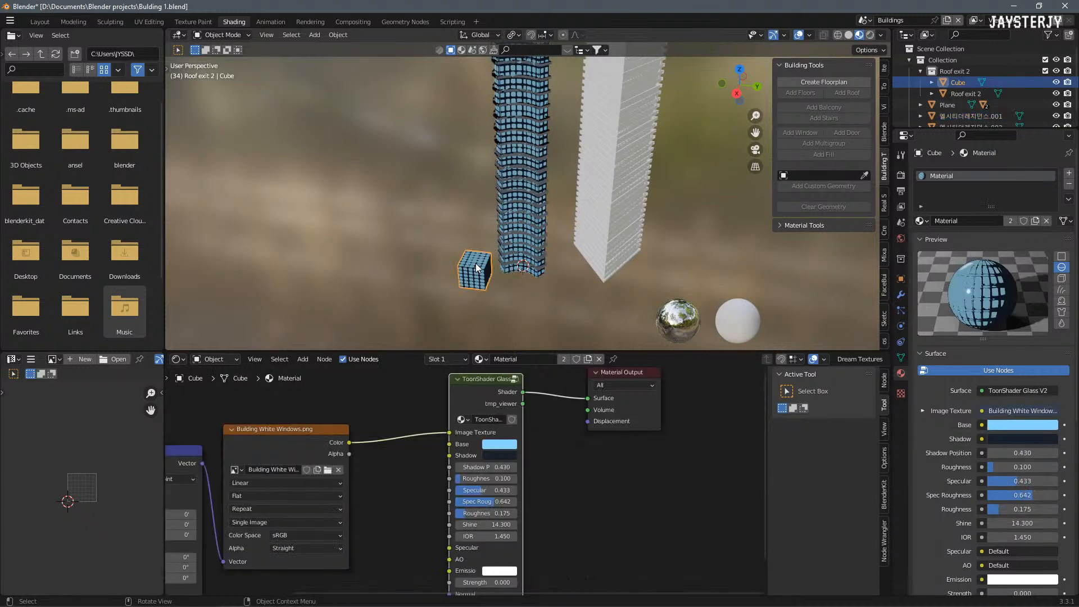
Step: Delete the window-textured cube standing beside the blue tower
key("Delete")
middle_click_drag(510, 249, 485, 220)
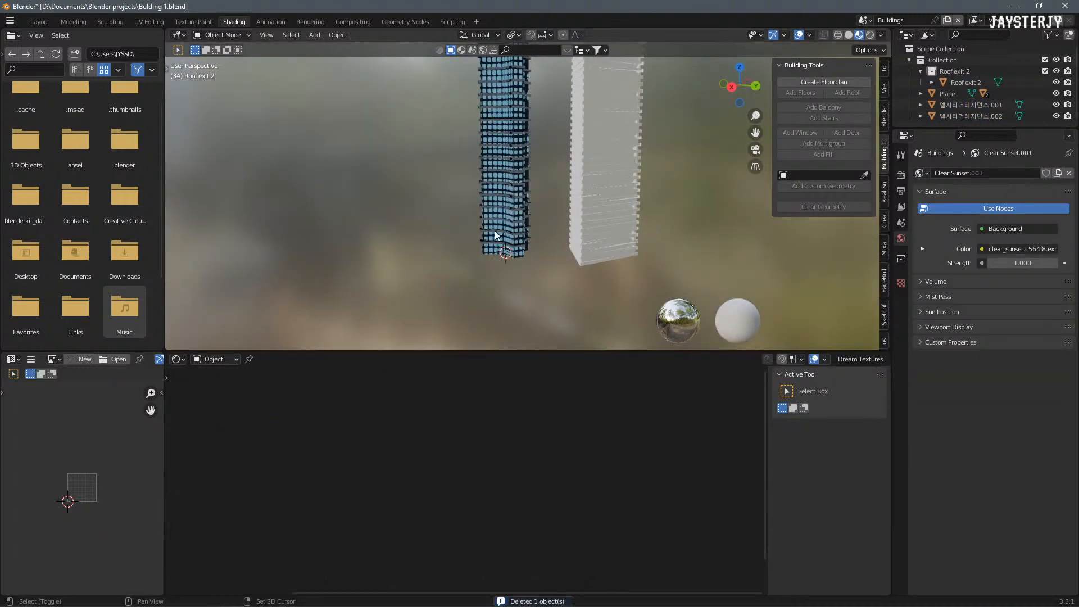
scroll(551, 271, "up", 4)
middle_click_drag(551, 271, 532, 241)
scroll(540, 244, "up", 5)
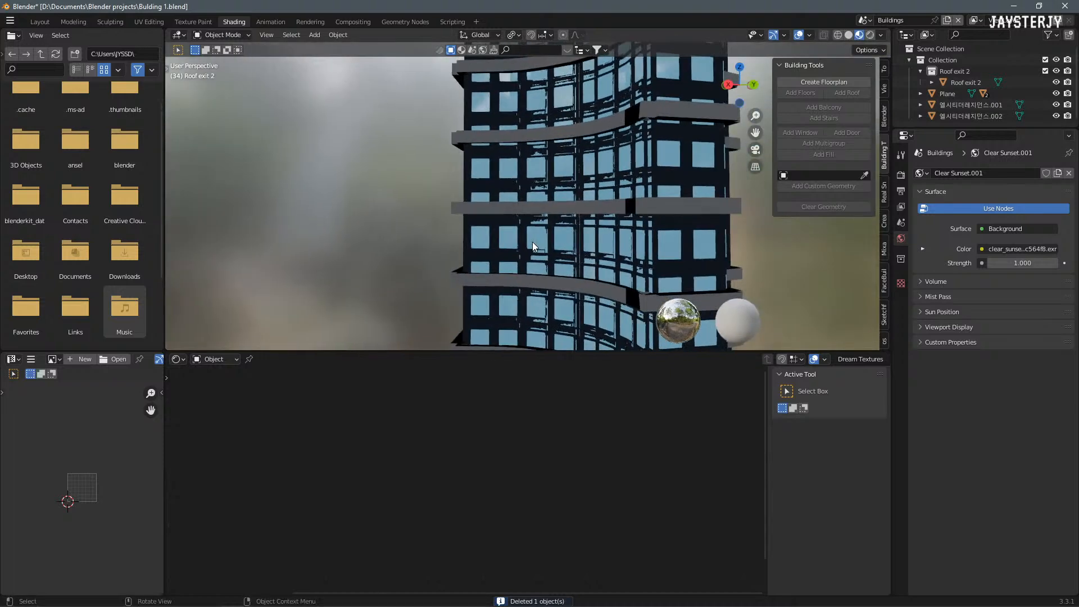
scroll(532, 242, "down", 2)
Step: In the blue tower's window material, set the Mapping node's scale to 3.110 on all axes and its Y location to 0.47
left_click(673, 163)
middle_click_drag(197, 506, 633, 554)
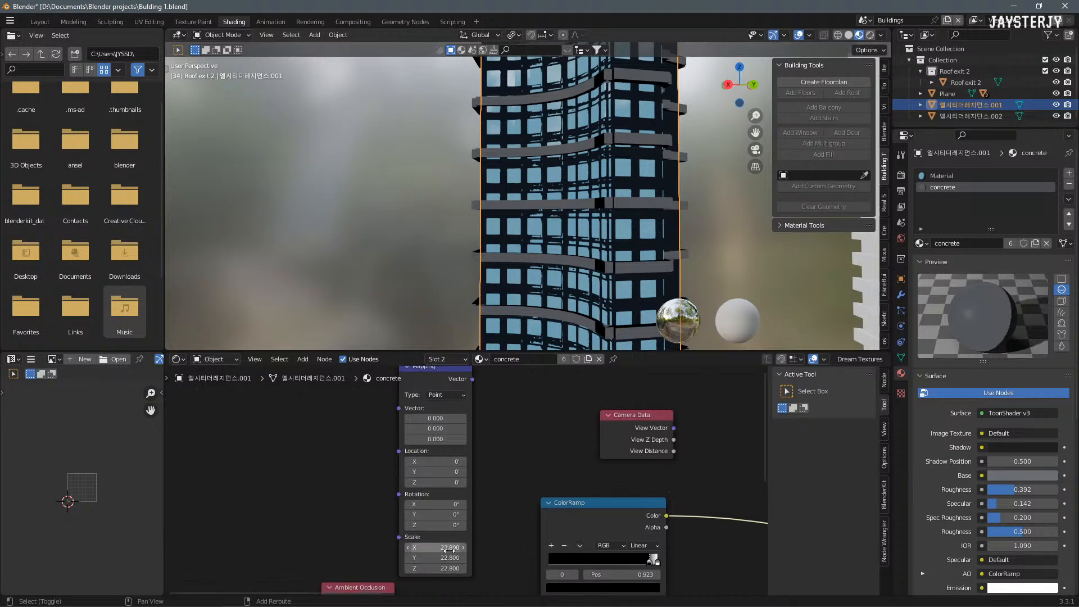
scroll(551, 454, "down", 5)
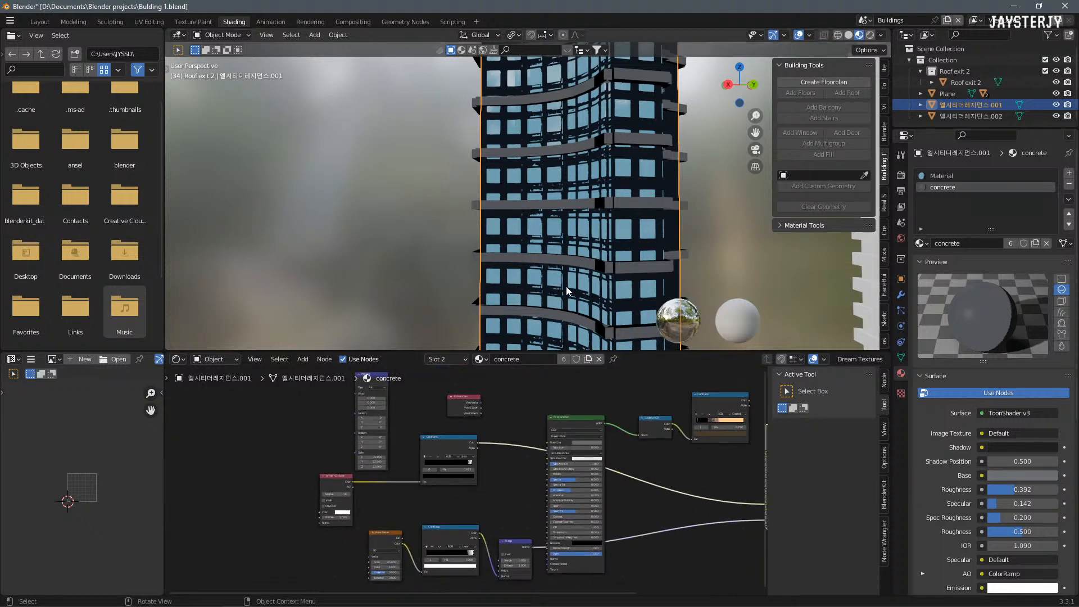
left_click(965, 177)
scroll(517, 485, "up", 3)
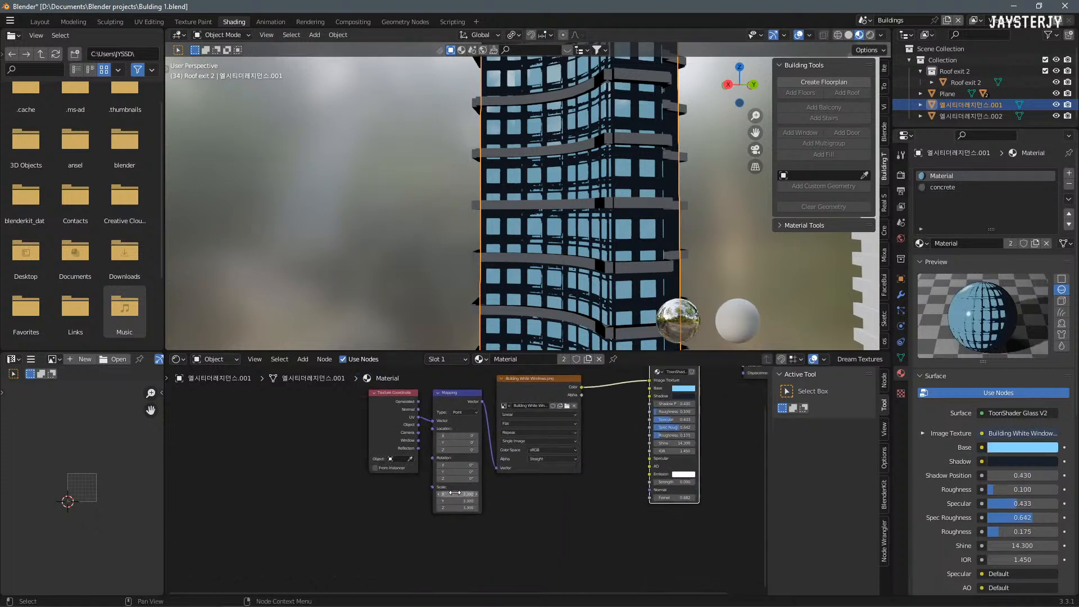
mouse_move(457, 495)
left_mouse_down()
mouse_move(435, 496)
mouse_move(445, 488)
left_mouse_up()
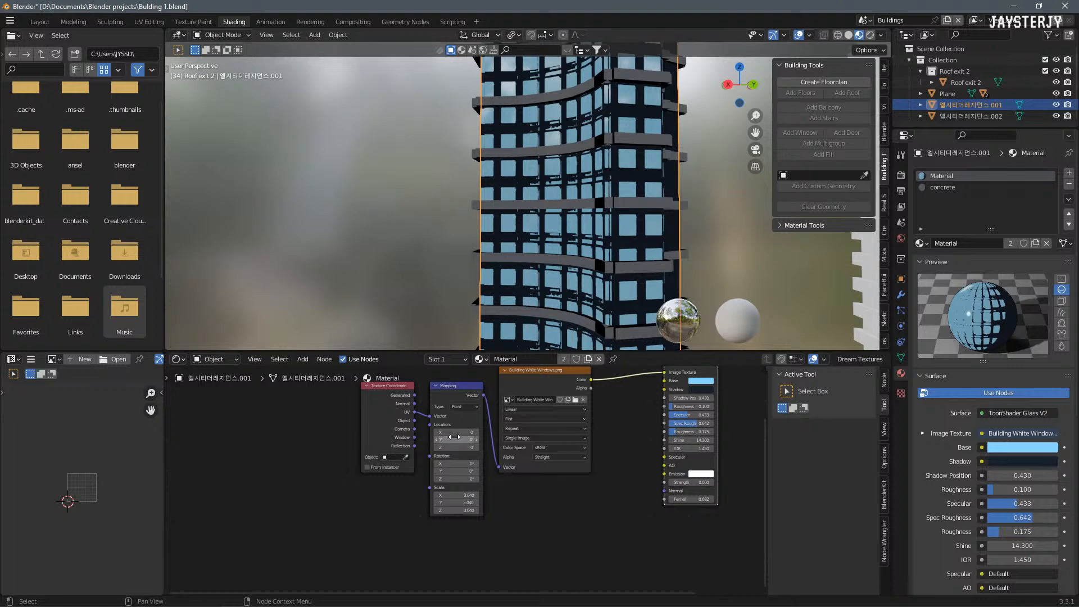
mouse_move(460, 432)
left_mouse_down()
mouse_move(444, 432)
mouse_move(466, 439)
left_mouse_up()
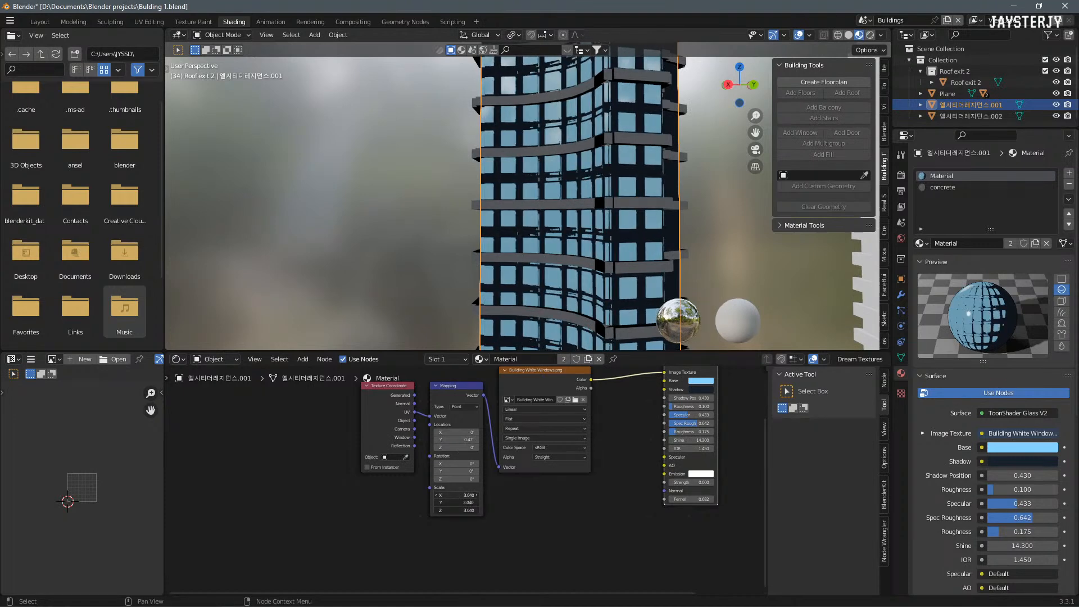
mouse_move(456, 495)
left_mouse_down()
mouse_move(445, 495)
mouse_move(467, 495)
left_mouse_up()
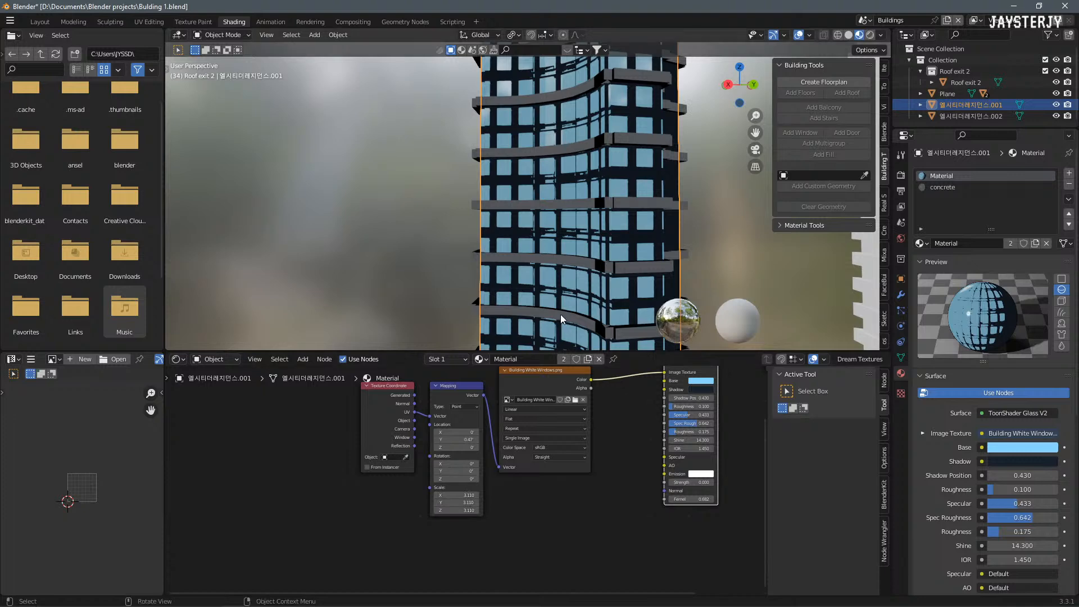
scroll(560, 314, "down", 5)
scroll(537, 298, "up", 5)
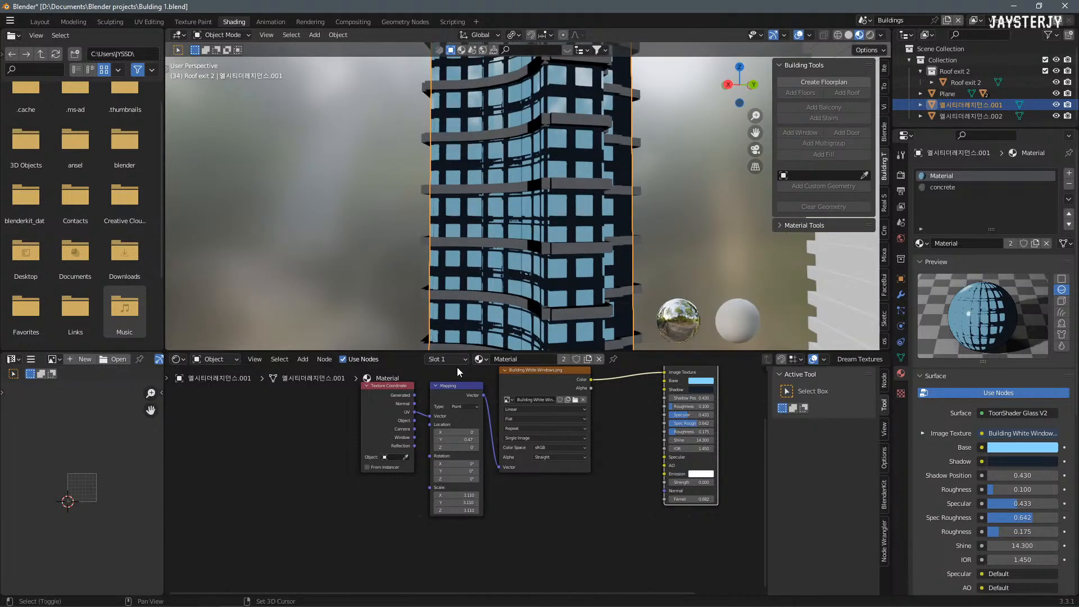
Step: Lower the window texture's Y location to line the windows up with the floor ledges near the tower's top
left_click_drag(457, 439, 437, 440)
middle_click_drag(564, 169, 556, 32, "shift")
scroll(524, 154, "up", 2)
scroll(524, 154, "up", 2)
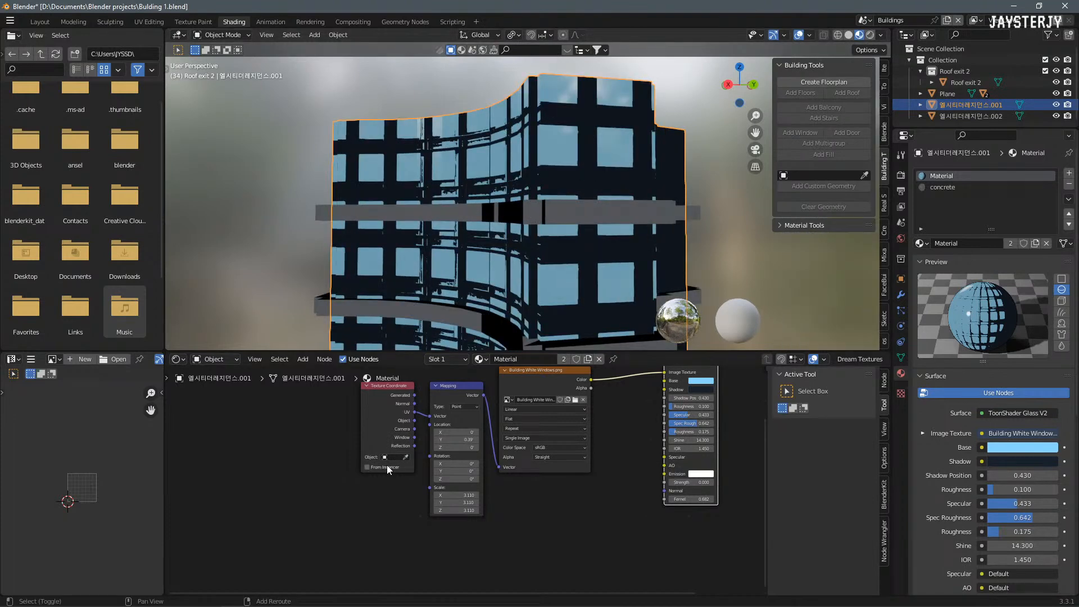
left_click_drag(459, 438, 389, 438)
scroll(444, 257, "down", 6)
middle_click_drag(425, 262, 414, 307, "shift")
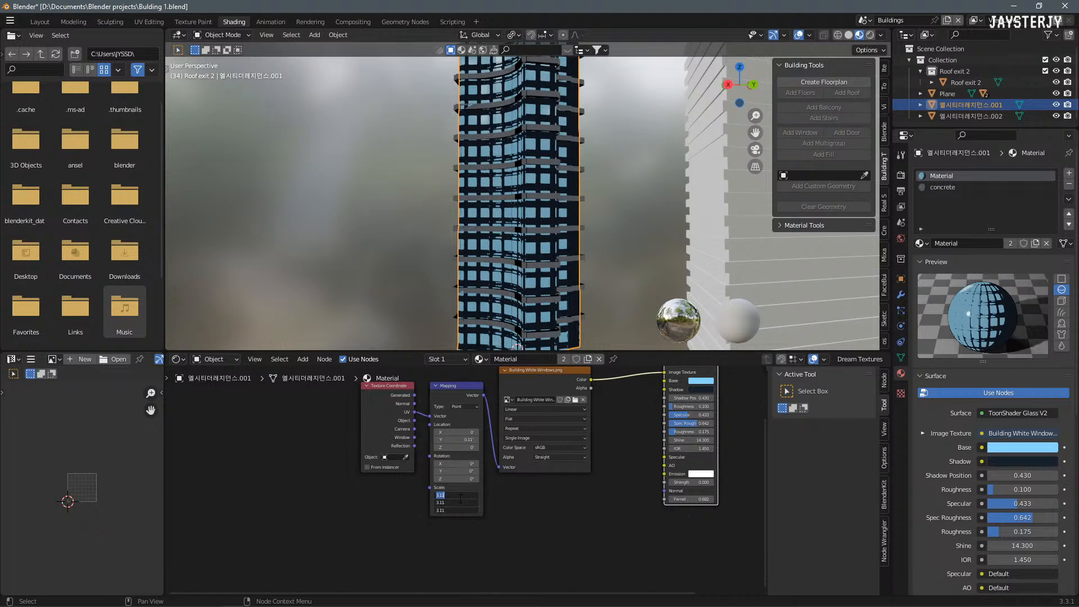
Step: Lower the window mapping's Y location into negative values and set its scale to 3.020 on all axes
type("3")
key("Return")
middle_click_drag(554, 136, 529, 287)
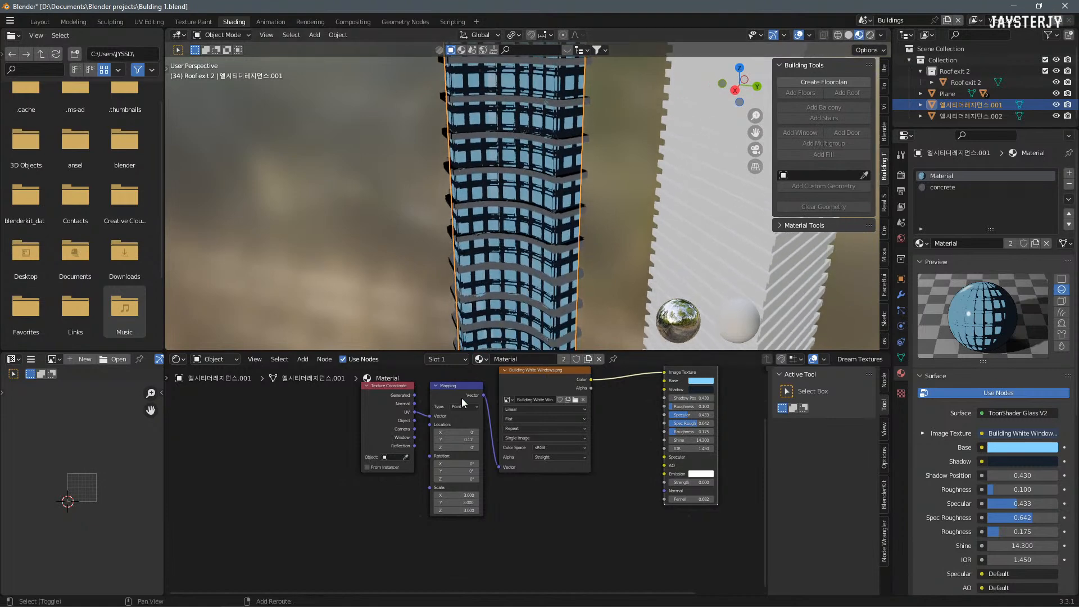
left_click_drag(456, 440, 424, 440)
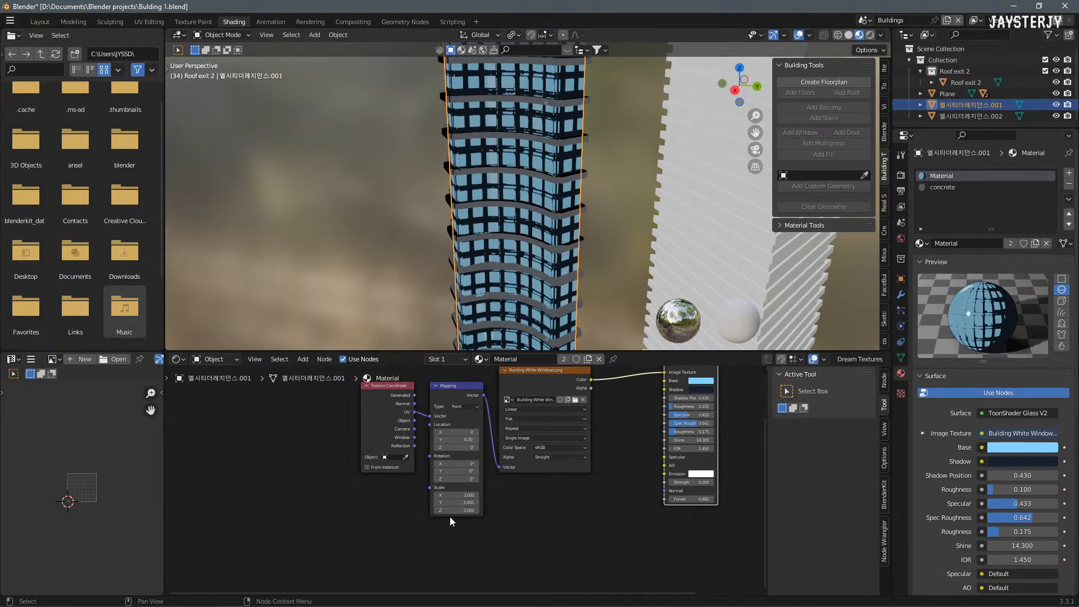
mouse_move(456, 495)
left_mouse_down()
mouse_move(408, 496)
mouse_move(444, 495)
left_mouse_up()
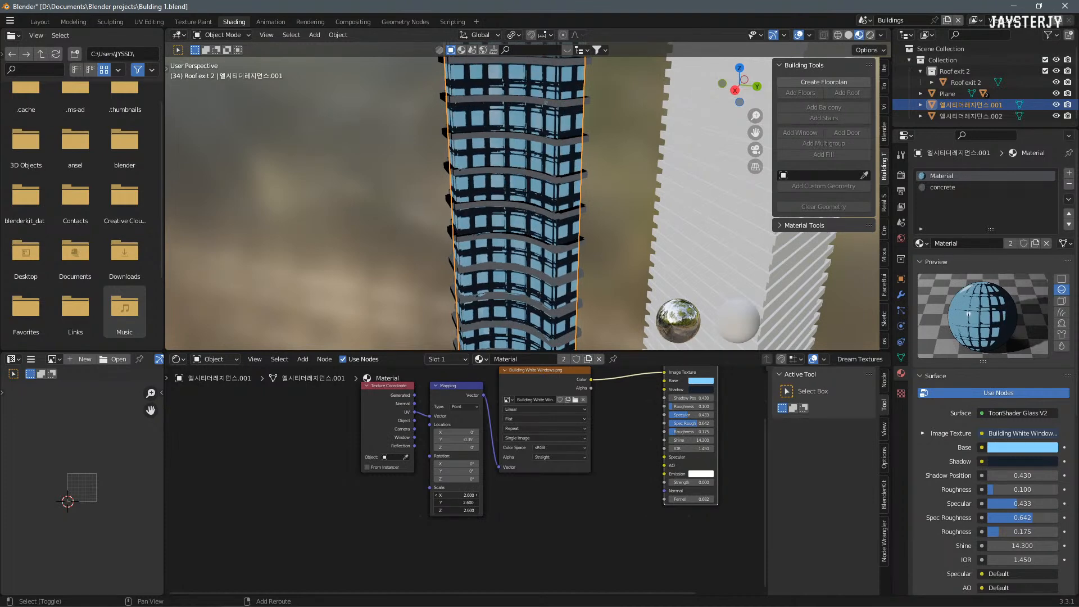
left_click_drag(444, 496, 462, 495)
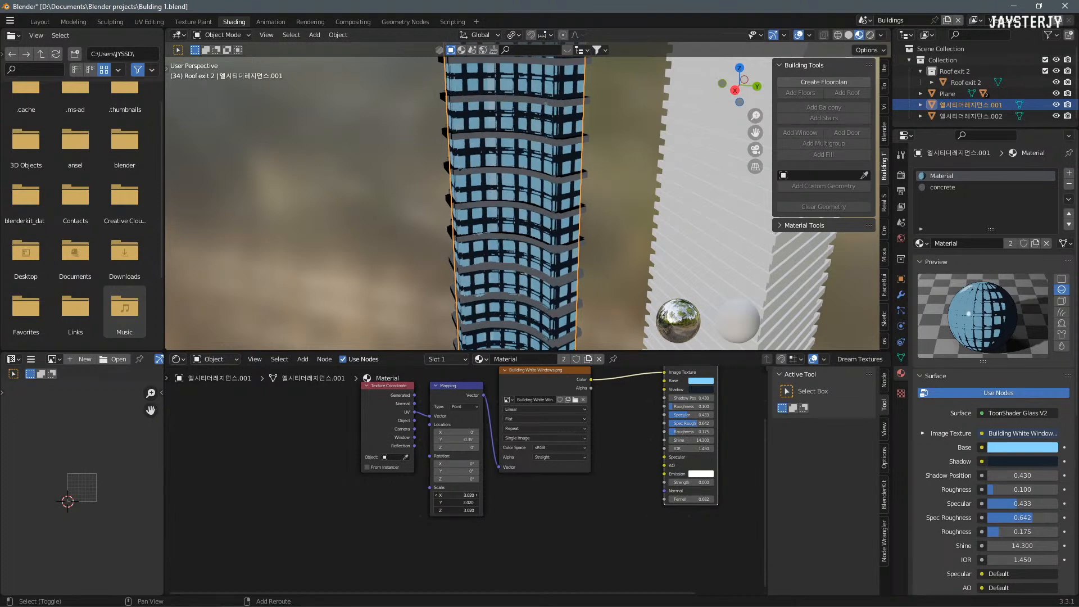
Step: Nudge the window mapping's Y location slightly lower so the windows sit between the tower's floor ledges
middle_click_drag(567, 281, 517, 204)
middle_click_drag(345, 226, 409, 423)
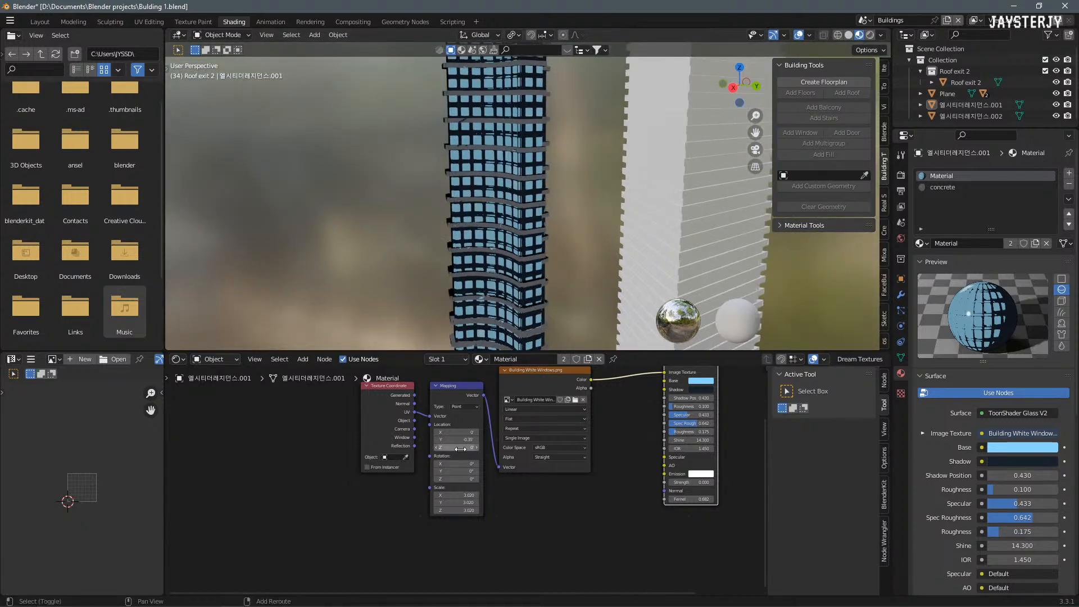
left_click_drag(457, 439, 453, 439)
scroll(589, 215, "down", 5)
middle_click_drag(541, 217, 531, 252)
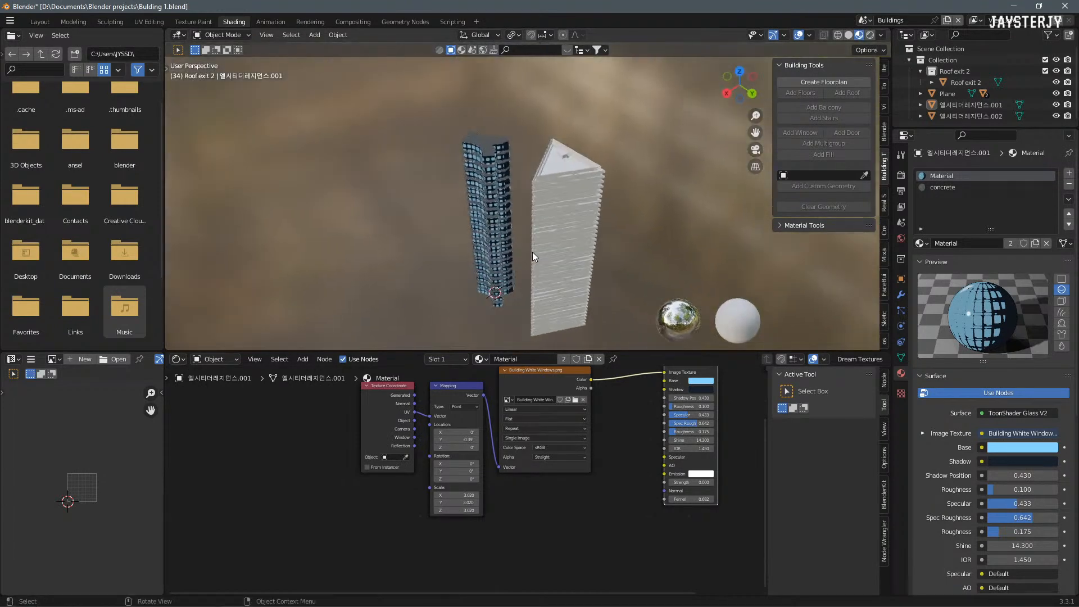
key("Tab")
key("ctrl+Tab")
left_click(423, 166)
middle_click_drag(416, 142, 540, 113)
scroll(437, 138, "down", 3)
scroll(531, 108, "up", 4)
left_click(864, 20)
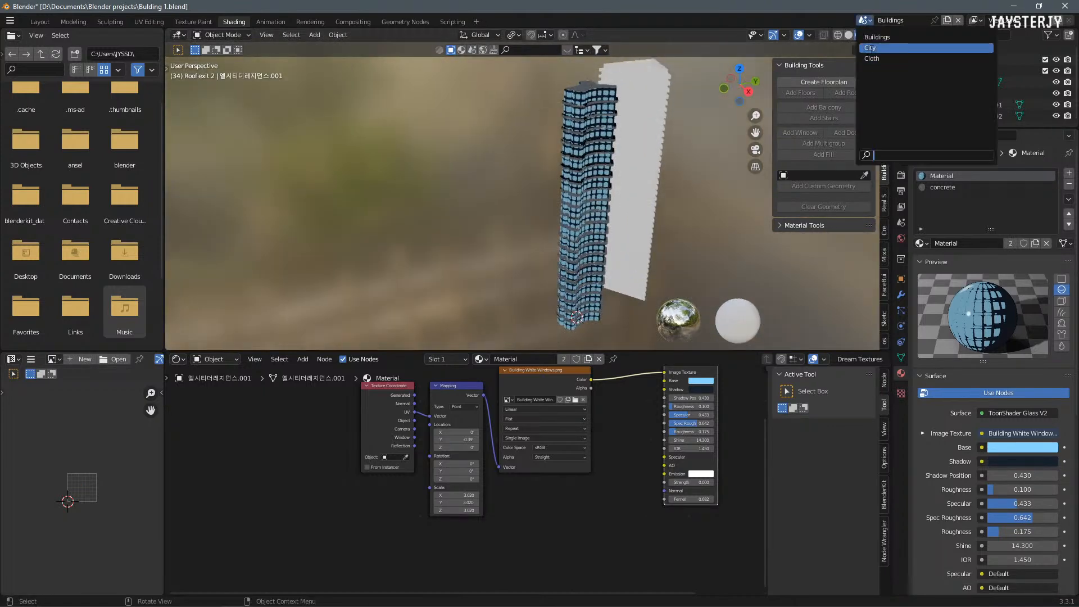
left_click(419, 205)
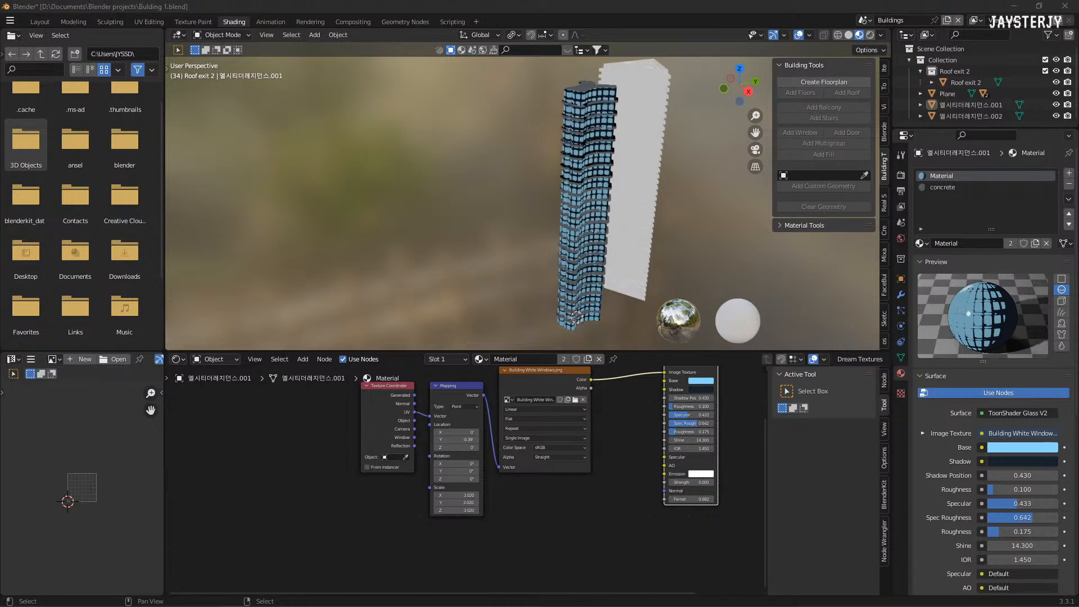
Step: Switch to the Blender window with City building kit bash.blend and copy a highrise tower from its building collection
left_click_drag(1, 185, 914, 28)
left_click_drag(1078, 151, 986, 144)
left_click_drag(713, 31, 834, 12)
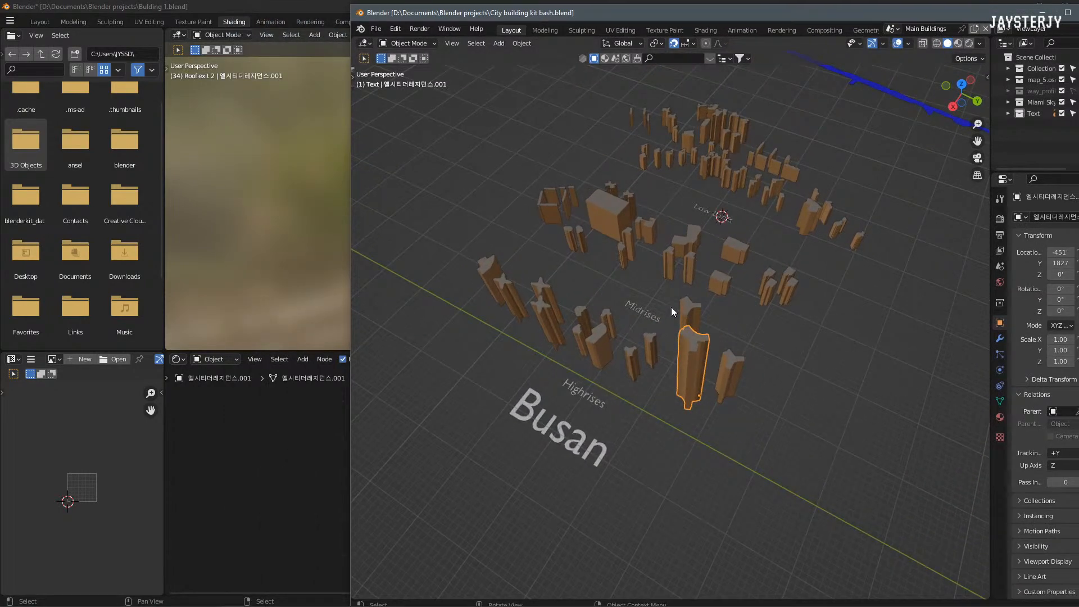
scroll(673, 306, "up", 5)
middle_click_drag(676, 305, 669, 367)
left_click(619, 299)
middle_click_drag(620, 299, 794, 290)
left_click(794, 291)
left_click_drag(858, 13, 1078, 14)
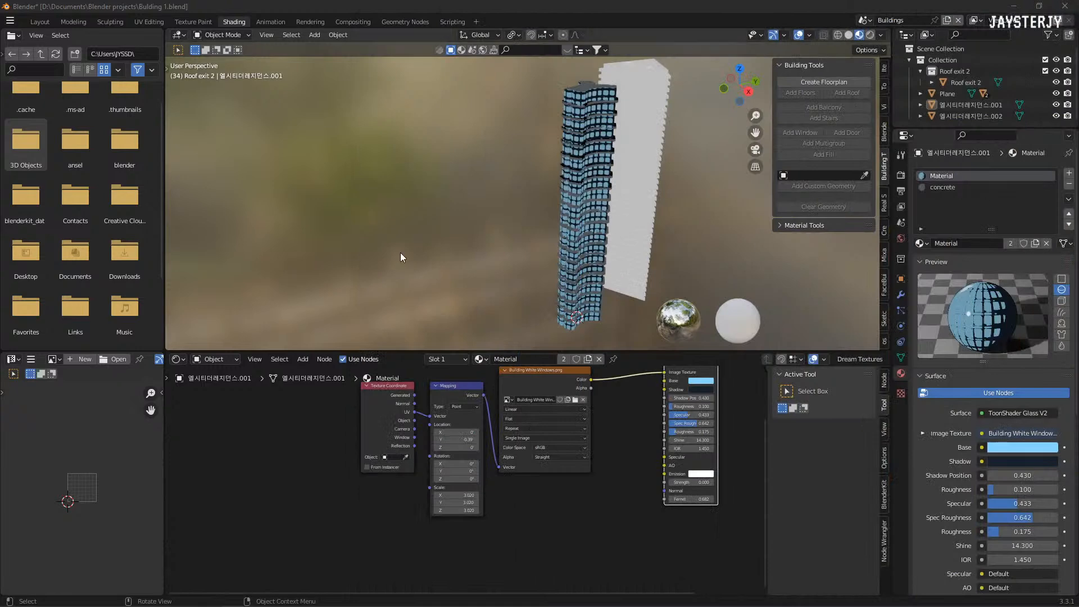
Step: Paste the copied tower into the Buildings scene and move it horizontally beside the two existing towers, about 1002' in X and -15966' in Y
mouse_move(517, 264)
middle_mouse_down("shift")
mouse_move(497, 199)
mouse_move(473, 222)
mouse_move(358, 244)
mouse_move(451, 184)
middle_mouse_up("shift")
scroll(497, 199, "down", 4)
key("shift+z")
scroll(455, 183, "up", 4)
scroll(462, 188, "down", 8)
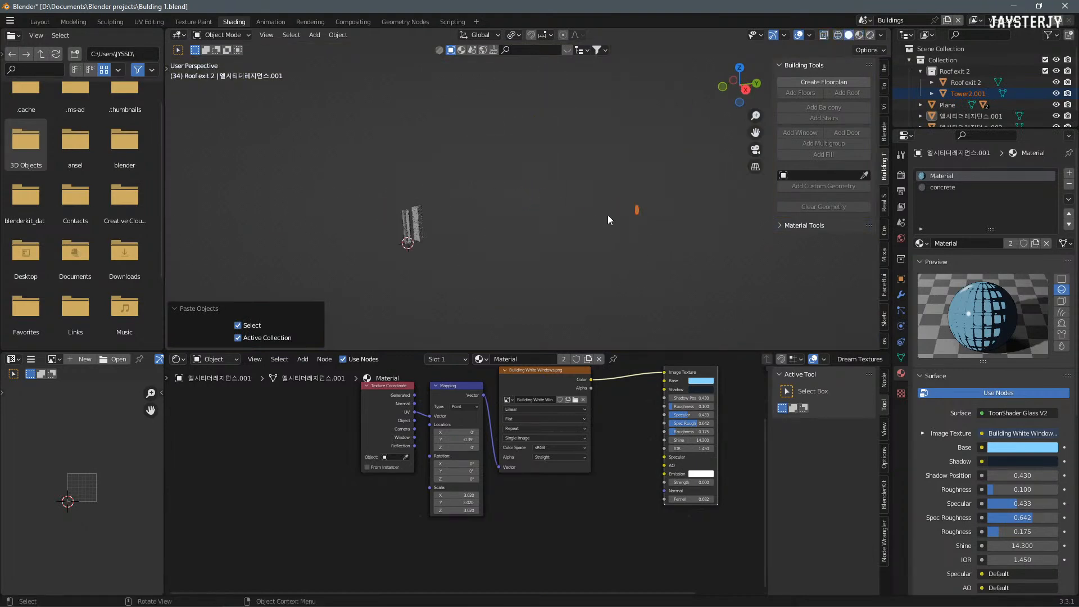
scroll(639, 224, "up", 2)
key("g")
key("shift+z")
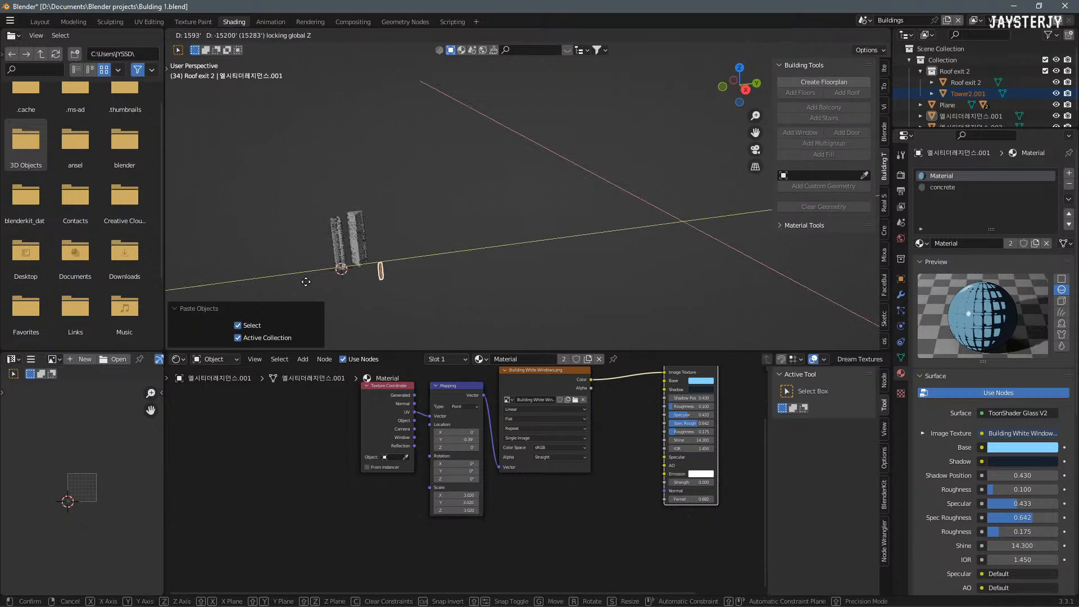
left_click(301, 279)
Step: Examine the pasted tower's size and shape against the two existing towers from several angles
middle_click_drag(474, 234, 587, 225, "shift")
scroll(587, 225, "up", 3)
scroll(508, 182, "up", 3)
scroll(508, 182, "up", 2)
middle_click_drag(508, 182, 561, 221)
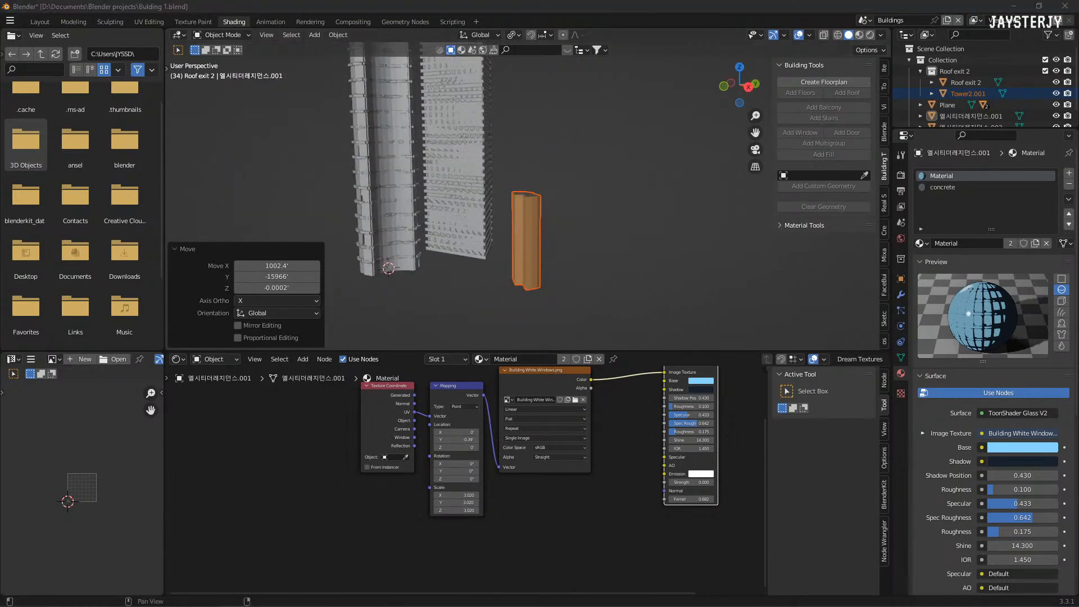
scroll(303, 241, "down", 3)
scroll(628, 194, "up", 3)
middle_click_drag(627, 195, 628, 231)
scroll(562, 235, "up", 2)
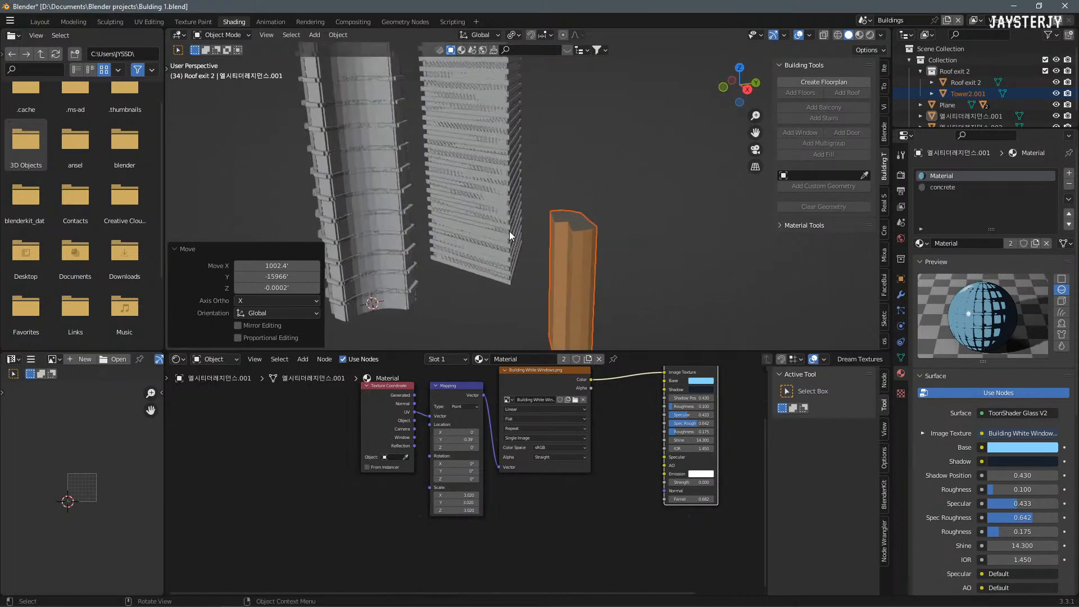
Step: Try to scale the two existing towers down uniformly to about half size, and undo the scaling
left_click(387, 250)
left_click(403, 298)
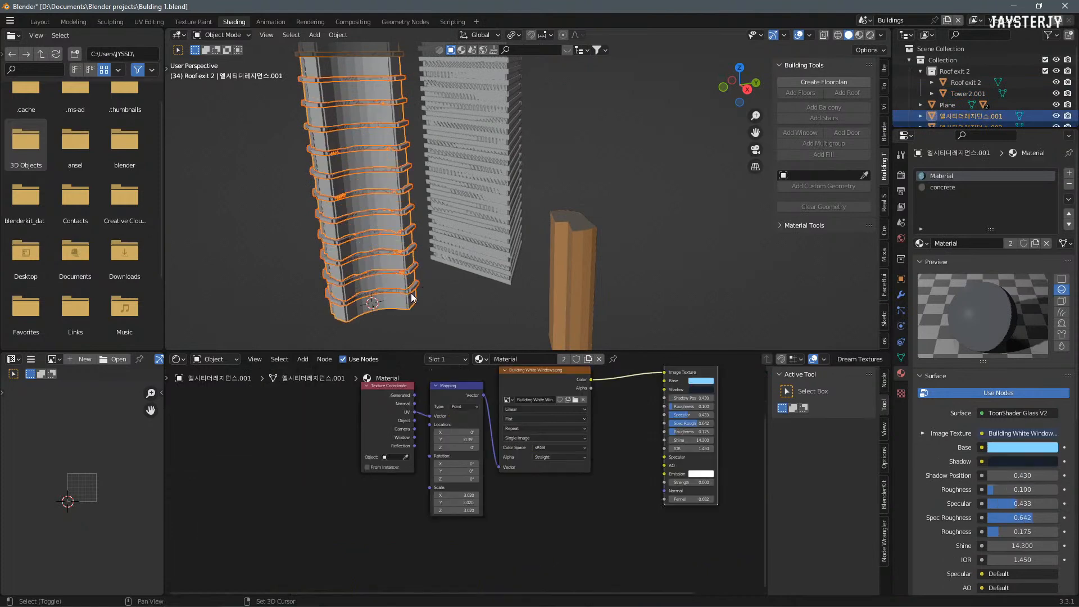
left_click(489, 251)
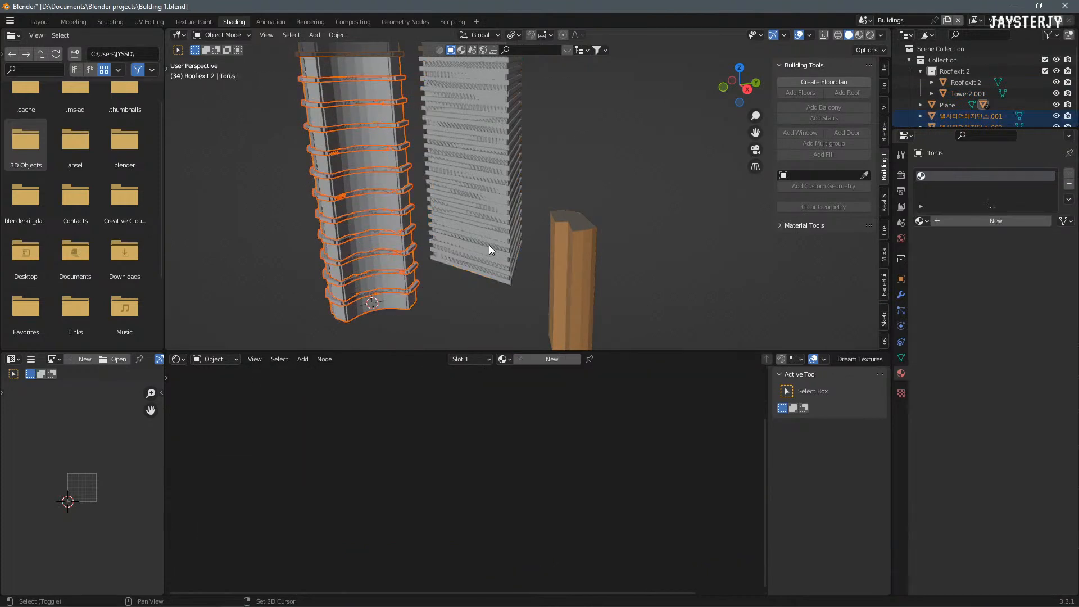
left_click(488, 247, "shift")
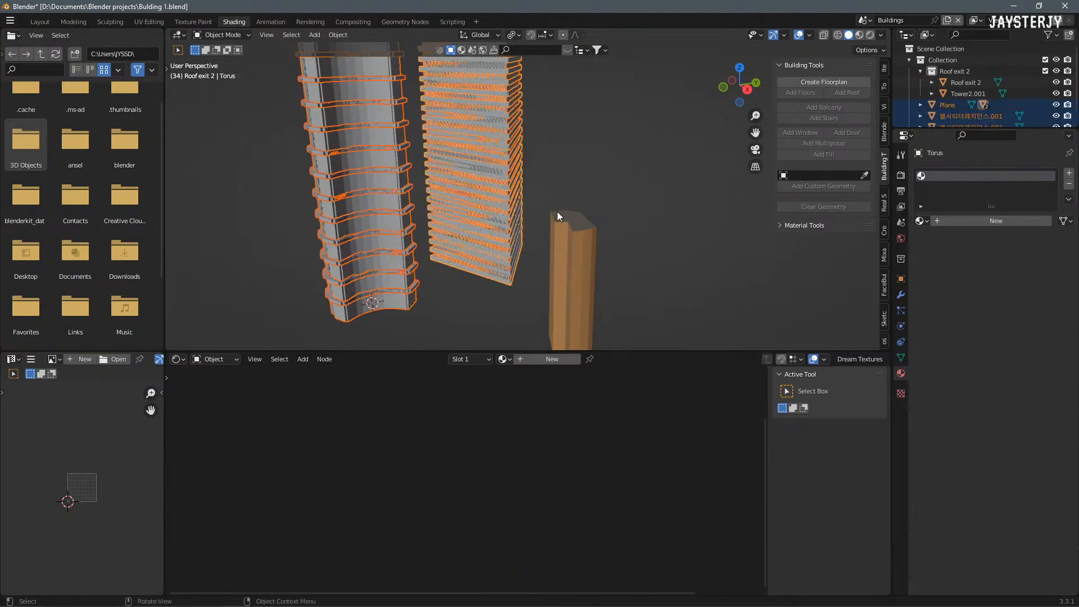
key("s")
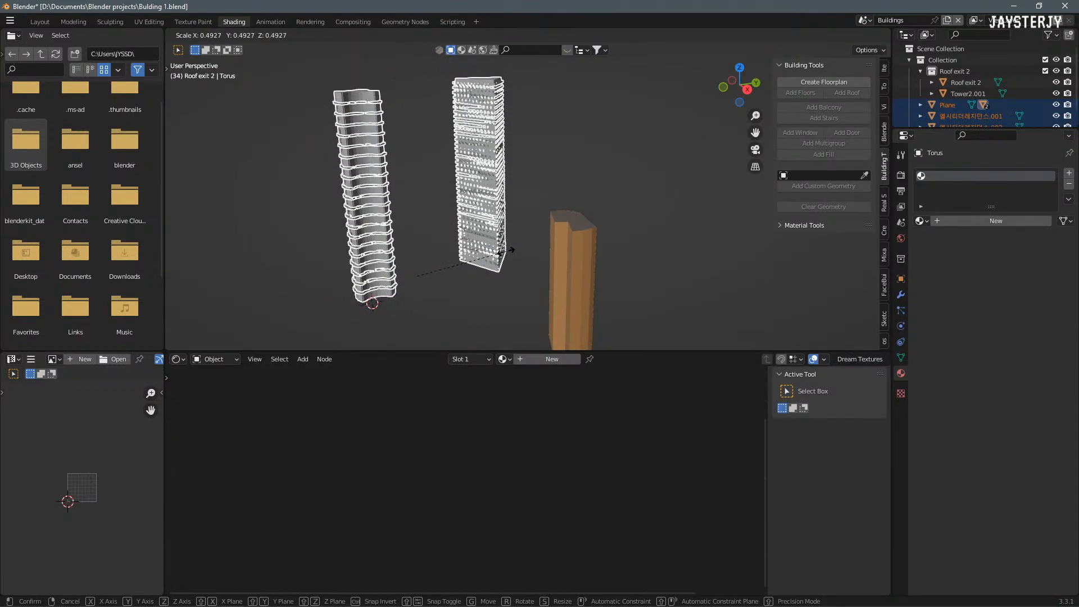
left_click(506, 252)
mouse_move(506, 252)
middle_mouse_down()
mouse_move(565, 251)
mouse_move(539, 237)
mouse_move(457, 234)
mouse_move(463, 225)
mouse_move(549, 253)
mouse_move(502, 122)
mouse_move(542, 170)
middle_mouse_up()
scroll(565, 252, "down", 2)
key("ctrl+z")
Step: Select the pasted orange tower and show the viewport in Material Preview shading
left_click(564, 232)
scroll(456, 233, "up", 3)
key("z")
key("z")
left_click(524, 247)
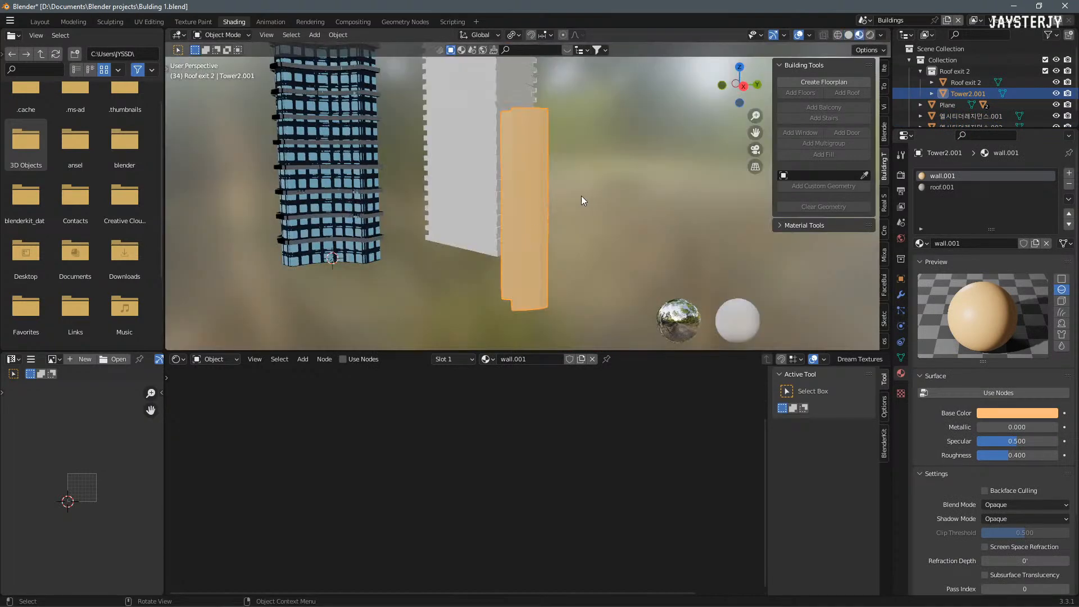
Step: Replace the pasted tower's wall.001 material with the existing Toon Building 3 material
left_click(921, 244)
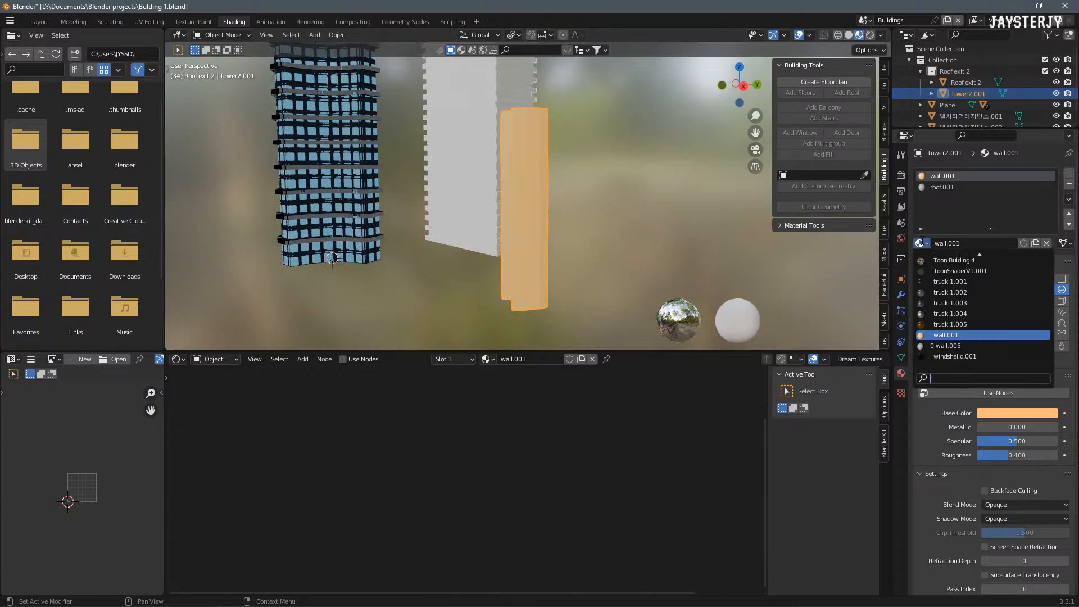
type("TOON")
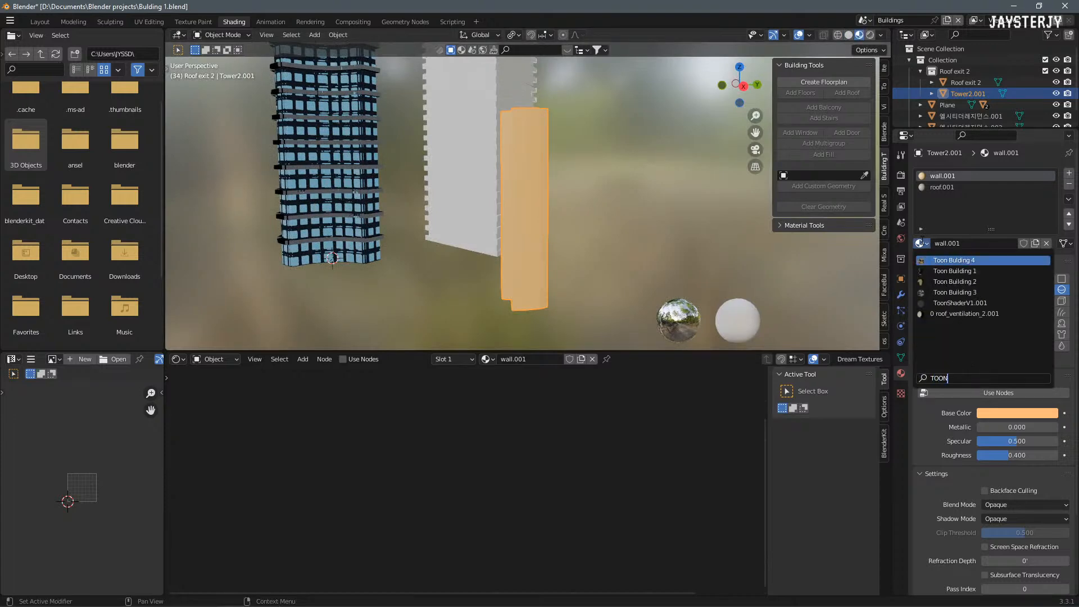
key("Down")
key("Down")
key("Down")
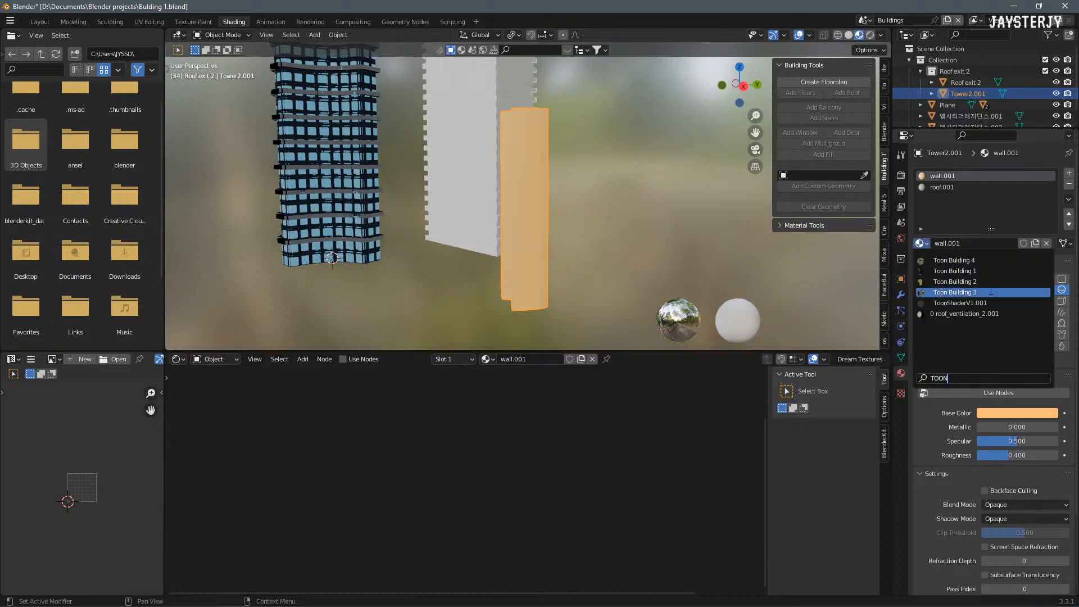
key("Return")
Step: Replace the pasted tower's Toon Building 3 material with the existing Toon Building 2 material
middle_click_drag(573, 240, 552, 238)
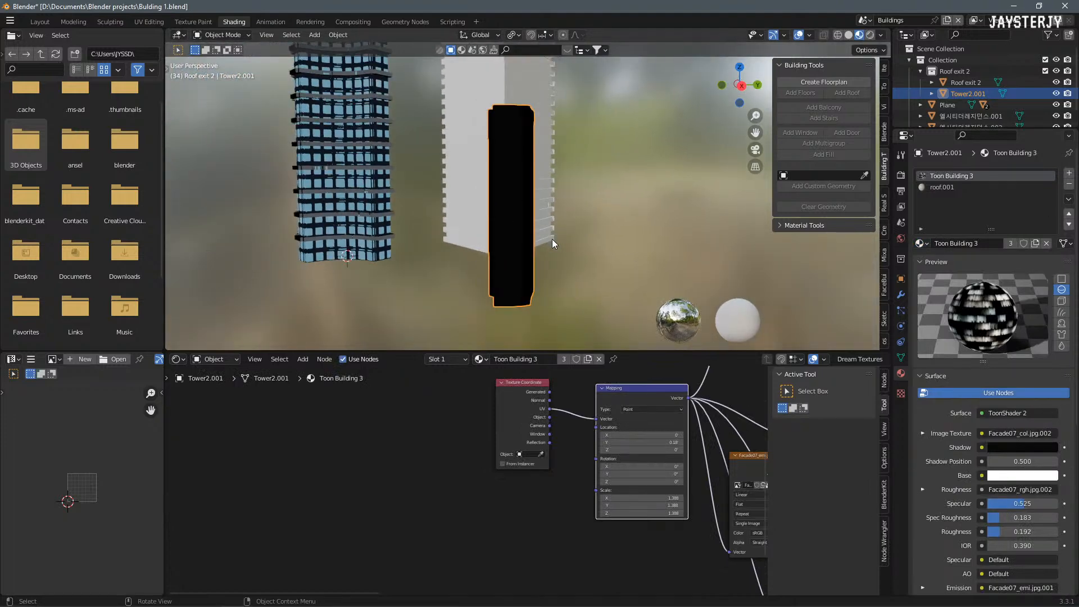
left_click(928, 246)
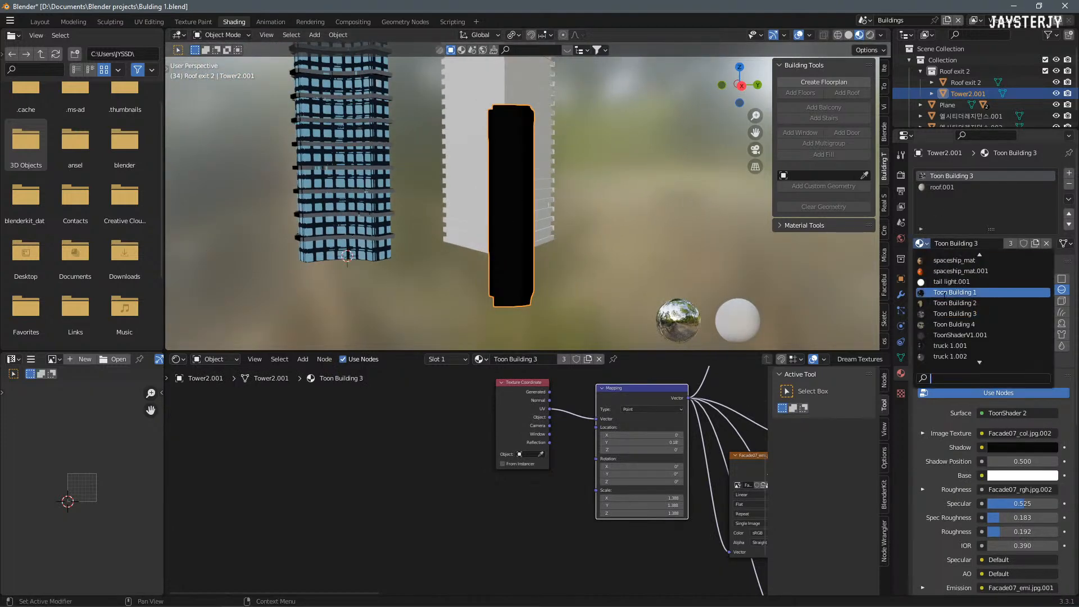
left_click(947, 306)
Step: Select all of the tower's faces in Edit Mode and unwrap them with Cube Projection
key("Tab")
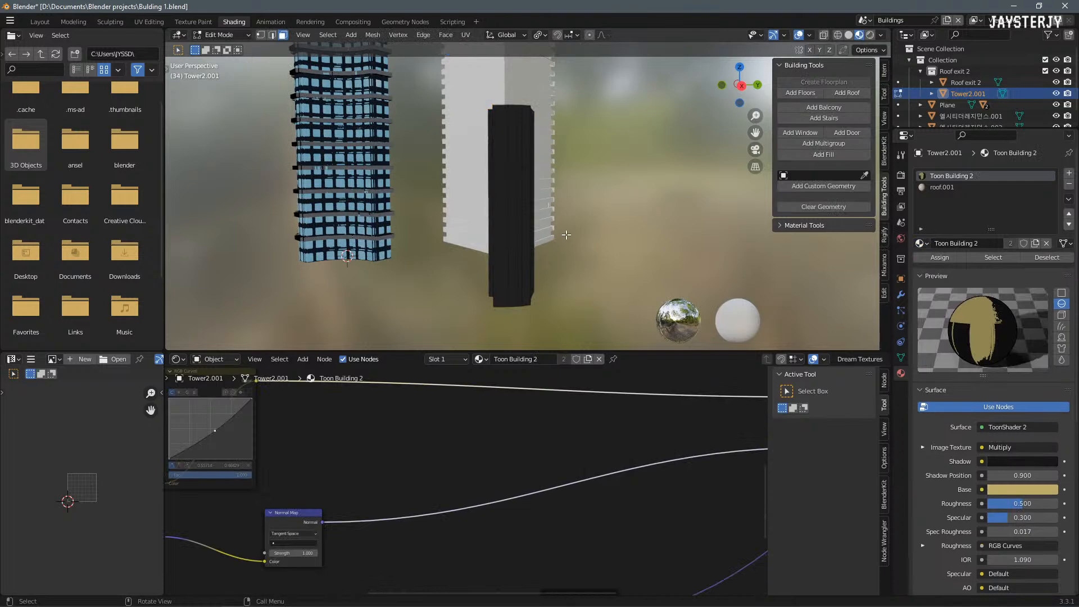
key("a")
key("u")
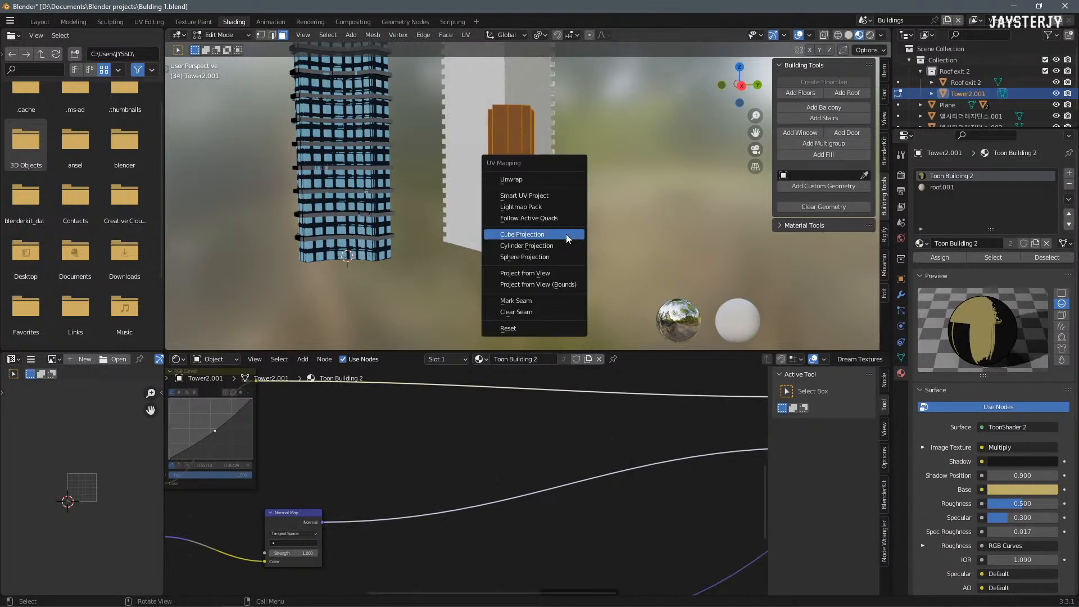
left_click(526, 236)
mouse_move(532, 219)
middle_mouse_down()
mouse_move(467, 222)
mouse_move(541, 226)
middle_mouse_up()
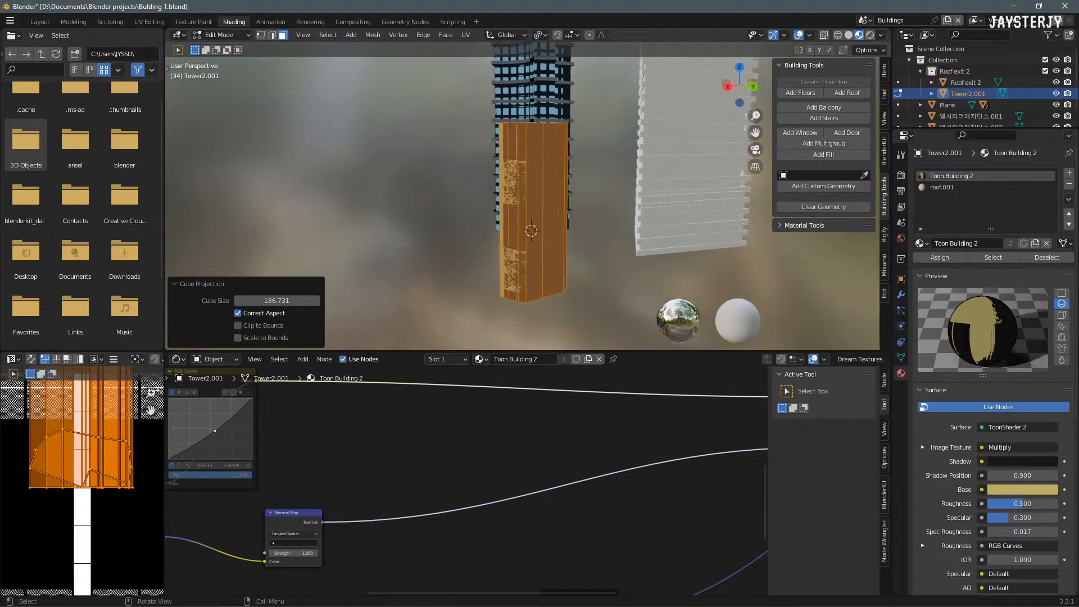
Step: Scale the tower's UV layout up uniformly by about 10.7 so the facade texture repeats, and return to Object Mode
scroll(78, 478, "down", 3)
key("s")
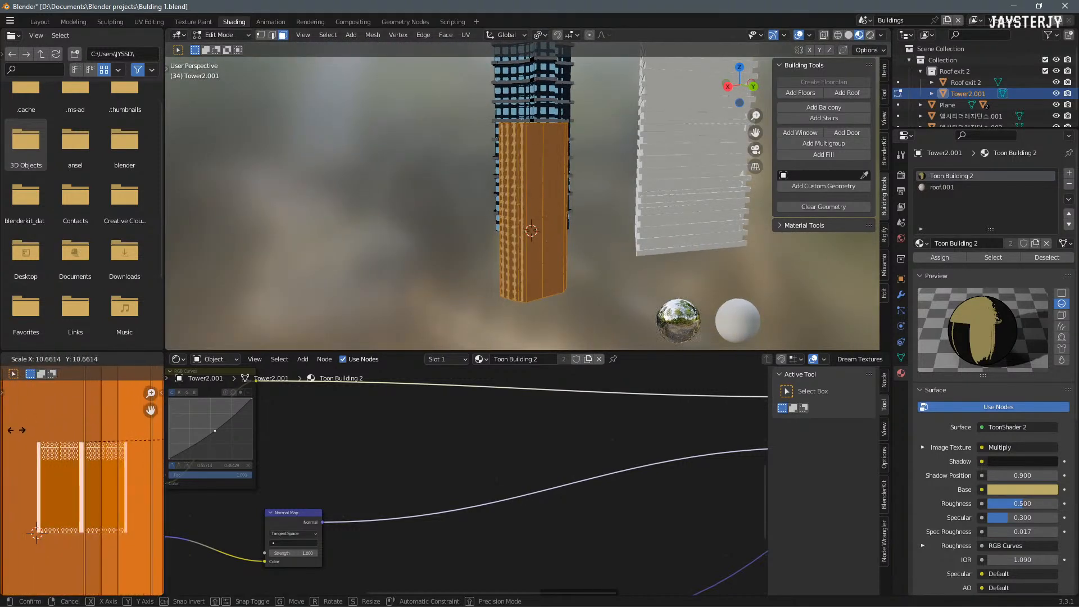
left_click(18, 429)
middle_click_drag(445, 232, 595, 212)
scroll(515, 220, "up", 3)
scroll(594, 212, "up", 4)
middle_click_drag(439, 209, 353, 344, "shift")
key("s")
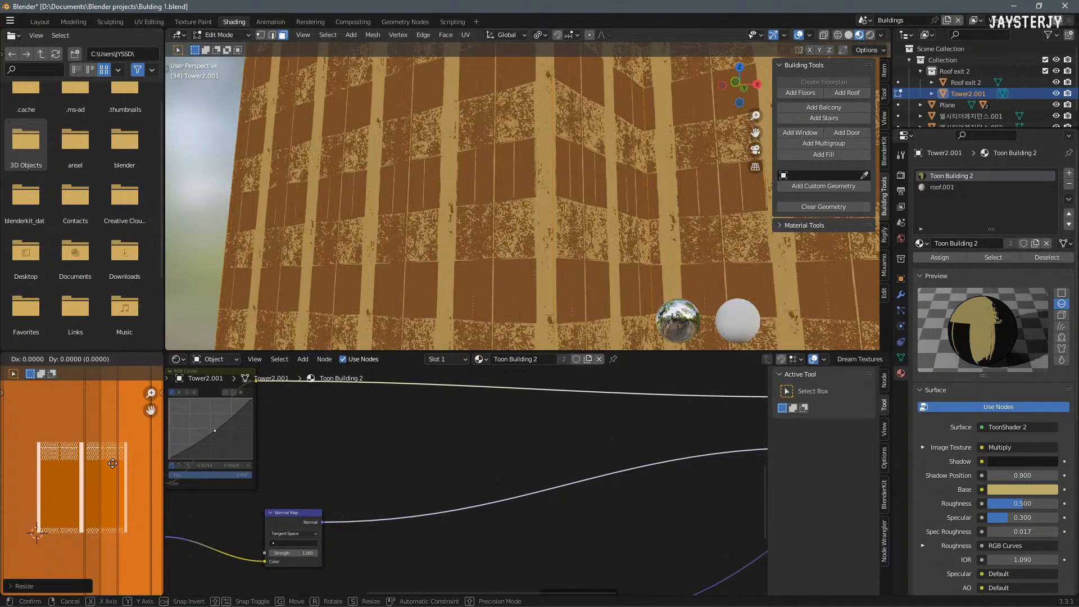
right_click(111, 529)
scroll(466, 272, "down", 6)
key("ctrl+Tab")
left_click(442, 227)
middle_click_drag(441, 227, 457, 245)
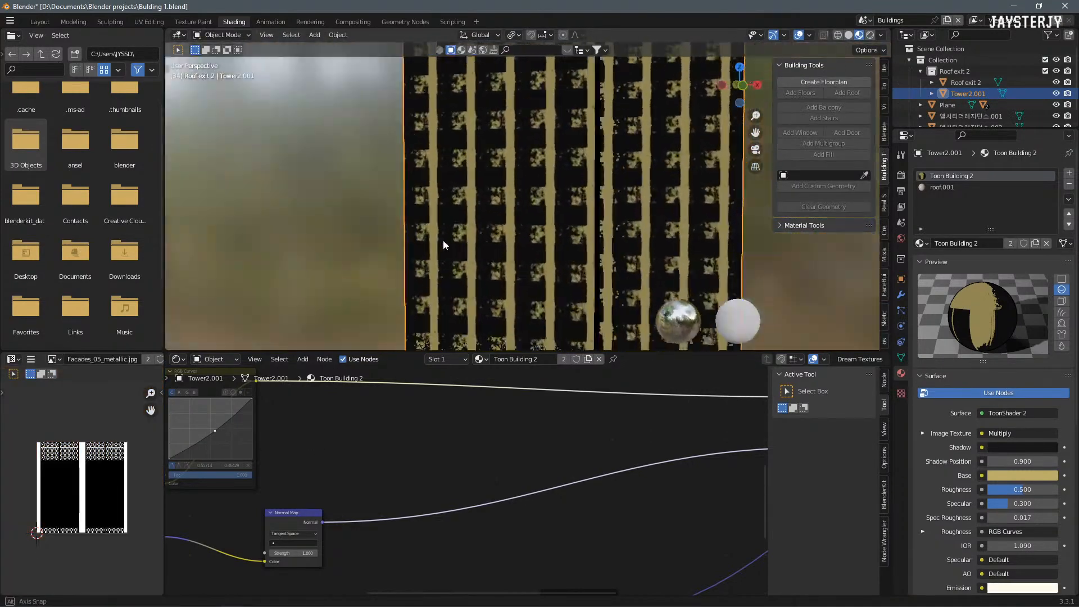
Step: Try adjusting the emission strength on the Toon Building 2 material's toon shader node
scroll(69, 483, "up", 1)
middle_click_drag(385, 478, 321, 473)
scroll(438, 473, "down", 7)
scroll(394, 453, "up", 3)
scroll(414, 475, "up", 4)
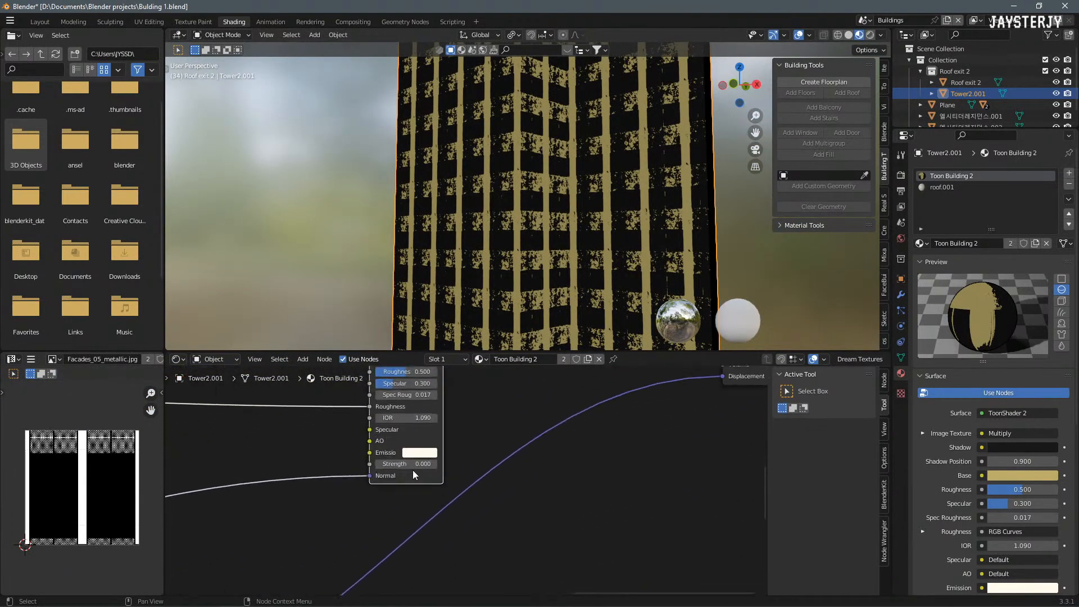
mouse_move(409, 465)
left_mouse_down()
mouse_move(467, 464)
mouse_move(406, 464)
left_mouse_up()
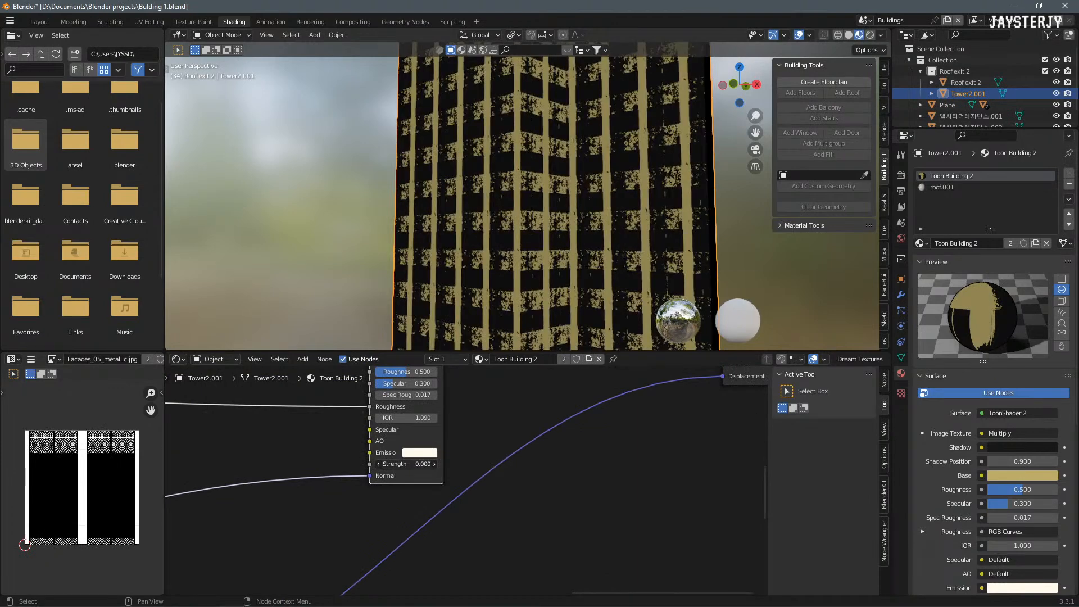
Step: Set the toon shader node's Shadow Position to 1.010 and check the facade
scroll(404, 454, "down", 11)
middle_click_drag(418, 452, 398, 502)
scroll(398, 500, "up", 3)
scroll(398, 500, "up", 3)
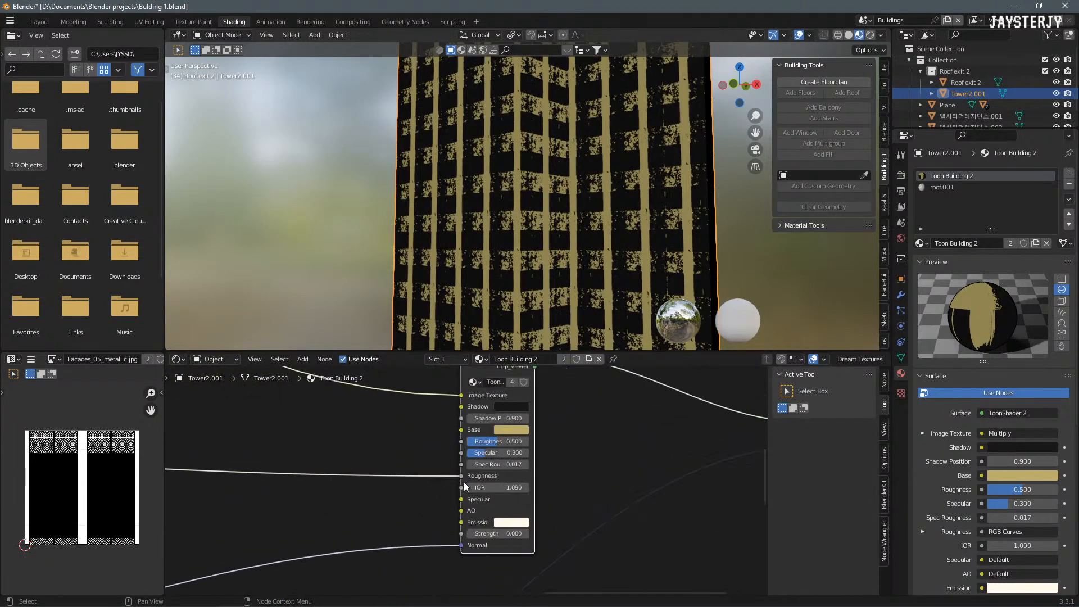
middle_click_drag(488, 465, 470, 465)
left_click(487, 411, "shift")
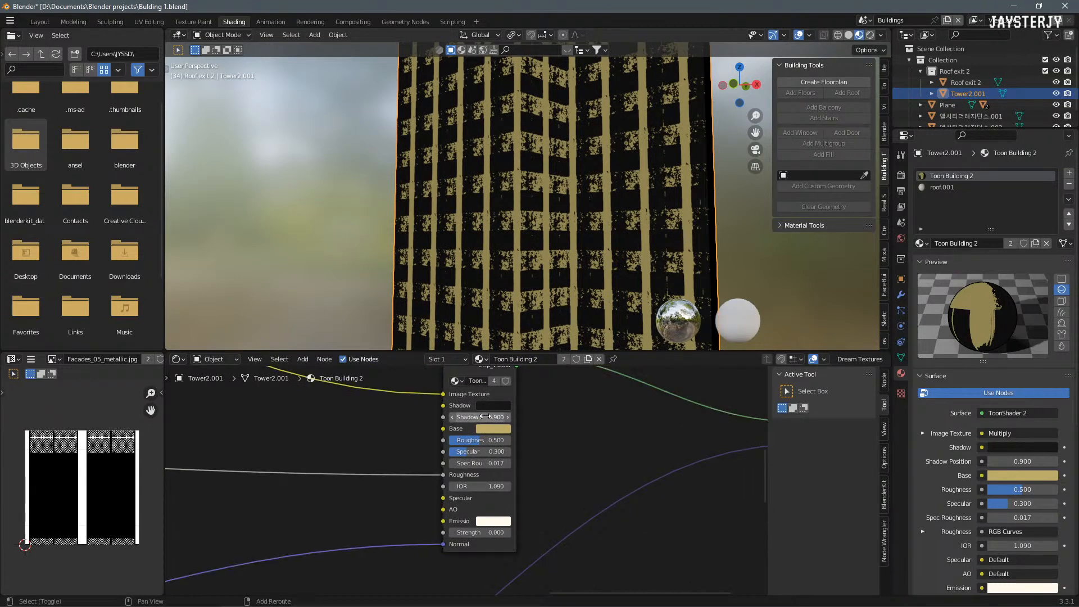
mouse_move(481, 417)
left_mouse_down()
mouse_move(537, 417)
mouse_move(500, 417)
left_mouse_up()
mouse_move(584, 243)
middle_mouse_down()
mouse_move(453, 285)
mouse_move(508, 255)
mouse_move(500, 255)
mouse_move(573, 252)
middle_mouse_up()
scroll(499, 255, "up", 5)
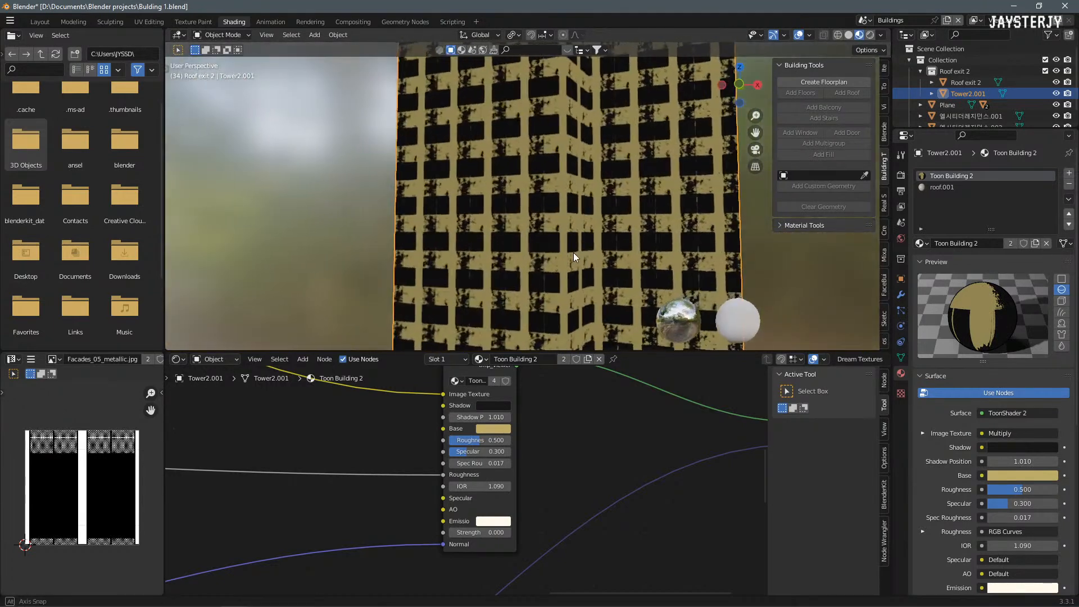
Step: Darken the toon shader's Shadow color to pure black
left_click(498, 406)
left_click_drag(566, 286, 567, 331)
middle_click_drag(632, 164, 545, 186)
Step: Open the ToonShader 2 node group for editing and inspect the settings of its Mix node
middle_click_drag(555, 421, 422, 421)
key("Tab")
scroll(472, 464, "down", 7)
middle_click_drag(499, 450, 383, 432)
scroll(473, 443, "up", 4)
middle_click_drag(580, 496, 593, 424)
scroll(511, 477, "down", 1)
scroll(494, 485, "up", 3)
middle_click_drag(490, 485, 332, 436)
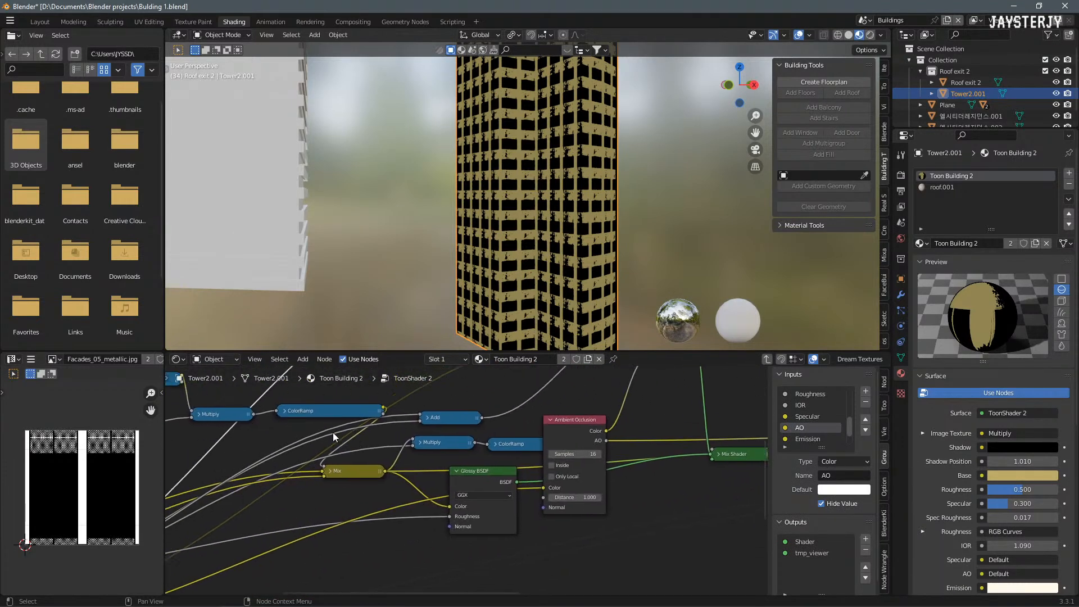
left_click(326, 472)
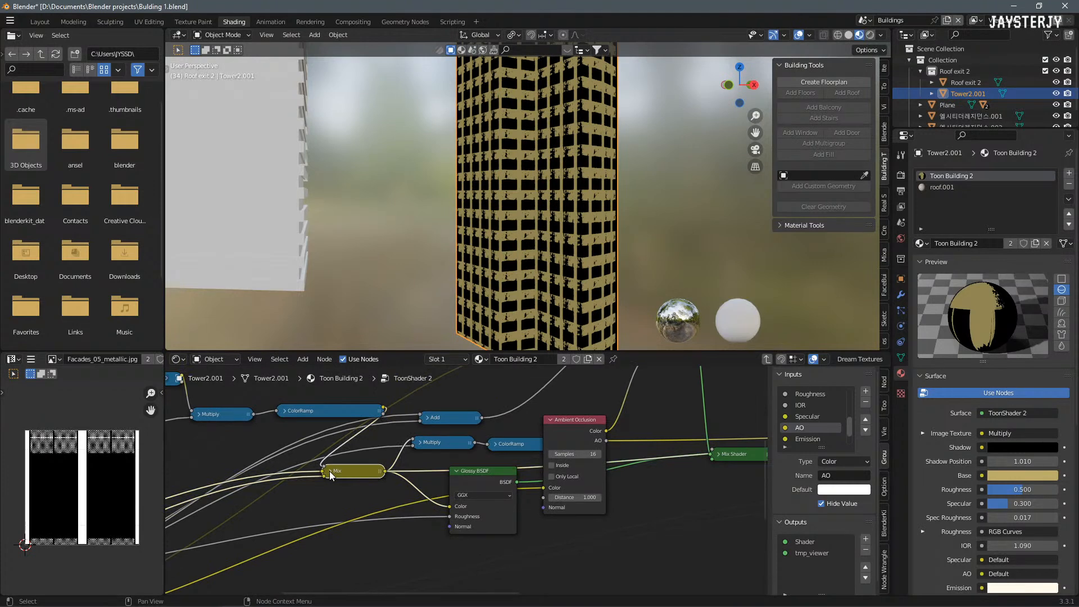
left_click(329, 470)
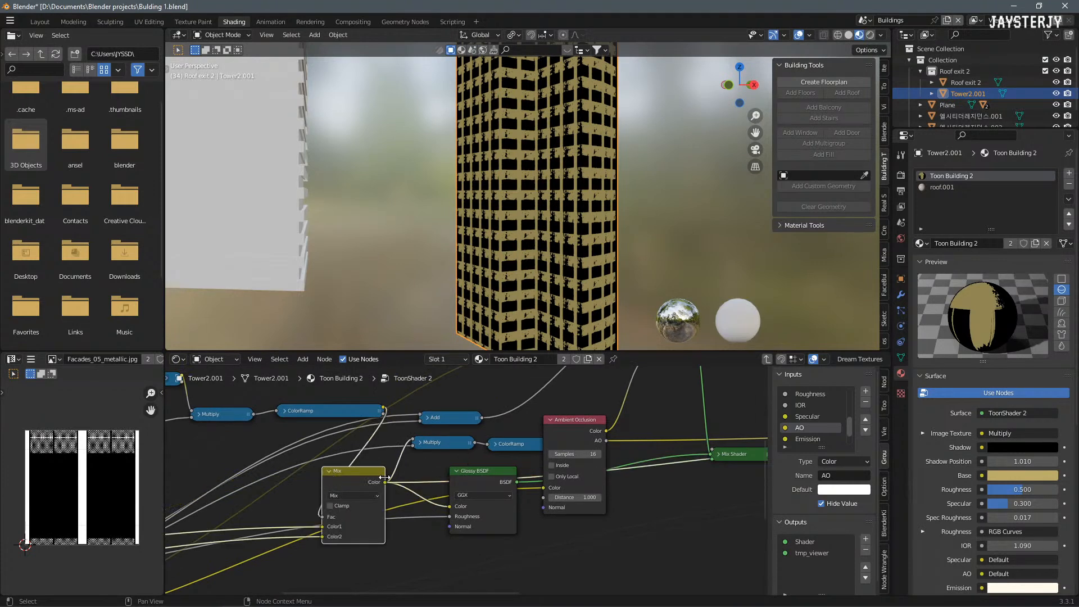
middle_click_drag(331, 476, 558, 421)
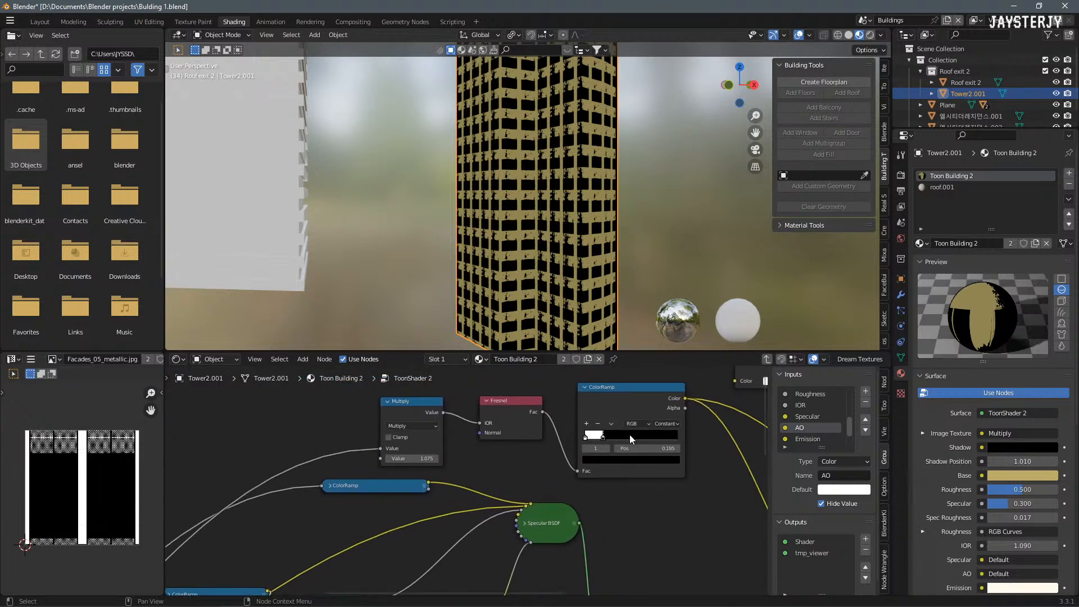
Step: Try shifting the stops of the Fresnel and unconnected ColorRamps and changing the final Mix Shader factor
left_click_drag(608, 439, 604, 439)
middle_click_drag(669, 494, 460, 402)
left_click_drag(531, 473, 563, 473)
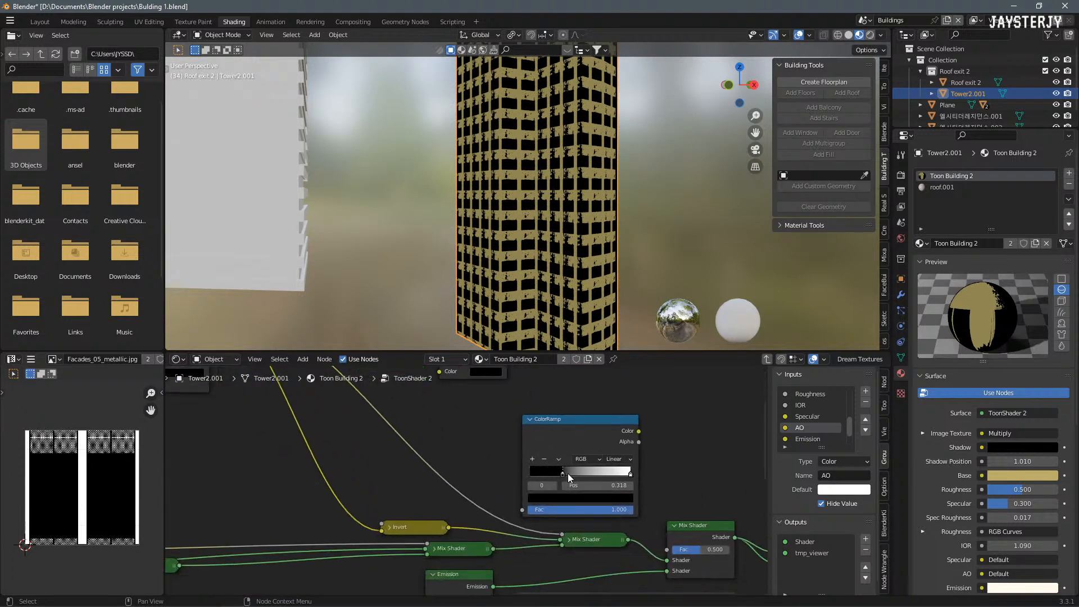
middle_click_drag(524, 474, 469, 386)
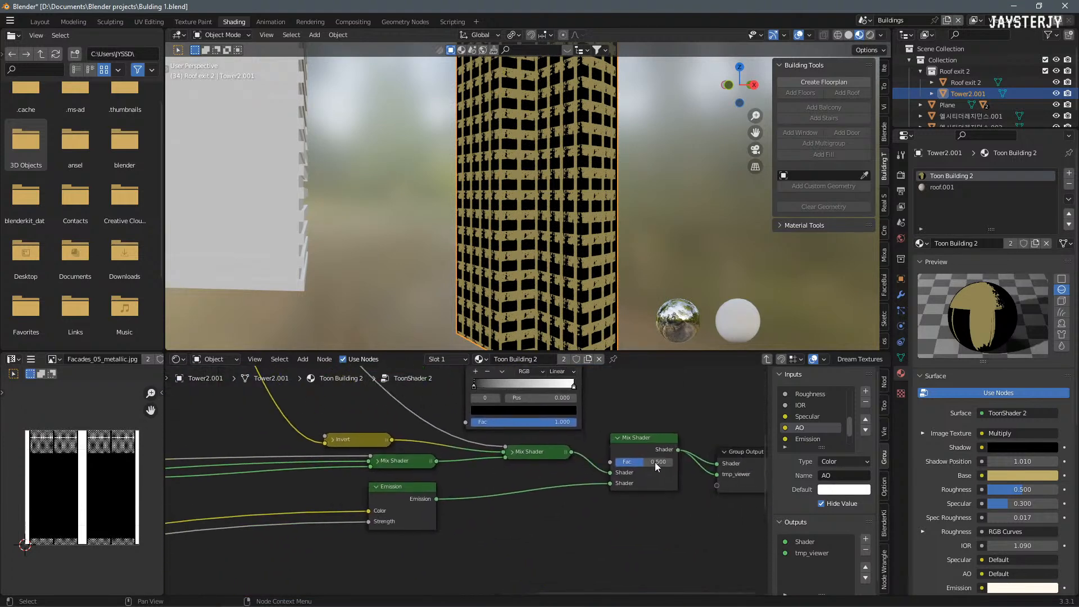
mouse_move(643, 462)
left_mouse_down()
mouse_move(672, 462)
mouse_move(615, 462)
mouse_move(644, 462)
left_mouse_up()
Step: Try shifting a stop on the ColorRamp beside the Ambient Occlusion node, and collapse that ColorRamp
middle_click_drag(401, 471, 778, 441)
middle_click_drag(298, 466, 610, 491)
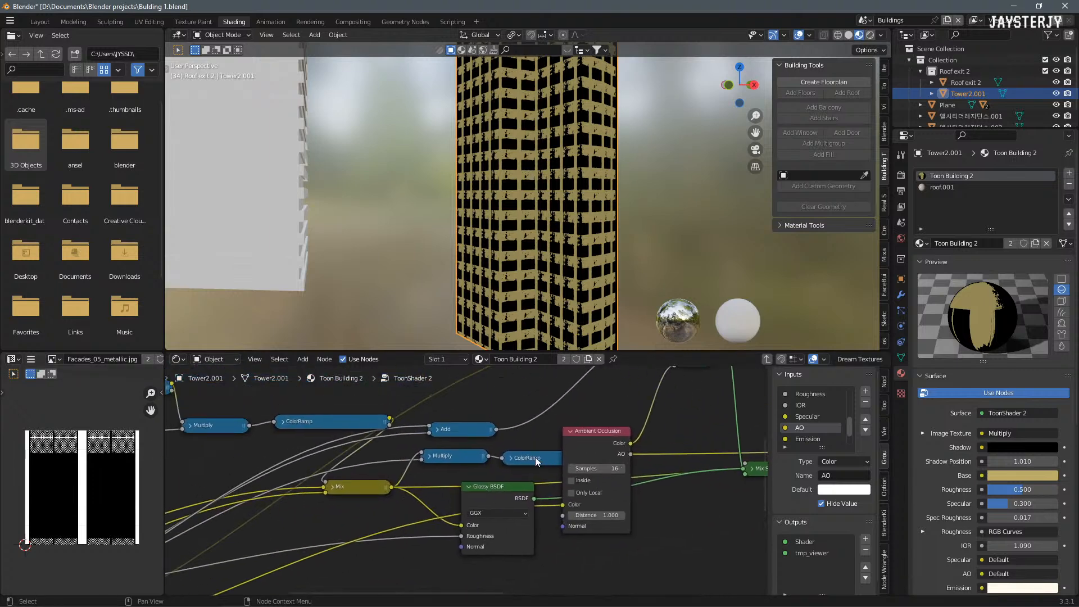
left_click(508, 457)
left_click_drag(532, 513, 545, 515)
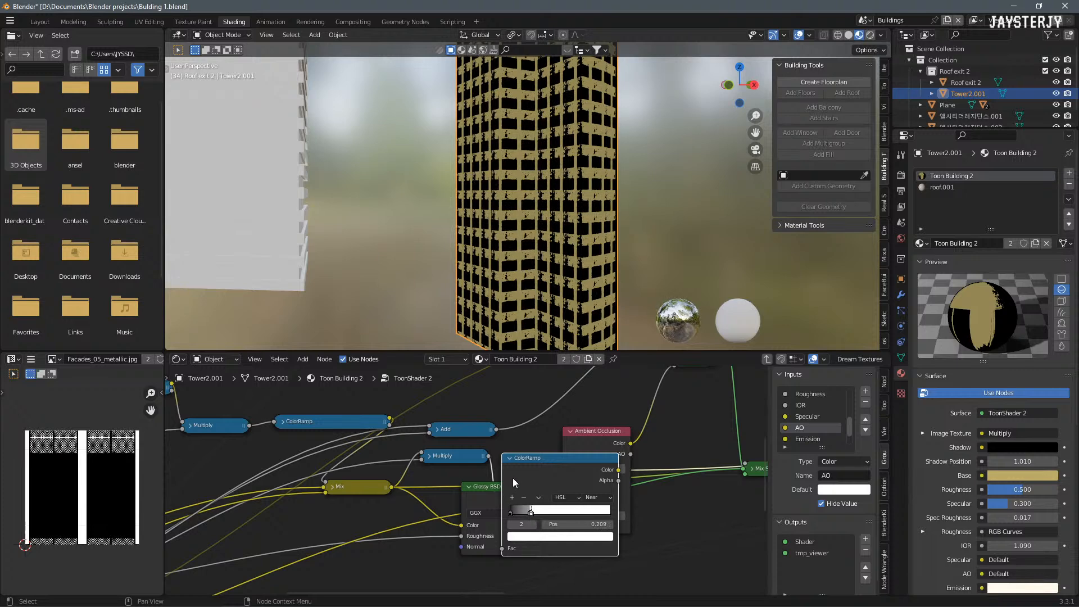
left_click(509, 457)
Step: Set the material's Specular and Spec Roughness values to 0.000
middle_click_drag(427, 444, 632, 441)
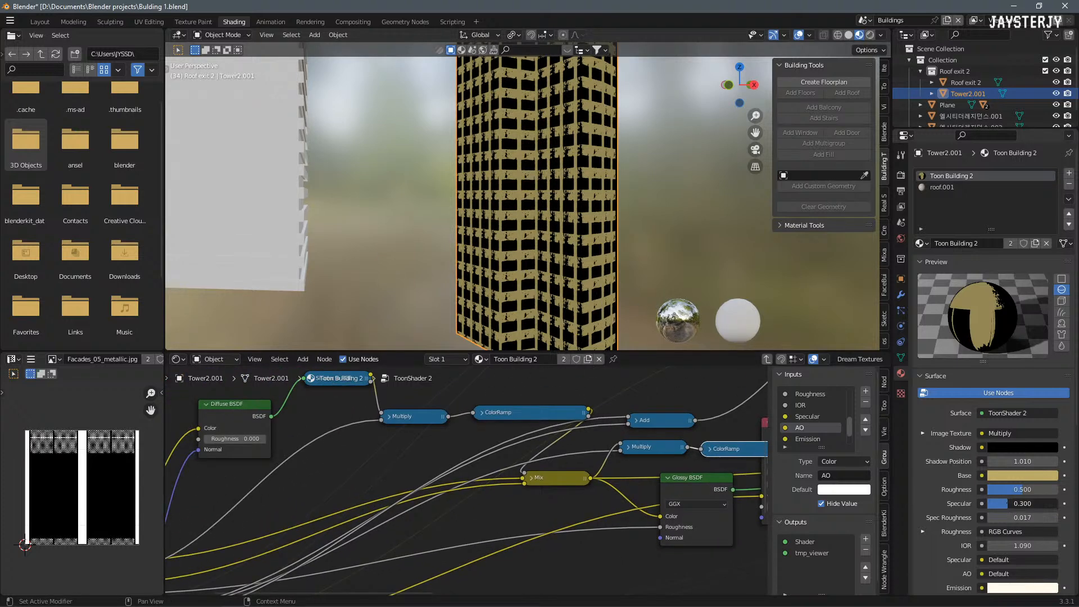
left_click_drag(991, 517, 1032, 509)
middle_click_drag(457, 473, 529, 467)
Step: Expand the ColorRamp that follows the Shader to RGB Multiply node and move its white stop to position 0.118
left_click(546, 421)
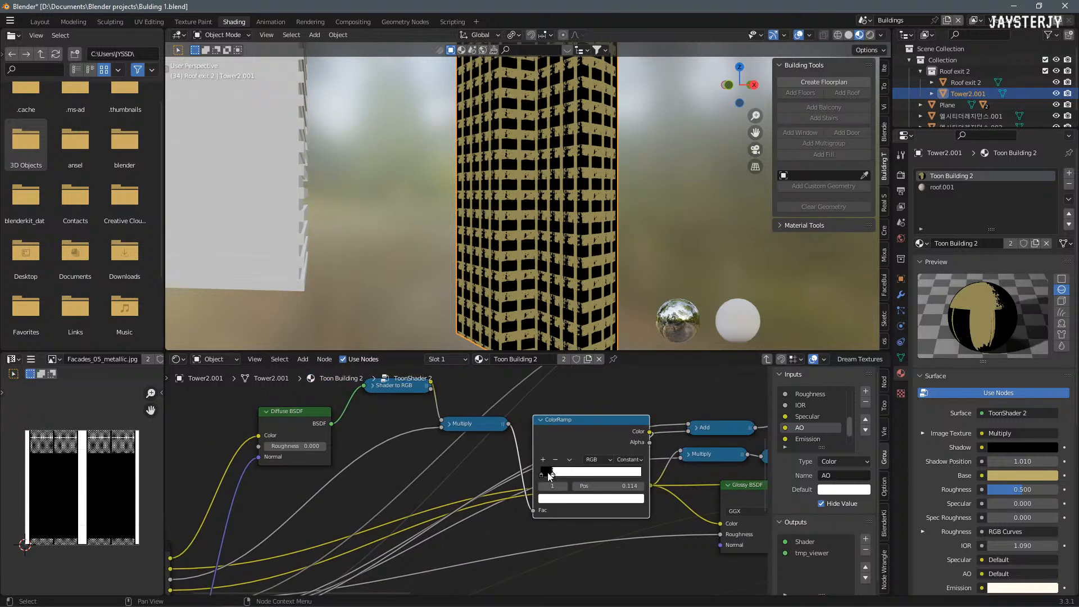
mouse_move(551, 475)
left_mouse_down()
mouse_move(579, 473)
mouse_move(552, 474)
left_mouse_up()
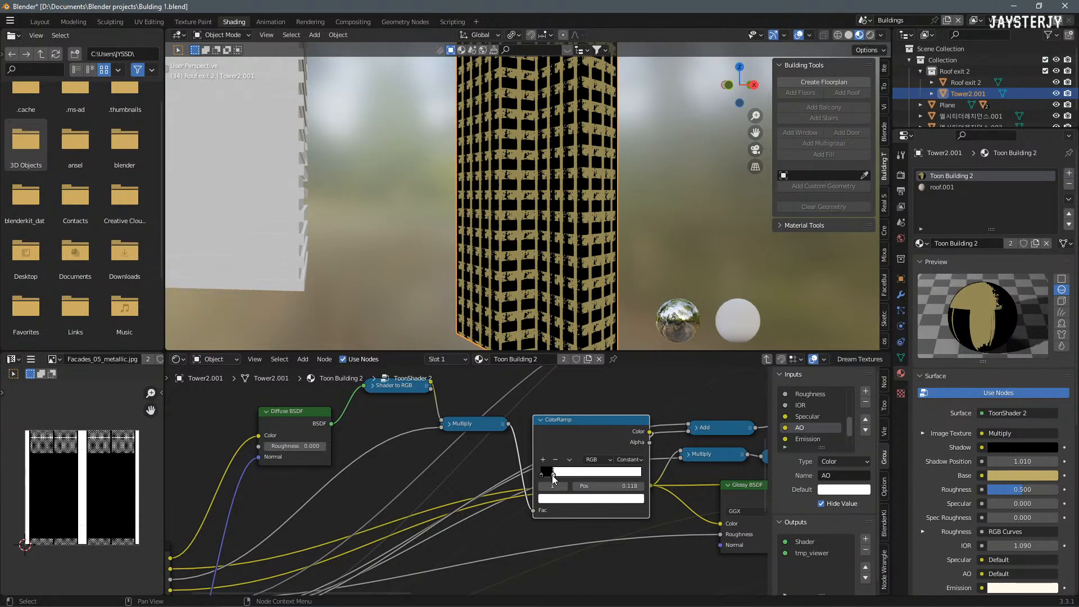
middle_click_drag(510, 216, 561, 219)
scroll(585, 205, "up", 4)
Step: Move the expanded ColorRamp clear of the Mix node, and expand the Mix node and the Multiply node feeding the ramp
middle_click_drag(584, 419, 536, 432)
scroll(557, 403, "down", 1)
scroll(536, 432, "down", 1)
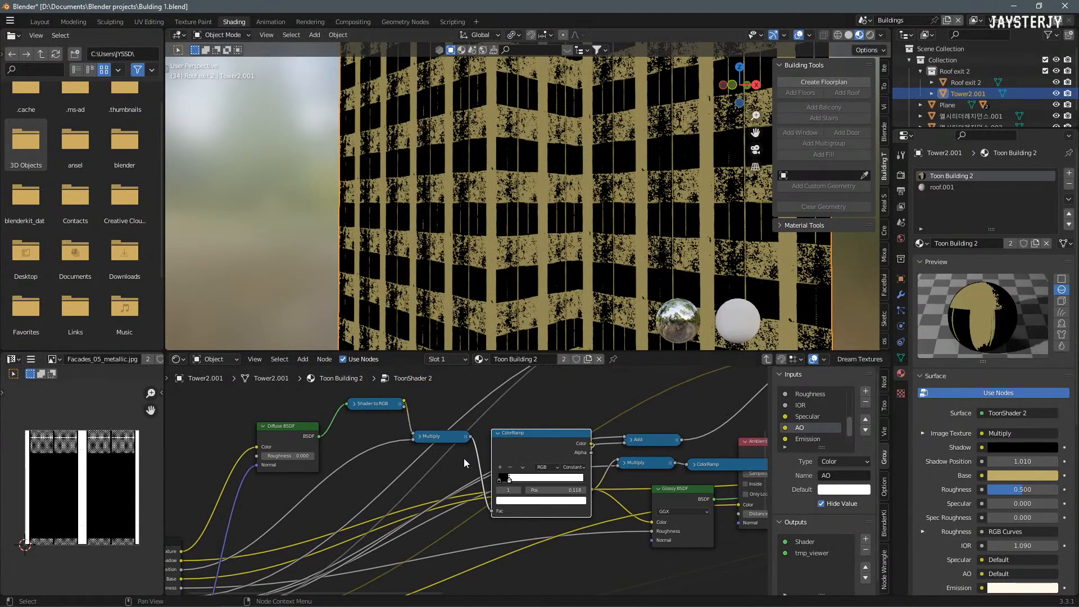
left_click_drag(518, 437, 502, 399)
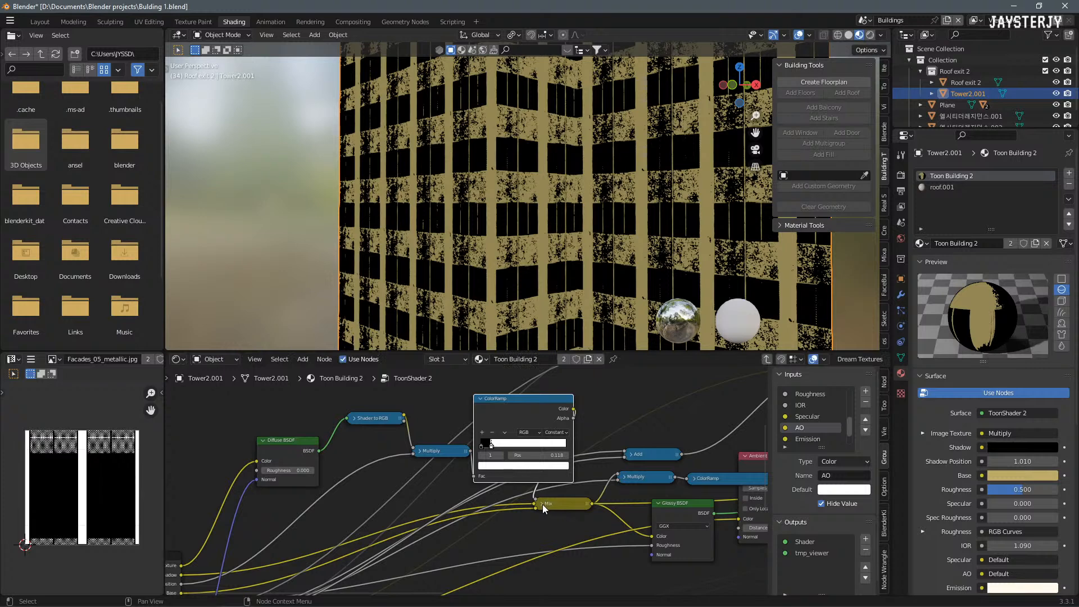
left_click(542, 503)
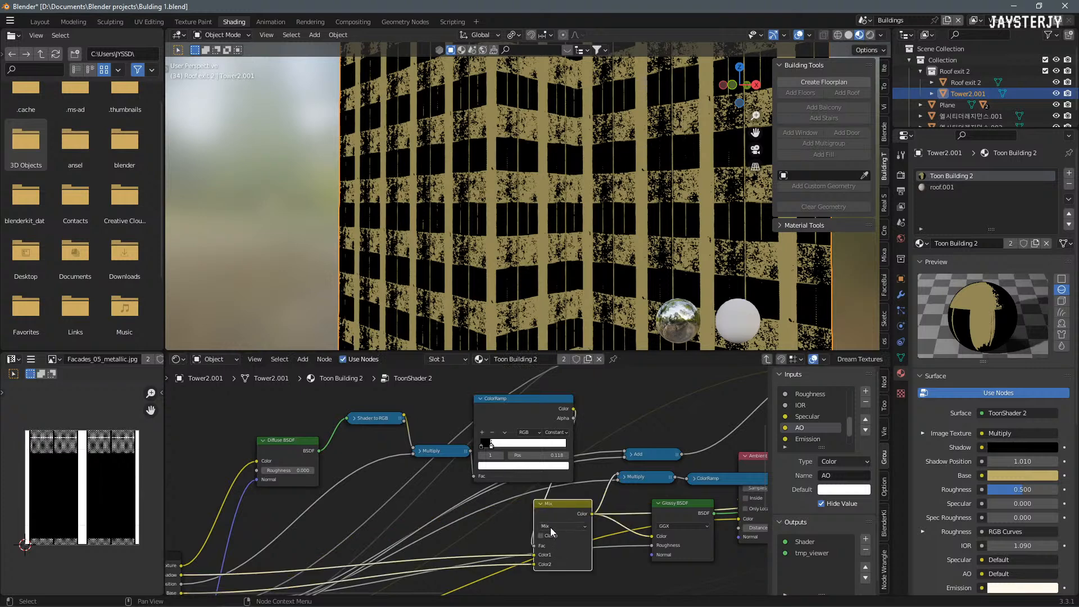
left_click(419, 451)
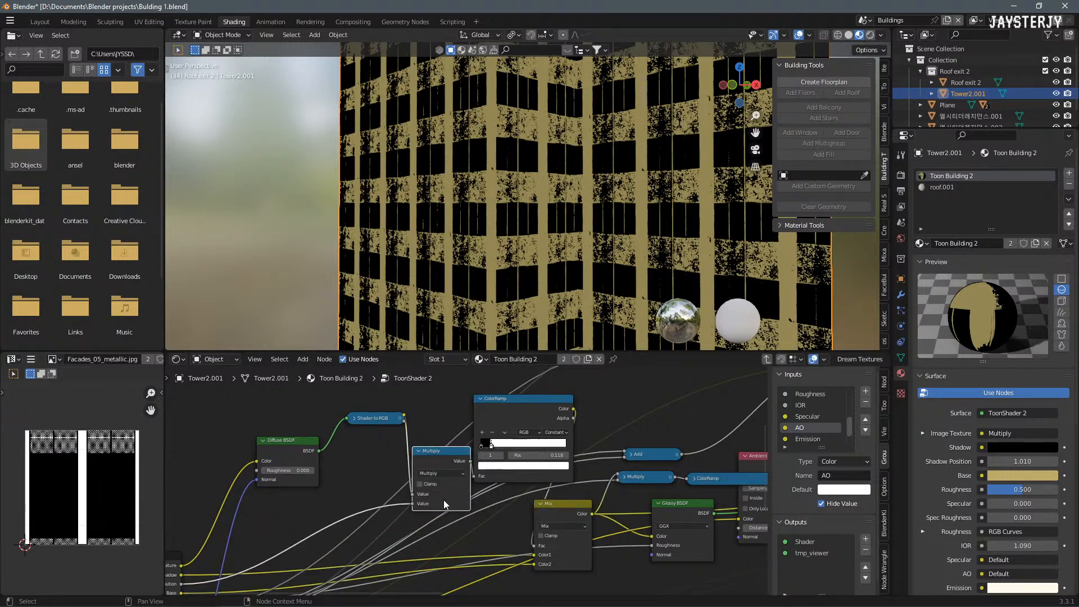
Step: Try a different Shadow Position value for the Toon Building 2 material
mouse_move(1023, 461)
left_mouse_down()
mouse_move(1033, 462)
mouse_move(1003, 461)
mouse_move(1056, 461)
mouse_move(996, 461)
left_mouse_up()
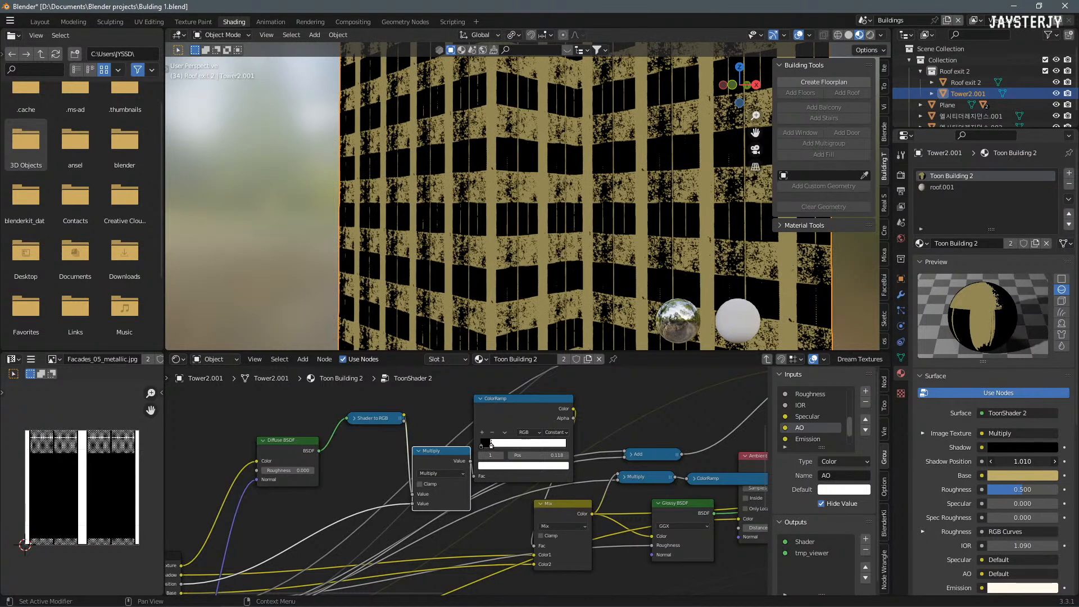
scroll(557, 463, "down", 2)
middle_click_drag(554, 449, 489, 427)
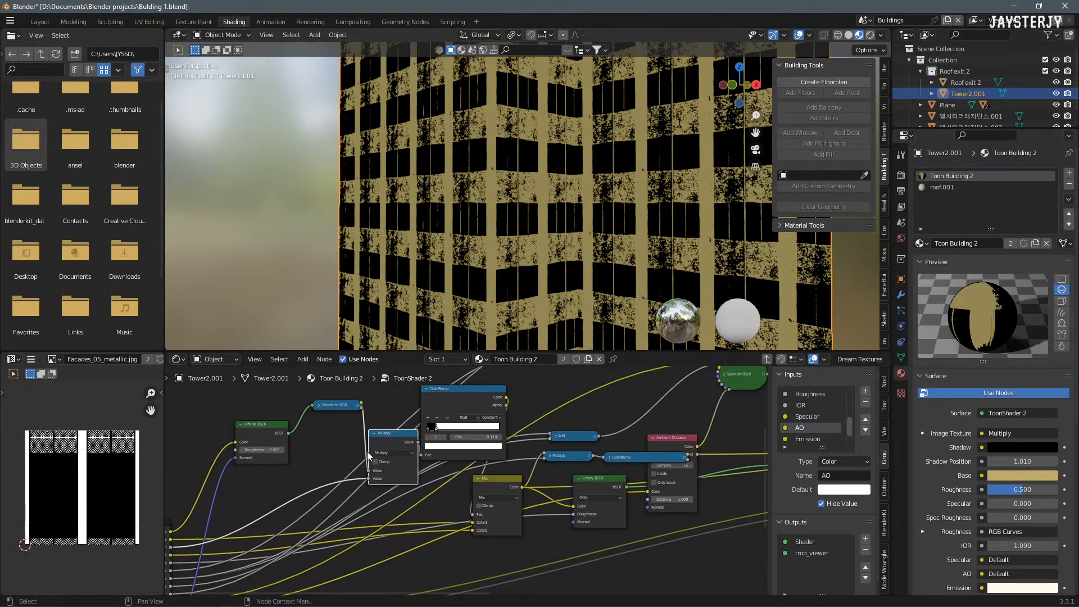
Step: In the material's main node tree, link the ambient occlusion texture's color to the toon shader's Emission and set its Strength to 1.700
key("ctrl+Tab")
middle_click_drag(446, 449, 569, 510)
scroll(396, 421, "down", 1)
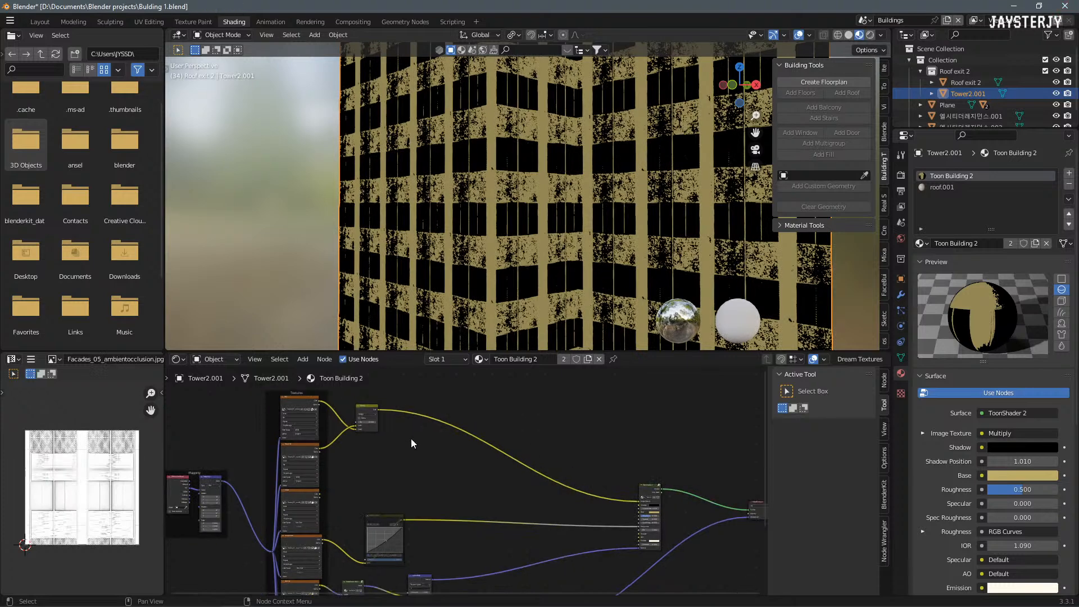
left_click_drag(319, 403, 639, 542)
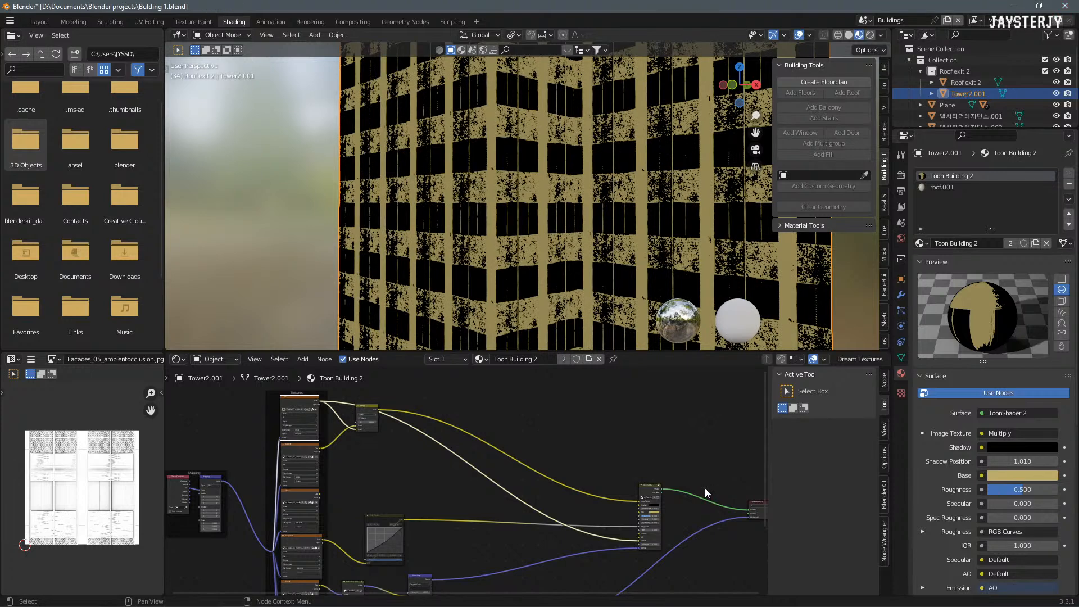
scroll(706, 492, "up", 5)
left_click_drag(437, 508, 339, 503)
Step: Insert a ColorRamp between the ambient occlusion texture and the toon shader's Emission, placed clear of the shader node
key("shift+a")
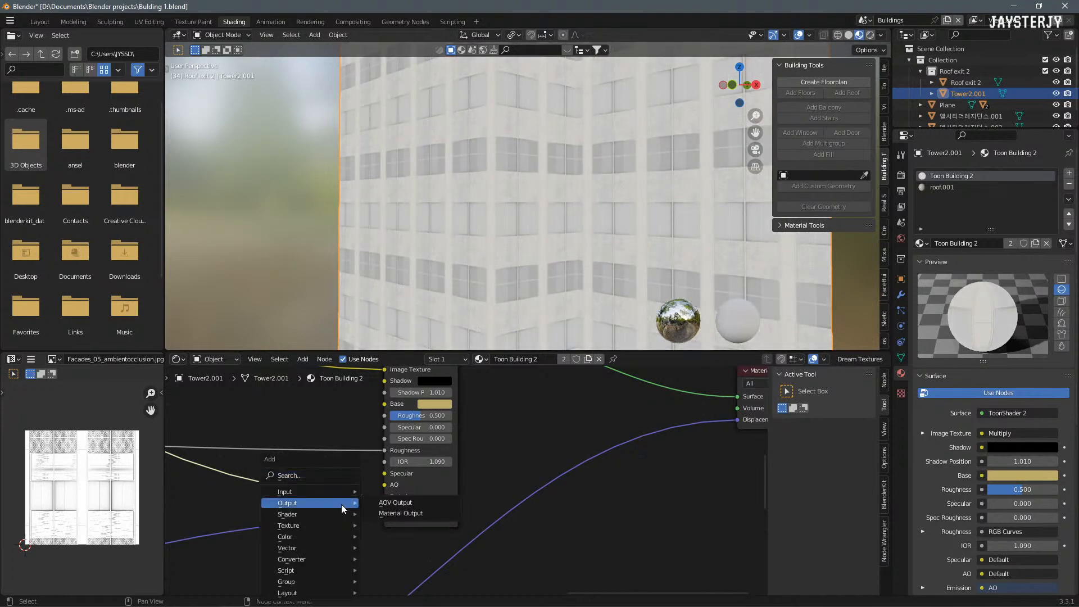
left_click(319, 478)
type("COLO")
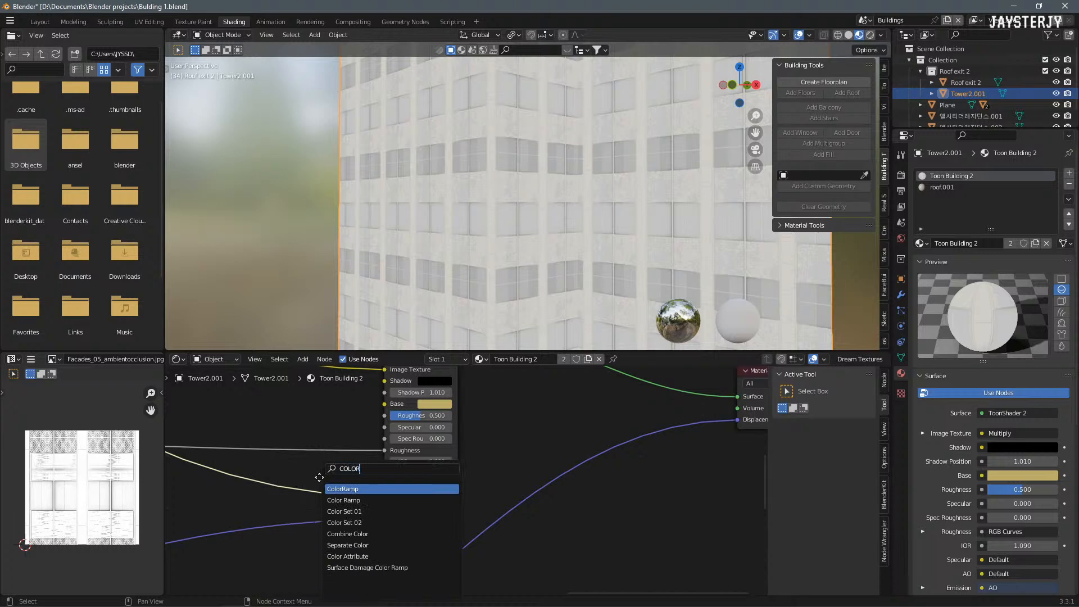
type("R")
key("Return")
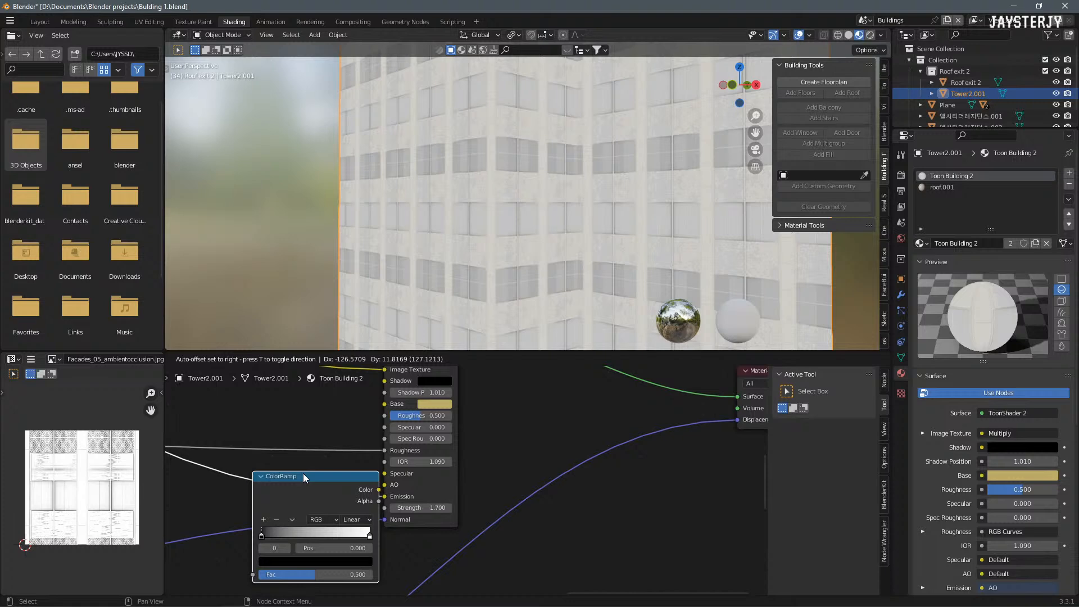
left_click(303, 473)
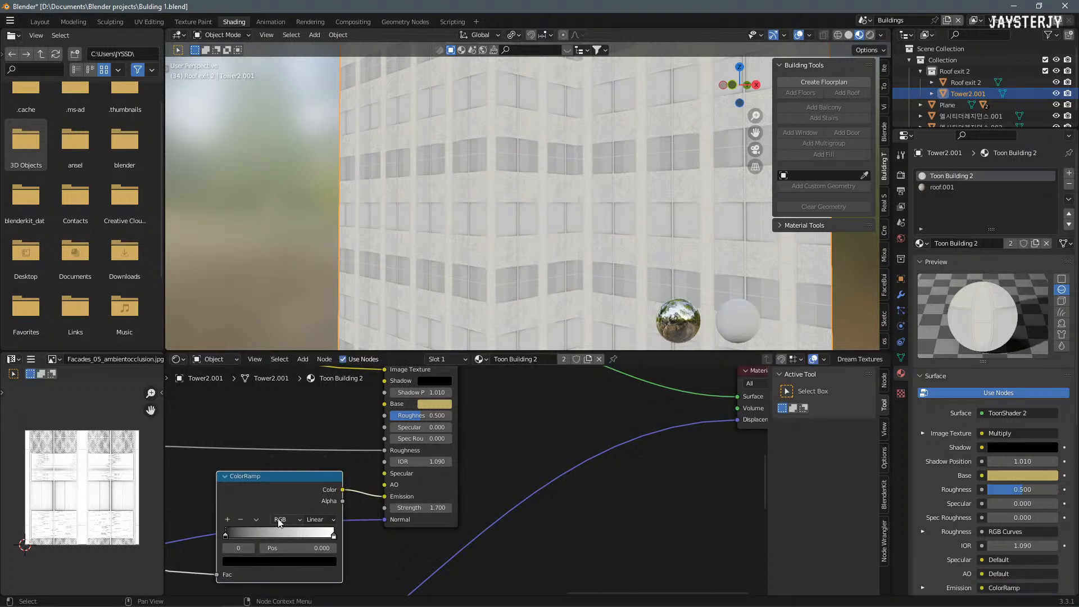
left_click_drag(265, 494, 228, 480)
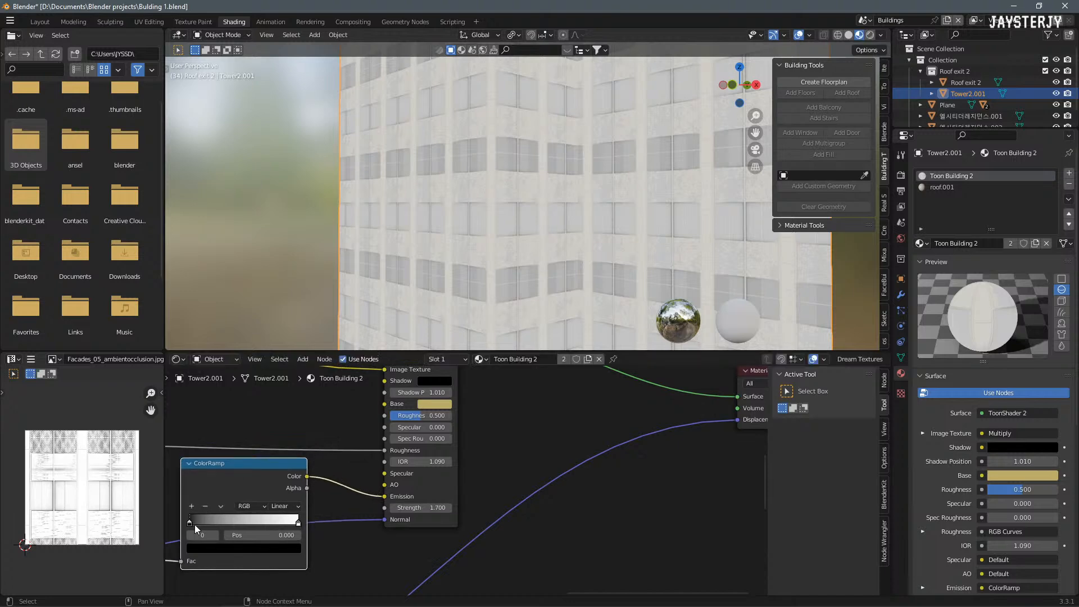
Step: Reverse the emission ColorRamp by moving the black stop to 1.000 and the white stop to 0.000
left_click_drag(194, 521, 146, 528)
left_click_drag(290, 523, 334, 525)
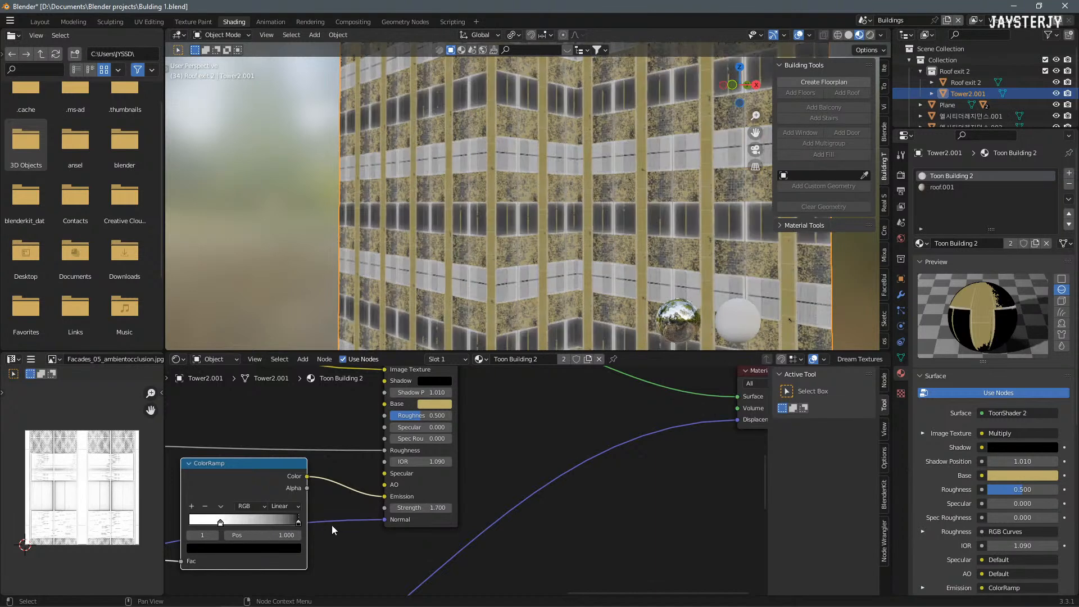
left_click_drag(220, 526, 174, 524)
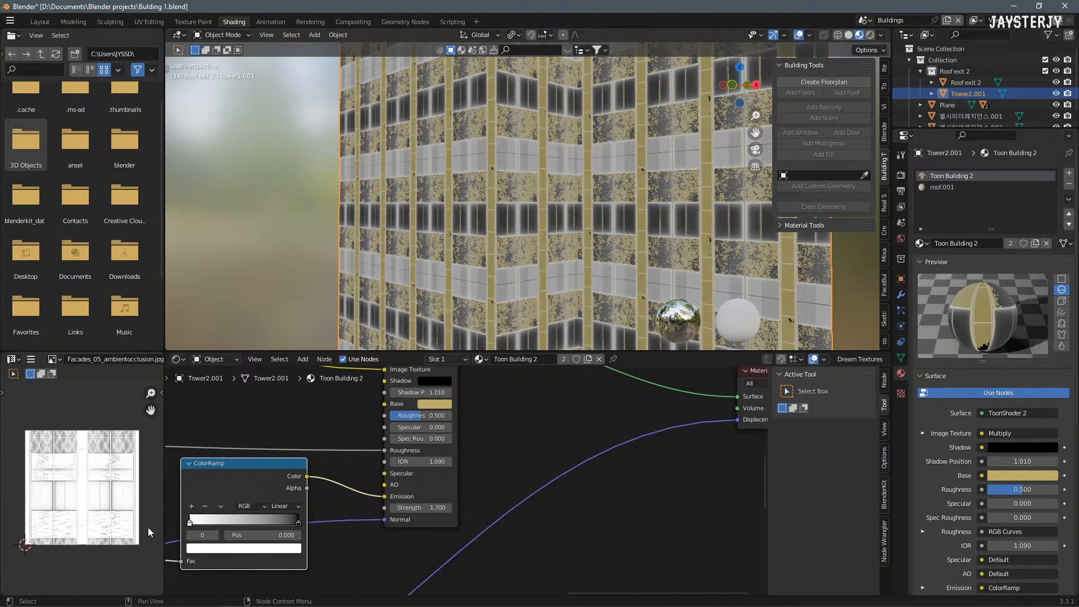
Step: Try the ColorRamp's black stop at 0.732, check the facade up close, and return the stop to 1.000
left_click_drag(298, 522, 271, 521)
middle_click_drag(505, 293, 477, 242)
scroll(493, 229, "down", 6)
scroll(494, 229, "up", 10)
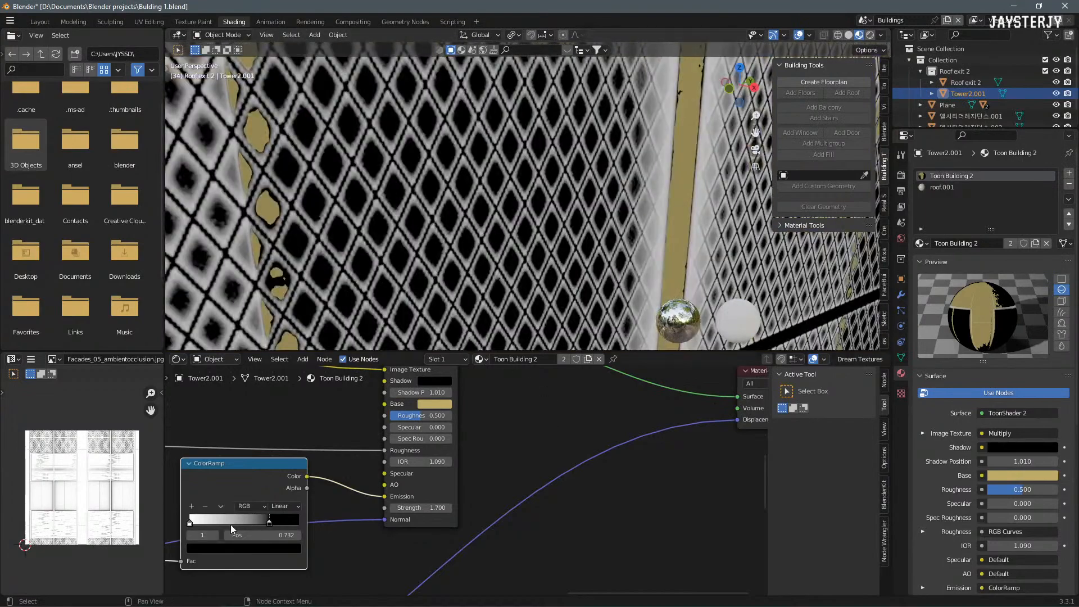
left_click_drag(266, 522, 300, 528)
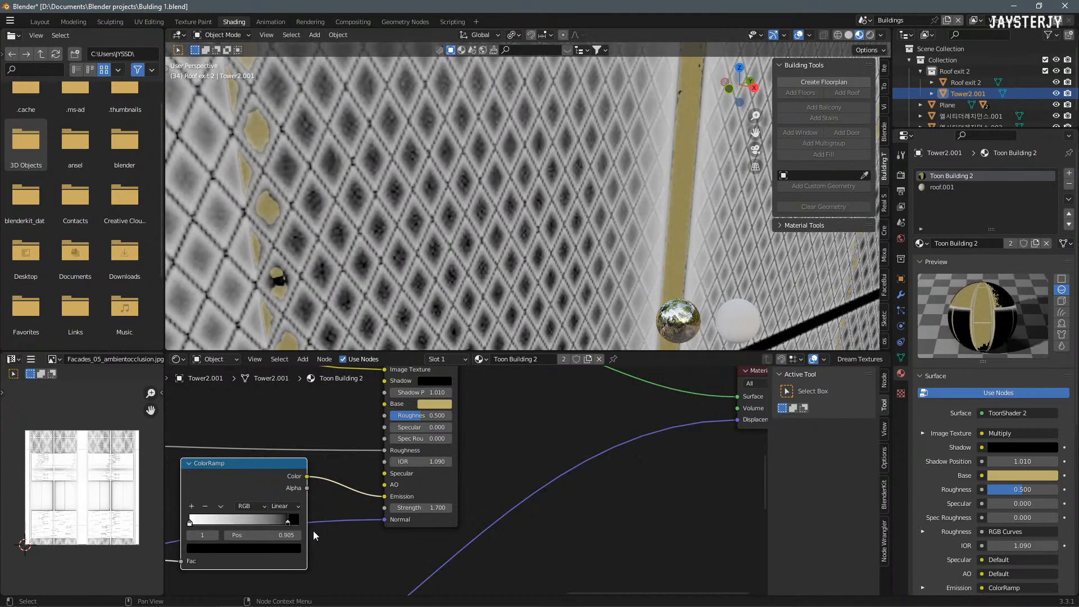
scroll(484, 300, "down", 9)
scroll(485, 299, "up", 4)
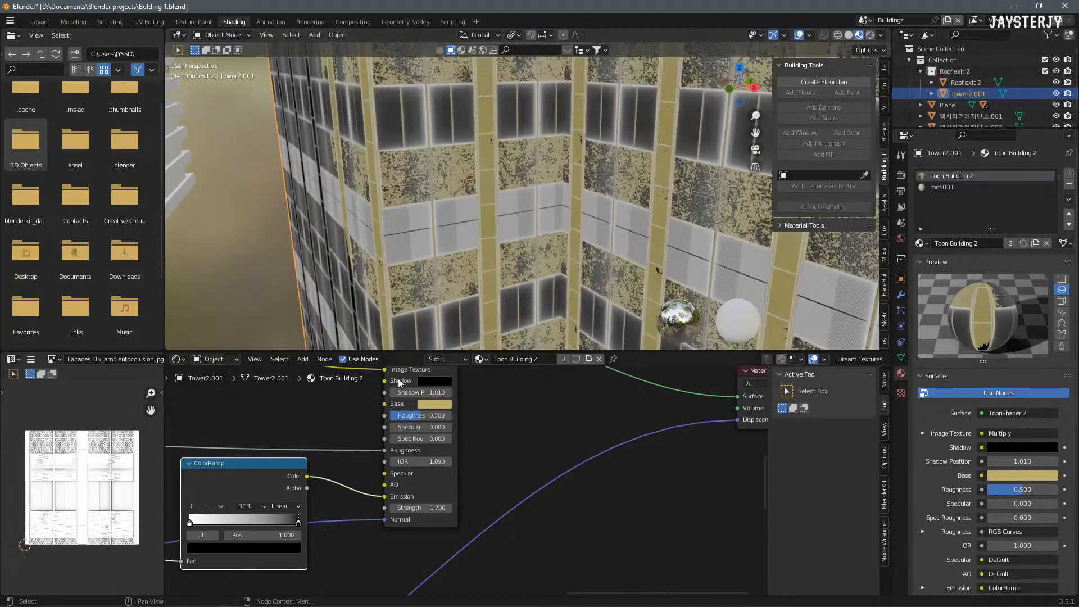
Step: Set the toon shader's emission Strength to 1.100 and add a ColorRamp stop at position 0.073
mouse_move(432, 508)
left_mouse_down()
mouse_move(467, 508)
mouse_move(427, 508)
left_mouse_up()
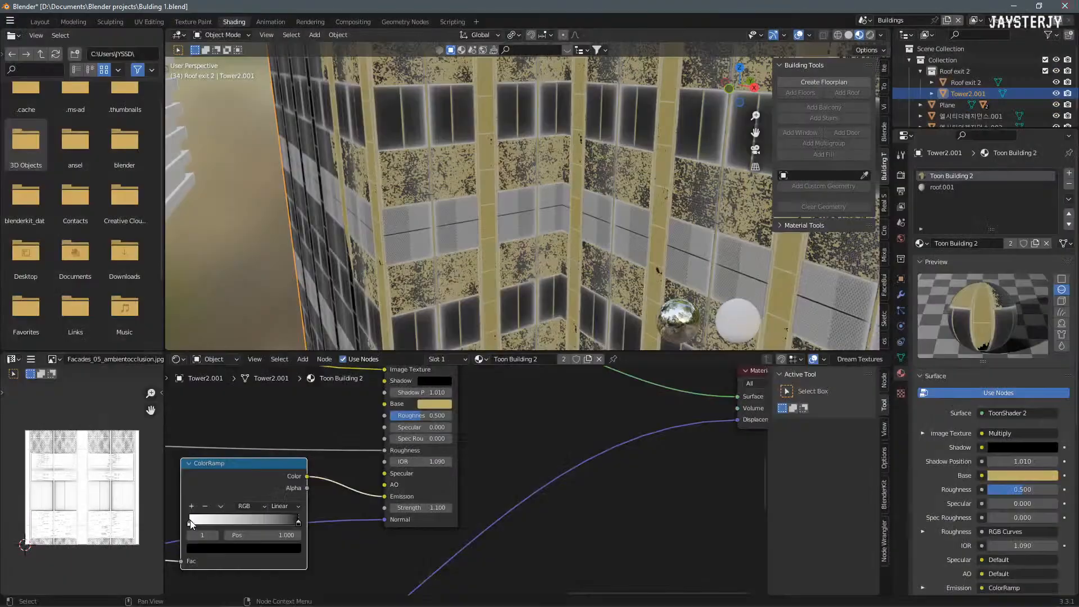
left_click(189, 523)
left_click_drag(248, 522, 196, 527)
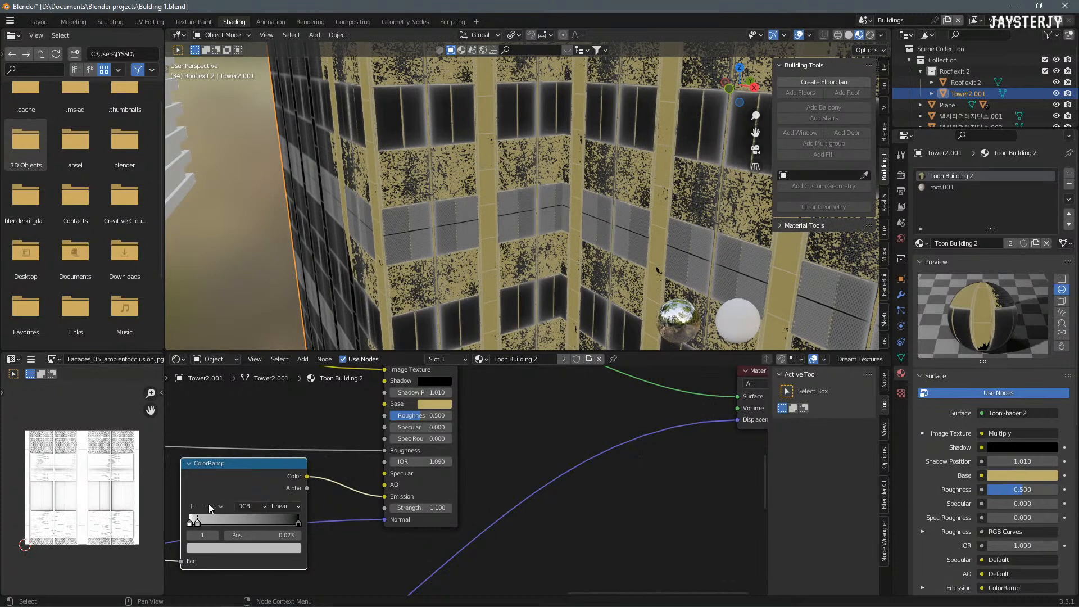
Step: Add another ColorRamp stop at 0.036, shift the grey stop to about 0.105, and move the black stop to 0.736
left_click(193, 505)
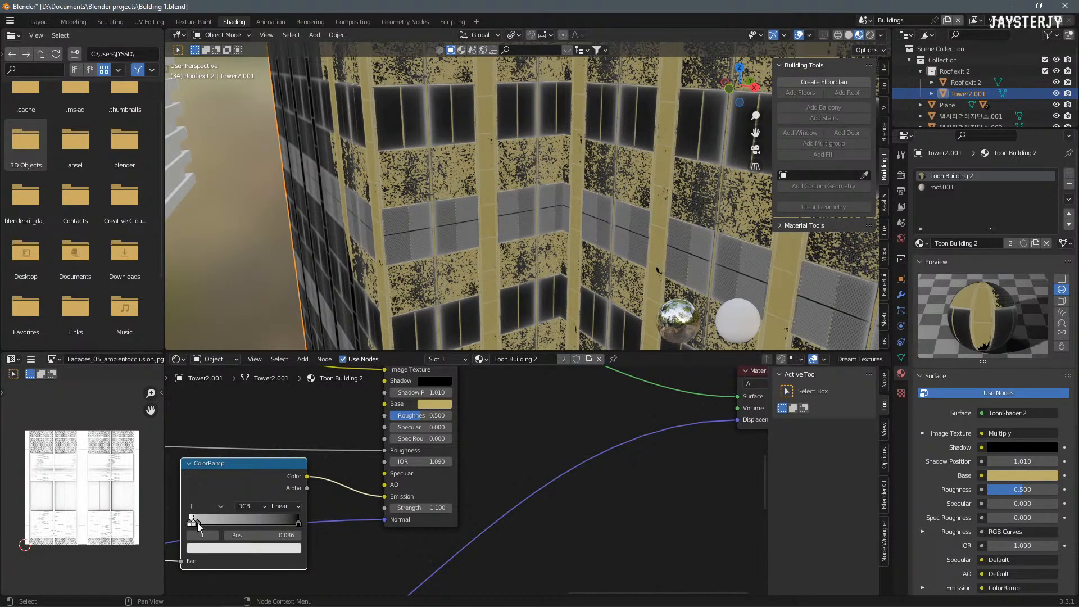
mouse_move(197, 522)
left_mouse_down()
mouse_move(254, 522)
mouse_move(204, 527)
left_mouse_up()
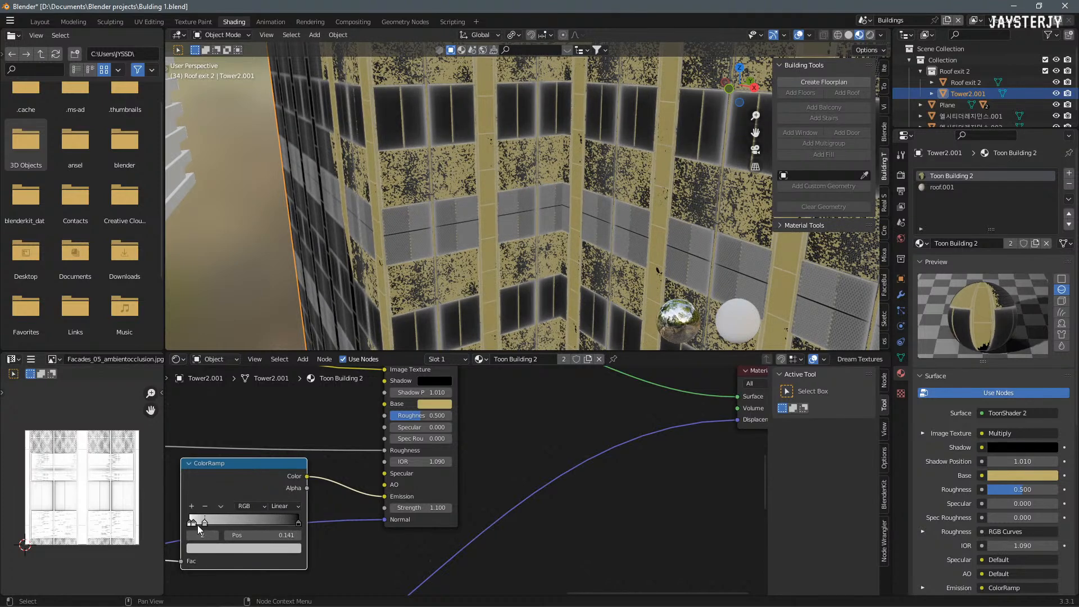
left_click_drag(299, 522, 268, 523)
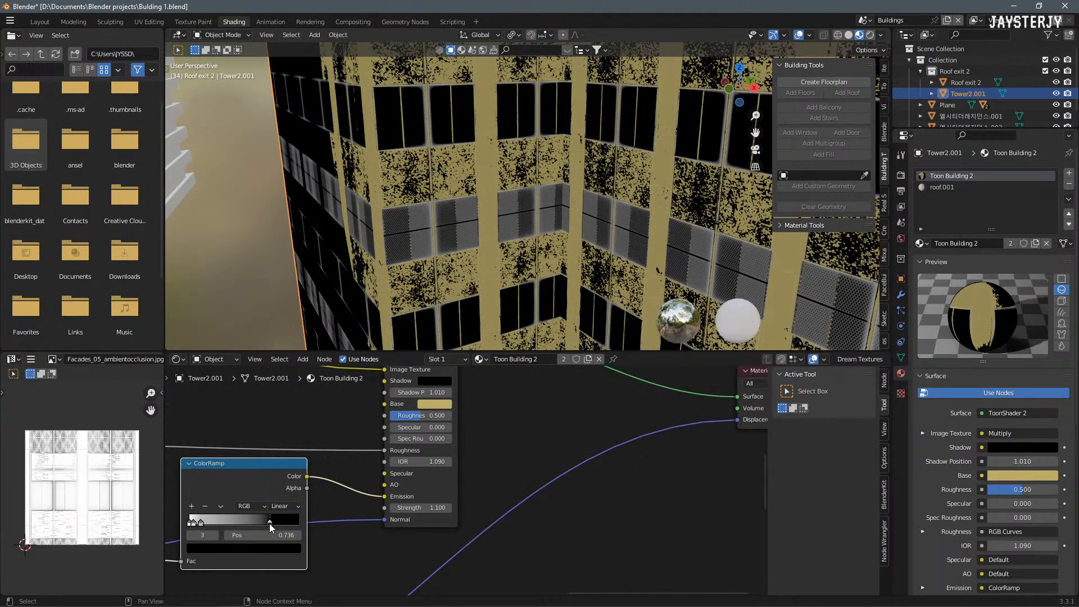
Step: Insert a Checker Texture node on the link between the ambient occlusion texture and the ColorRamp
scroll(269, 524, "down", 2)
middle_click_drag(286, 498, 453, 494)
scroll(302, 491, "down", 1)
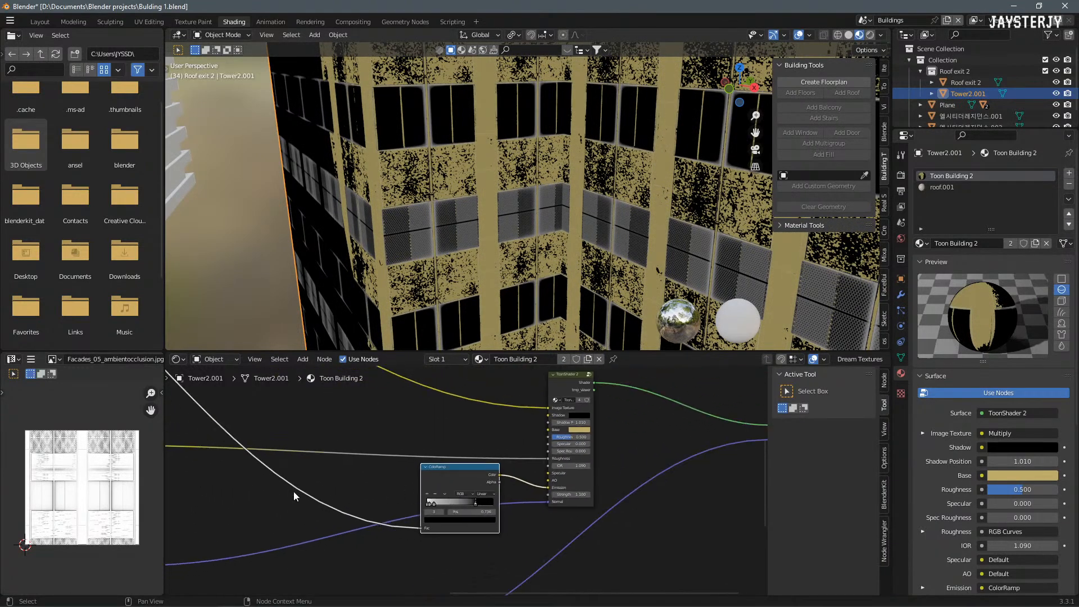
key("shift+a")
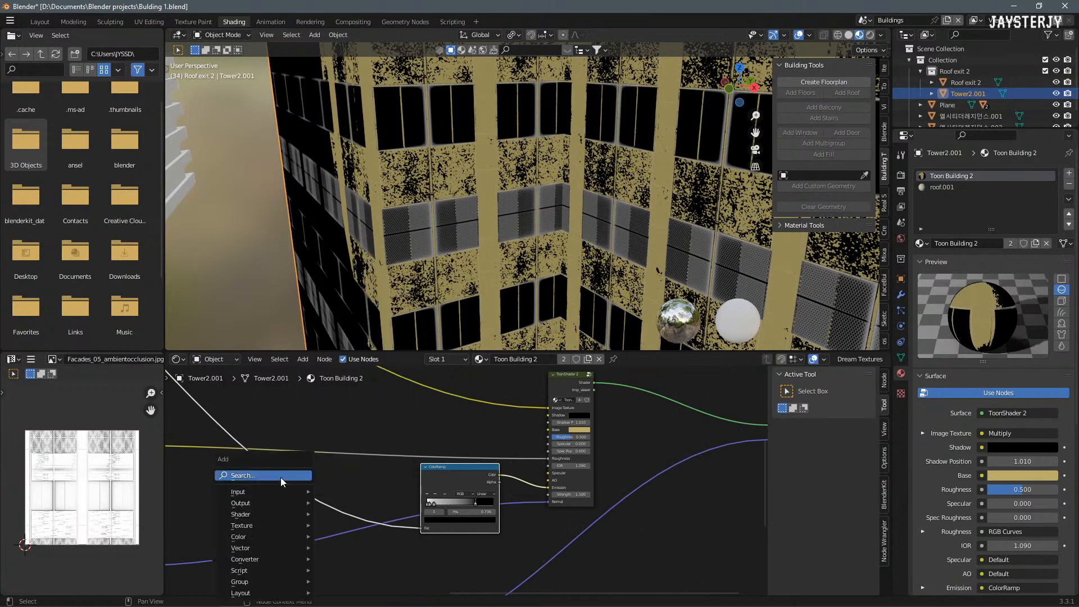
left_click(281, 477)
type("CHECK")
key("Return")
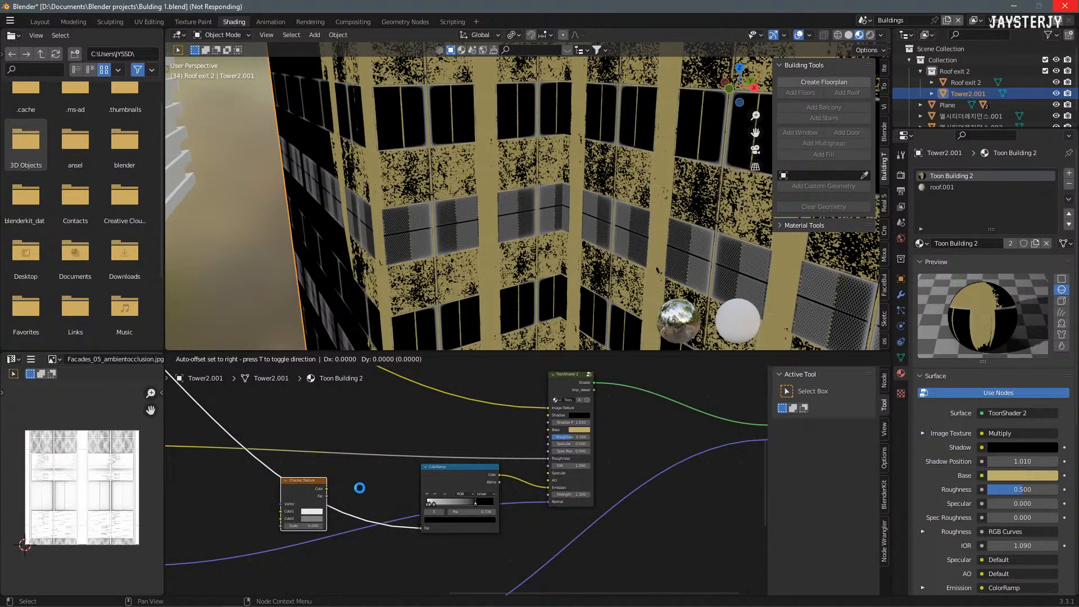
left_click(344, 484)
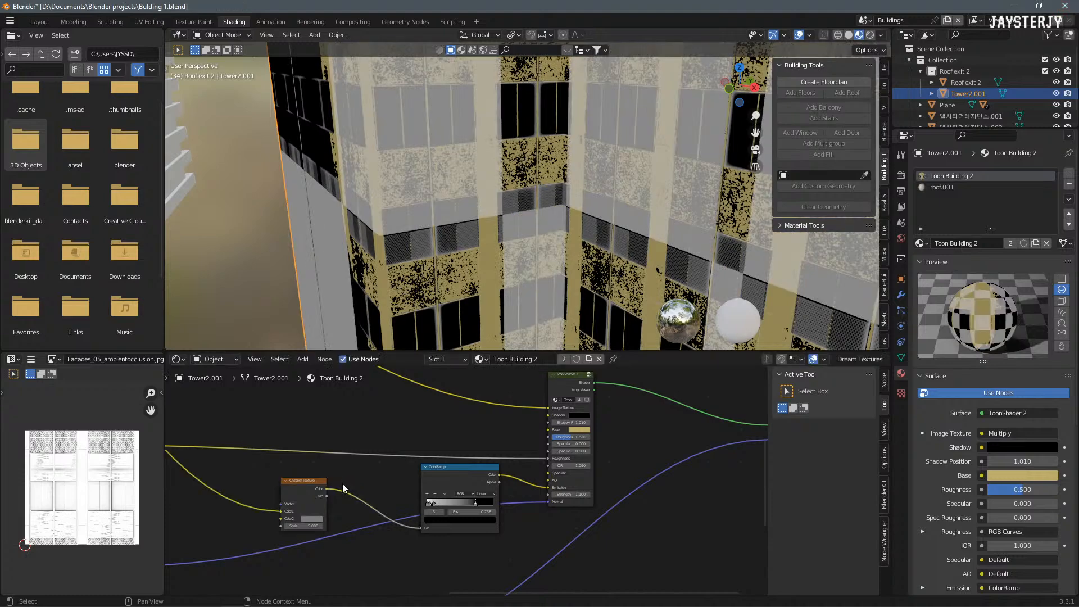
Step: Try larger Checker Texture scales on the tower and settle on a Scale of 43.900
scroll(342, 482, "down", 1)
middle_click_drag(494, 179, 545, 188)
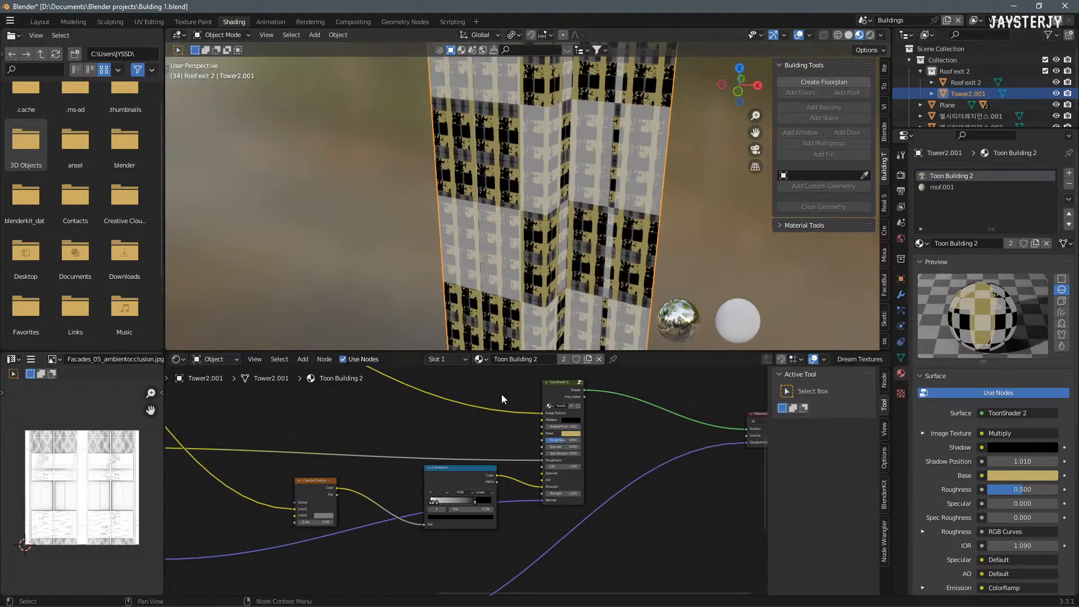
scroll(366, 510, "up", 2)
left_click_drag(315, 530, 510, 531)
scroll(538, 277, "up", 6)
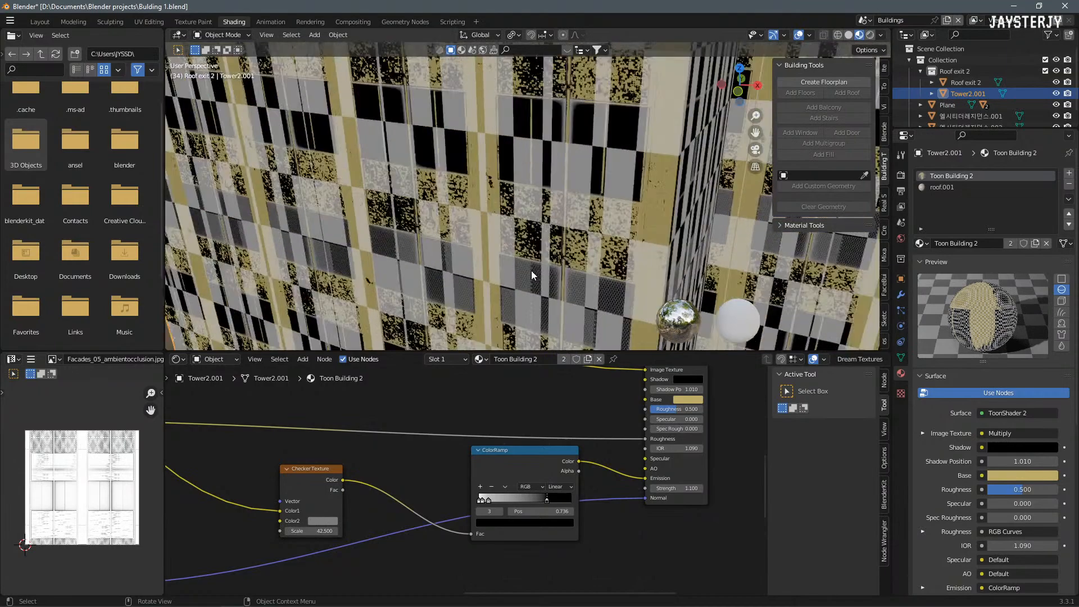
left_click_drag(306, 531, 337, 531)
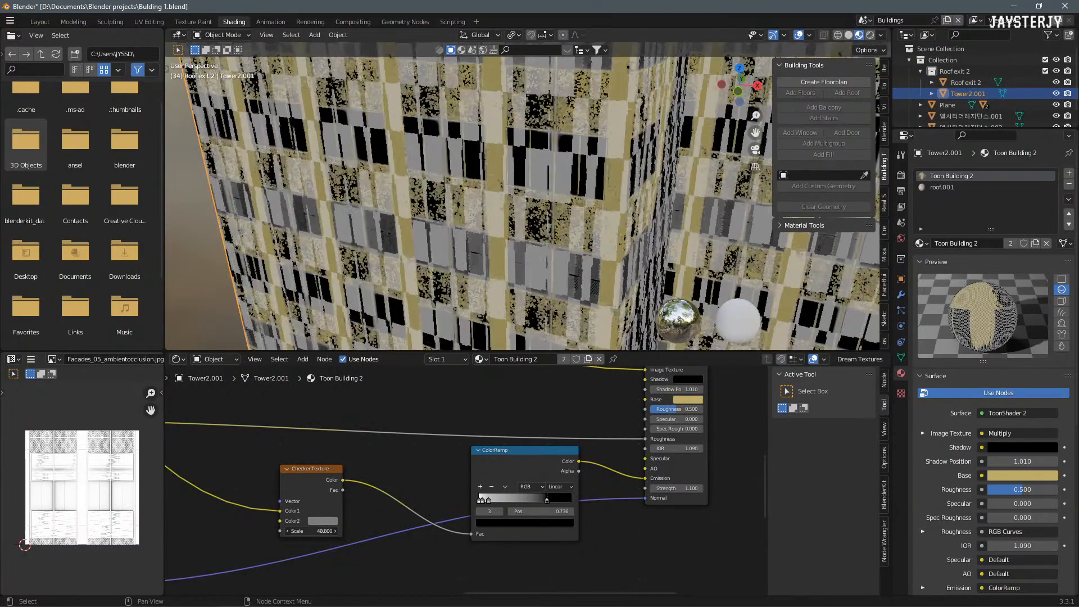
left_click_drag(326, 531, 310, 530)
Step: Set the Checker Texture's Color2 to bright yellow and its Scale to 41.400
middle_click_drag(581, 158, 369, 340)
left_click(328, 520)
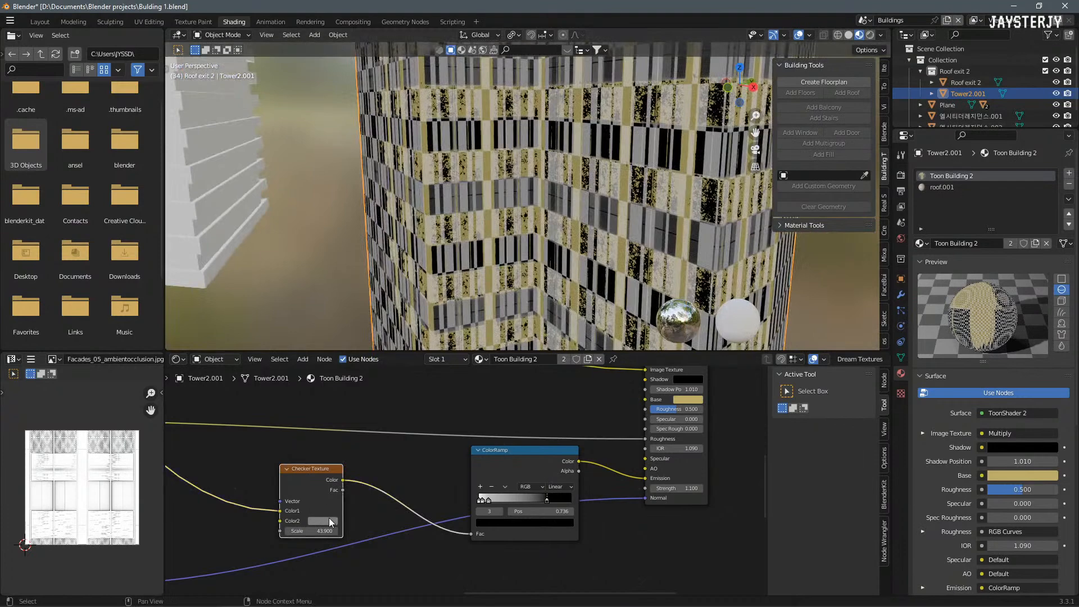
left_click_drag(354, 418, 385, 392)
middle_click_drag(362, 196, 406, 202)
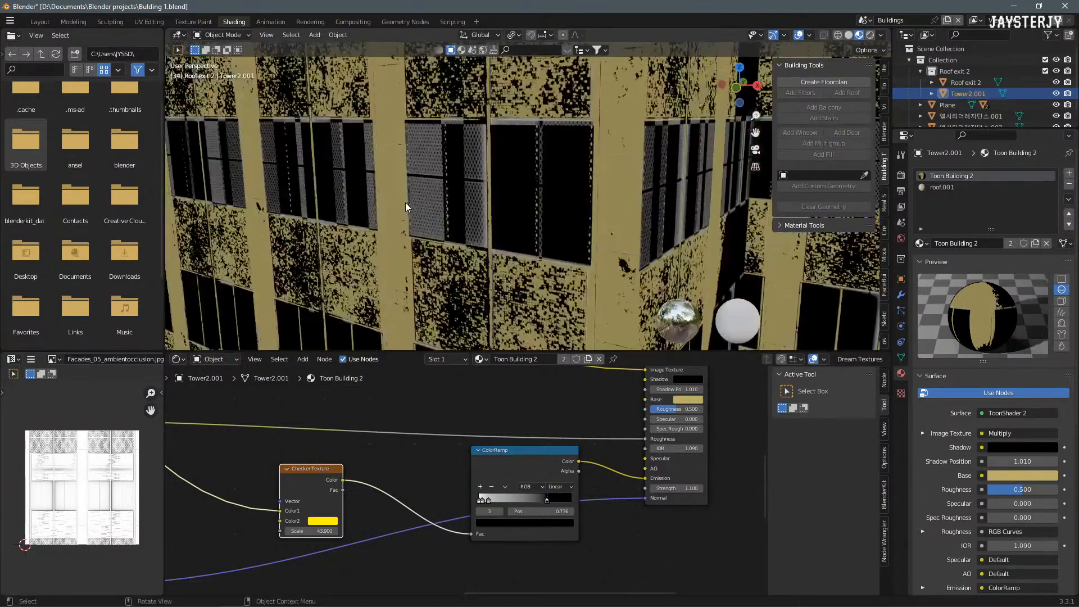
scroll(390, 261, "down", 5)
middle_click_drag(406, 243, 393, 241)
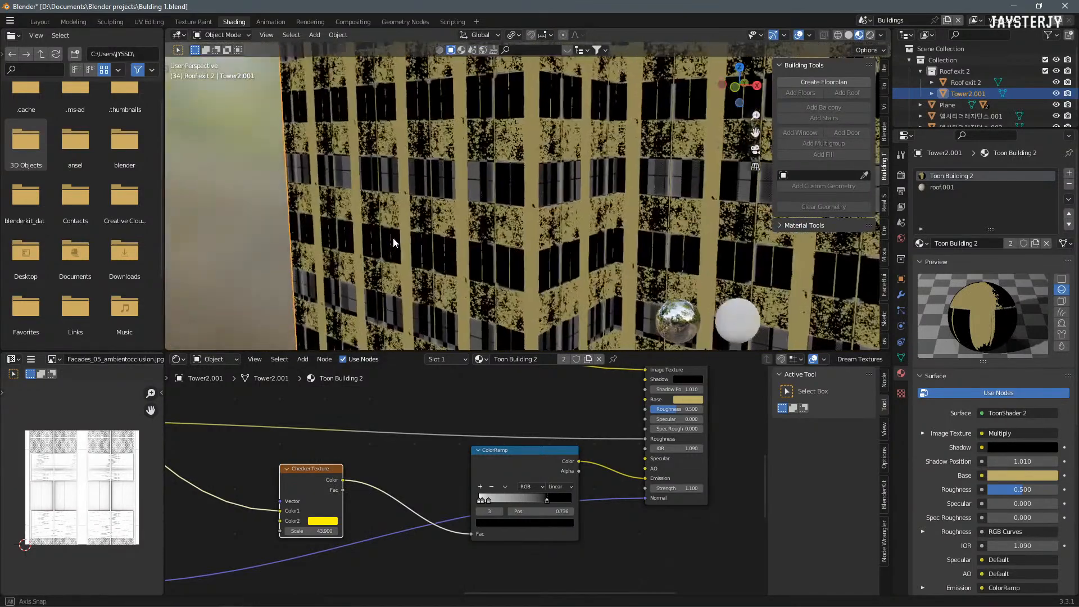
scroll(393, 241, "up", 1)
mouse_move(315, 528)
left_mouse_down()
mouse_move(293, 529)
mouse_move(320, 530)
left_mouse_up()
Step: Move the ColorRamp's black stop to about 0.727 and set the toon shader's emission Strength to 10.000
mouse_move(551, 499)
left_mouse_down()
mouse_move(510, 498)
mouse_move(581, 496)
mouse_move(537, 497)
left_mouse_up()
left_click_drag(672, 489, 725, 488)
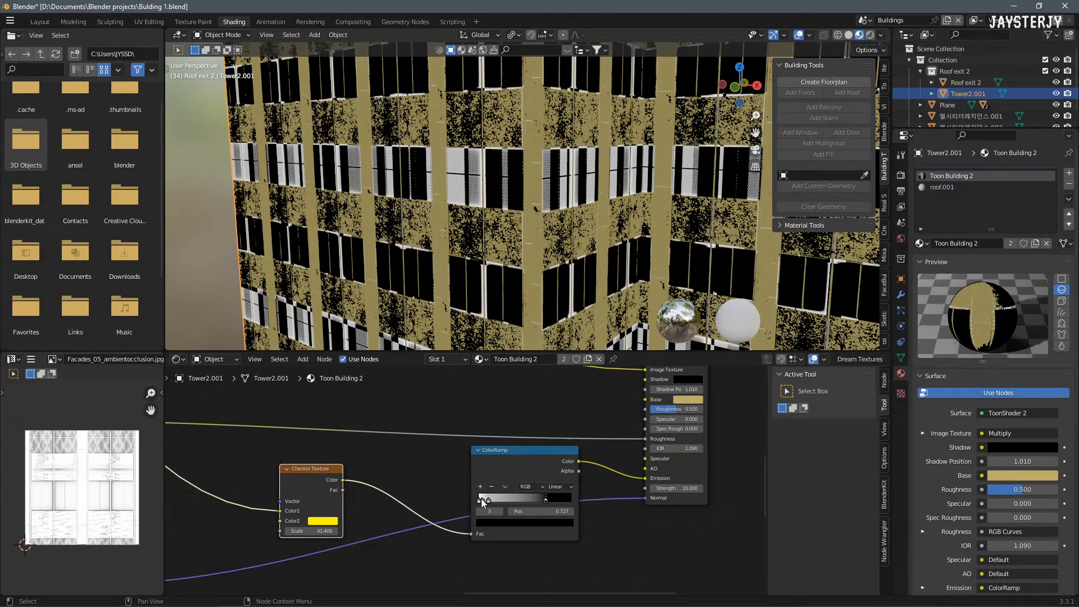
Step: Give the ColorRamp's first white stop a faint tint with saturation 0.074 at full value
left_click(479, 501)
left_click(493, 523)
left_click(491, 440)
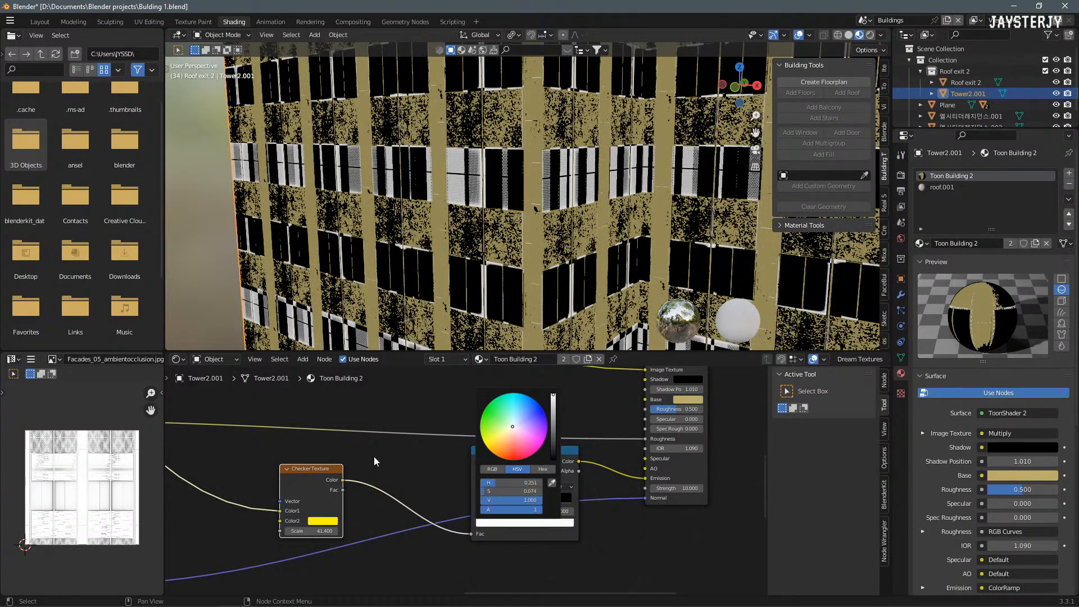
Step: Recolor the ColorRamp's grey stop at 0.105 to dark yellow with hue 0.150 and saturation 1.000
left_click(488, 499)
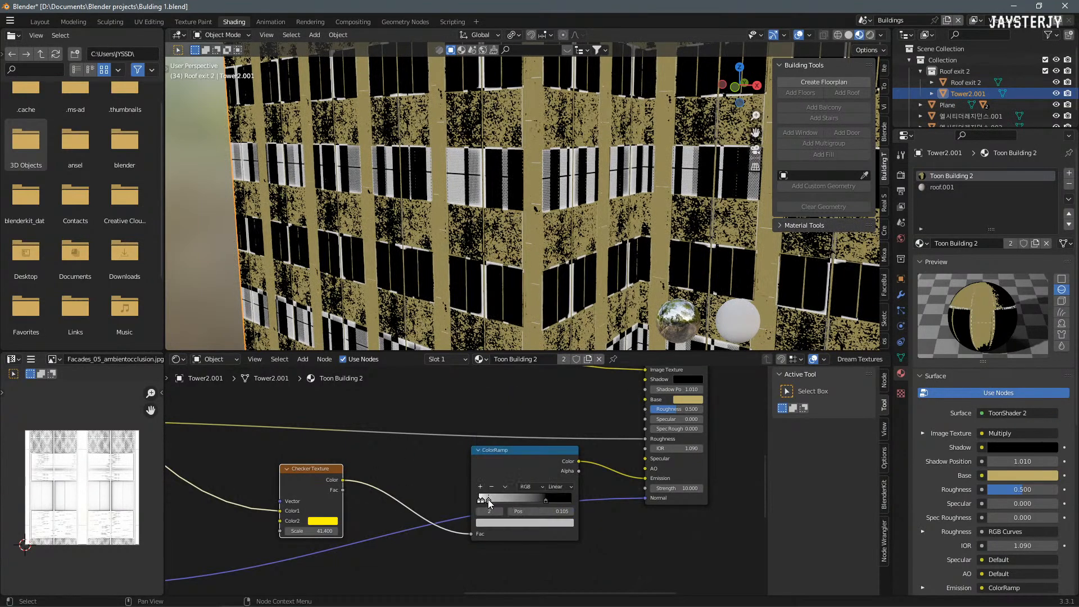
left_click(509, 523)
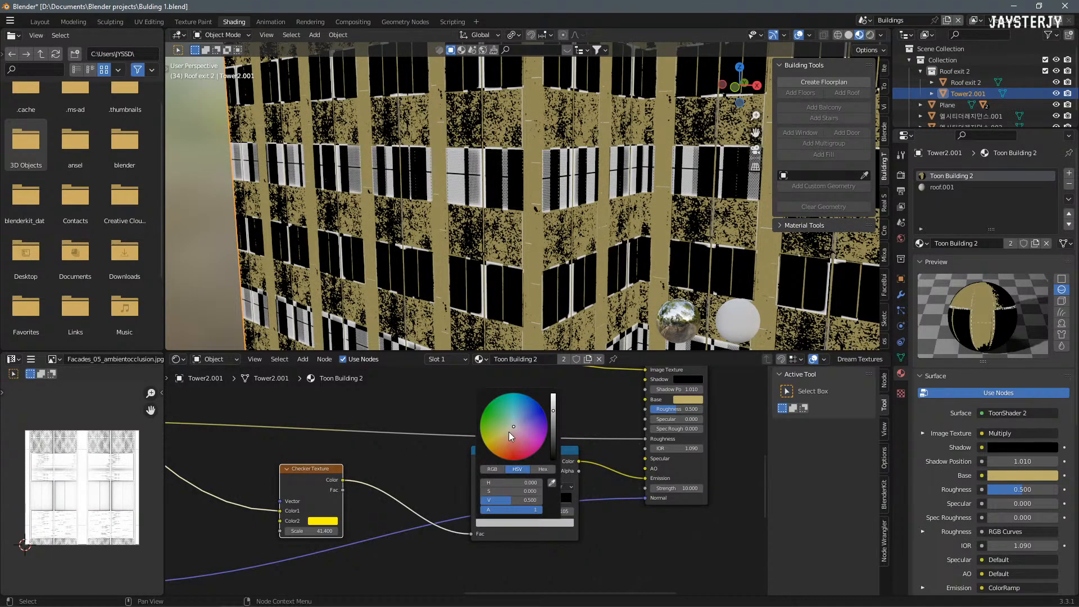
left_click_drag(511, 432, 487, 446)
scroll(466, 236, "down", 5)
mouse_move(461, 229)
middle_mouse_down()
mouse_move(410, 204)
mouse_move(535, 238)
mouse_move(475, 224)
middle_mouse_up()
scroll(487, 237, "up", 5)
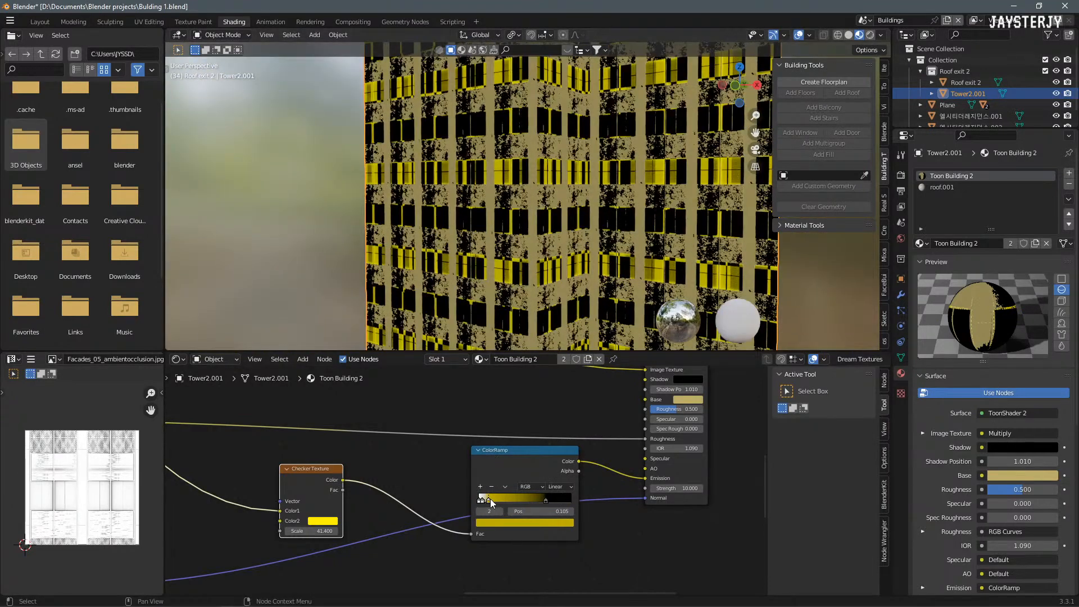
Step: Move the ColorRamp's yellow stop to 0.364 and shift its color to orange with hue 0.095 and saturation 0.992
left_click_drag(492, 498, 515, 500)
left_click(514, 523)
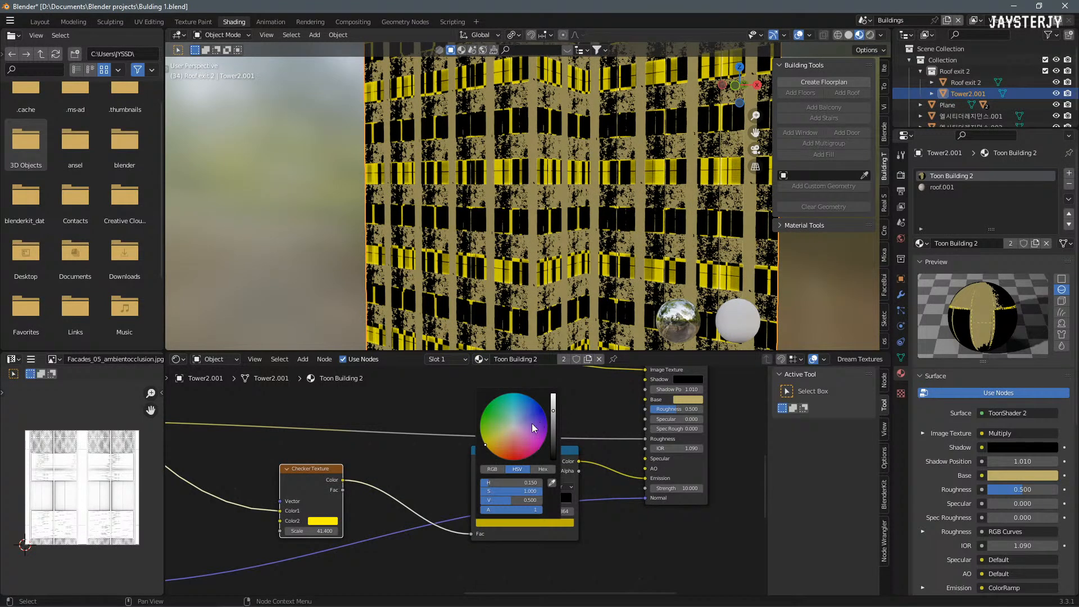
left_click_drag(503, 433, 491, 448)
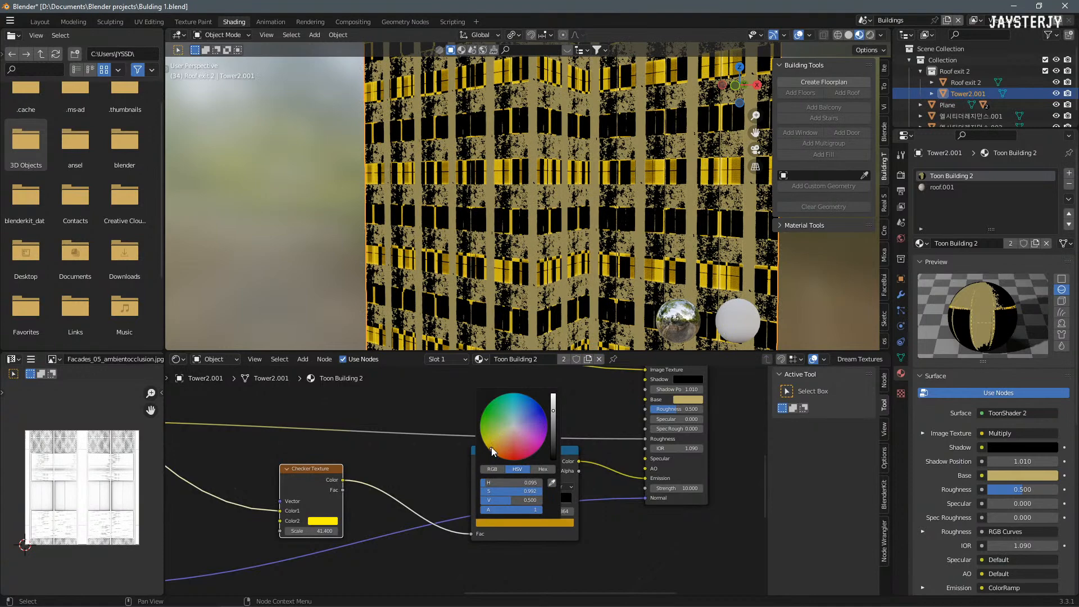
Step: Set the emission Strength to 3.000 and switch the viewport to rendered shading to view the tower's lit windows
left_click_drag(677, 489, 656, 488)
left_click(870, 35)
mouse_move(660, 192)
middle_mouse_down()
mouse_move(363, 227)
mouse_move(467, 207)
mouse_move(642, 210)
mouse_move(618, 236)
middle_mouse_up()
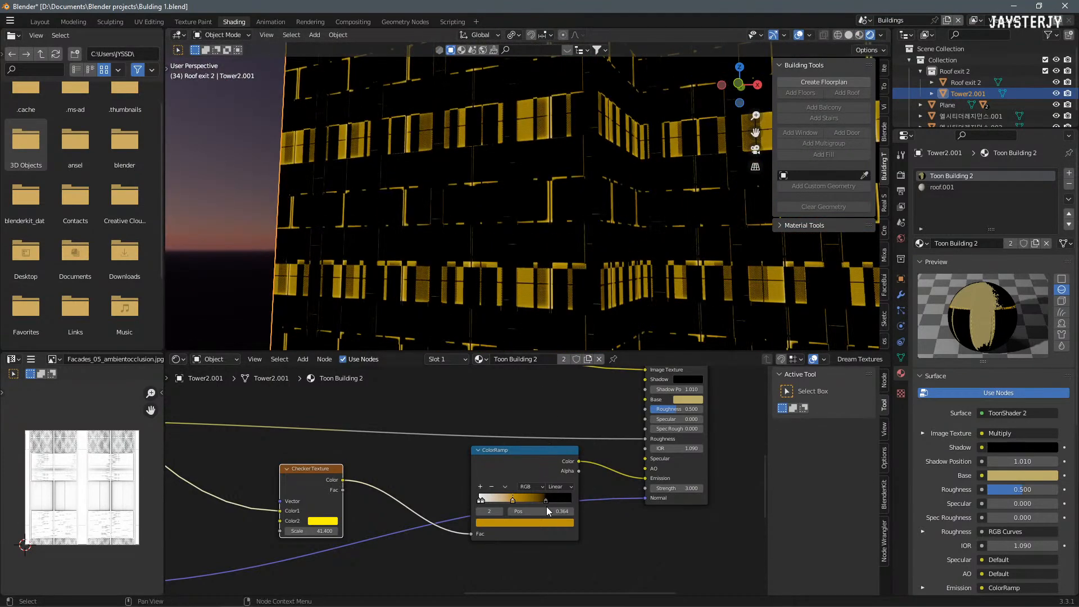
Step: Move the ColorRamp's orange stop to 0.432 and set the Checker Texture's Scale to 37.800
left_click_drag(515, 495, 520, 496)
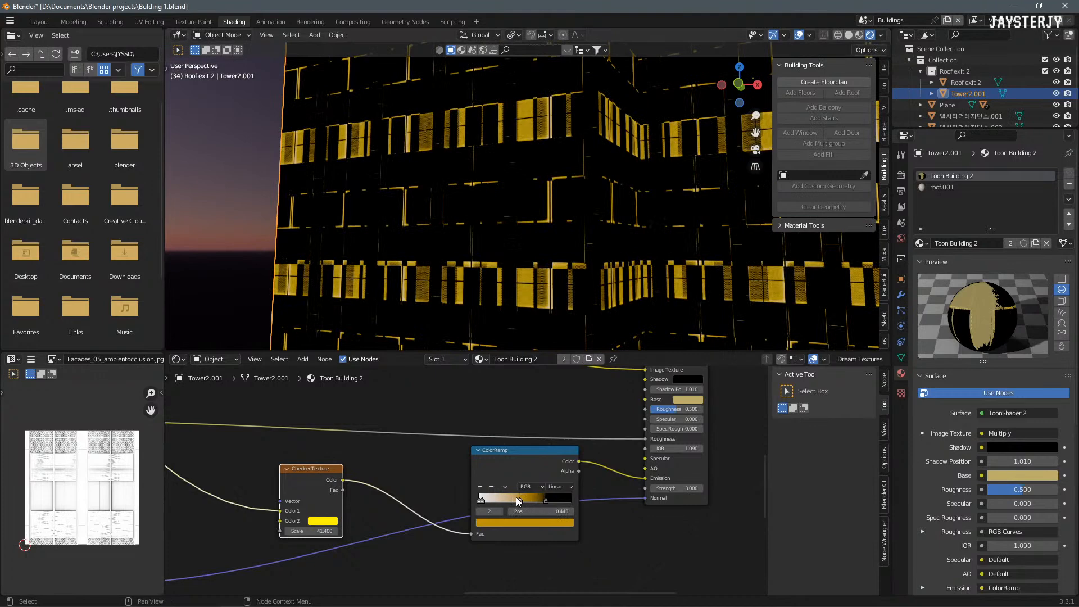
mouse_move(301, 532)
left_mouse_down()
mouse_move(323, 531)
mouse_move(298, 532)
left_mouse_up()
scroll(567, 227, "down", 4)
middle_click_drag(567, 227, 597, 193)
scroll(504, 188, "down", 2)
scroll(505, 188, "up", 2)
scroll(597, 193, "up", 5)
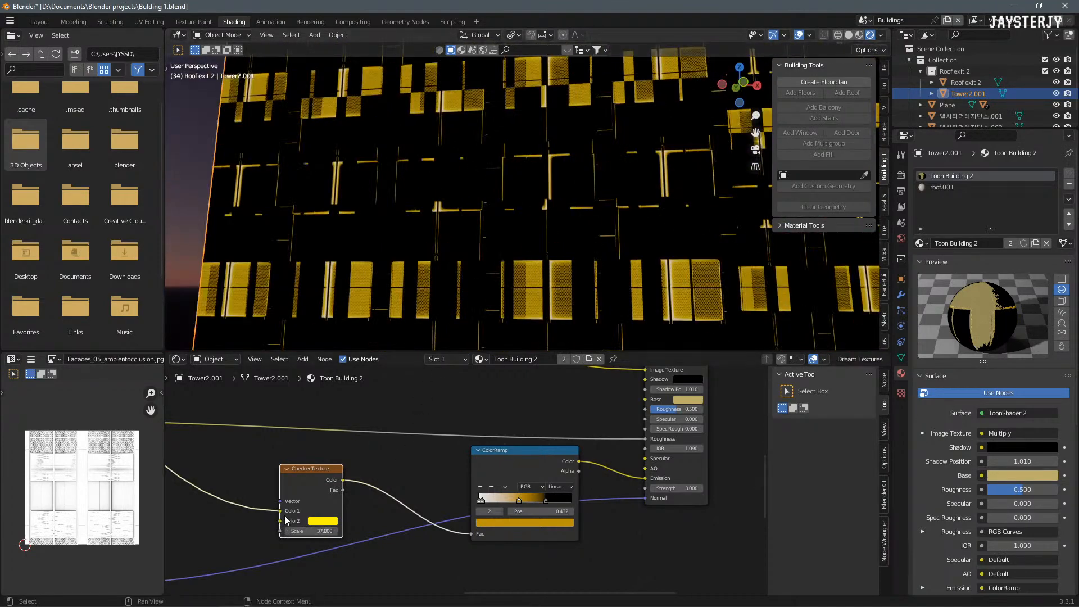
Step: Spread out the ColorRamp's white and orange stops and place its black stop at 0.691
left_click_drag(481, 498, 556, 502)
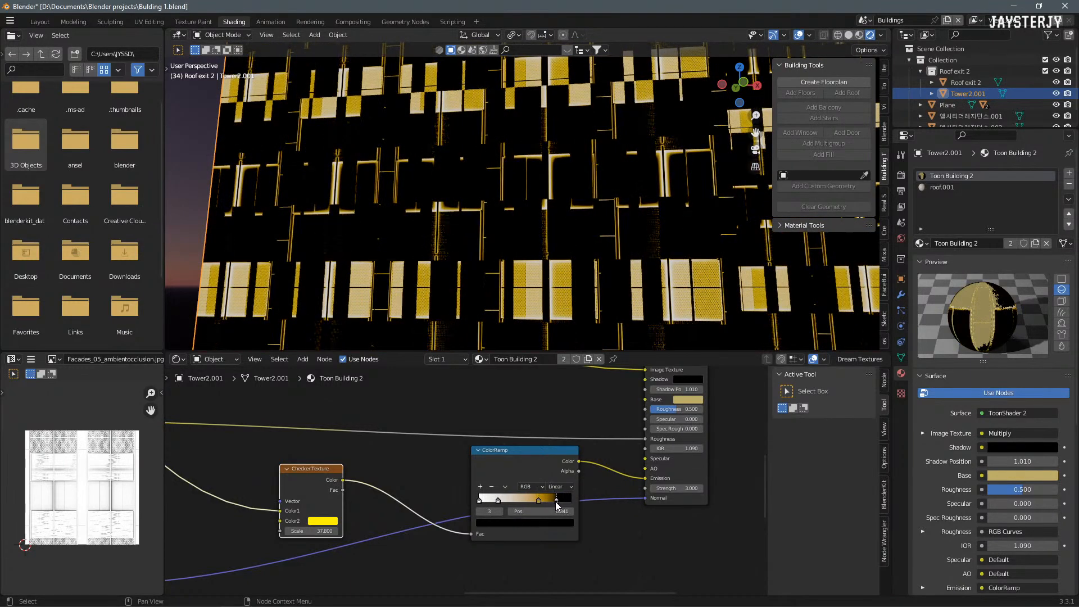
middle_click_drag(554, 301, 509, 304)
scroll(476, 278, "down", 5)
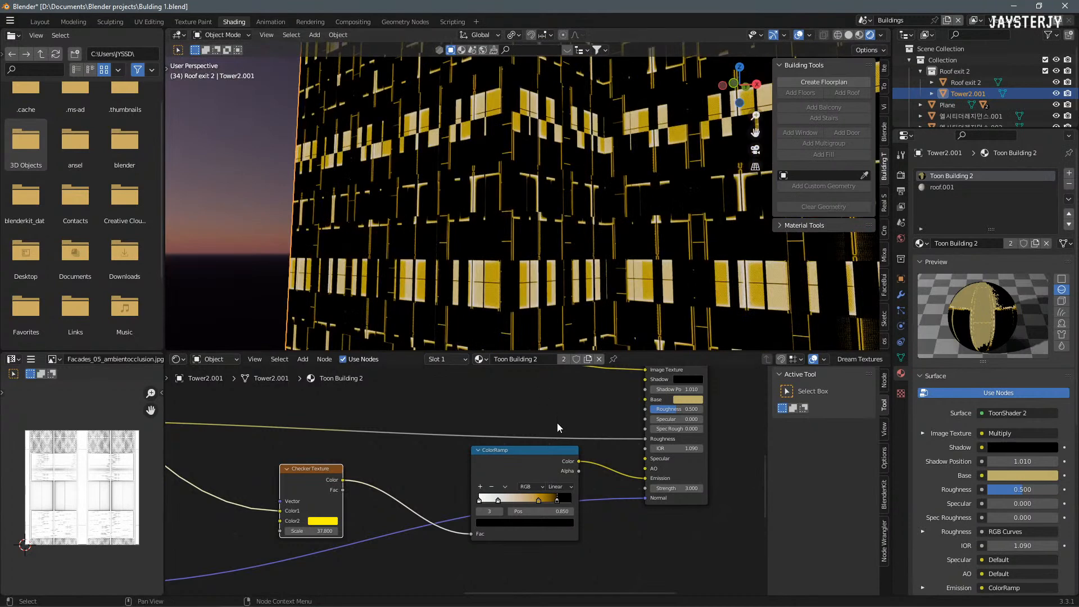
mouse_move(539, 498)
left_mouse_down()
mouse_move(487, 503)
mouse_move(558, 498)
mouse_move(525, 502)
mouse_move(541, 502)
left_mouse_up()
left_click(540, 501)
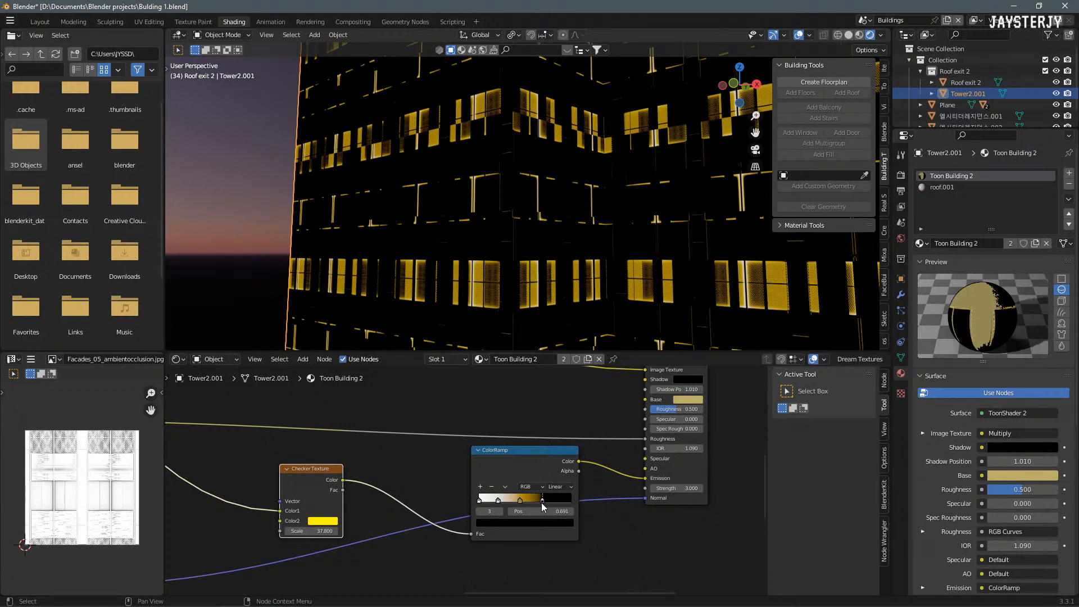
middle_click_drag(353, 170, 444, 288)
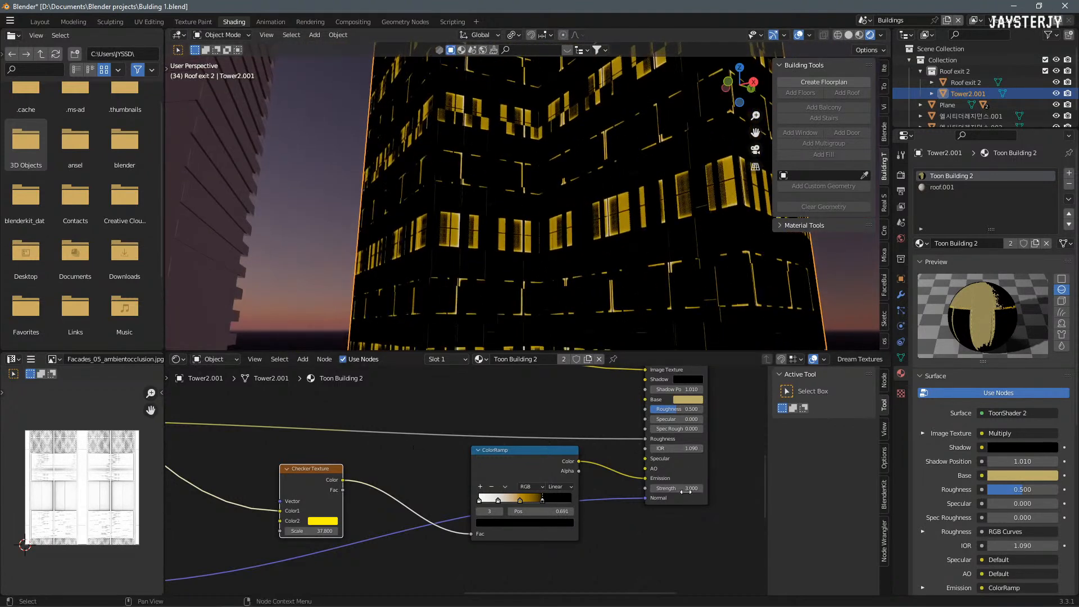
Step: Try different emission Strength values on the toon shader, ending at 10.000
left_click_drag(677, 488, 708, 488)
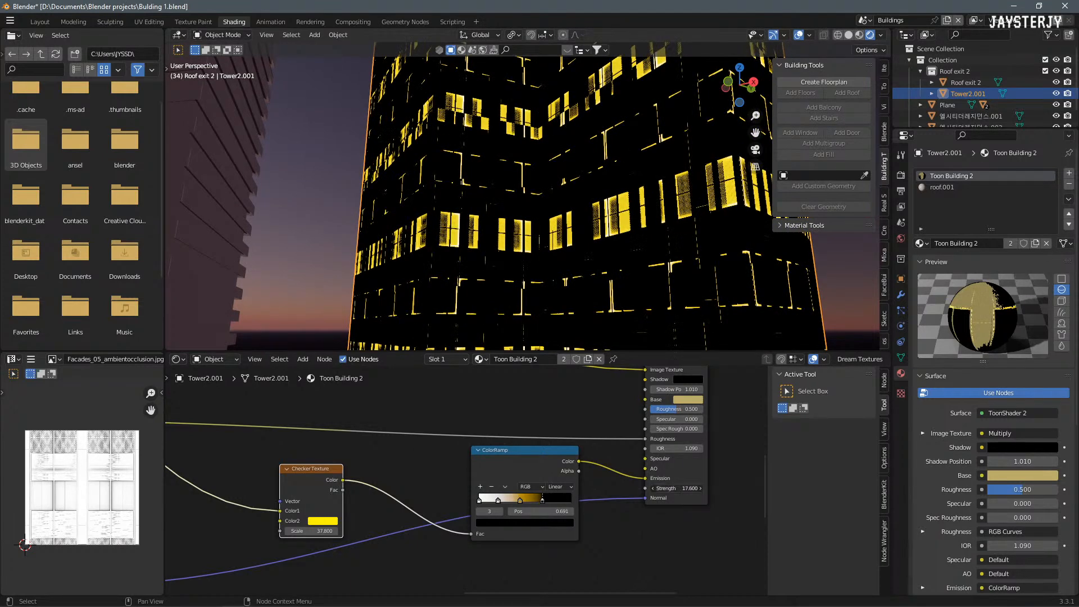
left_click_drag(619, 495, 344, 527)
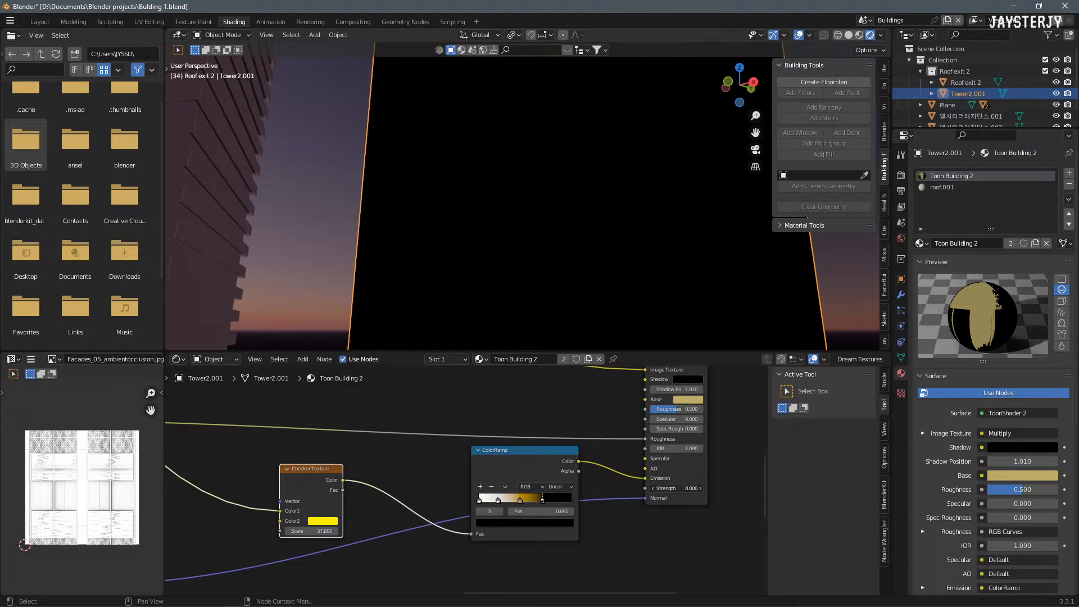
key("Return")
middle_click_drag(598, 116, 519, 303)
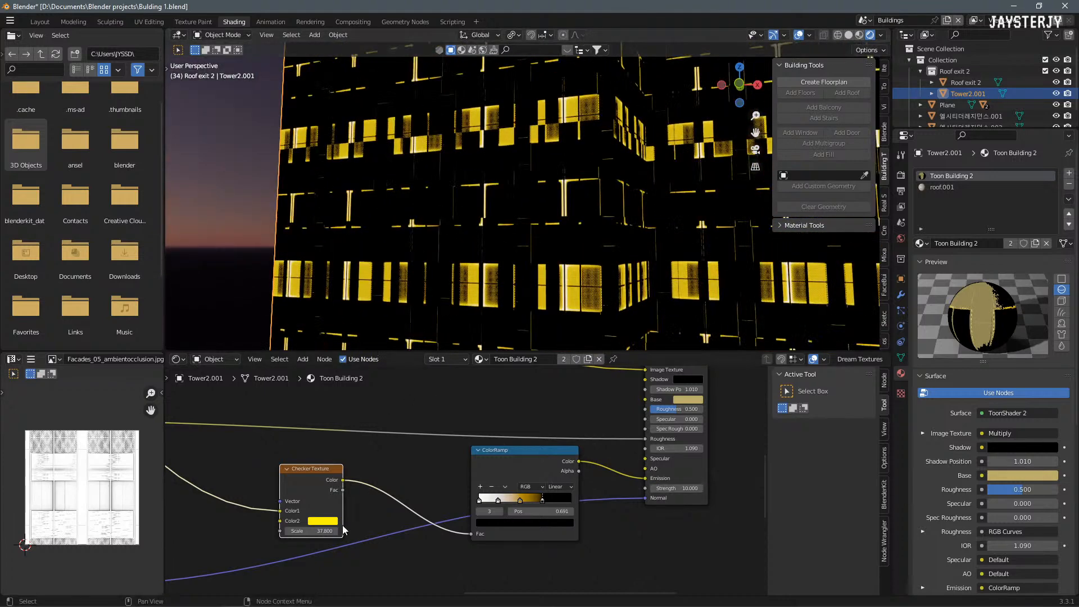
Step: Try a Checker Texture Scale of 32.500 and undo the scale and emission strength trials
left_click_drag(305, 530, 329, 530)
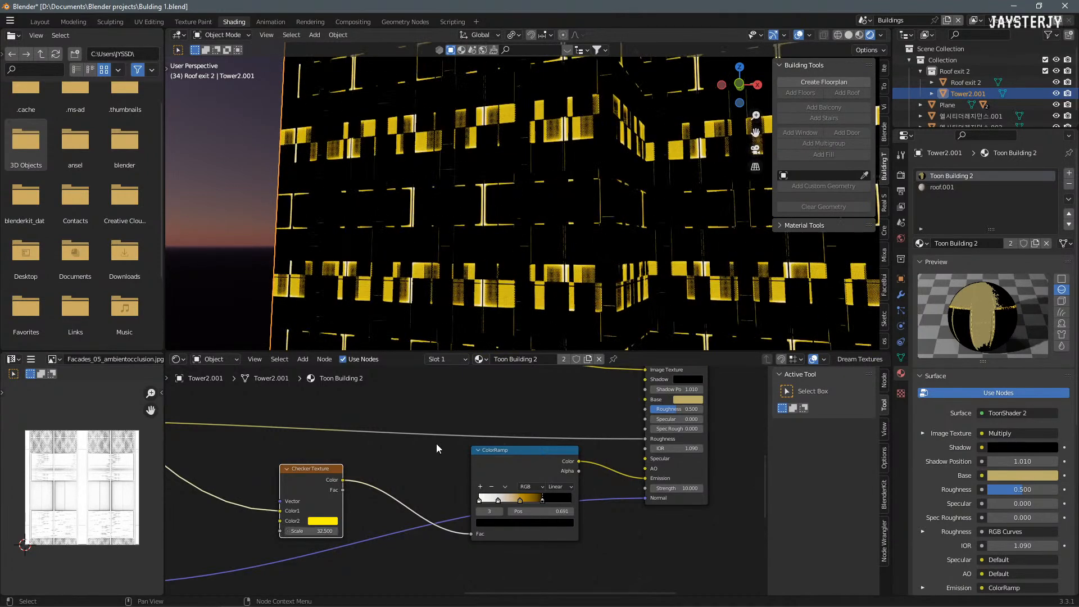
left_click_drag(436, 444, 444, 452)
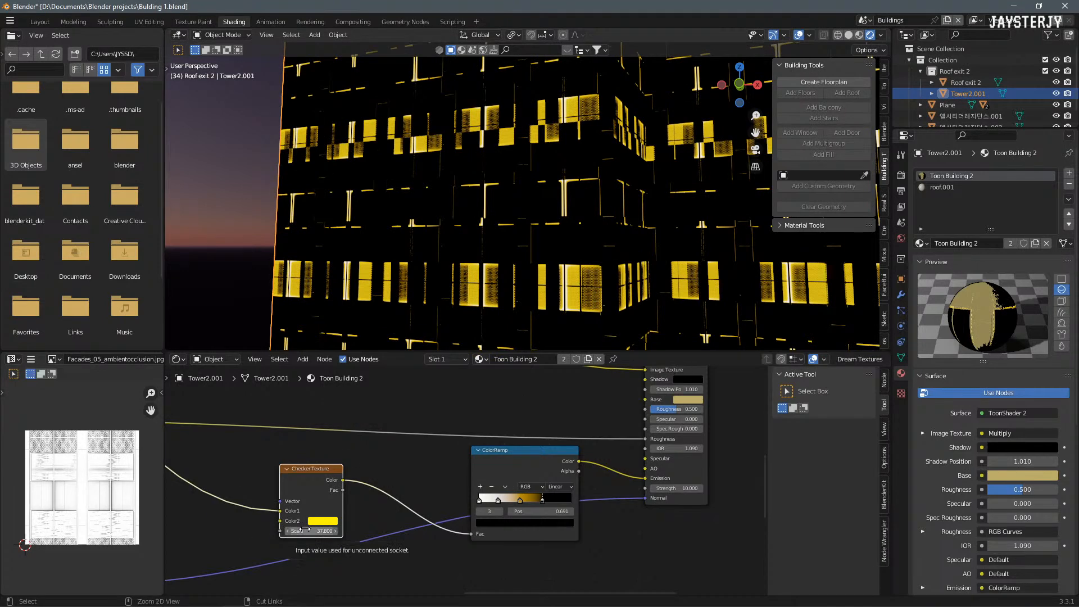
left_click_drag(305, 530, 314, 530)
key("ctrl+z")
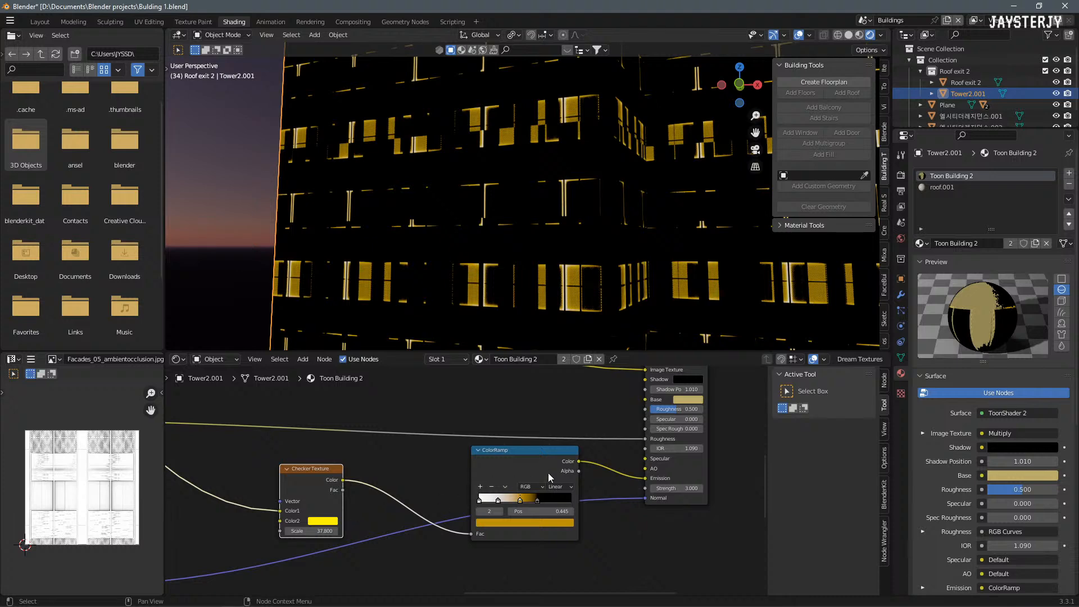
Step: Adjust the ColorRamp's middle stops, placing the orange stop at 0.541 close to the black one
left_click_drag(515, 499, 510, 499)
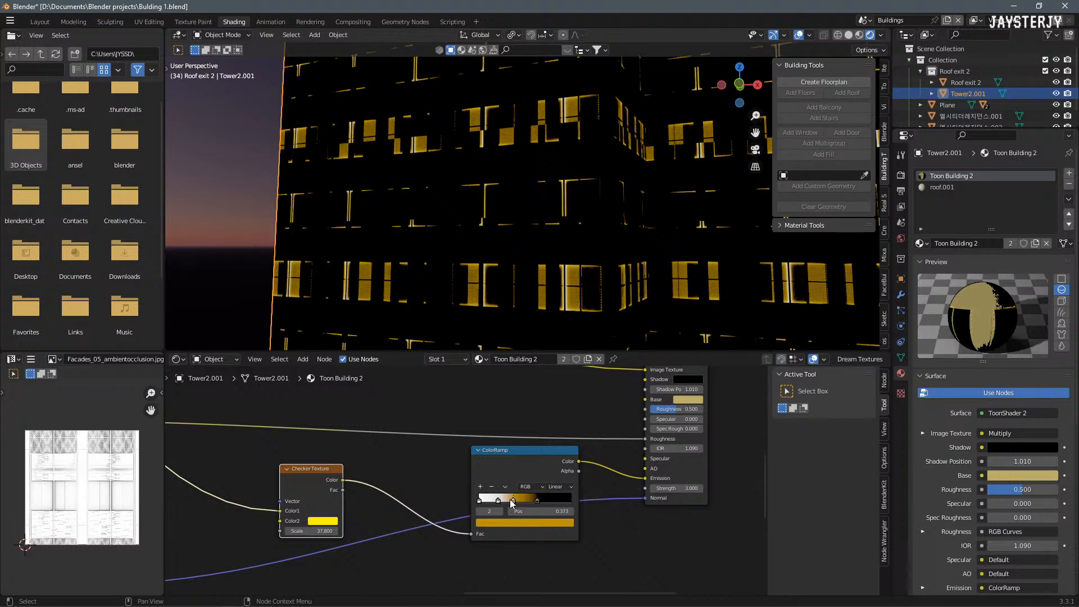
left_click(500, 500)
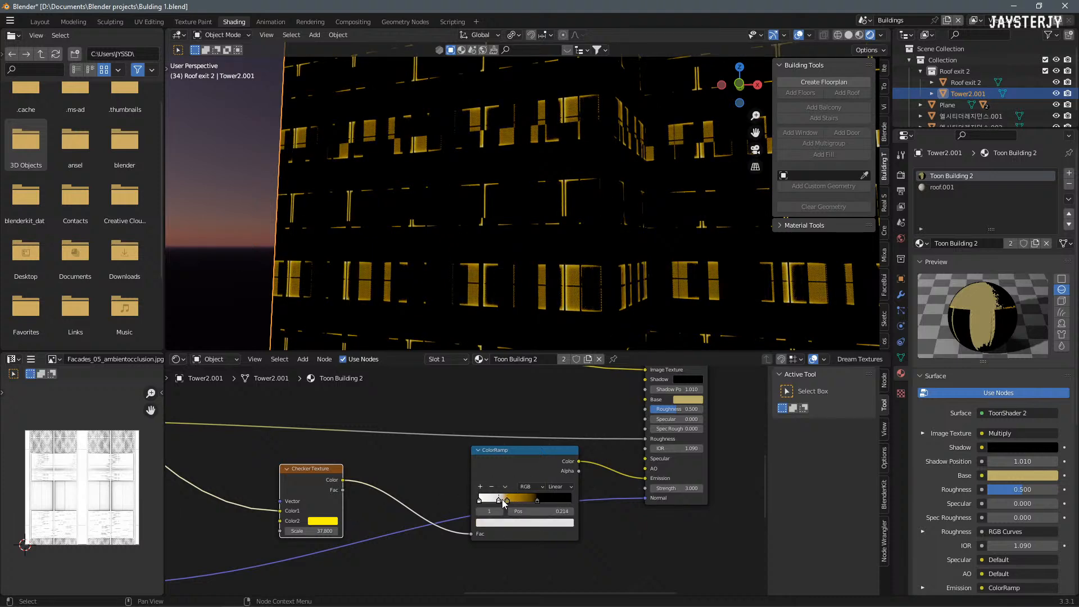
left_click(507, 500)
mouse_move(516, 501)
left_mouse_down()
mouse_move(540, 501)
mouse_move(529, 503)
left_mouse_up()
middle_click_drag(585, 318, 591, 186)
Step: Raise the toon shader's Shadow Position to 19.260
middle_click_drag(700, 387, 606, 417)
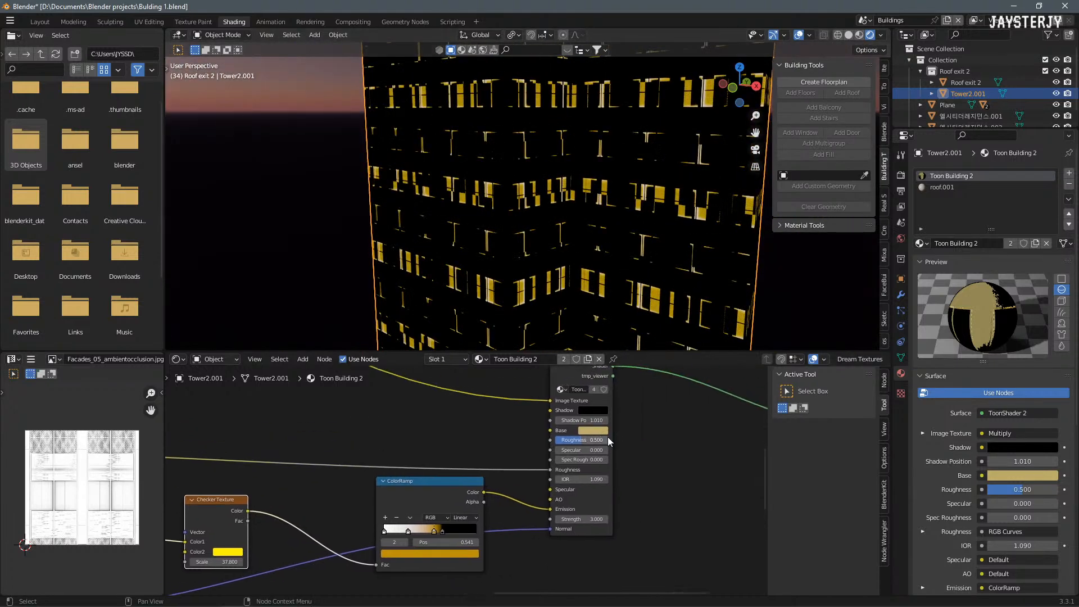
scroll(606, 417, "up", 3)
left_click_drag(608, 407, 593, 405, "shift")
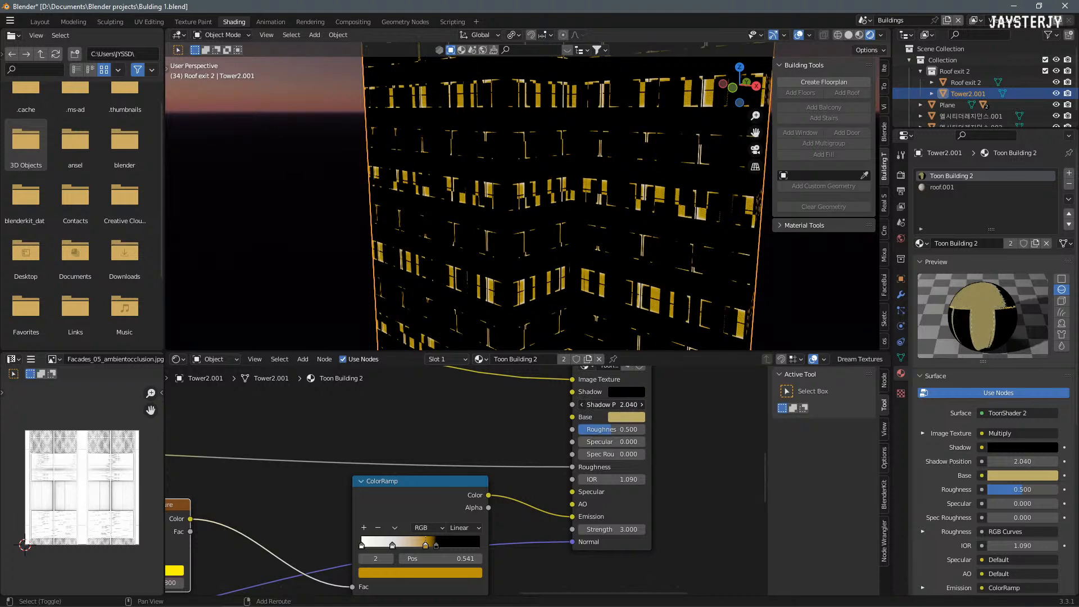
left_click_drag(608, 404, 703, 404)
middle_click_drag(568, 208, 570, 253)
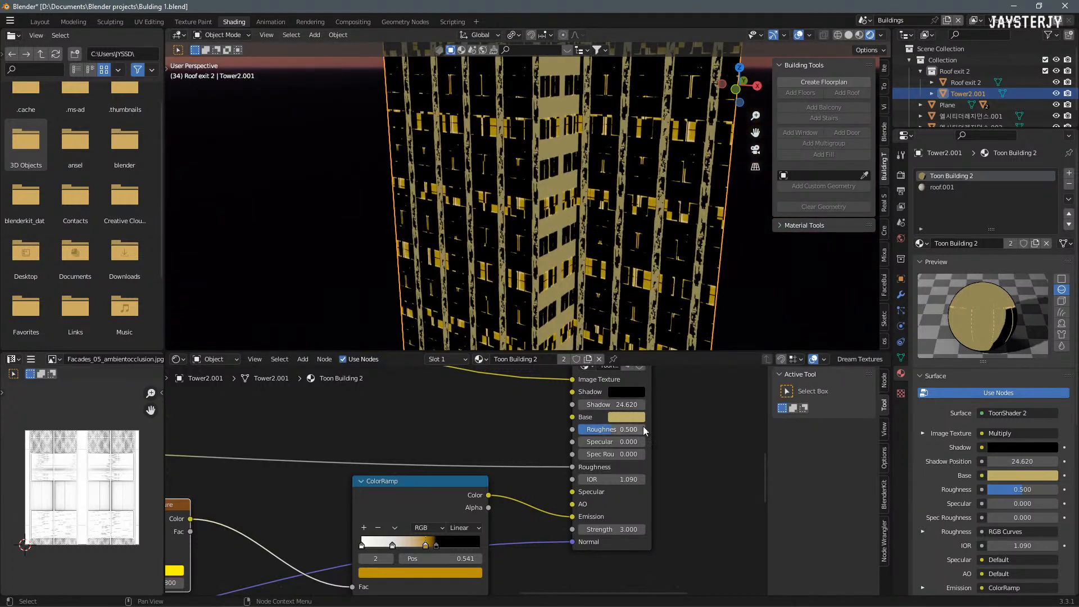
mouse_move(610, 405)
left_mouse_down()
mouse_move(549, 405)
mouse_move(622, 401)
left_mouse_up()
Step: Select the open edge loop at the tower's base and snap the 3D cursor to the selection
middle_click_drag(625, 157, 525, 256)
scroll(522, 150, "down", 4)
scroll(409, 197, "down", 3)
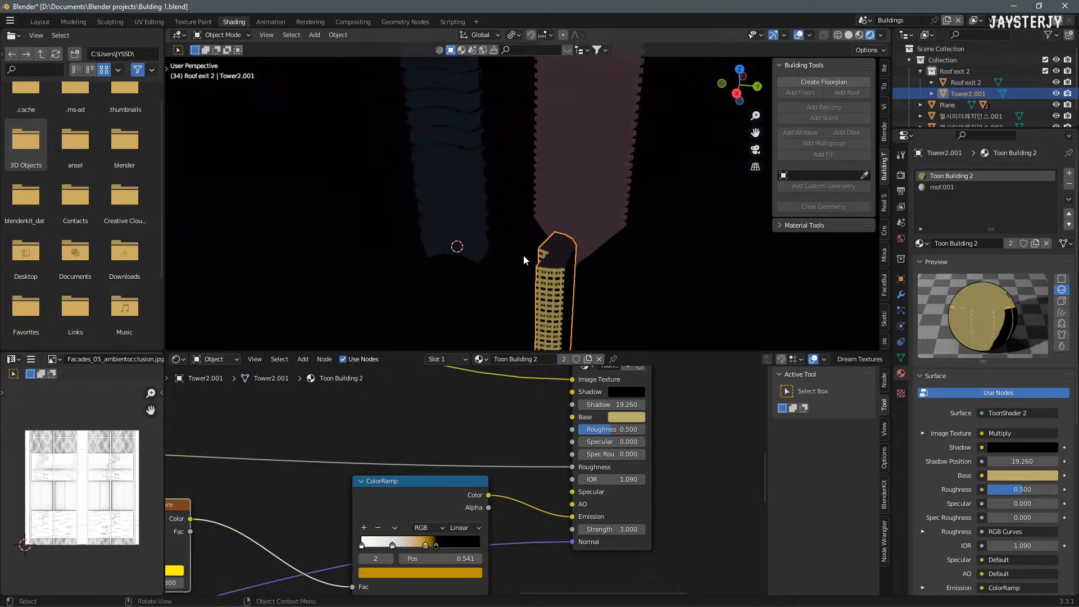
middle_click_drag(635, 294, 517, 223)
scroll(486, 274, "up", 8)
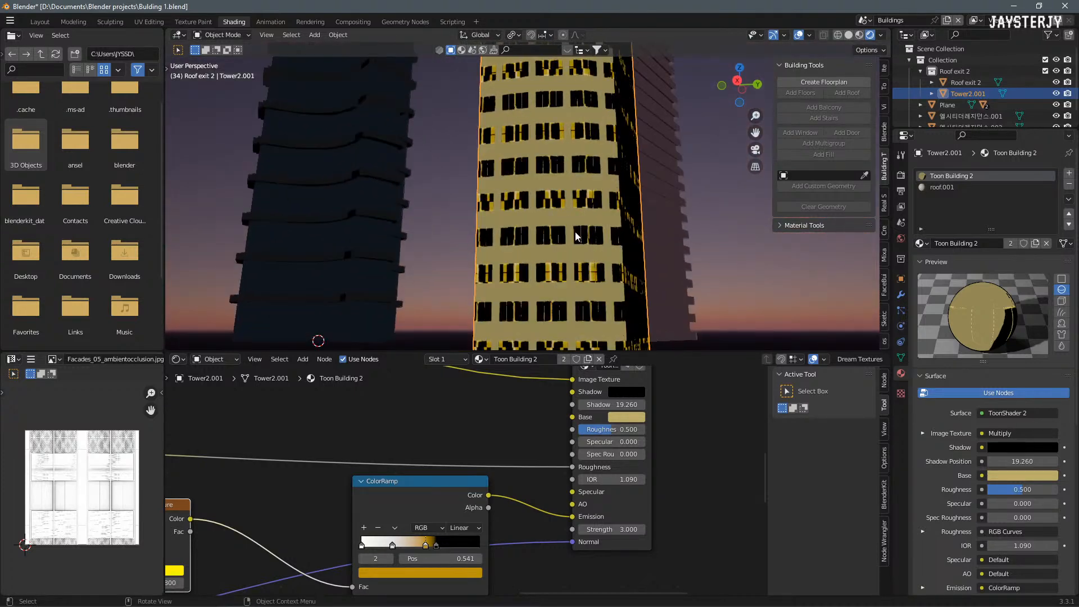
mouse_move(576, 232)
middle_mouse_down()
mouse_move(556, 208)
mouse_move(559, 219)
middle_mouse_up()
key("Tab")
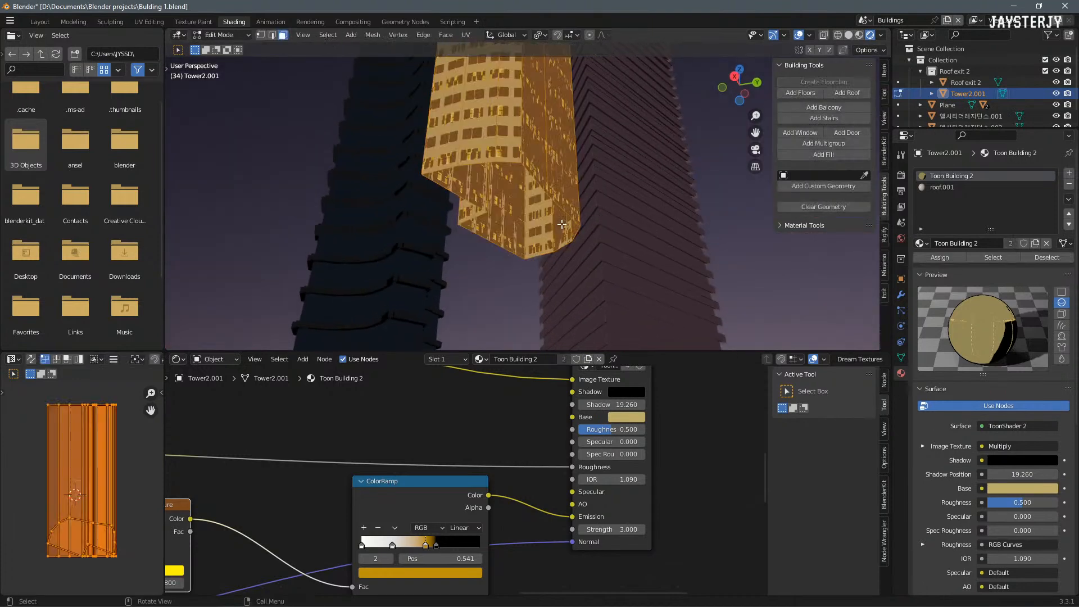
key("2")
left_click(557, 209, "alt")
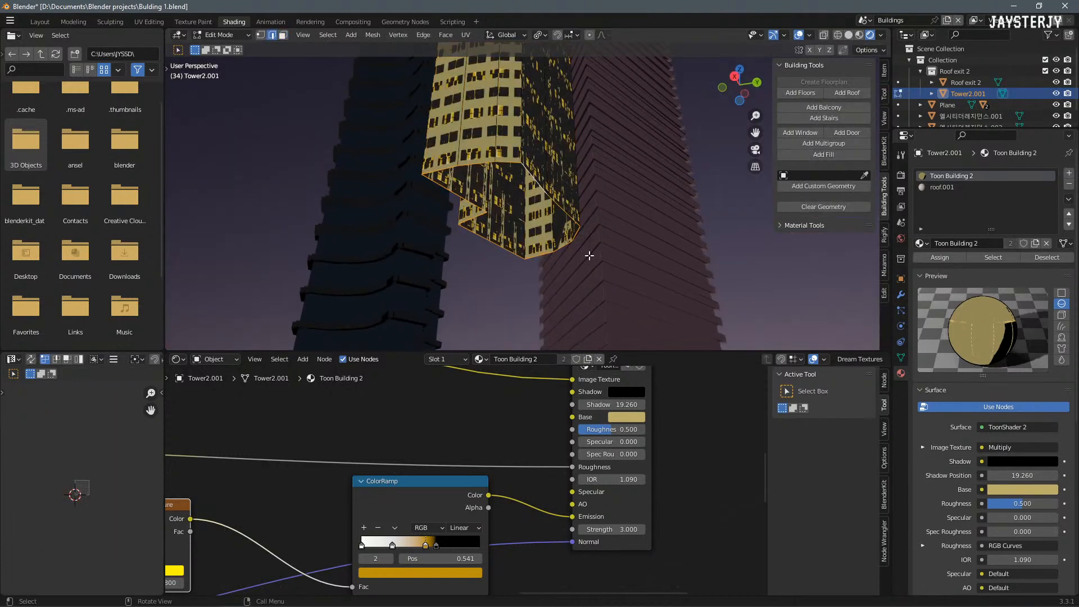
key("shift+s")
left_click(592, 337)
right_click(588, 268)
Step: Create a rectangular 13' by 13' floorplan at the tower's base and scale it up beyond the tower's footprint
middle_click_drag(690, 154, 671, 179)
scroll(683, 141, "up", 4)
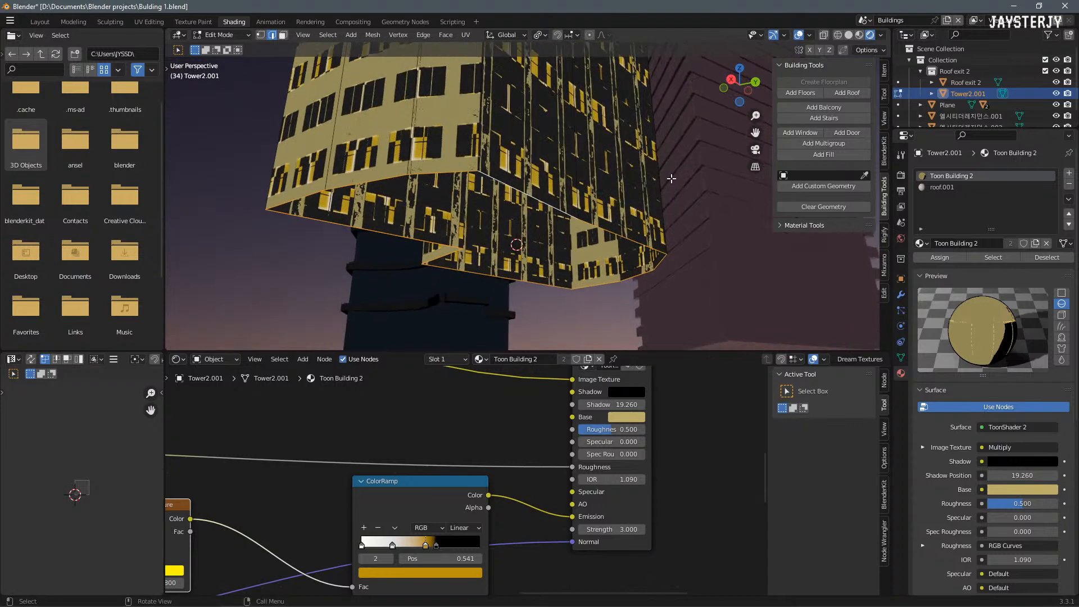
key("Tab")
left_click(824, 81)
scroll(659, 200, "up", 5)
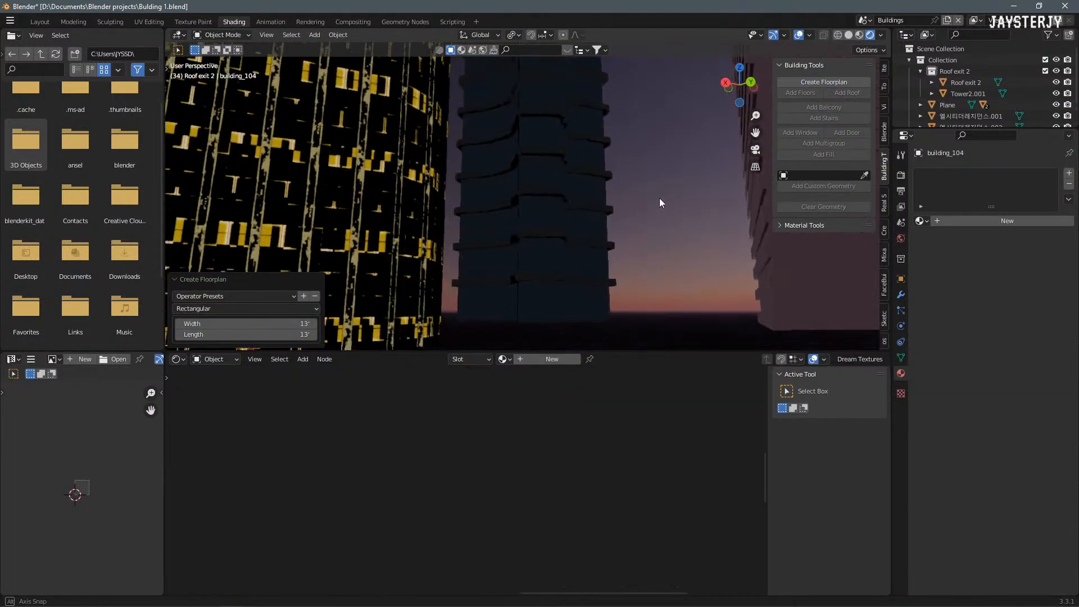
scroll(659, 200, "down", 5)
key("s")
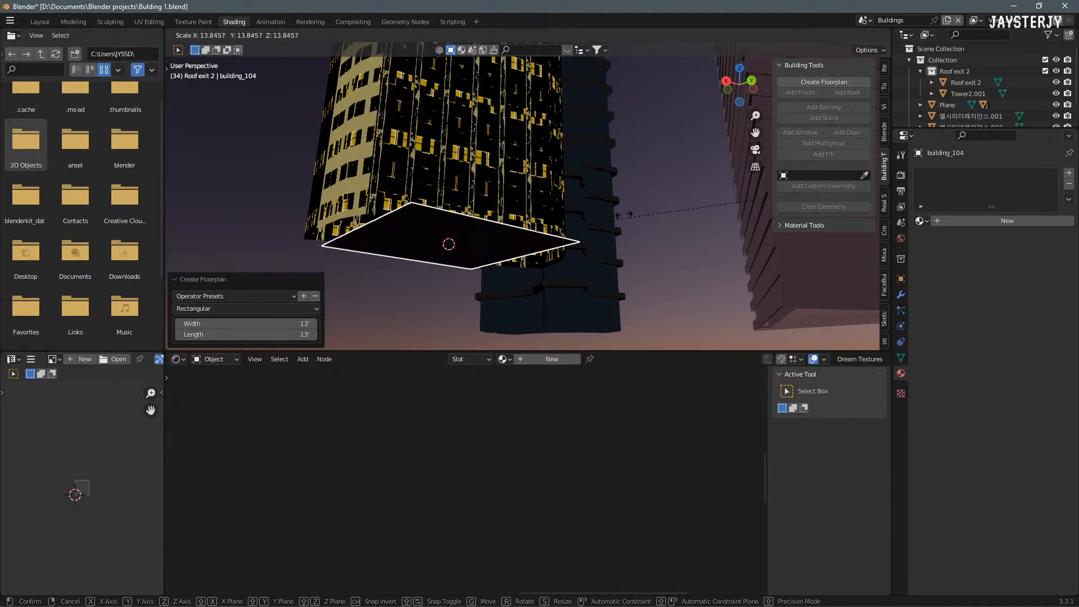
left_click(447, 152)
middle_click_drag(447, 152, 421, 111)
scroll(421, 111, "down", 5)
Step: Add floors to the new floorplan with a Floor Count of 5
key("Tab")
scroll(621, 228, "up", 3)
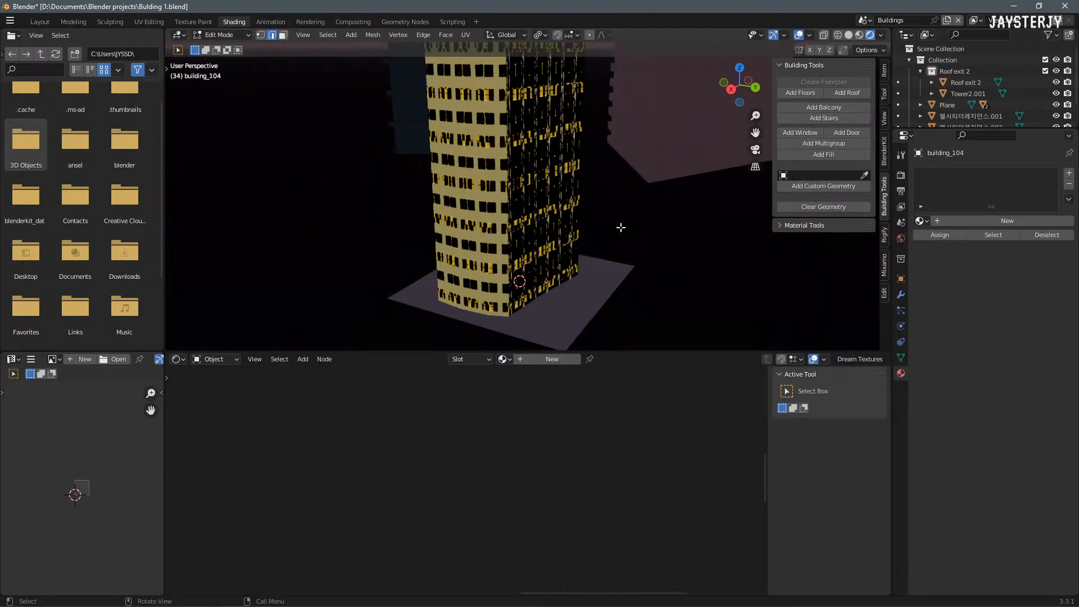
scroll(621, 227, "up", 2)
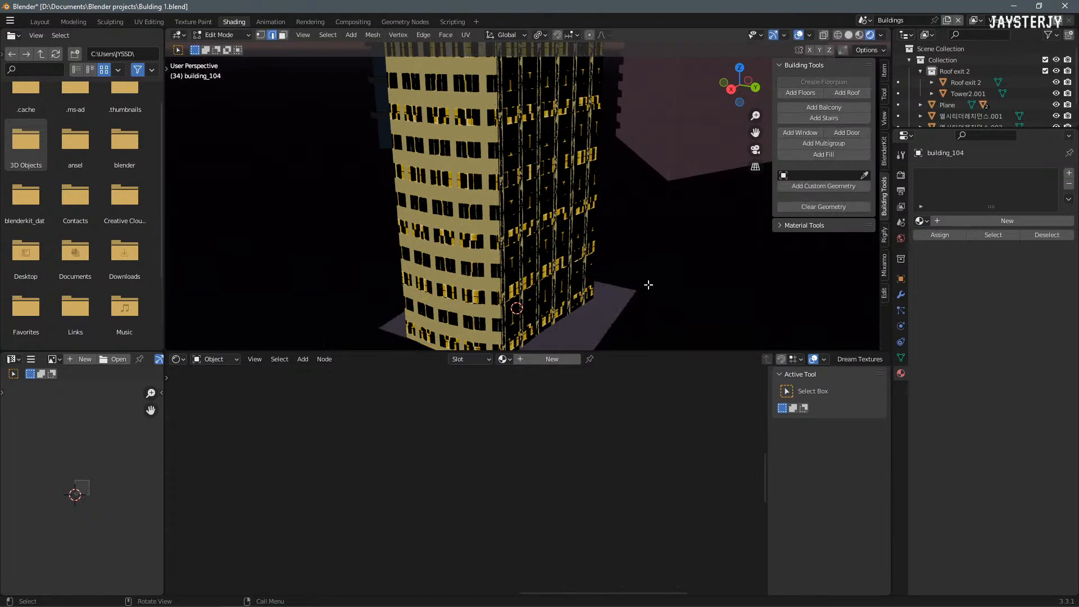
left_click(798, 93)
scroll(505, 306, "down", 4)
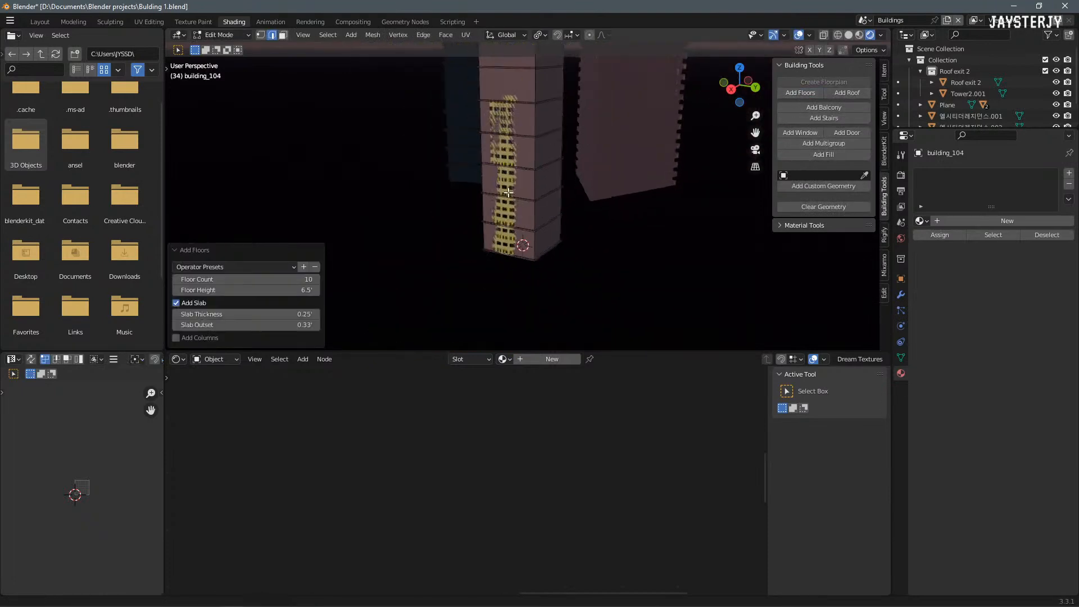
scroll(507, 307, "up", 3)
left_click(265, 279)
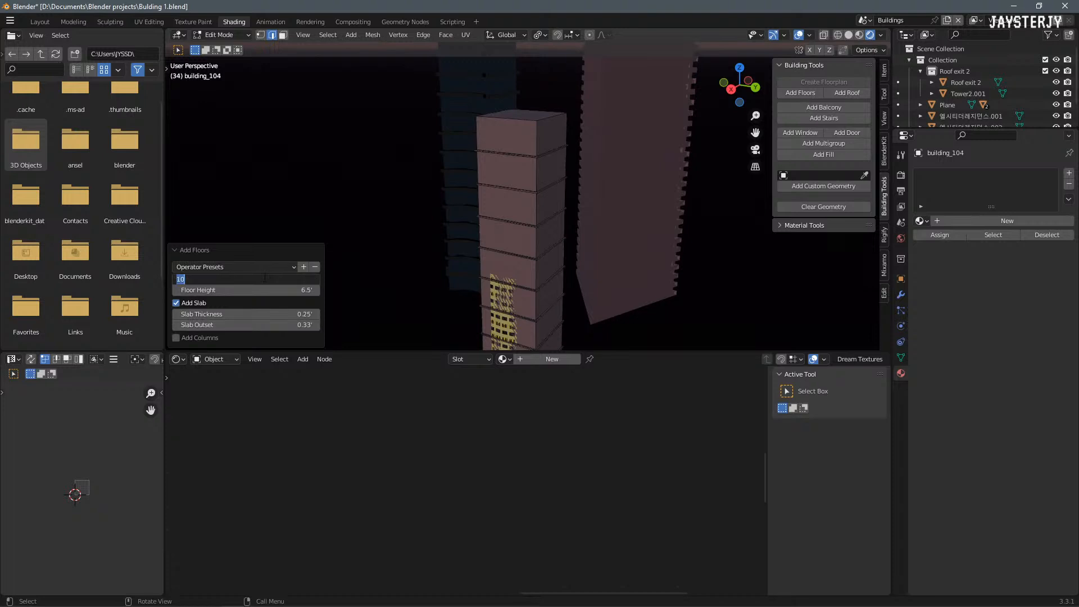
type("5")
key("Return")
Step: Scale the new building down horizontally, excluding the Z axis, to fit more closely around the tower
middle_click_drag(747, 201, 605, 191)
key("Tab")
key("s")
right_click(640, 195)
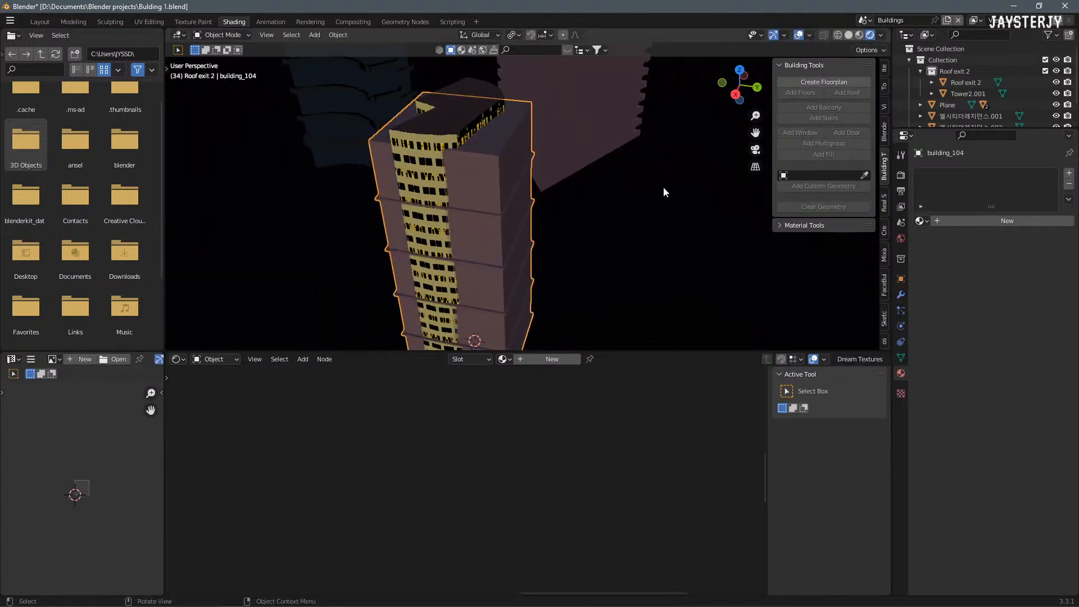
key("s")
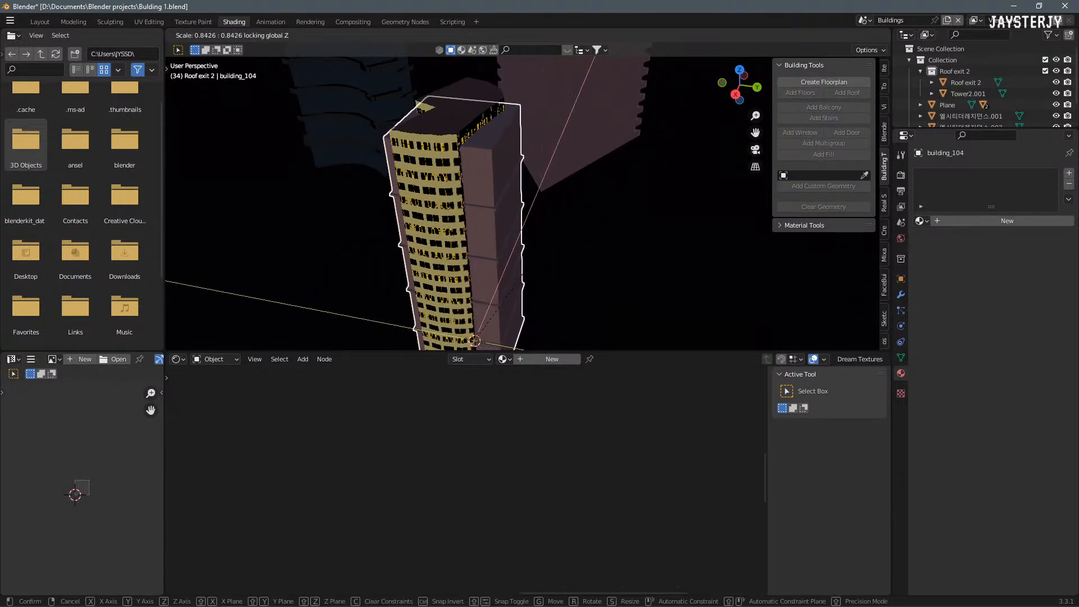
left_click(588, 166)
Step: From the top view, rotate the building clockwise to match the tower and move it -7.2328' in X and -26.219' in Y
key("KP_7")
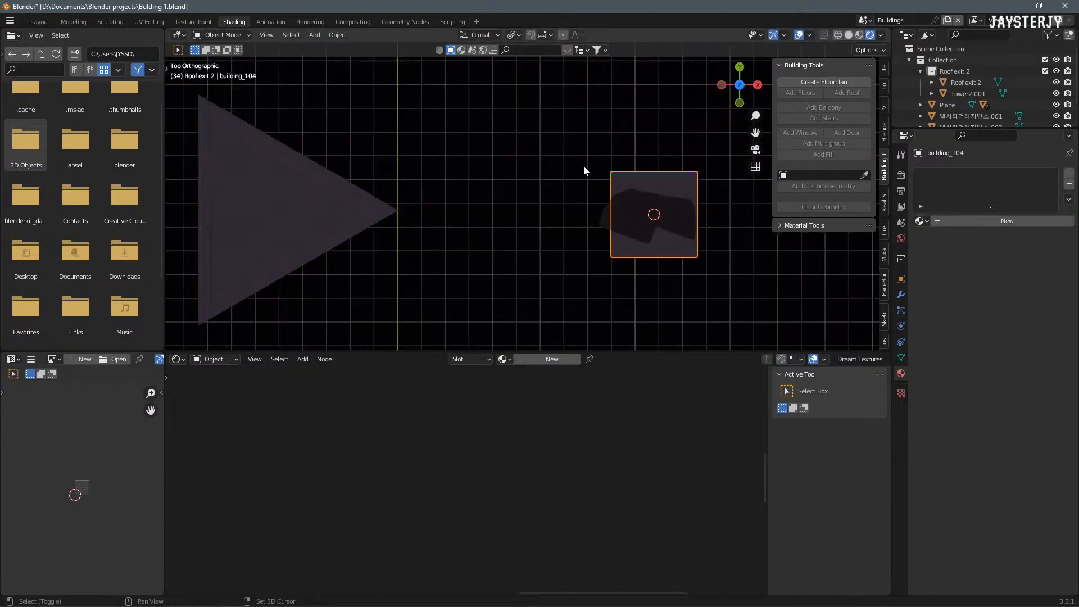
key("KP_Decimal")
key("r")
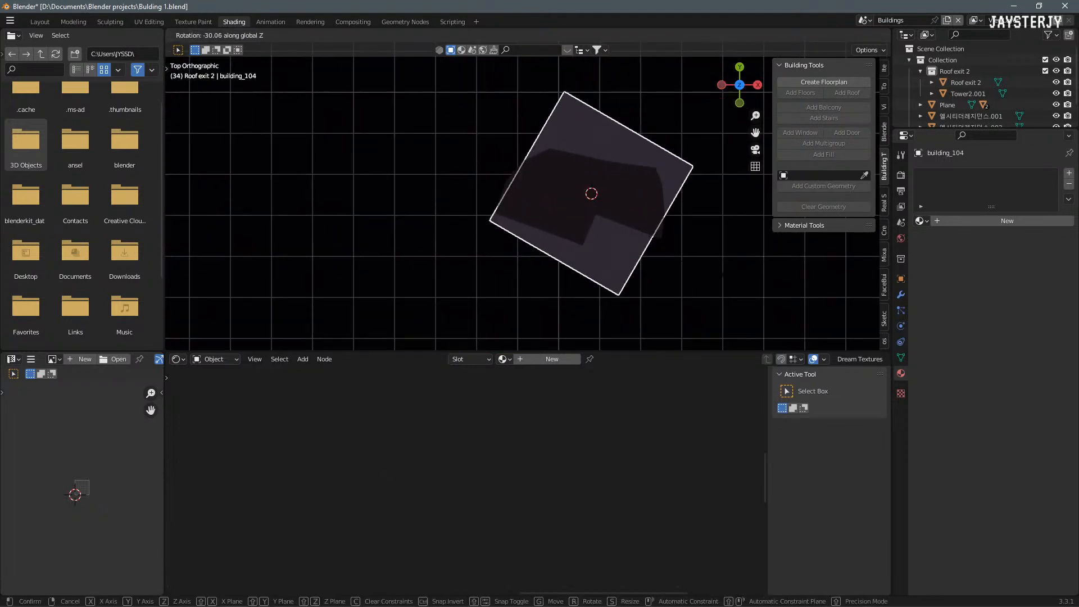
left_click(733, 251)
key("g")
left_click(731, 265)
Step: Shorten the building along its local Y axis and move it 1.8082' in X and 18.082' in Y
key("s")
key("z")
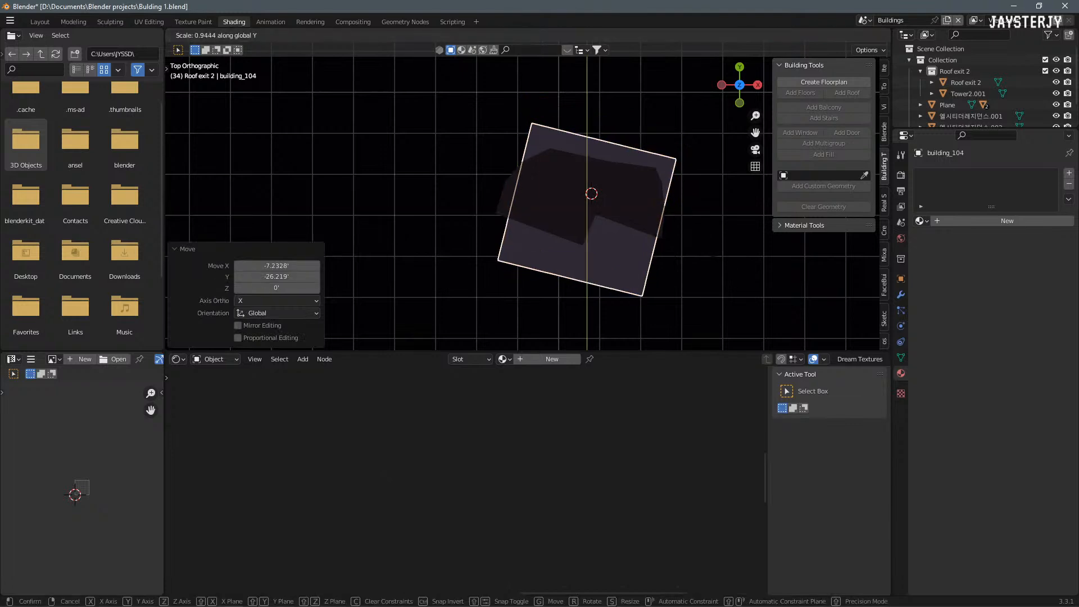
key("y")
key("y")
left_click(679, 254)
key("g")
key("y")
key("y")
left_click(680, 244)
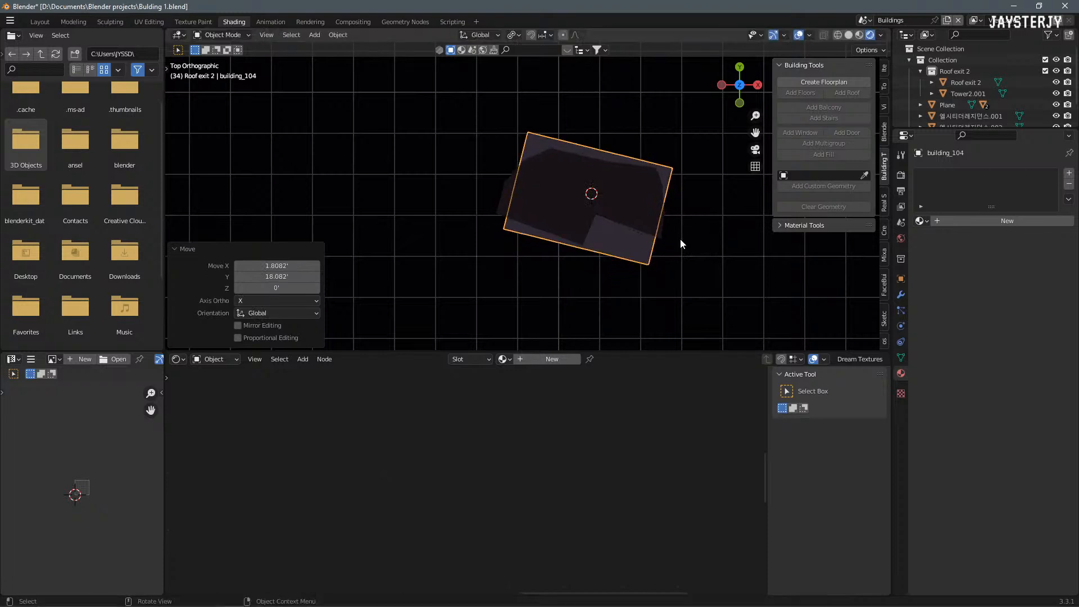
Step: Scale the building by 0.947 along its local Y axis
key("s")
key("y")
key("y")
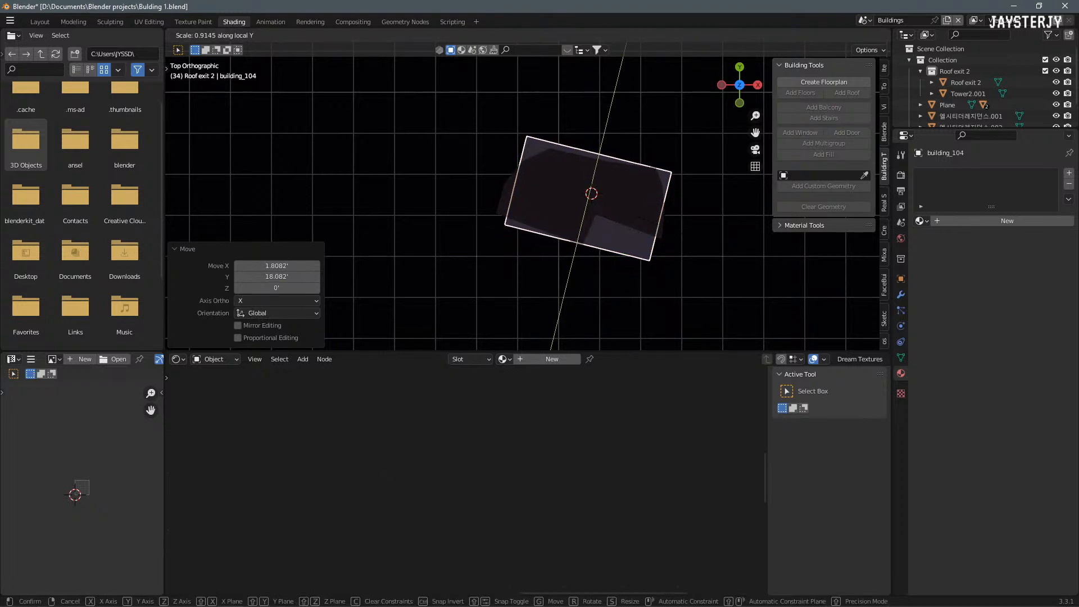
left_click(646, 198)
Step: Add three evenly spaced loop cuts to the building mesh, parallel to its long sides
scroll(618, 205, "up", 2)
scroll(612, 209, "down", 2)
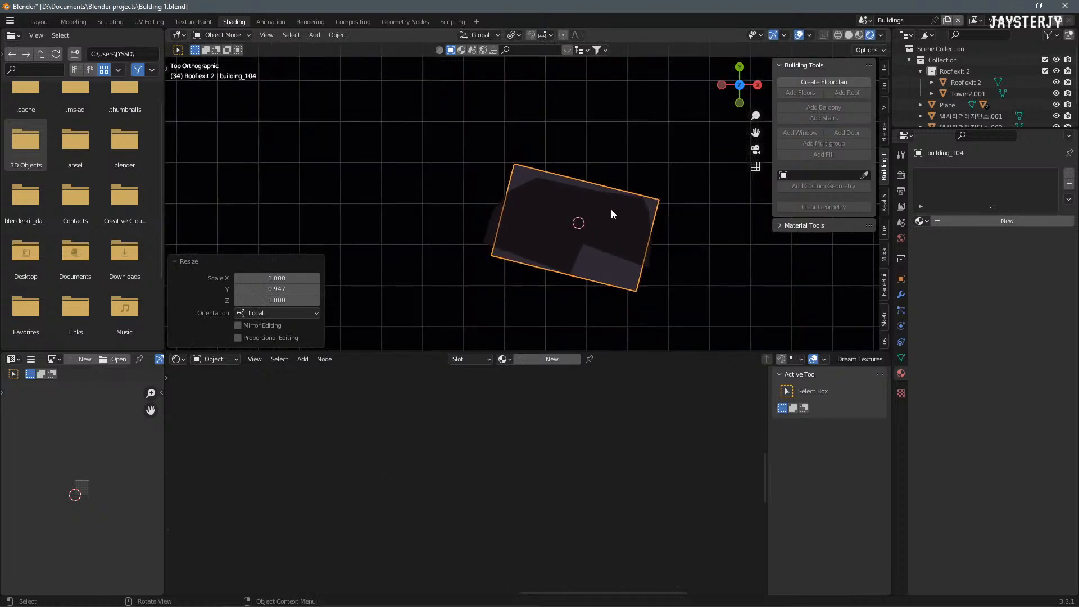
key("Tab")
key("ctrl+r")
scroll(634, 232, "up", 4)
scroll(634, 232, "down", 3)
scroll(633, 232, "up", 1)
left_click(634, 232)
right_click(618, 214)
Step: Add five evenly spaced loop cuts to the building mesh, parallel to its short sides
key("ctrl+r")
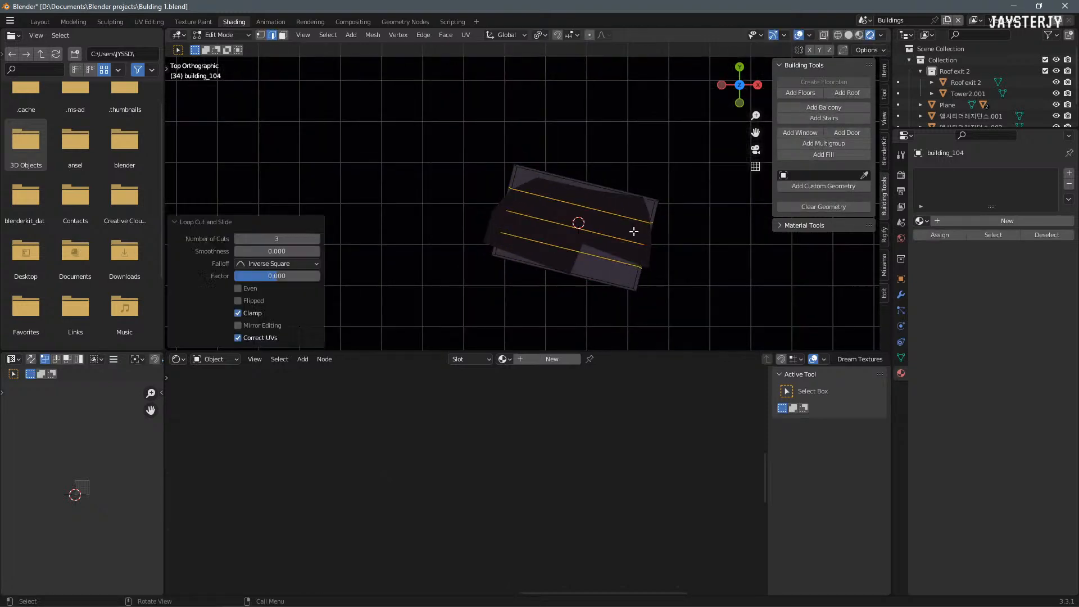
scroll(607, 196, "up", 3)
scroll(607, 196, "up", 1)
left_click(607, 196)
right_click(607, 195)
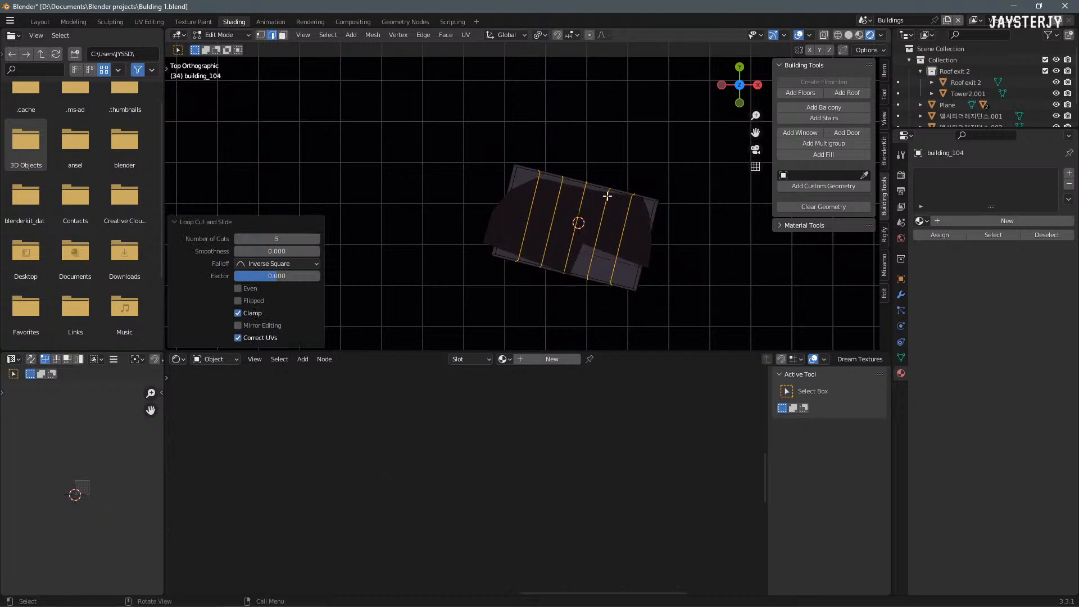
scroll(666, 235, "up", 2)
key("ctrl+Tab")
right_click(625, 185)
key("Tab")
key("Tab")
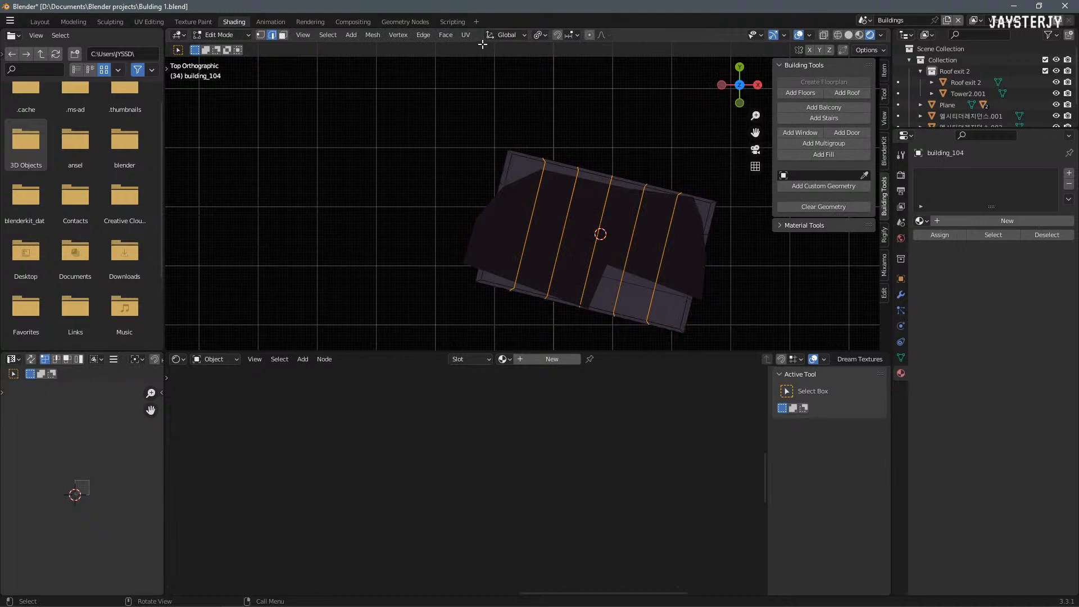
Step: Enable snapping to vertices and switch the building mesh to vertex selection
left_click(558, 35)
left_click(569, 34)
left_click(545, 79)
key("a")
key("1")
left_click(512, 153)
left_click_drag(498, 140, 518, 163)
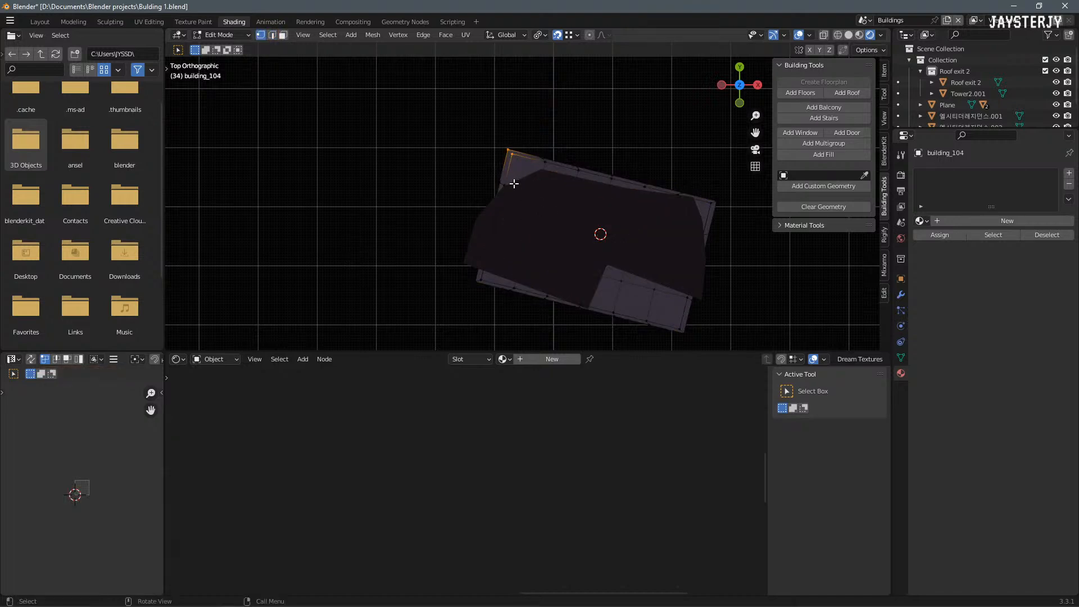
left_click_drag(458, 260, 482, 301)
key("g")
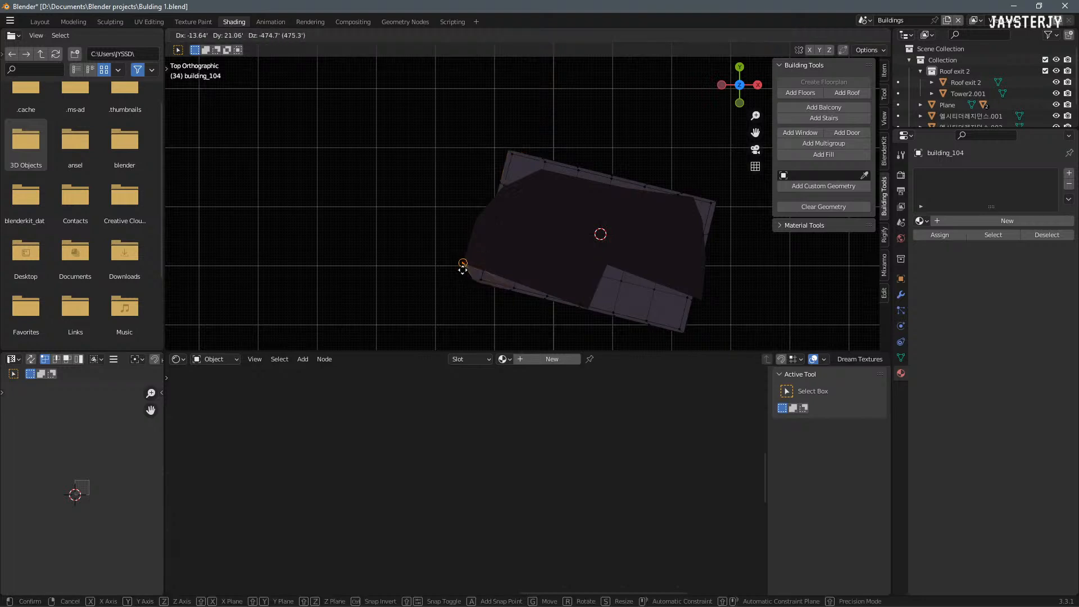
right_click(464, 274)
Step: In wireframe shading, move the lower-left corner vertices -16.853' in X, 19.989' in Y, 360.6' in Z, and the vertices above onto the tower outline
left_click_drag(458, 268, 492, 307)
key("z")
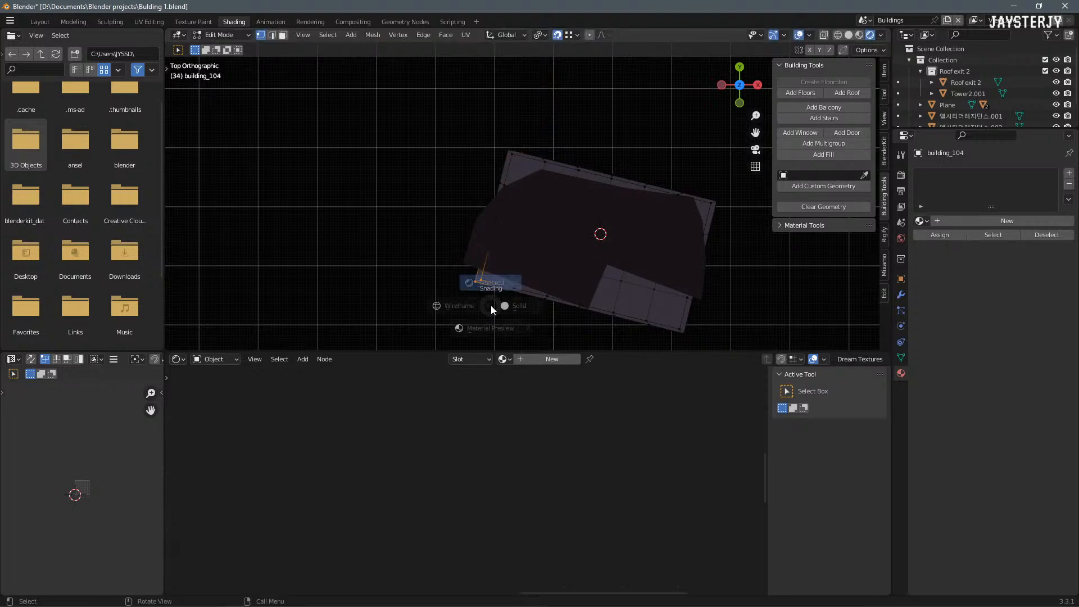
left_click(410, 302)
left_click_drag(460, 267, 493, 309)
key("g")
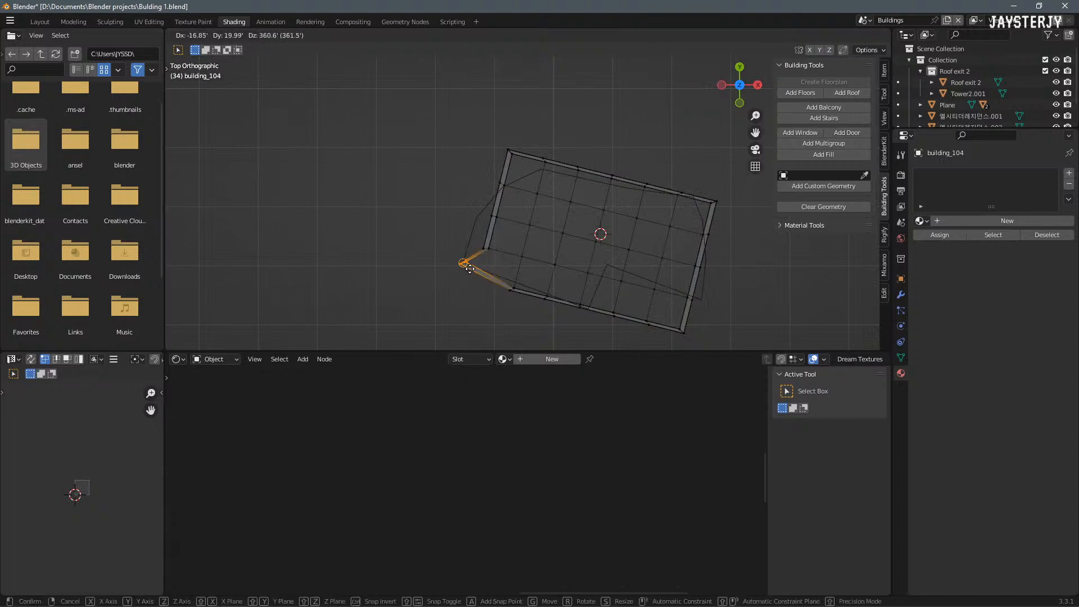
left_click(469, 265)
right_click(469, 265)
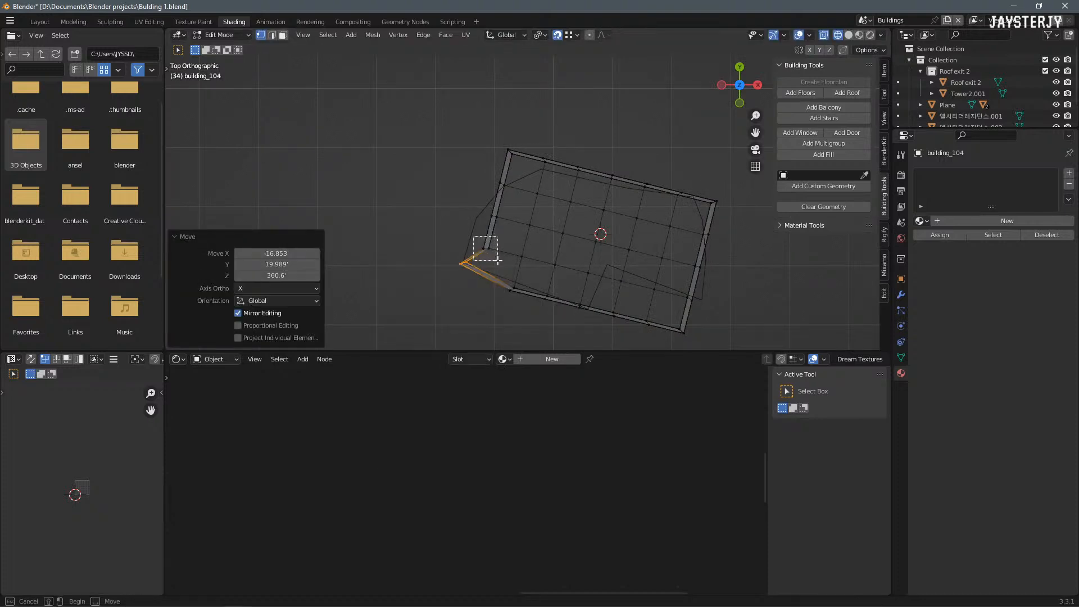
key("g")
left_click(471, 226)
Step: Try moving the middle vertices of the short left side 9.4602' in X, 32.49' in Y and 360.6' in Z
key("g")
left_click(498, 194)
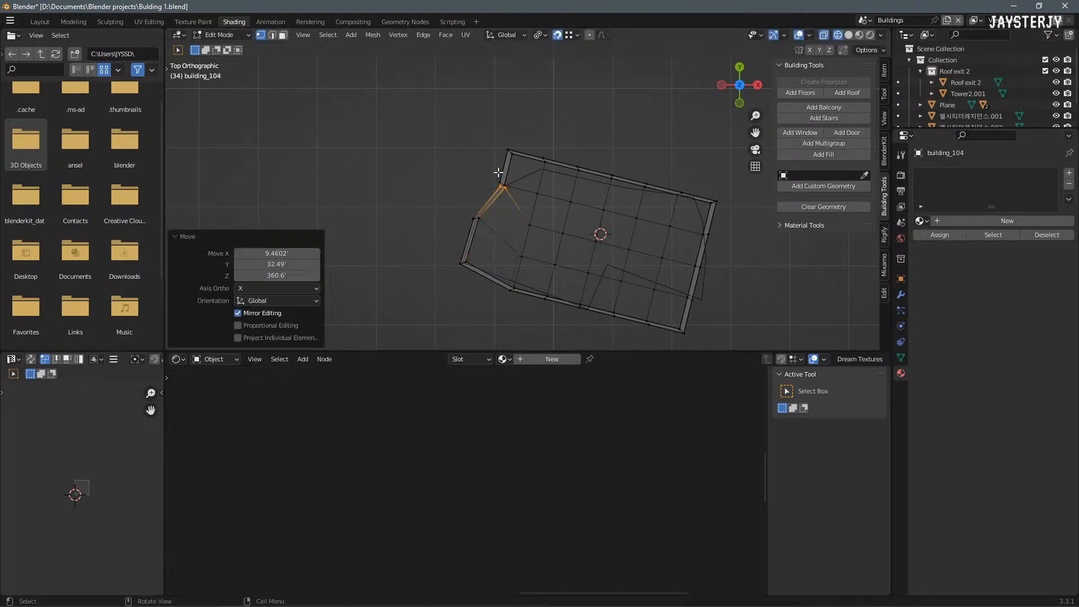
left_click(509, 181)
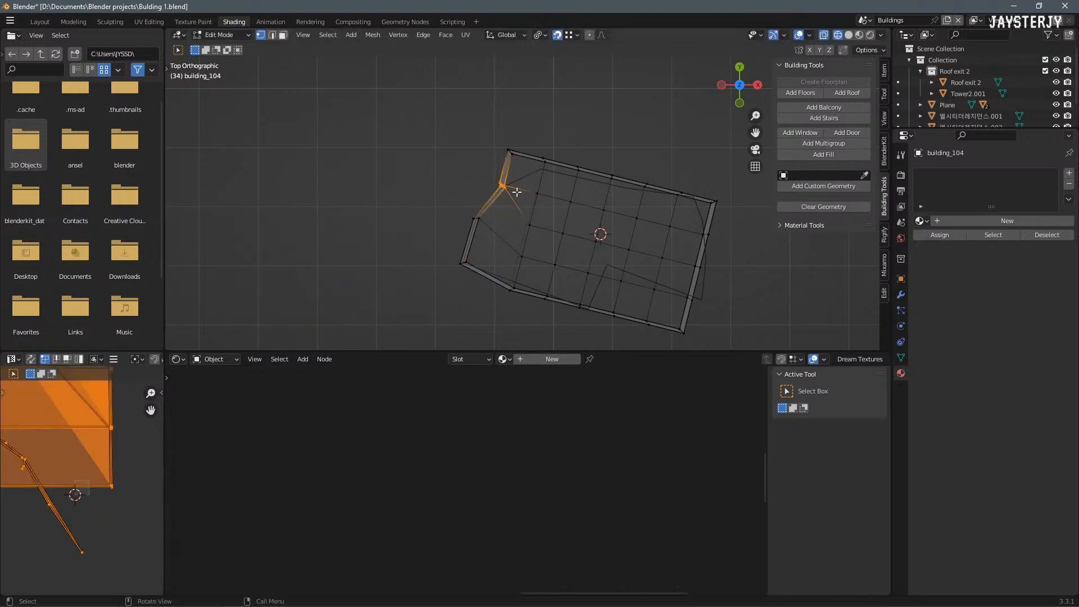
key("ctrl+z")
Step: Fit the left side's upper vertices and upper-left corner to the tower outline, moving the middle vertices -1.2557' in X and 20.719' in Y
key("g")
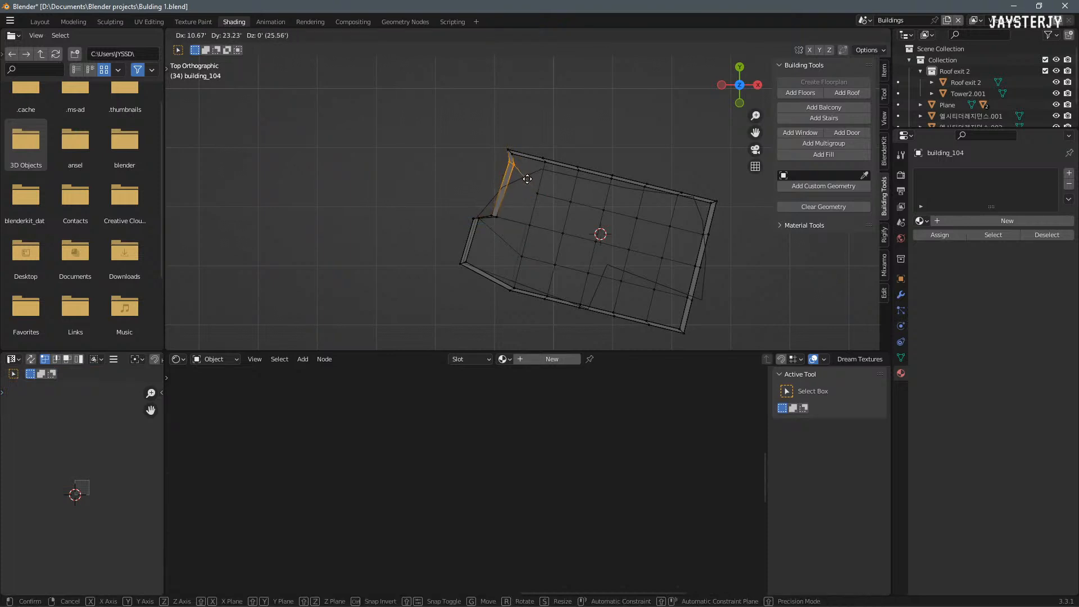
left_click(511, 192)
key("g")
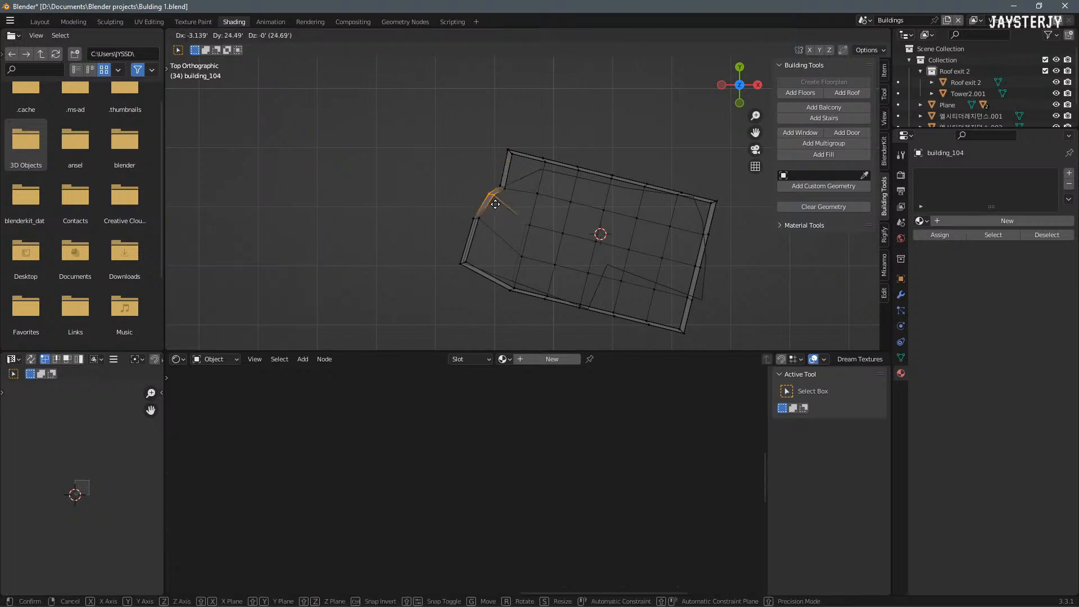
left_click(497, 208)
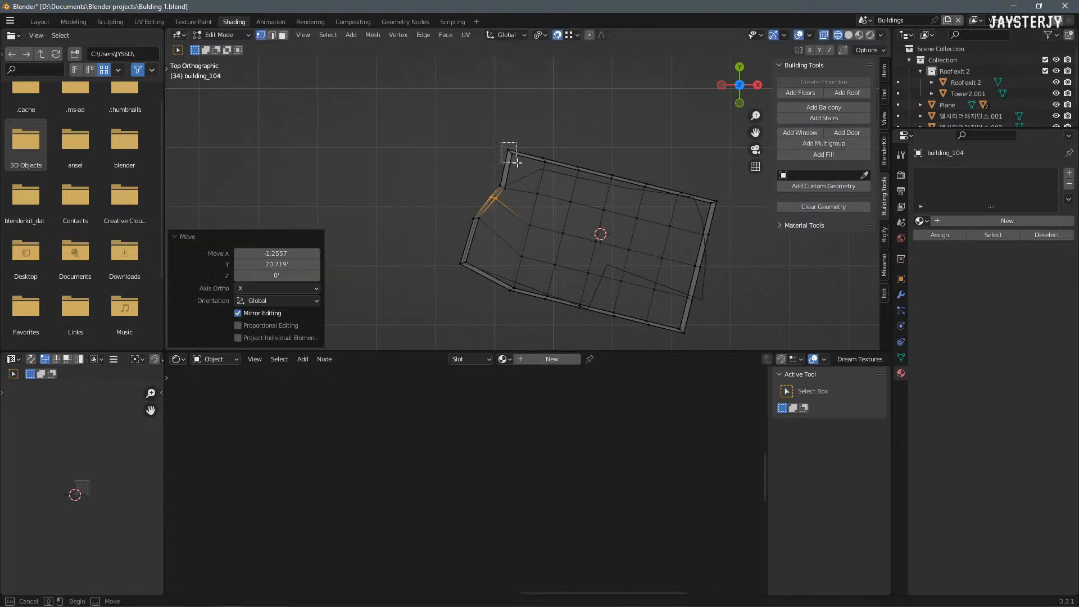
key("g")
left_click(528, 169)
Step: Move the first upper-side vertices about 19.4' in X and -4.709' in Y, and the second ones 15.07' in X and -6.278' in Y
mouse_move(544, 157)
left_mouse_down()
mouse_move(558, 167)
mouse_move(549, 165)
left_mouse_up()
key("g")
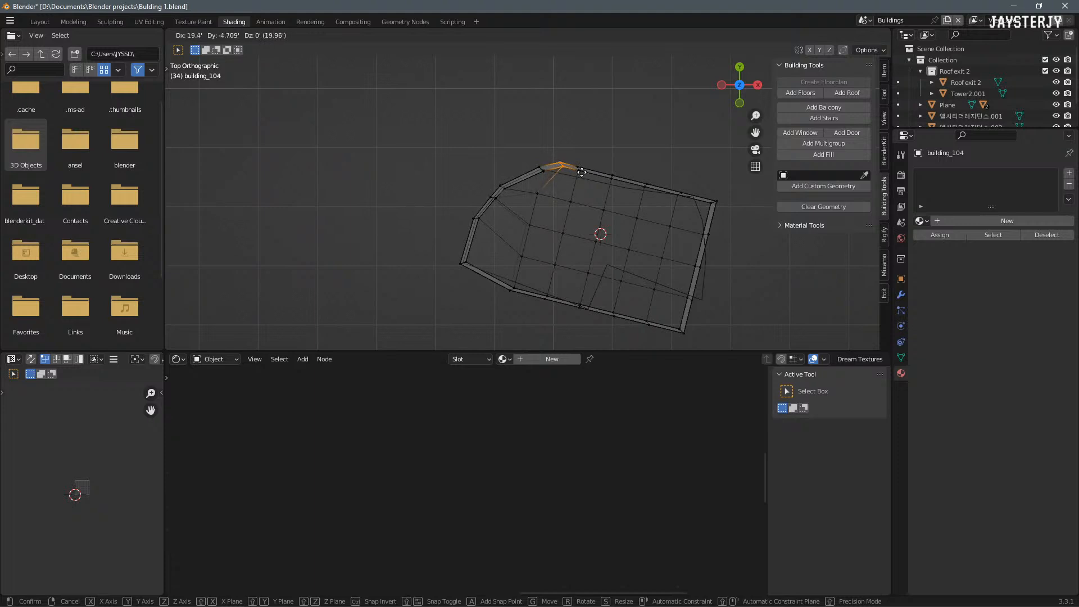
left_click(581, 175)
left_click(586, 179)
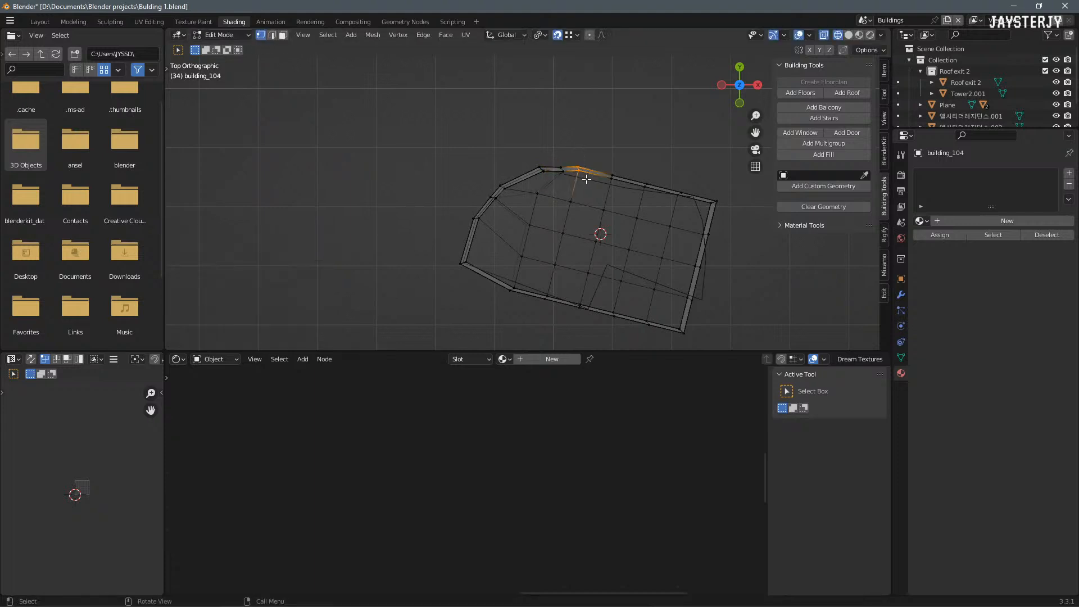
key("g")
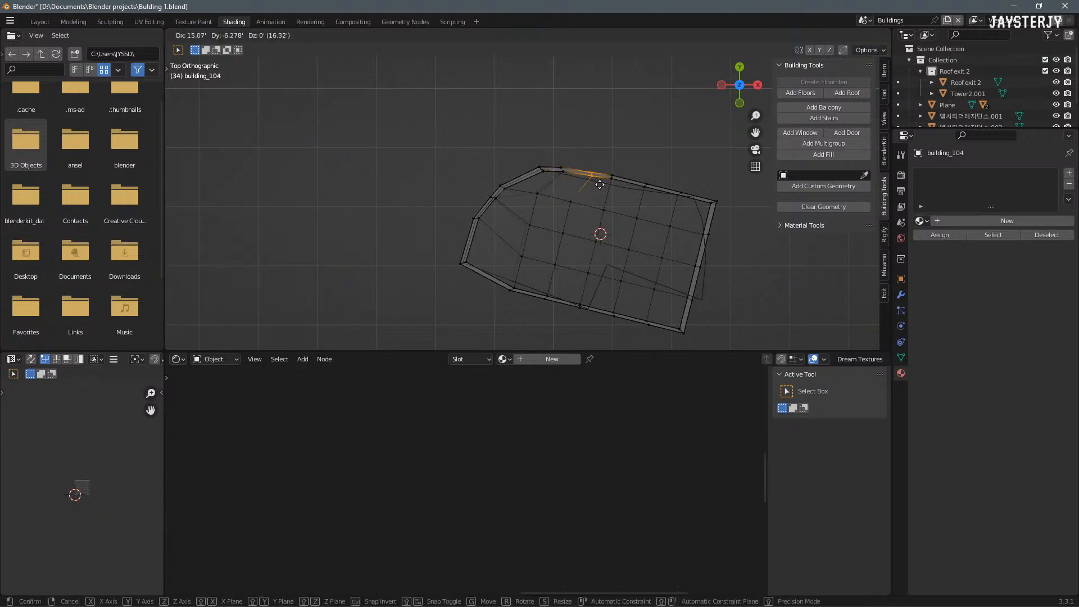
left_click(600, 184)
Step: Move the third upper-side vertices about 15.84' in X and -12.38' in Y, and the fourth ones 12.56' in X and -5.651' in Y
left_click(625, 190)
key("g")
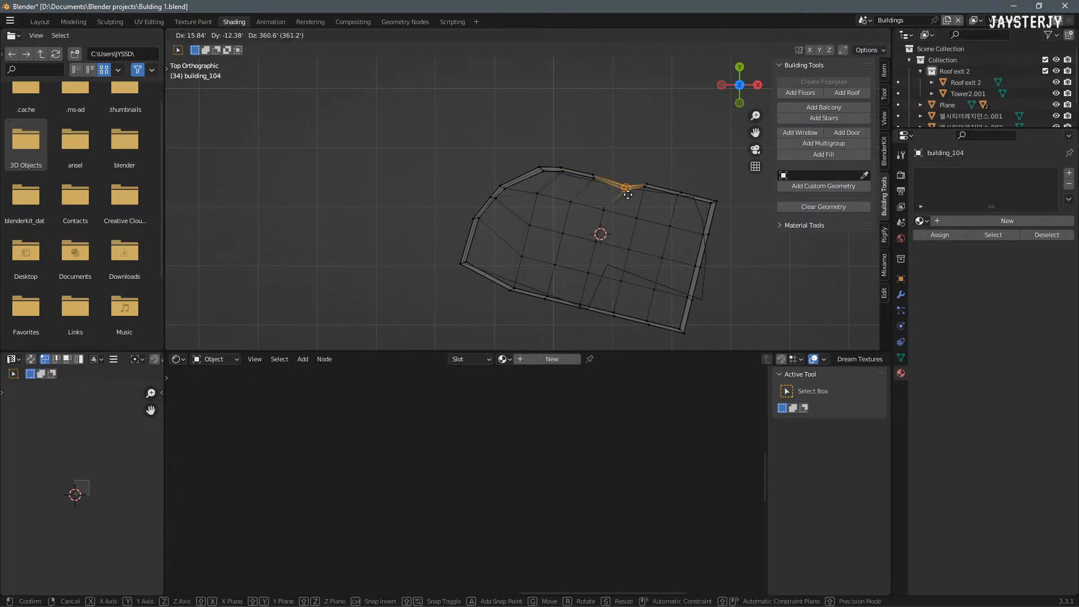
left_click(627, 193)
left_click(646, 186)
key("g")
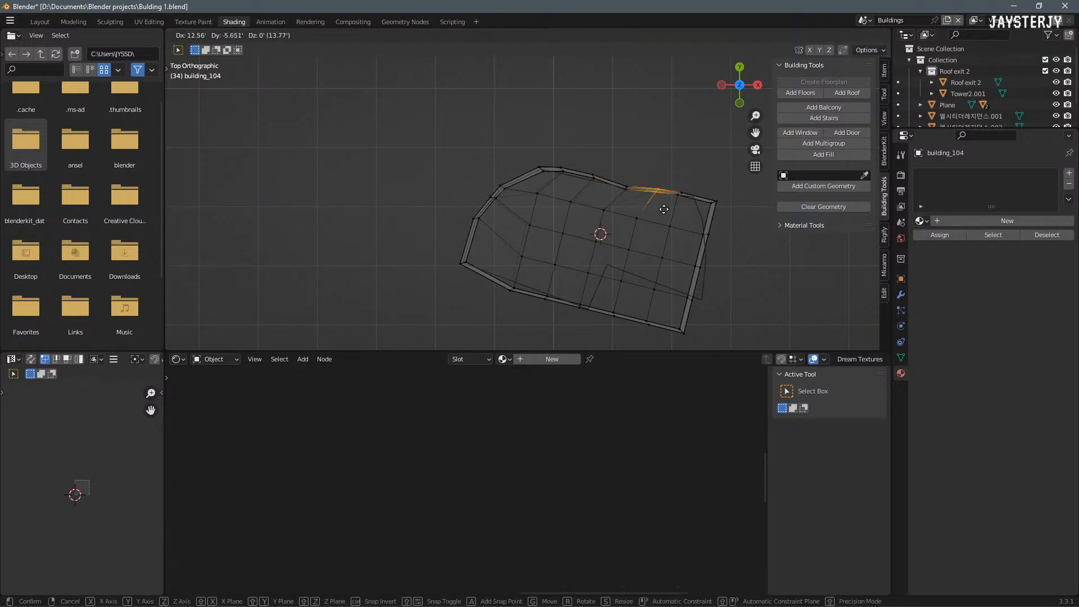
left_click(663, 209)
Step: Move the last upper-side vertices 15.424' in X and -3.7149' in Y, and the upper-right corner -12.38' in X and -21.02' in Y
left_click(681, 196)
key("g")
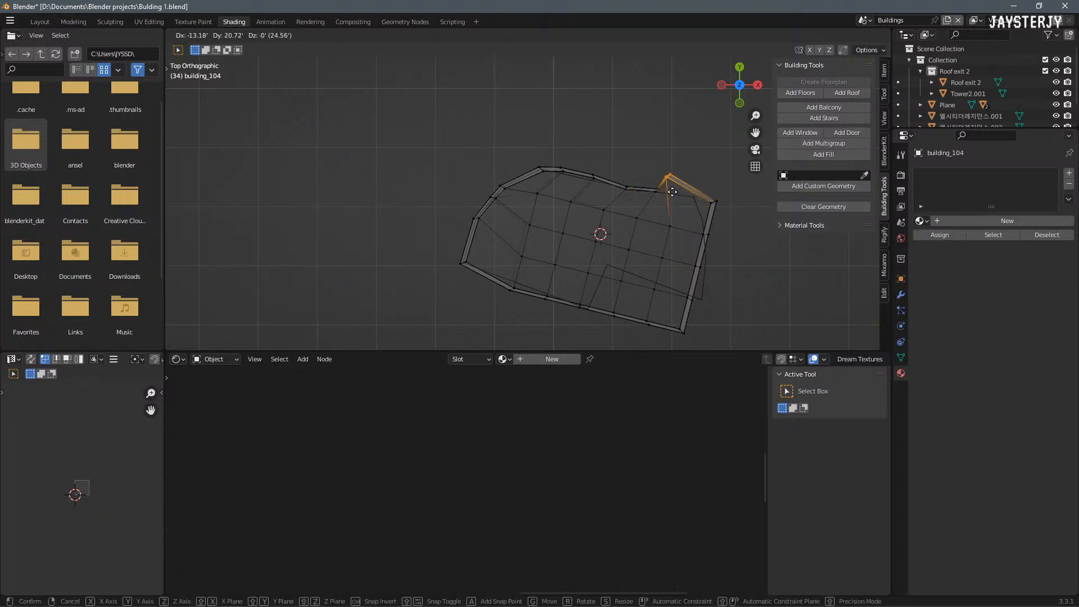
left_click(689, 201)
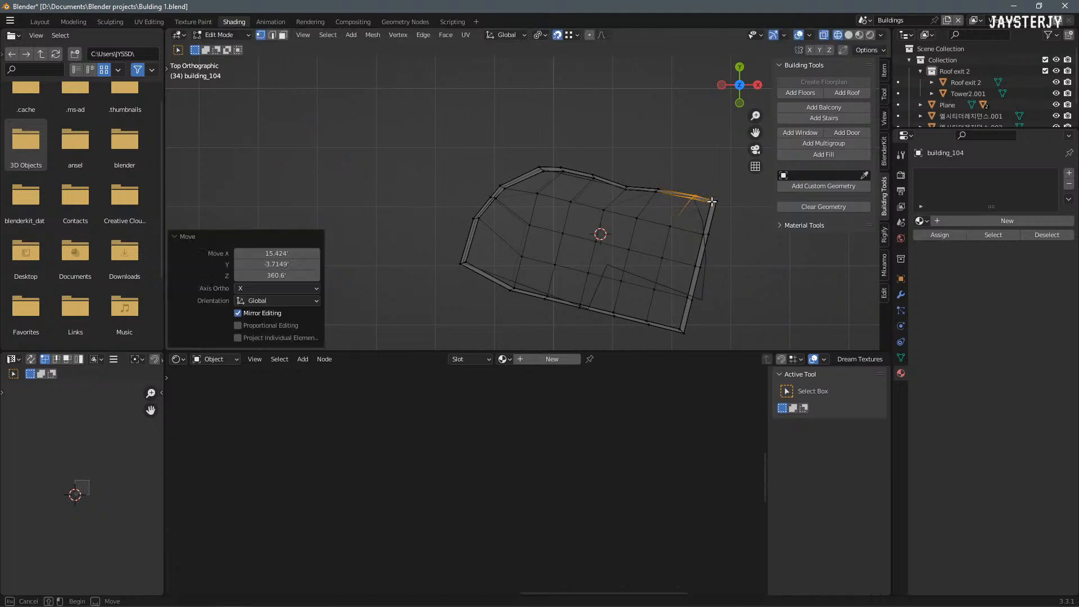
key("ctrl+z")
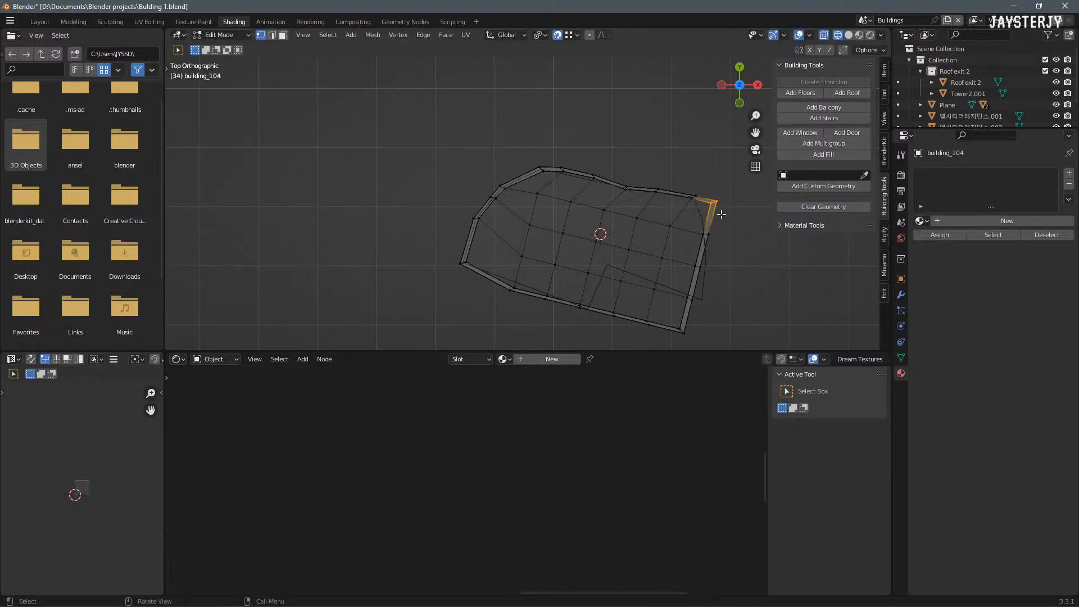
key("g")
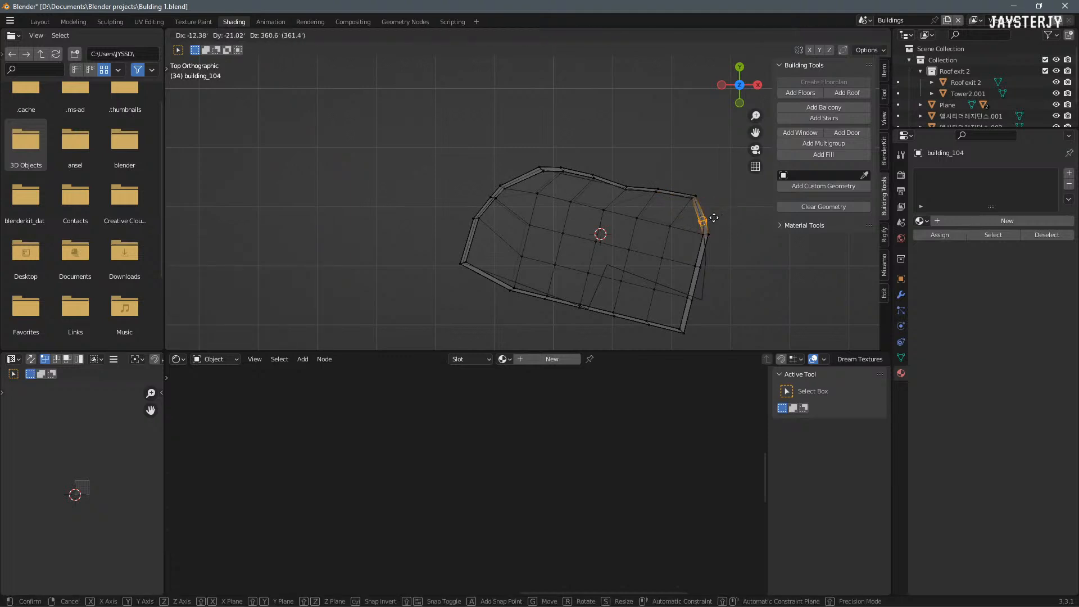
left_click(713, 217)
Step: Move the right side's middle vertices outward, and the vertices above the lower-right corner 13.508' in X, -1.1612' in Y and 360.6' in Z
left_click(713, 246)
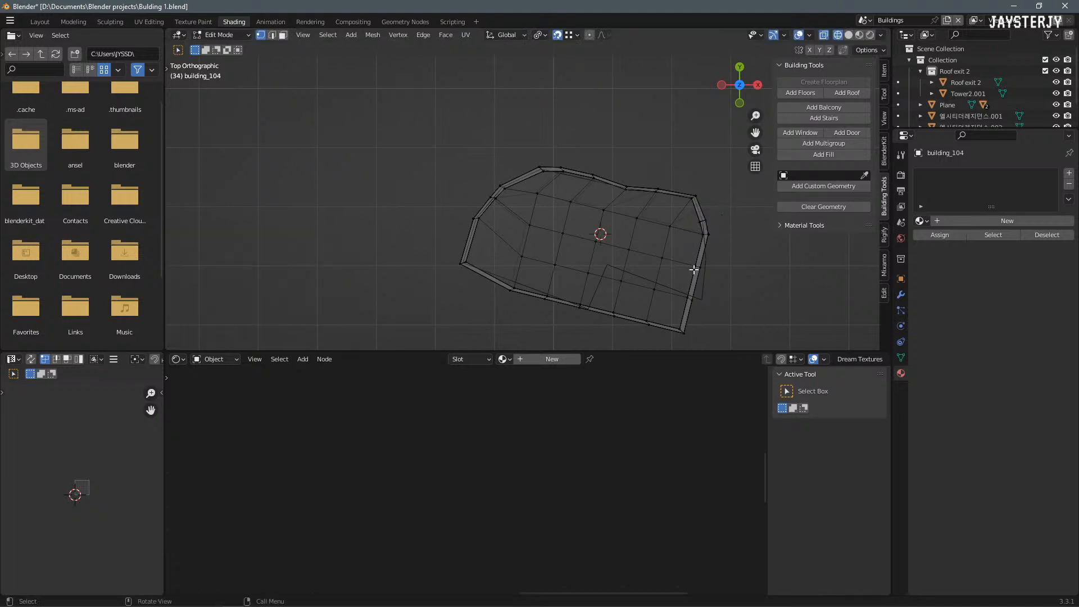
key("g")
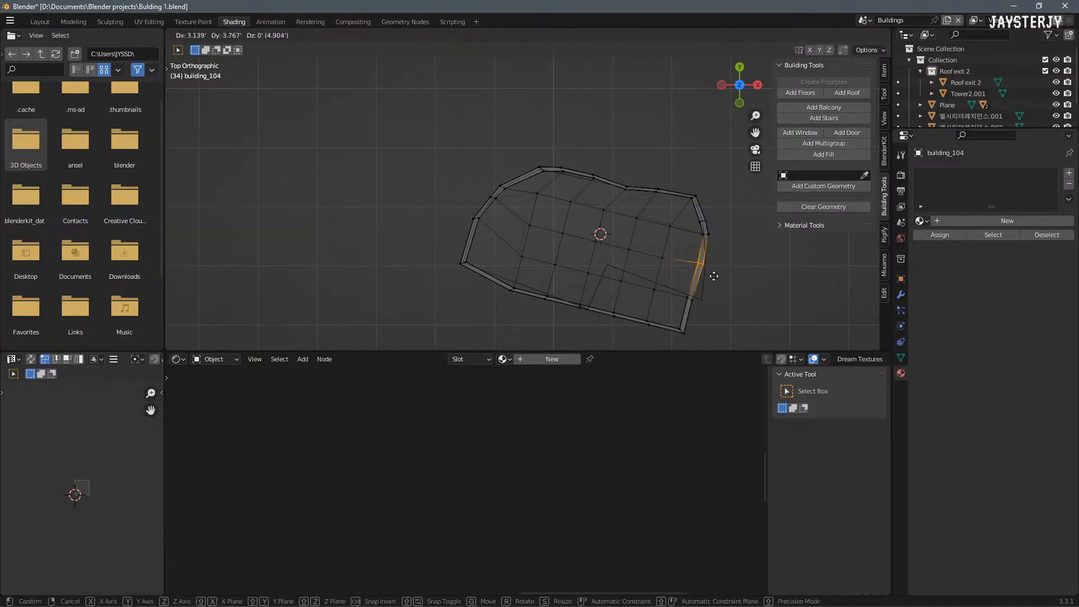
left_click(675, 283)
left_click_drag(675, 283, 706, 306)
key("g")
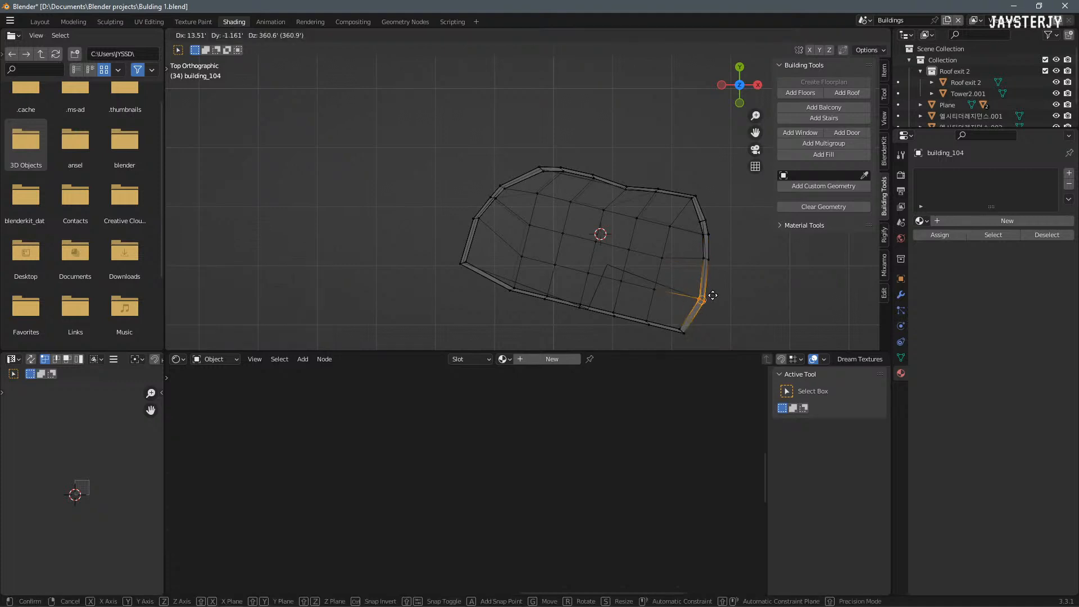
left_click(713, 296)
Step: Move the vertices above the lower-right corner about 6.278' in X and 25.11' in Y, and the corner 22.441' in X and 34.895' in Y
key("g")
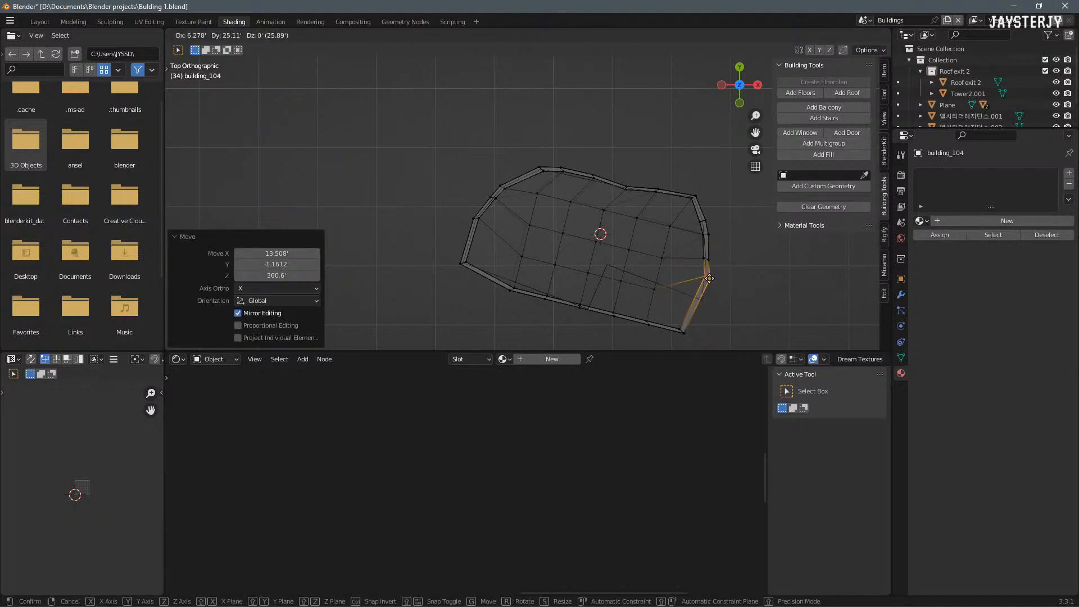
left_click(710, 279)
left_click(683, 323)
key("g")
left_click(685, 308)
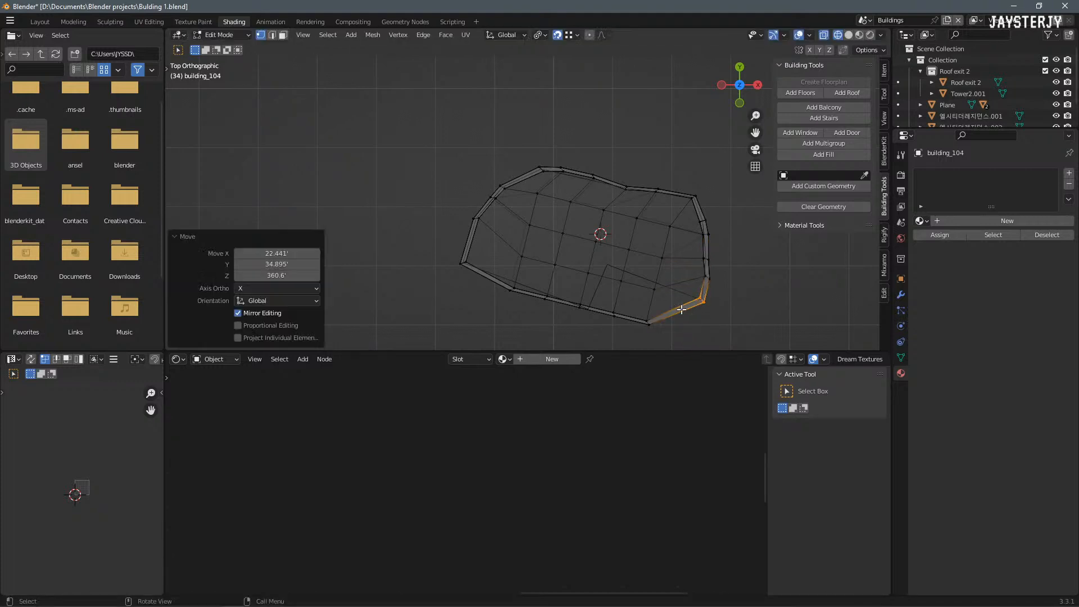
key("ctrl+z")
Step: Select the two vertex groups on the lower side nearest the lower-right corner, hide them and reveal them again
left_click(649, 324)
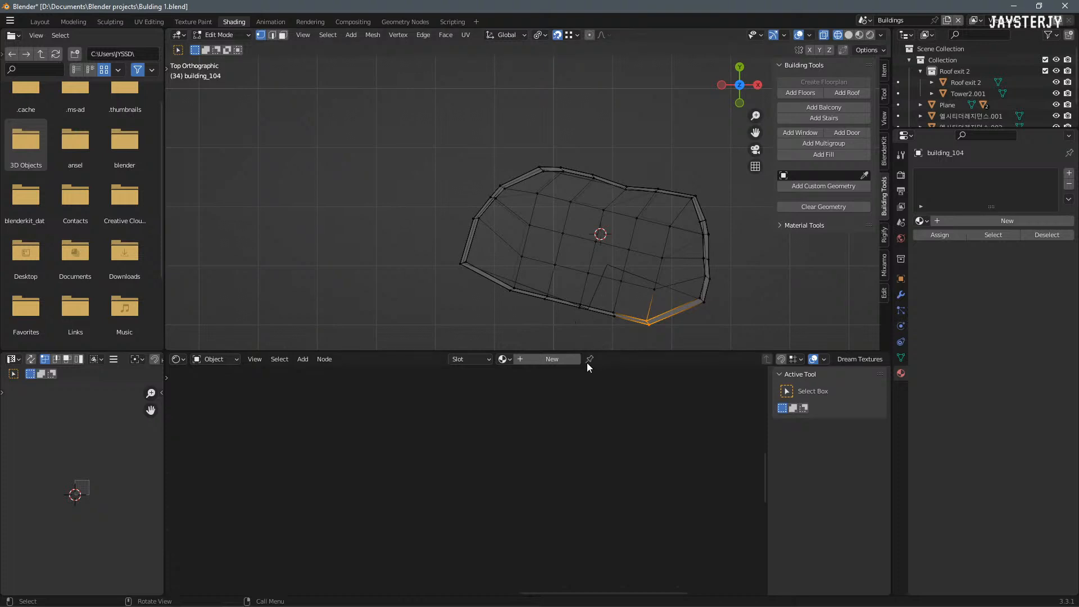
left_click(578, 308)
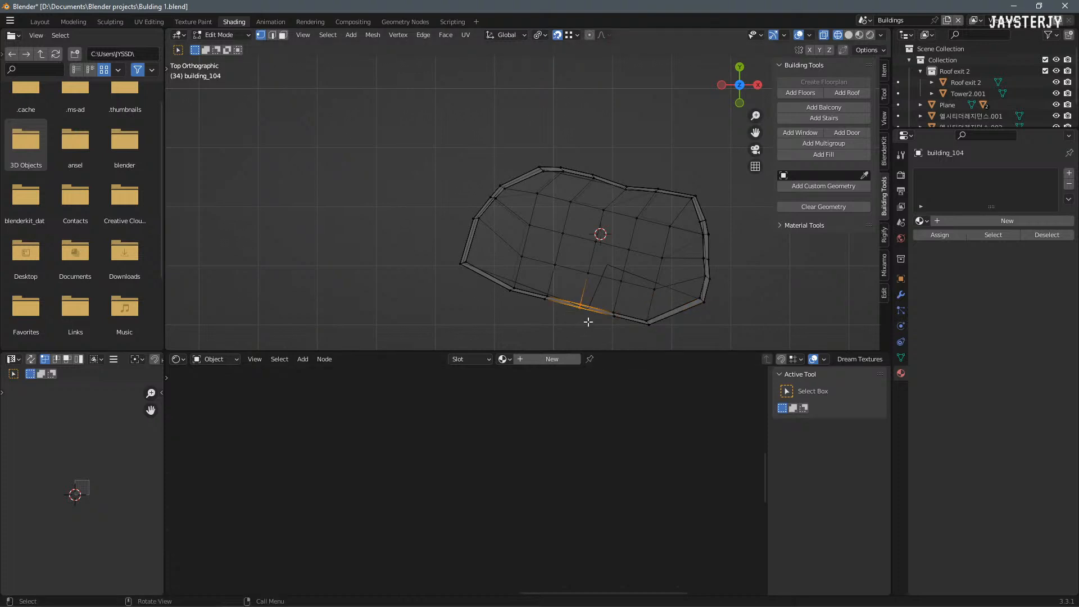
left_click_drag(605, 275, 656, 332)
left_click(649, 324)
key("h")
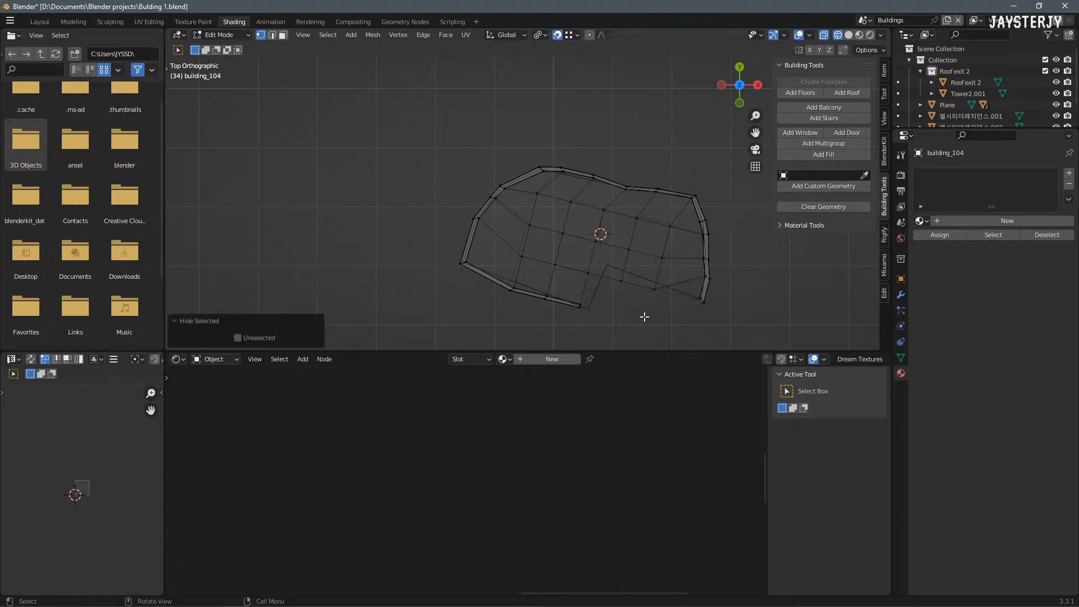
key("alt+h")
Step: Try moving the two lower-side vertex groups -3.139' in X and 14.44' in Y
key("g")
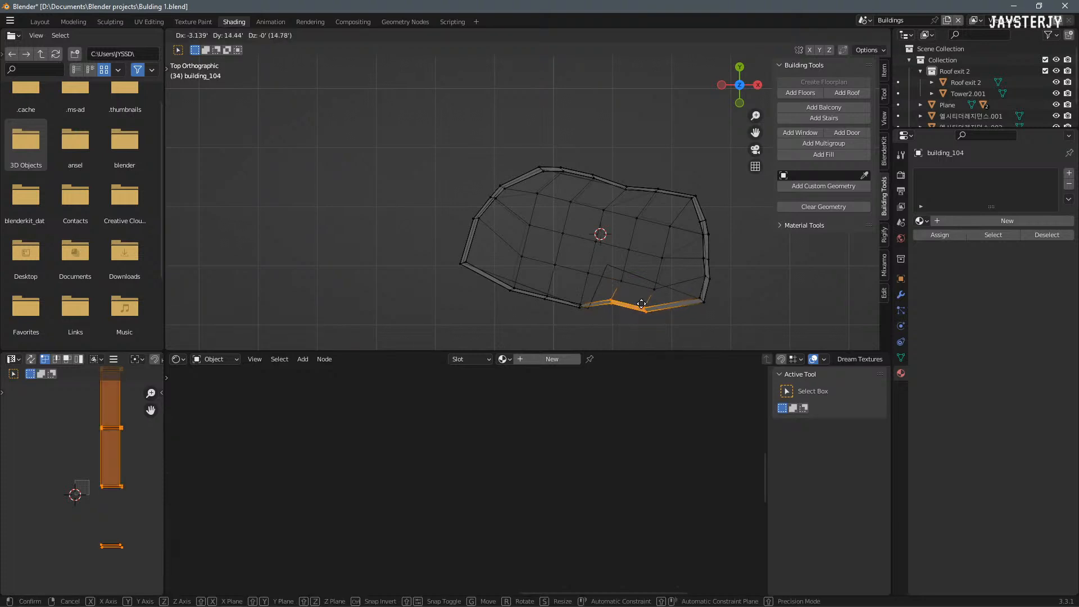
left_click(641, 304)
scroll(641, 304, "up", 5)
scroll(641, 304, "down", 8)
scroll(557, 253, "up", 2)
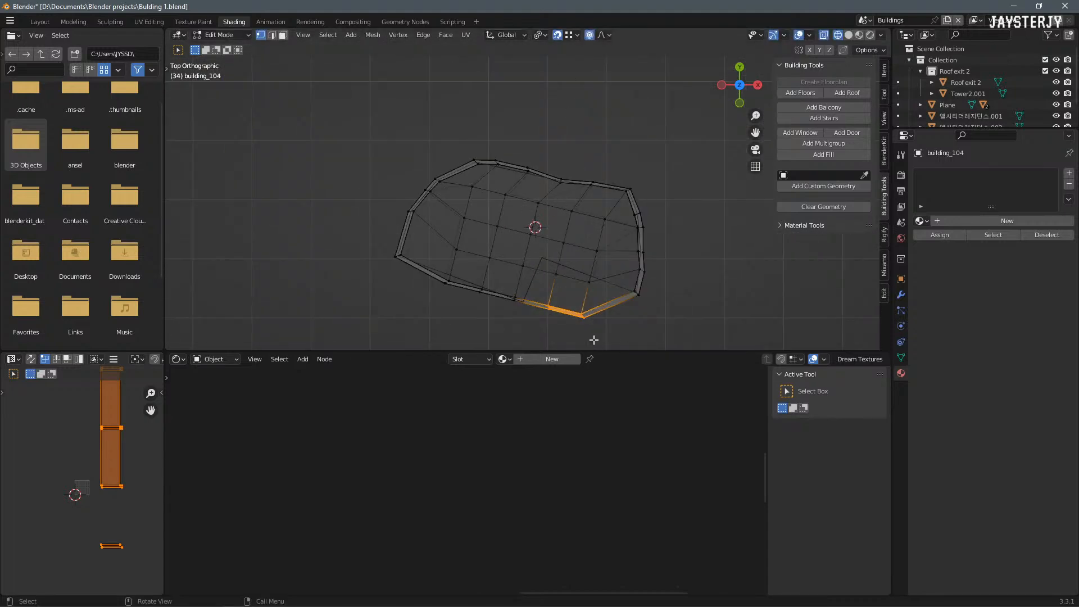
Step: Move the two lower-side vertex groups -6.2784' in X and 52.739' in Y using smooth proportional editing to form the notch
key("g")
scroll(583, 310, "down", 4)
scroll(583, 314, "up", 6)
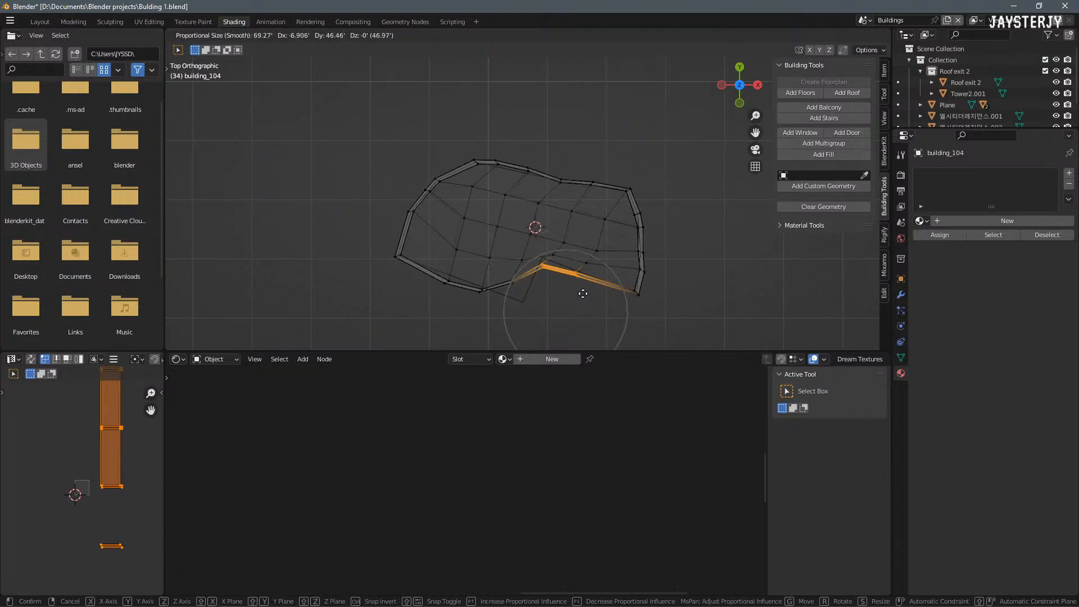
scroll(583, 290, "down", 2)
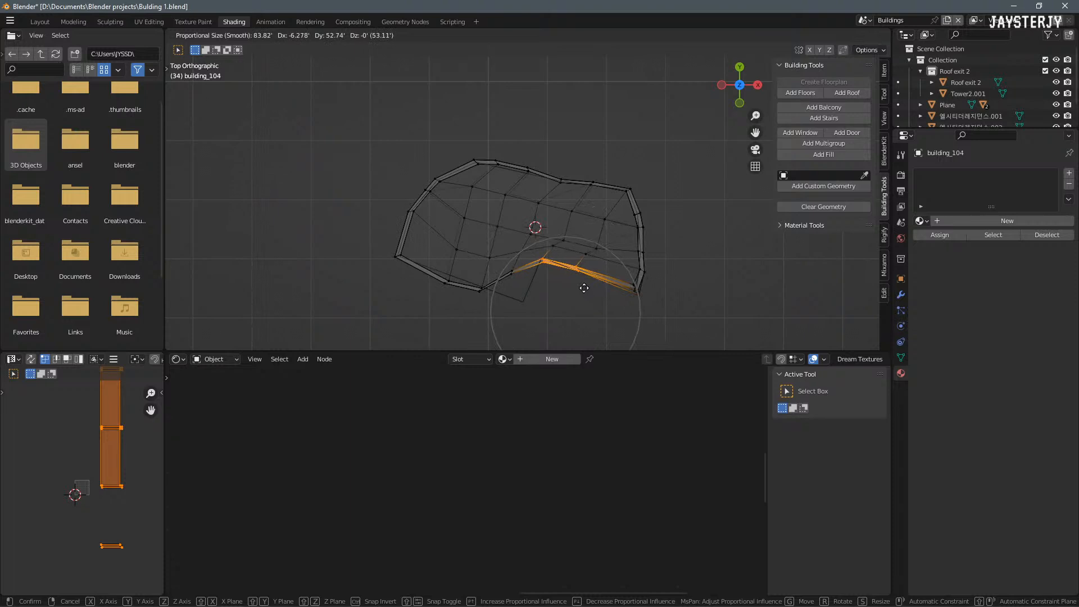
left_click(584, 288)
scroll(506, 276, "up", 3)
middle_click_drag(521, 283, 529, 212, "shift")
scroll(504, 233, "down", 1)
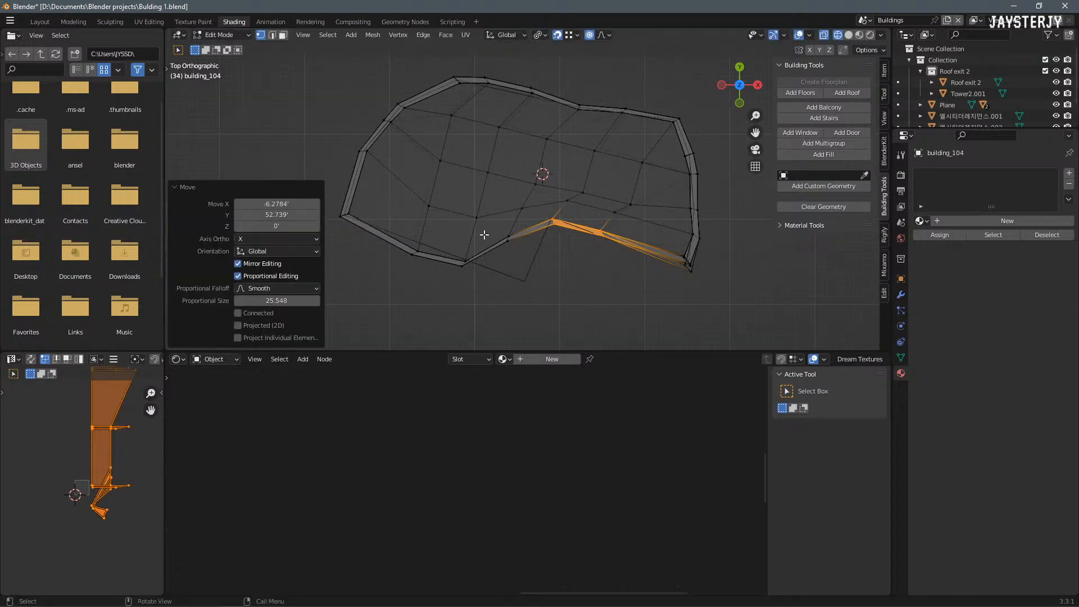
Step: Move the vertices beside the notch 12.644' in X and -30.52' in Y to the notch's outer corner with smooth proportional editing
key("h")
left_click(531, 286)
key("g")
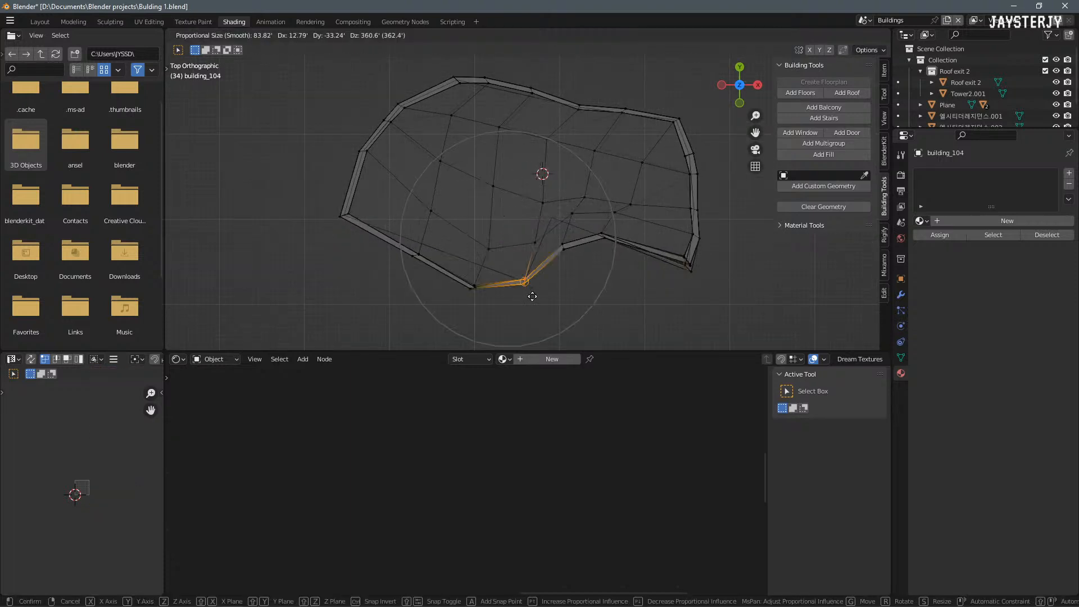
scroll(539, 303, "up", 10)
scroll(547, 323, "up", 2)
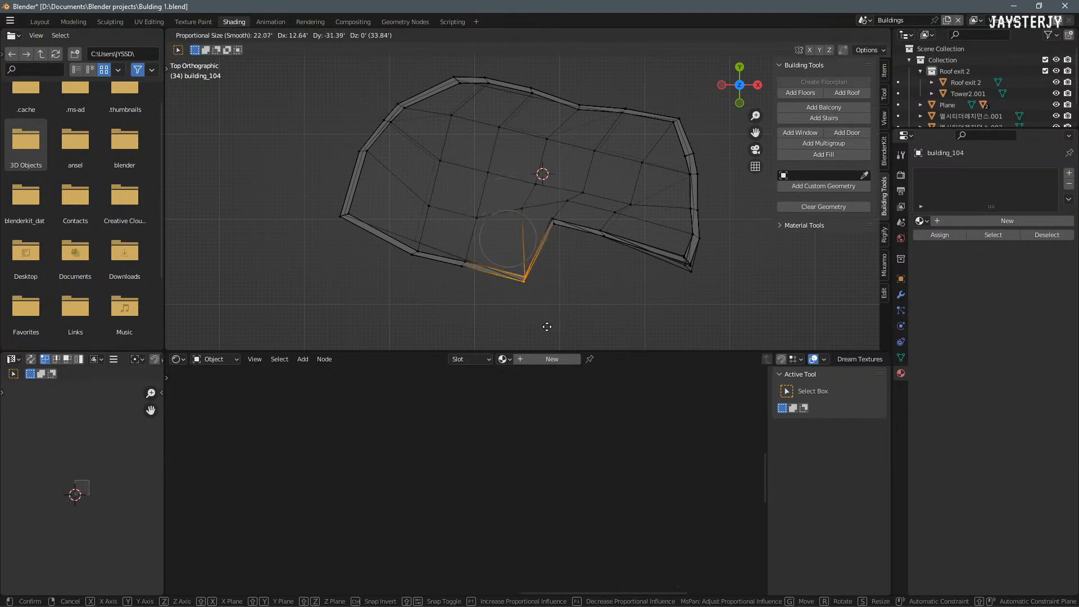
scroll(547, 326, "up", 12)
left_click(547, 325)
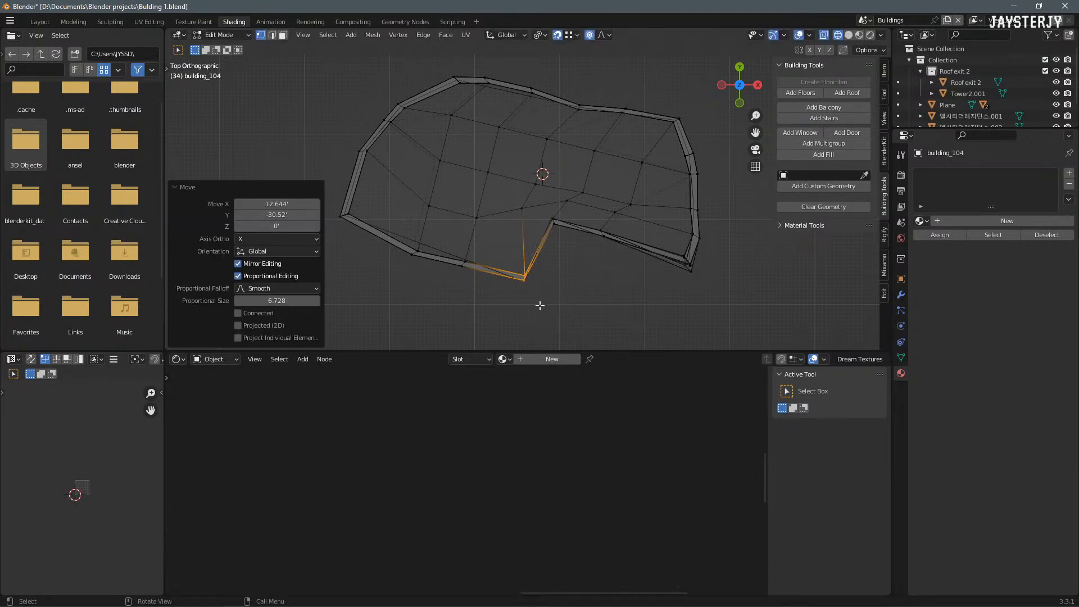
Step: Turn off proportional editing and adjust the lower-left side, moving its vertex group -3.924' in X and 9.5921' in Y
key("o")
key("g")
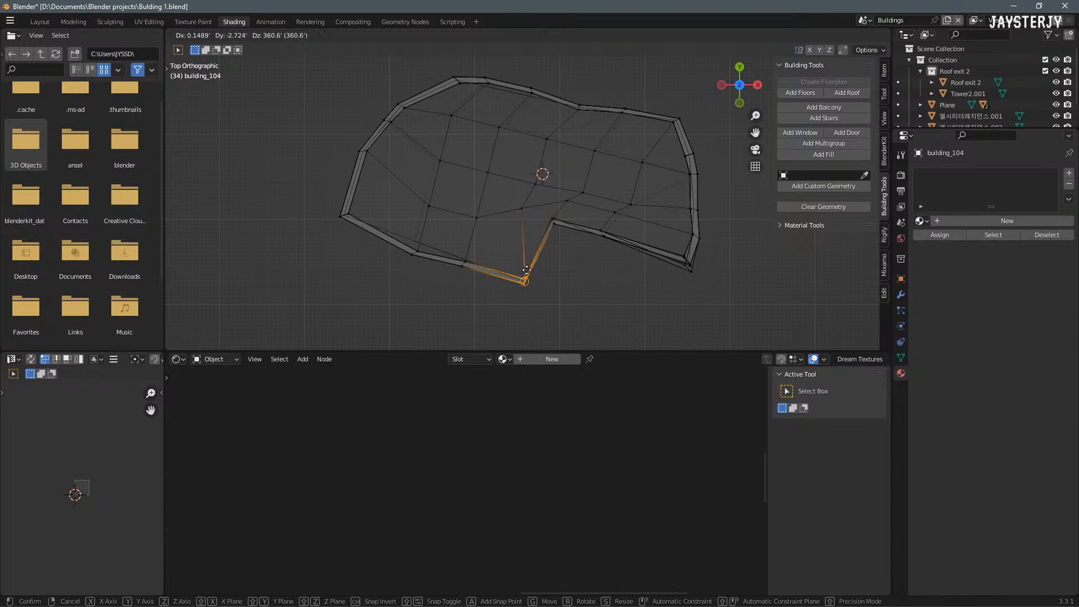
left_click(491, 270)
left_click(462, 260)
key("g")
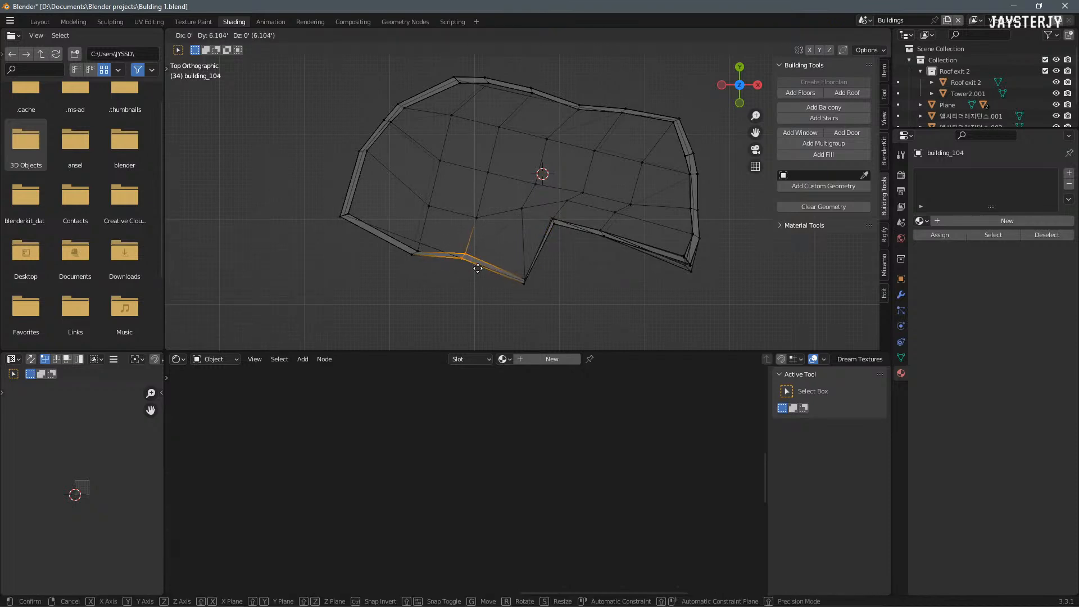
right_click(519, 275)
key("g")
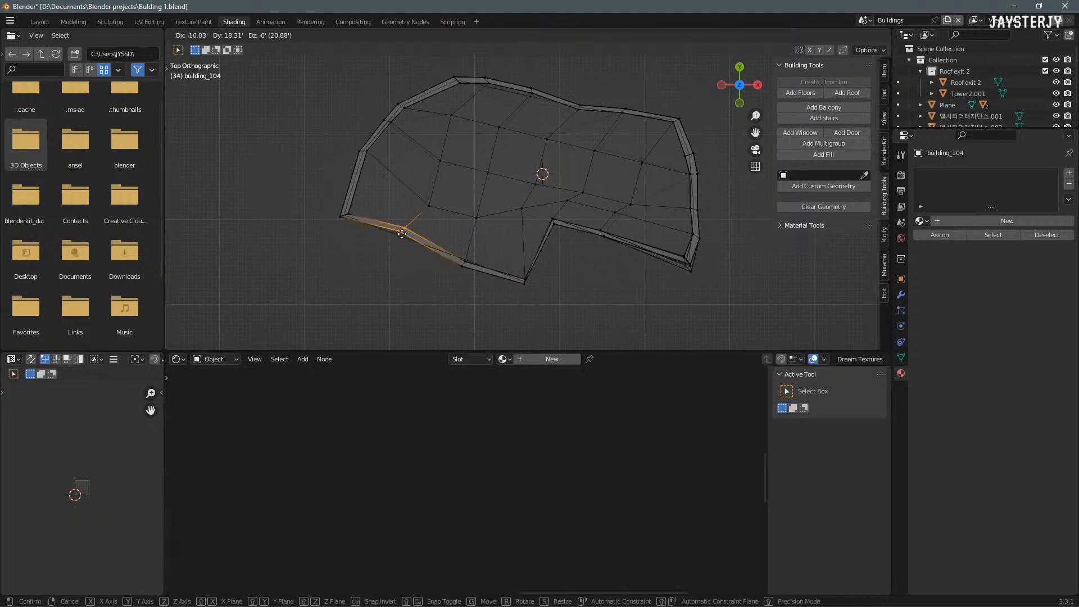
left_click(412, 240)
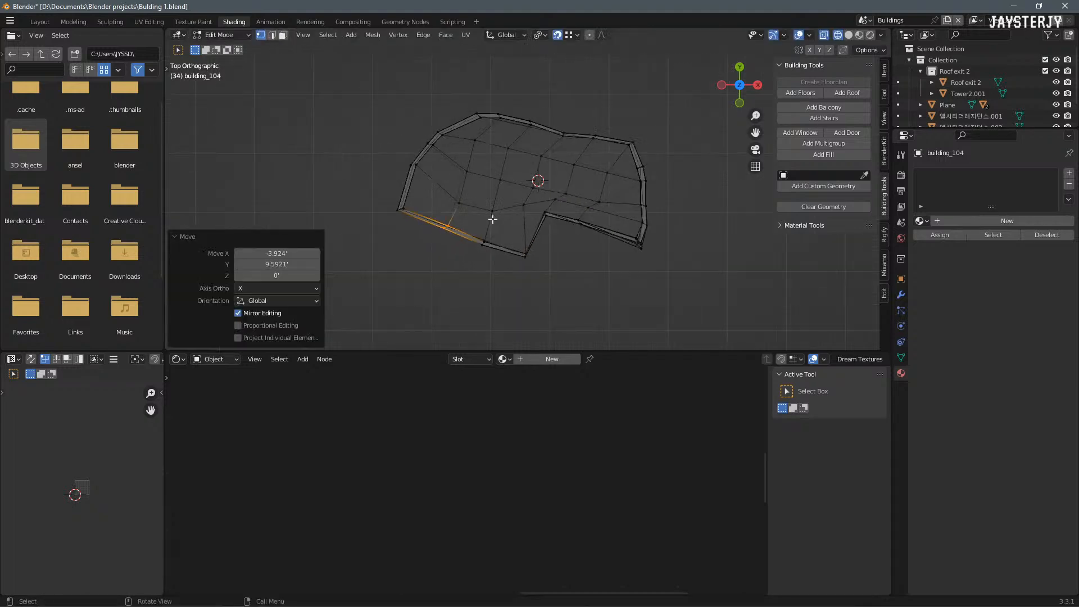
Step: Leave mesh editing and delete the floored building object inside the tower
middle_click_drag(501, 220, 510, 254)
key("Tab")
scroll(528, 248, "down", 3)
scroll(528, 249, "down", 2)
scroll(526, 250, "up", 3)
key("Delete")
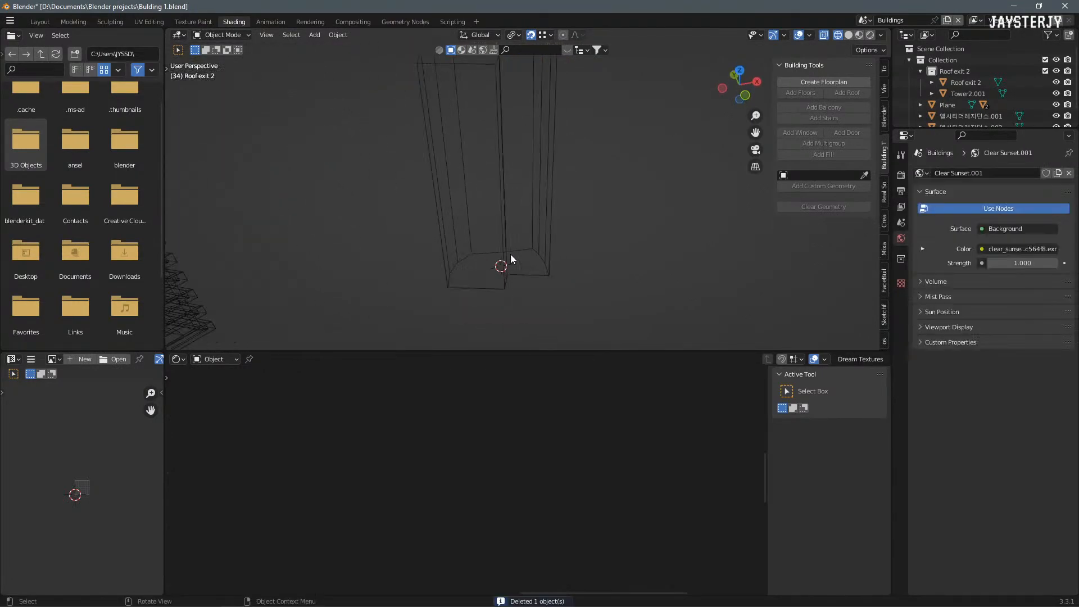
Step: Create a rectangular floorplan at the tower's base and scale it by 12.437
left_click(804, 83)
scroll(548, 272, "up", 2)
key("s")
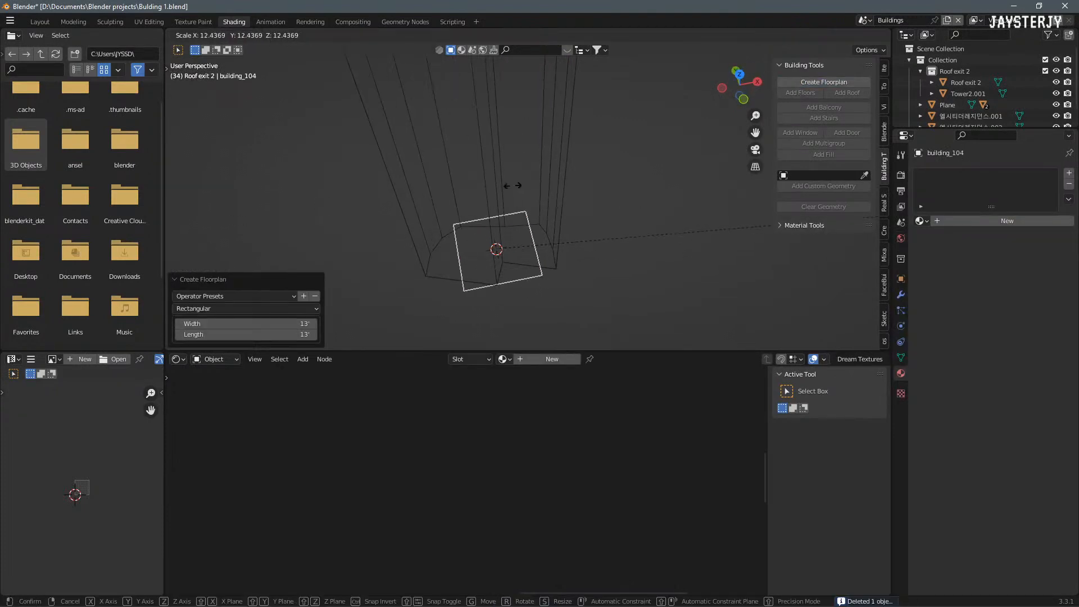
left_click(513, 185)
Step: Rotate the floorplan 18.1° clockwise about Z
type("rz45")
key("Escape")
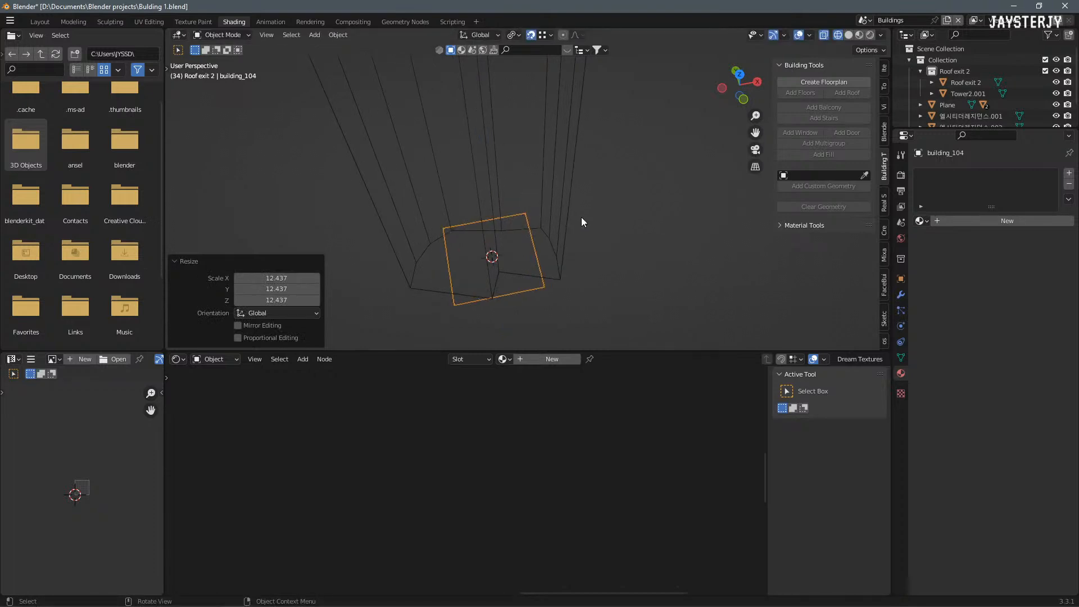
key("r")
key("z")
left_click(597, 251)
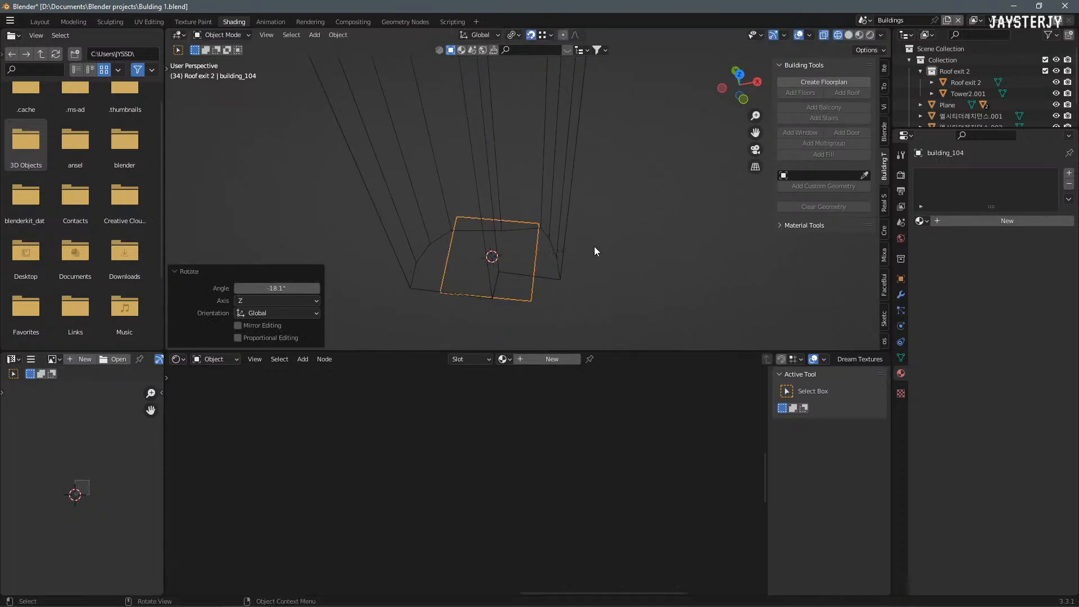
Step: Edit the floorplan in top view and add a loop cut across the middle between its upper and lower edges
key("KP_7")
key("Tab")
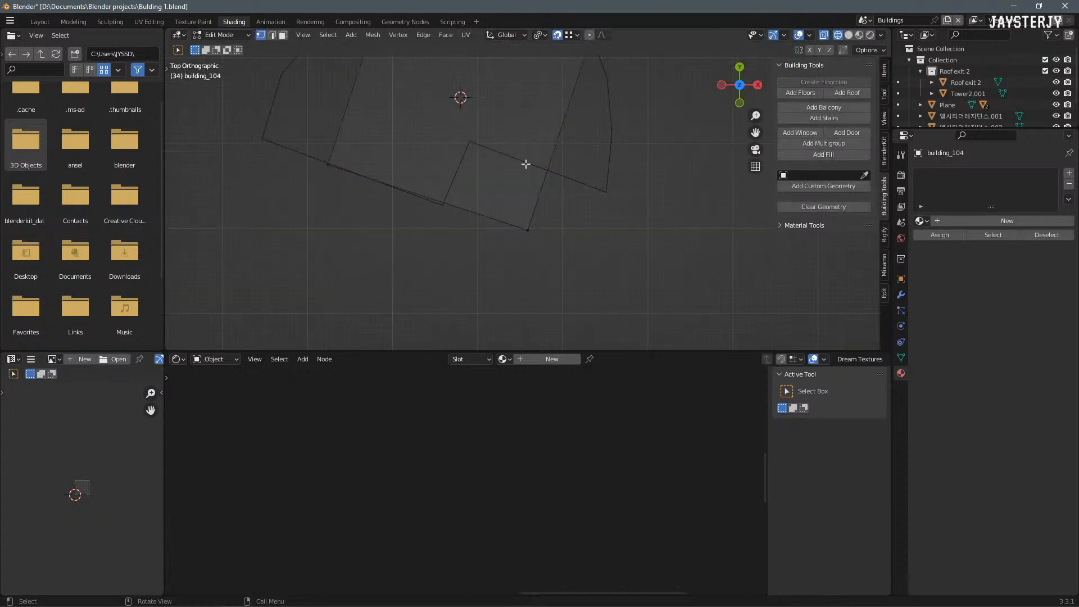
scroll(575, 262, "up", 1)
key("ctrl+r")
left_click(505, 300)
left_click(522, 305)
Step: Move the cut's lower vertex to the notch's outer corner and its upper vertex onto the tower's upper outline
left_click_drag(432, 284, 491, 324)
key("g")
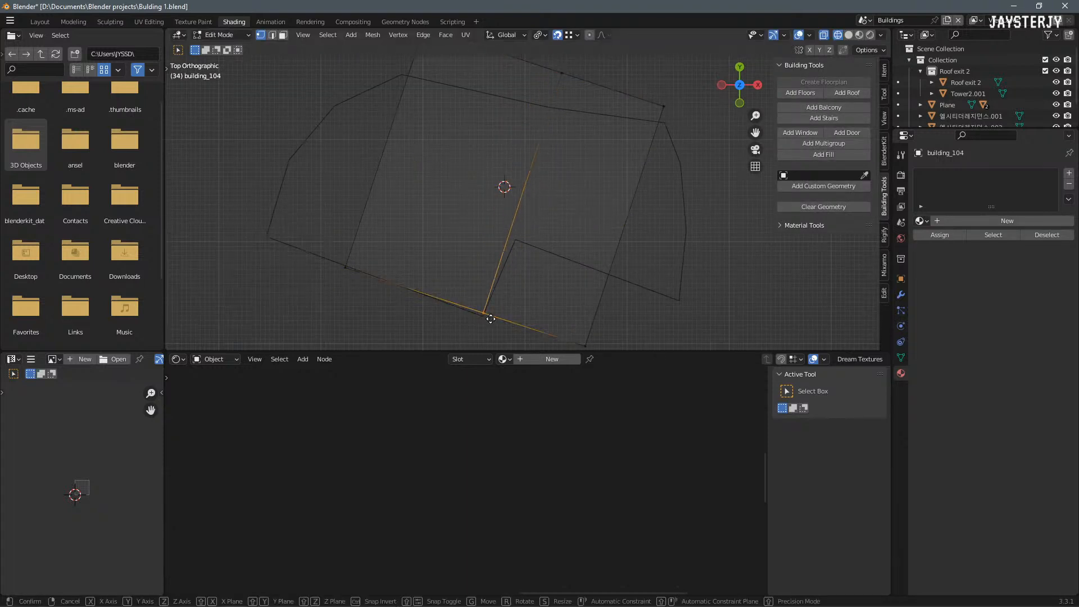
left_click(484, 320)
left_click_drag(553, 70, 574, 115)
key("g")
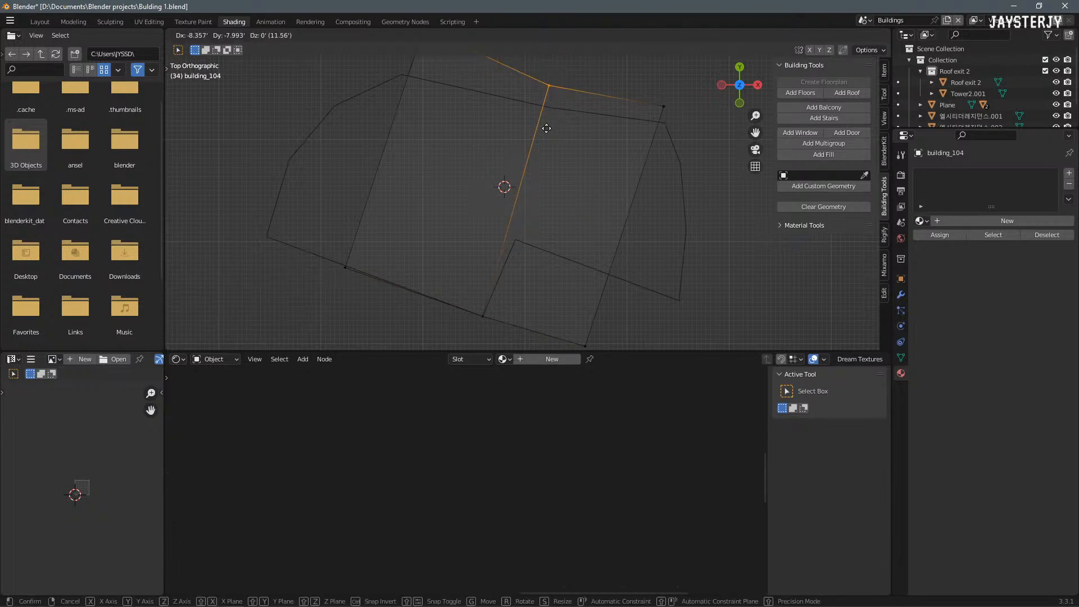
left_click(631, 99)
Step: Move the floorplan's upper-right and lower-right corners onto the matching corners of the tower outline
left_click_drag(648, 94, 672, 137)
key("g")
left_click(667, 127)
scroll(591, 247, "down", 1)
left_click_drag(546, 300, 585, 329)
key("g")
left_click(654, 285)
Step: Move the lower-left corner onto the outline's leftmost corner and the upper-left corner -57.582' in X and -50.418' in Y
left_click_drag(364, 237, 389, 270)
key("g")
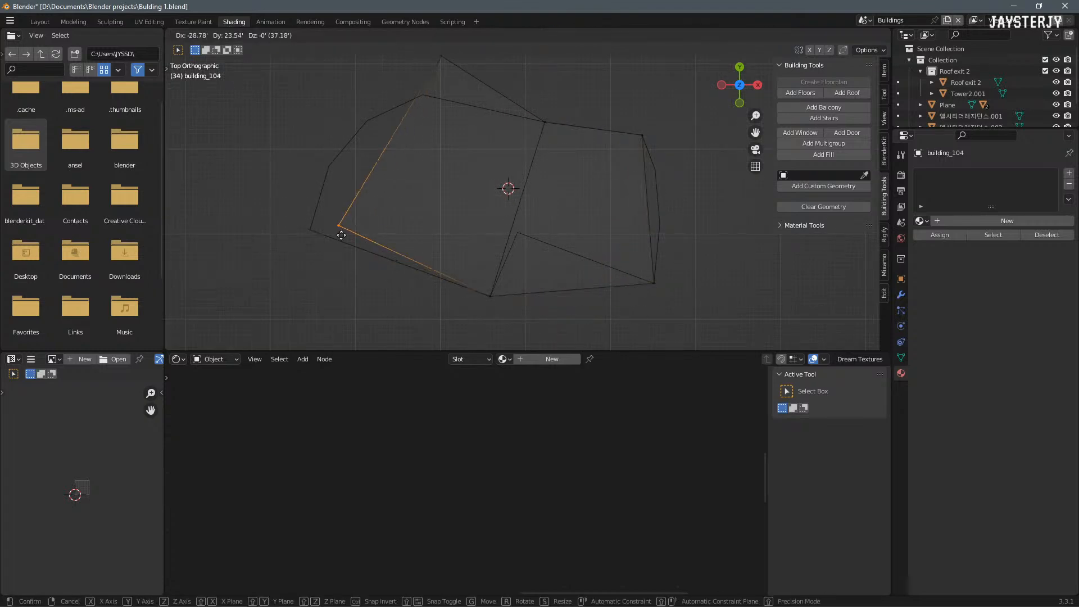
left_click(313, 231)
left_click_drag(405, 59, 476, 84)
key("g")
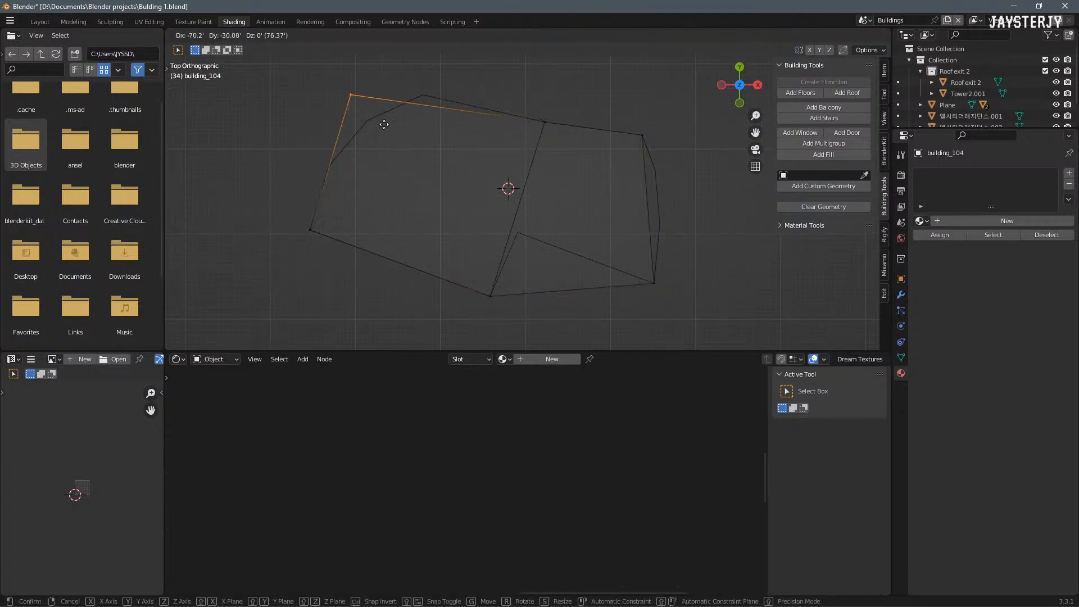
left_click(367, 121)
Step: Add a loop cut in the floorplan's left half and move its upper vertex -12.25' in X and 20.603' in Y onto the outline
key("ctrl+r")
left_click(438, 110)
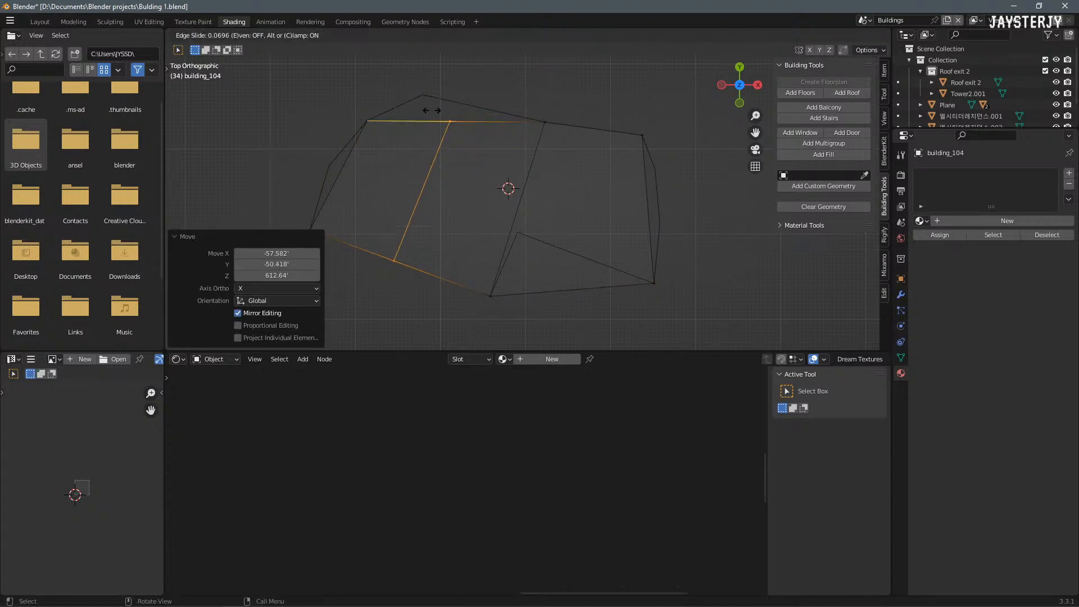
left_click(421, 113)
left_click(439, 120)
key("g")
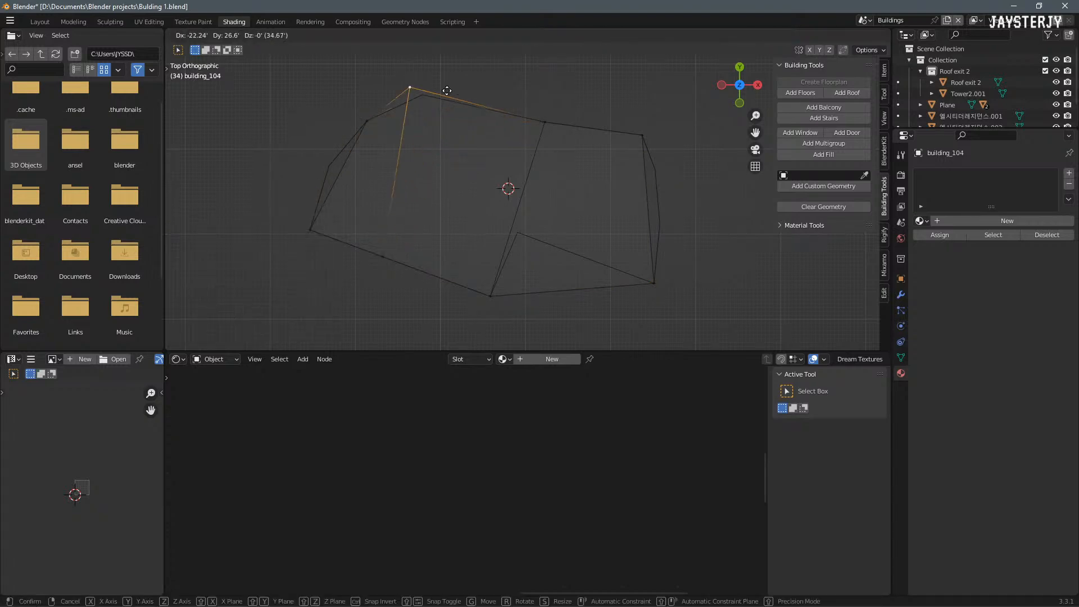
left_click(422, 97)
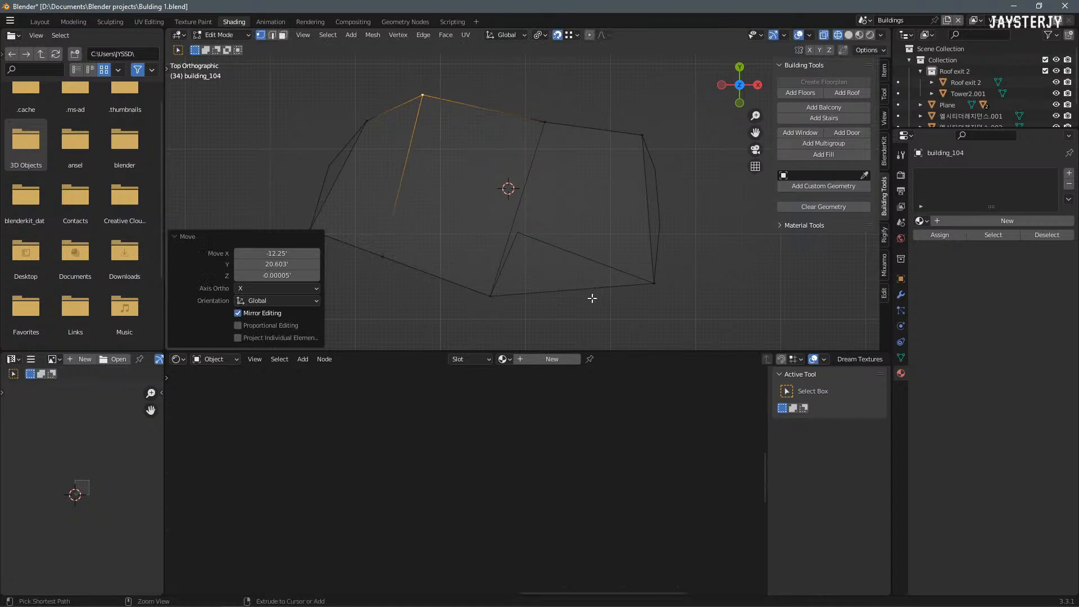
Step: Add a loop cut in the floorplan's right half and move its lower vertex -42.334' in X and 44.62' in Y to the notch's inner corner
key("ctrl+r")
left_click(565, 296)
left_click(565, 296)
left_click(574, 288)
key("g")
left_click(524, 235)
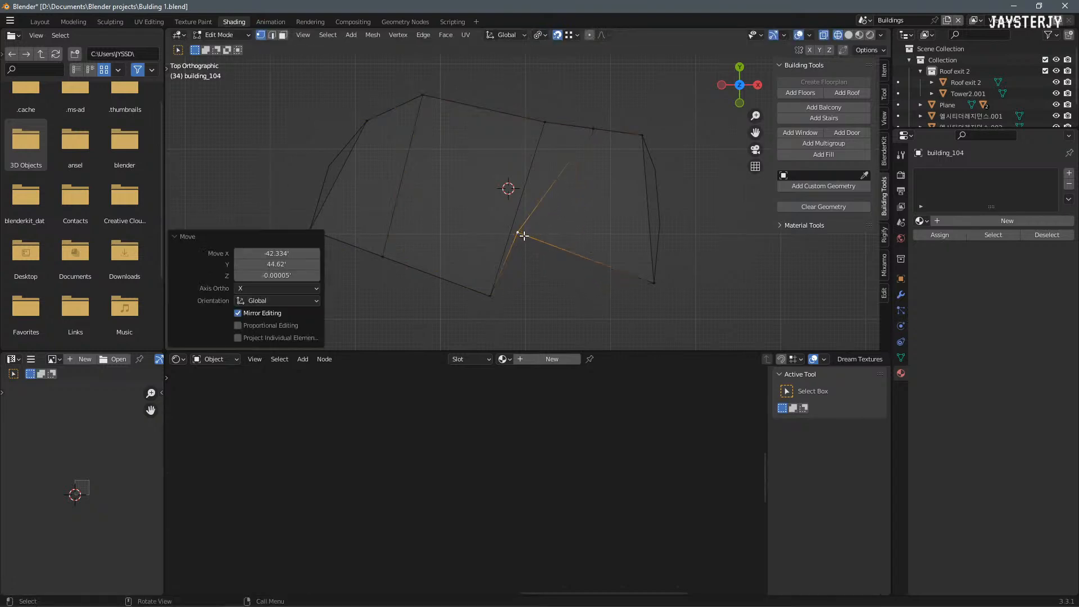
left_click(491, 296)
key("g")
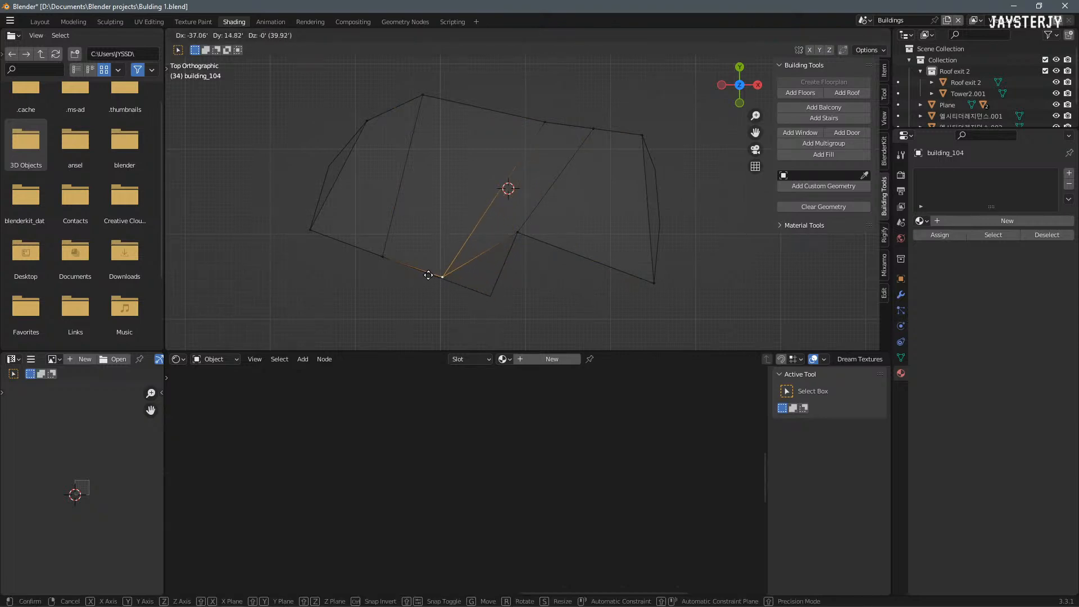
right_click(433, 277)
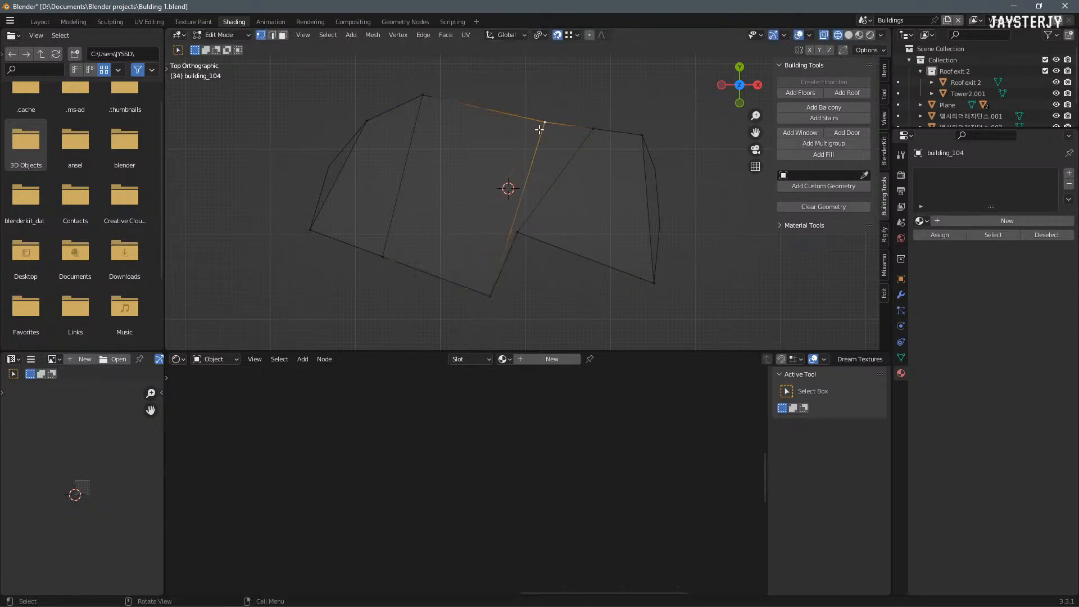
Step: Shift the middle cut leftwards, moving its upper vertex along the upper outline and sliding its lower vertex along the lower-left edge by about 0.57
key("g")
left_click(490, 119)
left_click(482, 293)
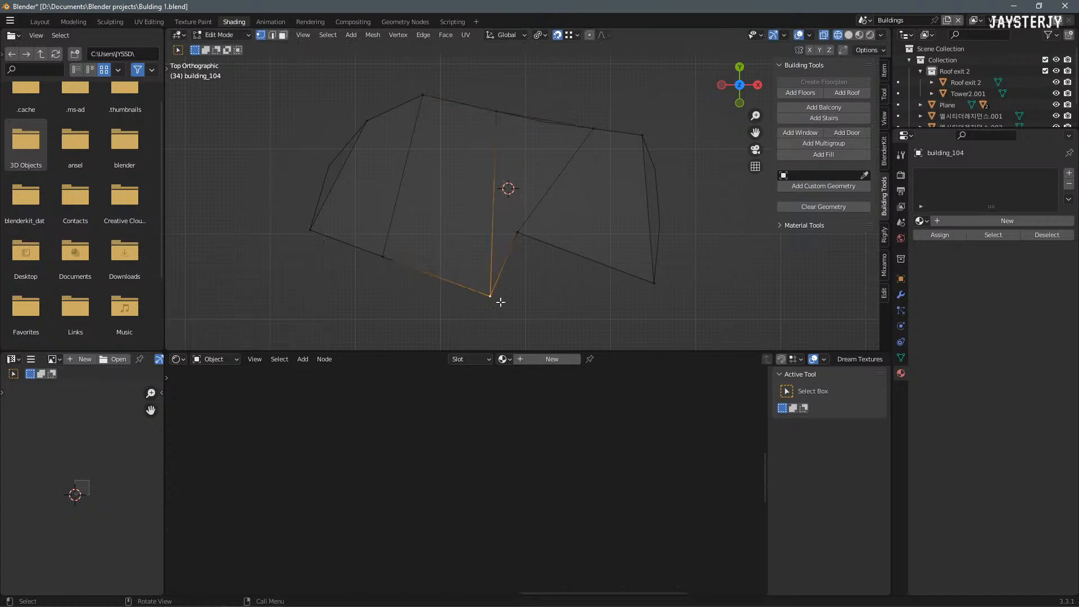
key("shift+v")
left_click(506, 313)
key("shift+v")
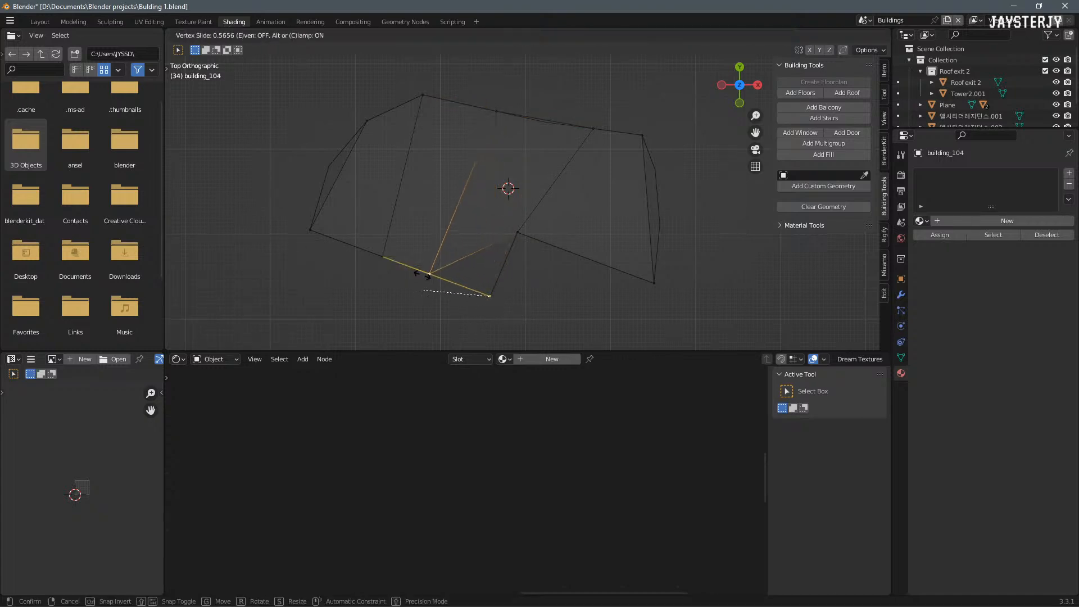
left_click(429, 274)
key("ctrl+t")
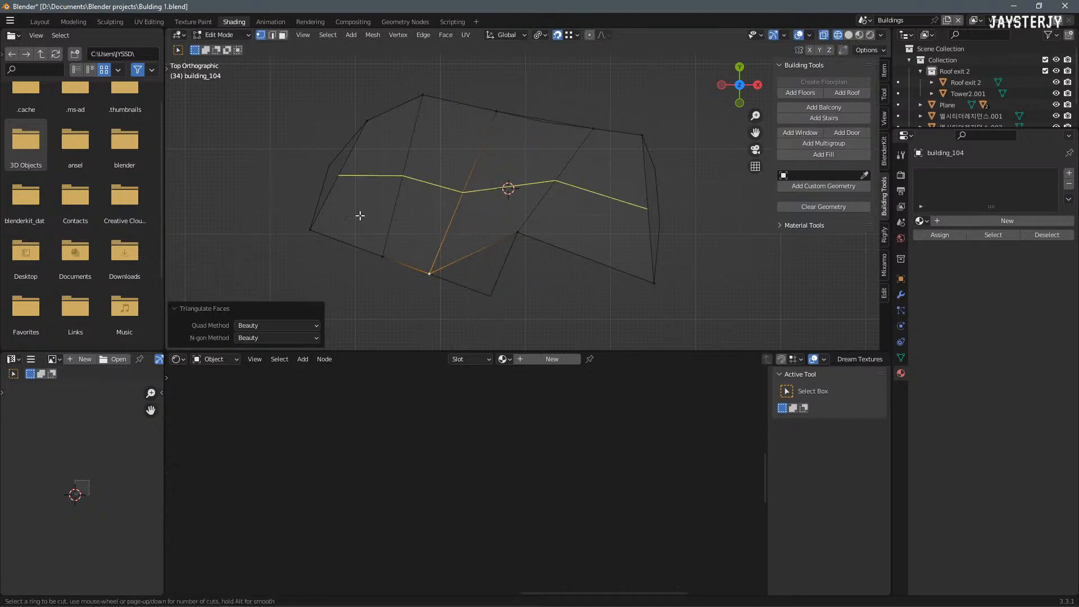
Step: Move the right cut's lower vertex -21.15' in X and -49.666' in Y to the notch's outer corner and slide its upper vertex leftwards
left_click(514, 236)
key("g")
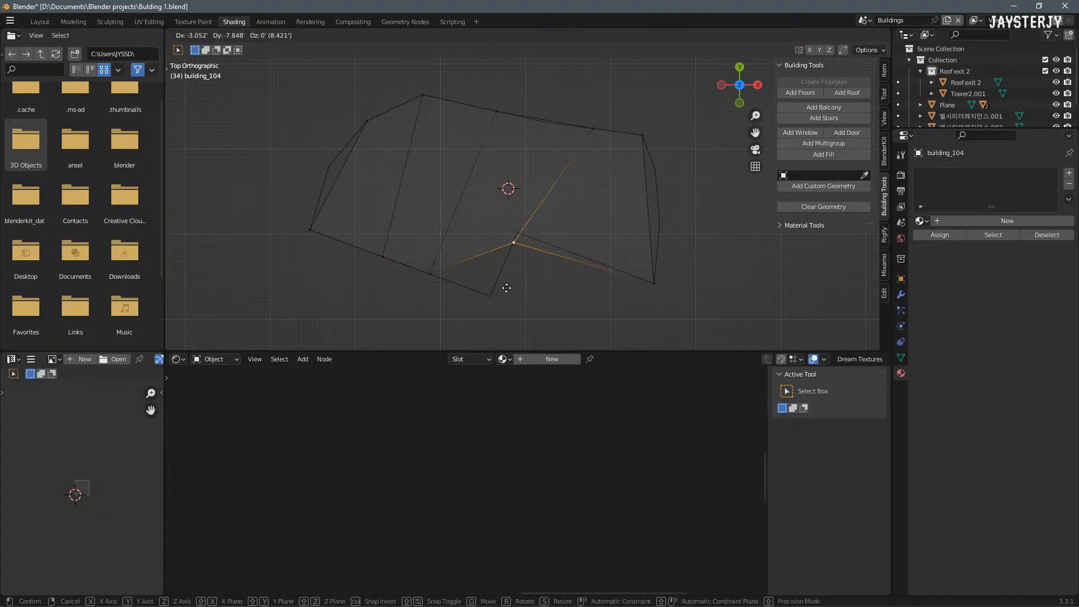
left_click(498, 311)
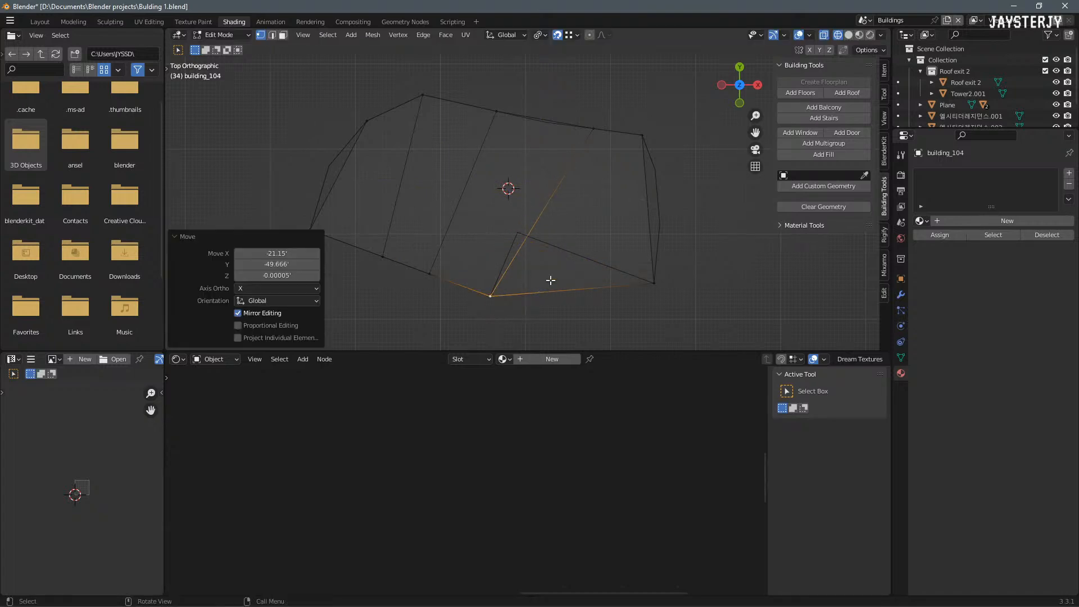
left_click(588, 132)
key("shift+v")
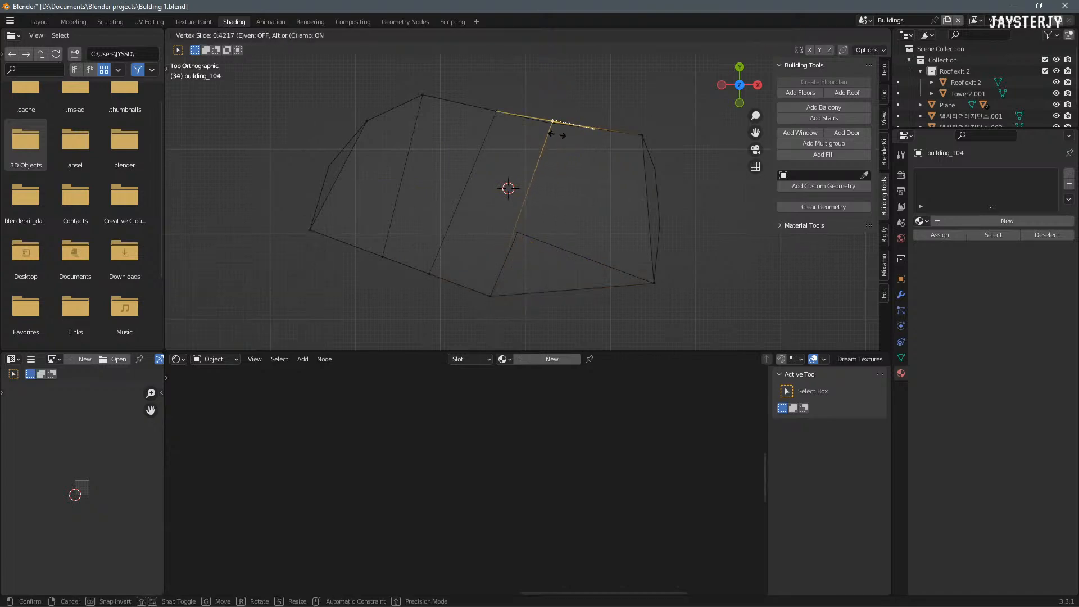
left_click(569, 156)
Step: Add a crosswise loop cut through the floorplan and move its right end vertex 9.2095' in X and -11.488' in Y onto the outline
left_click(654, 280)
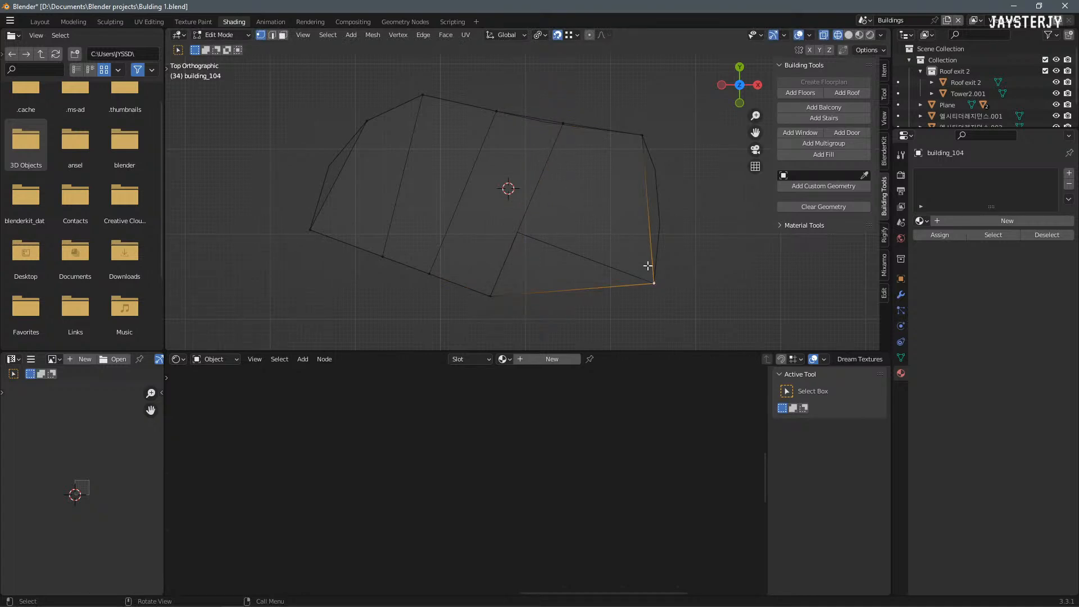
key("ctrl+r")
left_click(645, 214)
left_click(646, 214)
left_click(647, 208)
key("shift+v")
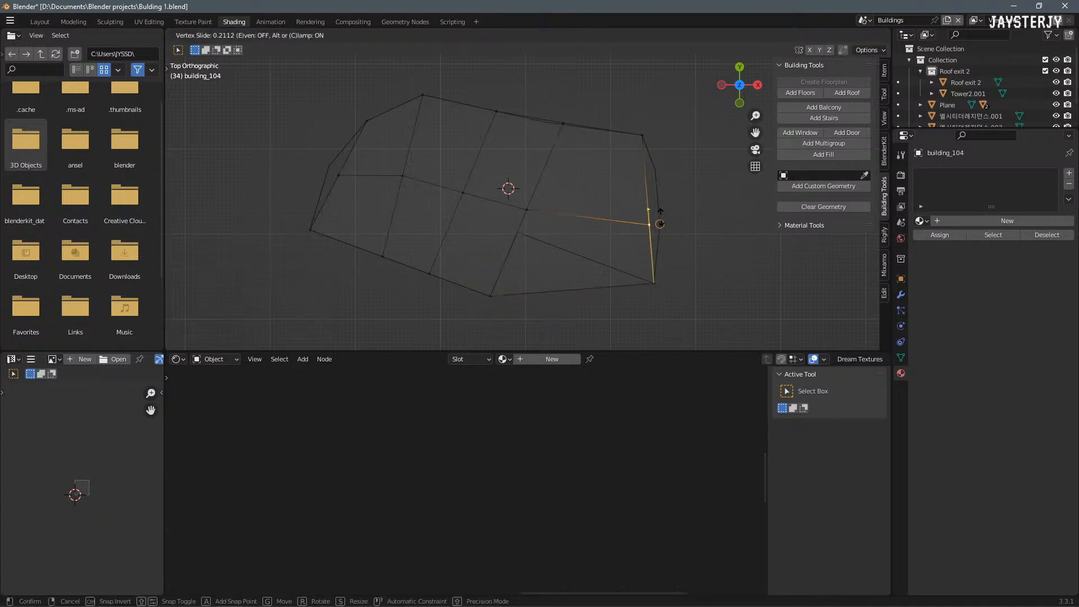
right_click(660, 215)
key("g")
left_click(669, 215)
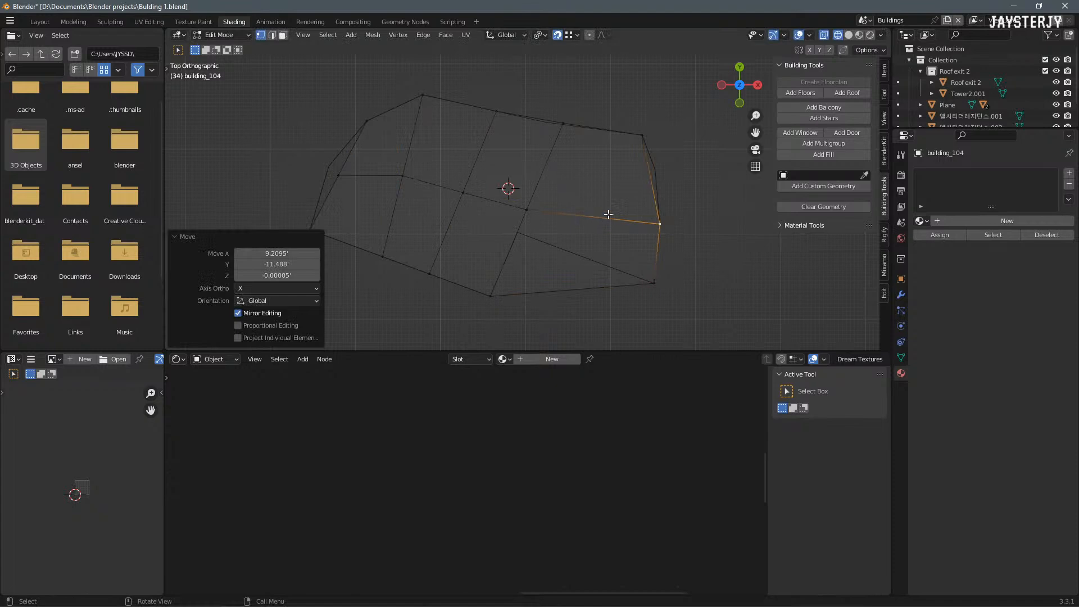
Step: Add a second crosswise loop cut above the first and move its right end vertex 3.2114' in X and 7.7968' in Y
left_click(649, 175)
left_click(647, 173)
left_click(648, 173)
left_click(650, 187)
key("g")
left_click(661, 175)
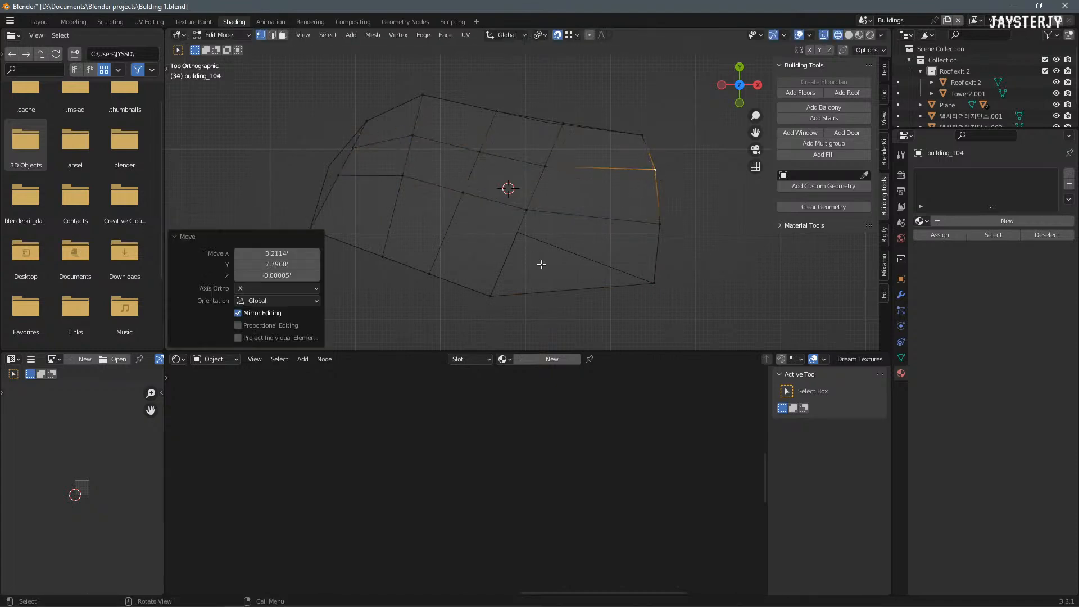
Step: Move the inner vertex above the notch about -7.12' in X and -17.52' in Y onto the notch's inner corner
left_click(525, 218)
key("g")
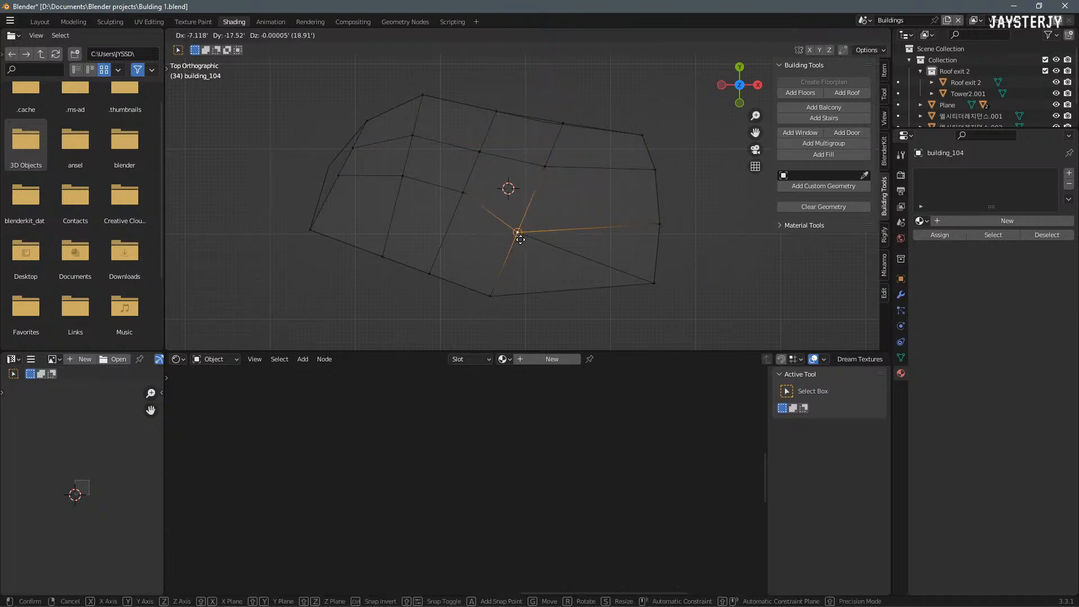
left_click(529, 258)
Step: Delete the floorplan face that covers the notch beside the repositioned inner corner vertex
left_click(540, 270)
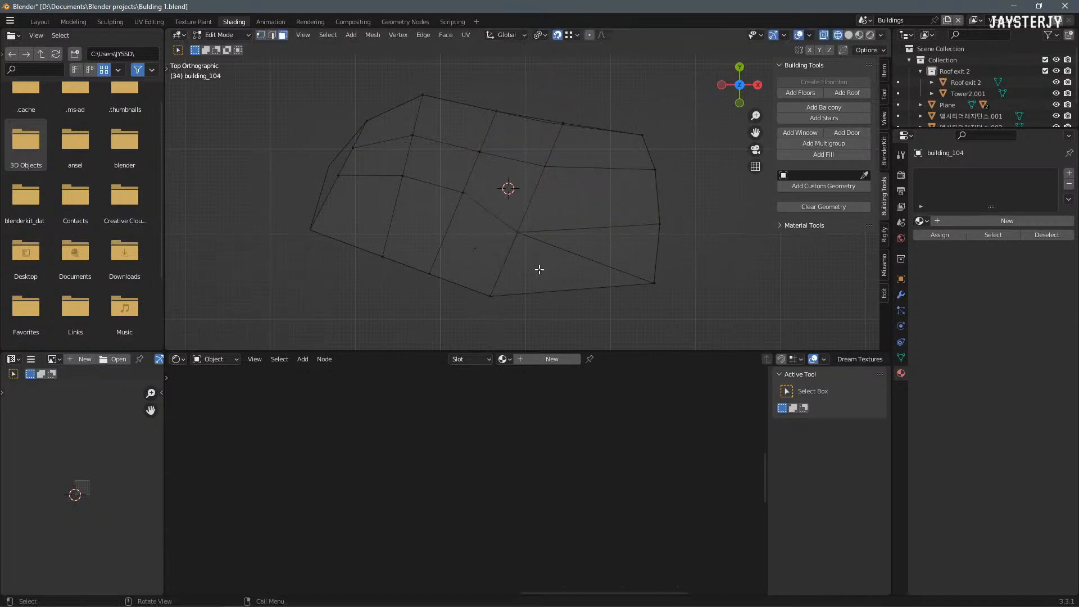
left_click(575, 263)
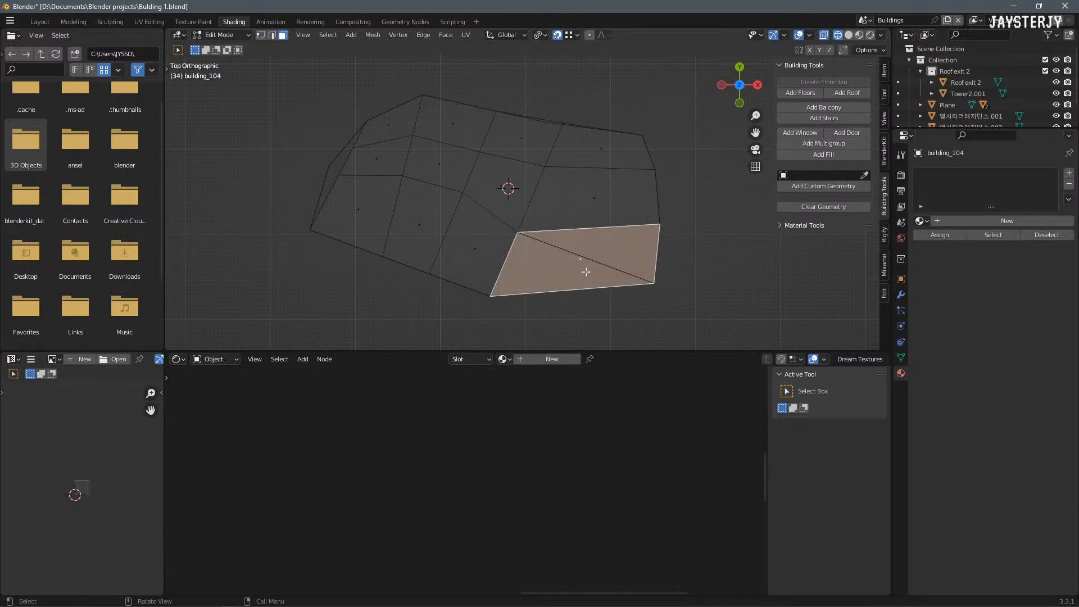
key("x")
left_click(556, 299)
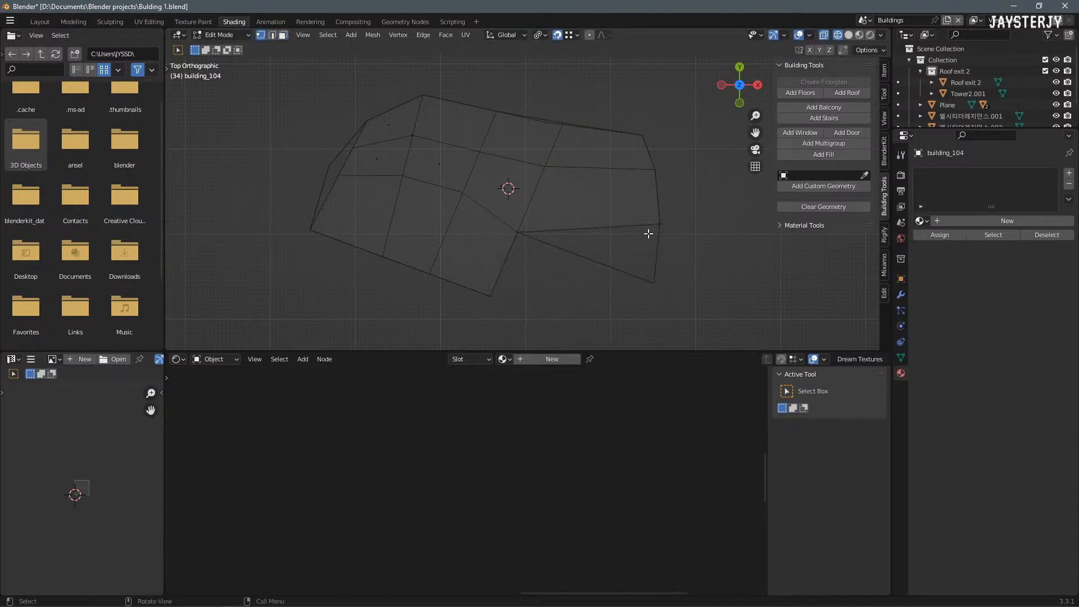
Step: Move the right-edge vertex -4.6065' in X and -46.017' in Y onto the corner below, and pull a new crosswise loop cut's right end outward
key("g")
left_click(649, 288)
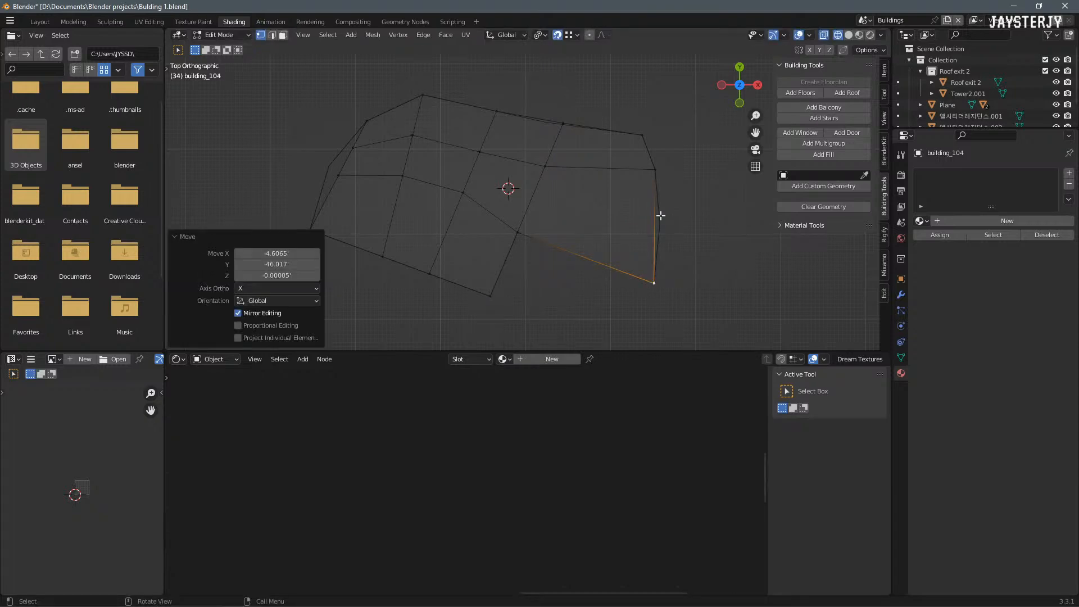
double_click(652, 236)
left_click(652, 228)
key("g")
left_click(667, 231)
Step: Move the lowest of the three loop-end vertices on the left edge about -11.2' in X and -2.119' in Y onto the outline
mouse_move(593, 264)
middle_mouse_down()
mouse_move(511, 233)
mouse_move(496, 202)
mouse_move(534, 277)
mouse_move(594, 268)
middle_mouse_up()
scroll(511, 234, "down", 5)
scroll(595, 268, "up", 5)
key("KP_7")
scroll(592, 268, "up", 5)
left_click(535, 269)
key("g")
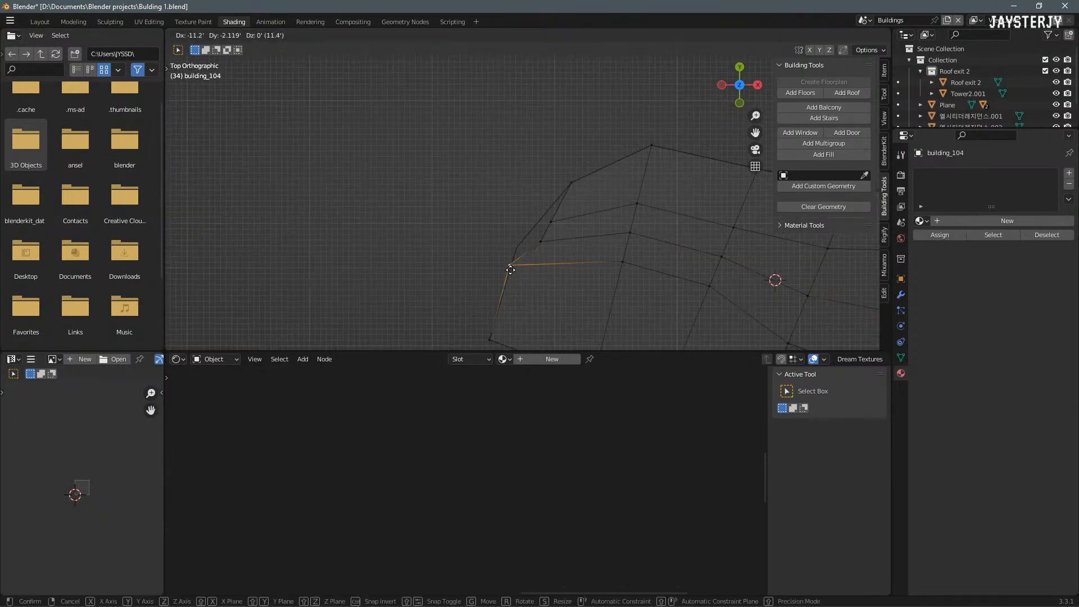
left_click(514, 269)
Step: Shift the two loop-end vertices above it outward onto the curved outline, the upper one by -3.9361' in X and 3.6334' in Y
left_click(543, 241)
key("g")
left_click(519, 234)
left_click(553, 221)
key("g")
left_click(543, 212)
scroll(607, 239, "down", 4)
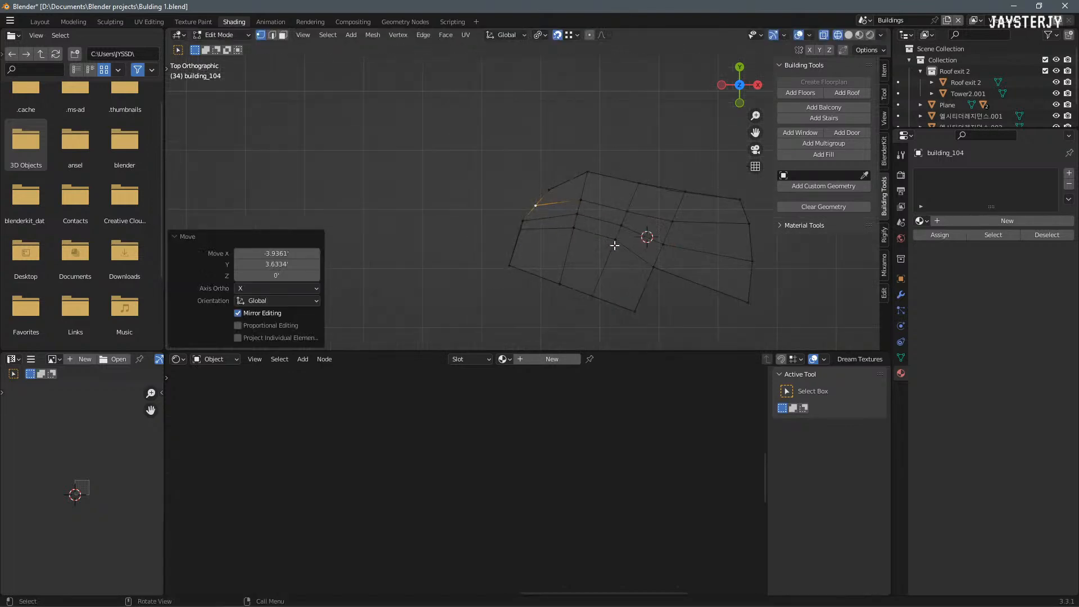
Step: Return to Object Mode, snap the floorplan to the 3D cursor and set its origin to its geometry
key("ctrl+Tab")
left_click(508, 240)
middle_click_drag(514, 236, 474, 167)
key("shift+s")
left_click(516, 122)
middle_click_drag(541, 229, 599, 216)
right_click(599, 216)
mouse_move(598, 268)
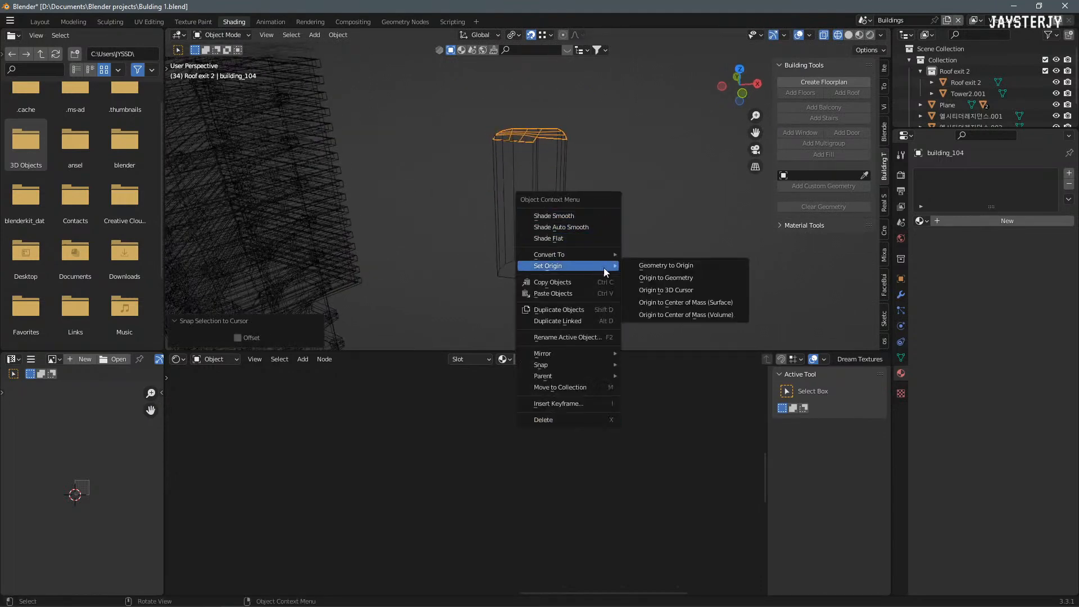
left_click(668, 278)
Step: Move the floorplan straight down along Z to the base of the tower
mouse_move(623, 250)
middle_mouse_down()
mouse_move(600, 305)
mouse_move(457, 148)
mouse_move(585, 231)
mouse_move(508, 240)
mouse_move(588, 237)
middle_mouse_up()
key("g")
key("z")
left_click(561, 268)
key("Tab")
key("Tab")
key("a")
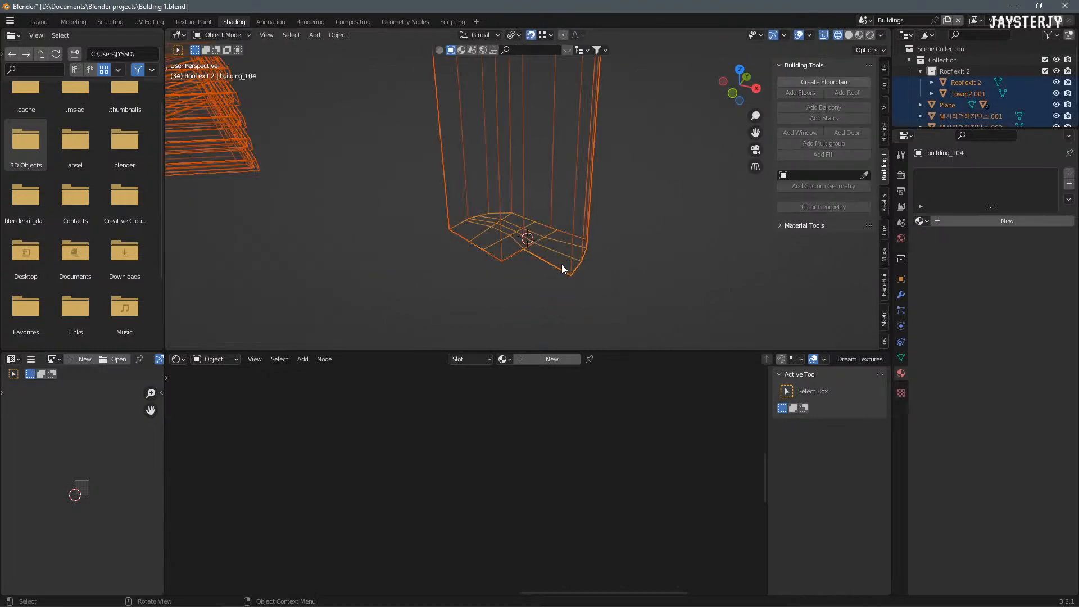
left_click(562, 268)
Step: Add floors to the entire floorplan in Edit Mode with a floor count of 8
key("Tab")
key("a")
left_click(814, 92)
middle_click_drag(643, 176, 584, 175)
middle_click_drag(585, 175, 572, 266, "shift")
key("shift+z")
middle_click_drag(664, 265, 809, 174)
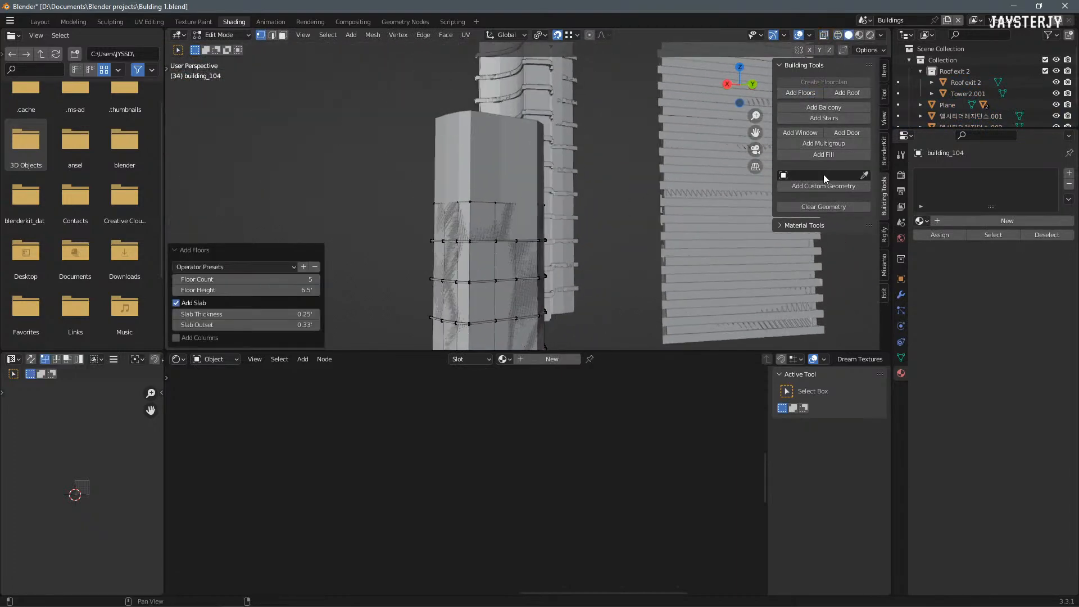
left_click(317, 280)
left_click(317, 279)
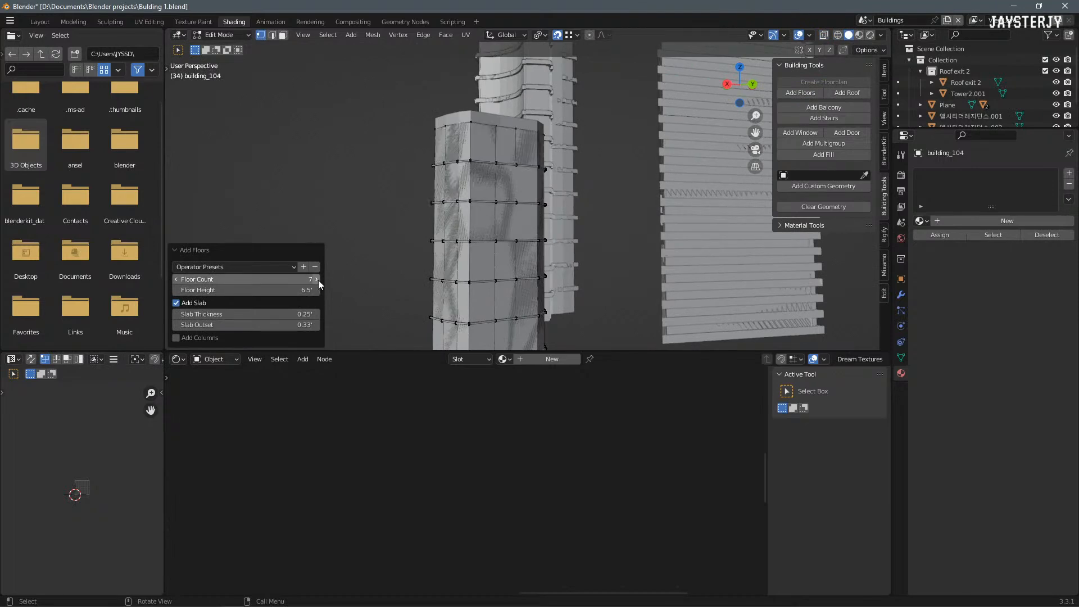
left_click(317, 279)
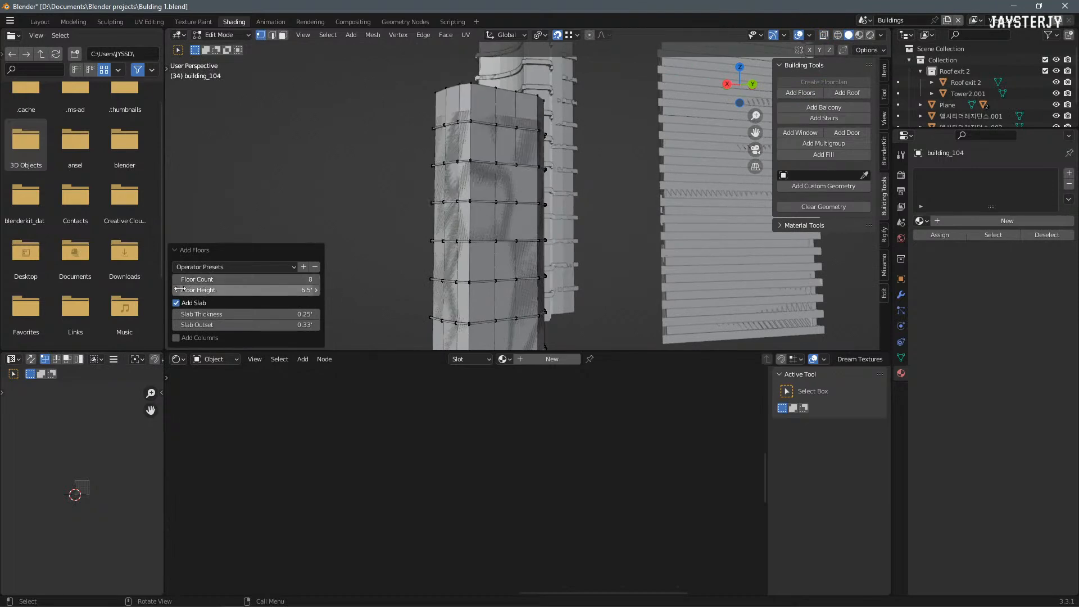
Step: Select all of the floor geometry and show the viewport in Material Preview shading
middle_click_drag(470, 275, 560, 306)
key("a")
middle_click_drag(590, 244, 525, 269)
key("z")
left_click(539, 341)
Step: Try scaling the floor geometry uniformly to 0.985 and shifting it along Z to fit the tower
middle_click_drag(536, 329, 558, 274)
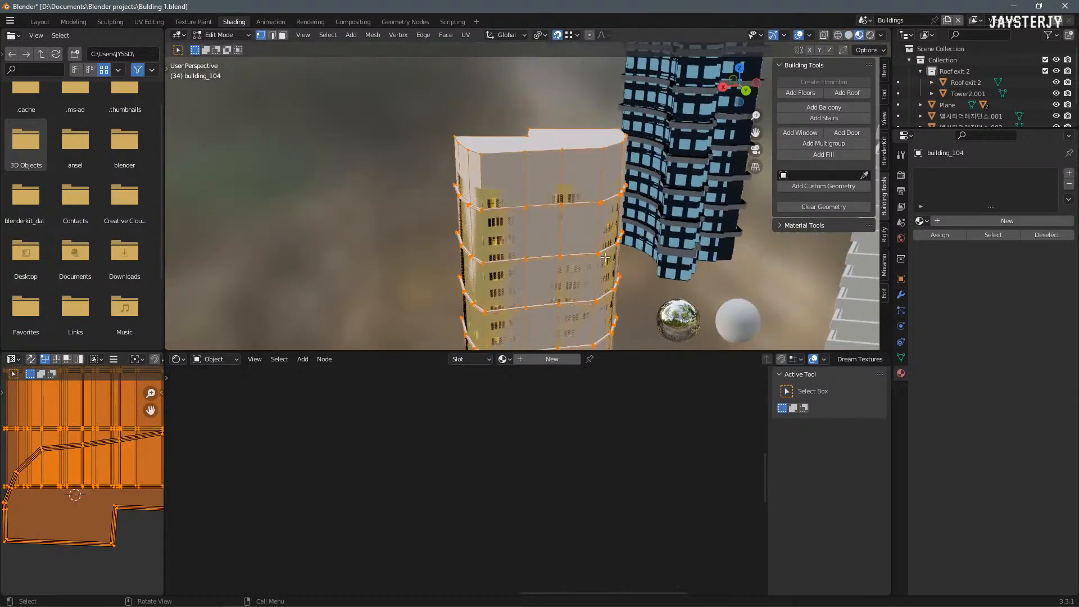
key("s")
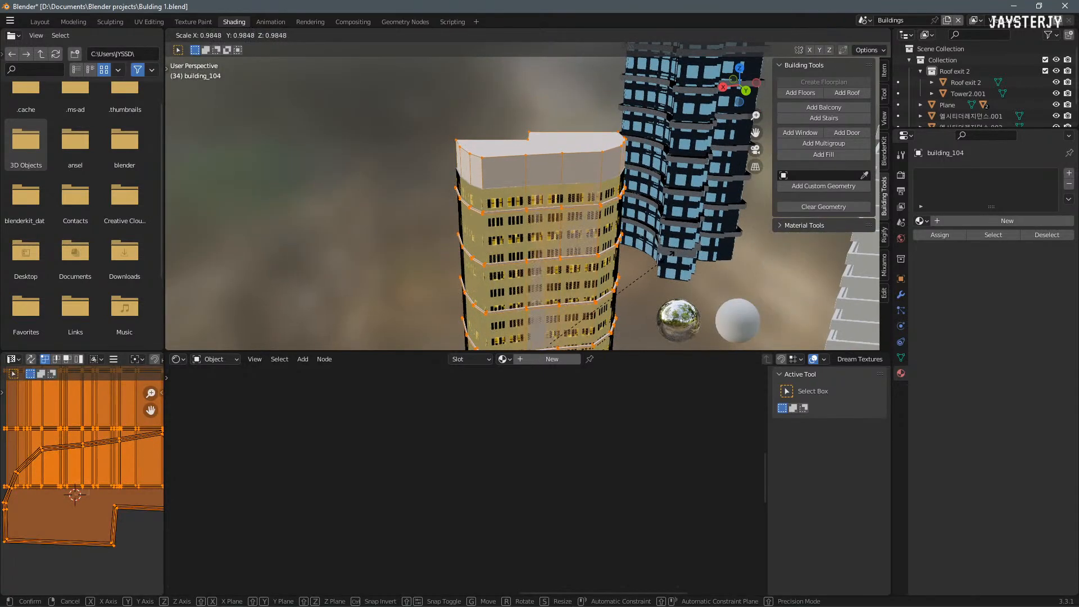
left_click(672, 254)
mouse_move(635, 225)
middle_mouse_down()
mouse_move(578, 199)
mouse_move(561, 169)
mouse_move(669, 213)
mouse_move(642, 209)
middle_mouse_up()
key("g")
key("z")
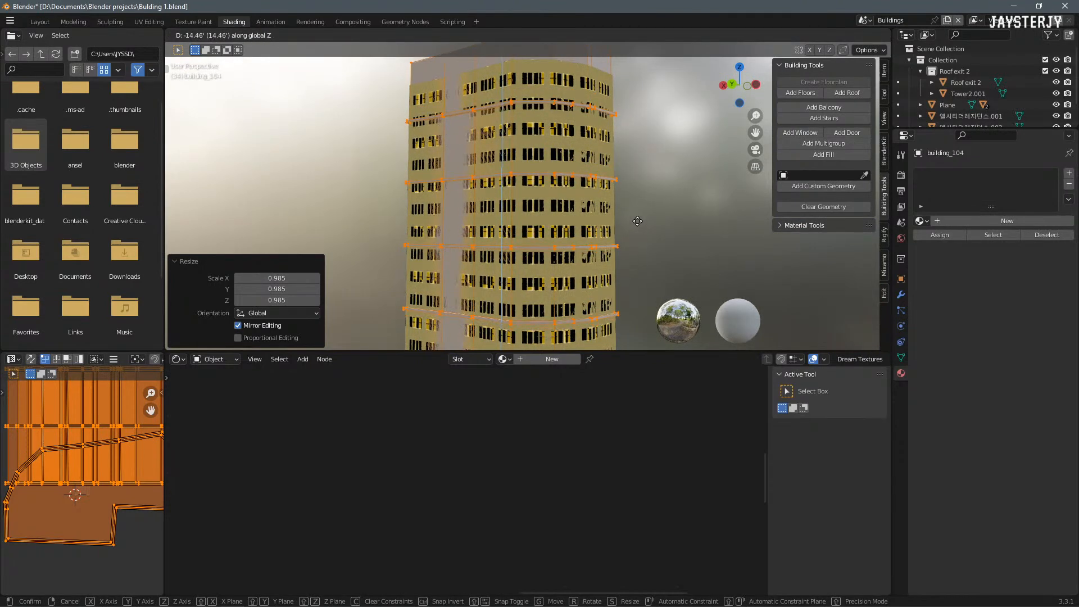
right_click(631, 266)
Step: Undo the scaling and the added floors, going back to the flat floorplan
middle_click_drag(593, 264, 607, 149, "shift")
scroll(607, 148, "down", 6)
middle_click_drag(587, 220, 576, 201, "shift")
scroll(576, 201, "up", 4)
key("ctrl+z")
key("ctrl+z")
key("ctrl+z")
key("ctrl+z")
key("ctrl+z")
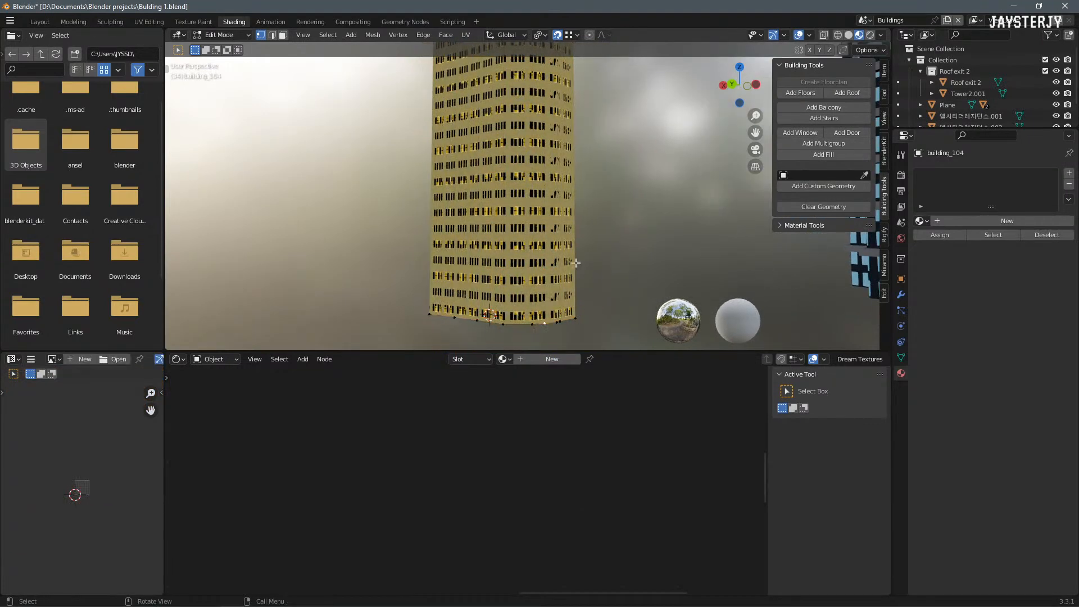
Step: Select the entire floorplan at the tower's base and restore Material Preview shading
key("shift+z")
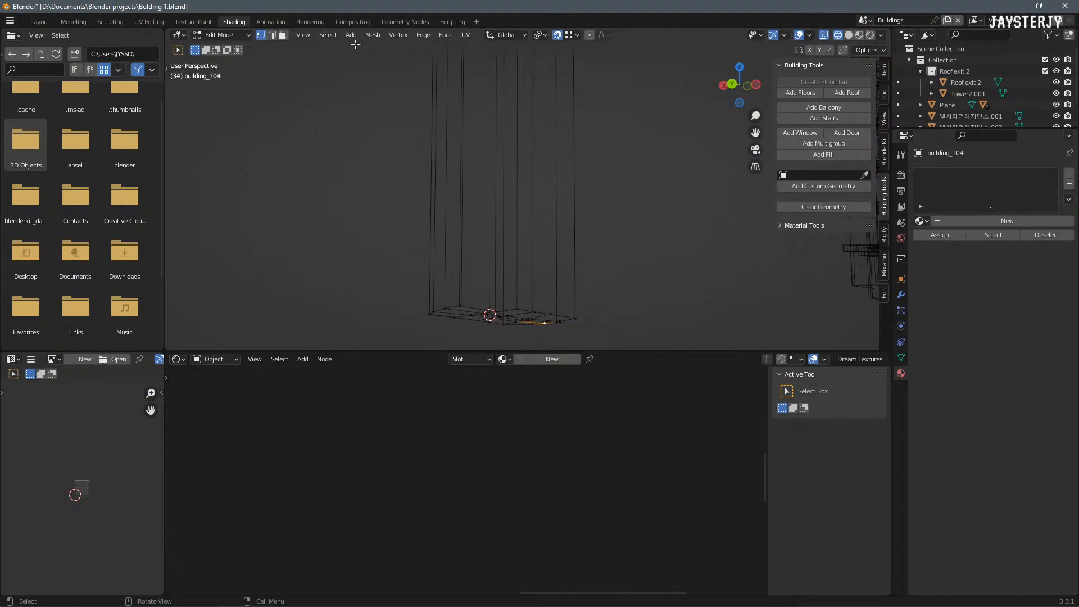
left_click(8, 21)
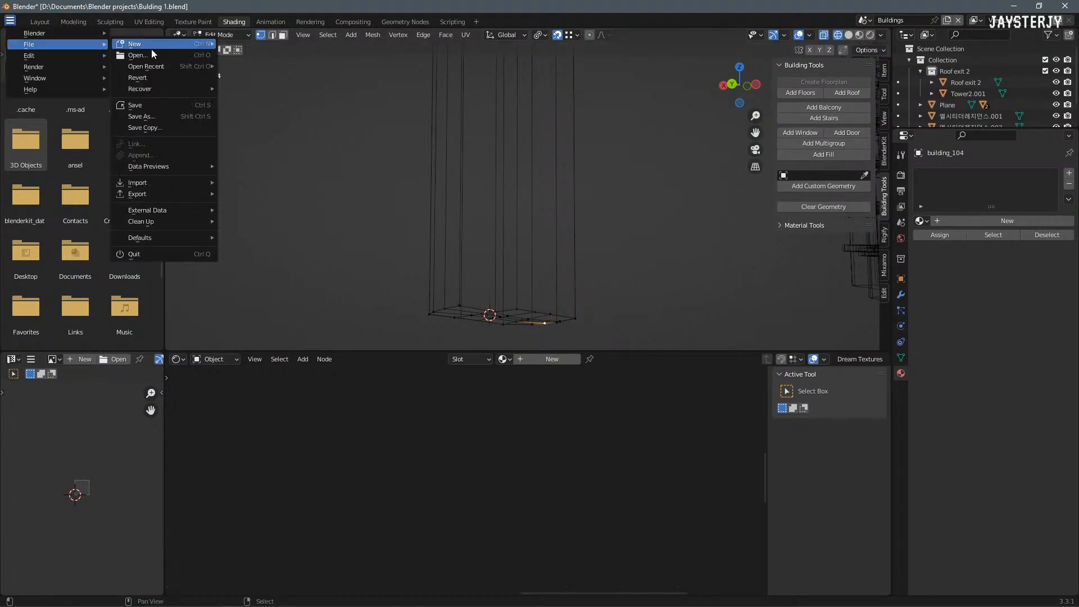
key("f")
middle_click_drag(307, 106, 643, 152)
key("shift+z")
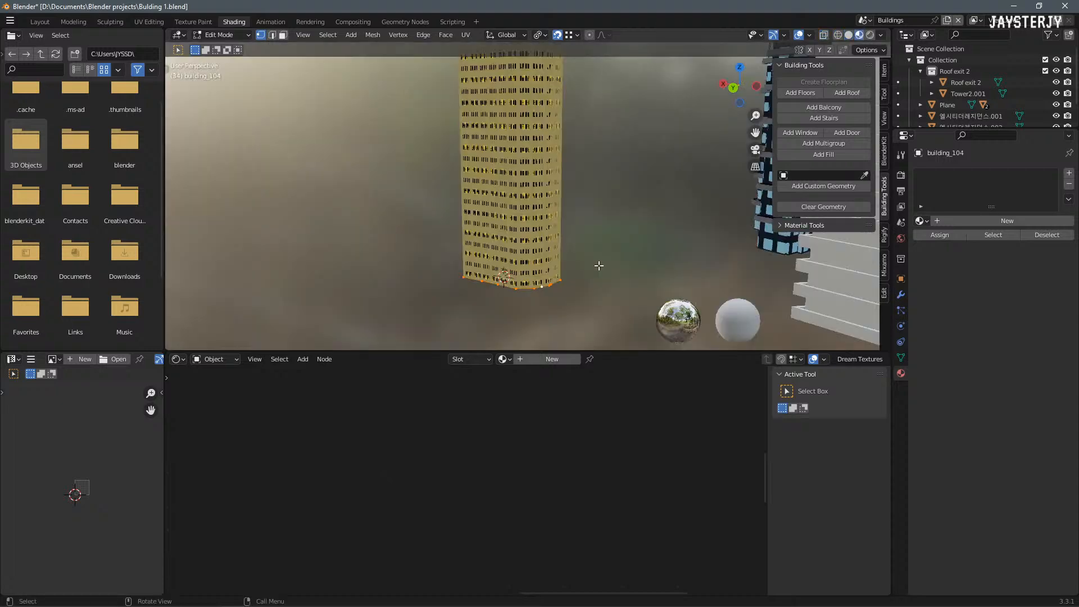
Step: Try adding eight slabbed floors to the floorplan with a reduced floor height
left_click(800, 93)
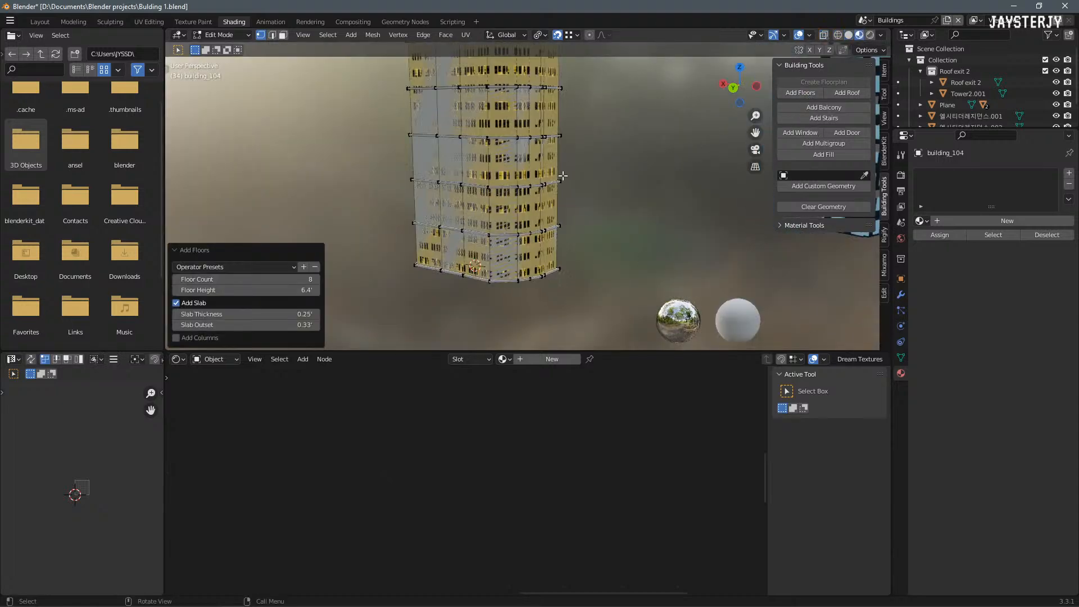
scroll(568, 135, "up", 6)
scroll(572, 102, "up", 1)
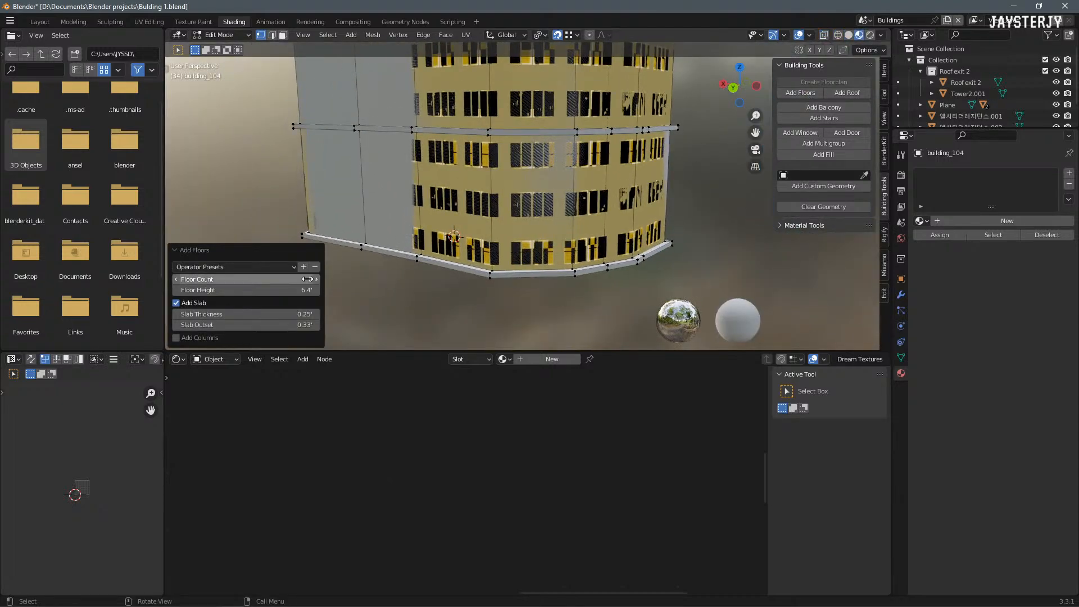
left_click_drag(247, 290, 212, 290)
key("ctrl+z")
Step: Add eight slabbed floors to the floorplan with a floor height of 6.5'
scroll(625, 202, "down", 8)
middle_click_drag(603, 204, 595, 241, "shift")
scroll(596, 241, "up", 3)
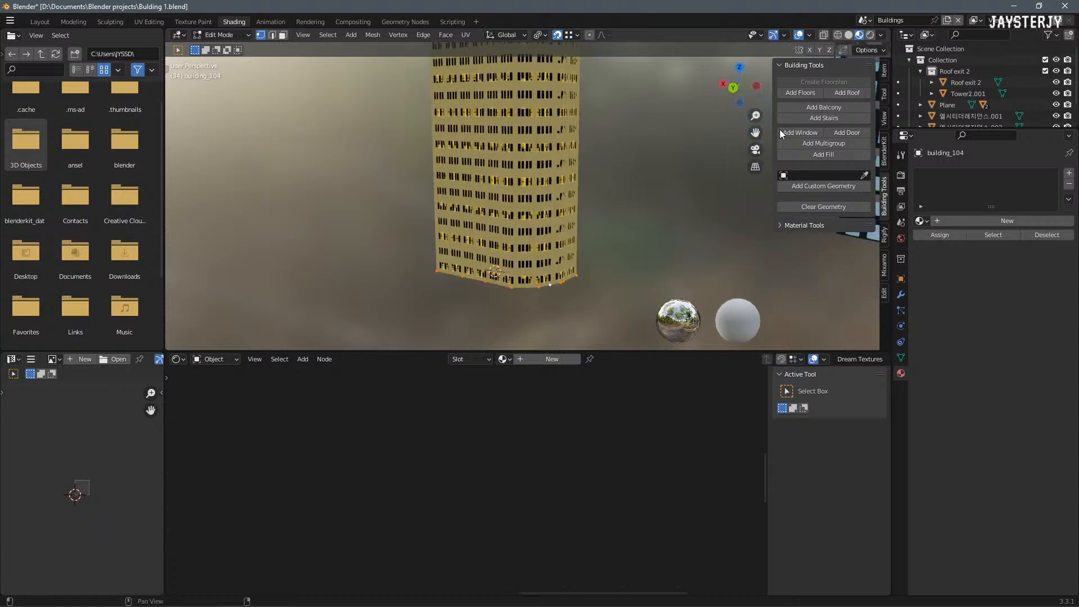
left_click(800, 93)
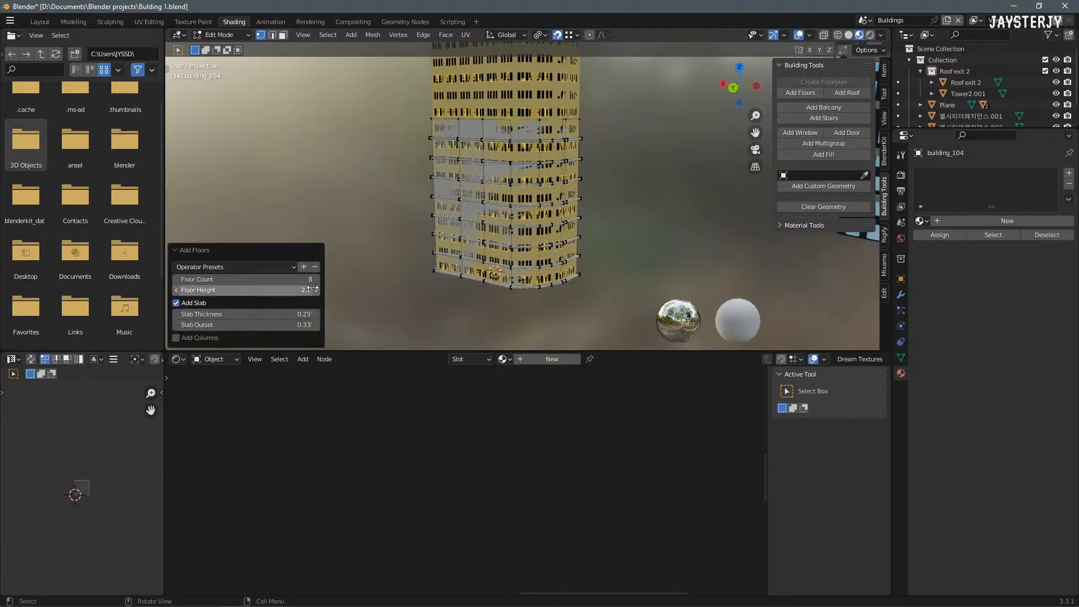
left_click_drag(247, 289, 300, 290)
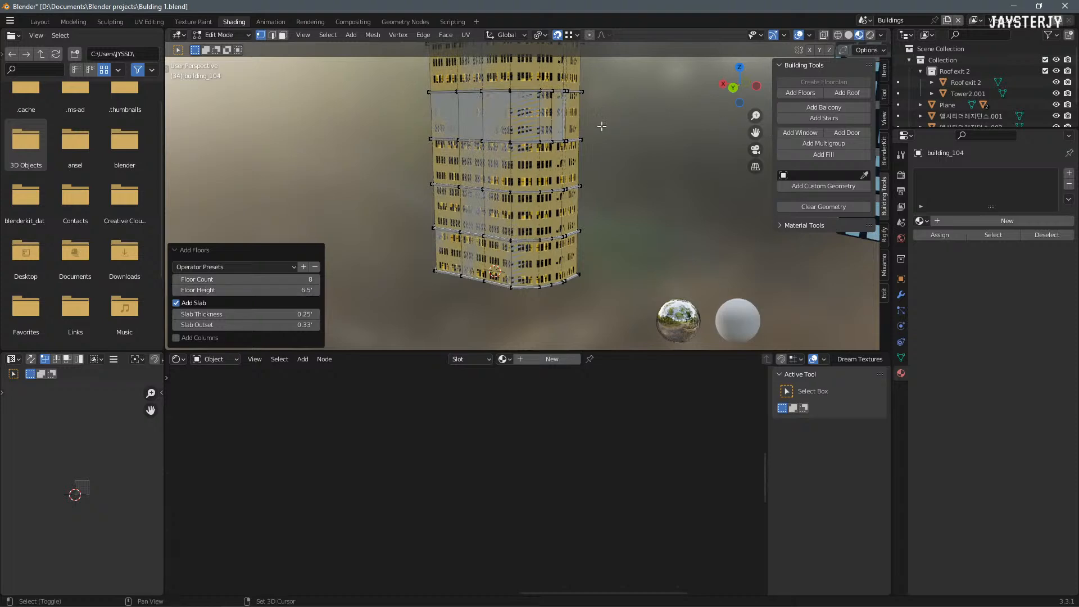
scroll(589, 254, "down", 3)
scroll(589, 254, "up", 3)
scroll(595, 153, "down", 2)
Step: Switch to Object Mode, select Tower2.001 and bring up the Mapping node of its Toon Building 2 material
key("Tab")
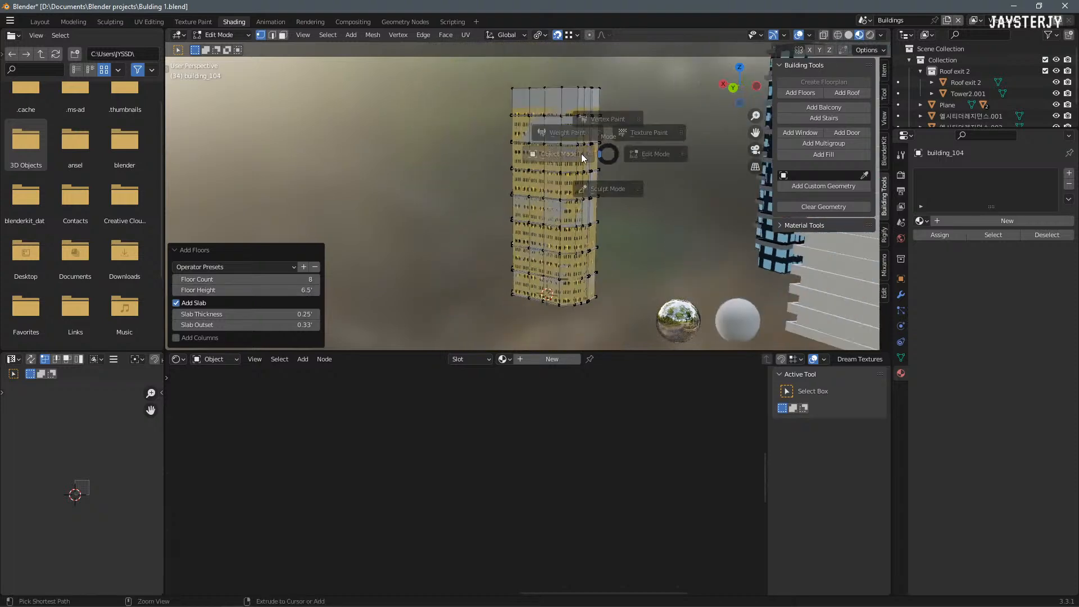
left_click(580, 157)
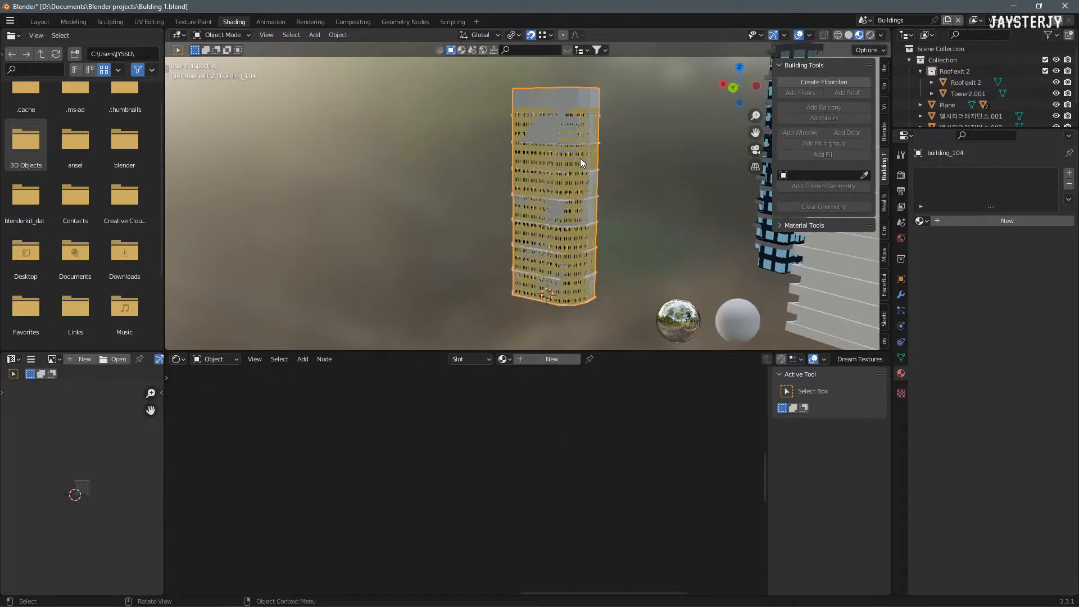
scroll(373, 417, "down", 8)
middle_click_drag(419, 430, 195, 511)
scroll(200, 512, "down", 2)
middle_click_drag(360, 448, 493, 447)
scroll(493, 447, "up", 1)
middle_click_drag(402, 486, 530, 426)
scroll(498, 446, "up", 11)
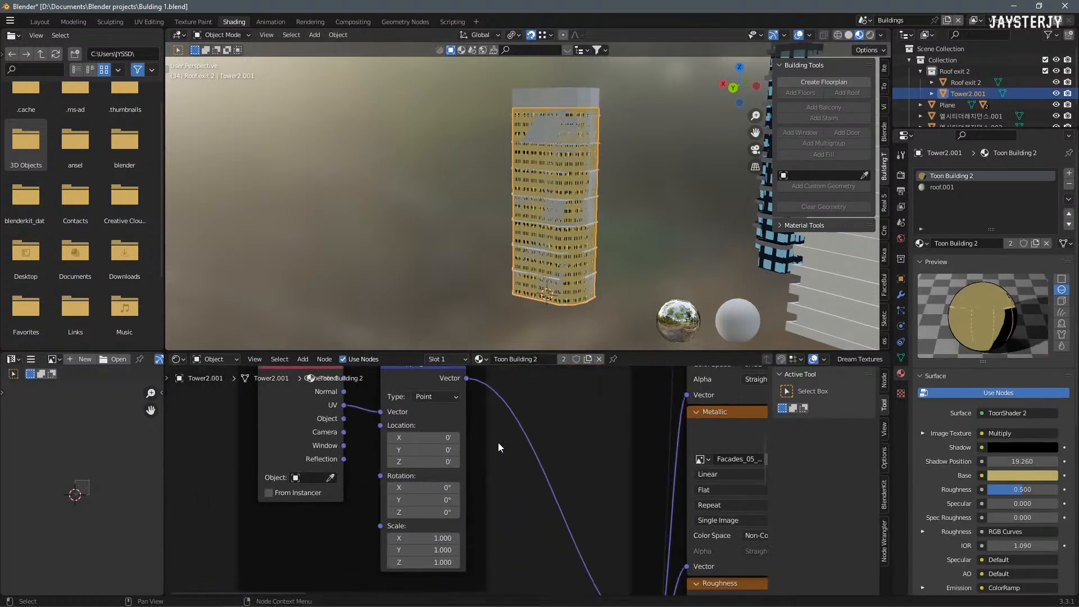
scroll(549, 243, "up", 7)
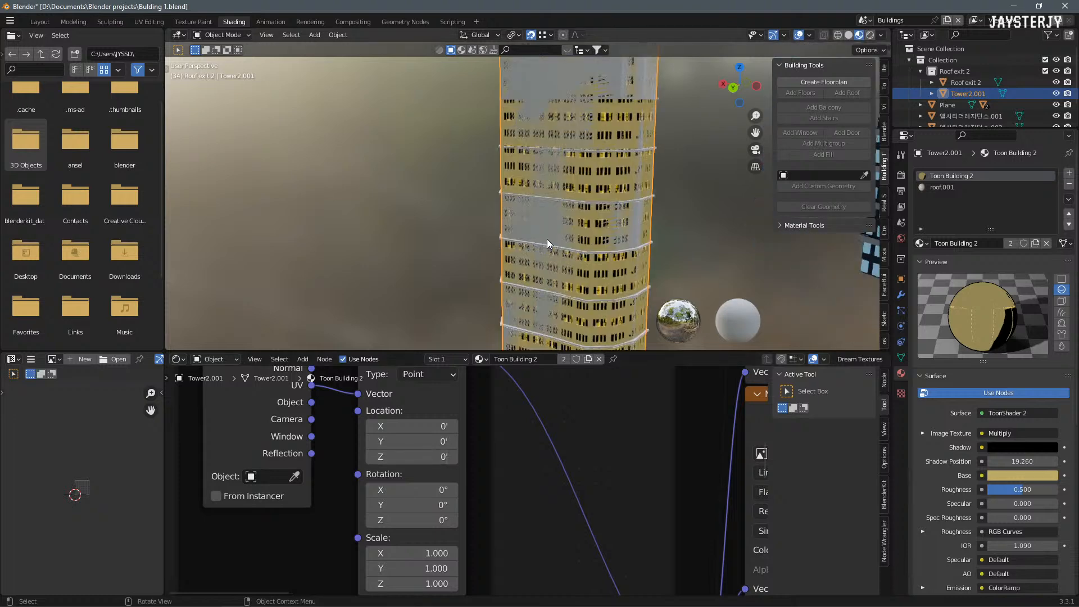
Step: Try shifting the Mapping node's Y location, and set its X, Y and Z scale to 0.580
middle_click_drag(537, 258, 441, 285, "shift")
mouse_move(412, 442)
left_mouse_down()
mouse_move(447, 441)
mouse_move(400, 442)
left_mouse_up()
key("ctrl+z")
middle_click_drag(538, 302, 490, 268, "shift")
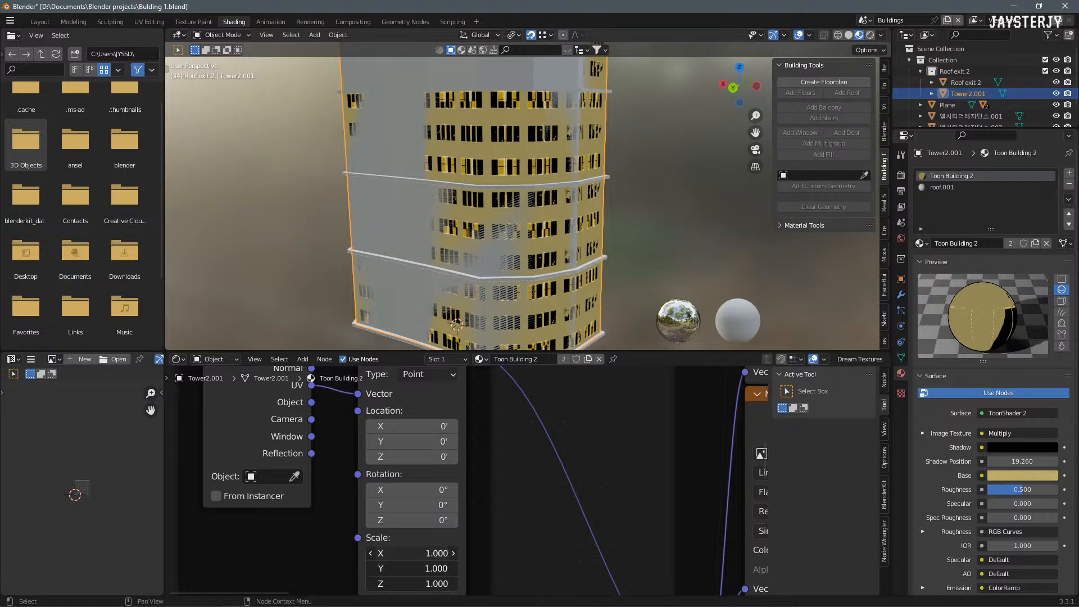
left_click_drag(412, 583, 385, 584)
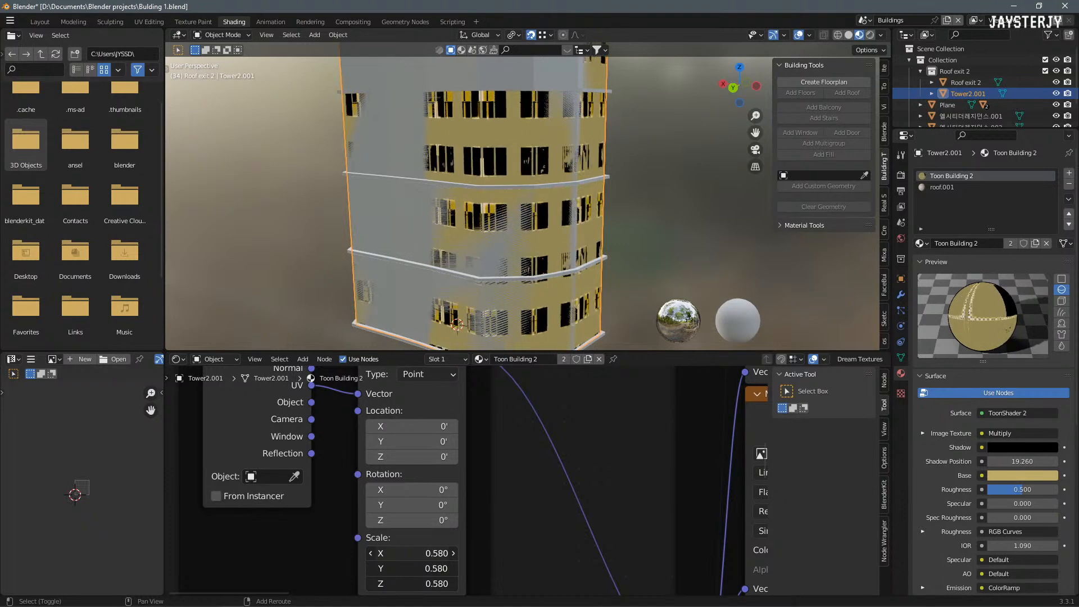
Step: Examine how the window rows line up with the floor slabs from the tower's top down to its base
scroll(585, 235, "down", 4)
scroll(585, 231, "down", 2)
middle_click_drag(548, 174, 529, 261, "shift")
scroll(528, 261, "up", 7)
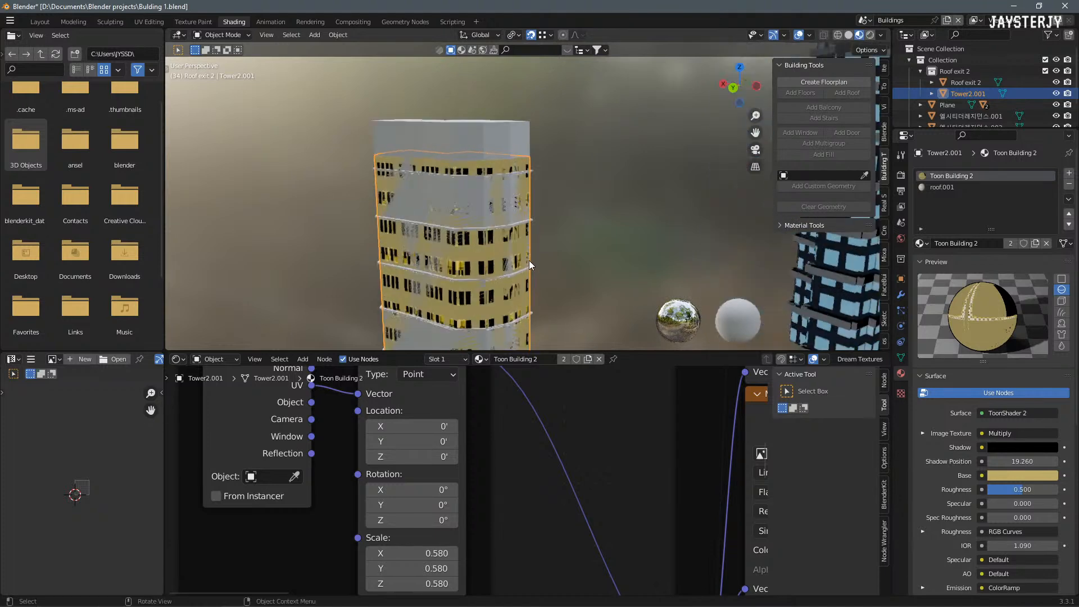
mouse_move(453, 253)
middle_mouse_down("shift")
mouse_move(517, 315)
mouse_move(503, 93)
middle_mouse_up("shift")
middle_click_drag(487, 281, 478, 157, "shift")
middle_click_drag(479, 248, 472, 127, "shift")
middle_click_drag(471, 189, 467, 126, "shift")
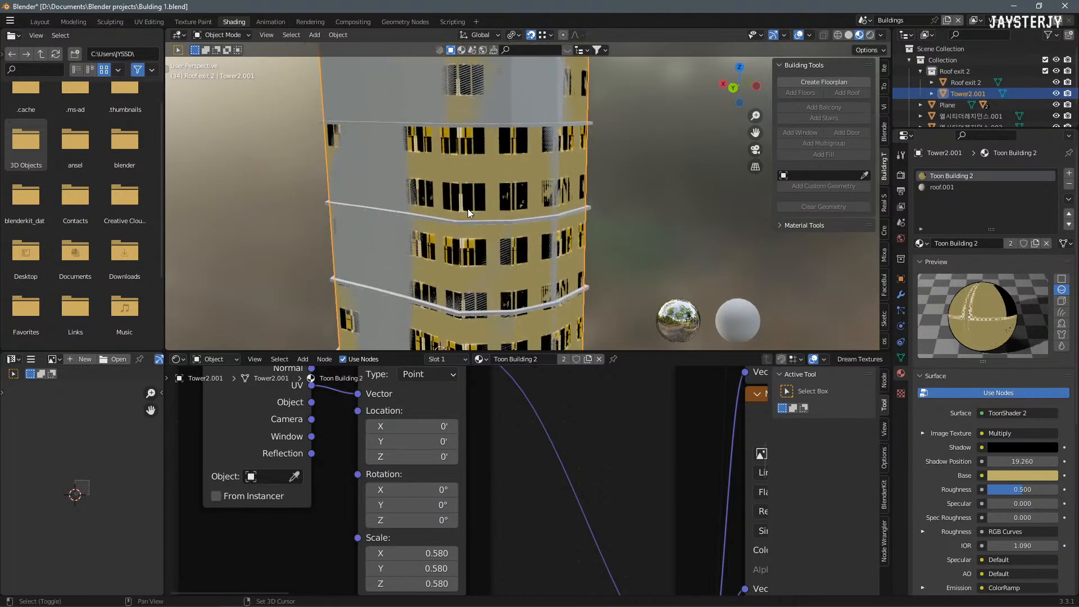
middle_click_drag(469, 245, 465, 173, "shift")
scroll(465, 173, "down", 1)
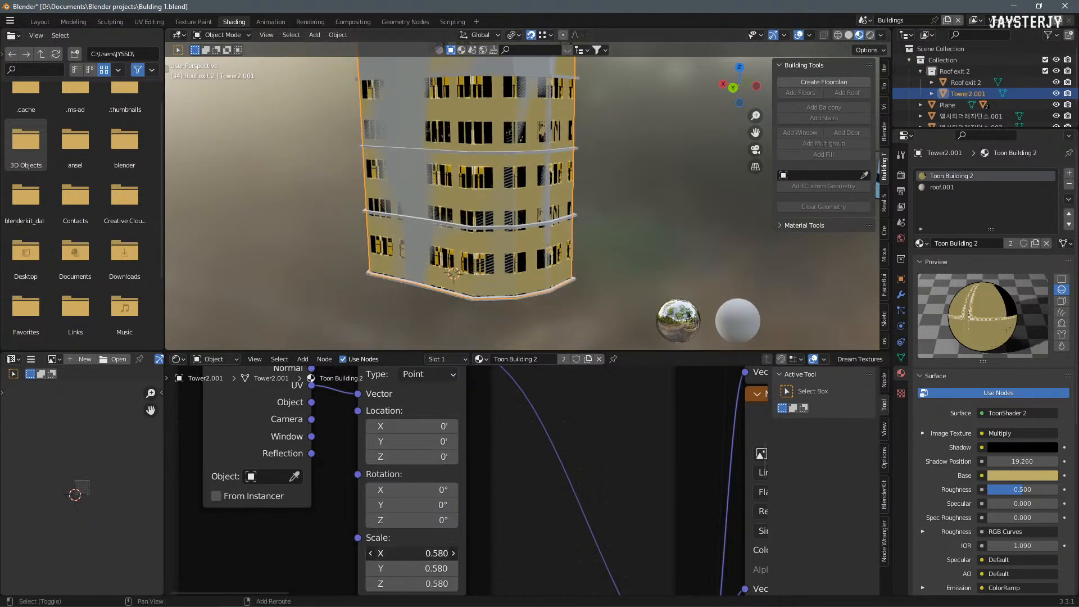
Step: Set the Mapping node's scale to 0.620 on all axes and its Y location to 1.03'
mouse_move(412, 553)
left_mouse_down()
mouse_move(390, 553)
mouse_move(416, 554)
left_mouse_up()
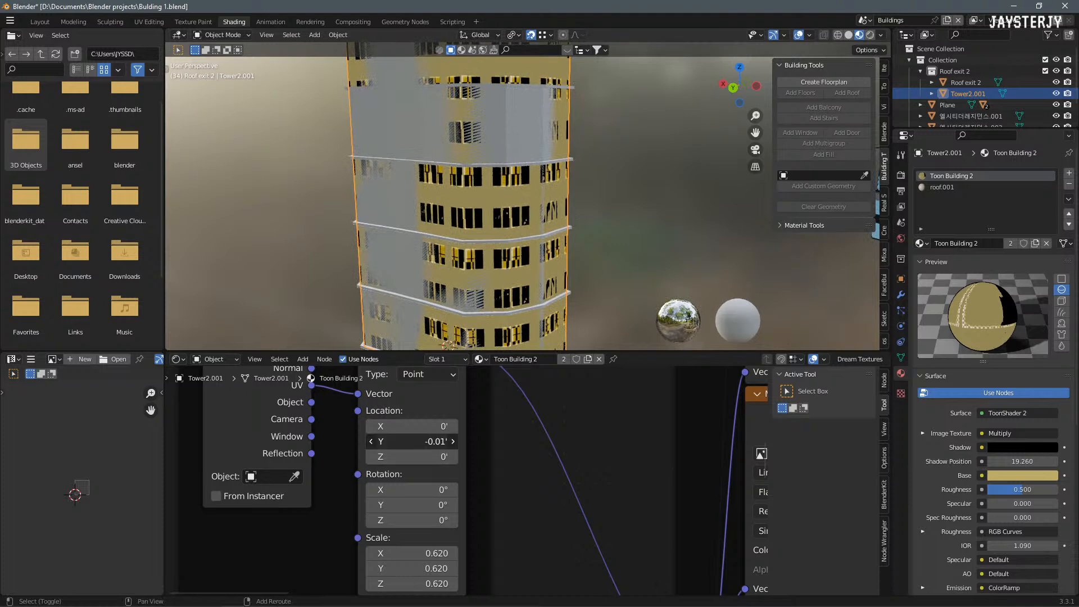
mouse_move(411, 442)
left_mouse_down()
mouse_move(439, 441)
mouse_move(418, 441)
left_mouse_up()
scroll(521, 116, "down", 4)
middle_click_drag(521, 116, 509, 225, "shift")
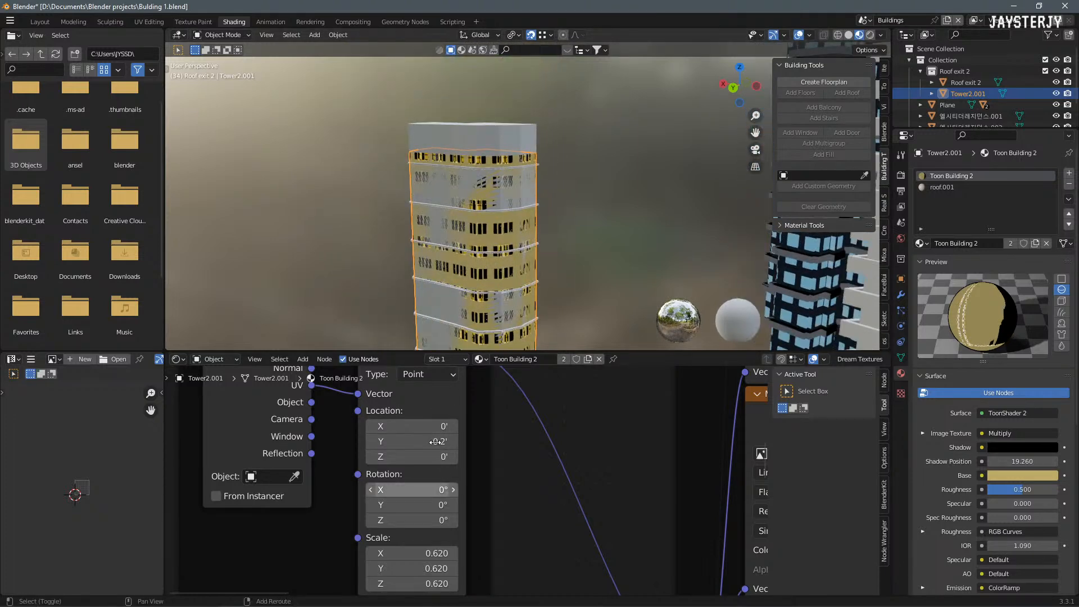
left_click_drag(413, 441, 430, 441)
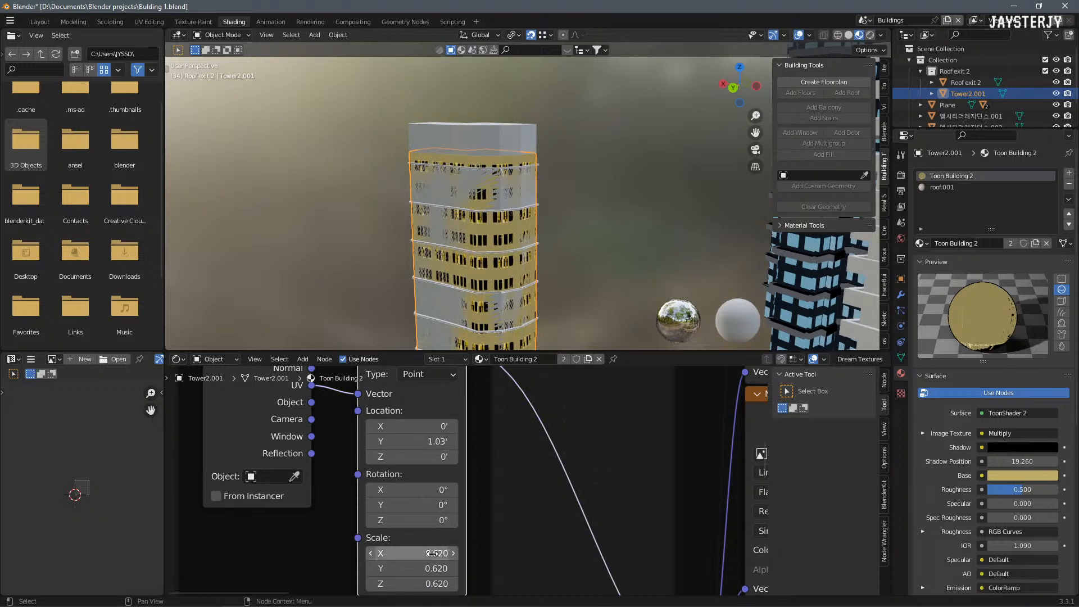
Step: Set the Mapping node's scale to 0.650 on all axes and its Y location to 0.66'
left_click_drag(413, 553, 436, 553)
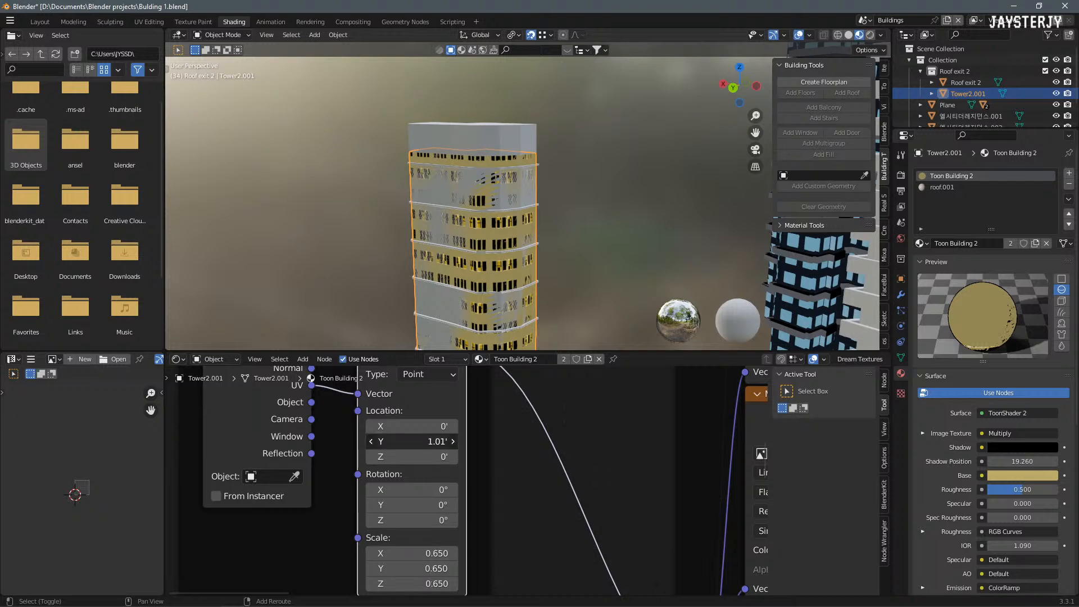
left_click_drag(413, 441, 401, 441)
middle_click_drag(554, 230, 638, 211)
scroll(552, 107, "up", 3)
Step: Select the floor-slab object building_104 and scale it to about 0.964 in X and Y only
left_click(583, 130)
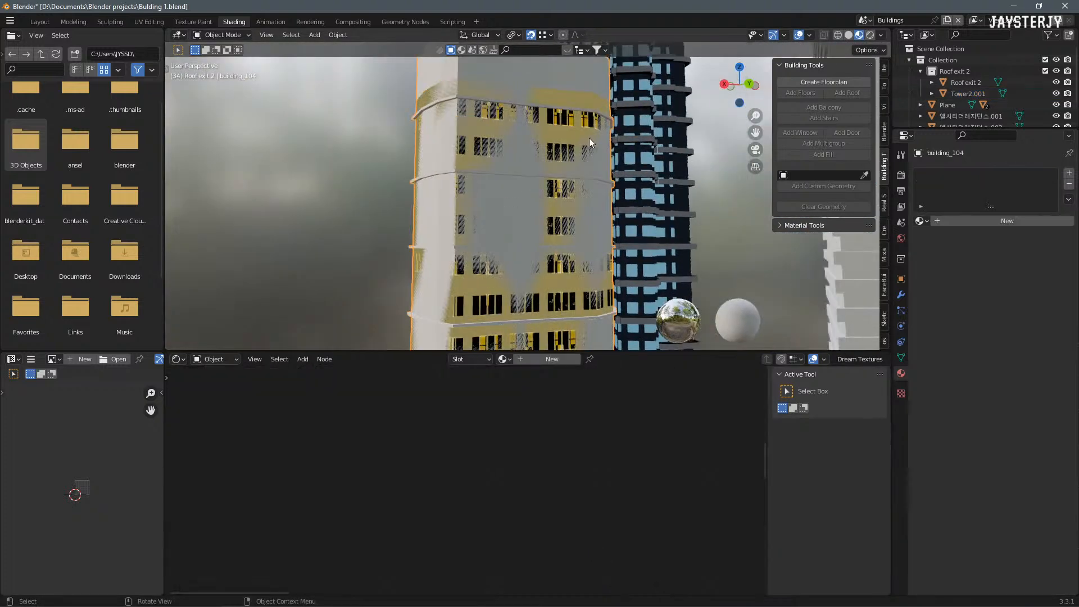
scroll(618, 169, "down", 3)
key("s")
key("shift+z")
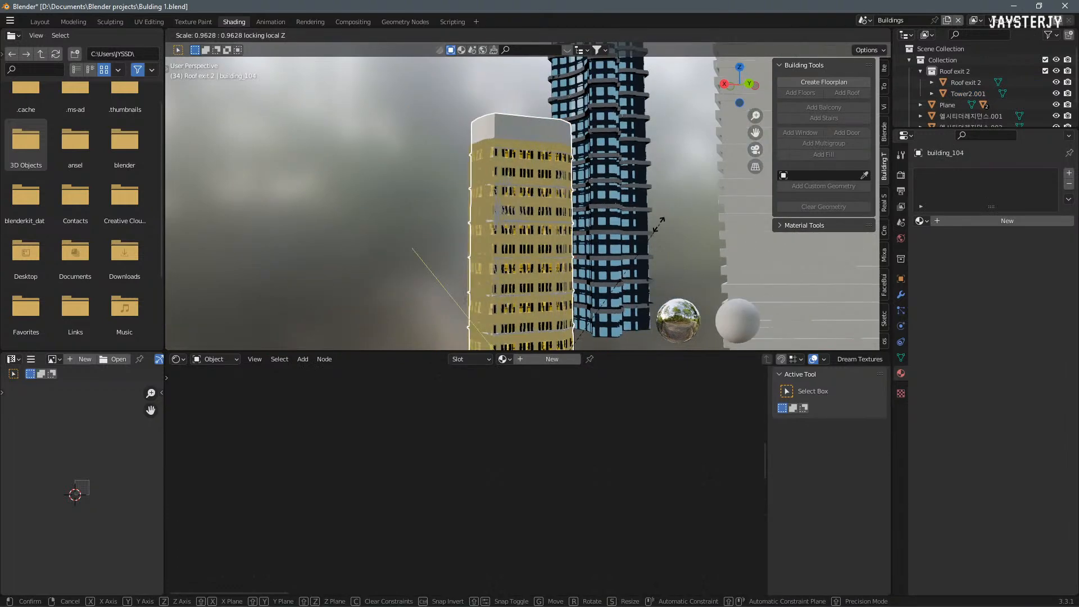
left_click(657, 225)
middle_click_drag(603, 231, 579, 228)
key("s")
key("shift+z")
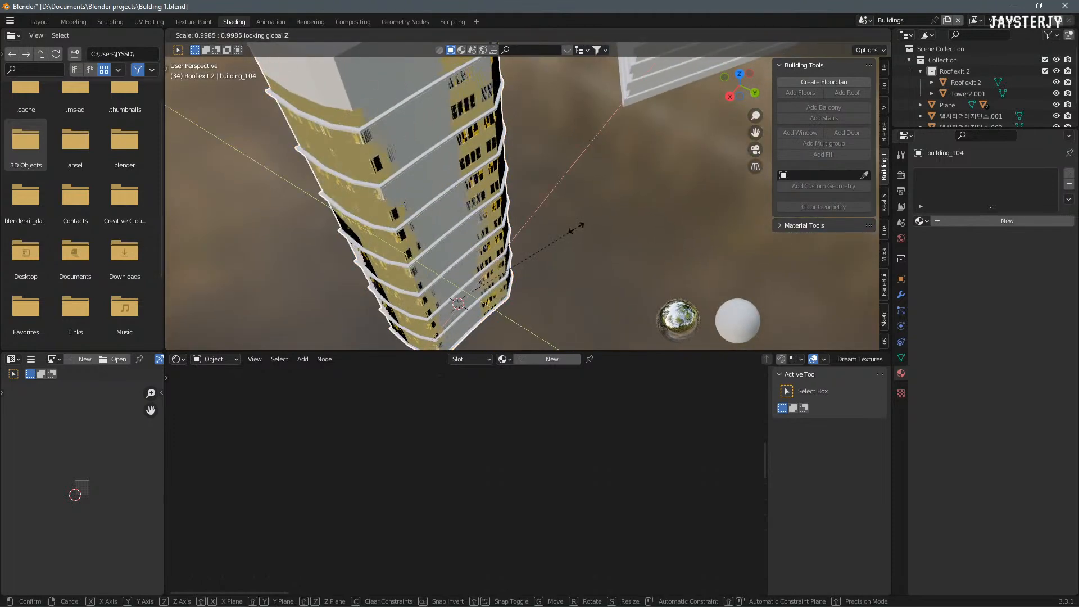
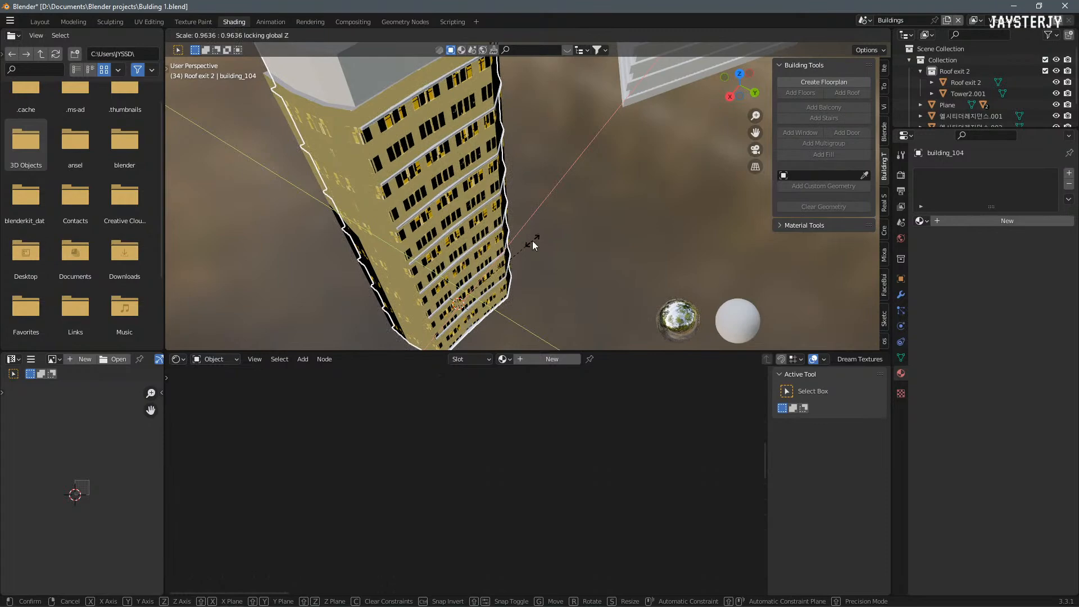
left_click(533, 245)
Step: Reselect only building_104 and scale it again to about 0.979 in X and Y, excluding Z
middle_click_drag(513, 200, 561, 178)
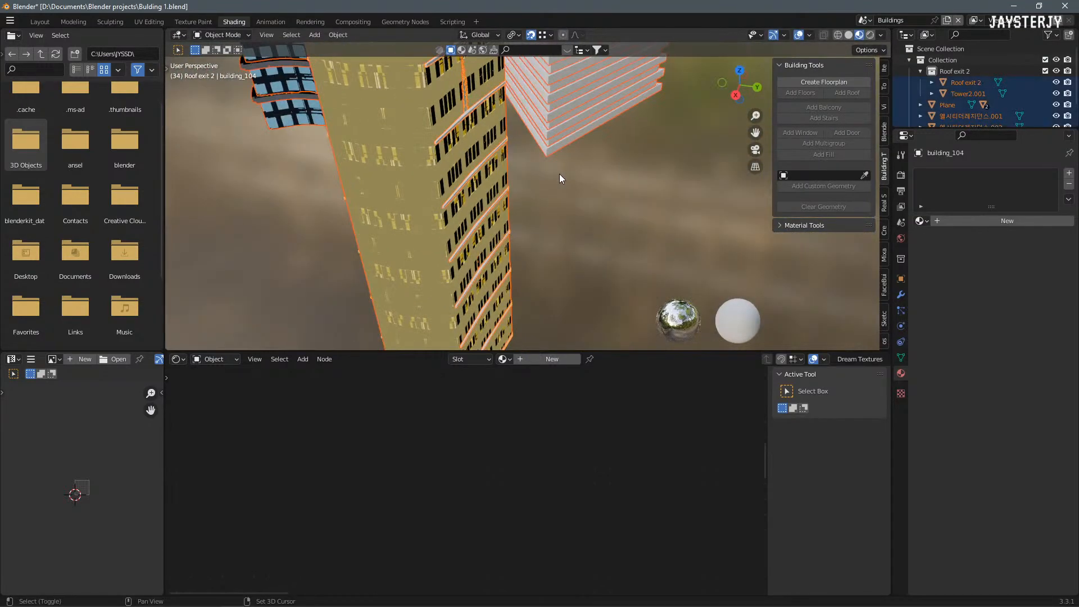
left_click(477, 188)
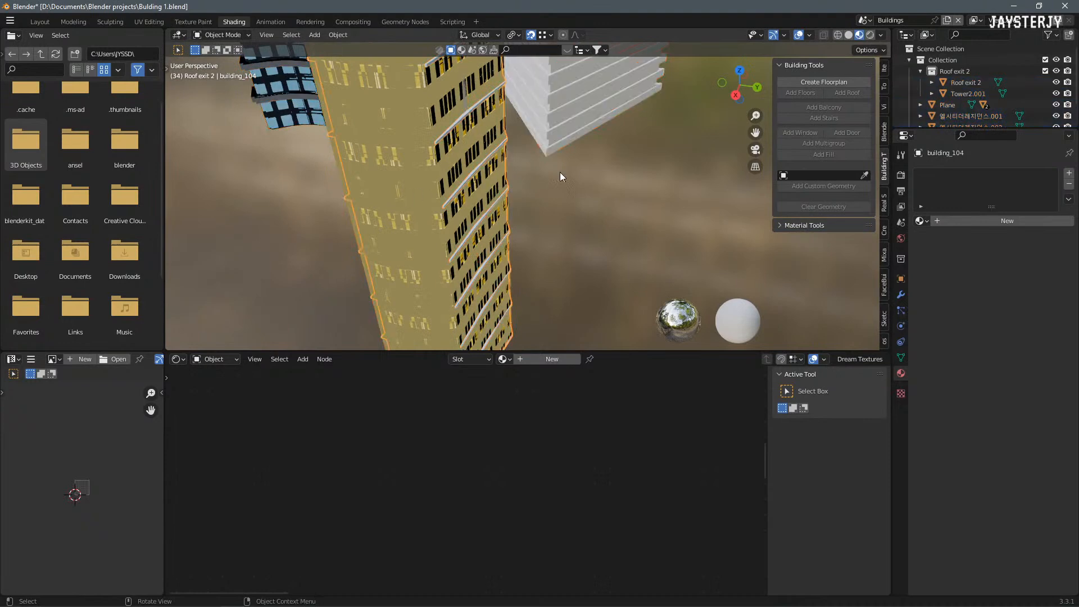
left_click(490, 212)
left_click(492, 214)
left_click(505, 225)
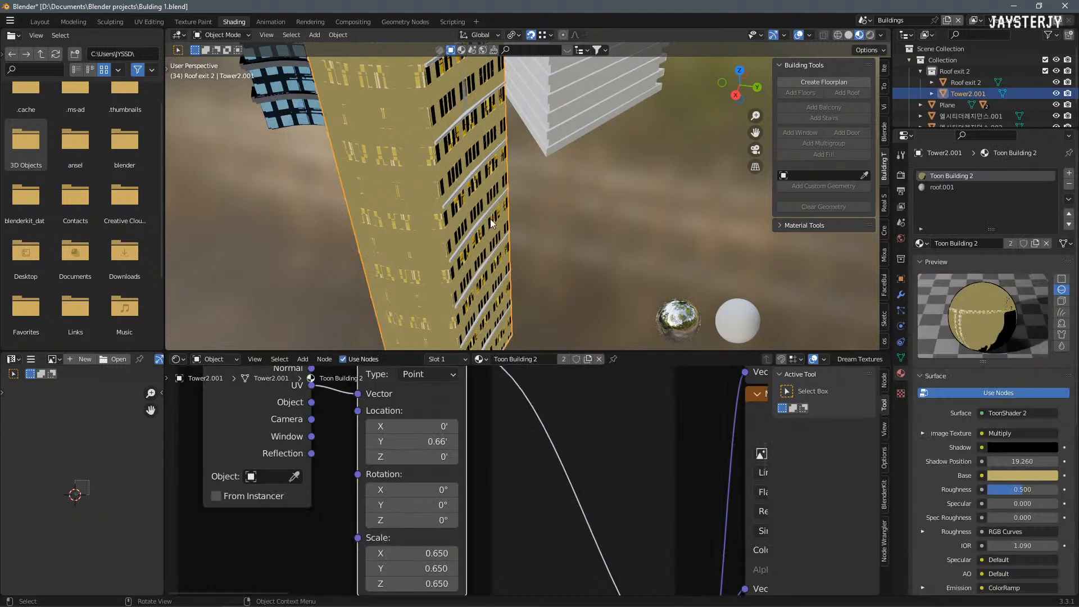
left_click(506, 225)
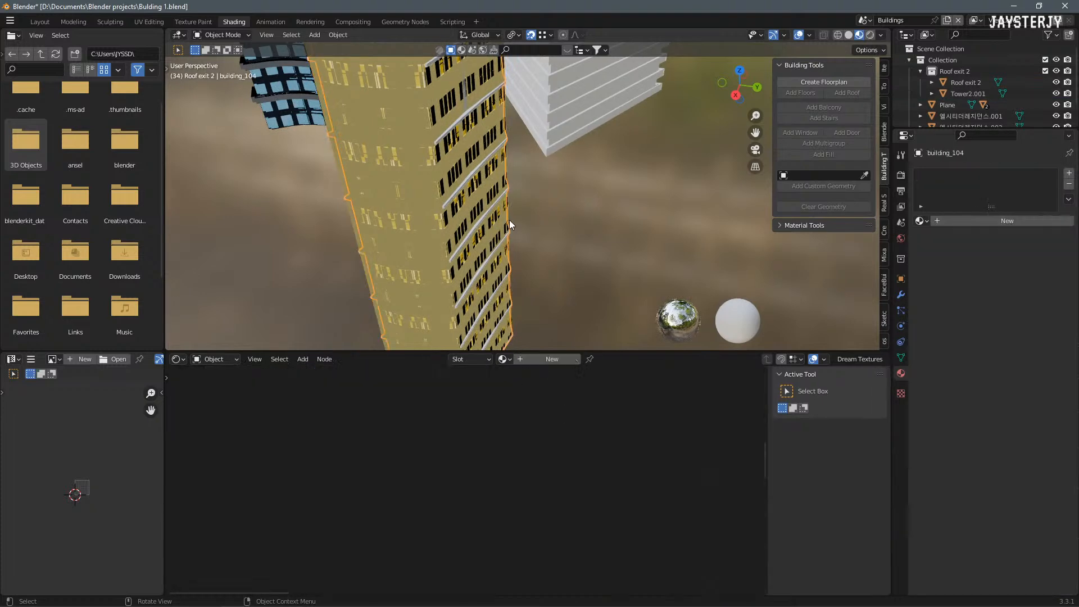
key("s")
key("shift+z")
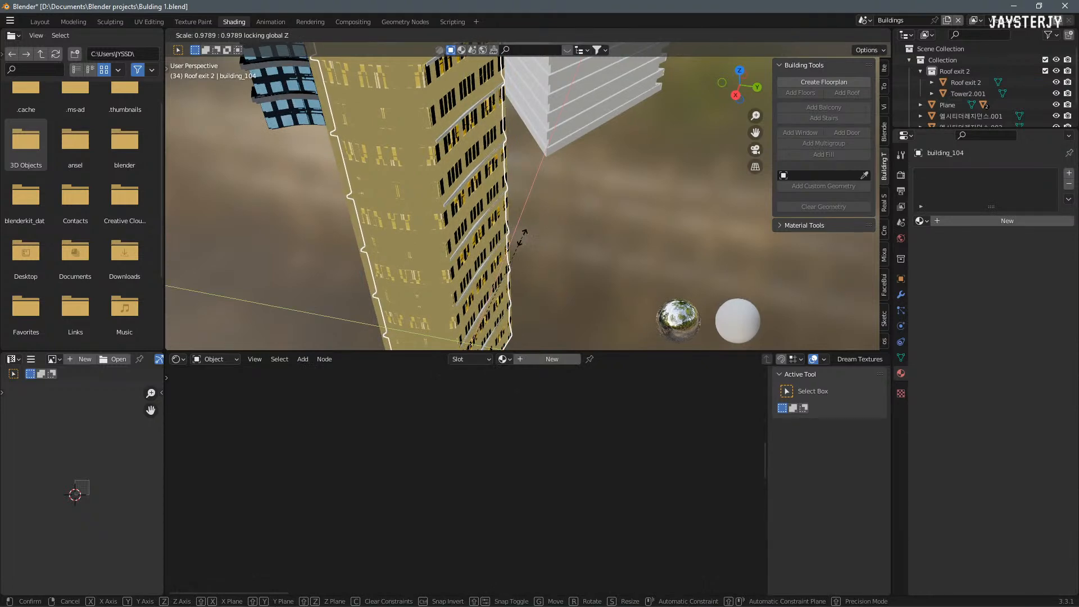
left_click(519, 235)
Step: Move Tower2.001 about 325' along the Y axis, away from building_104
middle_click_drag(517, 232, 674, 220)
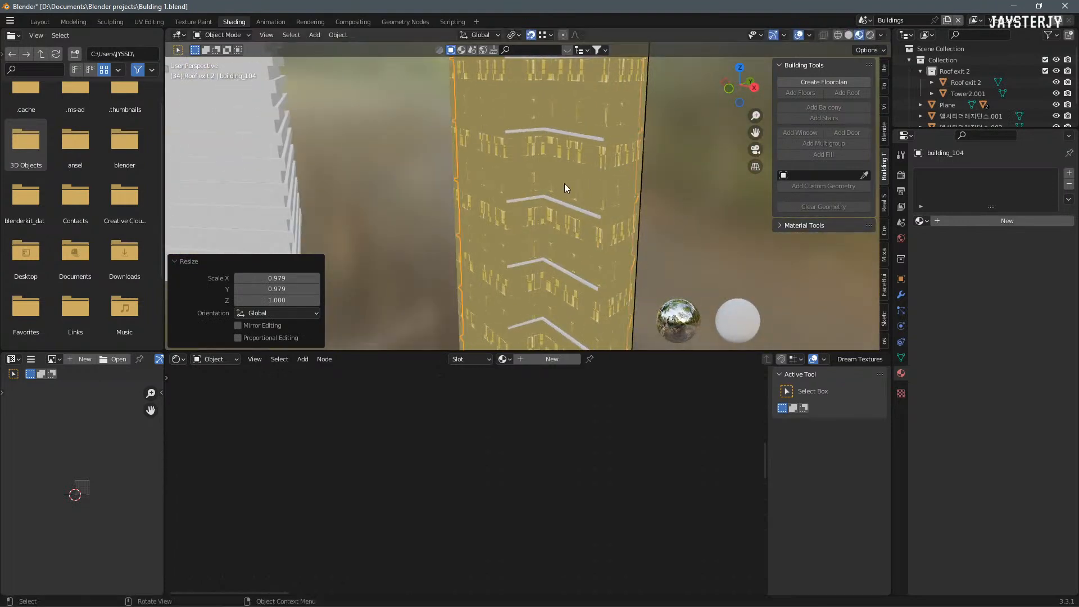
middle_click_drag(573, 186, 533, 196)
left_click(534, 196, "shift")
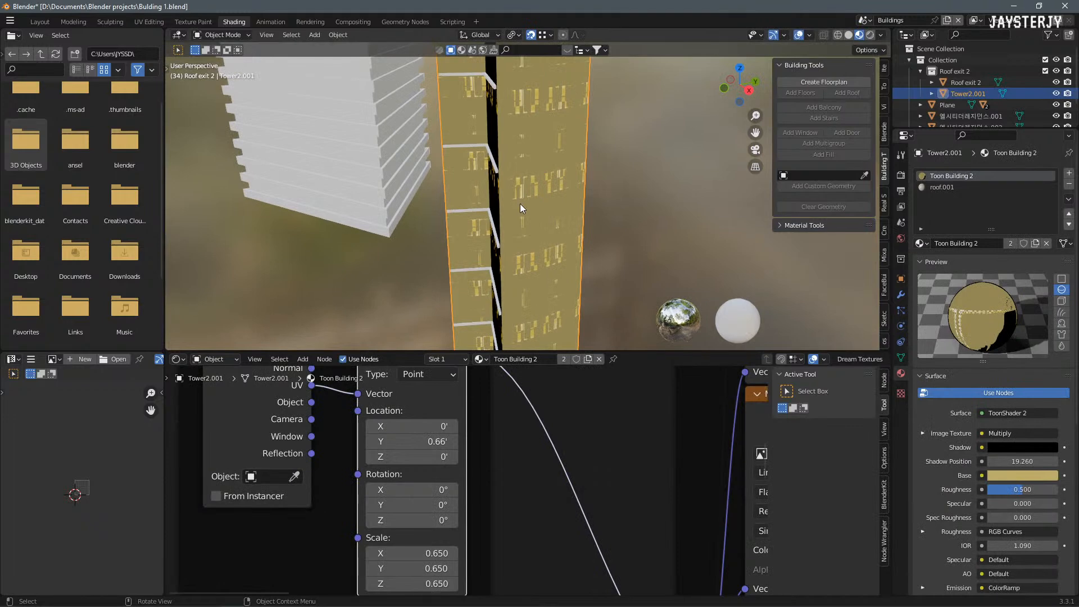
key("g")
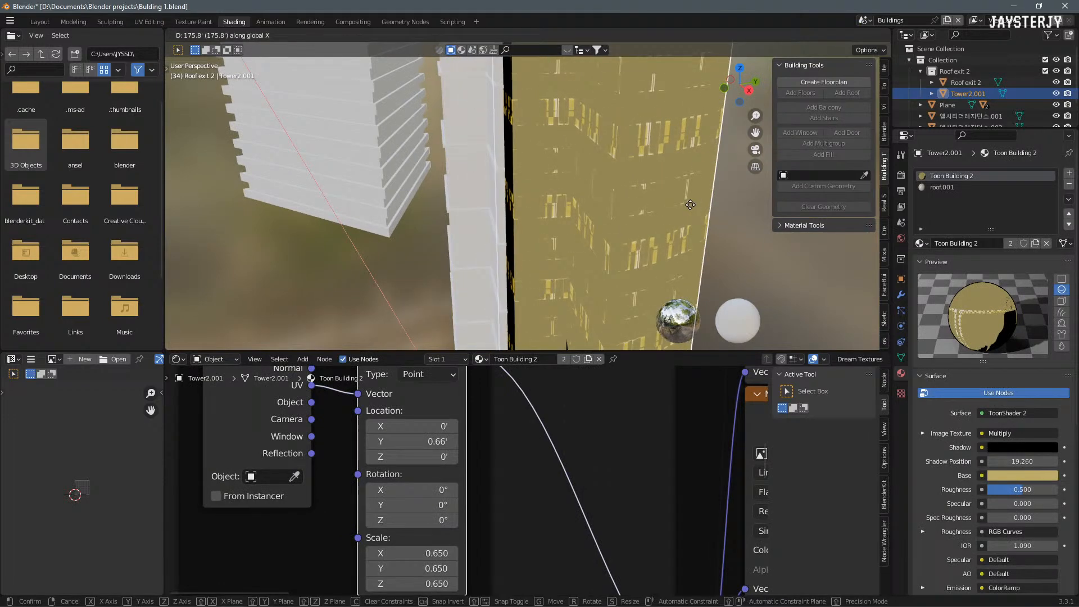
key("y")
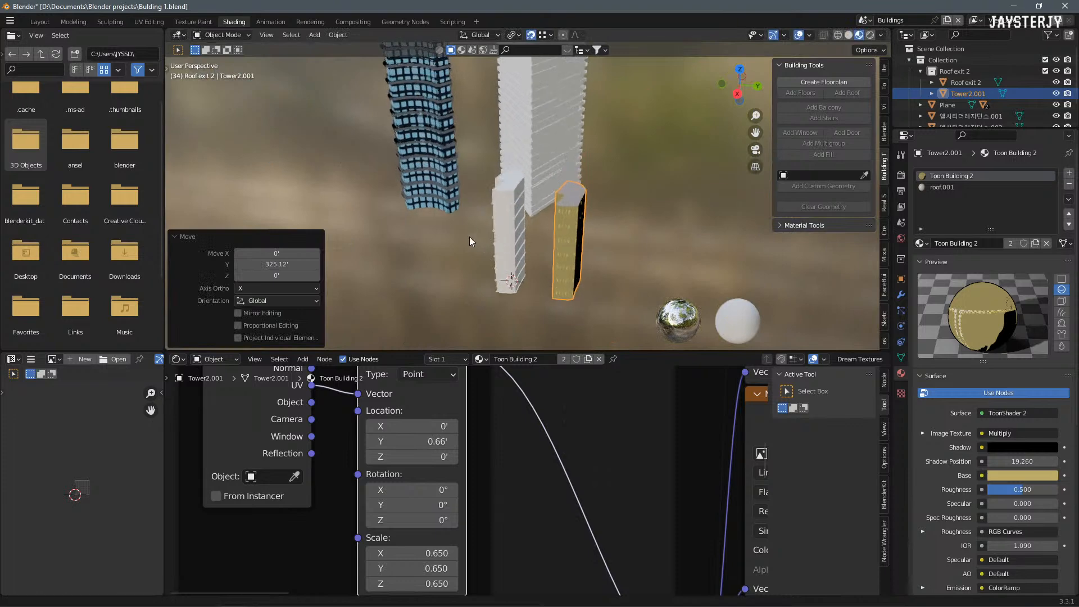
Step: Link the materials of Tower2.001 to building_104, with Tower2.001 as the active source object
left_click(516, 246)
scroll(472, 220, "up", 4)
middle_click_drag(478, 195, 419, 174)
left_click(417, 173, "shift")
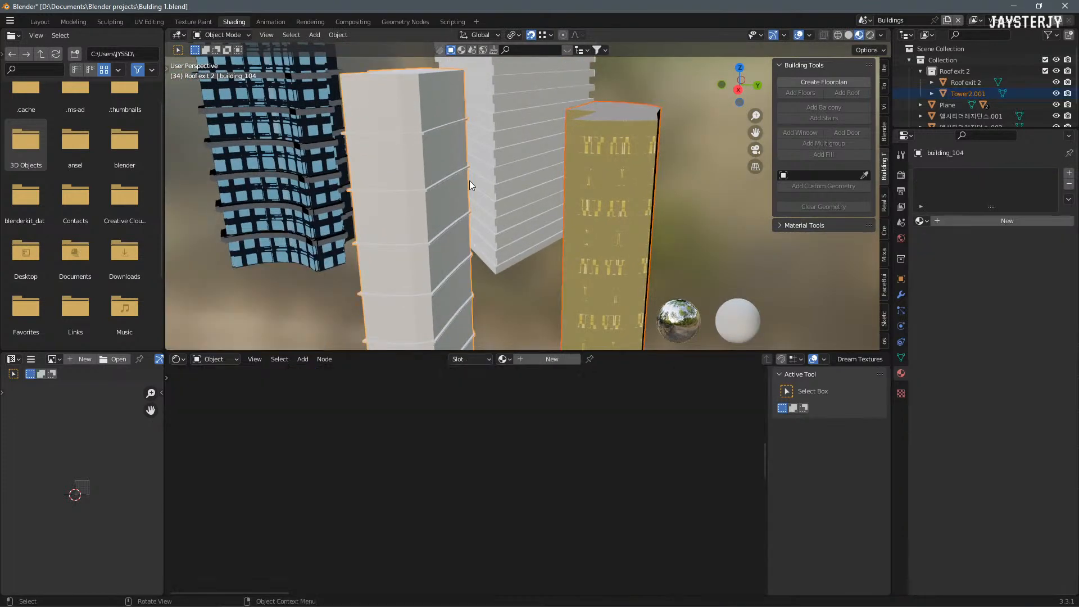
left_click(615, 228, "shift")
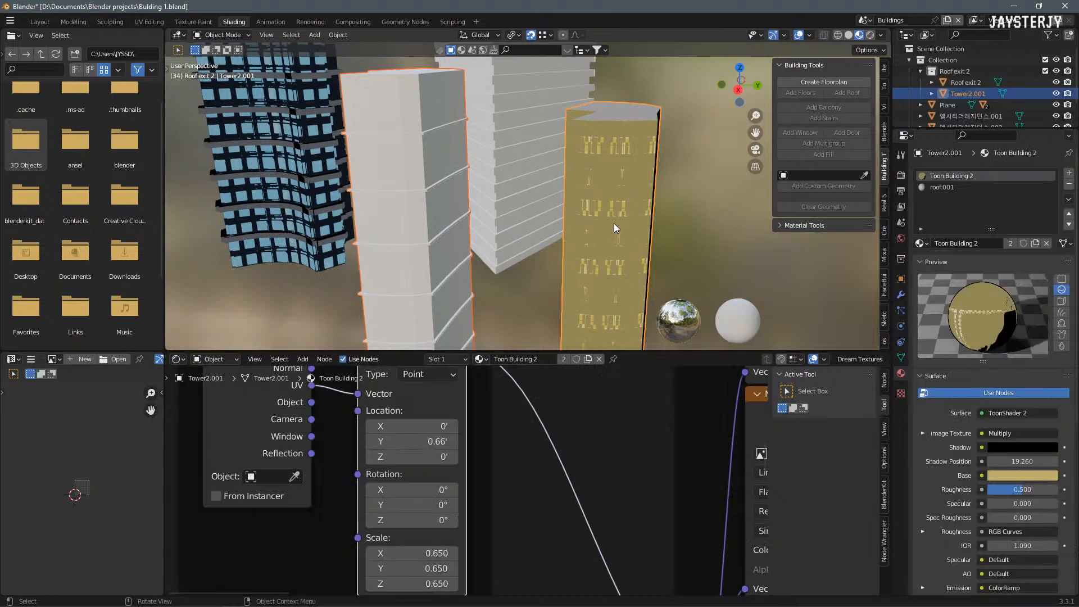
key("ctrl+l")
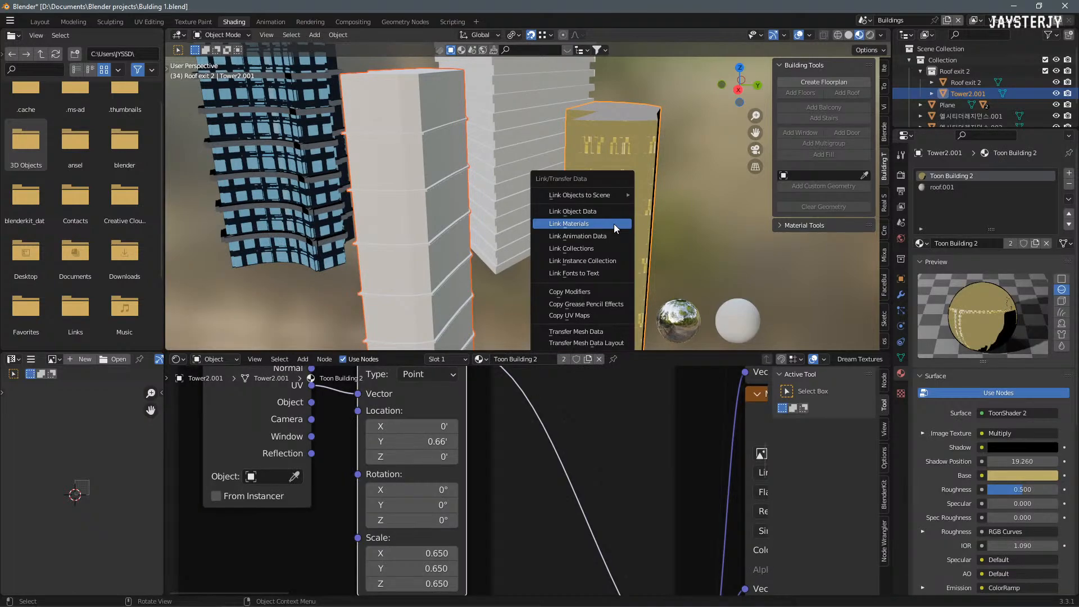
left_click(615, 227)
Step: Delete Tower2.001, and apply the location, rotation and scale of building_104
middle_click_drag(615, 228, 698, 225)
left_click(699, 225)
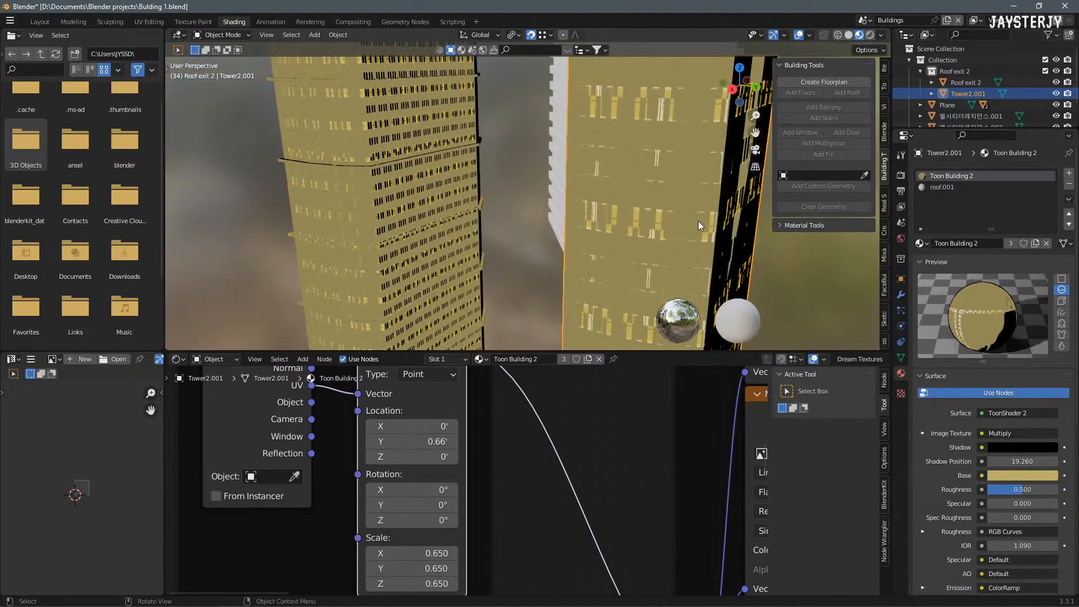
key("Delete")
middle_click_drag(434, 241, 403, 220)
left_click(404, 220)
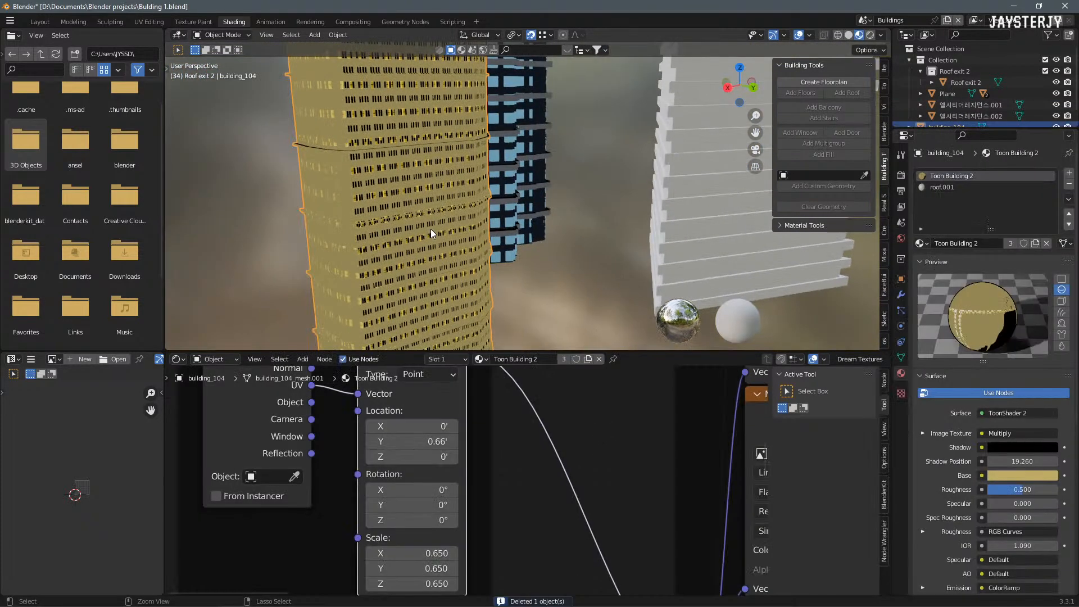
key("ctrl+a")
left_click(381, 263)
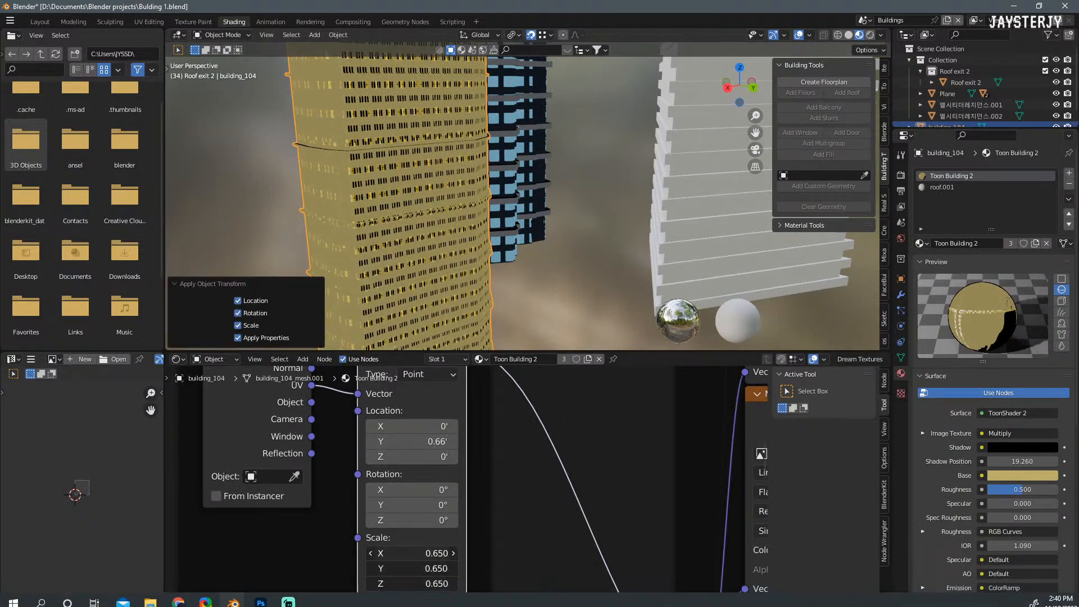
Step: Set the Mapping node's scale to 0.270 on all axes and its Y location to -1.54', and switch the viewport to Rendered shading
left_click_drag(413, 553, 316, 553)
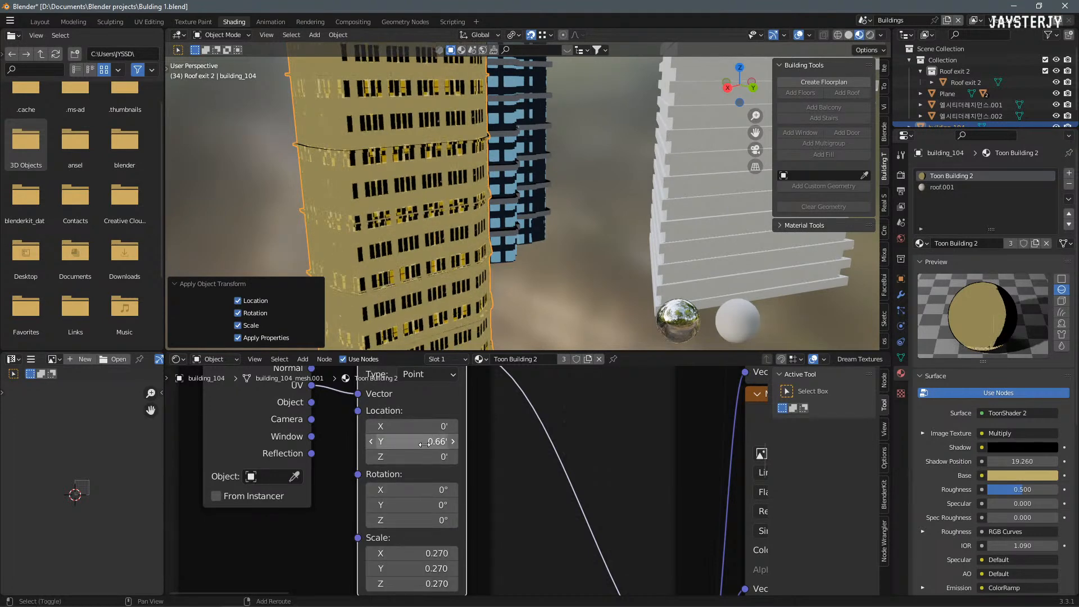
left_click_drag(412, 441, 281, 441)
middle_click_drag(468, 150, 510, 288)
key("z")
key("z")
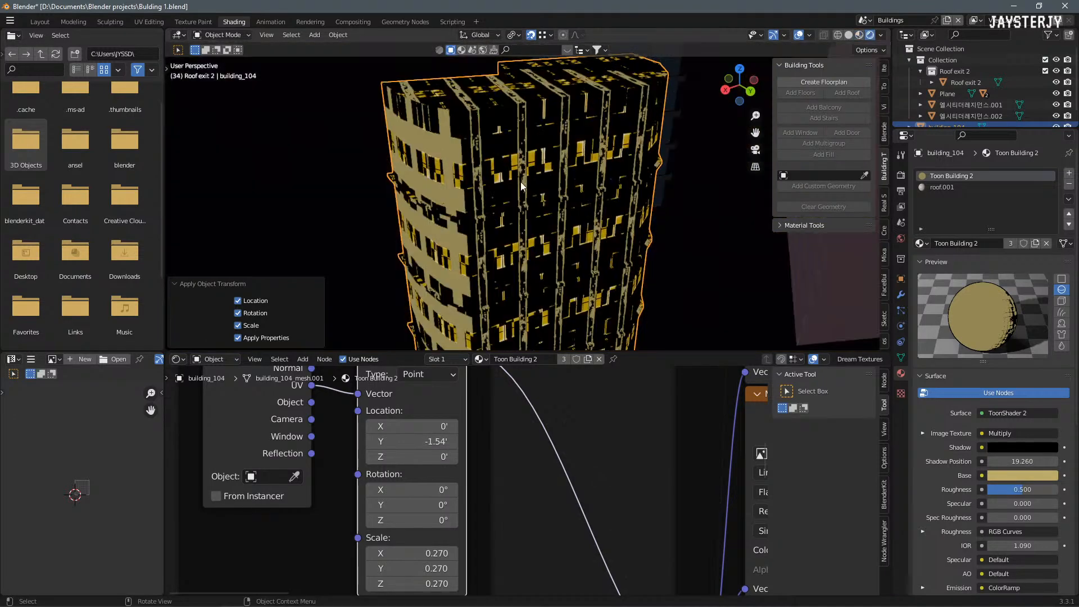
Step: Set the Mapping node's Y location to -2.9' and its scale to 0.750 on all axes
middle_click_drag(612, 228, 432, 342)
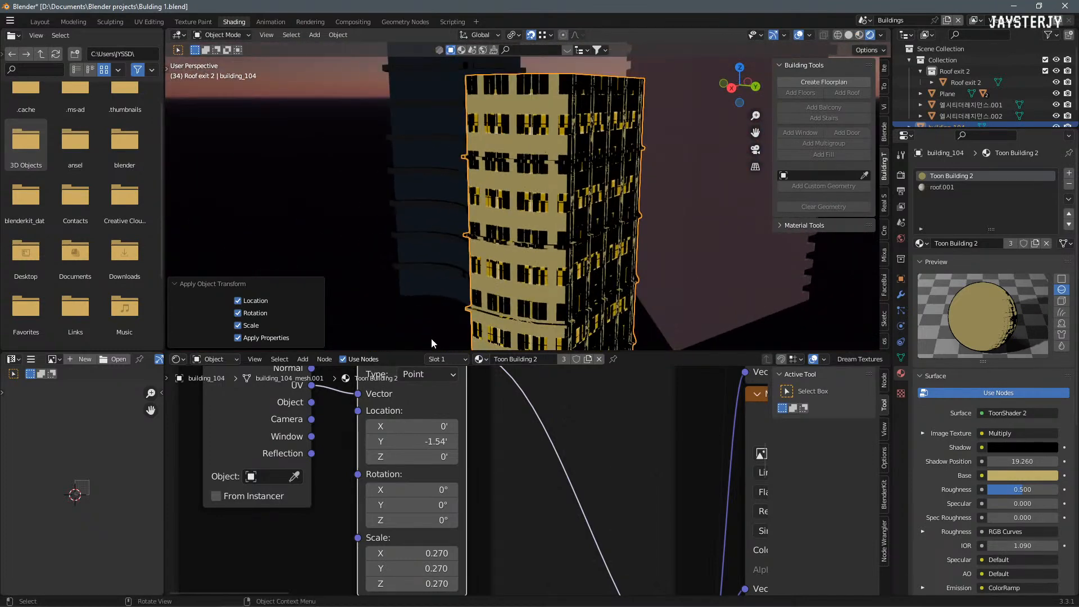
middle_click_drag(590, 275, 477, 248)
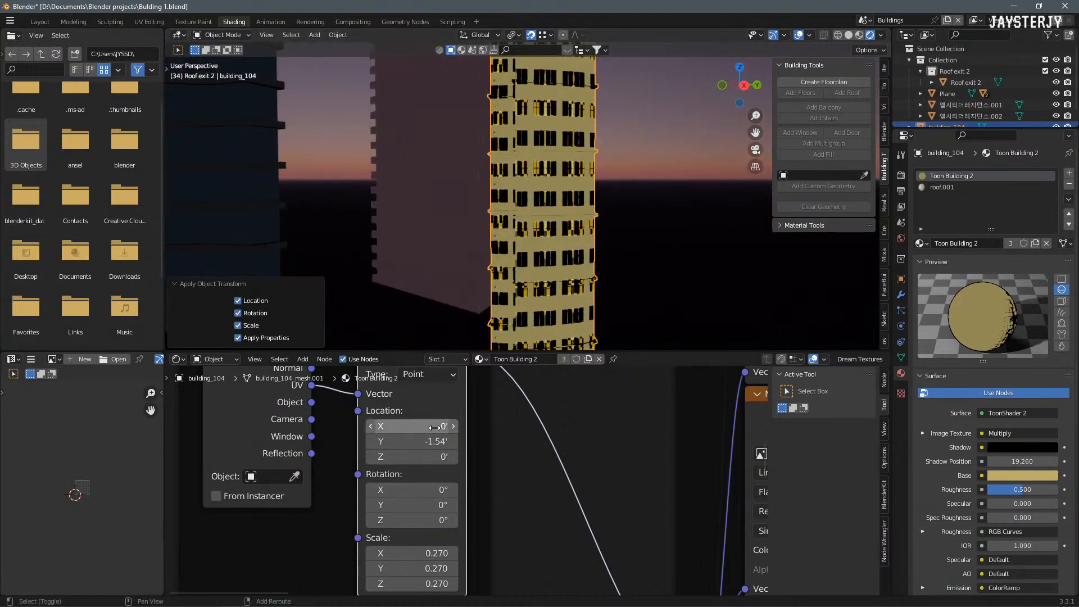
left_click_drag(435, 441, 375, 441)
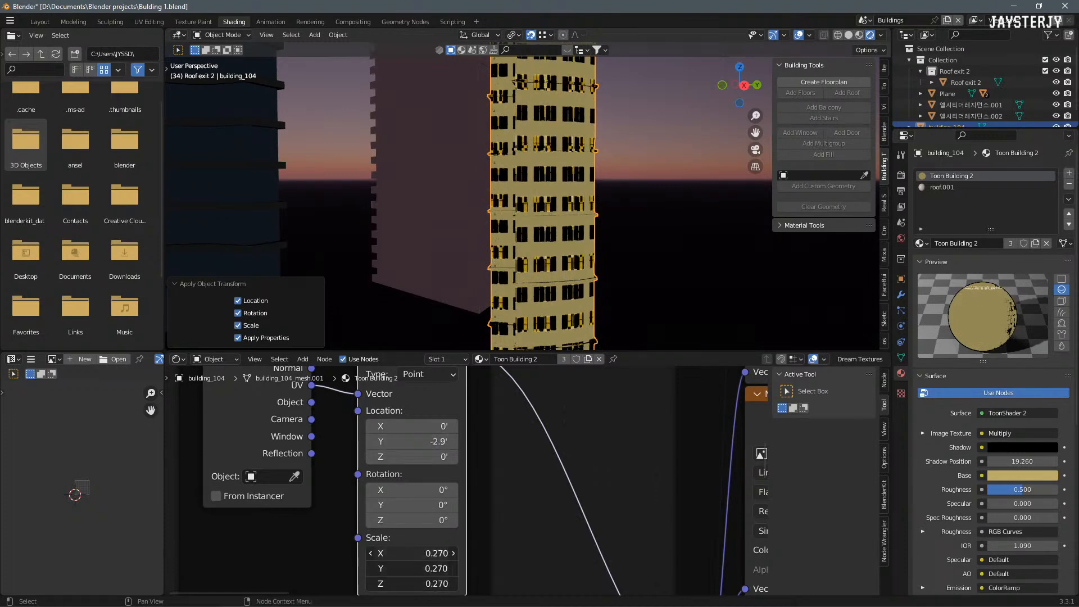
key("Return")
middle_click_drag(579, 211, 539, 315)
left_click(419, 554)
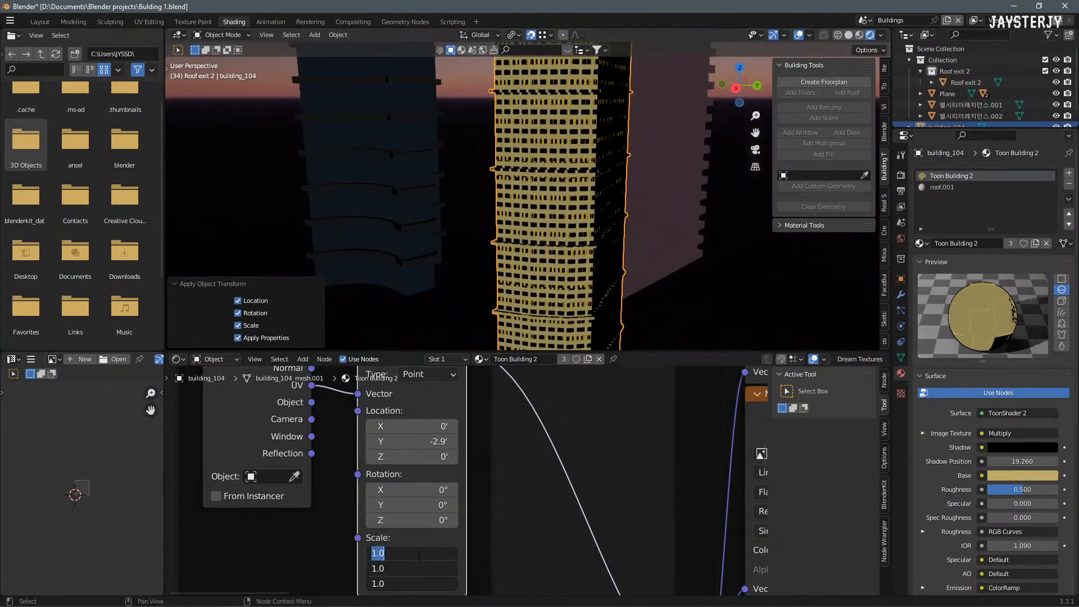
key("Return")
Step: In Edit Mode on building_104, assign a new material to the slabs face map with Material Tools
middle_click_drag(608, 97, 602, 210)
scroll(498, 177, "up", 4)
key("Tab")
left_click(620, 210, "alt")
left_click(621, 209, "alt")
left_click(811, 225)
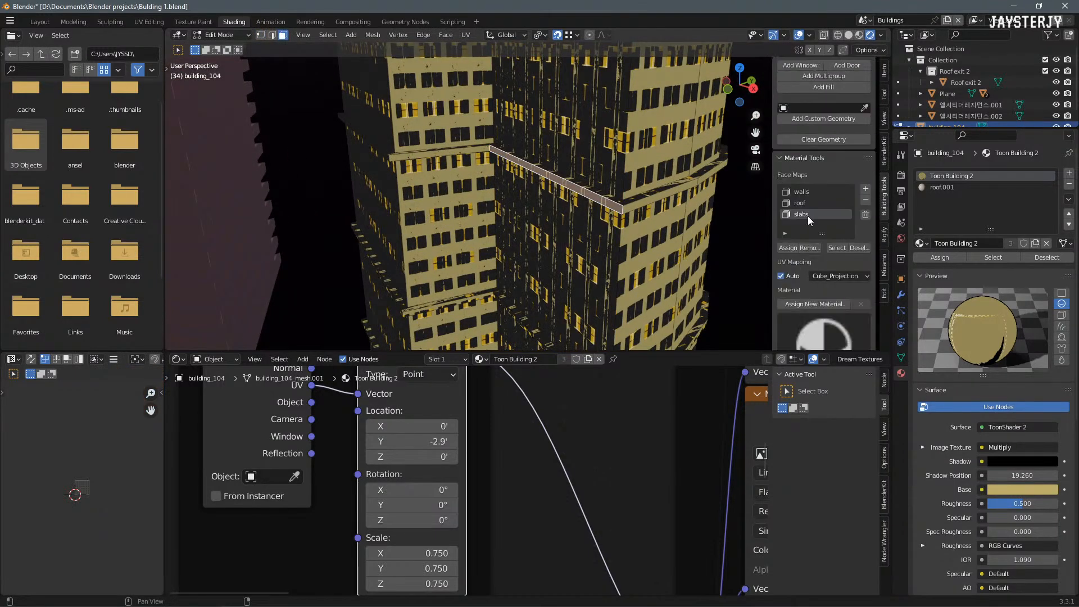
scroll(810, 287, "down", 1)
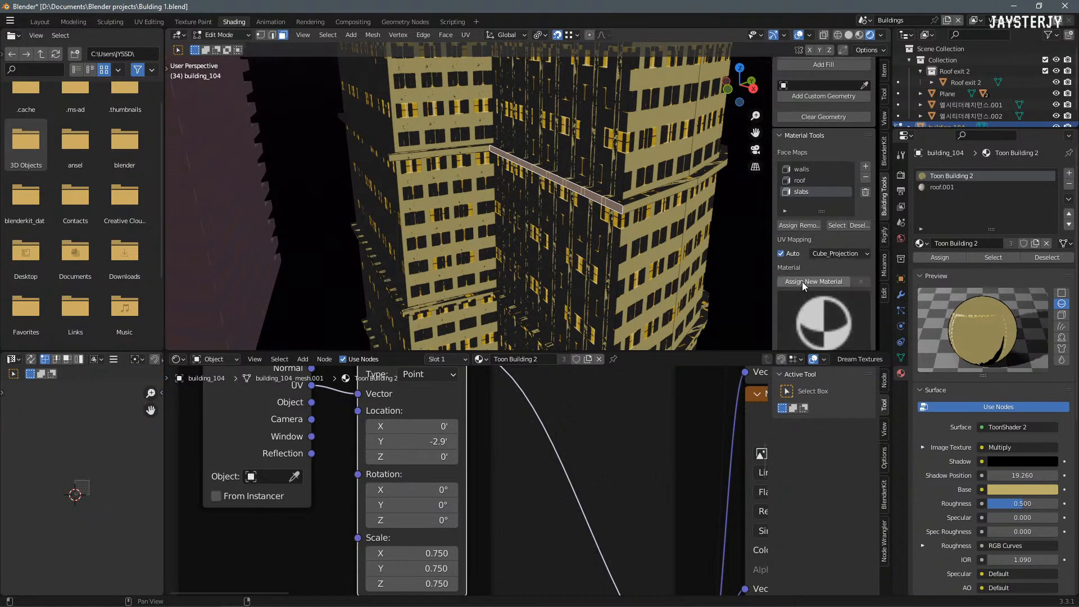
left_click(804, 282)
Step: Replace the slabs' material with the existing concrete material
left_click(922, 243)
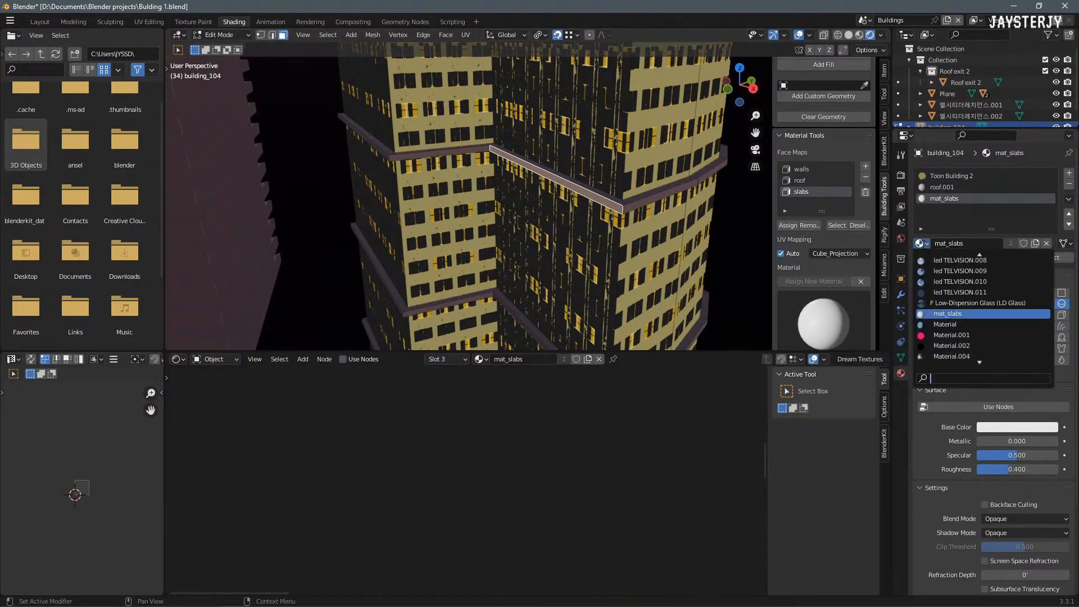
type("concrete")
key("Return")
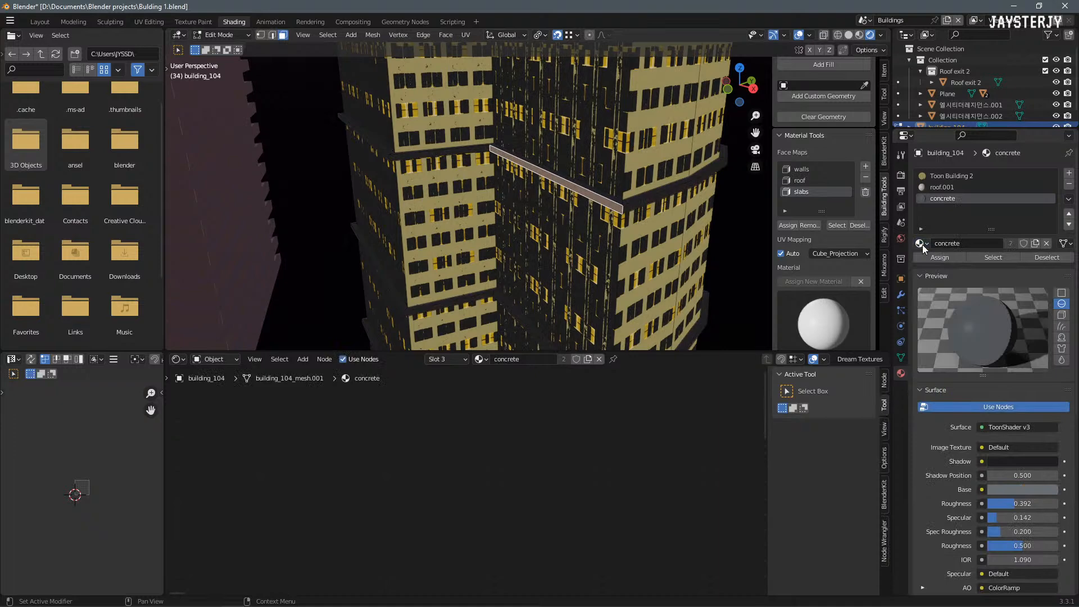
Step: Select the roof face of building_104 and assign the concrete material to it
key("ctrl+Tab")
left_click(515, 170)
middle_click_drag(510, 168, 575, 120)
scroll(261, 155, "down", 5)
scroll(575, 121, "down", 4)
key("Tab")
left_click(604, 138)
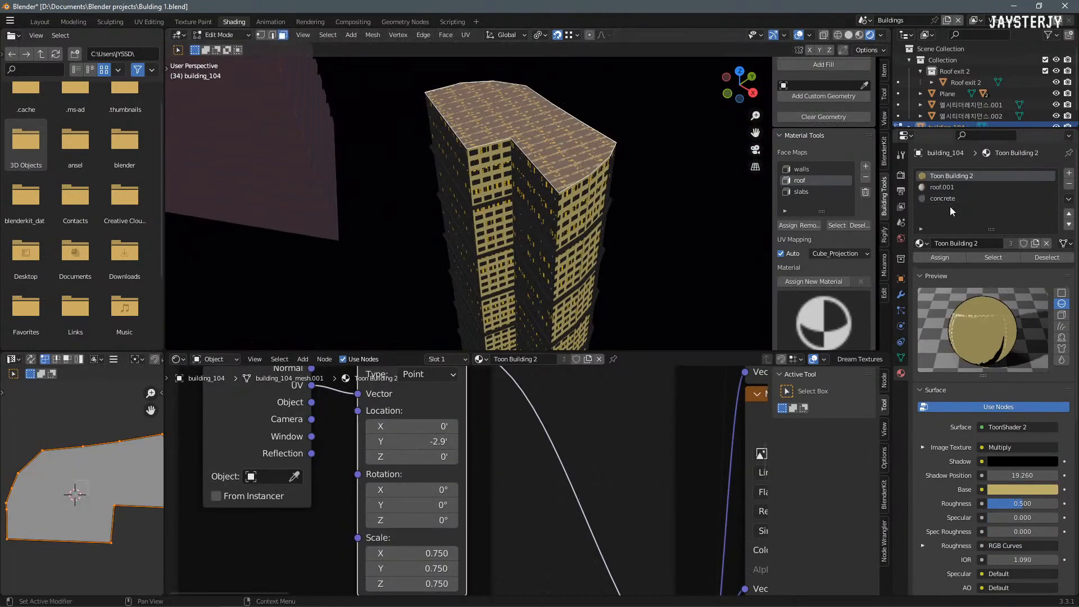
left_click(935, 194)
left_click(937, 259)
Step: Inset the roof face by about 3.947' to form a thin border along its edge
middle_click_drag(587, 205, 523, 190)
middle_click_drag(545, 102, 551, 137)
scroll(551, 137, "up", 3)
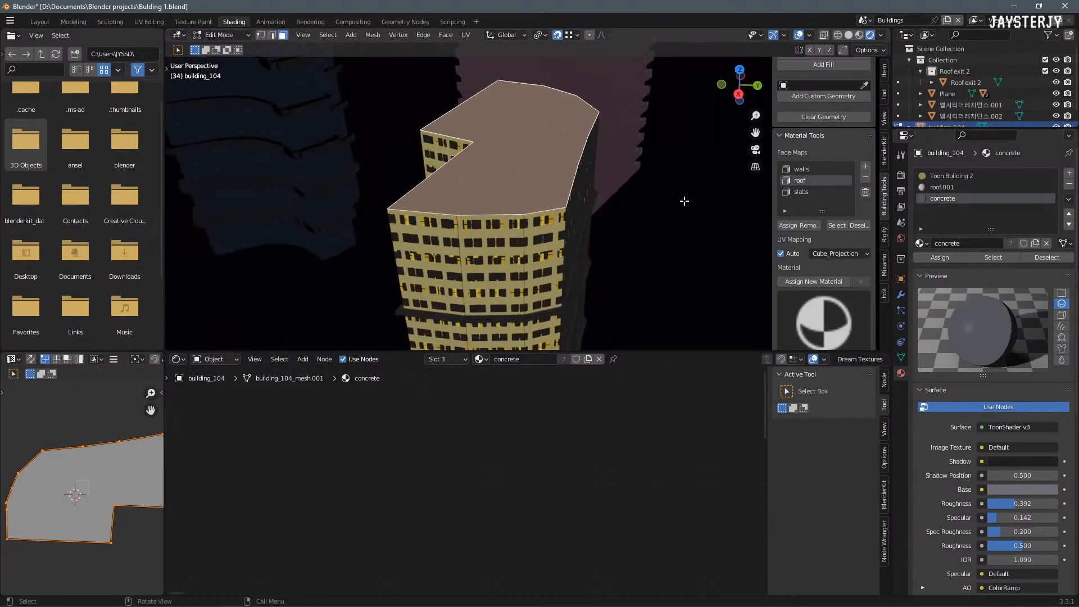
key("i")
left_click(674, 204)
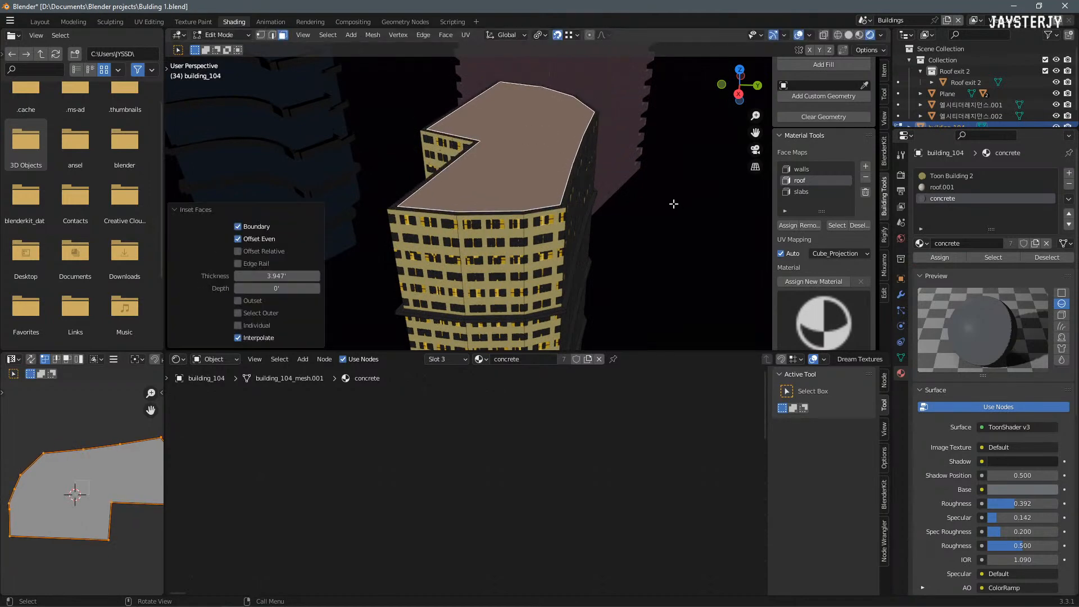
Step: Loop-select the inset roof border of building_104 and extrude it upward into a raised rim around the roof
left_click(561, 206, "alt")
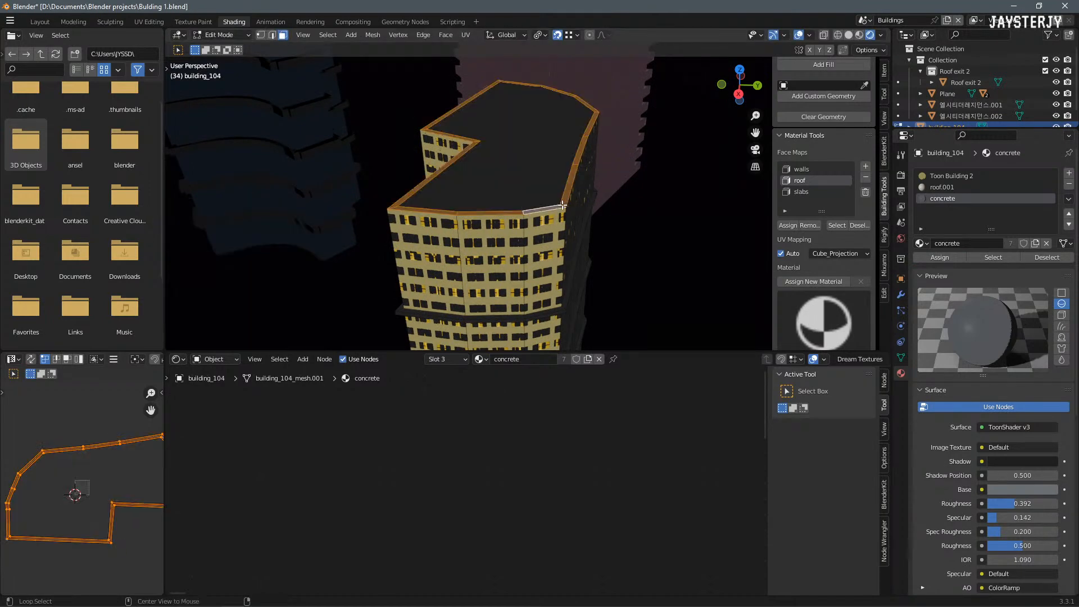
key("Tab")
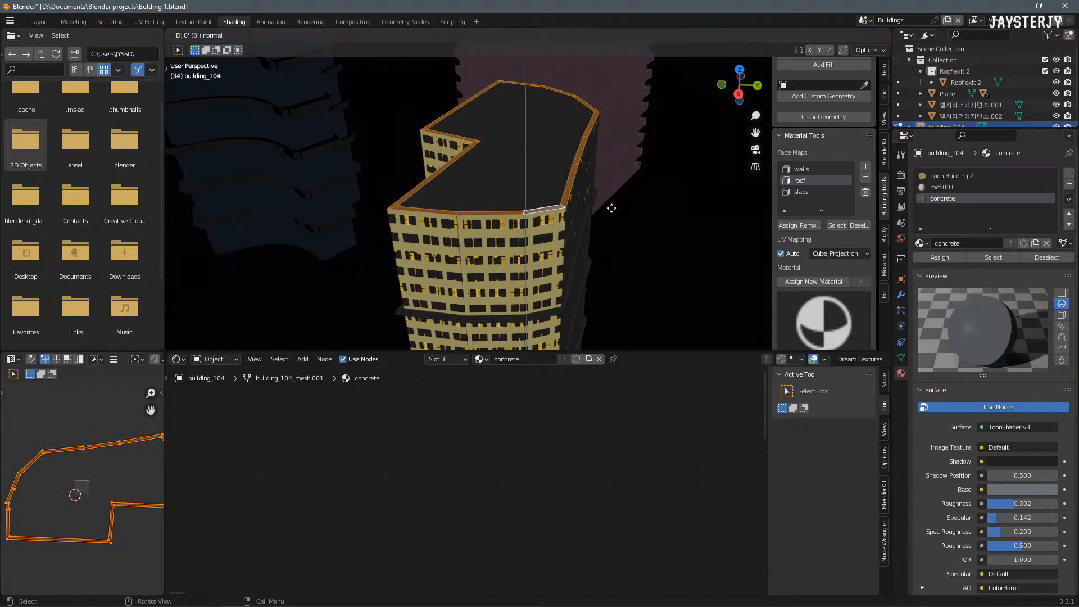
middle_click_drag(609, 204, 558, 206)
scroll(558, 206, "up", 6)
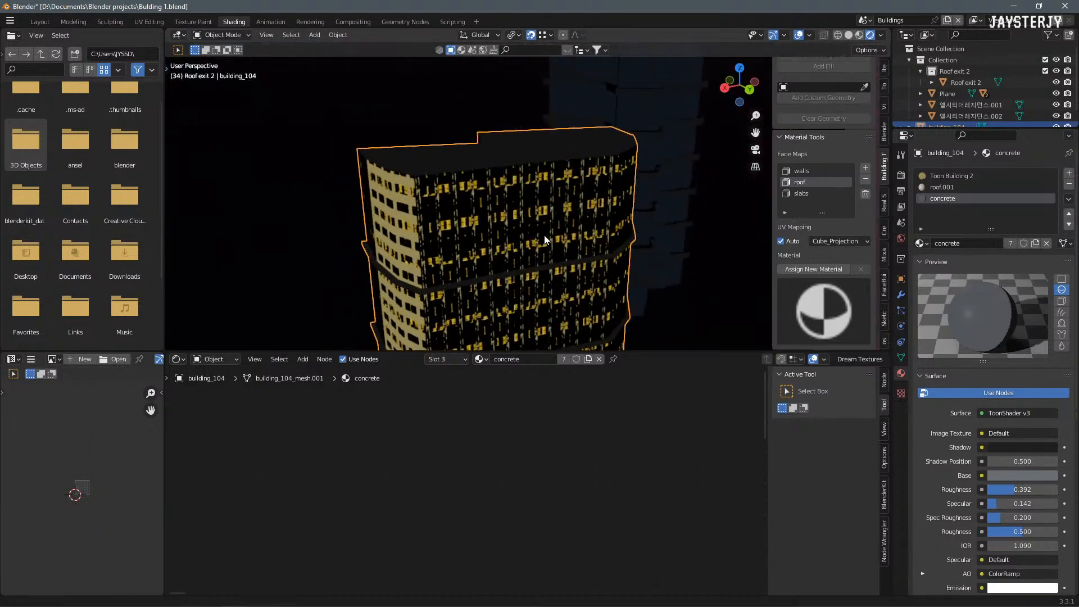
key("Tab")
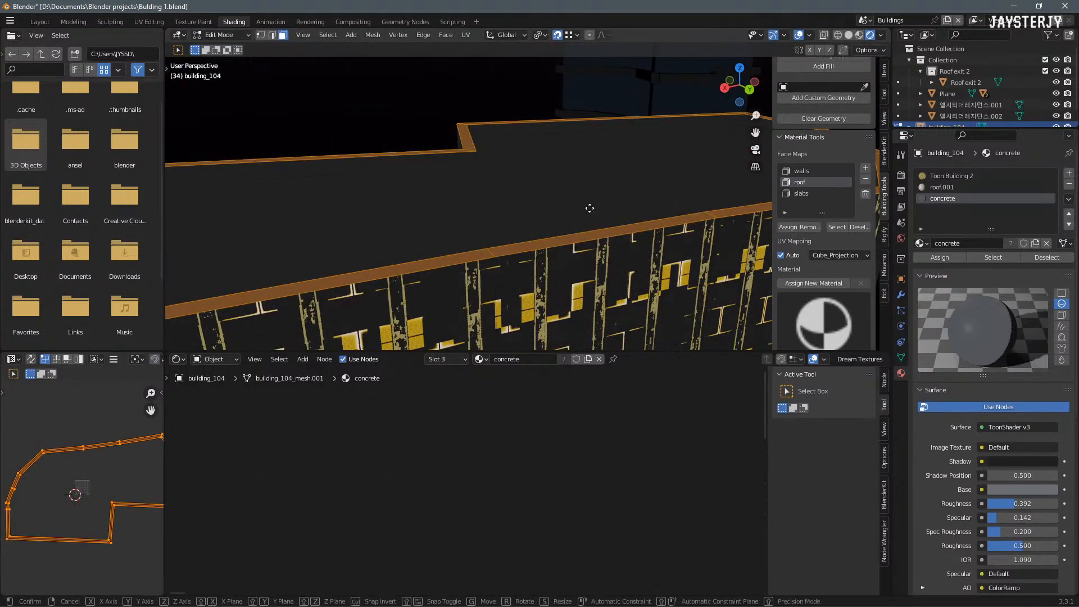
key("e")
left_click(594, 198)
key("Tab")
middle_click_drag(562, 180, 614, 171)
scroll(623, 164, "down", 8)
middle_click_drag(554, 156, 615, 172)
scroll(537, 193, "up", 3)
scroll(615, 172, "down", 2)
scroll(971, 94, "down", 2)
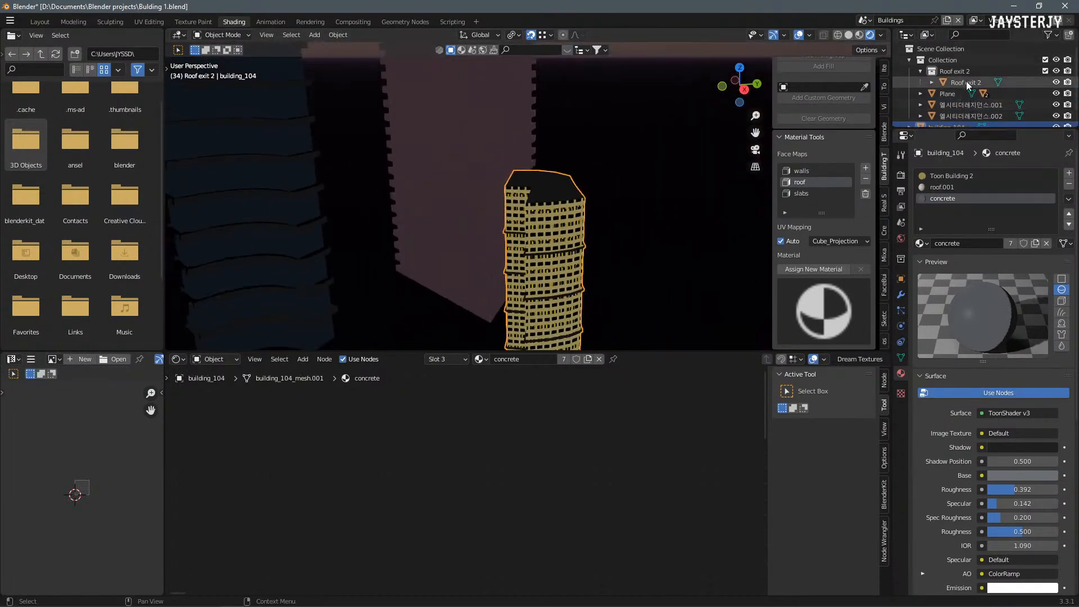
Step: Raise the world background strength to 4.780 to brighten the scene
left_click(901, 240)
mouse_move(1022, 263)
left_mouse_down()
mouse_move(1065, 263)
mouse_move(1015, 263)
mouse_move(1024, 263)
left_mouse_up()
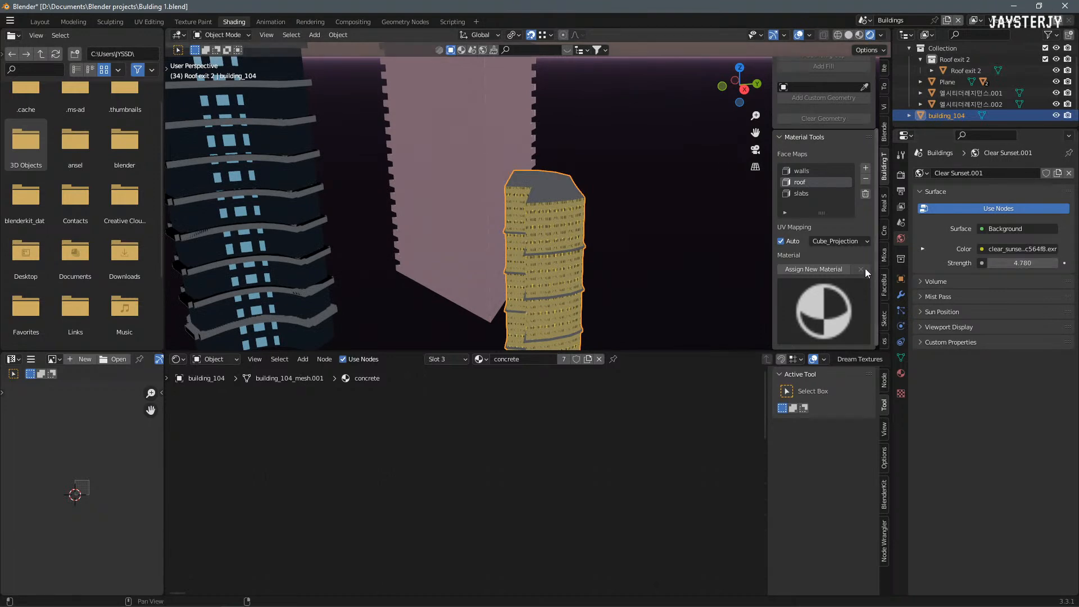
middle_click_drag(503, 178, 404, 184)
scroll(410, 206, "up", 5)
scroll(450, 463, "down", 4)
Step: Lower the IOR of the concrete material's ToonShader v3 node to 0.990 and set its Shadow Position to 0.540
middle_click_drag(470, 462, 225, 388)
scroll(482, 440, "up", 2)
middle_click_drag(484, 441, 287, 571)
scroll(477, 483, "up", 7)
middle_click_drag(499, 500, 453, 511)
scroll(463, 503, "up", 4)
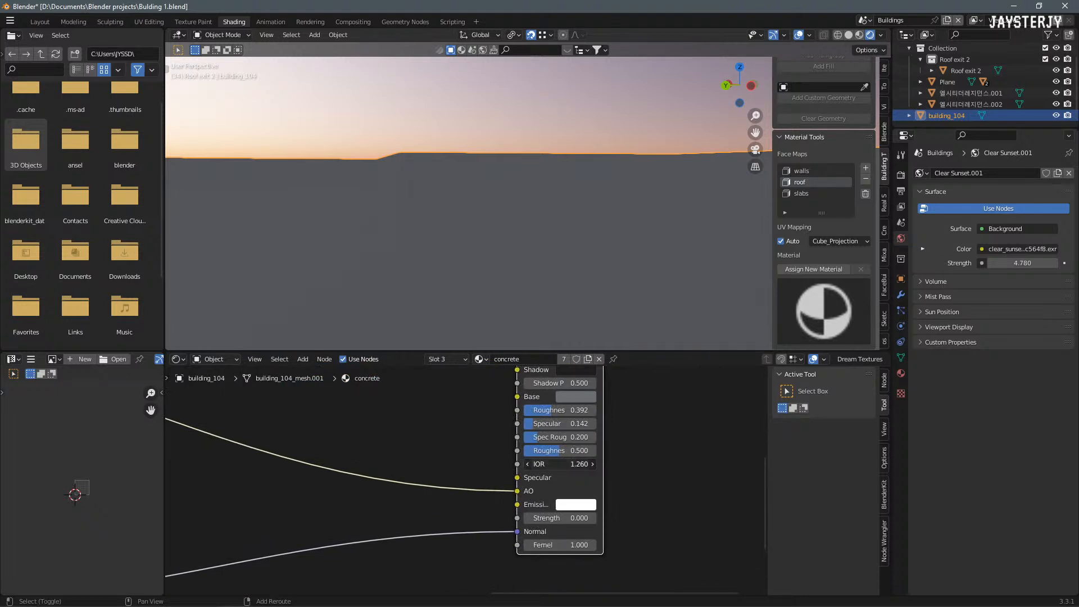
left_click_drag(560, 464, 557, 464)
middle_click_drag(422, 222, 560, 242)
scroll(622, 442, "up", 2)
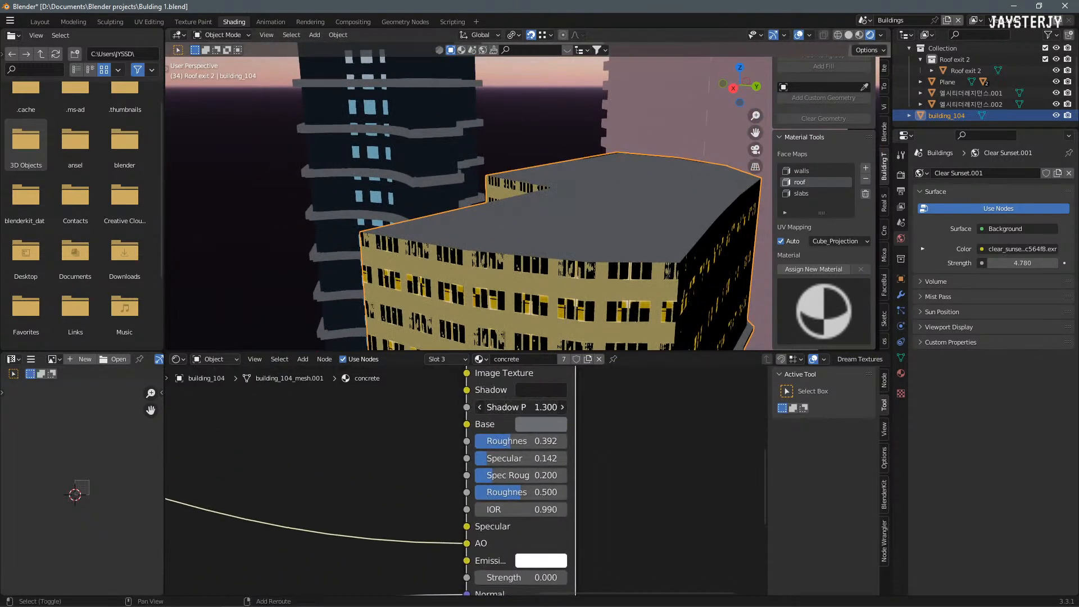
left_click_drag(521, 407, 453, 407)
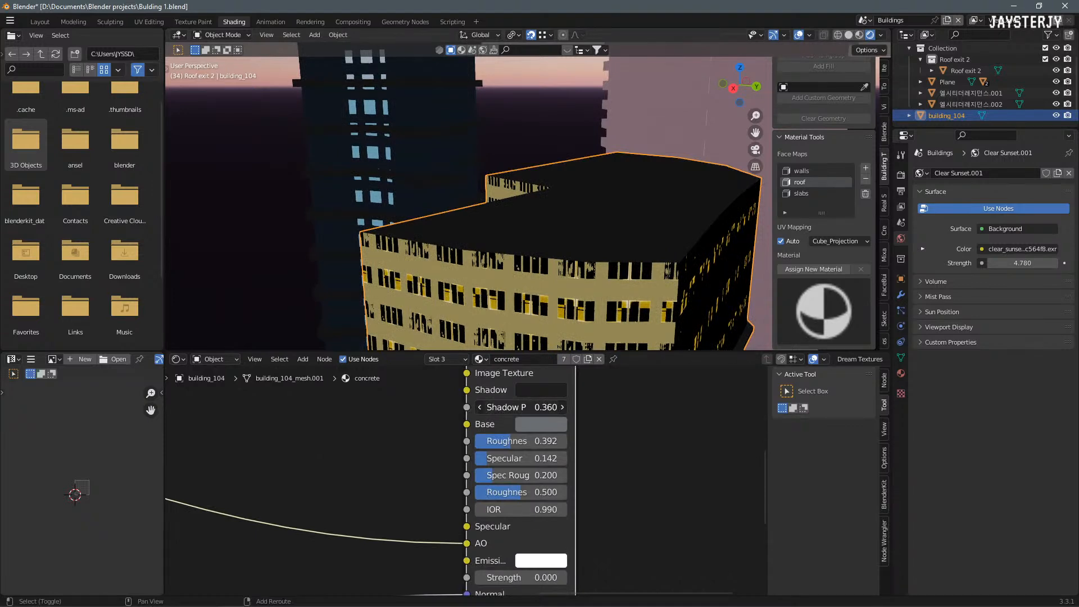
left_click_drag(521, 407, 539, 407)
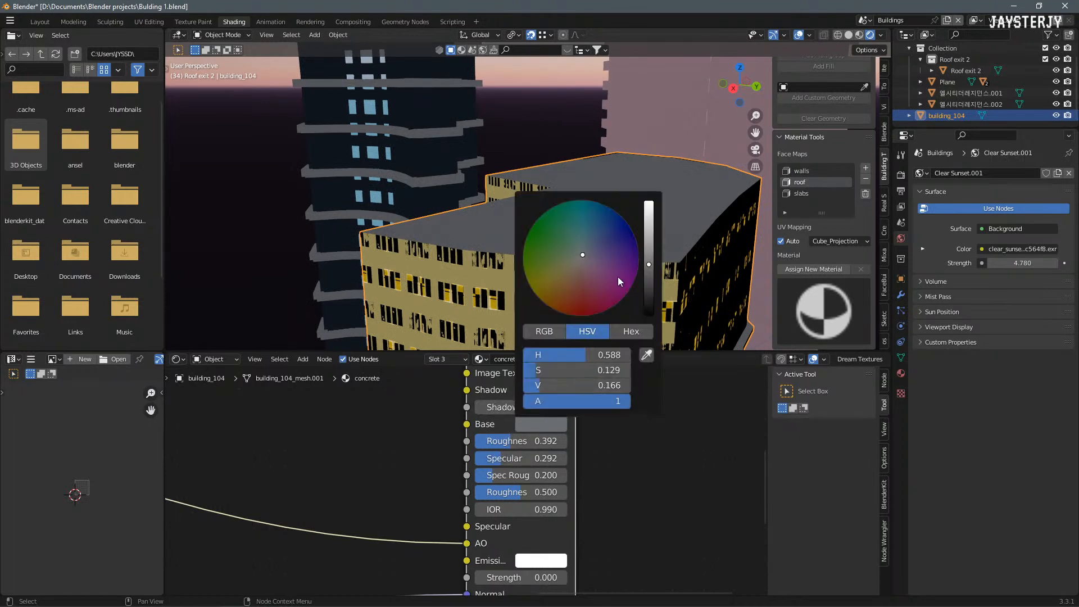
Step: Set the concrete shader's Specular to 0.292 and brighten its gray Base color
left_click_drag(649, 264, 648, 243)
left_click(557, 389)
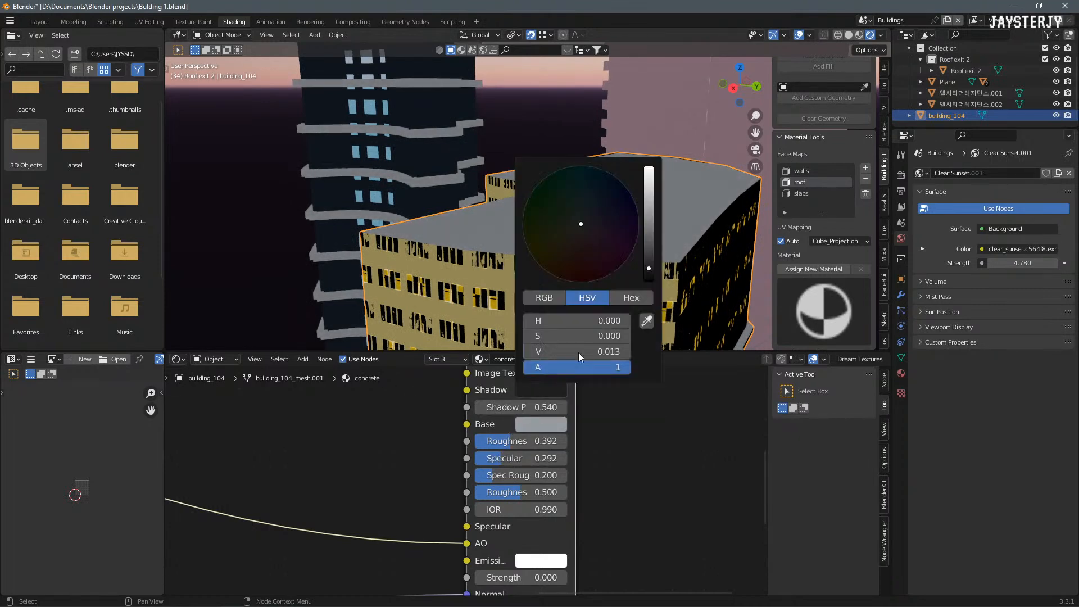
middle_click_drag(302, 271, 391, 269)
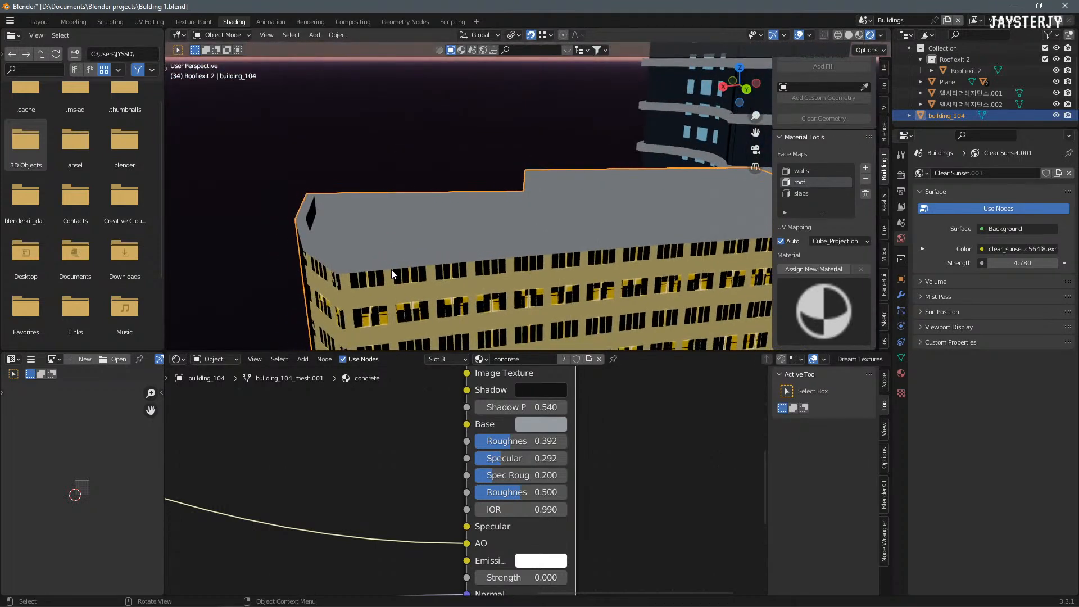
Step: Set the concrete shader's Shadow Position to 0.500 and its IOR to 1.450
mouse_move(521, 407)
left_mouse_down("shift")
mouse_move(495, 407)
mouse_move(517, 407)
left_mouse_up("shift")
mouse_move(528, 510)
left_mouse_down()
mouse_move(557, 509)
mouse_move(528, 509)
left_mouse_up()
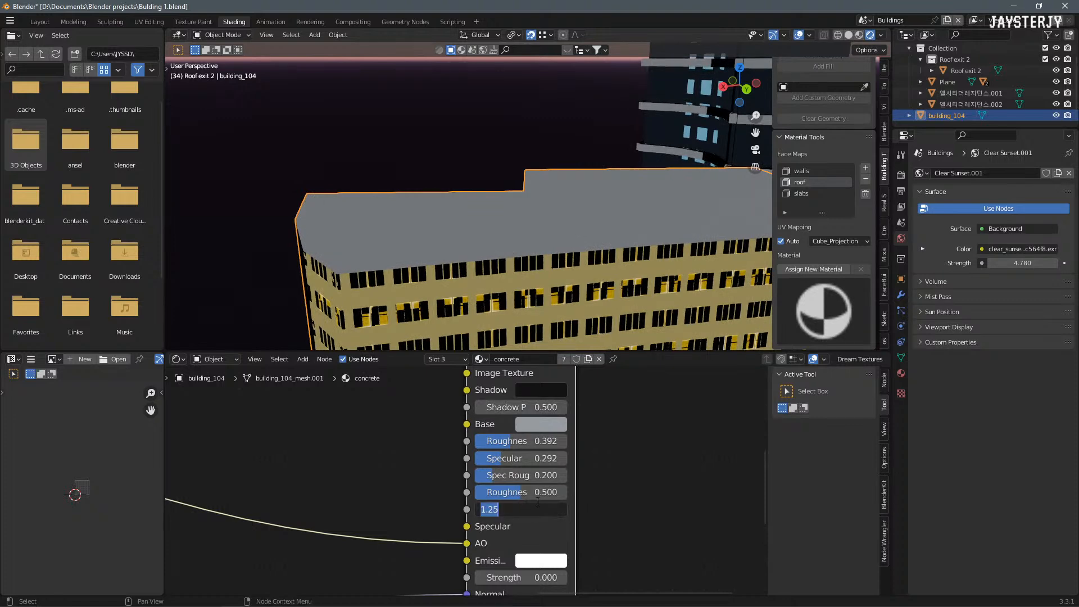
type("5")
key("Return")
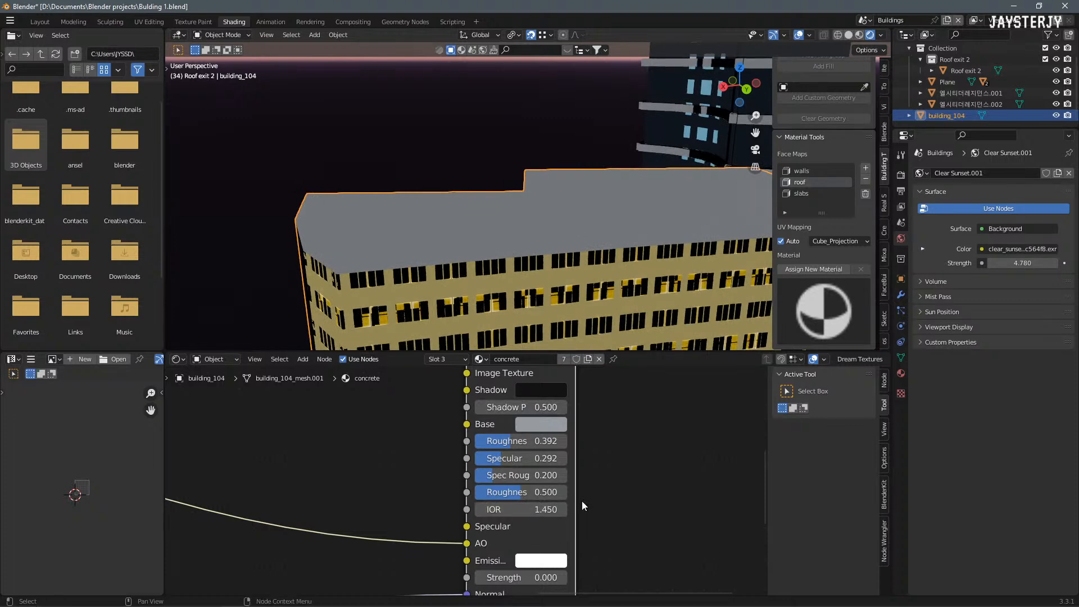
Step: Open the ToonShader v3 node group and examine its node network, including the ColorRamp fed by the Fresnel node
key("Tab")
scroll(359, 517, "up", 3)
left_click_drag(420, 424, 515, 423)
key("ctrl+z")
left_click_drag(599, 429, 659, 437)
middle_click_drag(430, 477, 716, 434)
scroll(725, 431, "down", 4)
middle_click_drag(466, 473, 494, 469)
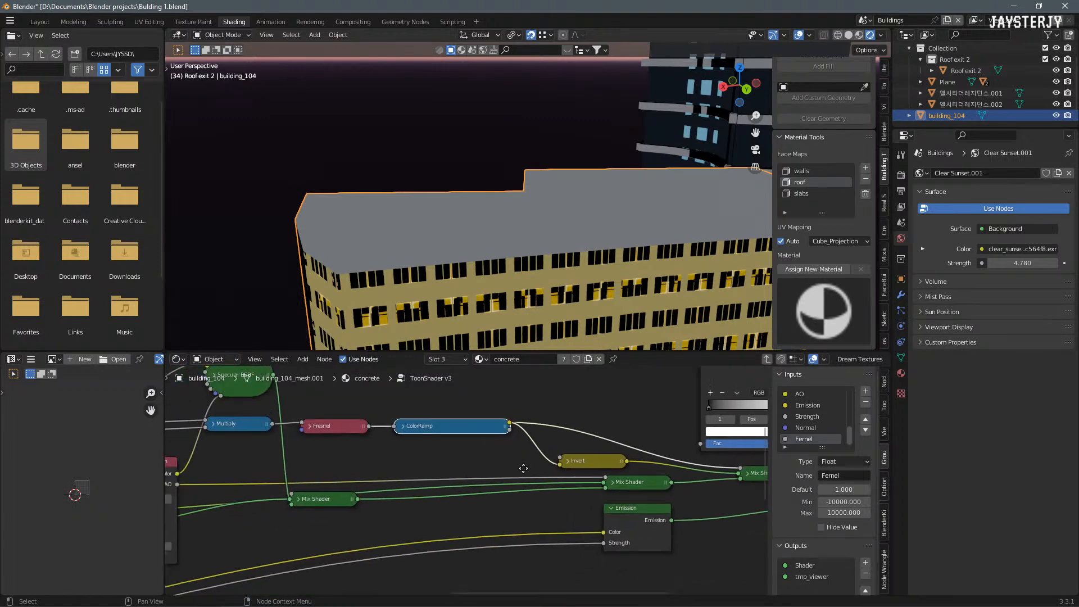
scroll(494, 469, "up", 2)
left_click(437, 401)
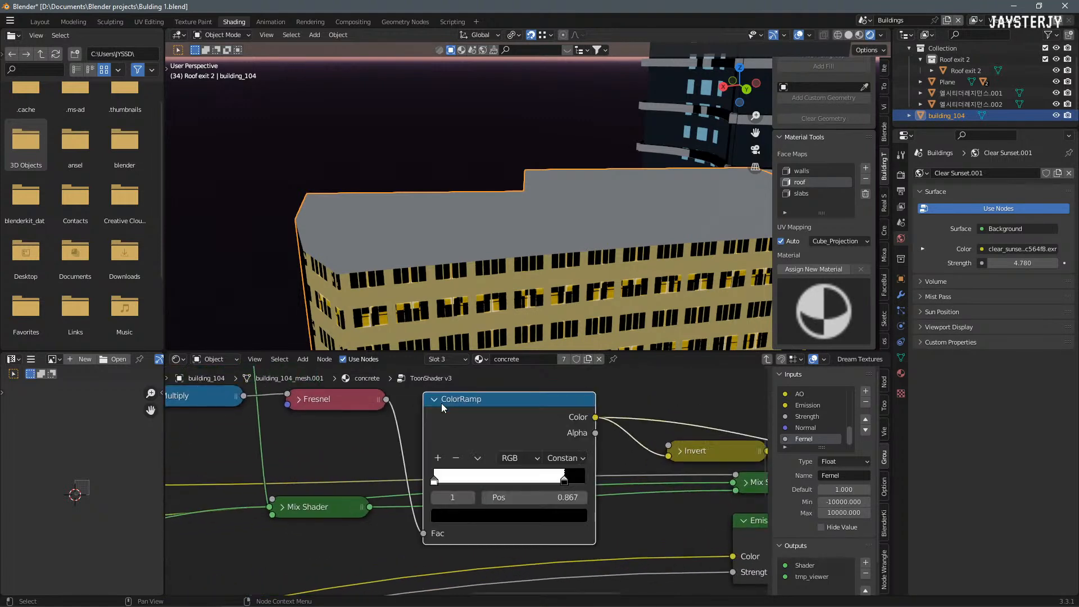
left_click(436, 400)
scroll(440, 487, "down", 7)
scroll(440, 488, "up", 2)
middle_click_drag(440, 488, 168, 445)
scroll(167, 445, "up", 1)
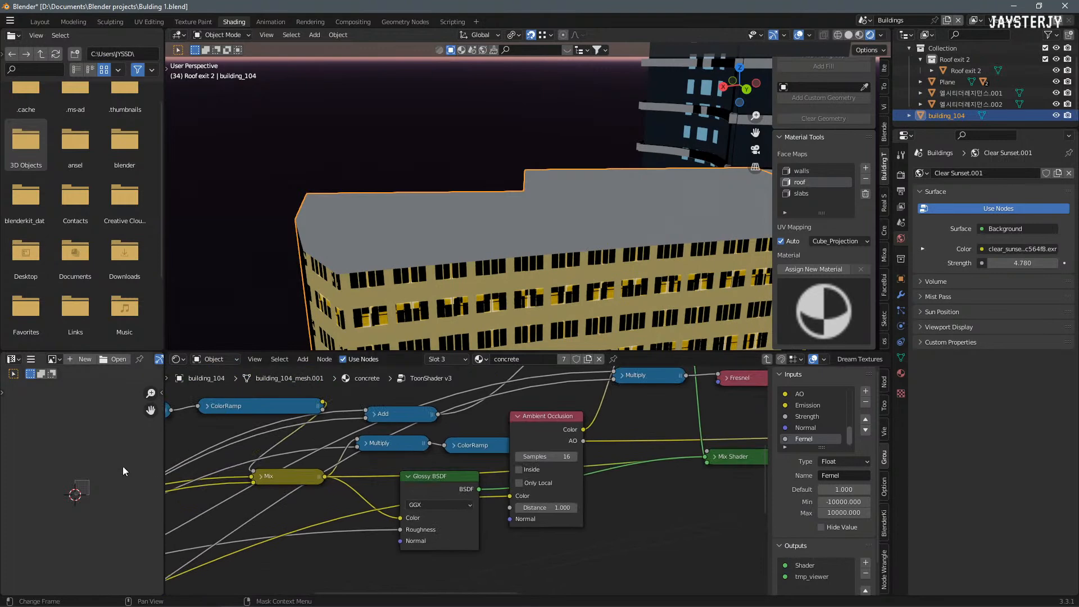
Step: Try to reshape the ColorRamp beside the Ambient Occlusion node by adding a stop and shifting the stops toward the white end
left_click(453, 445)
left_click_drag(484, 505, 625, 511)
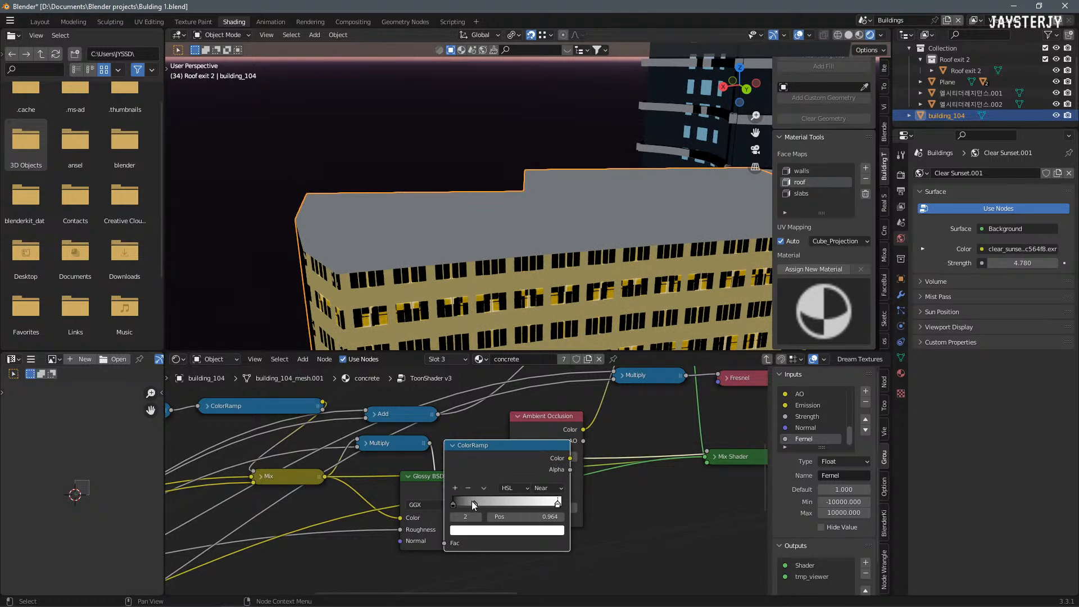
left_click(513, 502, "ctrl")
left_click_drag(453, 506, 560, 508)
left_click(559, 506)
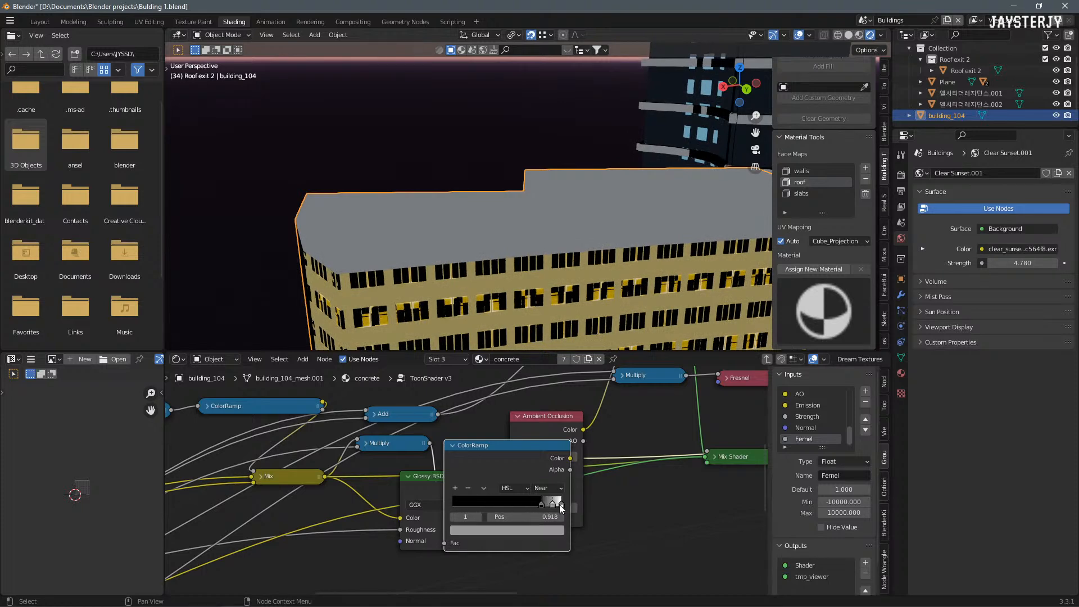
left_click(449, 446)
left_click_drag(466, 448, 456, 440)
middle_click_drag(390, 452, 554, 439)
Step: Undo the stop edits made to the ColorRamp beside the Ambient Occlusion node
key("ctrl+z")
key("ctrl+z")
key("ctrl+z")
key("ctrl+z")
key("ctrl+z")
key("ctrl+z")
key("ctrl+z")
key("ctrl+z")
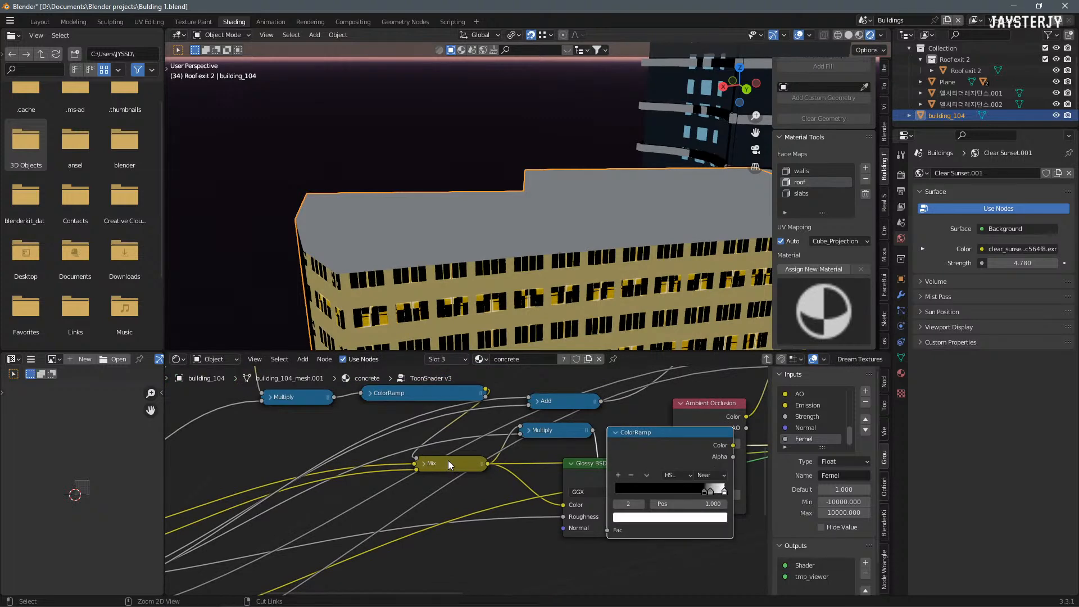
key("ctrl+z")
key("ctrl+z")
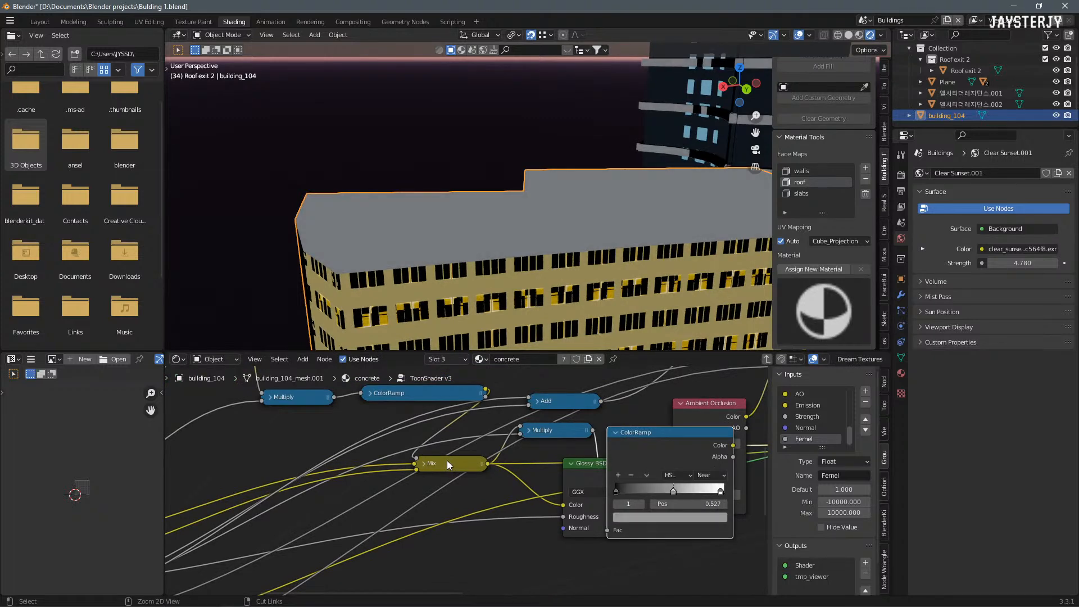
key("ctrl+z")
Step: Collapse the ColorRamp node, expand the Mix Shader that blends the specular and glossy shaders, and set its factor to about 0.48
scroll(444, 463, "down", 5)
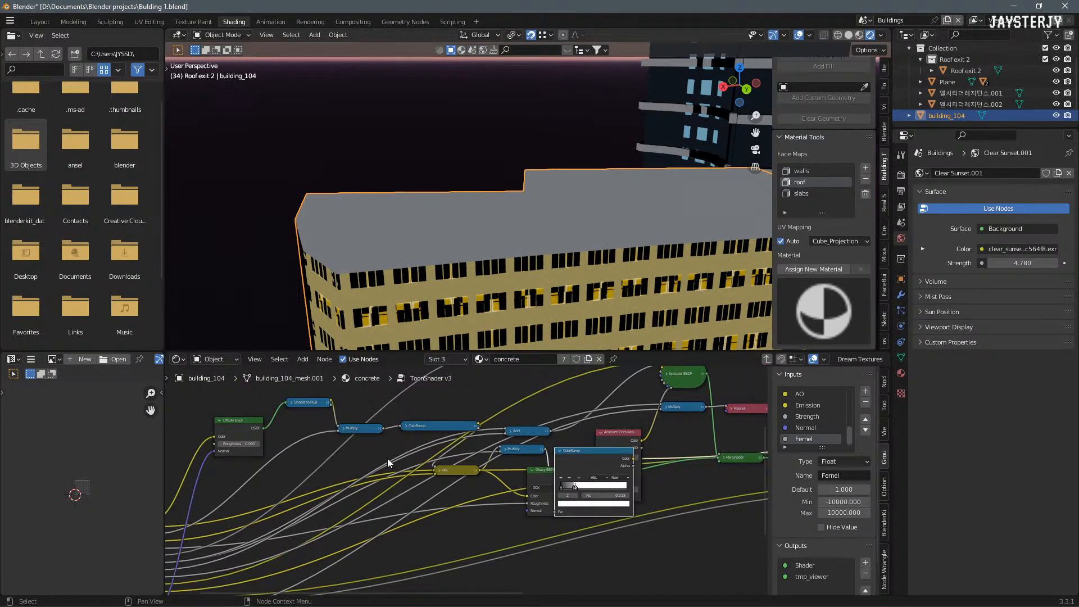
scroll(367, 461, "up", 4)
middle_click_drag(366, 460, 498, 460)
middle_click_drag(641, 464, 553, 463)
scroll(612, 461, "up", 2)
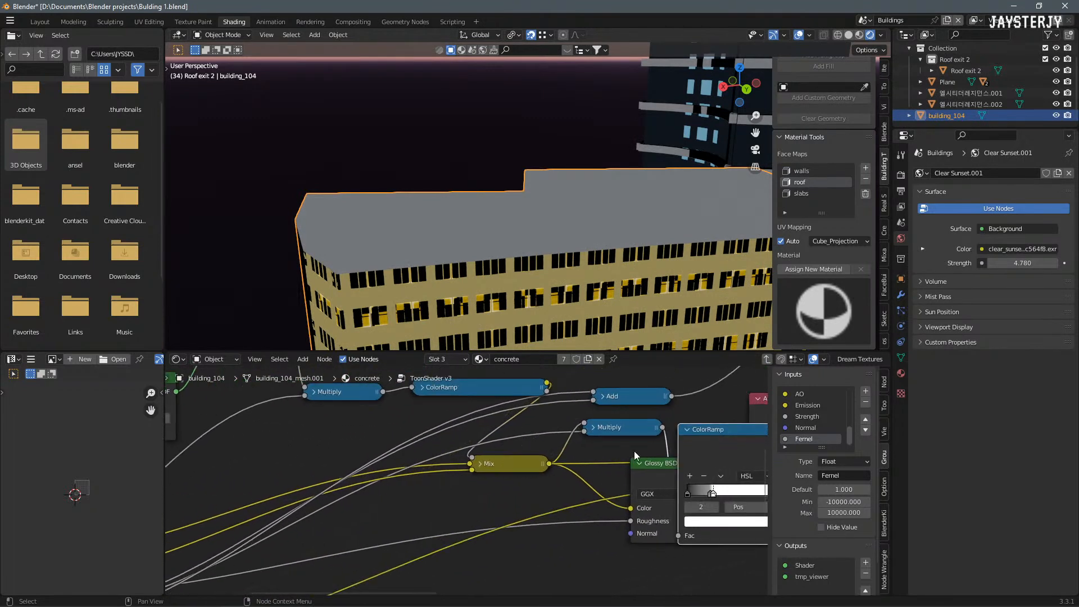
left_click(686, 431)
middle_click_drag(684, 433, 302, 473)
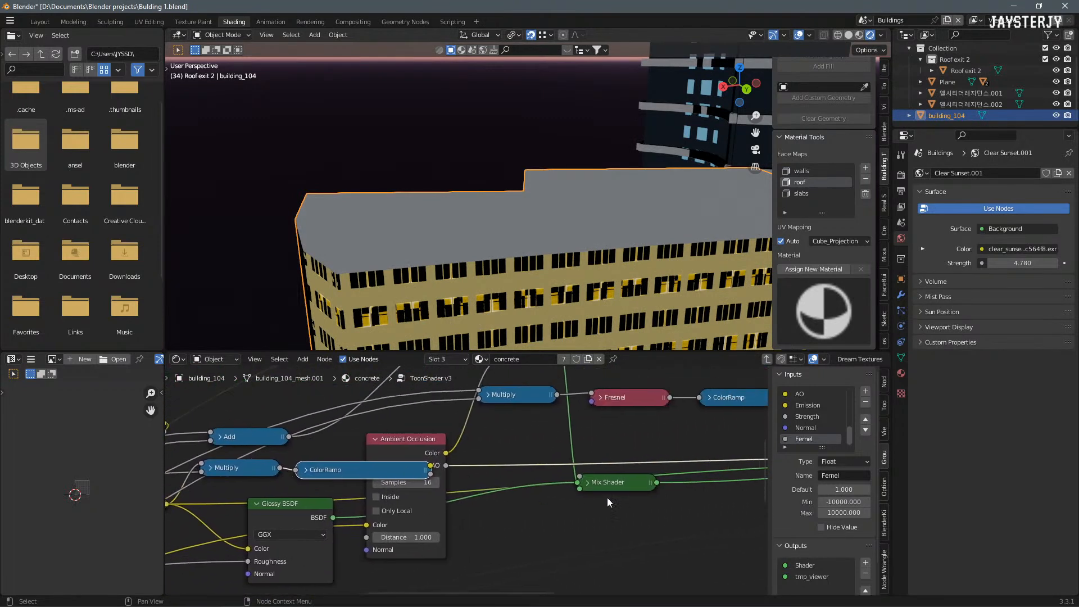
left_click(586, 482)
left_click_drag(584, 511, 614, 511)
scroll(393, 494, "down", 3)
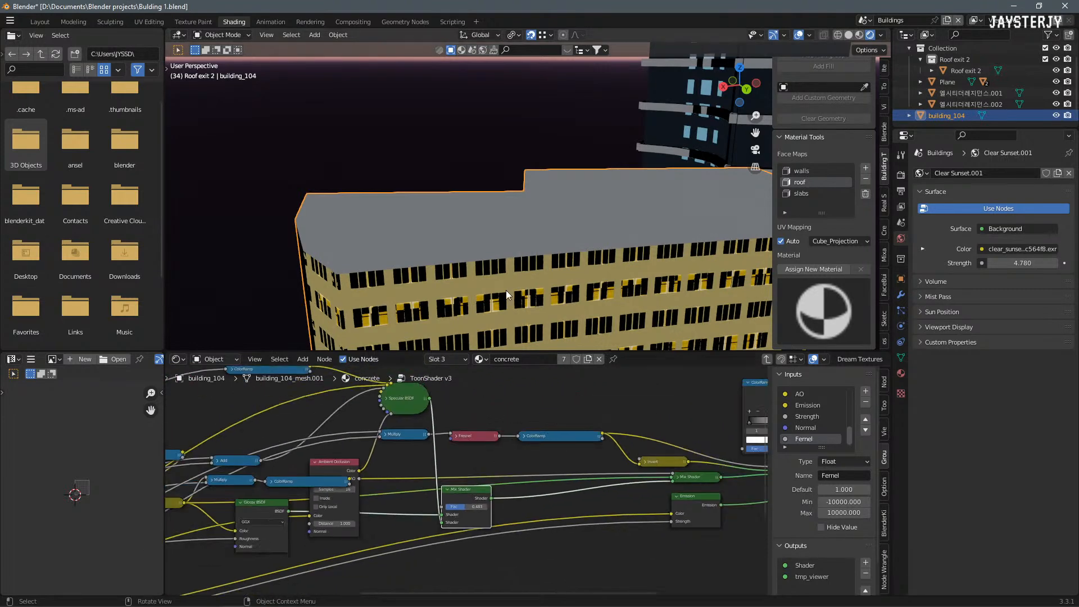
Step: Add a point light to the scene at the base of building_104
middle_click_drag(512, 314, 562, 282)
key("shift+a")
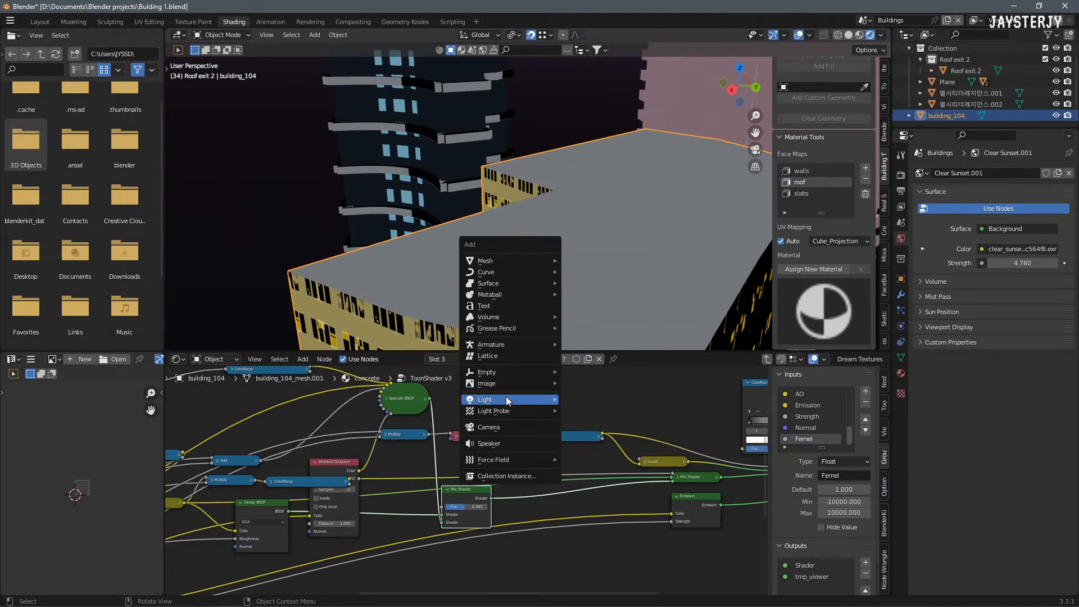
mouse_move(509, 399)
left_click(583, 399)
scroll(562, 295, "down", 14)
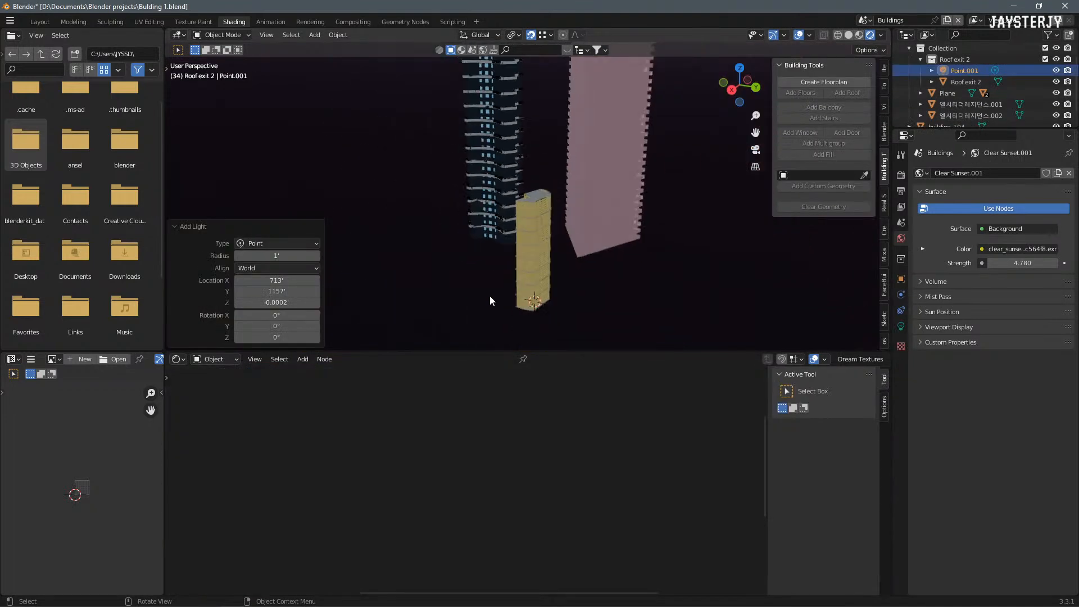
Step: Raise the point light 722.23' along the global Z axis to just above building_104's roof
scroll(572, 301, "up", 3)
key("g")
key("z")
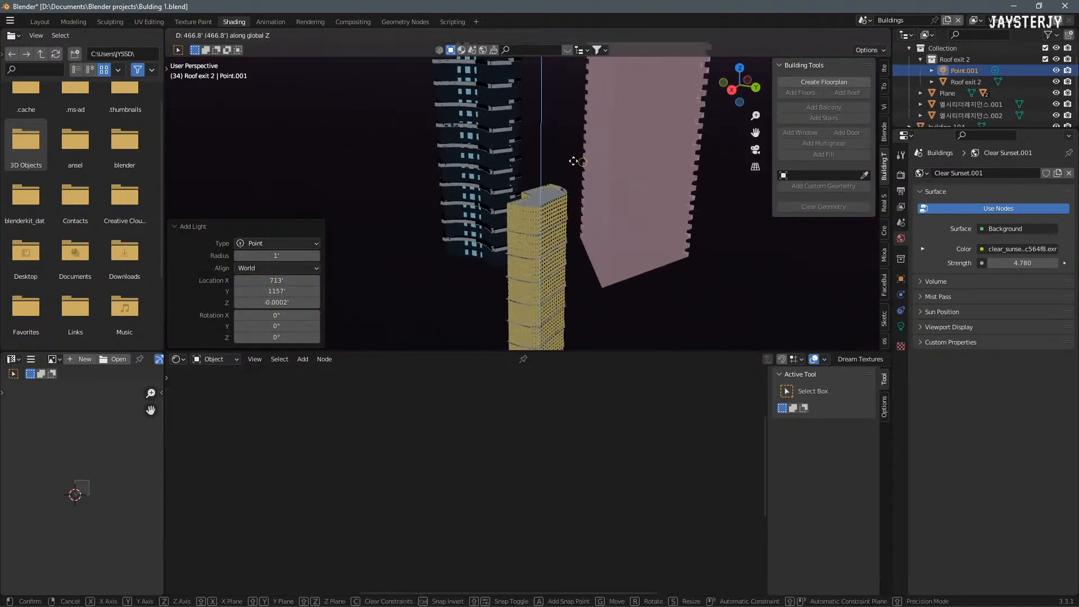
left_click(574, 161)
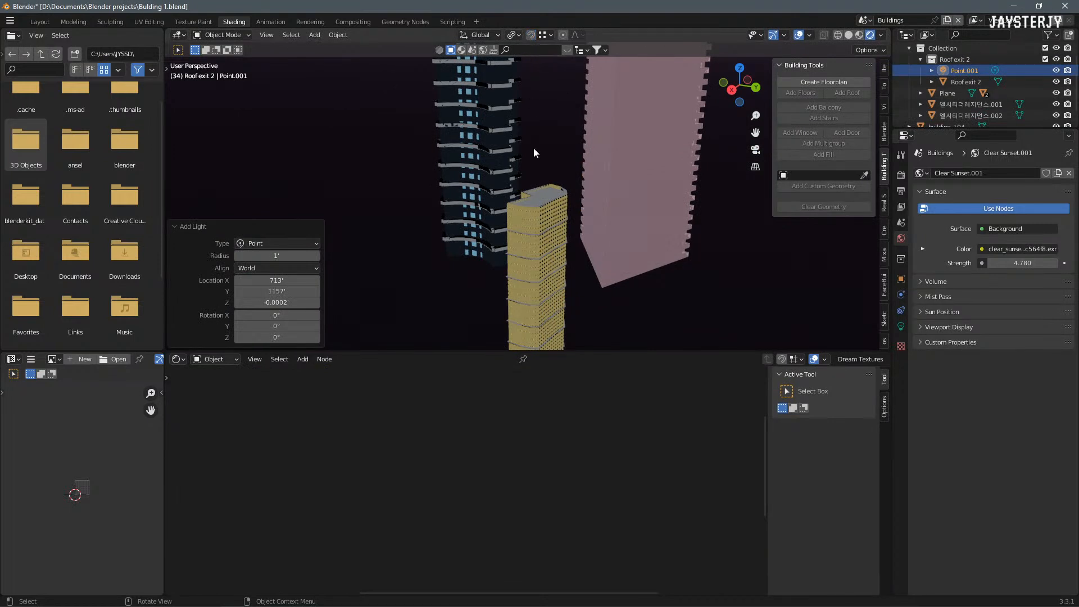
key("g")
key("z")
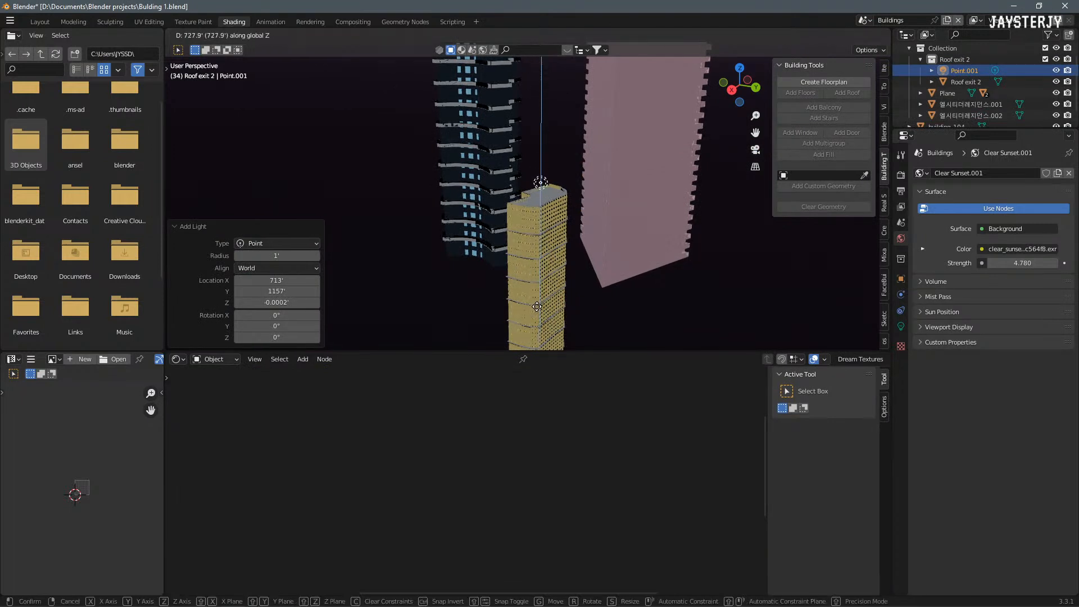
left_click(536, 313)
Step: Set the point light's power to 1 MW
left_click(901, 326)
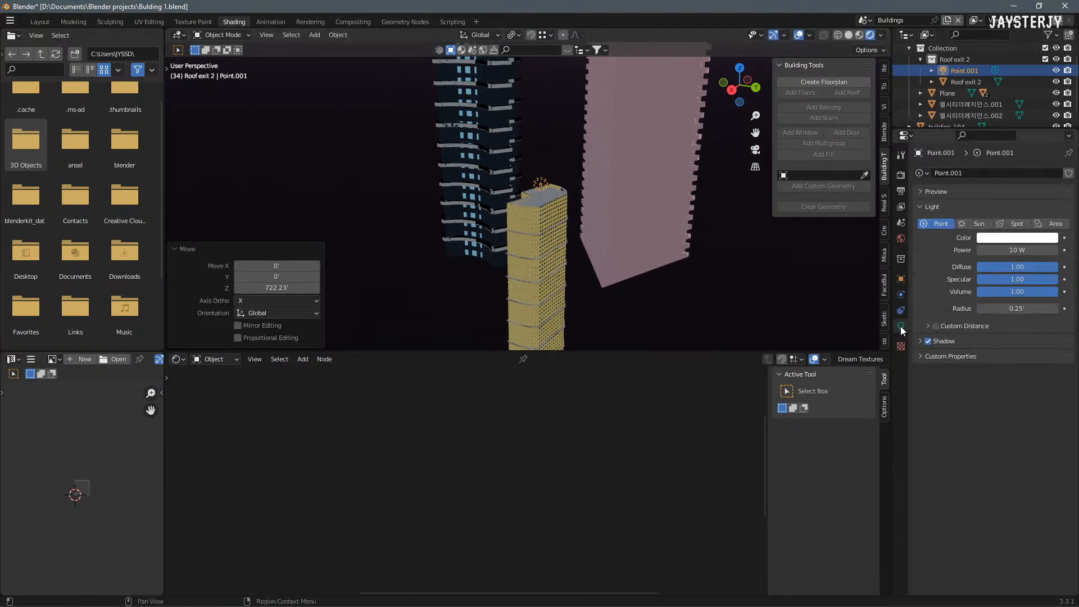
left_click(996, 255)
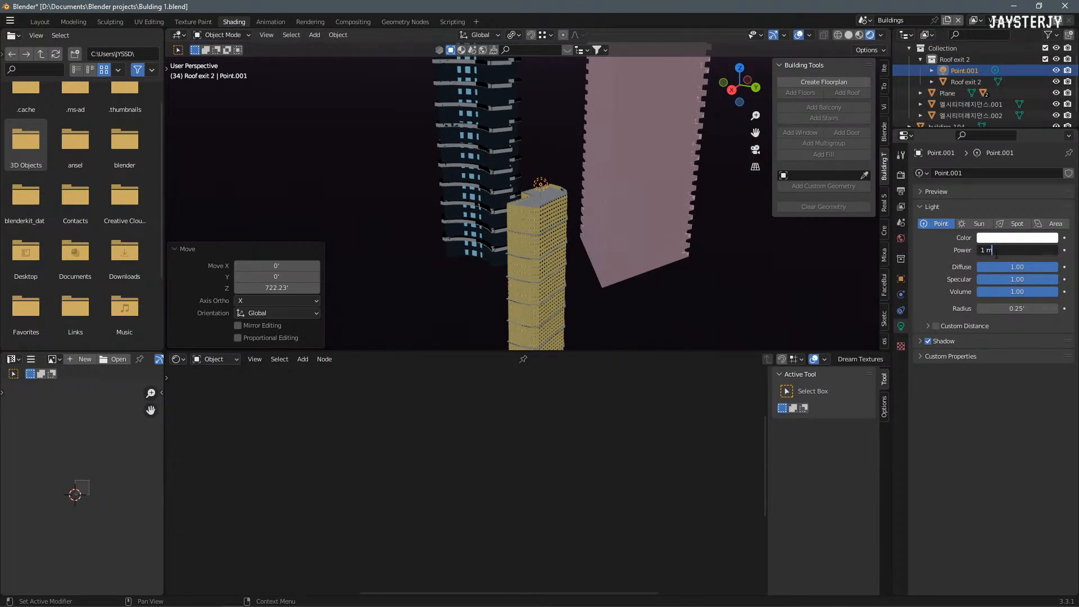
type("1 MW")
key("Return")
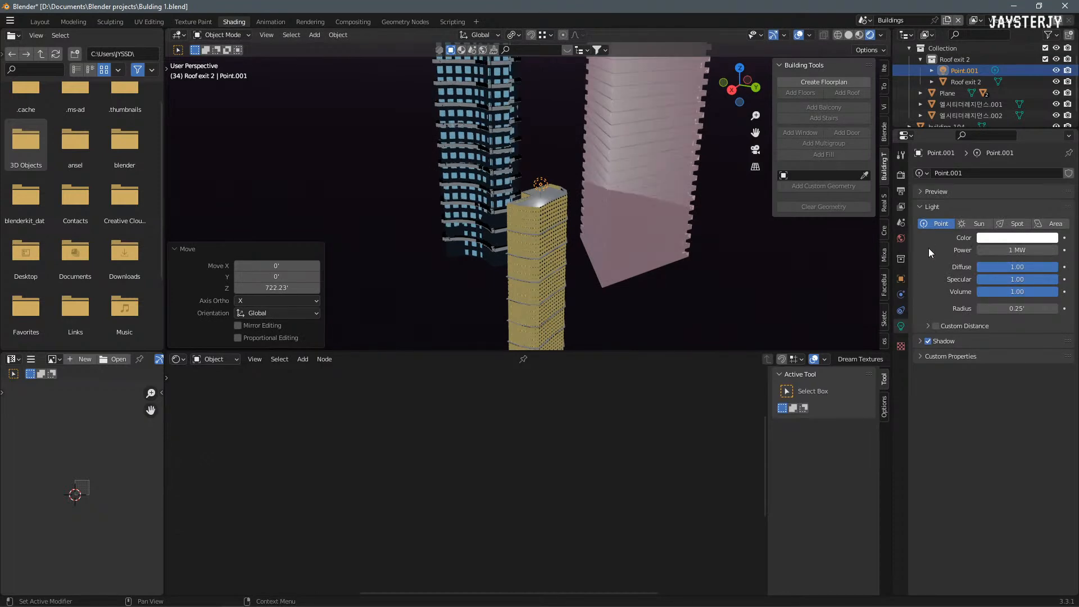
Step: Inspect the lit roof and rim up close and select building_104
scroll(635, 247, "up", 7)
middle_click_drag(624, 243, 666, 196)
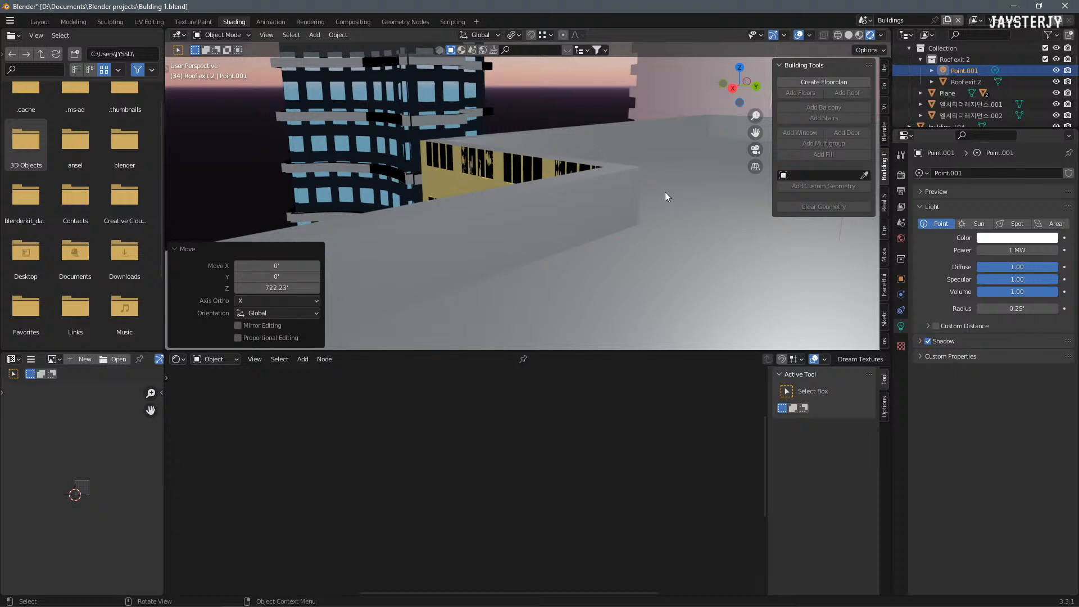
middle_click_drag(666, 191, 347, 207)
left_click(346, 207)
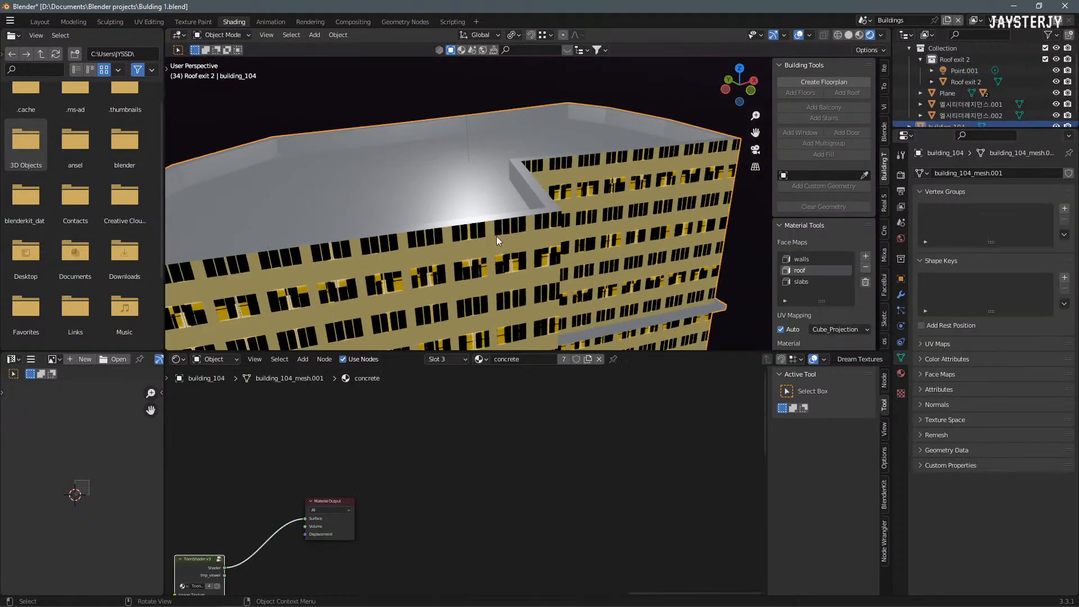
Step: Darken the base colour of the ToonShader v3 node in building_104's concrete material to a deeper grey
middle_click_drag(467, 241, 447, 282)
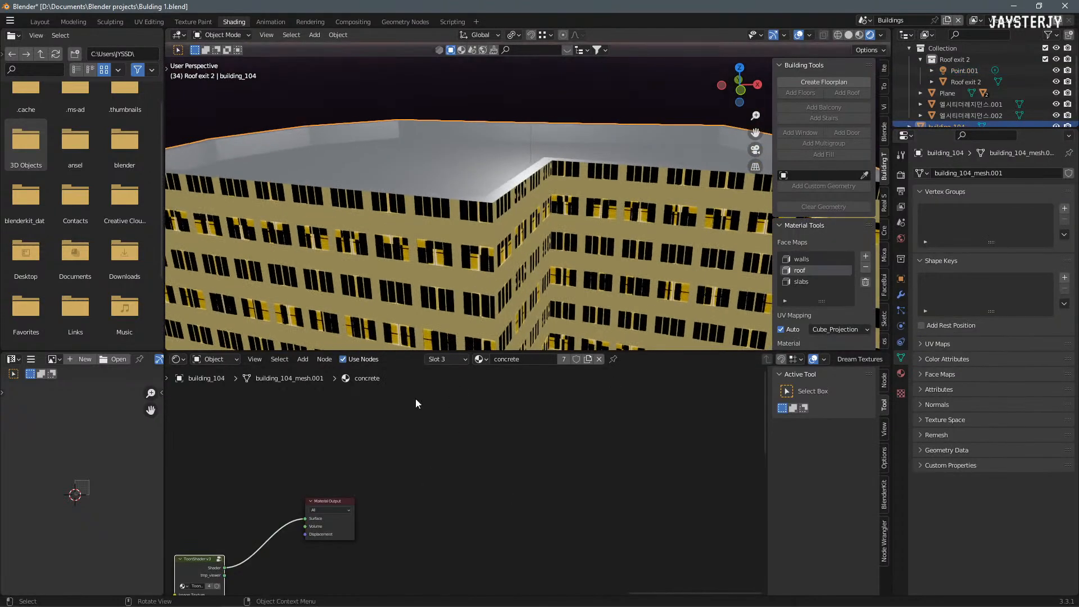
middle_click_drag(378, 544, 627, 435)
scroll(442, 512, "up", 3)
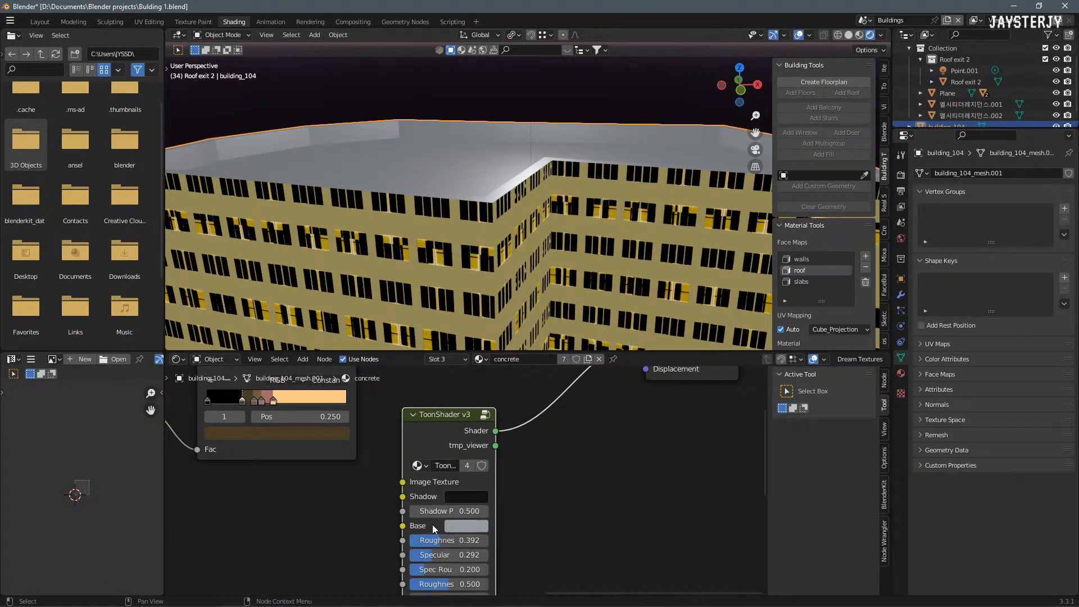
left_click(451, 526)
left_click_drag(562, 380, 558, 387)
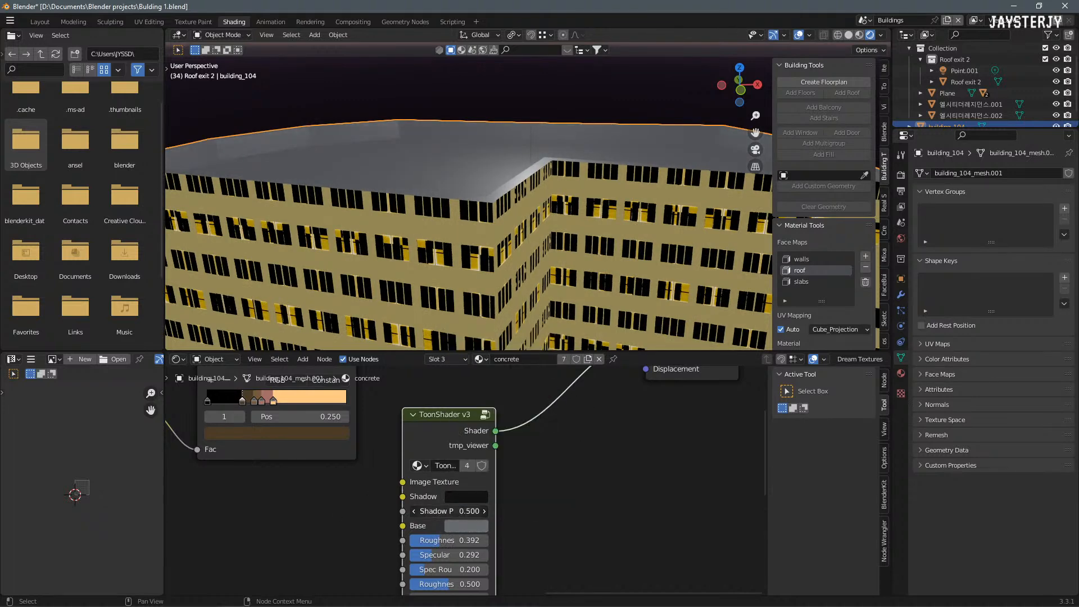
Step: Set the ToonShader v3 node's Shadow P value to 0.390 while checking the shadow boundary on building_104's roof
mouse_move(449, 511)
left_mouse_down()
mouse_move(415, 511)
mouse_move(453, 511)
left_mouse_up()
middle_click_drag(479, 150, 549, 339)
left_click_drag(489, 511, 509, 510)
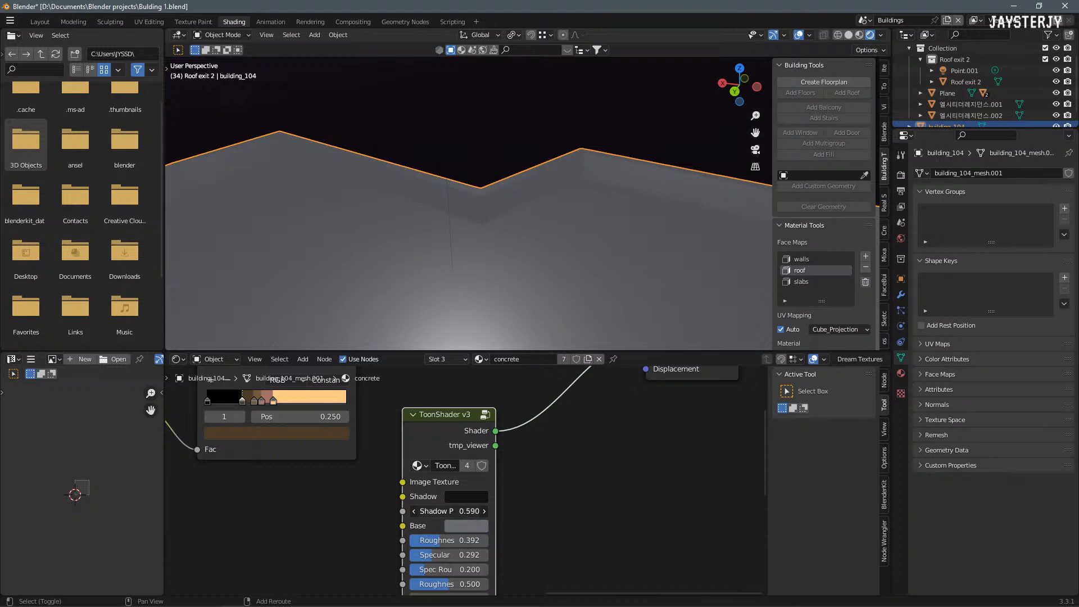
left_click_drag(450, 510, 433, 511)
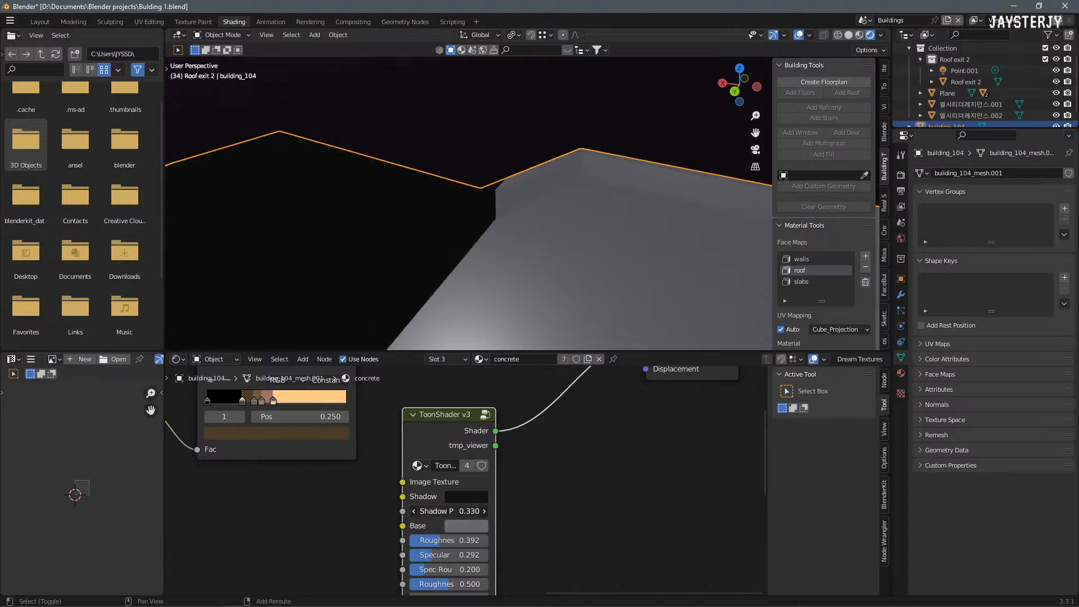
scroll(487, 89, "down", 4)
scroll(480, 150, "up", 4)
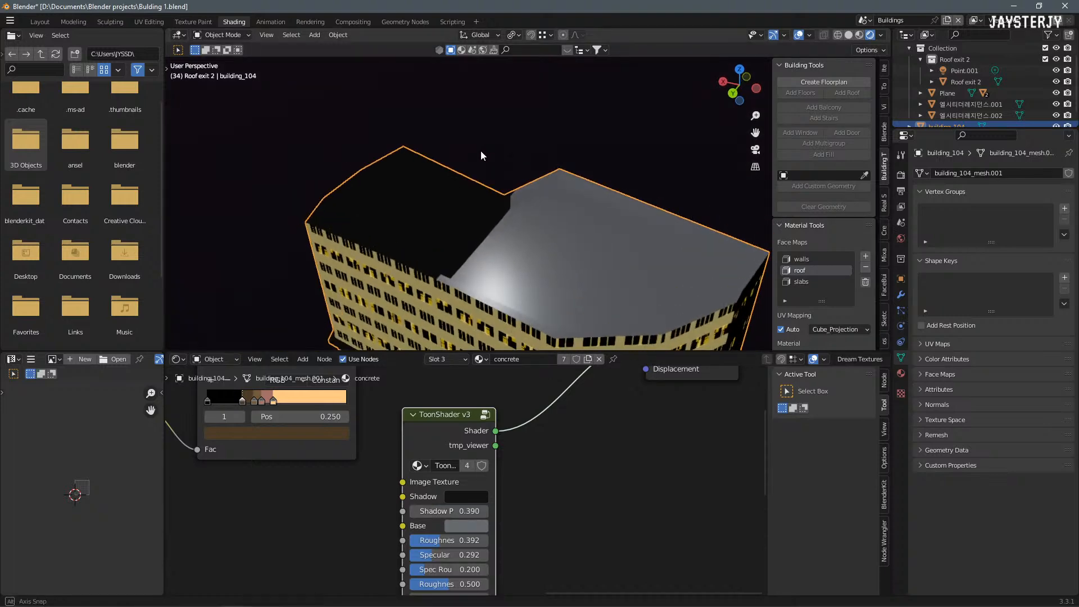
Step: Lower the point light toward building_104's roof, moving it about -3.5' in X, 12.25' in Y and -19.5' in Z
left_click(497, 161)
key("g")
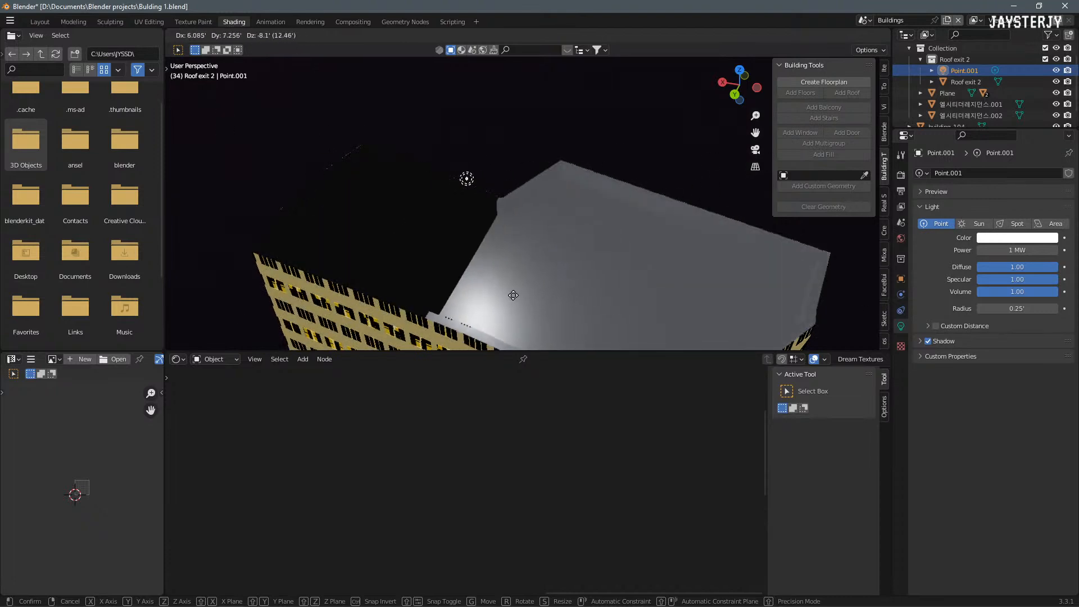
left_click(541, 323)
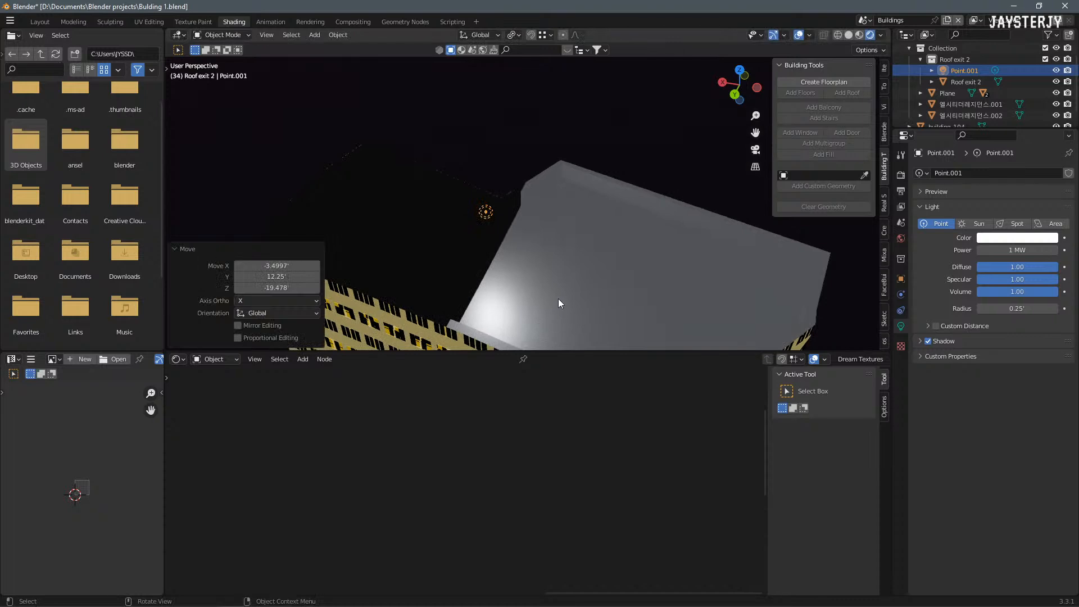
Step: Shift the point light horizontally across building_104's roof by about -5.1' in X and -68.4' in Y
key("g")
key("shift+z")
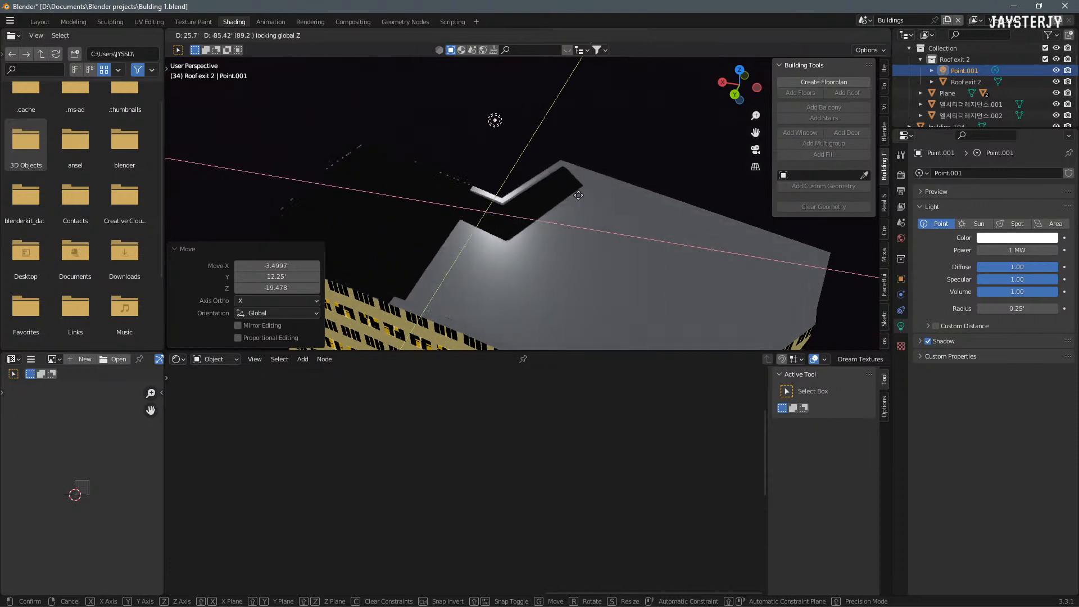
left_click(590, 218)
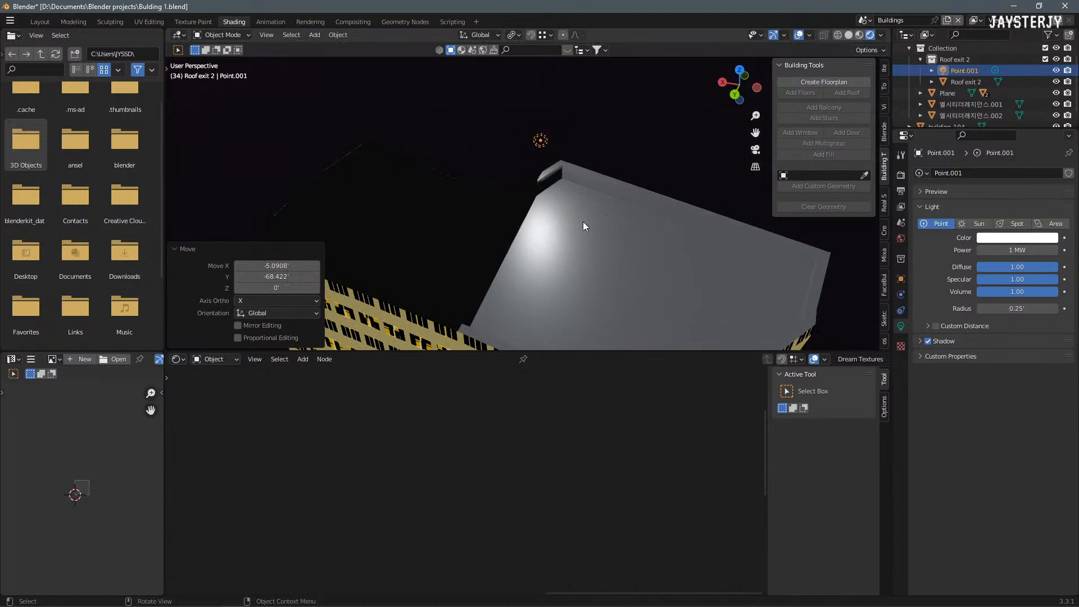
Step: In the concrete material's ToonShader v3 group, set the white stop of the ColorRamp fed by Shader to RGB and Multiply to 0.823
left_click(581, 224)
key("Tab")
key("Tab")
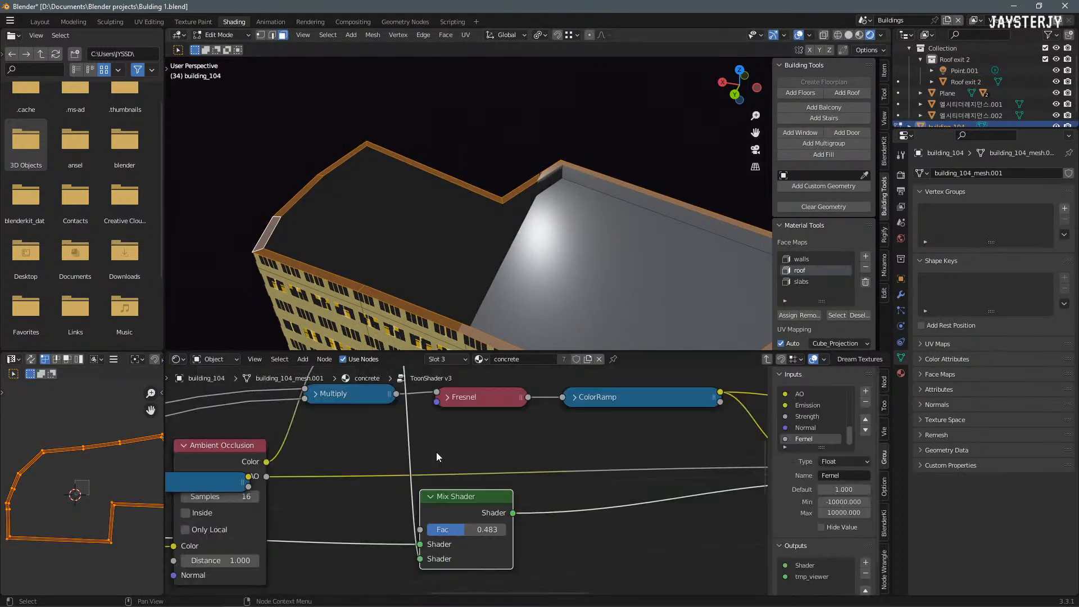
middle_click_drag(397, 504, 572, 470)
scroll(515, 476, "up", 4)
middle_click_drag(467, 472, 253, 468)
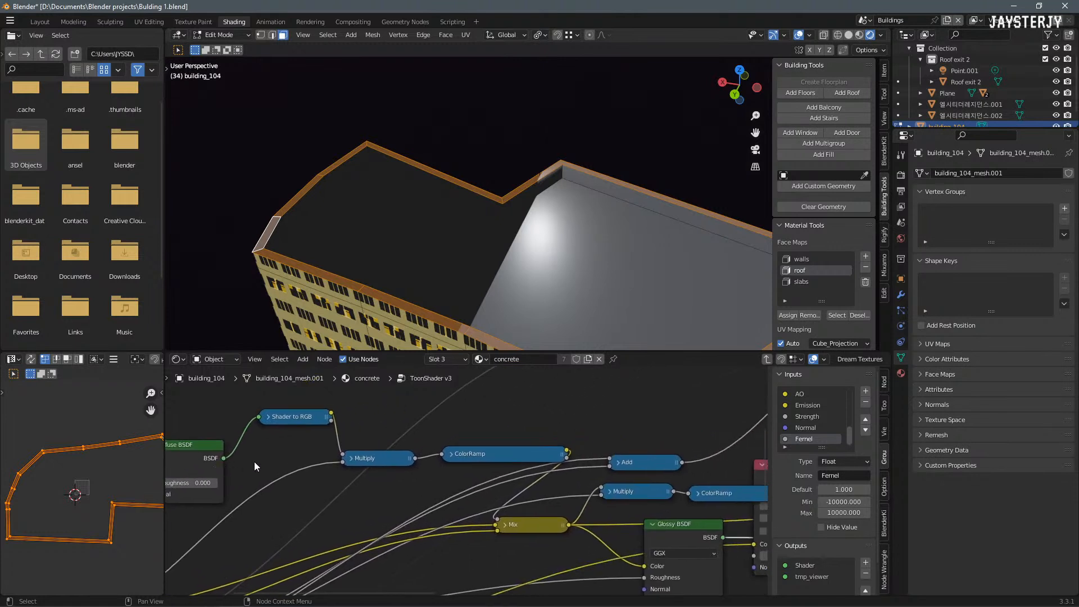
middle_click_drag(494, 451, 461, 456)
left_click(417, 458)
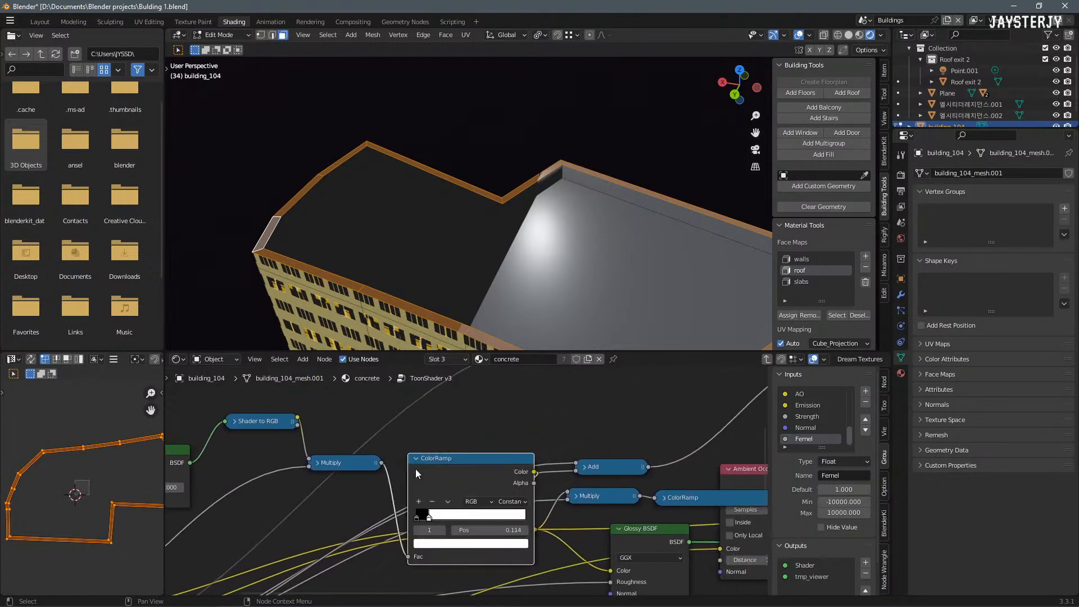
left_click_drag(422, 518, 557, 514)
left_click(511, 501)
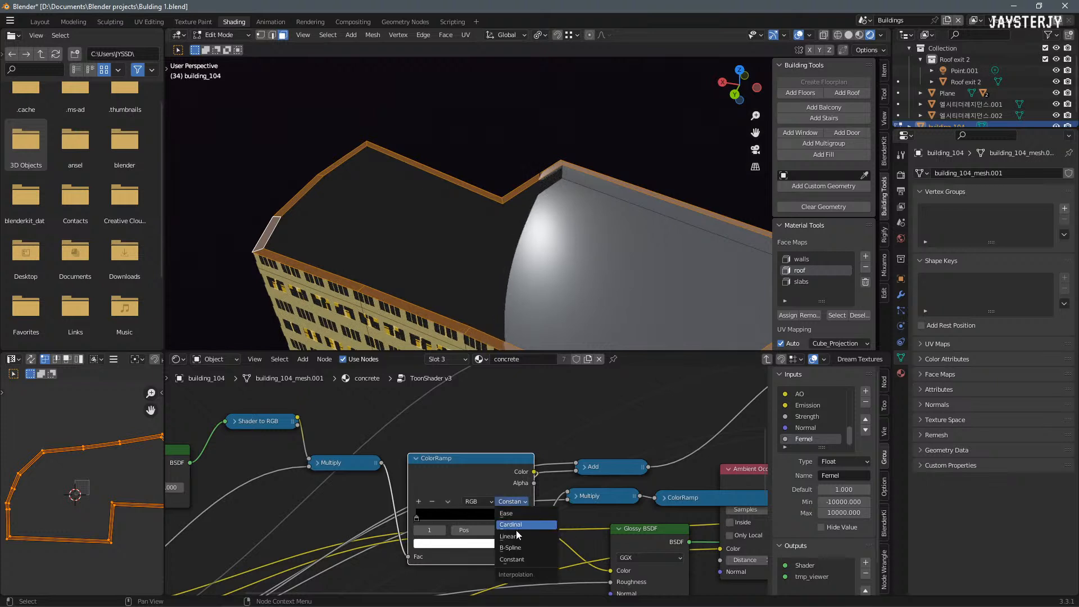
left_click_drag(506, 516, 506, 516)
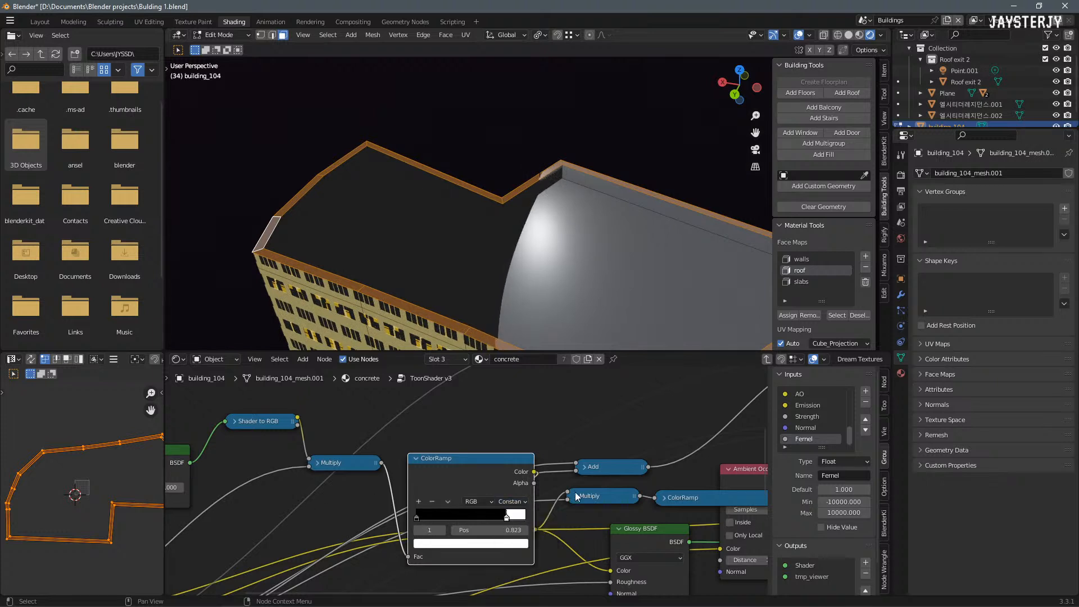
Step: Change the Add math node following the ColorRamp to Multiply, move it clear of the other nodes and check the roof shading
left_click(584, 468)
left_click(614, 494)
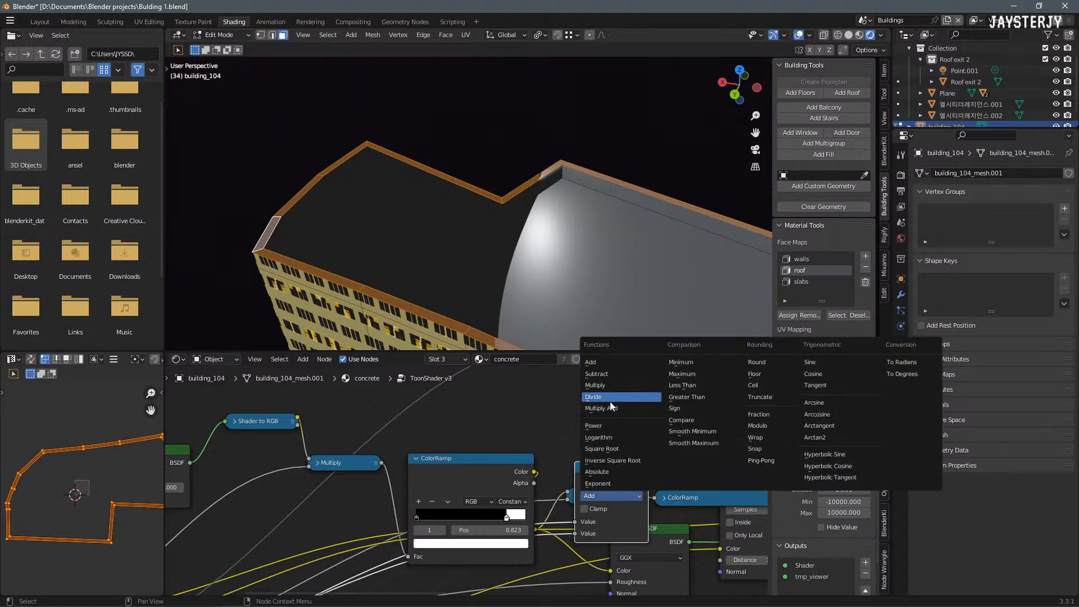
left_click(605, 386)
left_click_drag(604, 475, 606, 403)
mouse_move(489, 118)
middle_mouse_down()
mouse_move(481, 149)
mouse_move(506, 125)
middle_mouse_up()
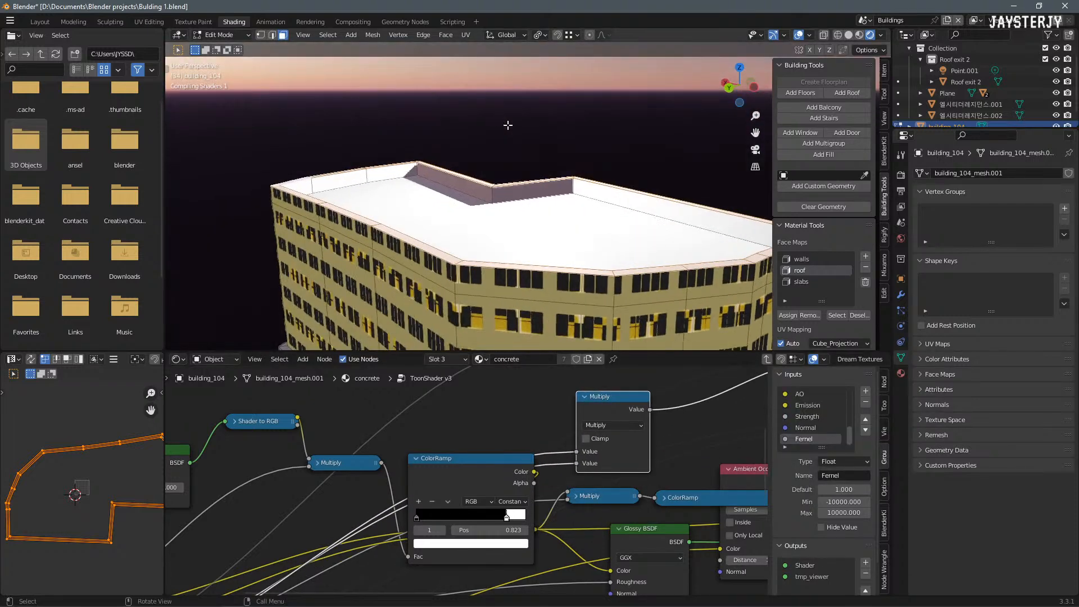
scroll(495, 173, "up", 3)
middle_click_drag(494, 174, 427, 180)
scroll(421, 176, "down", 3)
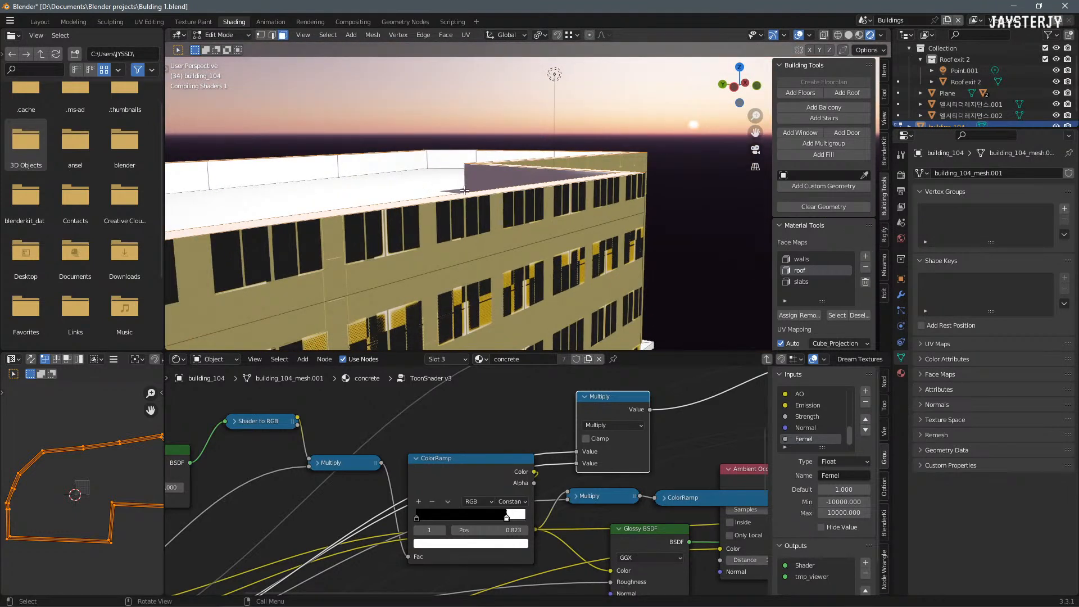
middle_click_drag(297, 226, 366, 231)
scroll(435, 176, "down", 4)
Step: Leave mesh editing and move the point light horizontally by about 38.9' in X and 83.5' in Y over the roof
key("Tab")
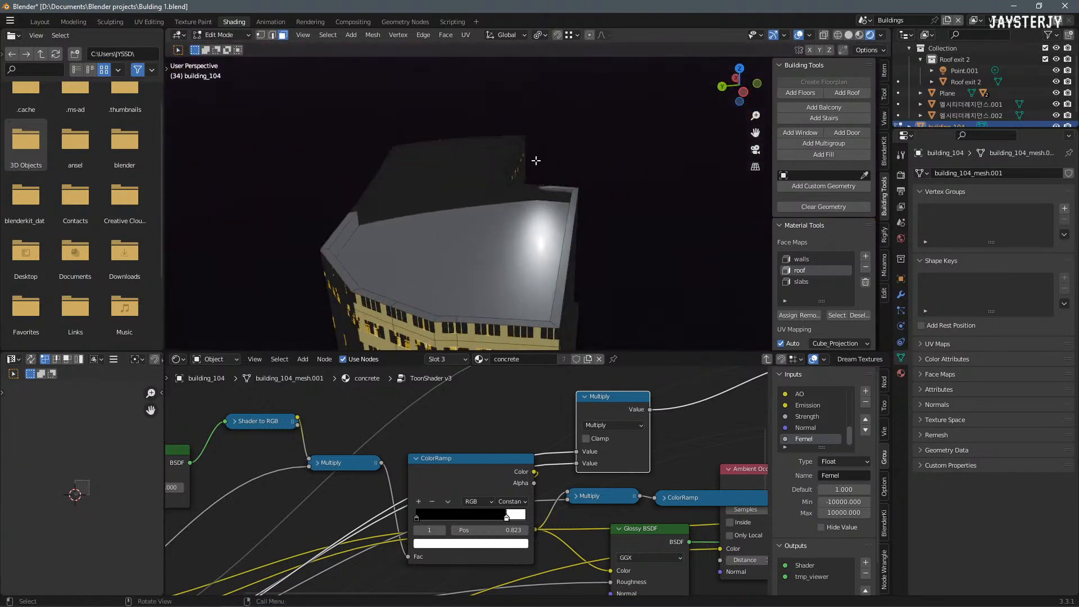
scroll(539, 143, "up", 5)
left_click(552, 147)
key("g")
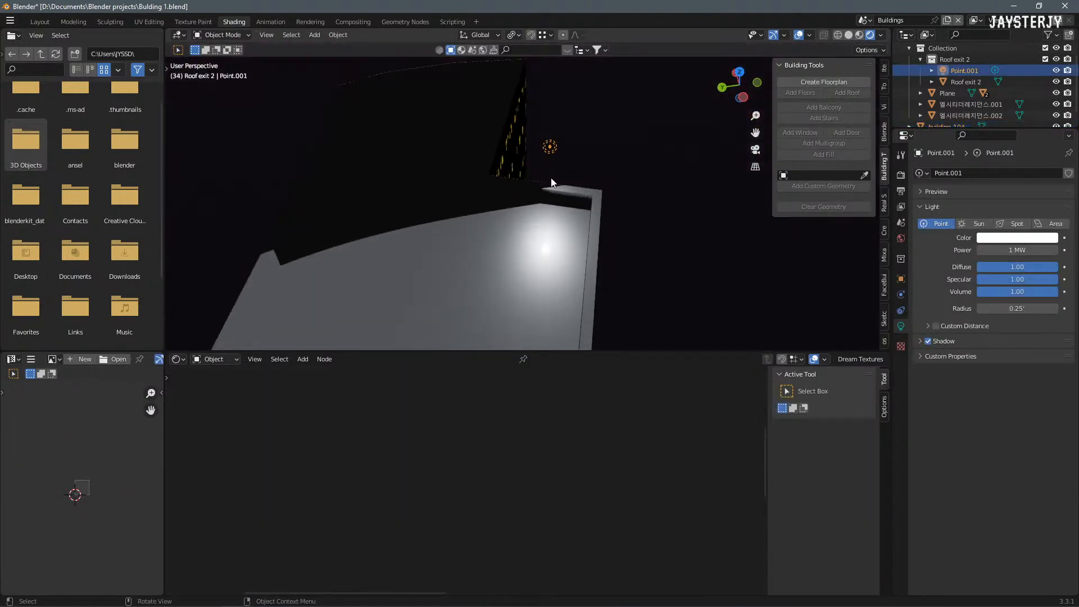
key("shift+z")
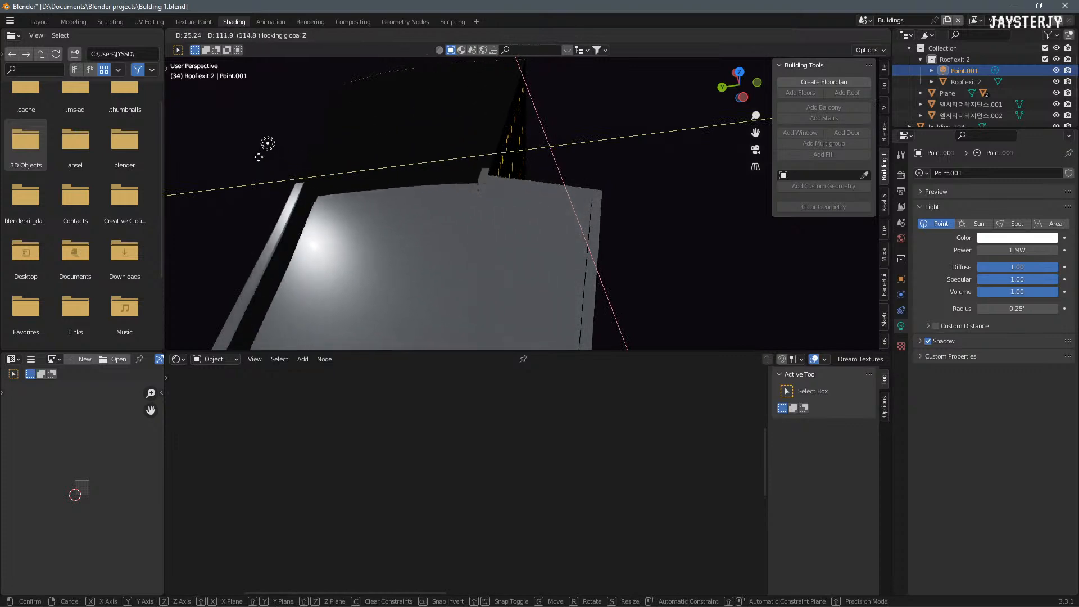
left_click(342, 149)
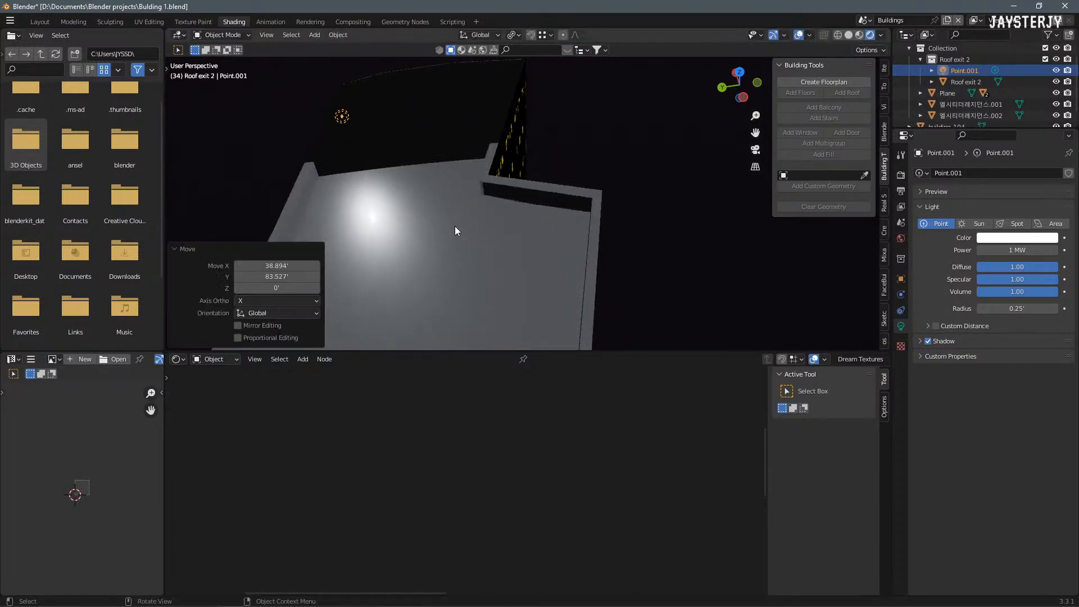
Step: Reopen the ToonShader v3 group in building_104's concrete material and collapse the recently changed Multiply math node
key("grave")
left_click(451, 237)
key("Tab")
middle_click_drag(458, 235, 564, 226)
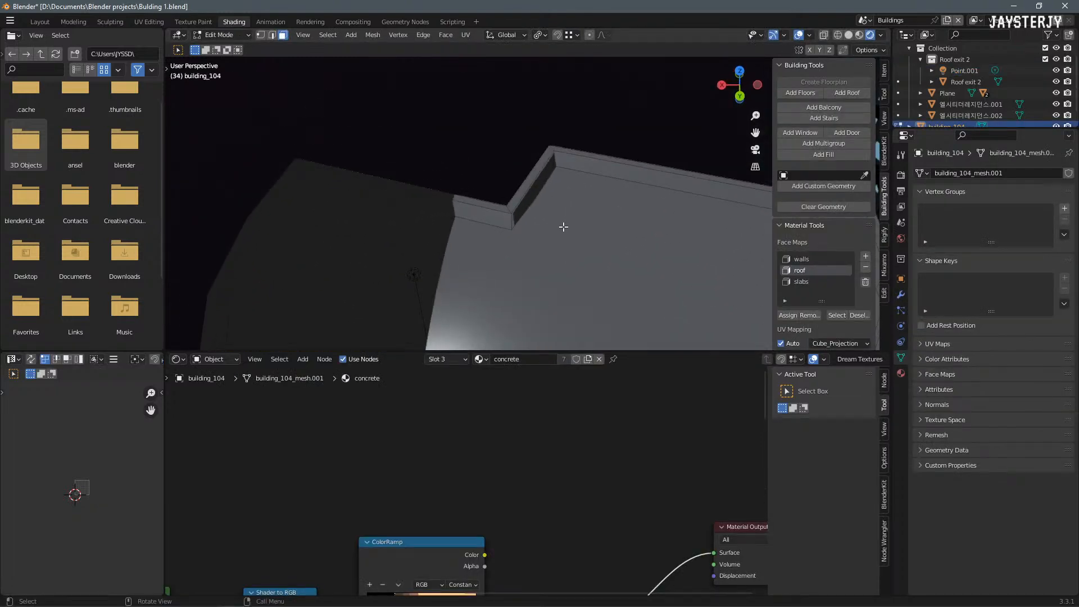
middle_click_drag(525, 507, 441, 582)
middle_click_drag(539, 502, 475, 467)
key("Tab")
mouse_move(390, 538)
left_mouse_down()
mouse_move(335, 539)
mouse_move(501, 543)
left_mouse_up()
middle_click_drag(601, 497, 487, 511)
key("h")
middle_click_drag(475, 428, 405, 489)
Step: Search the addable shader nodes for "MASK" and clear the search text
key("shift+a")
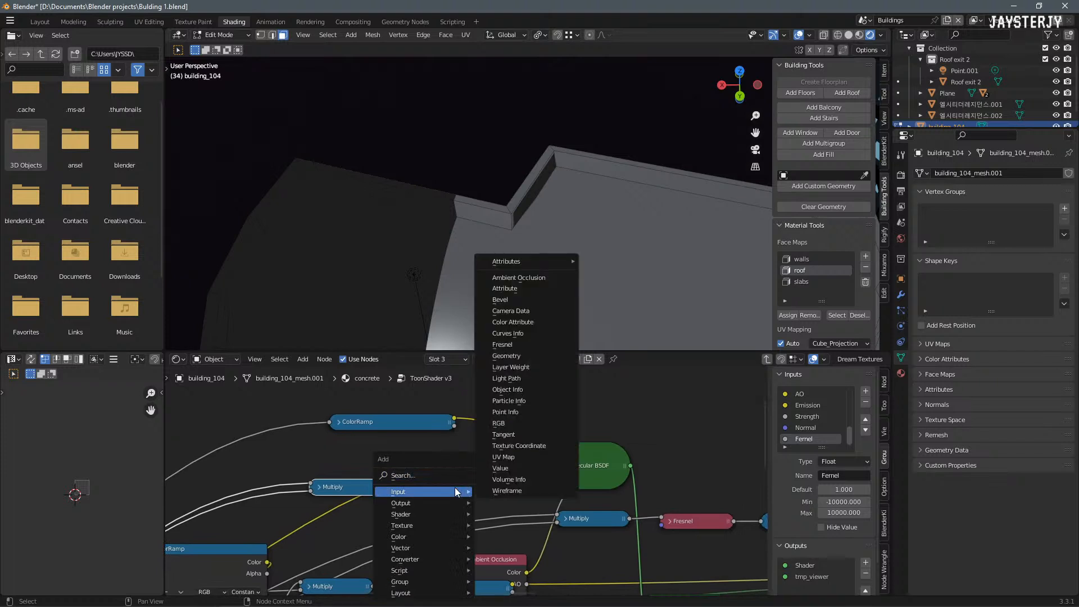
left_click(449, 476)
type("MASK")
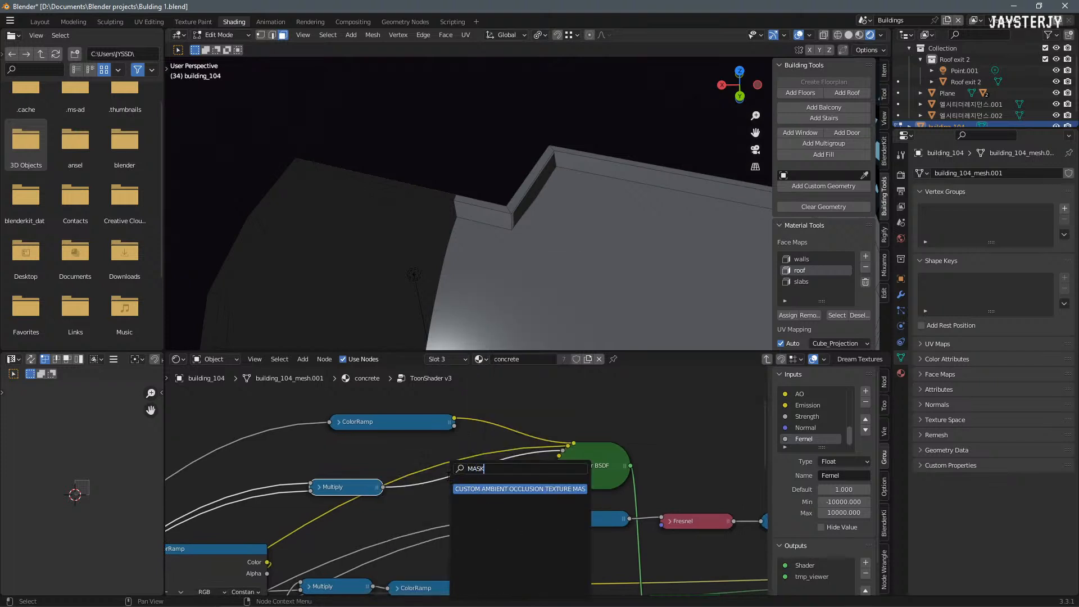
key("BackSpace")
key("BackSpace")
key("BackSpace")
key("BackSpace")
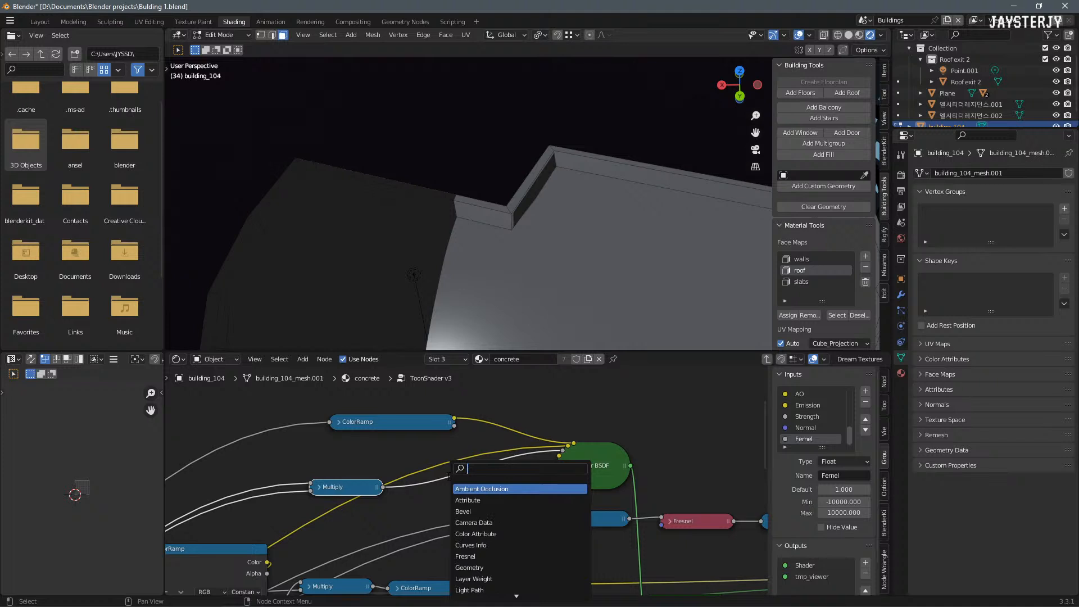
Step: Add a Gradient Texture node on the link between the lower ColorRamp and the Mix node, and move the Mix node back beside it
scroll(512, 553, "down", 20)
scroll(512, 554, "down", 15)
scroll(487, 522, "up", 20)
left_click(478, 496)
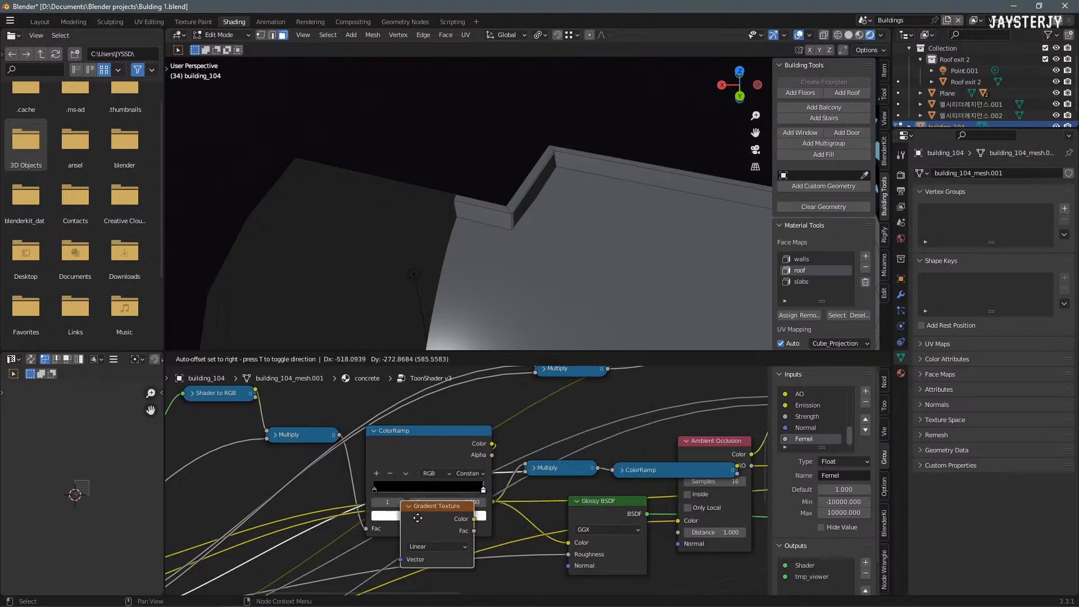
scroll(491, 514, "down", 4)
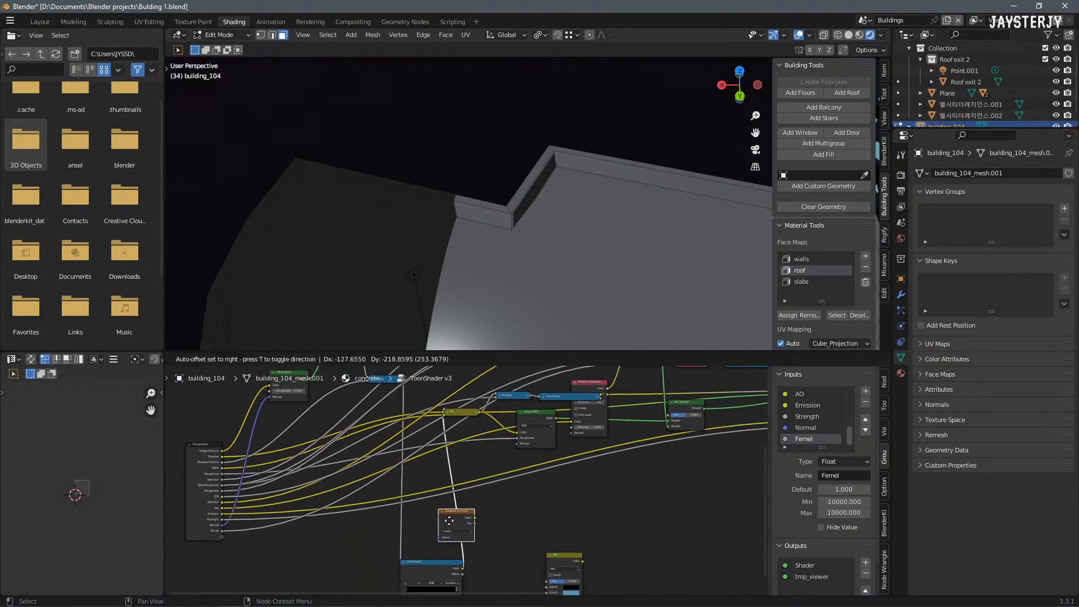
left_click(470, 521)
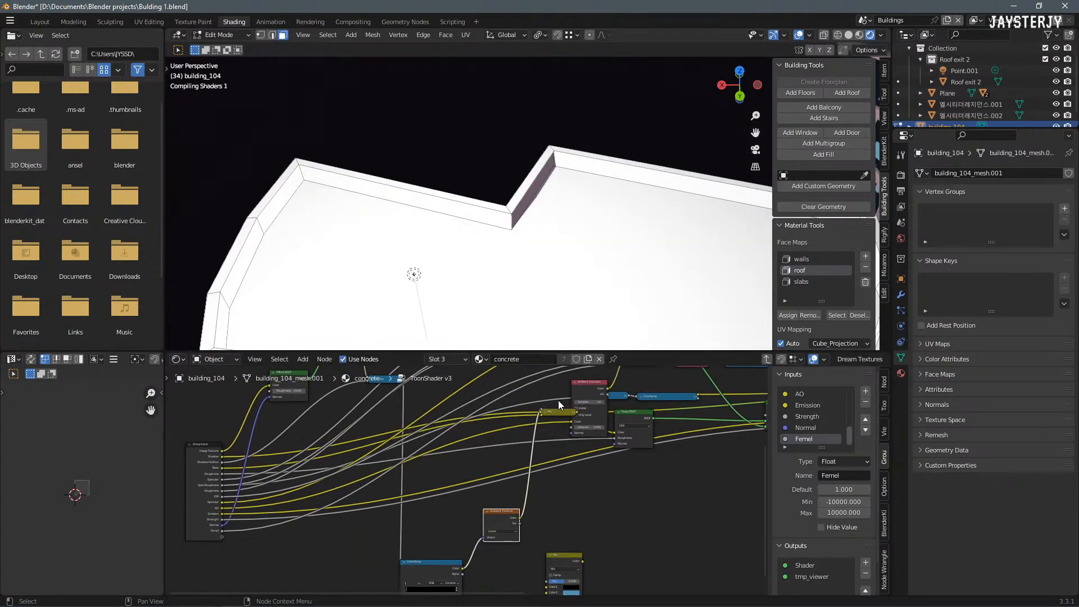
left_click_drag(558, 411, 529, 410)
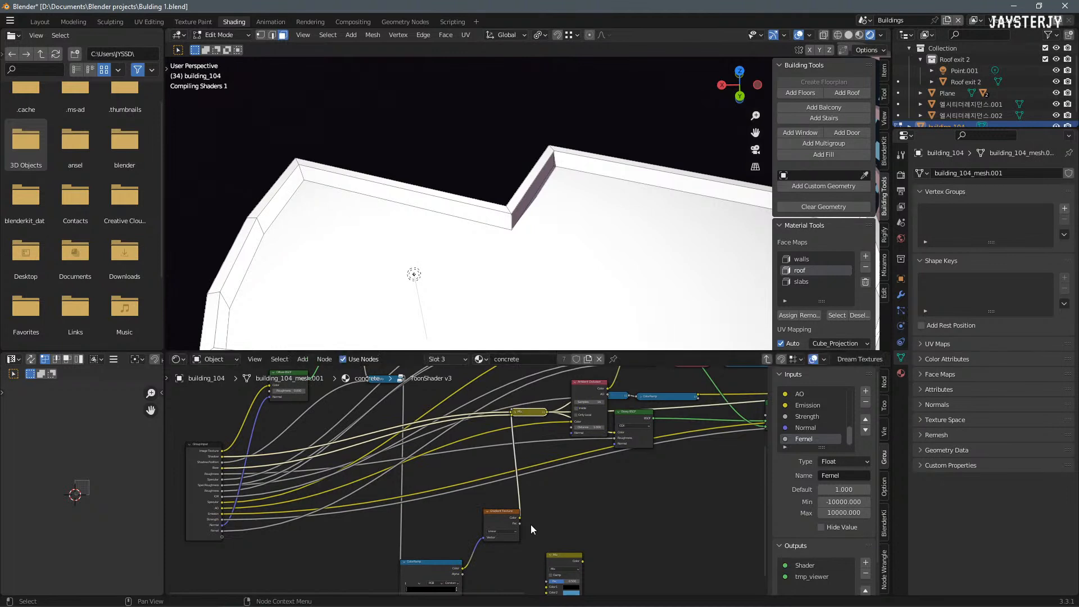
Step: Set the Gradient Texture type to Radial and move the ColorRamp up beside it
scroll(514, 523, "up", 2)
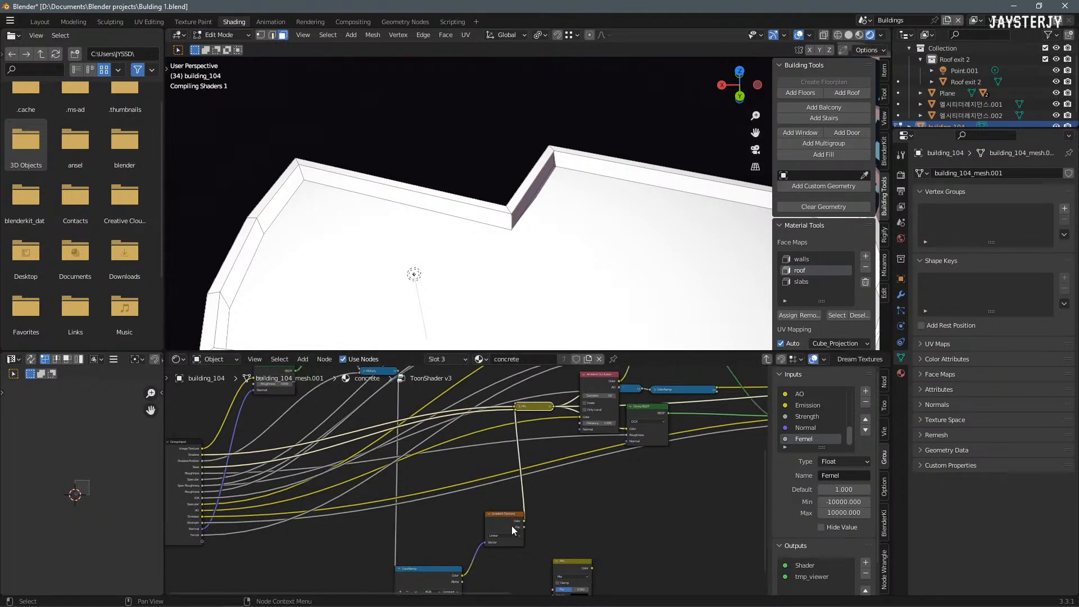
middle_click_drag(516, 543, 426, 488)
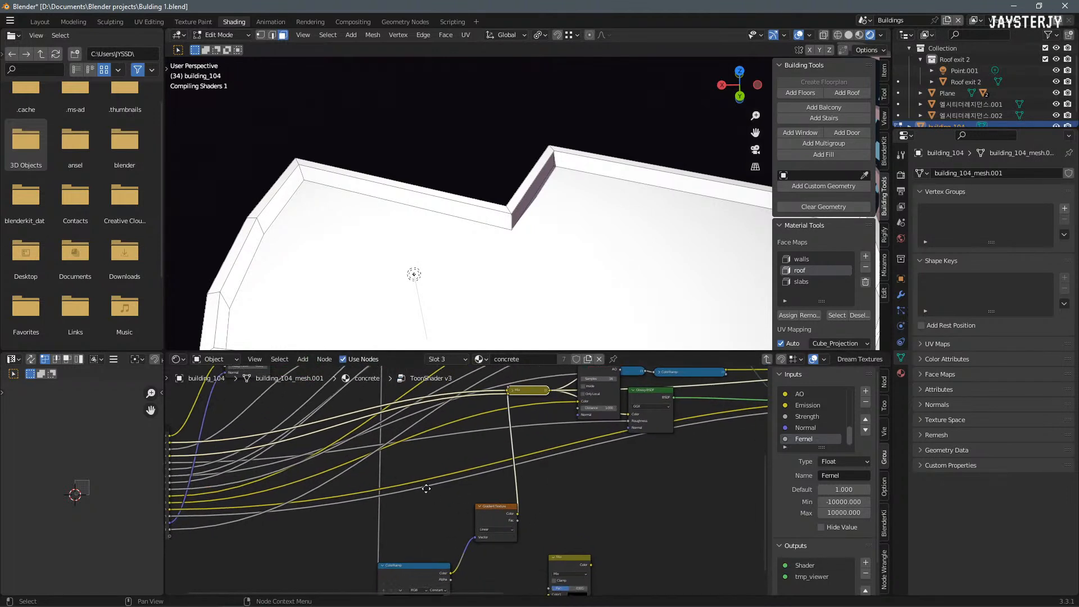
scroll(498, 530, "up", 1)
left_click(498, 530)
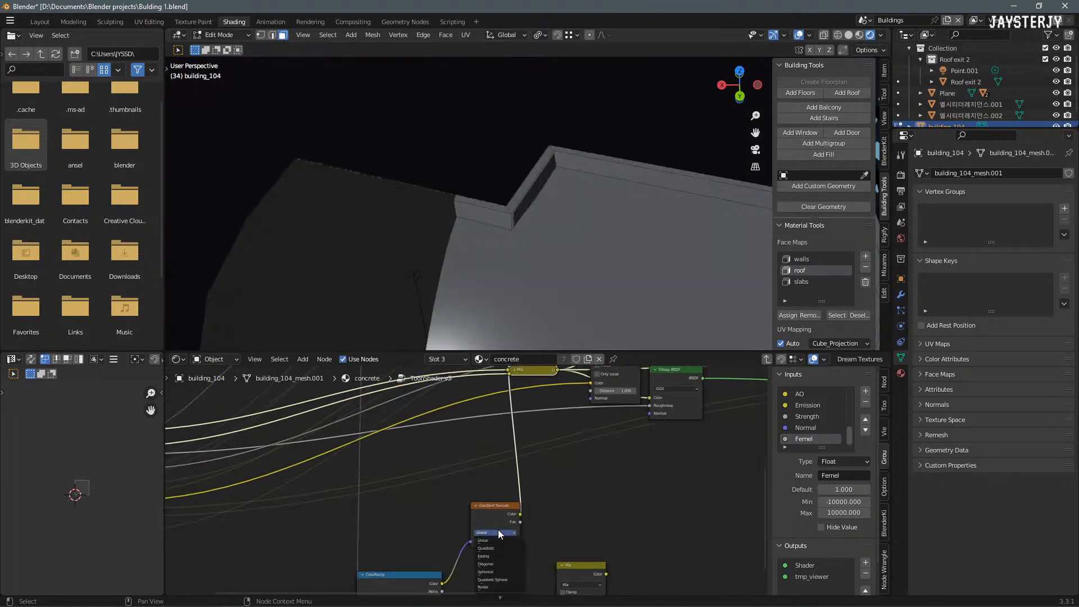
left_click(494, 586)
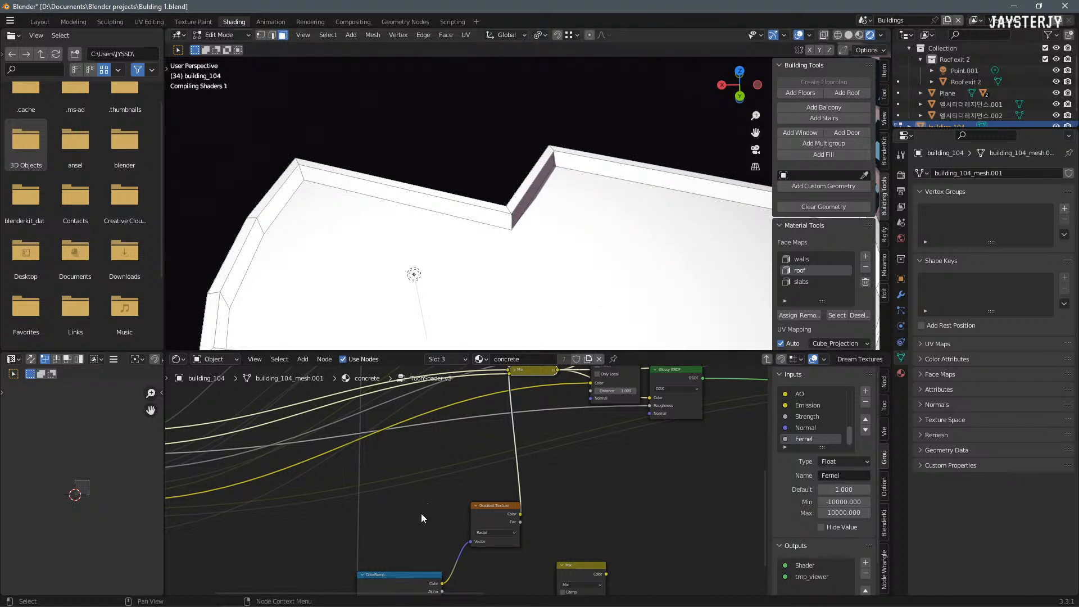
left_click_drag(412, 578, 416, 493)
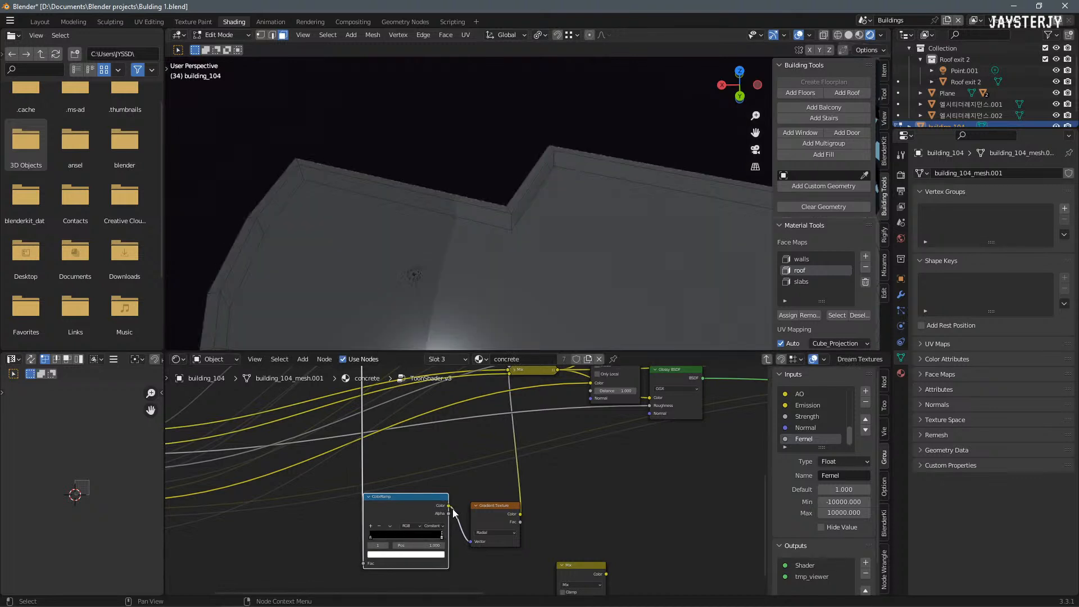
Step: Leave Edit Mode and move the roof's point light horizontally by about 23.8' in X and -29.2' in Y
middle_click_drag(474, 248, 453, 230)
key("ctrl+Tab")
left_click(341, 265)
left_click(370, 248)
scroll(428, 232, "up", 2)
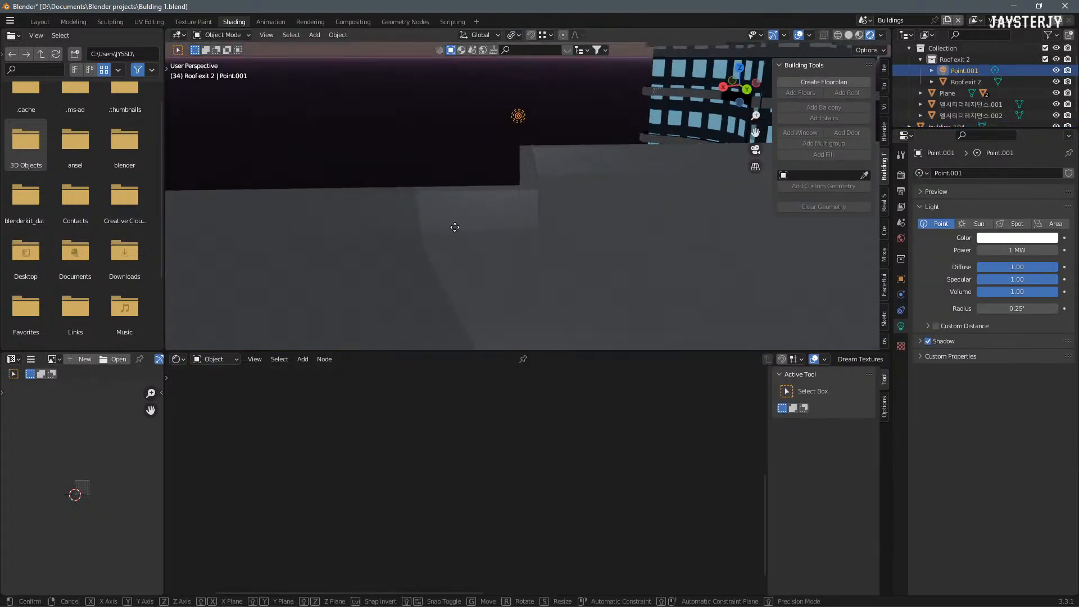
key("g")
key("shift+z")
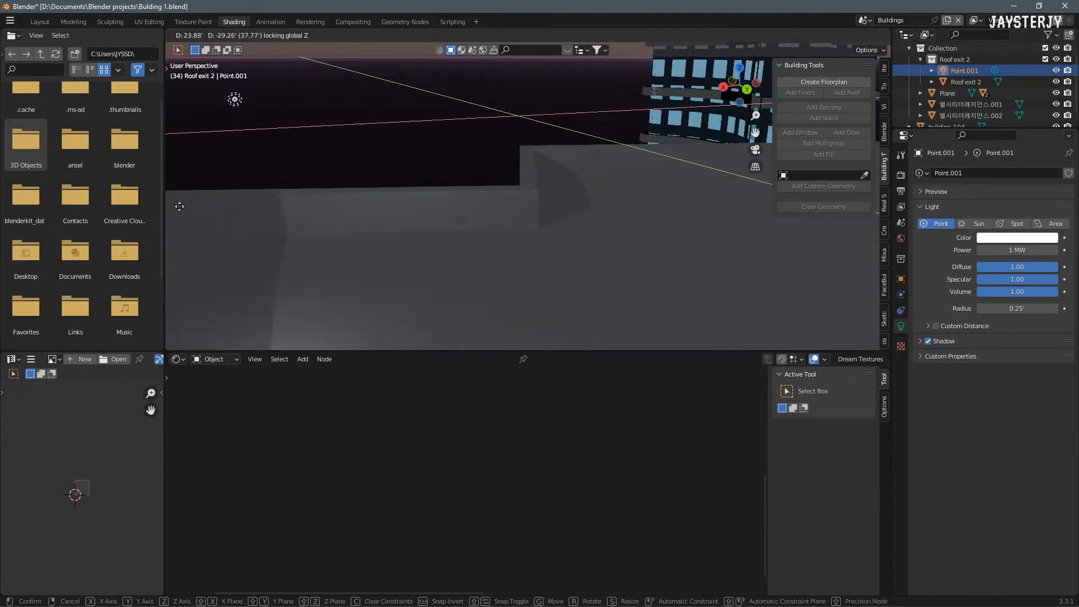
left_click(178, 207)
middle_click_drag(535, 194, 617, 248)
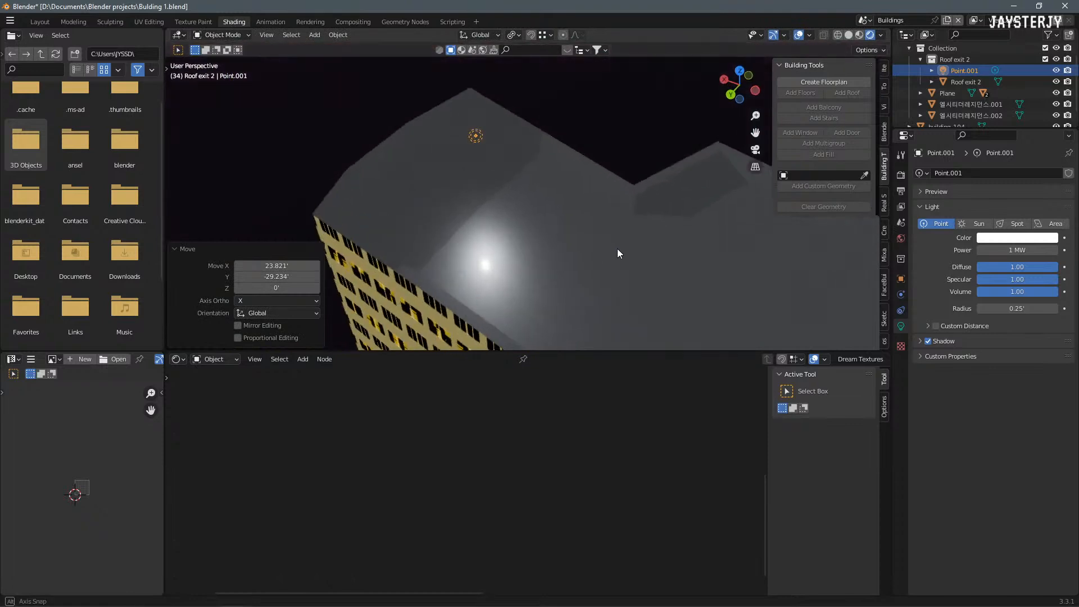
Step: Select the building and delete the Shader to RGB and orange ColorRamp nodes from its concrete material
left_click(492, 192)
middle_click_drag(506, 450, 623, 461)
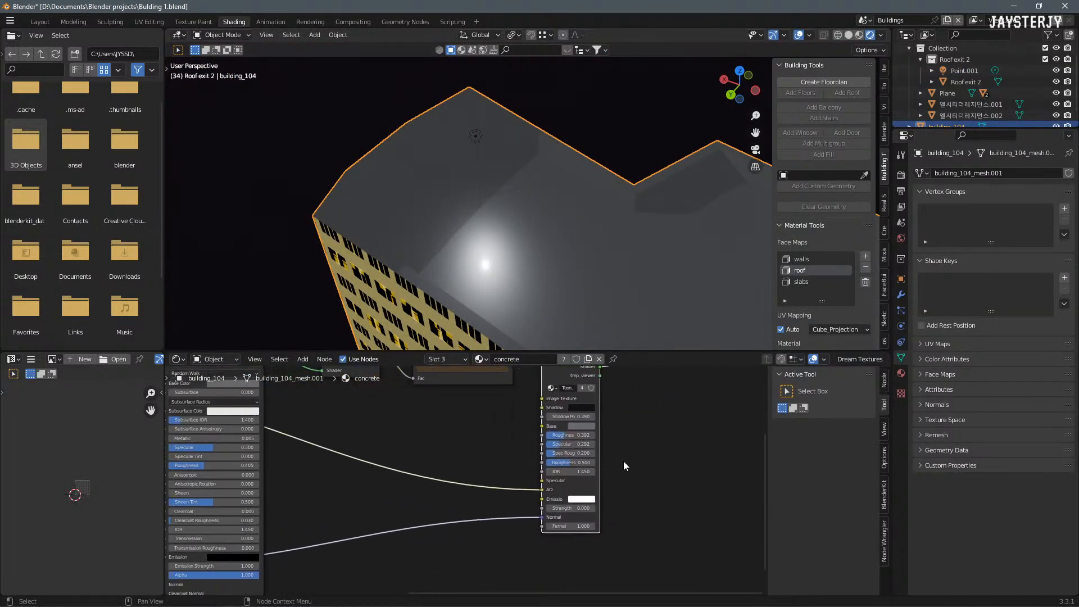
key("Tab")
left_click(545, 235)
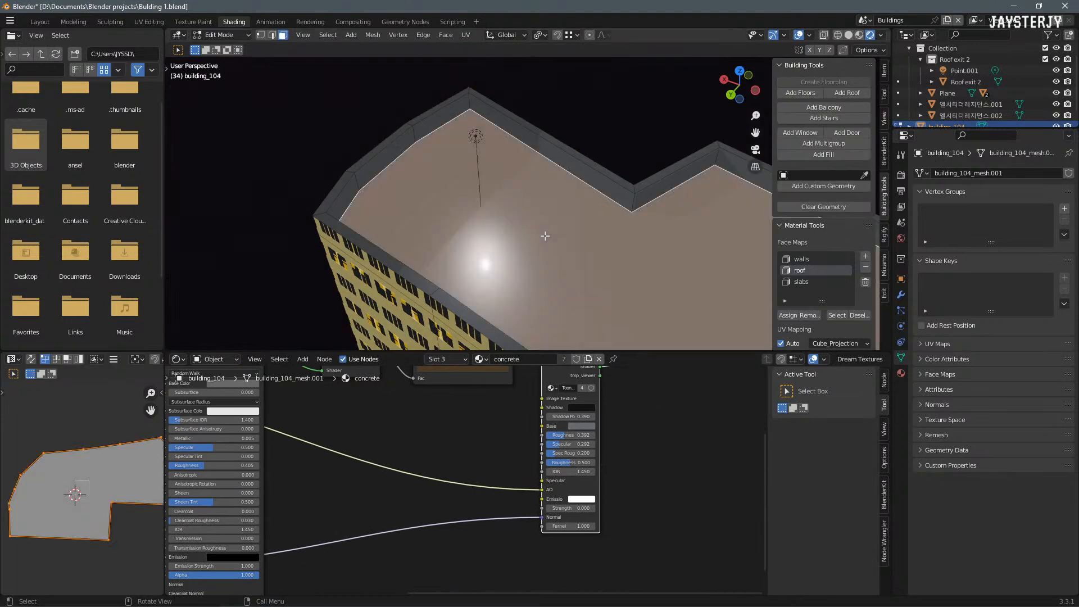
key("Tab")
middle_click_drag(568, 393, 387, 488)
middle_click_drag(559, 425, 430, 543)
scroll(432, 537, "down", 2)
left_click_drag(440, 417, 264, 449)
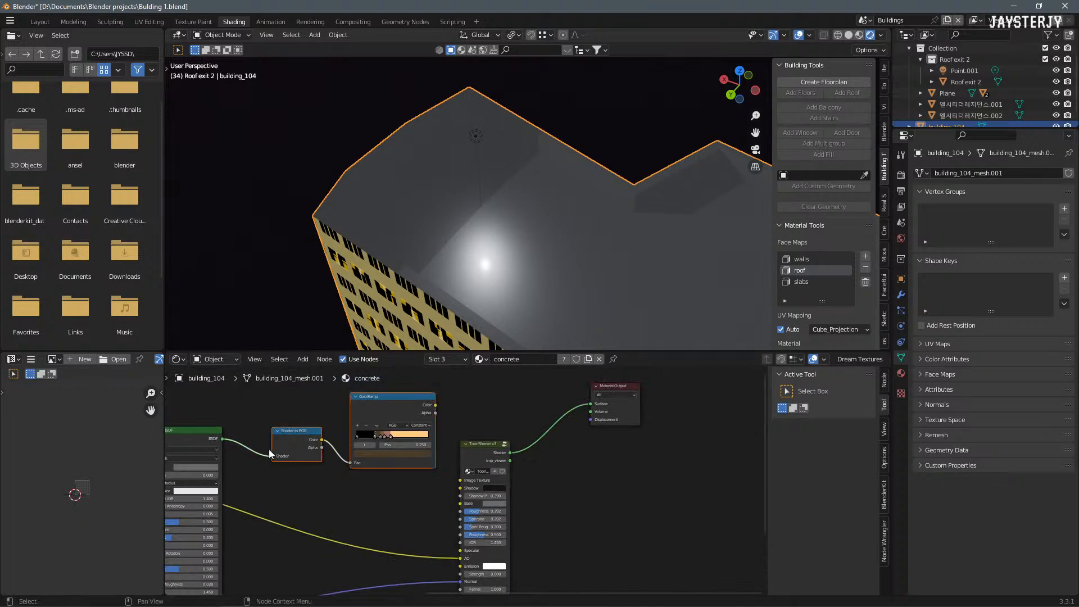
key("x")
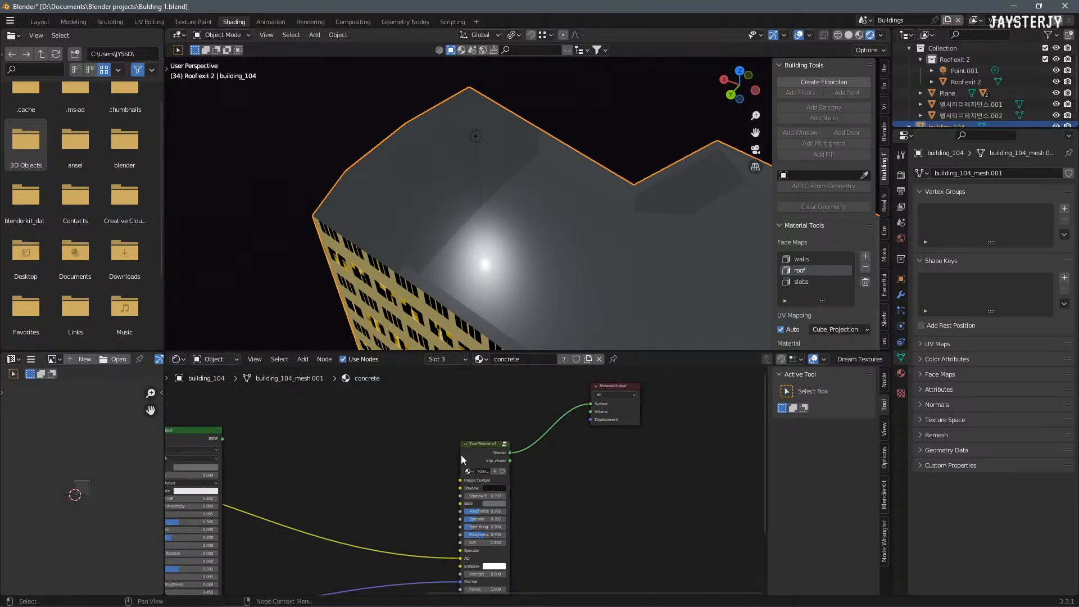
Step: Delete the unused Principled BSDF node from the concrete material
key("Home")
left_click(417, 424)
key("x")
key("Home")
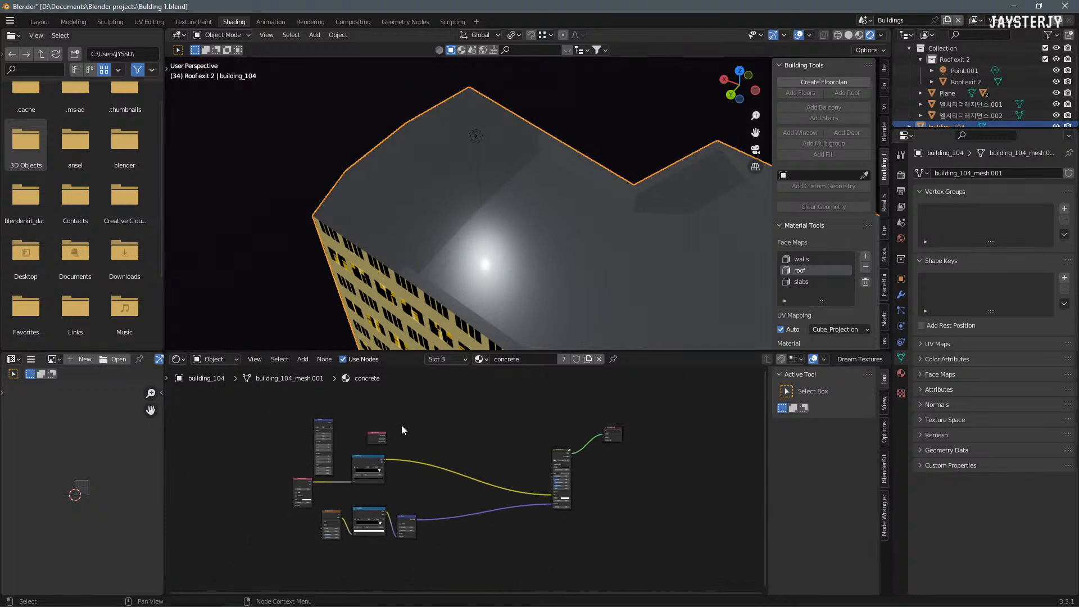
Step: Delete the two unconnected nodes above the ColorRamp and move the remaining input nodes closer to the ToonShader v3 node
left_click_drag(426, 402, 436, 570)
key("x")
key("g")
left_click(535, 477)
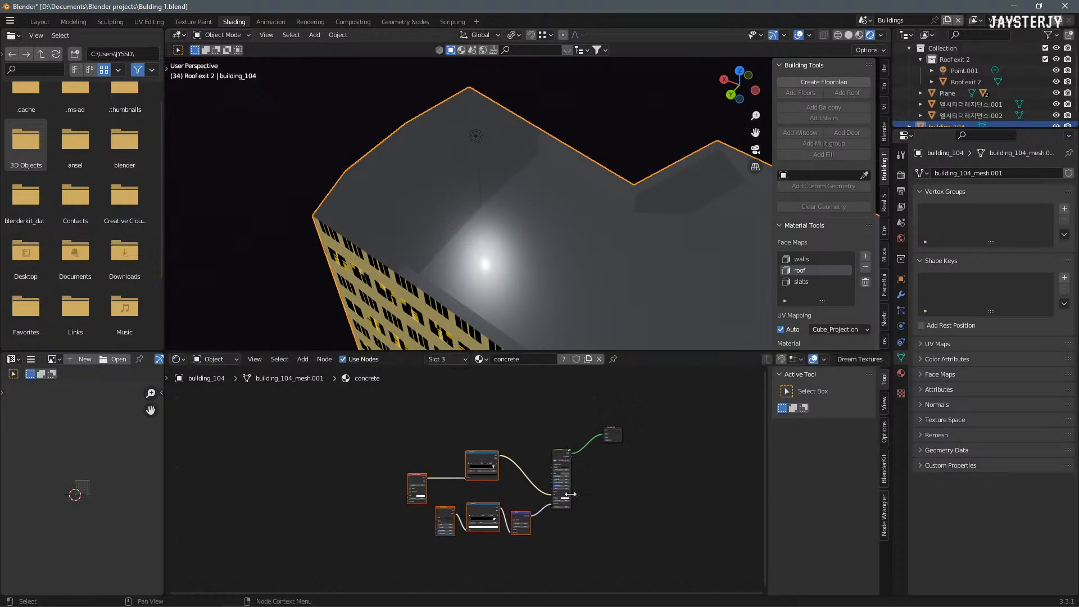
Step: Enter the ToonShader v3 node group at the ColorRamp that feeds the Gradient Texture
key("Home")
left_click(528, 500)
key("Tab")
scroll(492, 514, "up", 4)
Step: Try the white stop of the ColorRamp feeding the Gradient Texture at about position 0.76
left_click_drag(363, 540, 332, 541)
middle_click_drag(562, 315, 465, 378)
mouse_move(331, 540)
left_mouse_down()
mouse_move(359, 543)
mouse_move(338, 544)
left_mouse_up()
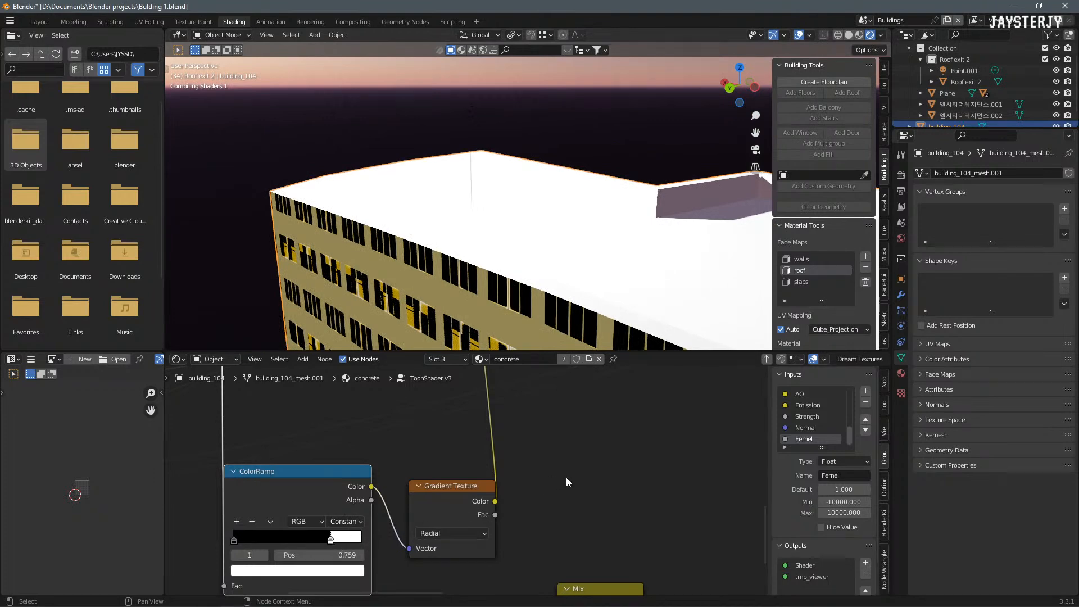
middle_click_drag(546, 235, 531, 276)
mouse_move(330, 541)
left_mouse_down()
mouse_move(363, 541)
mouse_move(324, 541)
left_mouse_up()
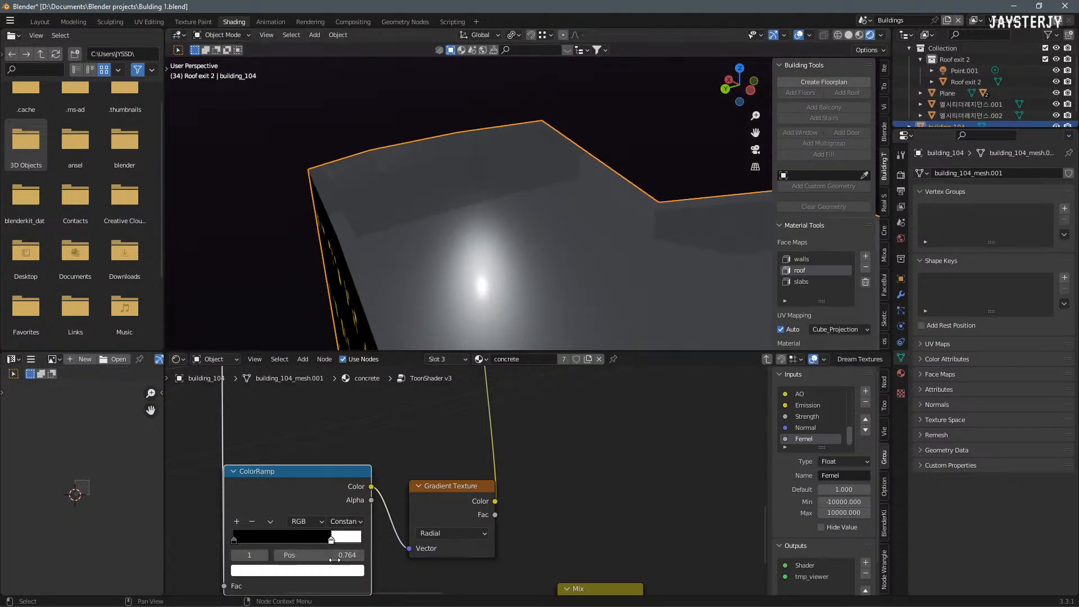
Step: Move the ColorRamp's white stop to position 1.000 and try shifting the ramp's stops
left_click_drag(330, 541, 361, 543)
left_click_drag(263, 547, 312, 551)
left_click_drag(248, 554, 271, 547)
left_click_drag(366, 544, 460, 535)
Step: Connect the ColorRamp's Color output directly to the Mix node's factor input, bypassing the Gradient Texture
scroll(466, 527, "down", 3)
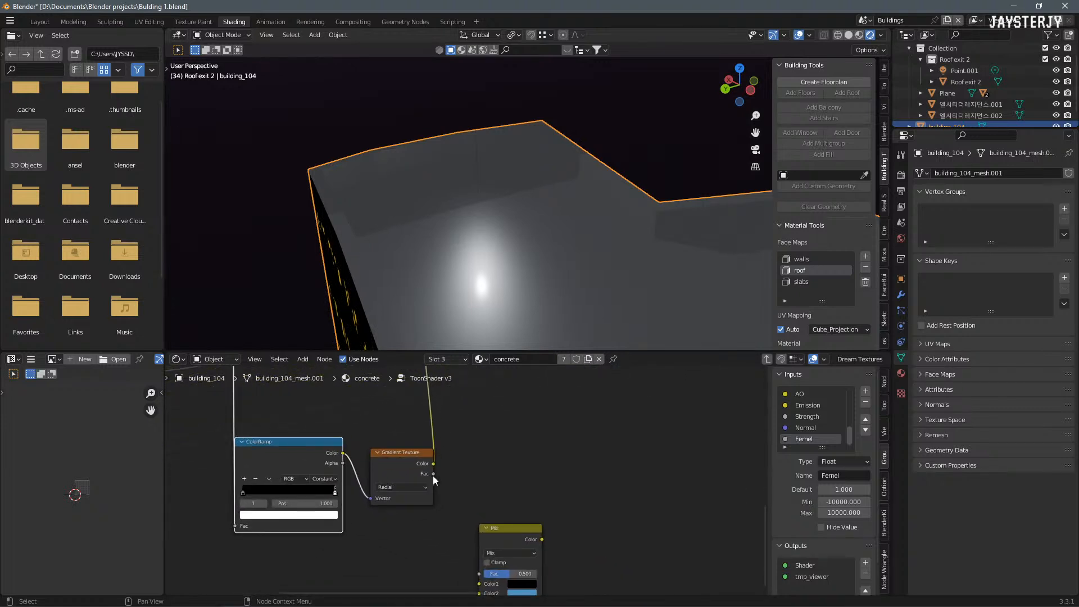
middle_click_drag(432, 476, 533, 530)
left_click_drag(471, 546, 536, 361)
left_click_drag(444, 561, 522, 394)
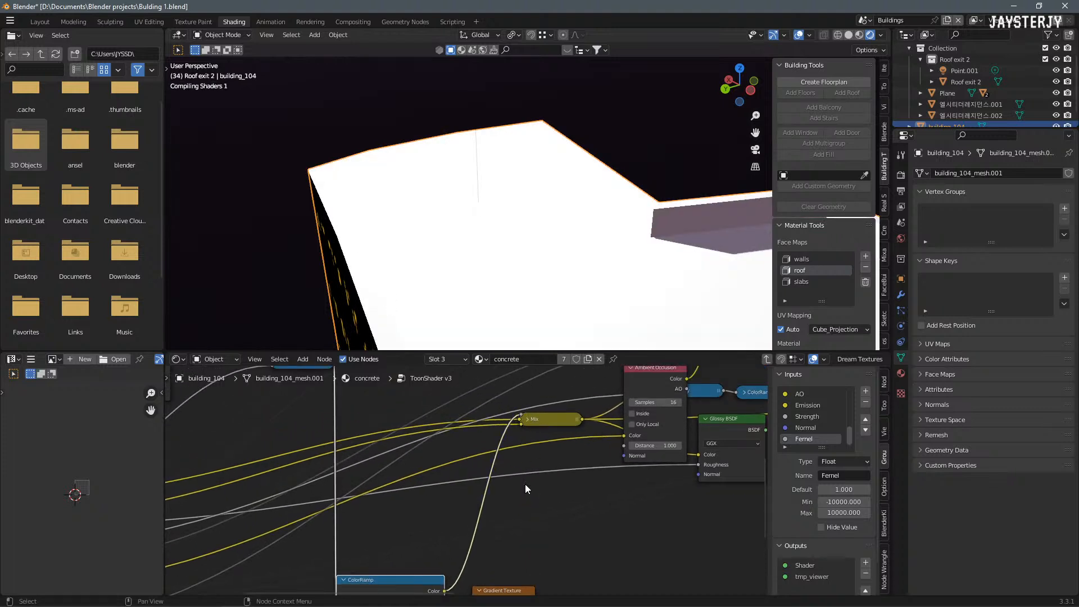
Step: Insert the Gradient Texture on the link ahead of the ColorRamp, collapse it and place it beside the ramp's Fac input
middle_click_drag(525, 474, 650, 387)
scroll(649, 387, "down", 1)
left_click_drag(607, 497, 387, 415)
left_click(408, 414)
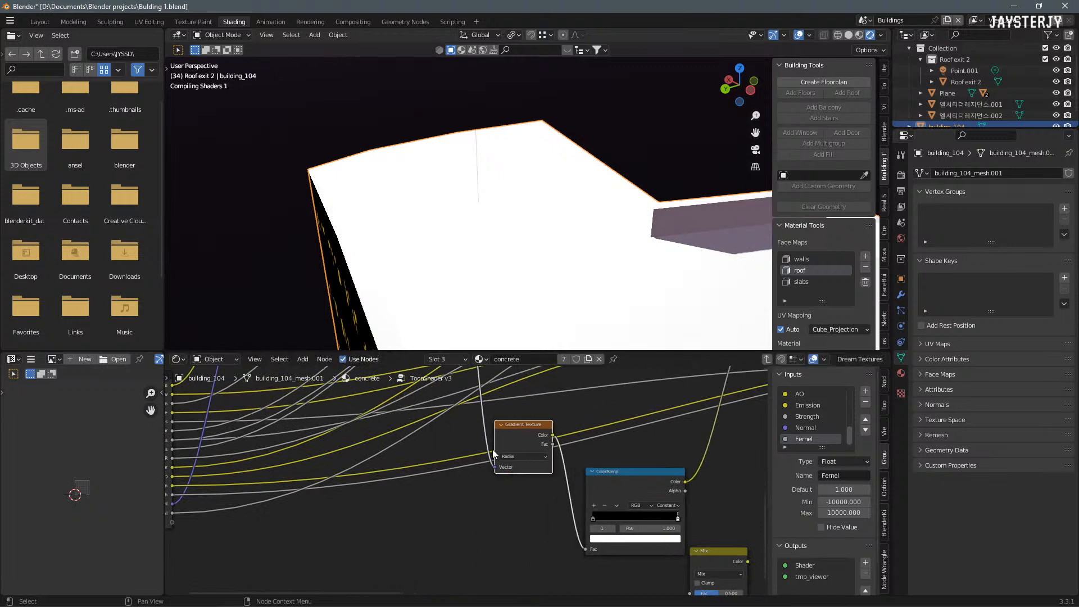
left_click(502, 425)
left_click(525, 431)
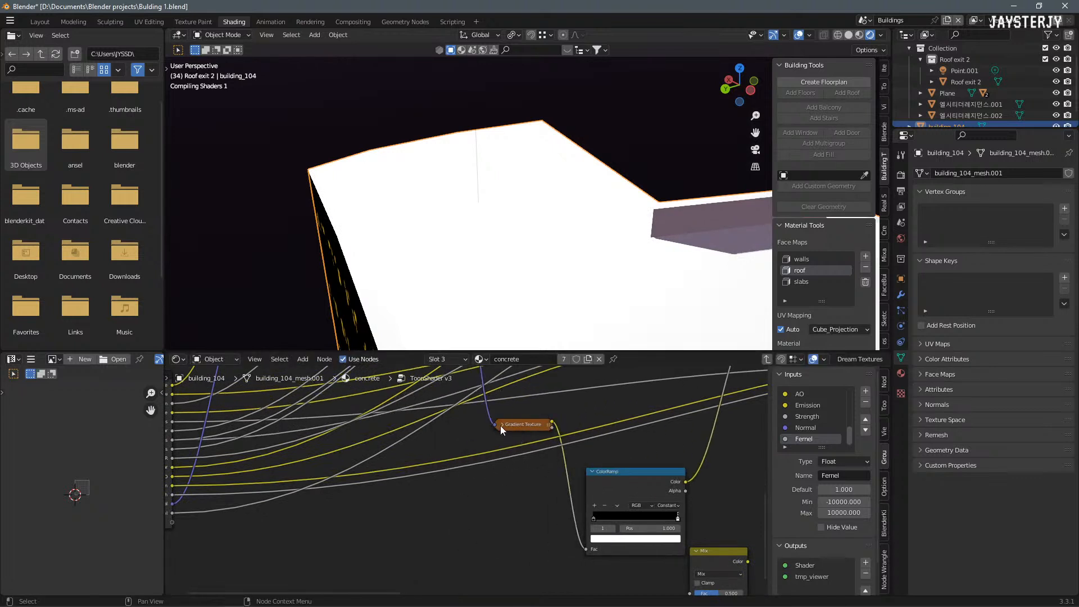
left_click_drag(523, 423, 528, 548)
Step: Move the ColorRamp's white stop to near the middle of the ramp
middle_click_drag(578, 301, 480, 245)
scroll(553, 248, "up", 2)
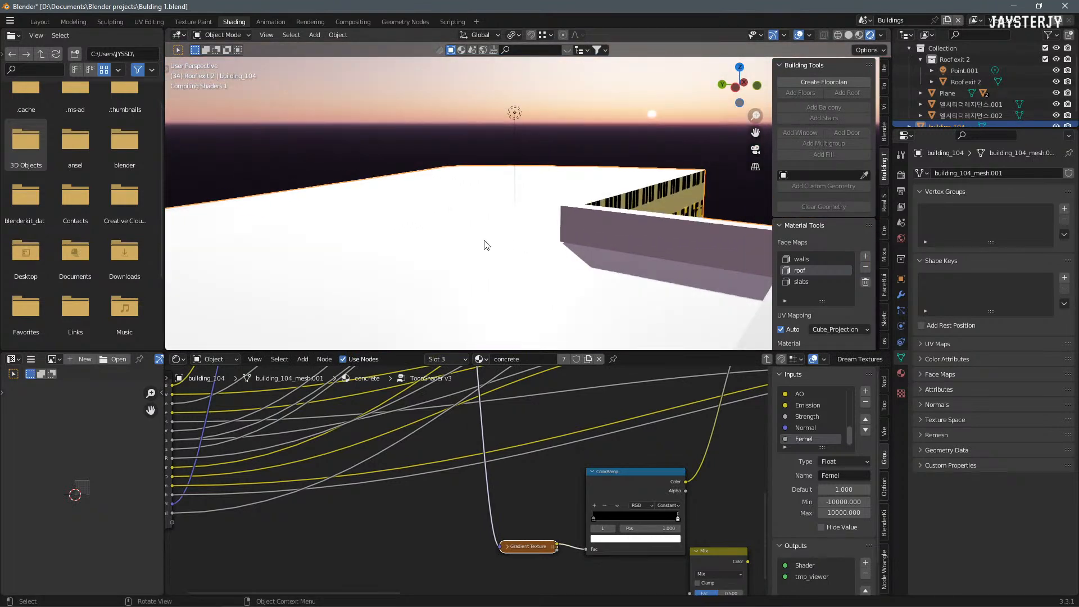
middle_click_drag(485, 243, 595, 292)
left_click_drag(677, 517, 638, 519)
Step: Move the point light horizontally across the roof, close to the inner corner of the parapet
middle_click_drag(541, 261, 483, 287)
left_click(490, 119)
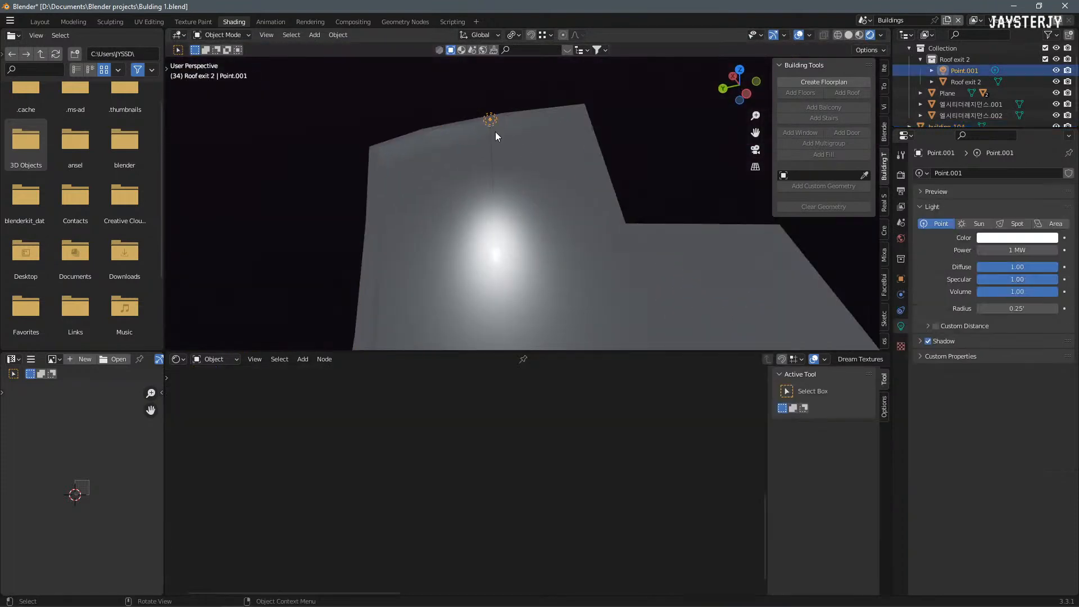
middle_click_drag(547, 251, 549, 258)
key("g")
key("shift+z")
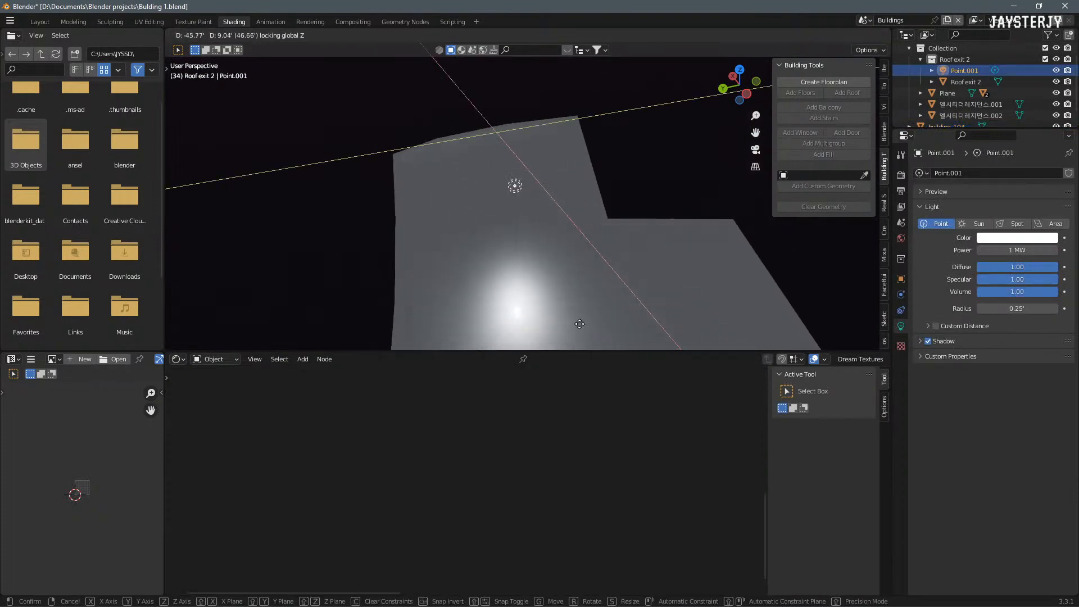
left_click(628, 314)
Step: Select the building, set the ToonShader v3 shadow position to 0.040 and shift the black stop of the ColorRamp feeding AO
left_click(612, 248)
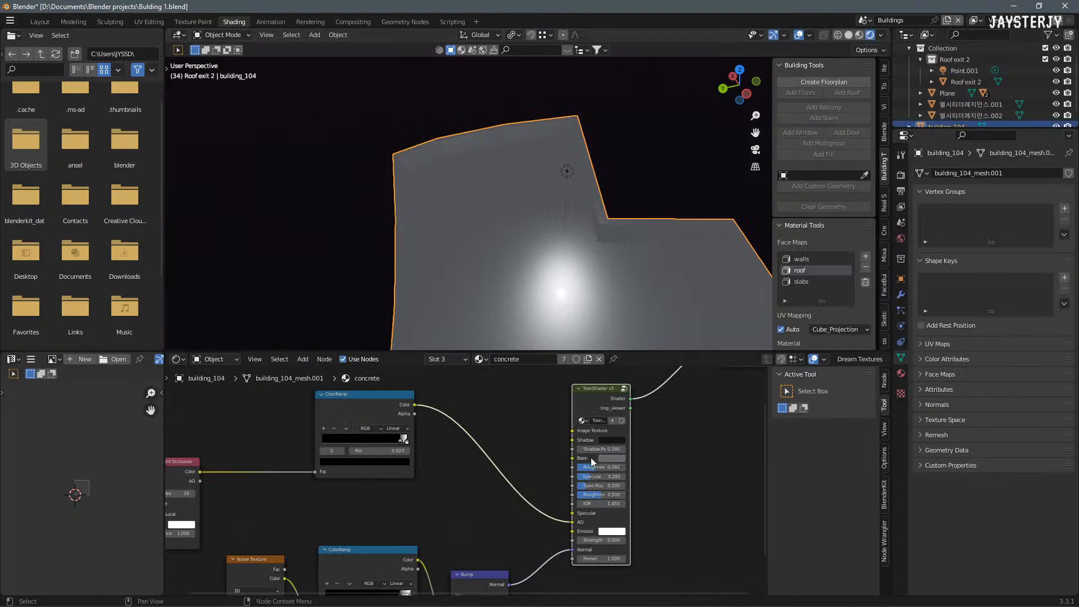
left_click_drag(605, 448, 567, 449)
middle_click_drag(336, 499, 264, 472)
scroll(506, 420, "up", 2)
scroll(413, 442, "down", 2)
middle_click_drag(414, 442, 371, 494)
scroll(352, 477, "up", 2)
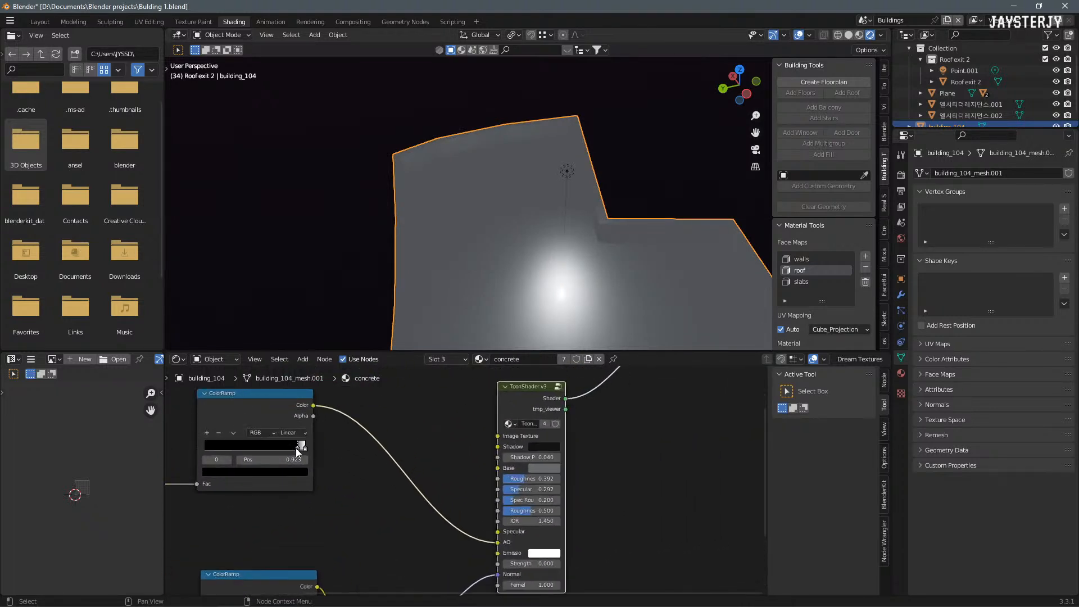
left_click_drag(244, 450, 291, 457)
Step: Enter the ToonShader v3 group and set the white stop of the ColorRamp after the Gradient Texture to position 0.523
key("Tab")
middle_click_drag(672, 526, 570, 497)
mouse_move(572, 499)
left_mouse_down()
mouse_move(534, 500)
mouse_move(600, 500)
mouse_move(570, 502)
left_mouse_up()
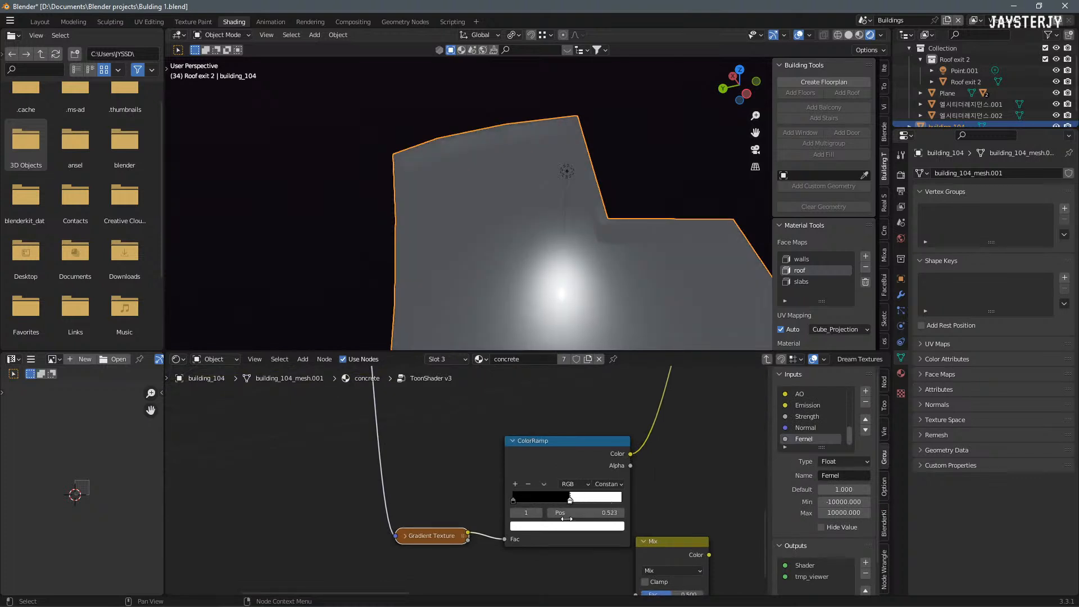
Step: Expand the Gradient Texture node, reposition it and connect its Fac output to the ColorRamp's Fac input
middle_click_drag(570, 501, 468, 450)
left_click(304, 484)
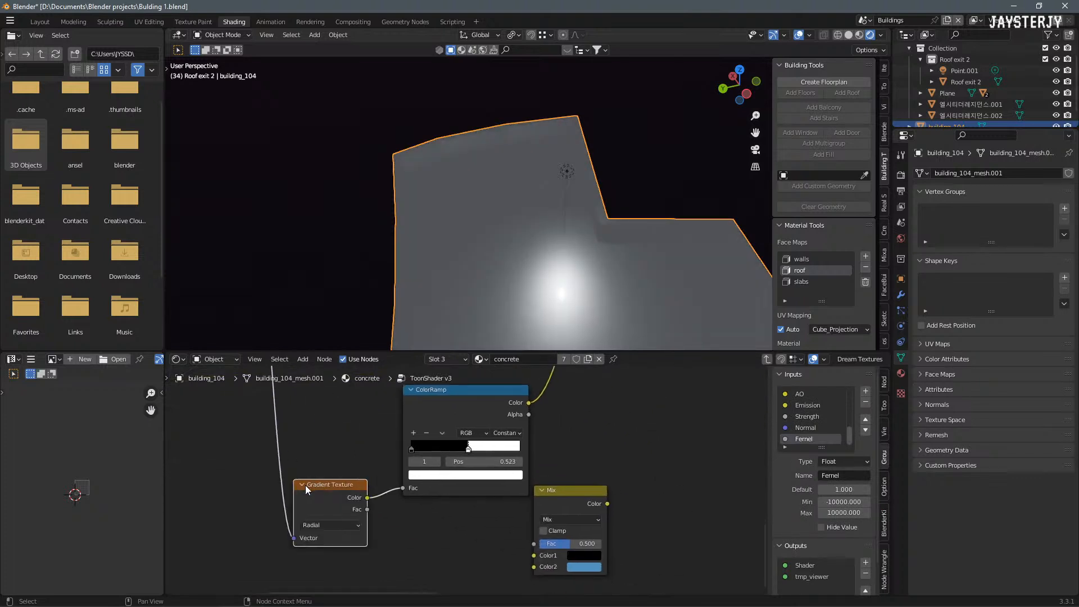
left_click_drag(294, 538, 403, 488)
left_click_drag(335, 493, 403, 530)
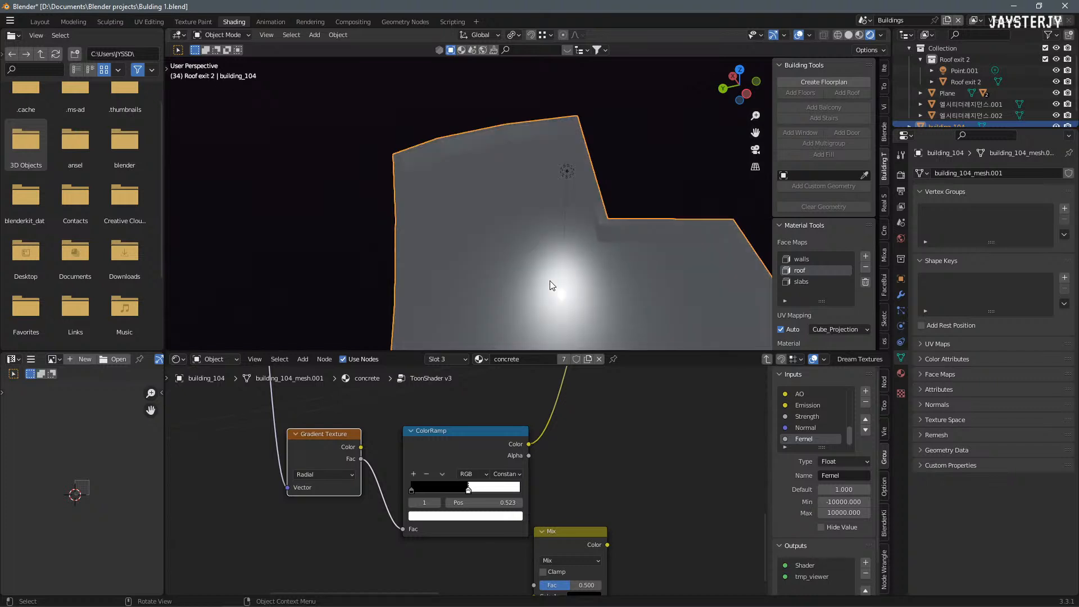
Step: Move the point light horizontally toward the roof's far corner and reselect the building
left_click(570, 171)
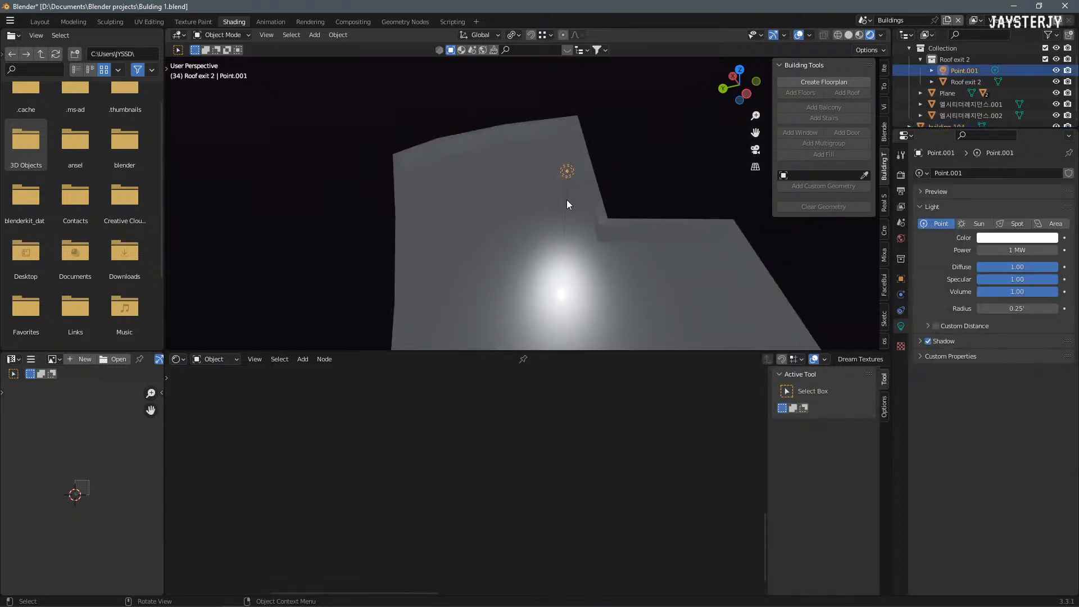
key("g")
key("shift+z")
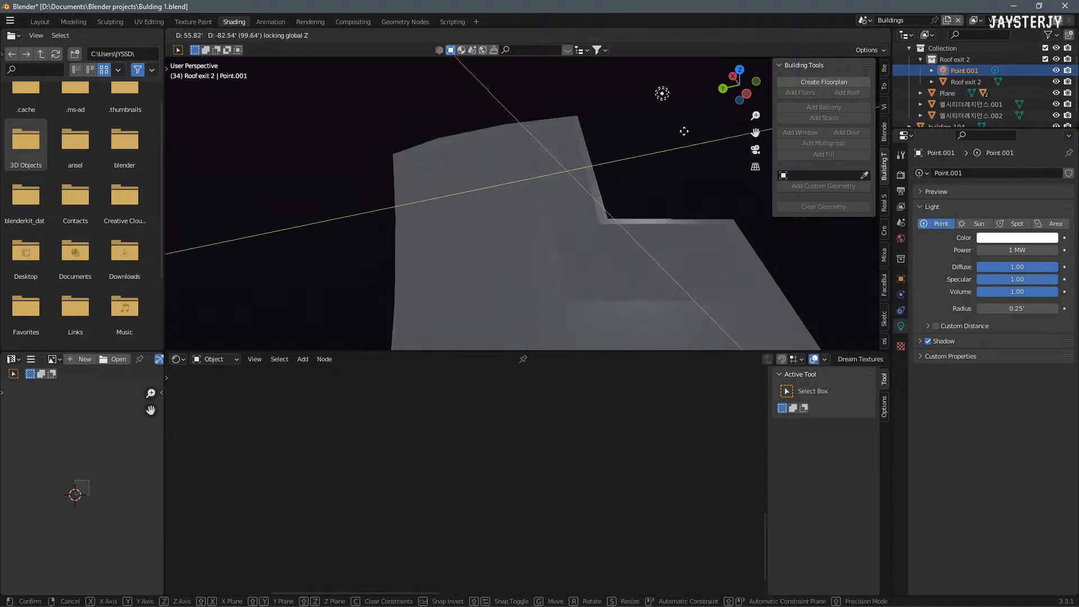
left_click(609, 152)
scroll(607, 207, "up", 4)
left_click(713, 228)
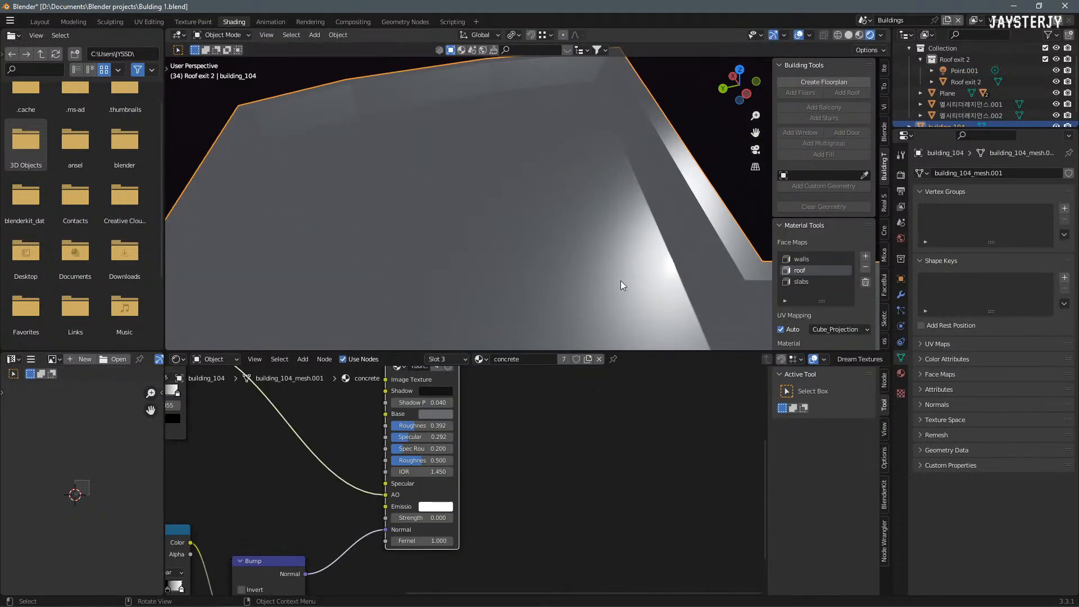
Step: Raise the ToonShader v3 node's shadow position to 1.040
mouse_move(419, 404)
left_mouse_down()
mouse_move(449, 404)
mouse_move(424, 406)
left_mouse_up()
middle_click_drag(328, 478, 388, 417)
scroll(388, 416, "down", 4)
middle_click_drag(295, 466, 320, 483)
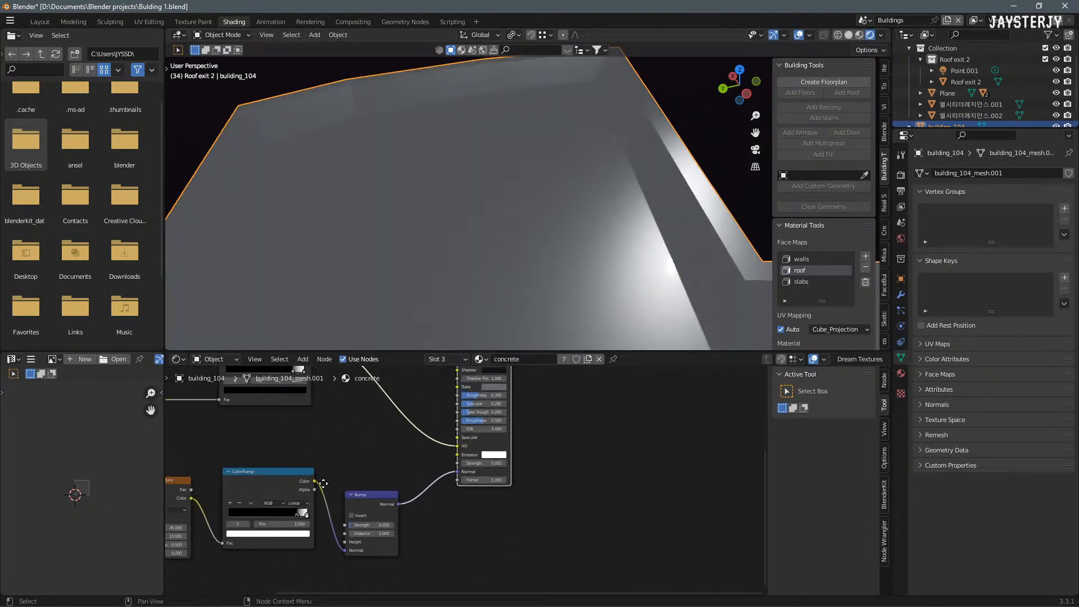
Step: Inside the ToonShader v3 group, take the Gradient Texture out from before the ColorRamp and insert it on the link from the ColorRamp to the Mix node
key("Tab")
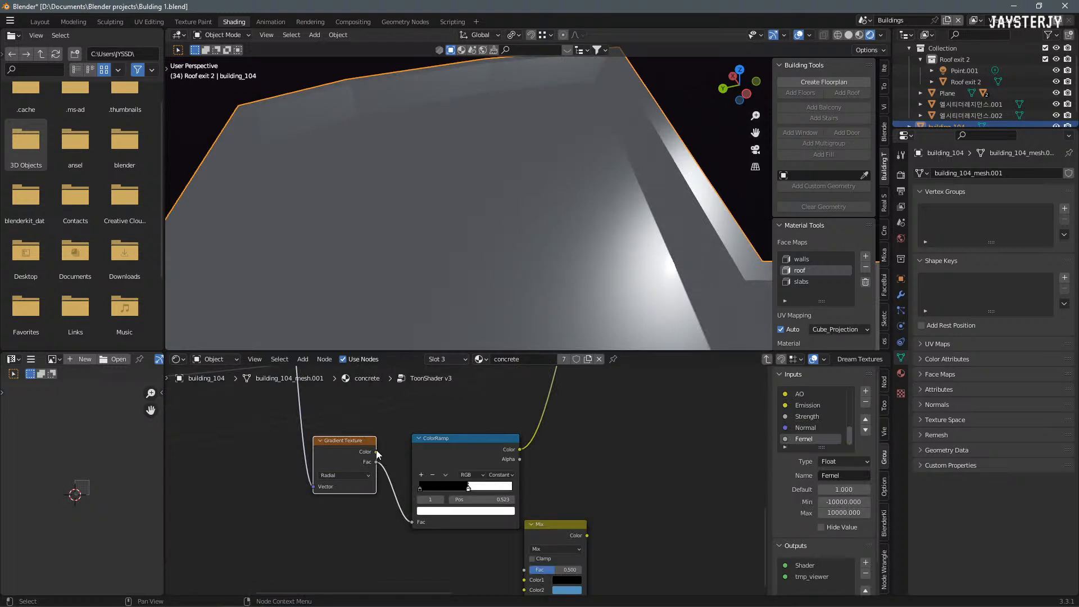
mouse_move(376, 452)
left_mouse_down()
mouse_move(365, 495)
mouse_move(405, 519)
left_mouse_up()
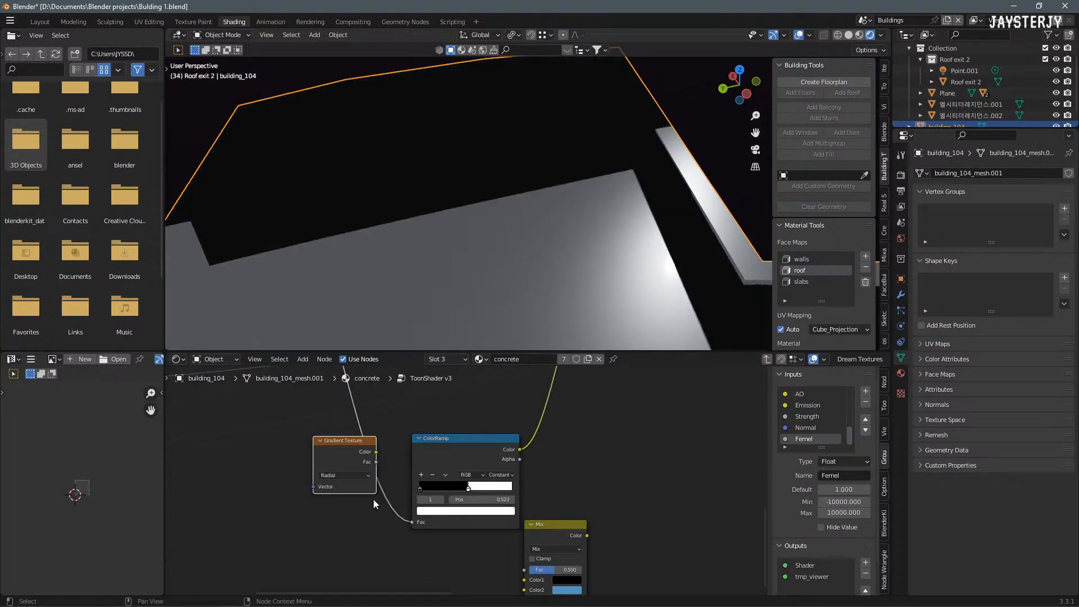
left_click_drag(334, 448, 556, 409)
scroll(657, 239, "down", 3)
middle_click_drag(663, 236, 581, 252)
left_click(610, 108)
middle_click_drag(549, 464, 412, 575)
middle_click_drag(517, 465, 515, 568)
middle_click_drag(524, 428, 497, 495)
scroll(497, 494, "down", 3)
Step: Leave the node group and set the ToonShader v3 shadow position to 1.000
key("Tab")
scroll(501, 494, "up", 6)
middle_click_drag(254, 528, 402, 473)
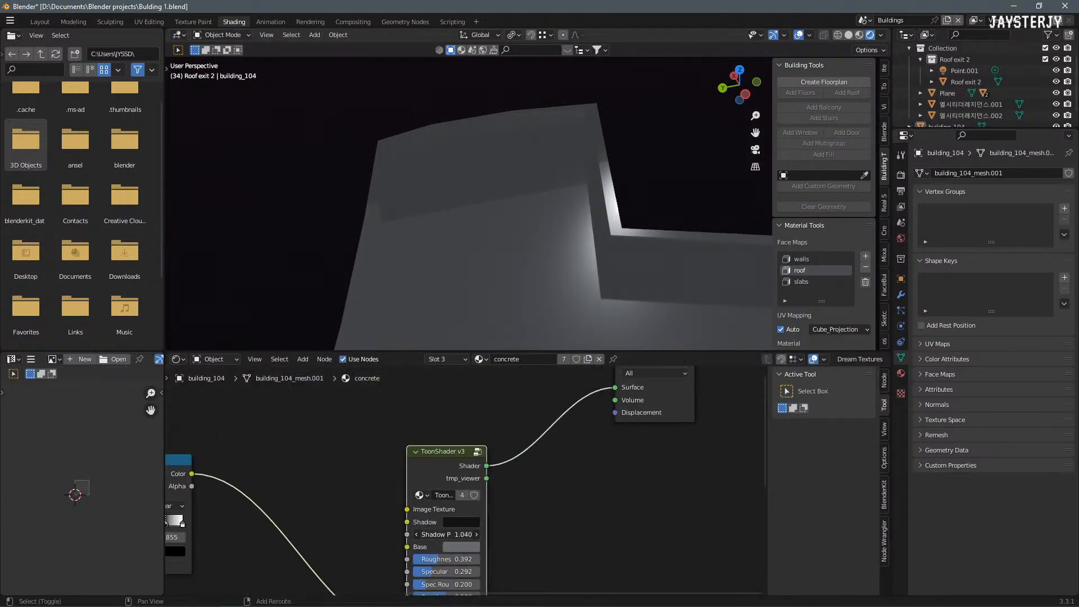
mouse_move(447, 533)
left_mouse_down()
mouse_move(470, 534)
mouse_move(427, 534)
mouse_move(438, 534)
left_mouse_up()
double_click(442, 534)
type("1")
key("Return")
Step: Lighten the ToonShader v3 base color to a paler grey and set its shadow color to pure black
left_click(475, 546)
mouse_move(541, 429)
left_mouse_down()
mouse_move(540, 418)
mouse_move(541, 450)
left_mouse_up()
left_click(462, 522)
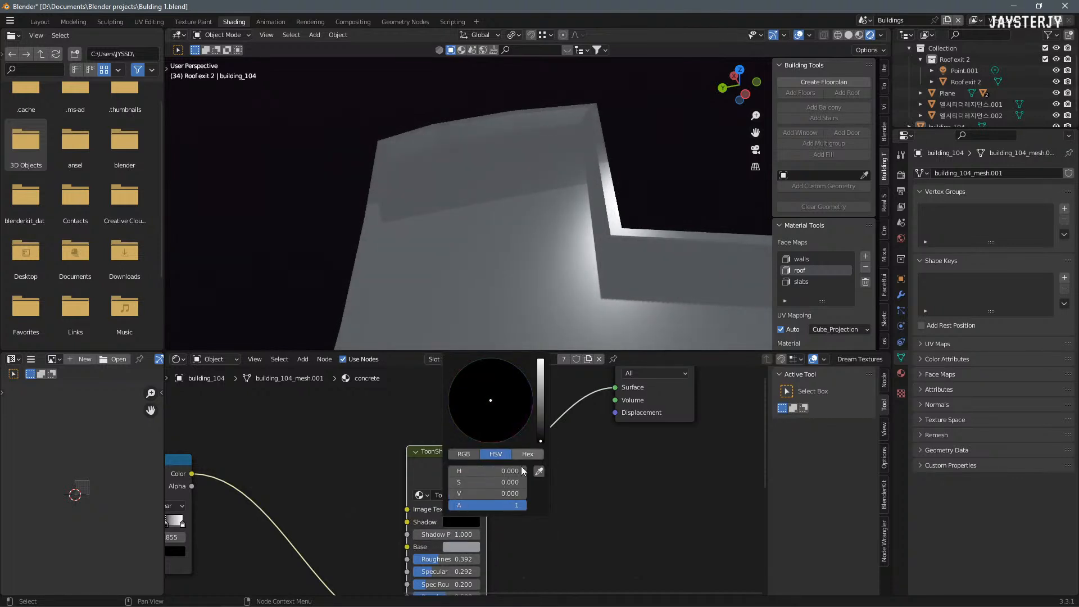
Step: Enter the ToonShader v3 group and try the Spherical gradient type on the Gradient Texture
middle_click_drag(549, 505, 658, 492)
scroll(534, 482, "down", 4)
key("Tab")
left_click_drag(549, 464, 589, 470)
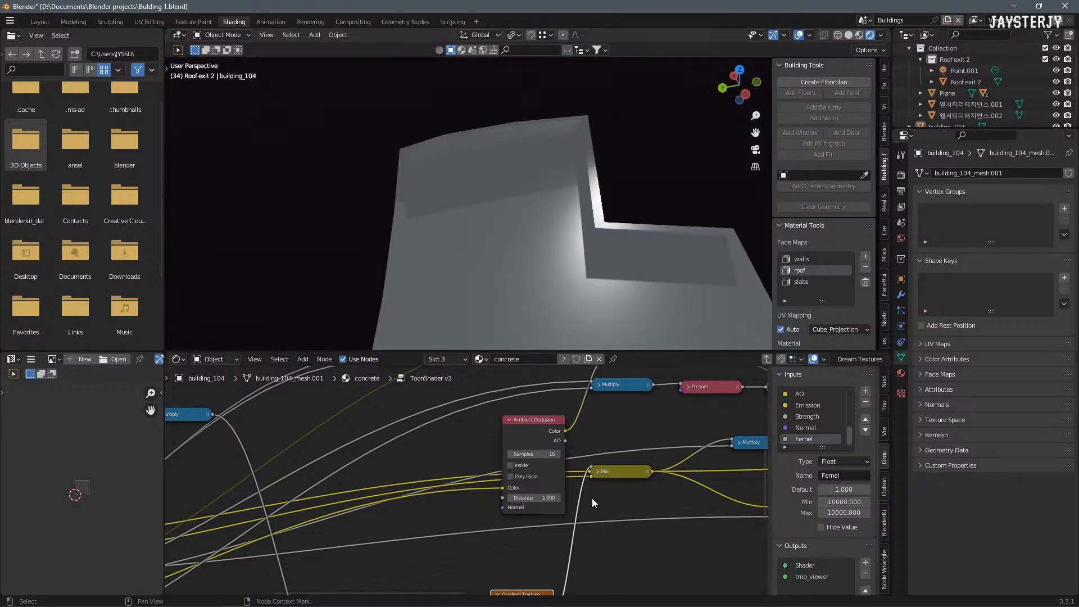
key("KP_Decimal")
left_click(492, 549)
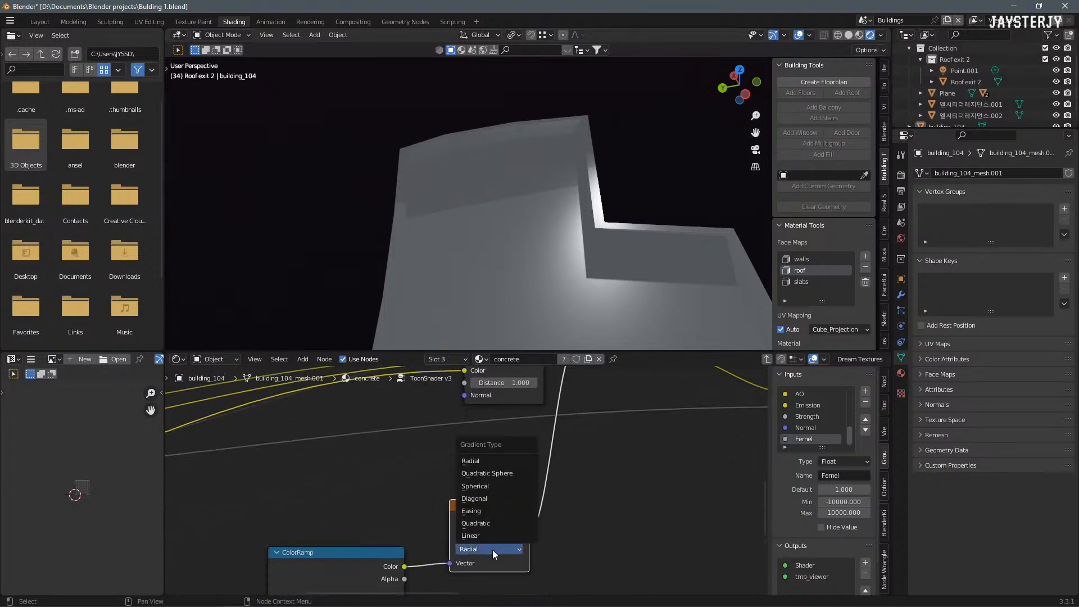
left_click(480, 487)
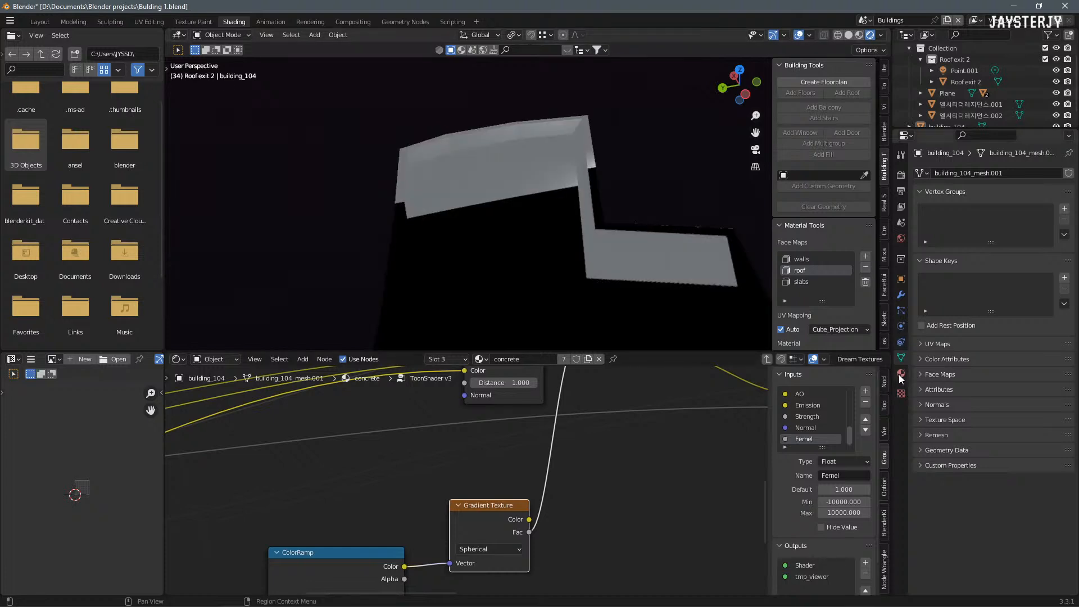
Step: Move the point light horizontally across the roof without changing its height and reselect the building
middle_click_drag(523, 213, 578, 230)
left_click(626, 187)
left_click(619, 205)
key("g")
key("shift+z")
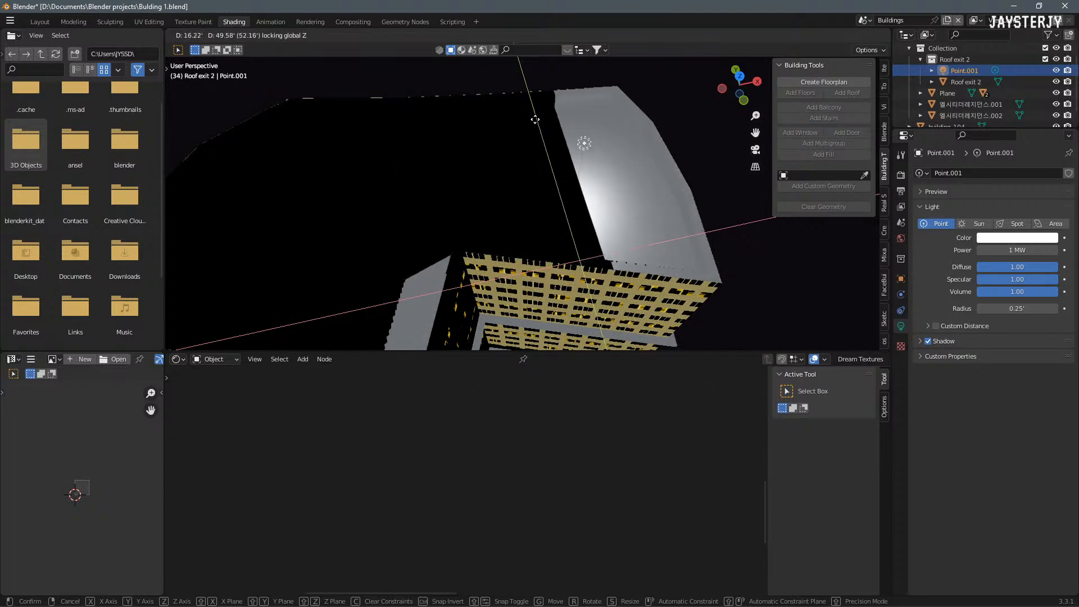
left_click(518, 218)
mouse_move(517, 218)
middle_mouse_down()
mouse_move(462, 199)
mouse_move(581, 180)
mouse_move(541, 223)
mouse_move(507, 228)
middle_mouse_up()
left_click(506, 228)
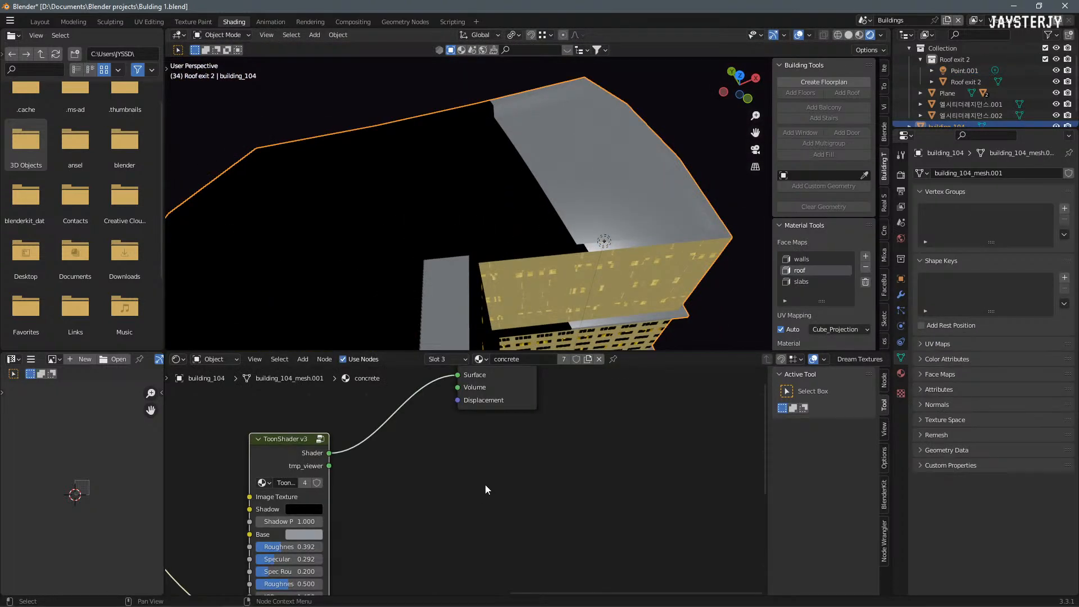
Step: Reopen the ToonShader v3 group, try Quadratic Sphere on the Gradient Texture and set its type back to Radial
key("Tab")
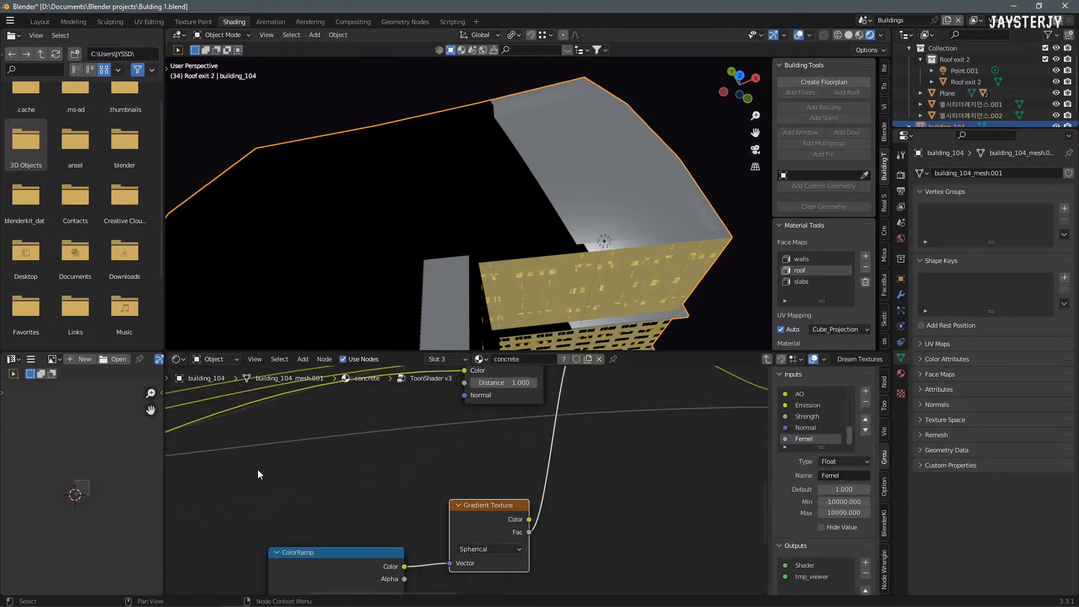
left_click(471, 548)
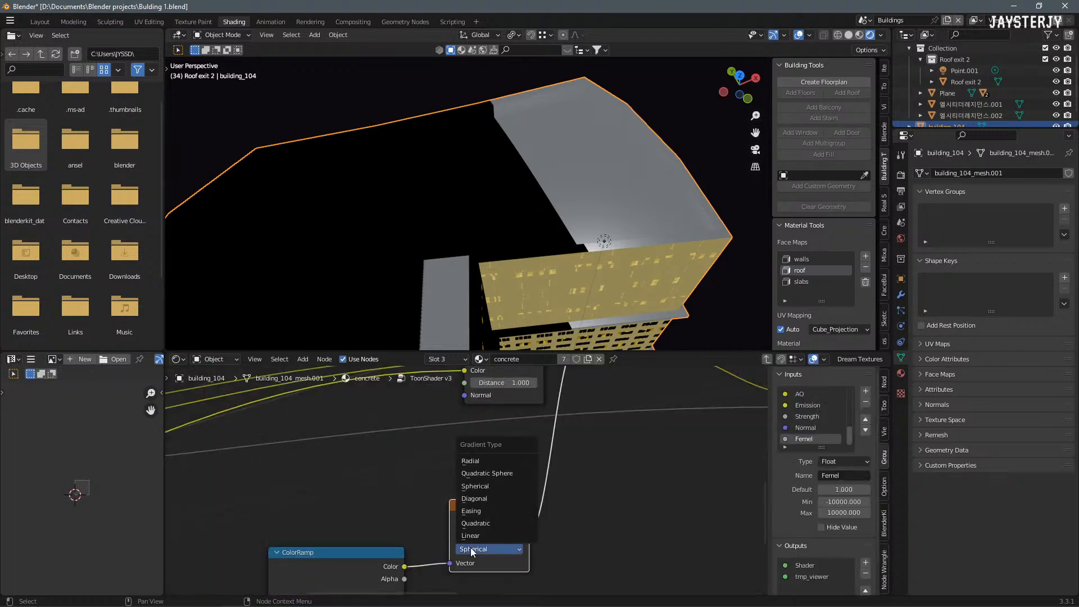
left_click(472, 477)
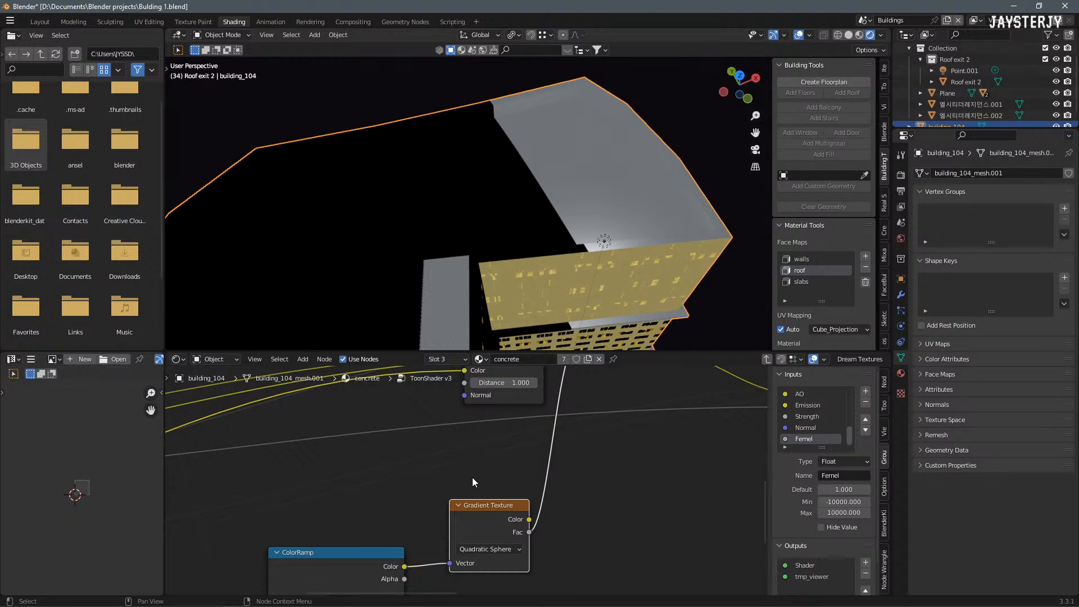
left_click(474, 544)
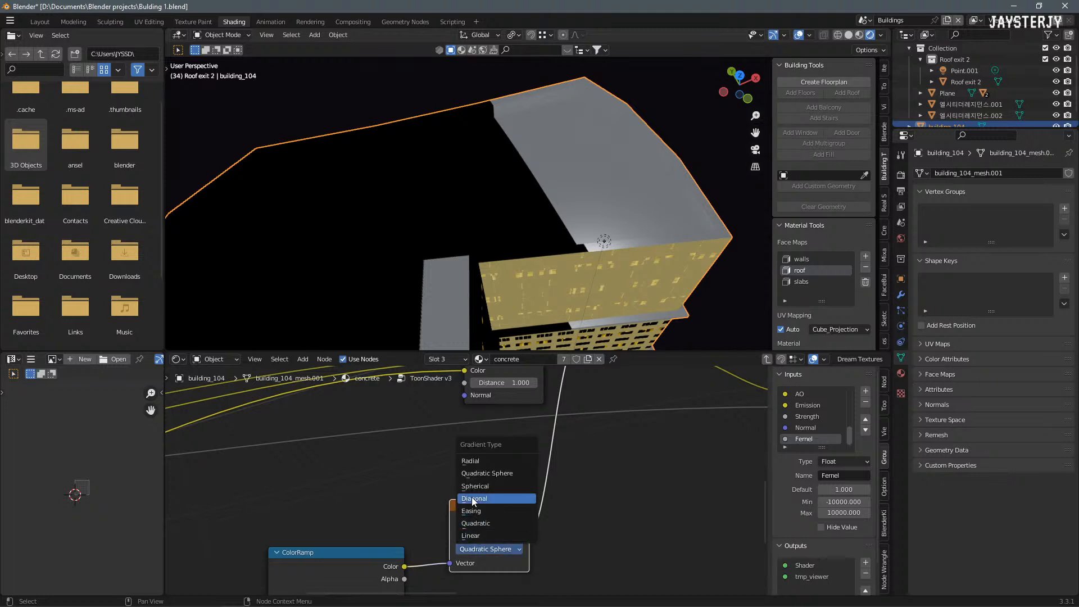
left_click(476, 462)
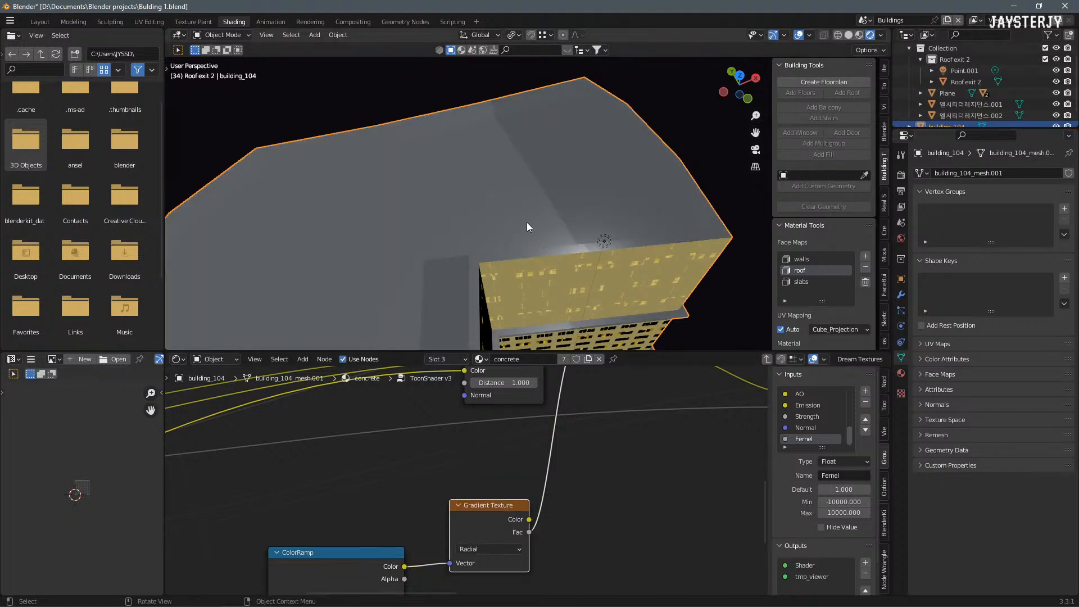
Step: Take the Gradient Texture off the ColorRamp's output and insert it on the group input's Shadow link into the Mix node
scroll(470, 403, "down", 3)
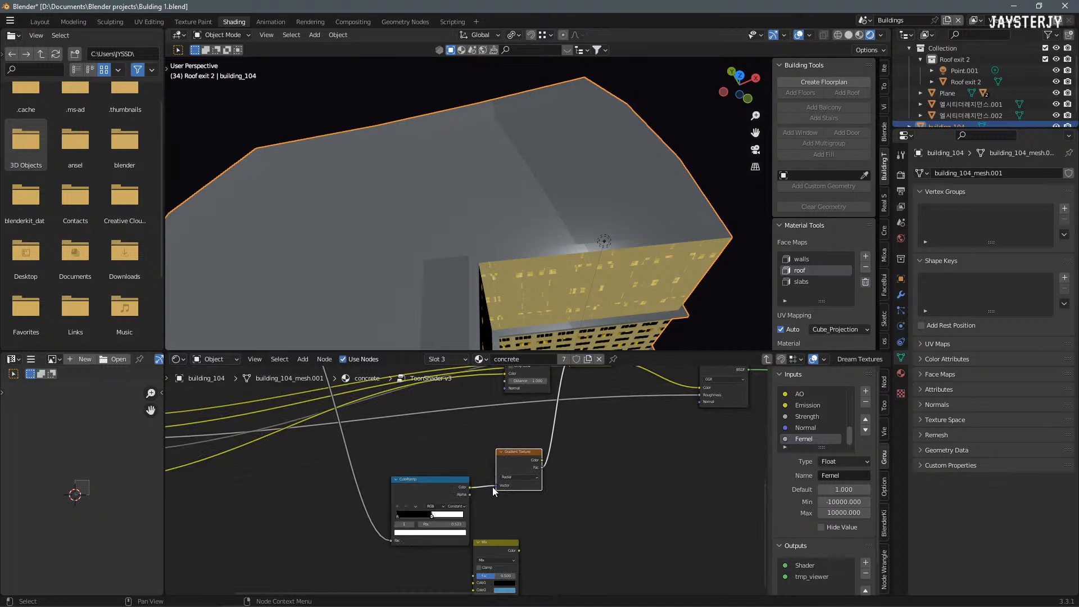
mouse_move(495, 485)
left_mouse_down()
mouse_move(582, 355)
mouse_move(574, 440)
mouse_move(571, 429)
left_mouse_up()
mouse_move(527, 523)
left_mouse_down()
mouse_move(272, 555)
mouse_move(354, 503)
mouse_move(471, 472)
mouse_move(530, 490)
mouse_move(379, 427)
mouse_move(336, 427)
mouse_move(342, 419)
mouse_move(544, 562)
left_mouse_up()
scroll(540, 532, "up", 1)
middle_click_drag(561, 533, 502, 495)
scroll(502, 494, "down", 1)
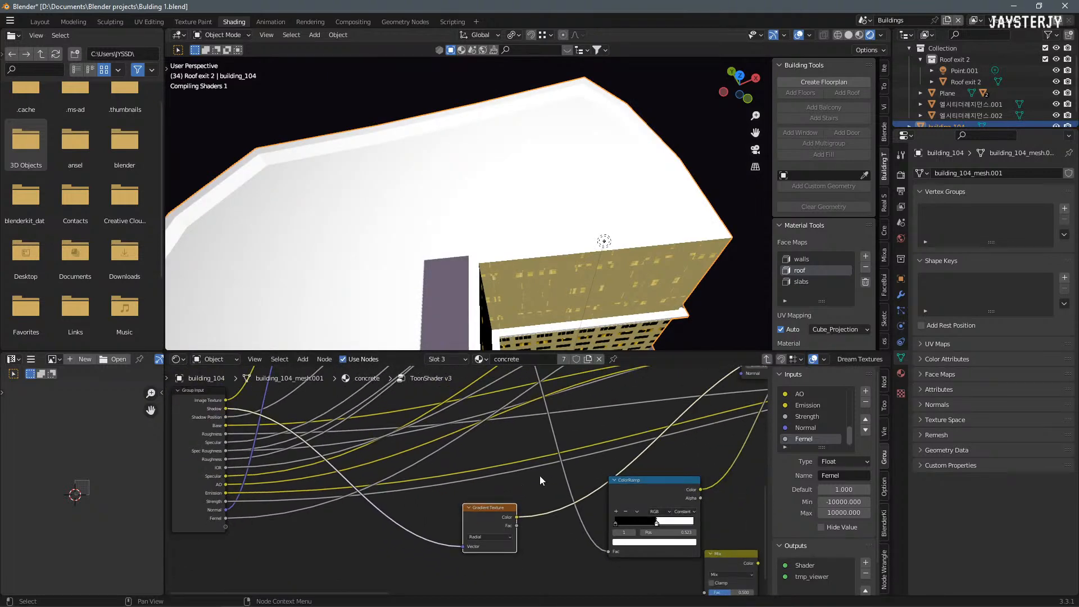
Step: Collapse the ColorRamp that feeds the Mix node's factor and move it up just before the Mix node
left_click(613, 481)
middle_click_drag(633, 481, 526, 533)
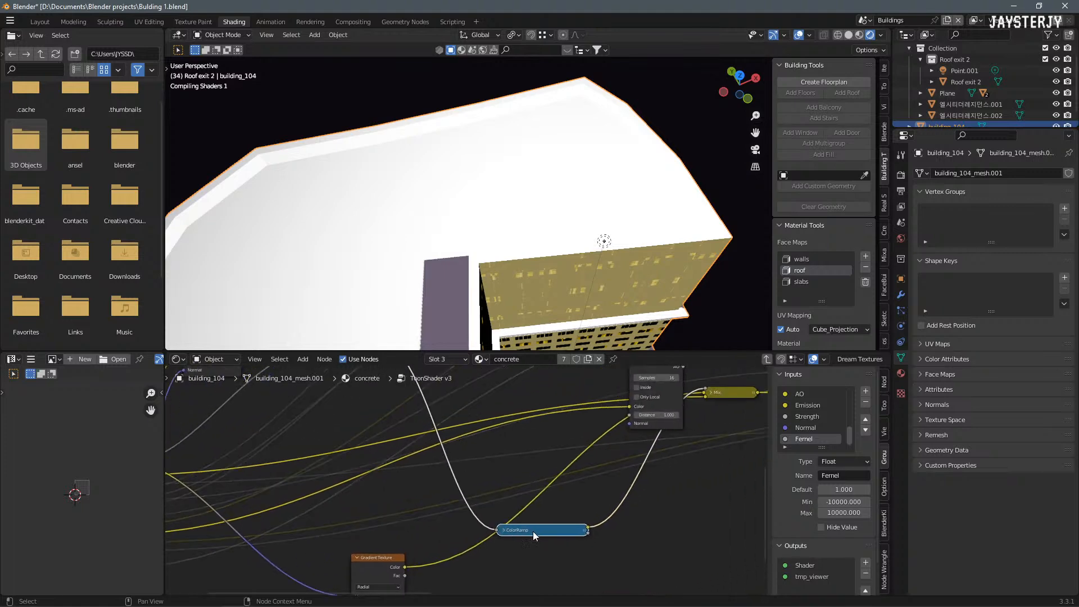
left_click_drag(554, 534, 567, 393)
middle_click_drag(414, 513, 424, 464)
left_click_drag(413, 530, 582, 460)
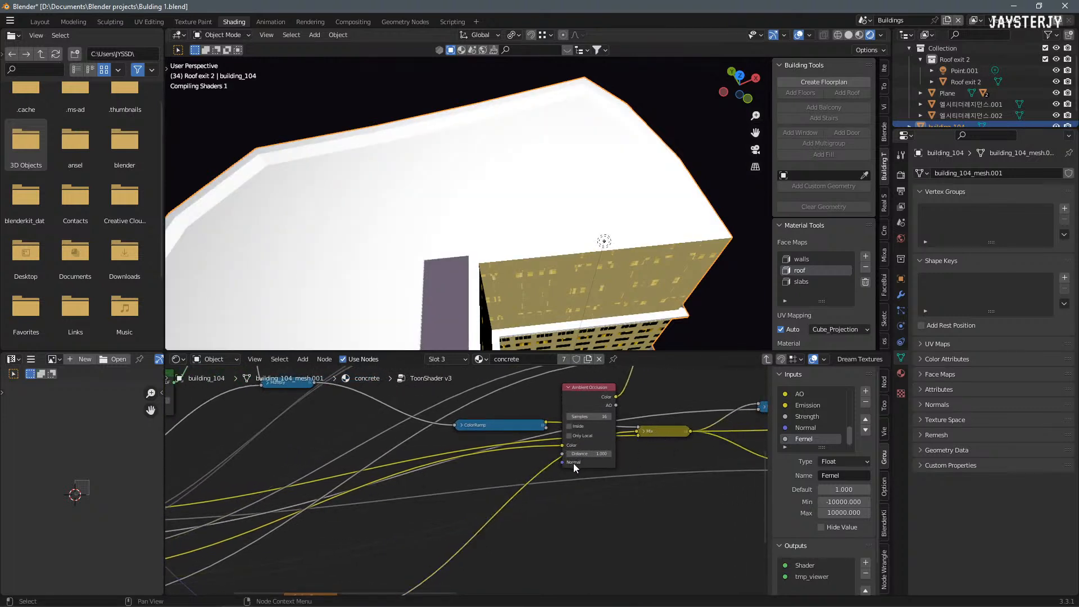
Step: Collapse the Ambient Occlusion node and place it above the ColorRamp and Mix nodes
left_click(571, 394)
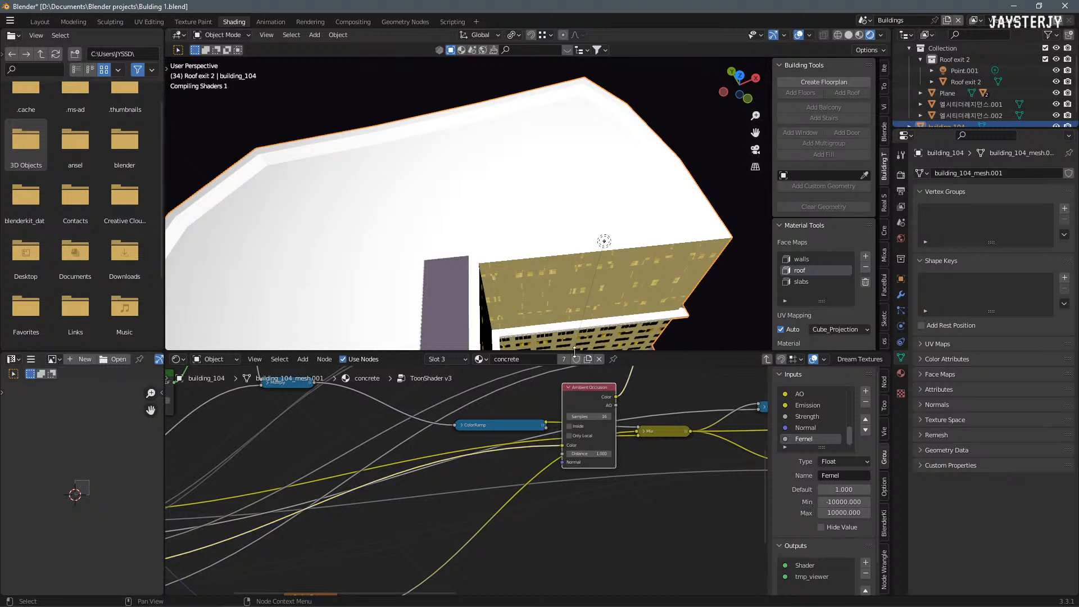
left_click(568, 386)
middle_click_drag(582, 422, 529, 480)
scroll(528, 477, "up", 2)
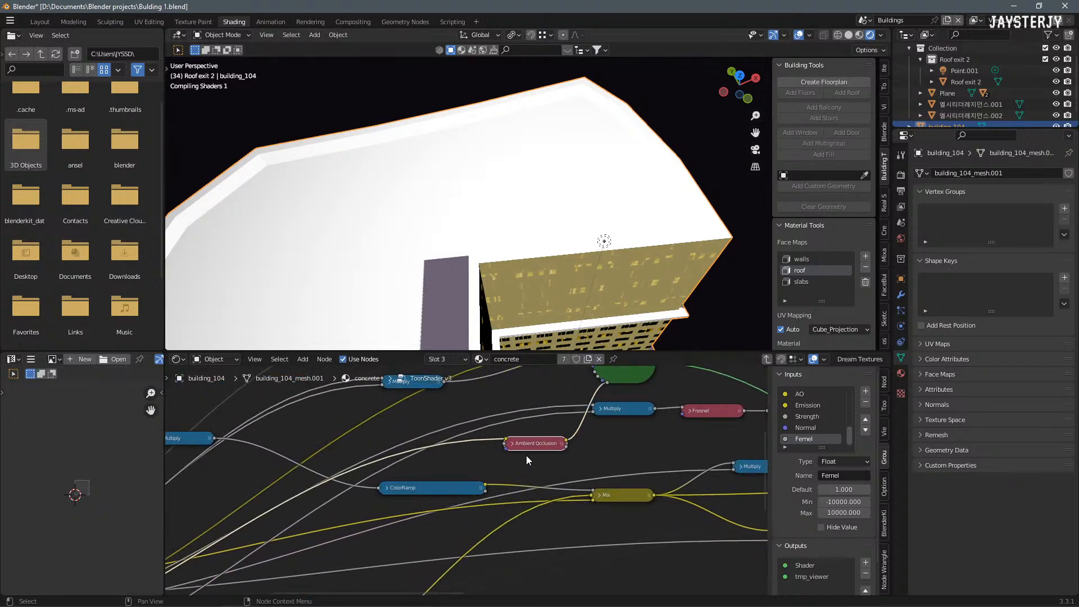
mouse_move(535, 443)
left_mouse_down()
mouse_move(556, 388)
mouse_move(544, 433)
left_mouse_up()
Step: Detach the Gradient Texture from the Shadow link and connect the group's Shadow input directly to the Mix node
middle_click_drag(484, 337, 533, 218)
middle_click_drag(460, 455, 690, 473)
left_click_drag(455, 507, 654, 429)
middle_click_drag(603, 442, 567, 472)
scroll(429, 553, "down", 4)
scroll(424, 544, "up", 5)
scroll(562, 473, "down", 1)
mouse_move(462, 569)
left_mouse_down()
mouse_move(652, 412)
mouse_move(689, 401)
left_mouse_up()
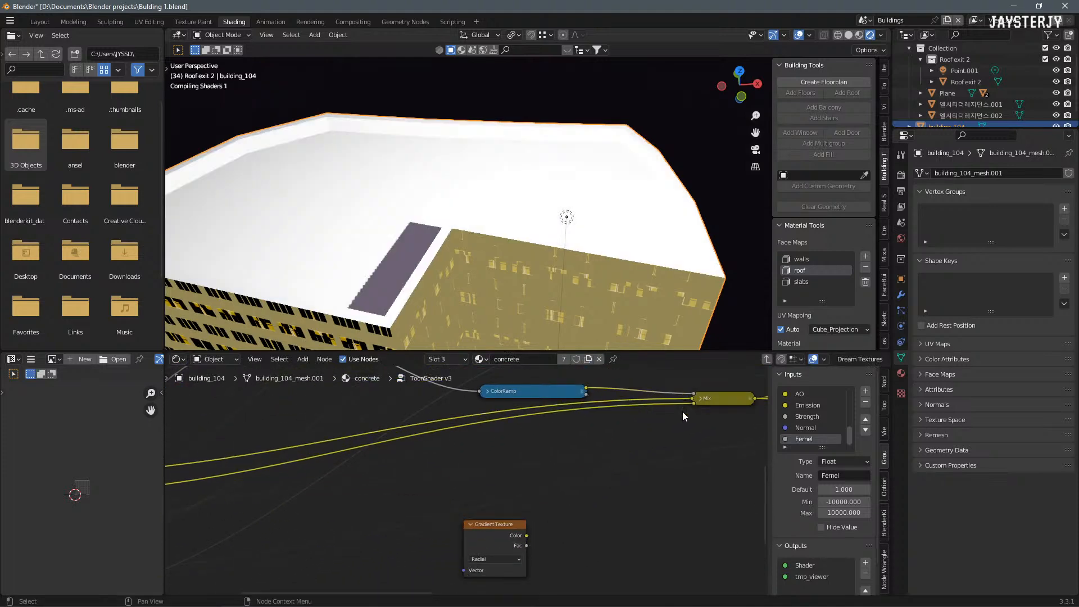
Step: Insert the Gradient Texture on the link between the ColorRamp after the Multiply node and the Mix Shader
left_click_drag(486, 536, 621, 521)
middle_click_drag(620, 521, 409, 568)
left_click_drag(503, 450, 480, 462)
left_click_drag(423, 560, 690, 413)
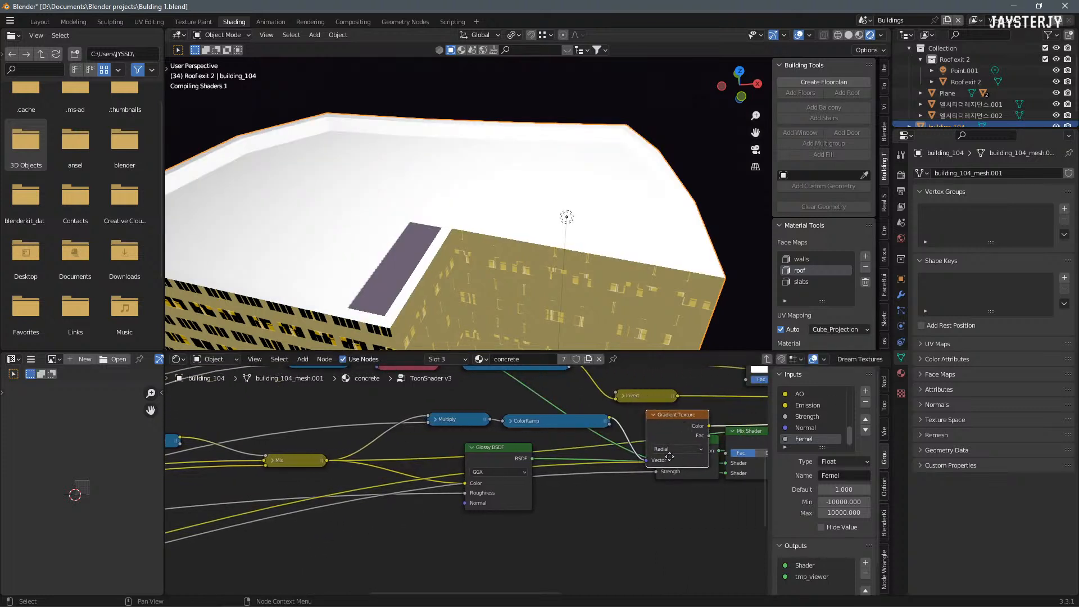
middle_click_drag(679, 450, 466, 522)
scroll(471, 501, "up", 1)
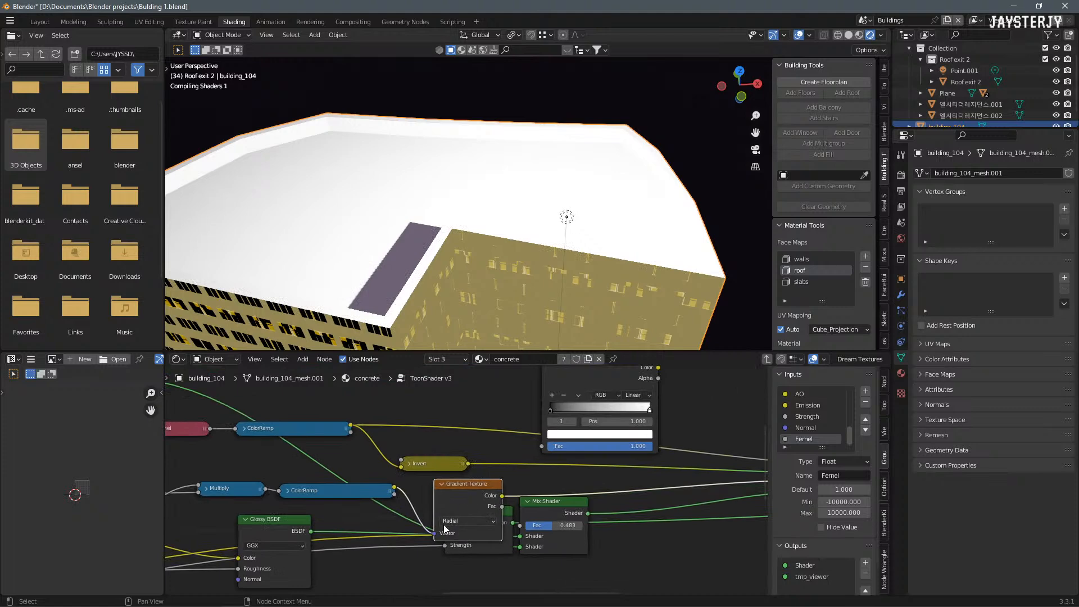
scroll(444, 525, "down", 2)
middle_click_drag(581, 508, 512, 519)
scroll(511, 519, "up", 1)
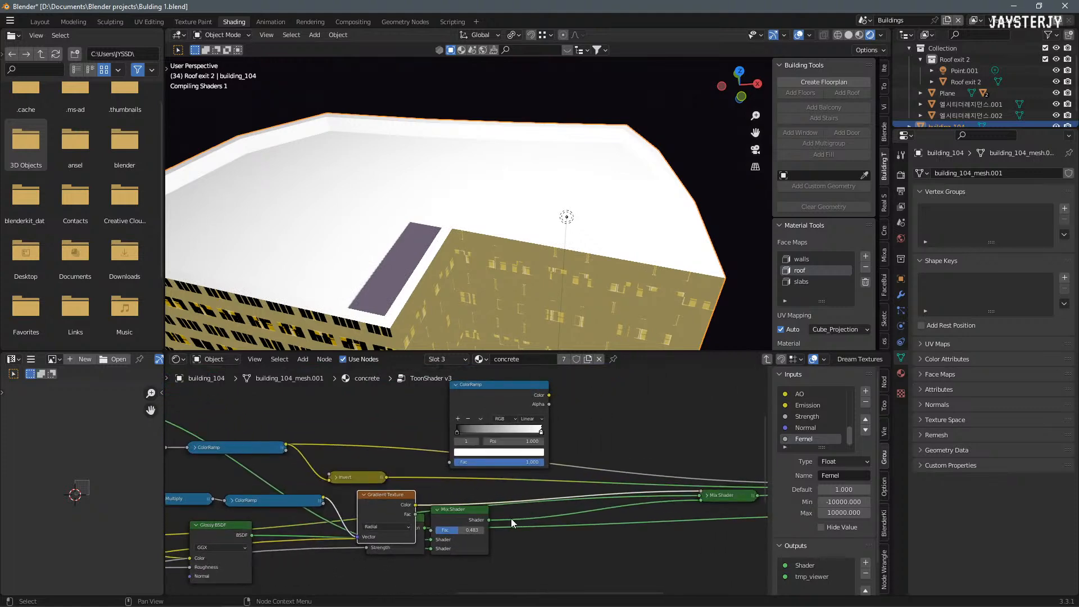
Step: Reposition the Gradient Texture and try its Fac output as the Mix Shader's factor
mouse_move(414, 509)
left_mouse_down()
mouse_move(447, 490)
mouse_move(410, 519)
left_mouse_up()
middle_click_drag(556, 269, 388, 303)
left_click_drag(427, 531, 701, 494)
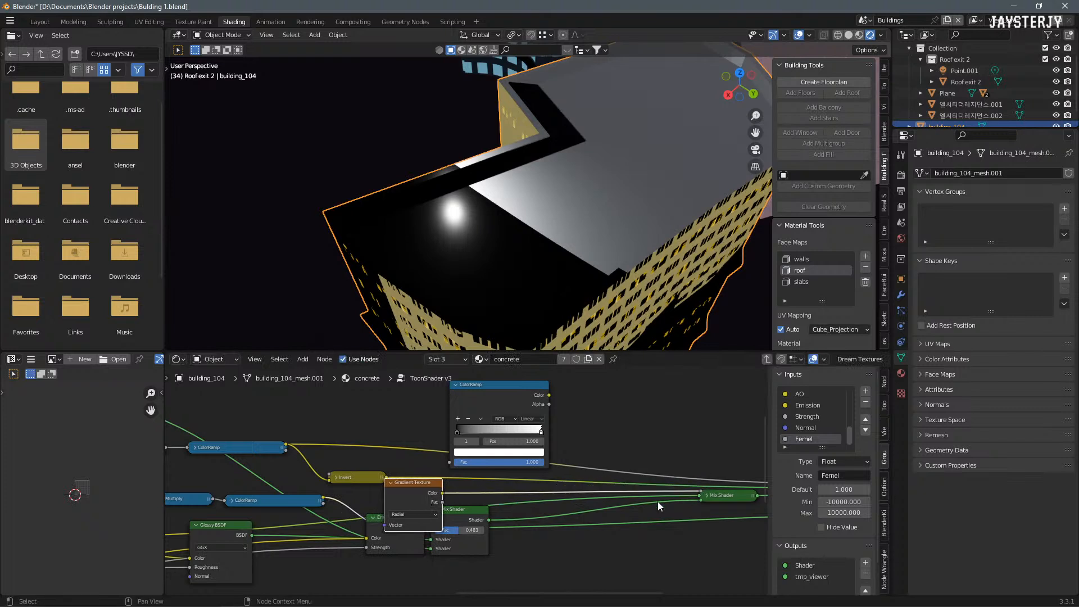
left_click_drag(444, 502, 703, 488)
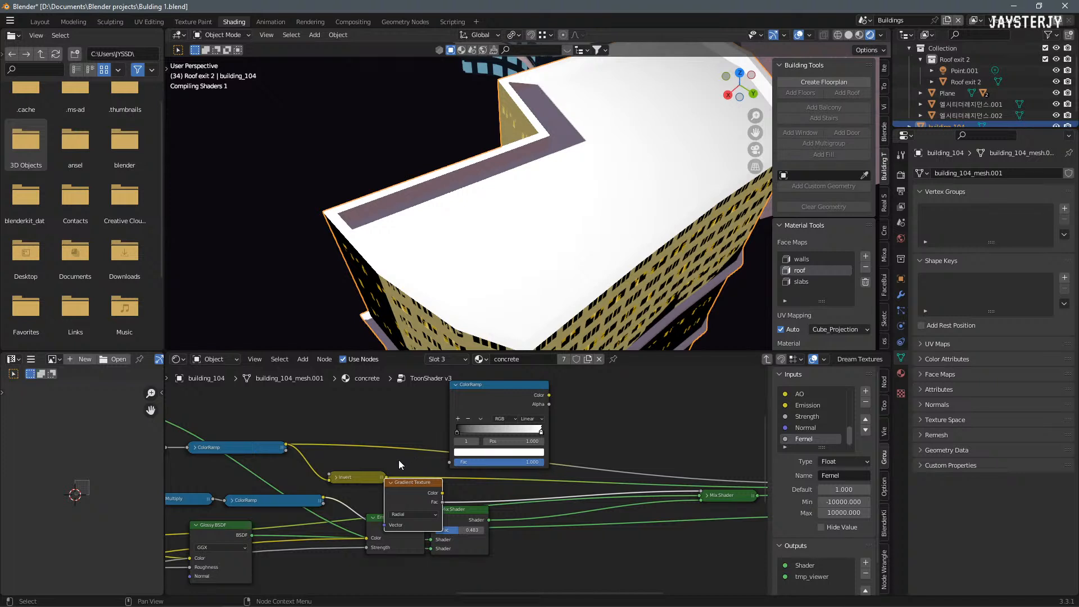
Step: Move the Emission node clear, reconnect the ColorRamp directly to the Mix Shader's factor and set the Gradient Texture aside
left_click_drag(388, 529, 589, 555)
scroll(568, 565, "down", 3)
middle_click_drag(560, 558, 494, 551)
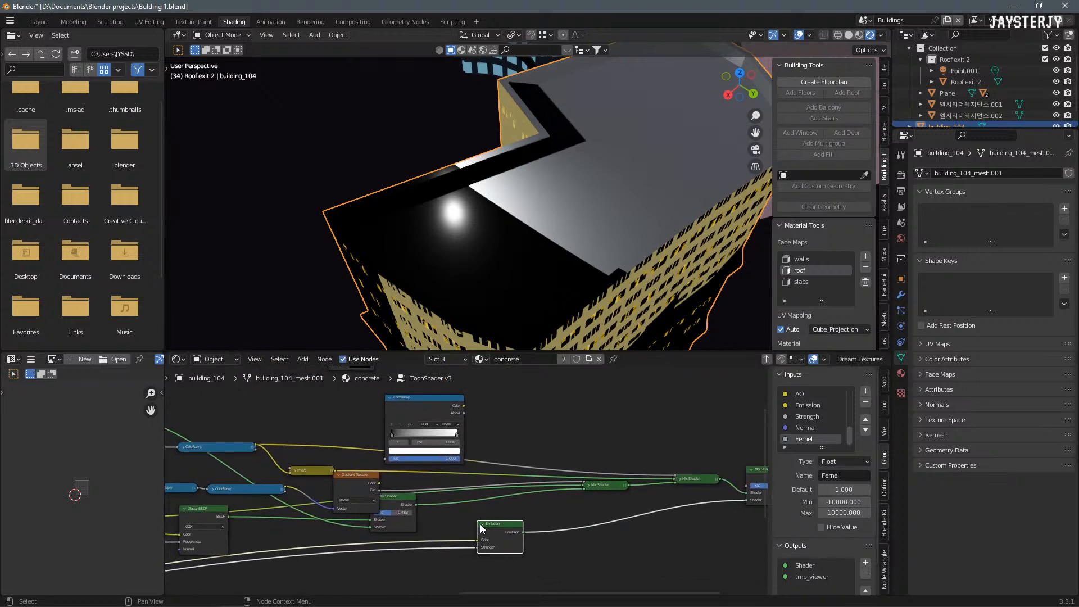
left_click_drag(332, 507, 584, 480)
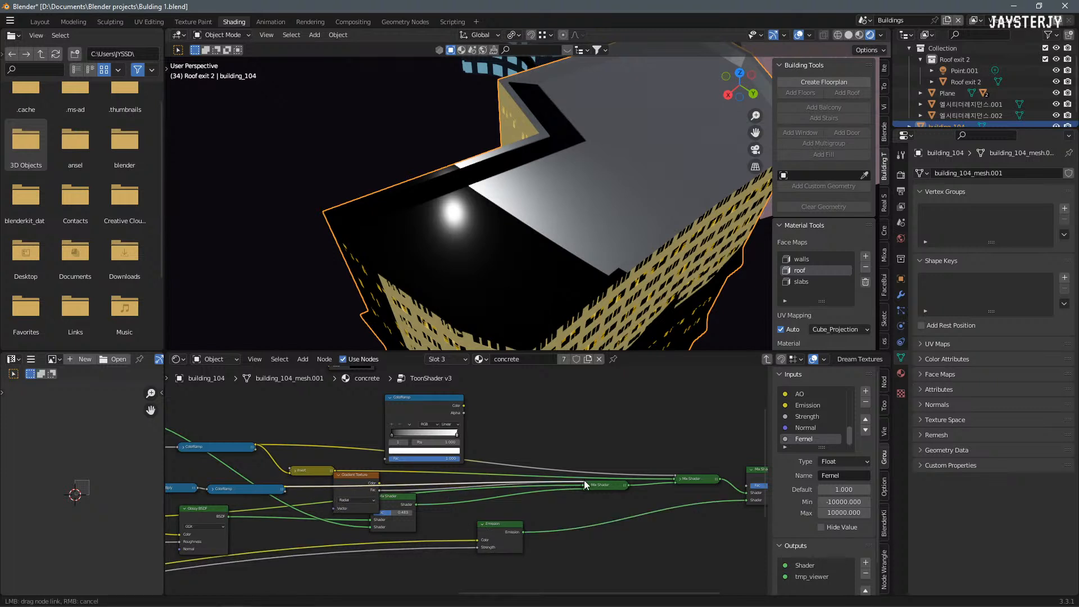
left_click_drag(373, 480, 411, 547)
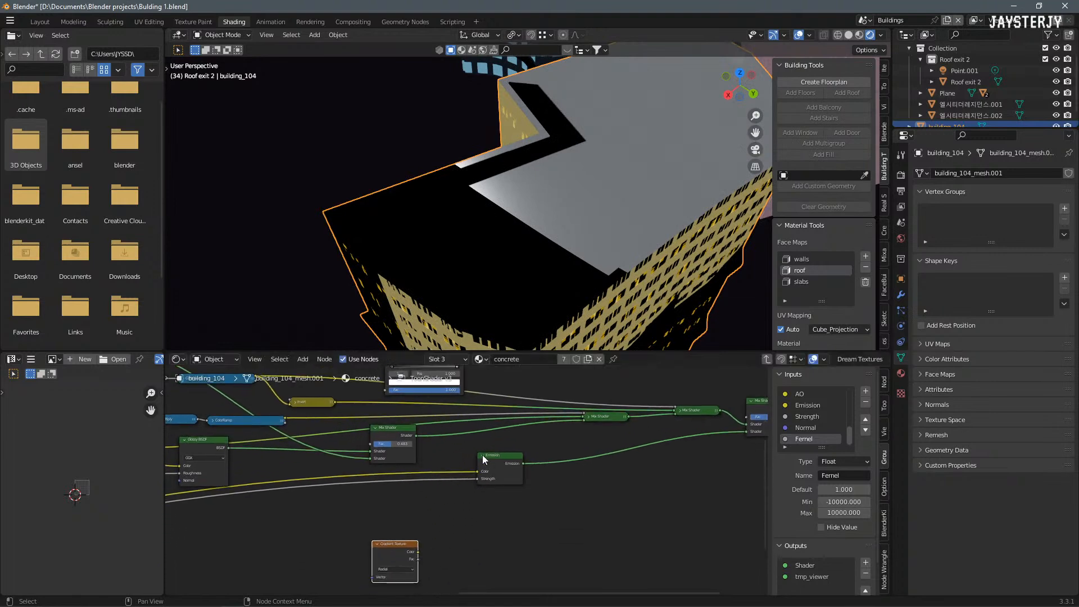
Step: Try the Gradient Texture on the link from the Mix node's color to the Mix Shader and inspect the roof from a low angle
middle_click_drag(369, 506, 526, 491)
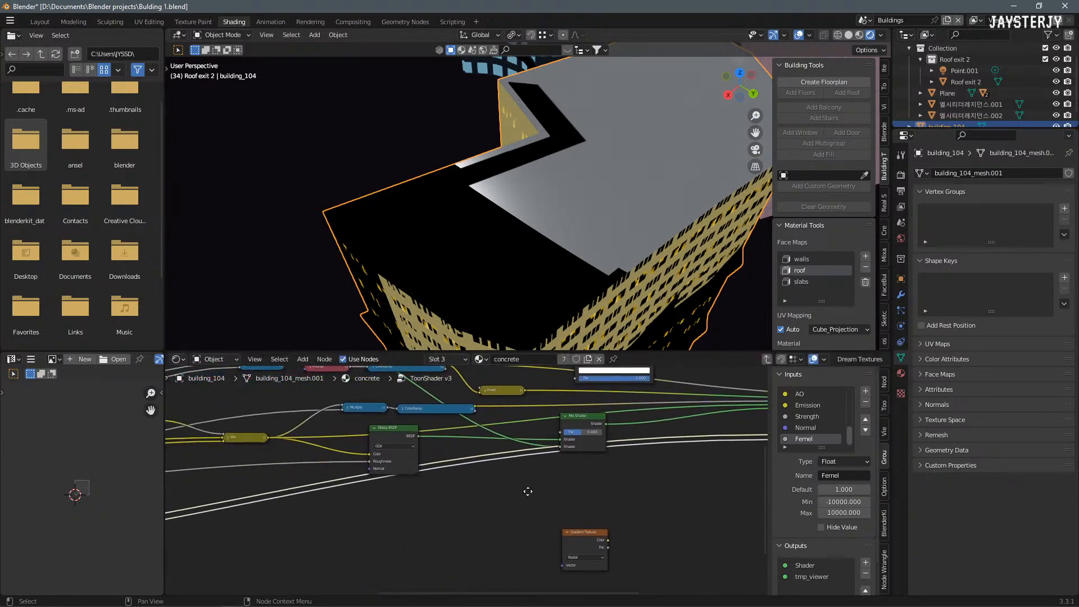
scroll(580, 528, "up", 1)
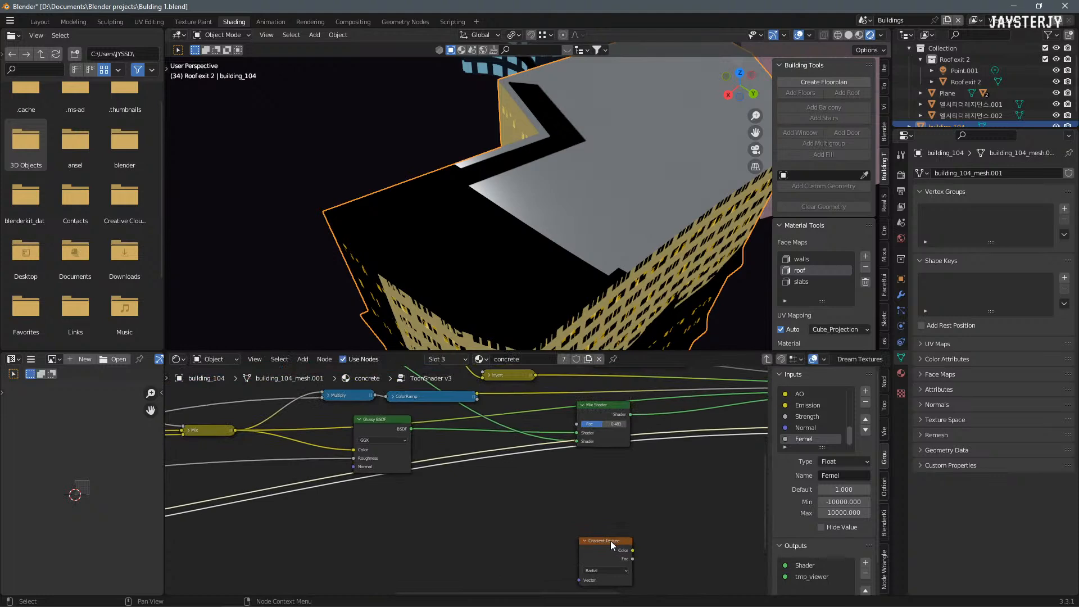
left_click_drag(610, 540, 435, 523)
middle_click_drag(588, 458, 423, 480)
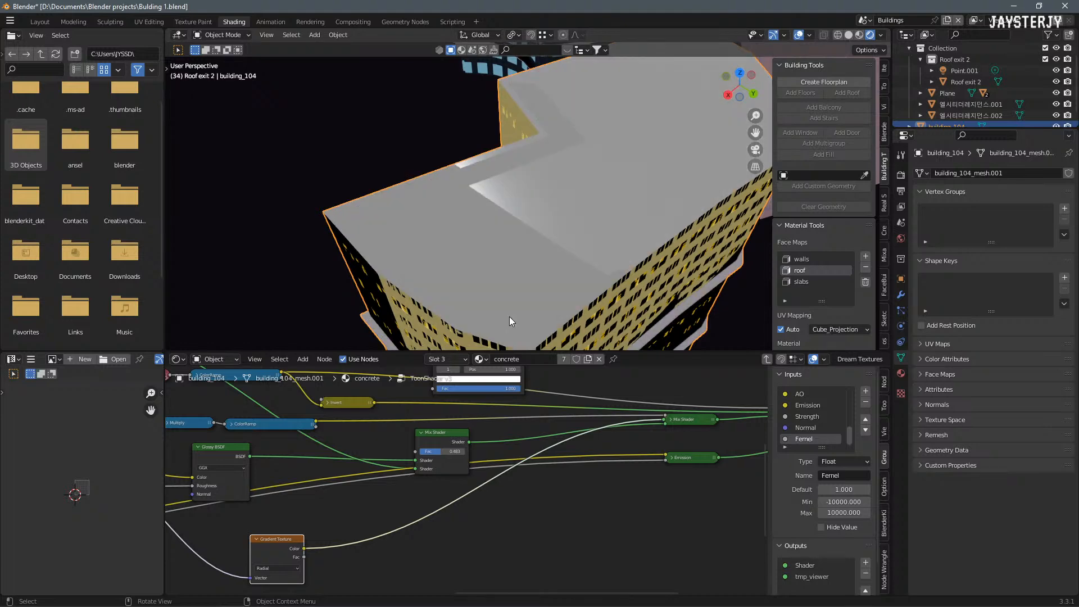
middle_click_drag(535, 275, 365, 270)
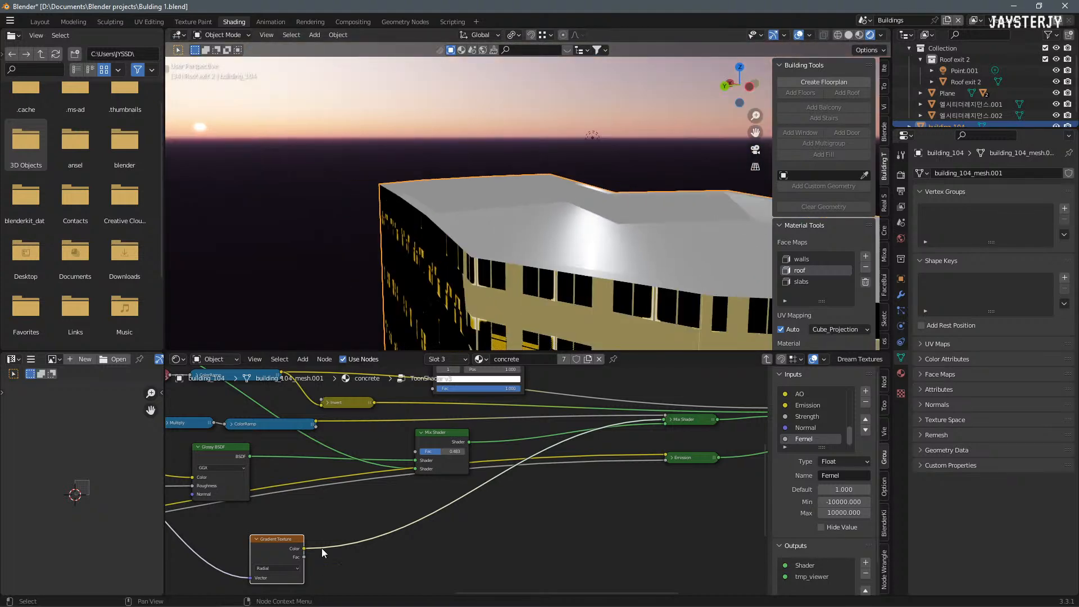
Step: Disconnect the Gradient Texture and link the Mix node's color directly to the Mix Shader
mouse_move(303, 557)
left_mouse_down()
mouse_move(530, 487)
mouse_move(312, 562)
left_mouse_up()
key("Escape")
mouse_move(251, 579)
left_mouse_down()
mouse_move(561, 448)
mouse_move(661, 422)
left_mouse_up()
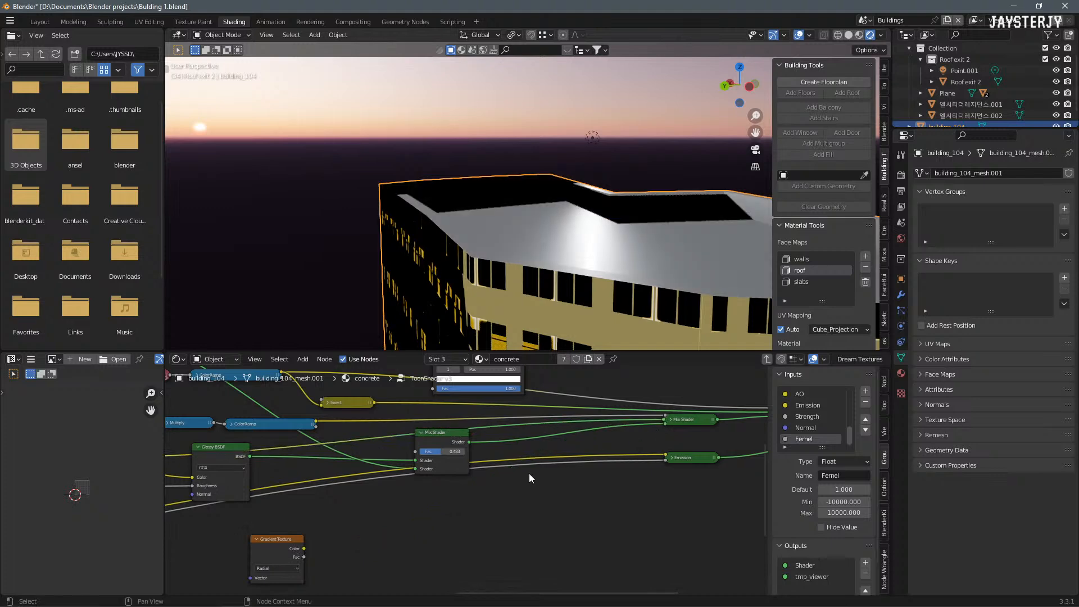
Step: Delete the unused Gradient Texture node from the ToonShader v3 node group
scroll(564, 463, "down", 2)
key("x")
Step: Move the point light horizontally to another spot above the yellow building's roof, keeping its height locked
middle_click_drag(627, 244, 486, 264)
scroll(491, 272, "up", 3)
left_click(491, 272)
key("g")
key("z")
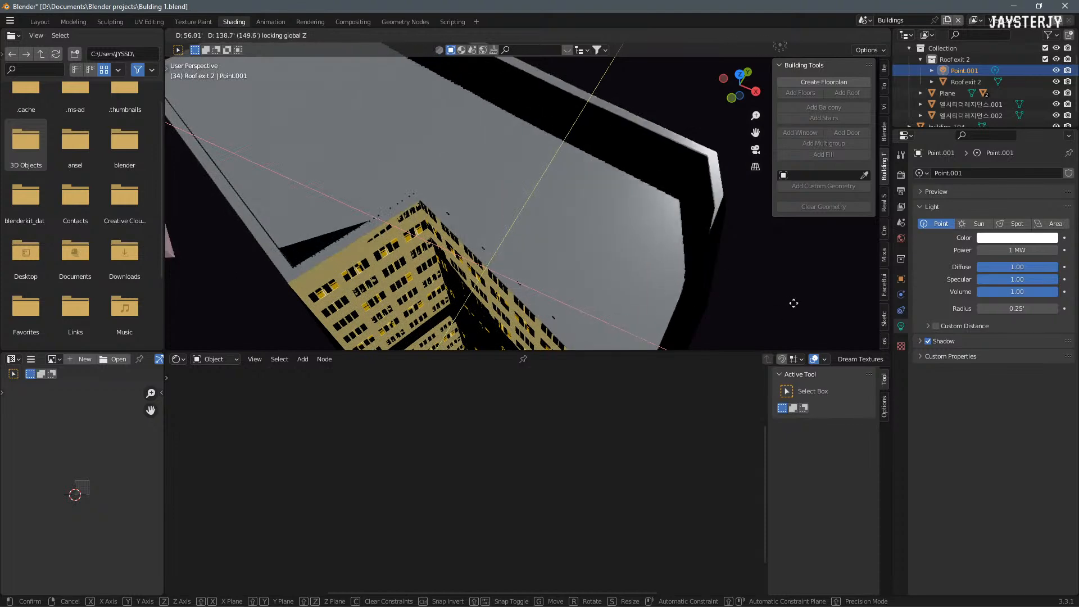
left_click(724, 265)
Step: Raise the point light about 412' straight up above the yellow building
middle_click_drag(723, 261, 519, 200)
key("g")
key("z")
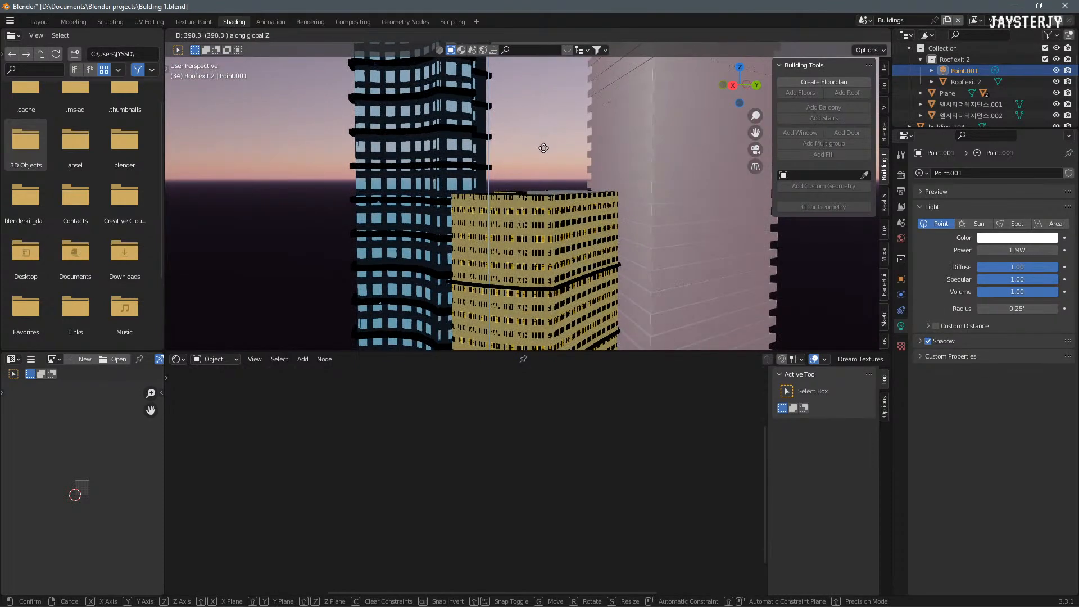
left_click(541, 133)
Step: Shift the point light horizontally about -360' in X and -564' in Y toward the neighbouring towers
middle_click_drag(541, 135, 588, 197)
key("g")
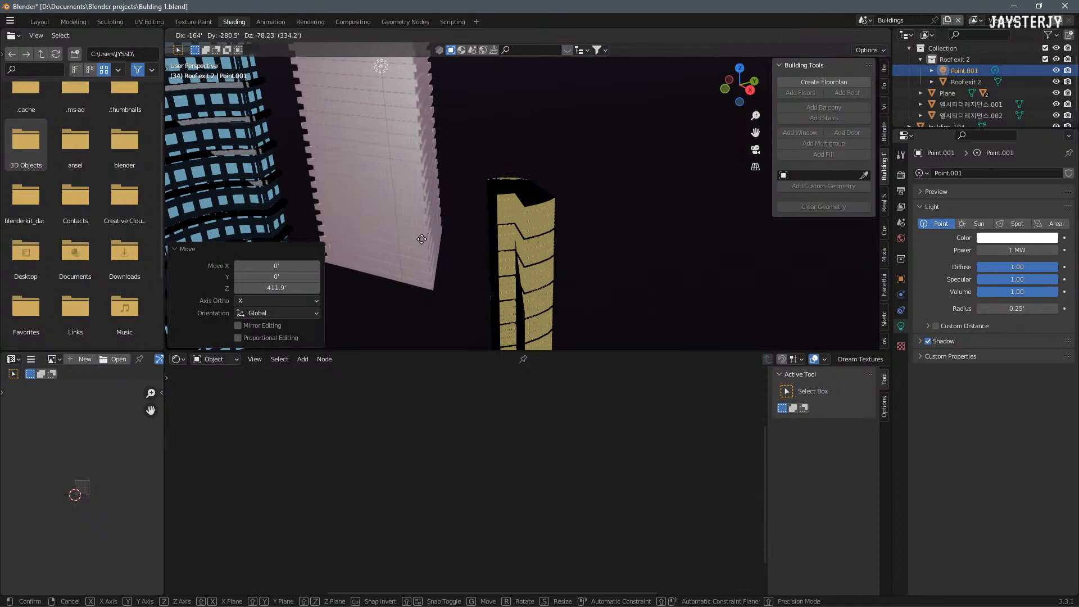
key("shift+z")
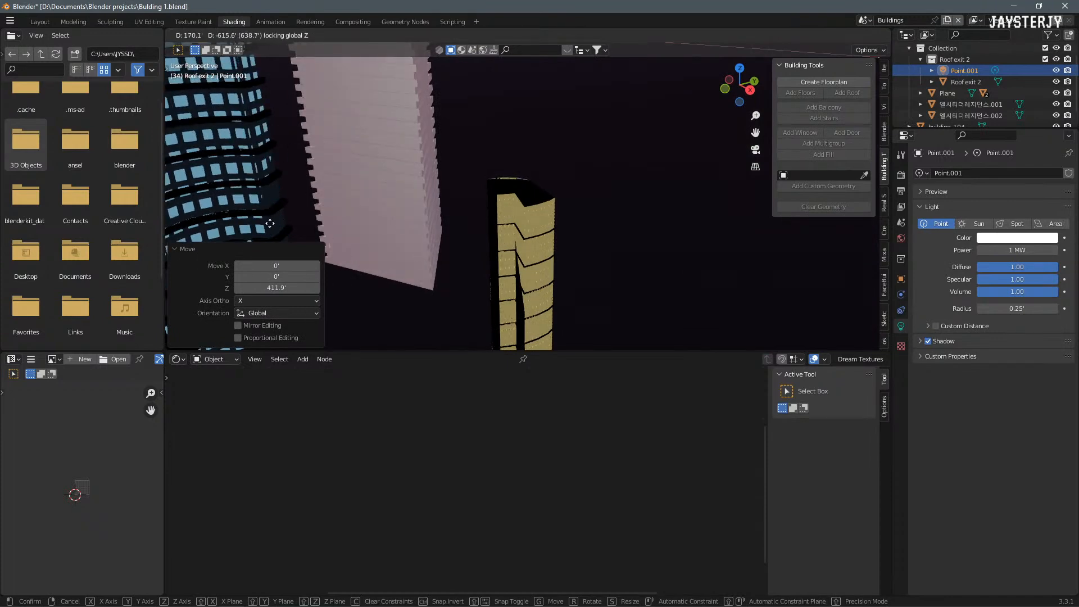
left_click(262, 208)
Step: Raise the point light about 75' along the global Z axis beside the pale tower
middle_click_drag(262, 207, 501, 269)
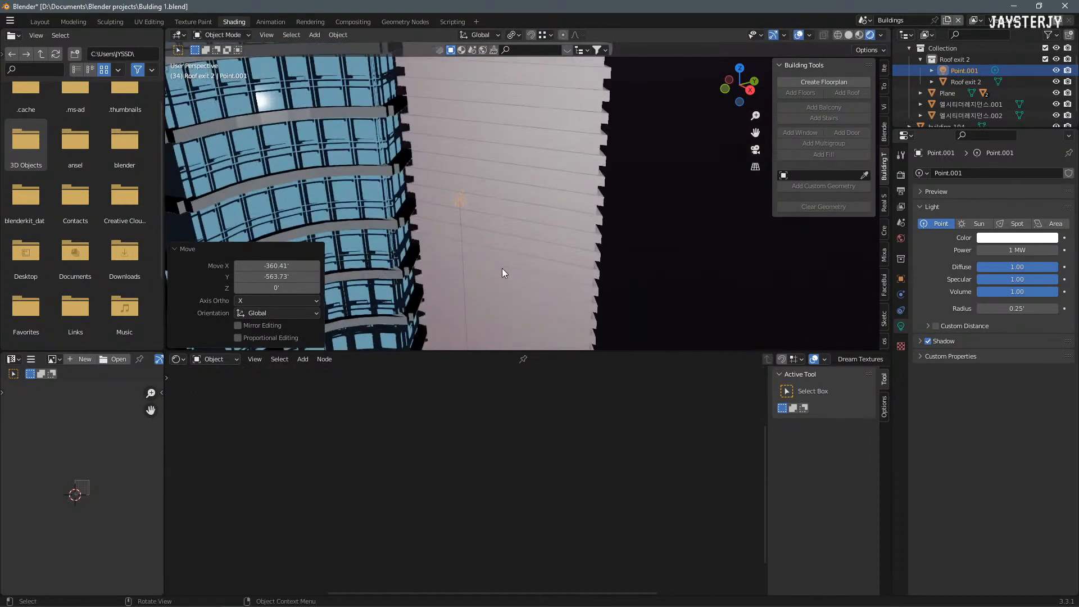
key("g")
key("z")
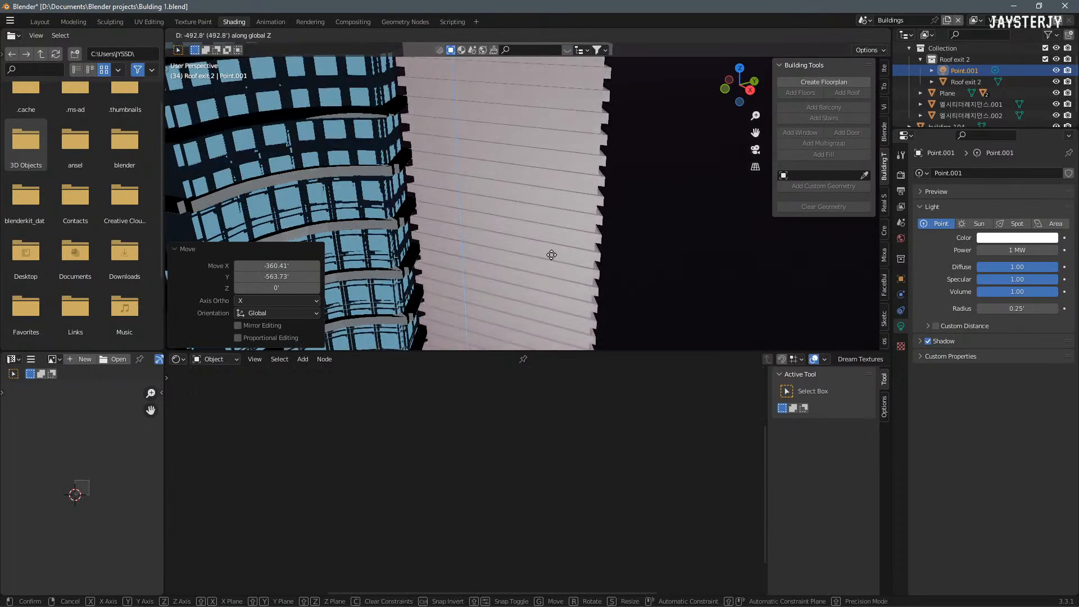
left_click(508, 200)
Step: Lower the point light about 798' and move it horizontally about 389' in X and 523' in Y to the yellow building
middle_click_drag(508, 200, 635, 155)
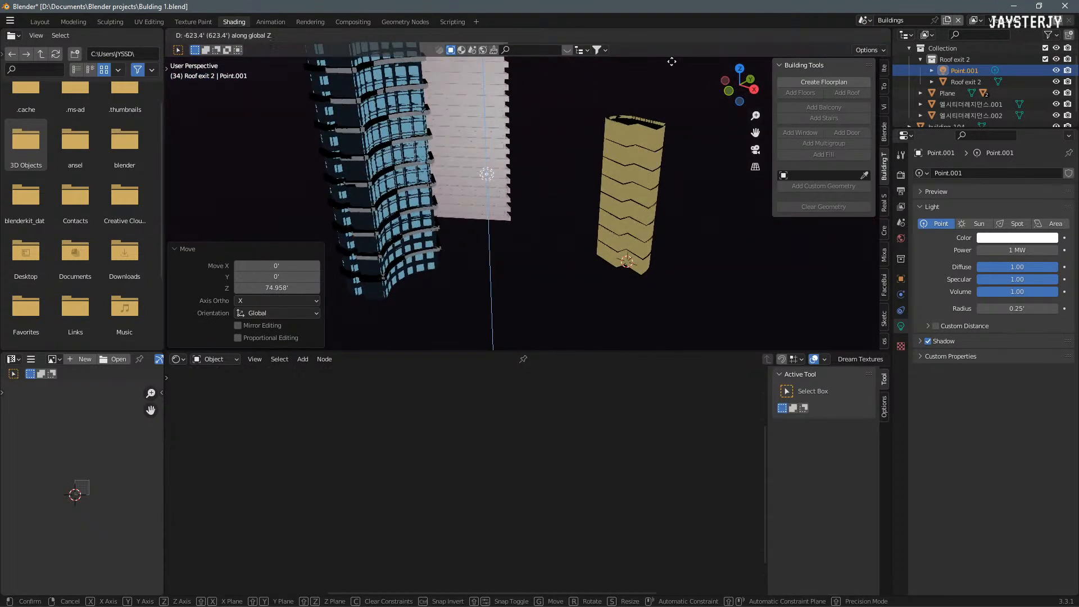
key("g")
key("shift+z")
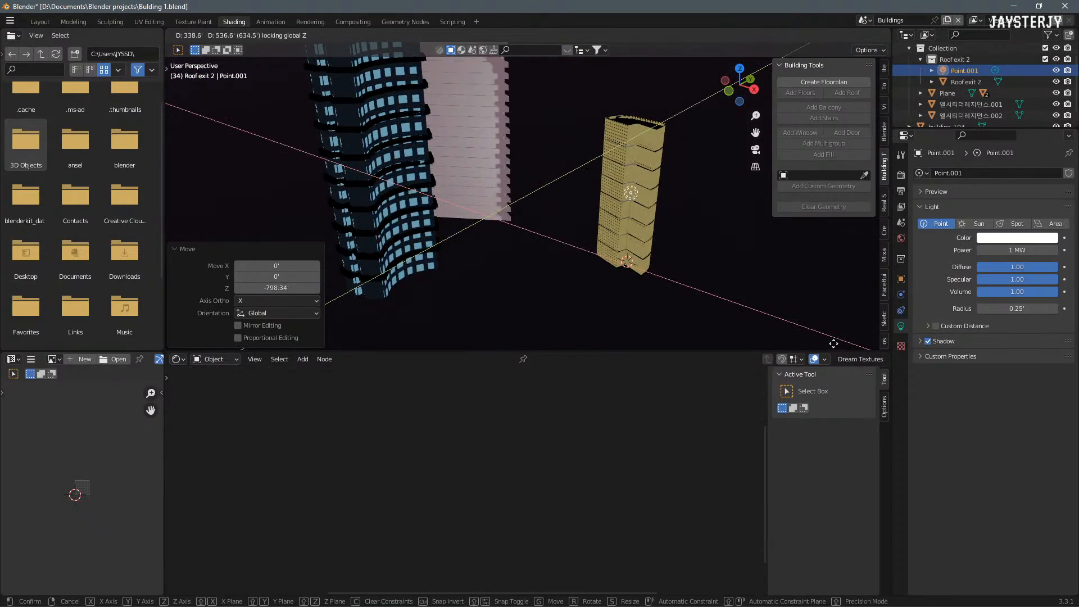
left_click(847, 347)
Step: Pull the point light away from the yellow facade by about -192' in X, -152' in Y and -14' in Z
scroll(693, 225, "up", 7)
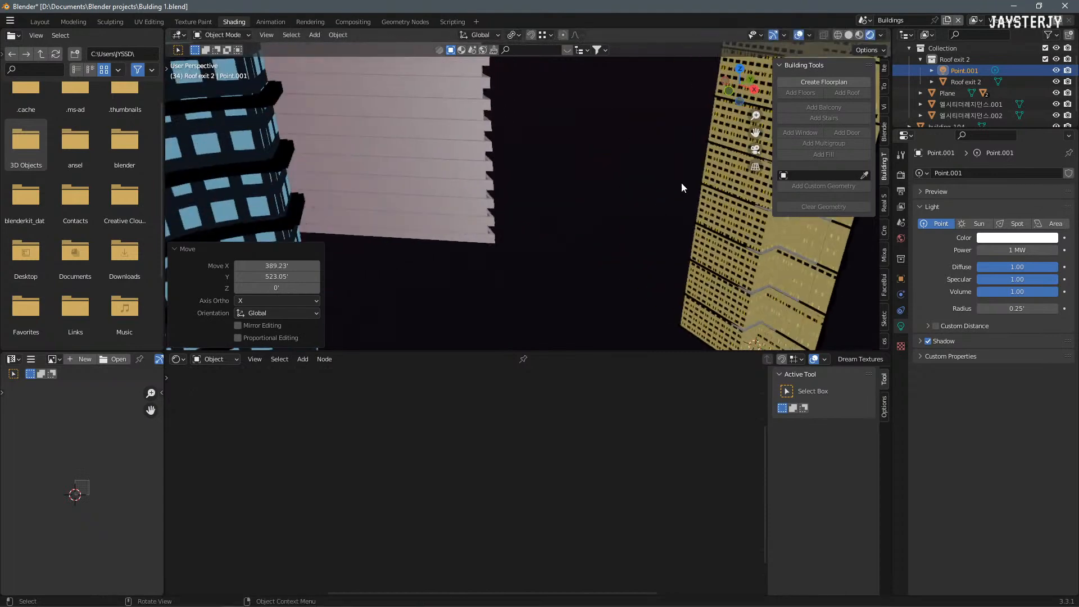
key("g")
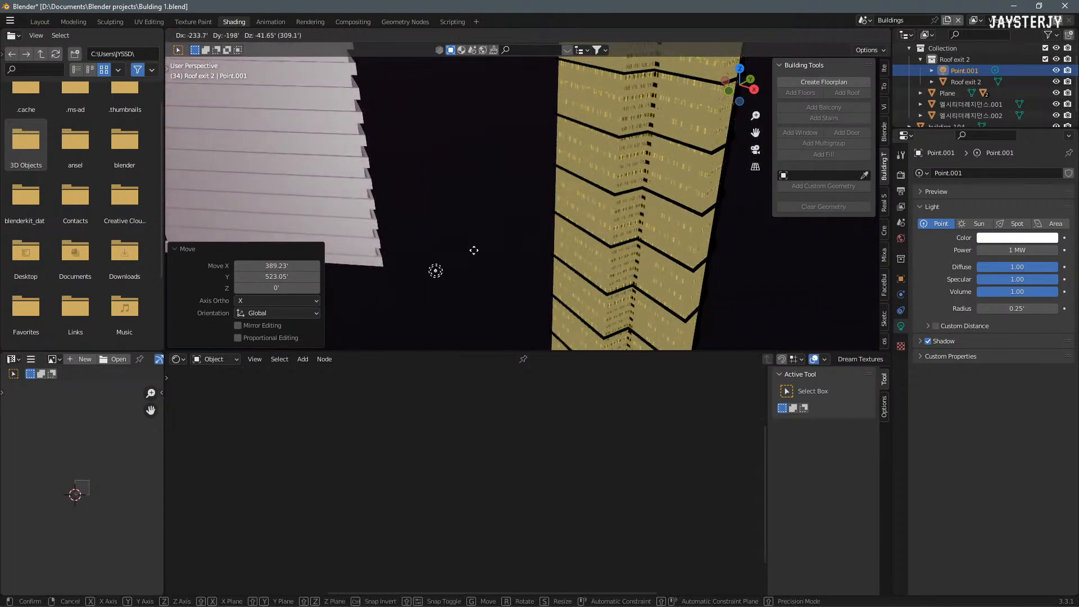
left_click(501, 234)
Step: Set the Shadow Position of the yellow building's Toon Building 2 material to 0.560
middle_click_drag(618, 184, 589, 193)
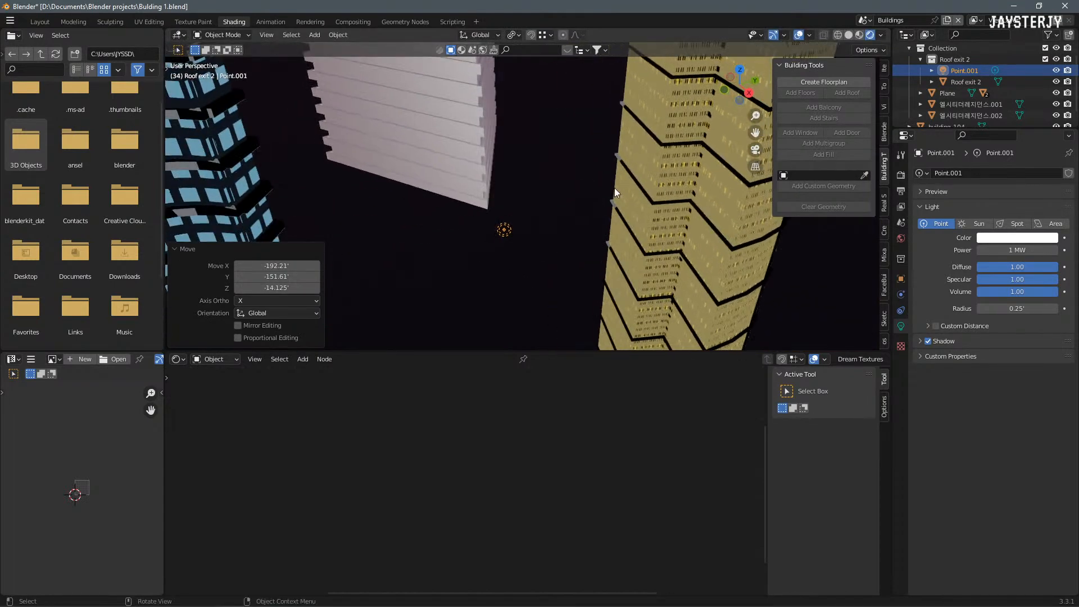
left_click(734, 295)
scroll(583, 453, "up", 6)
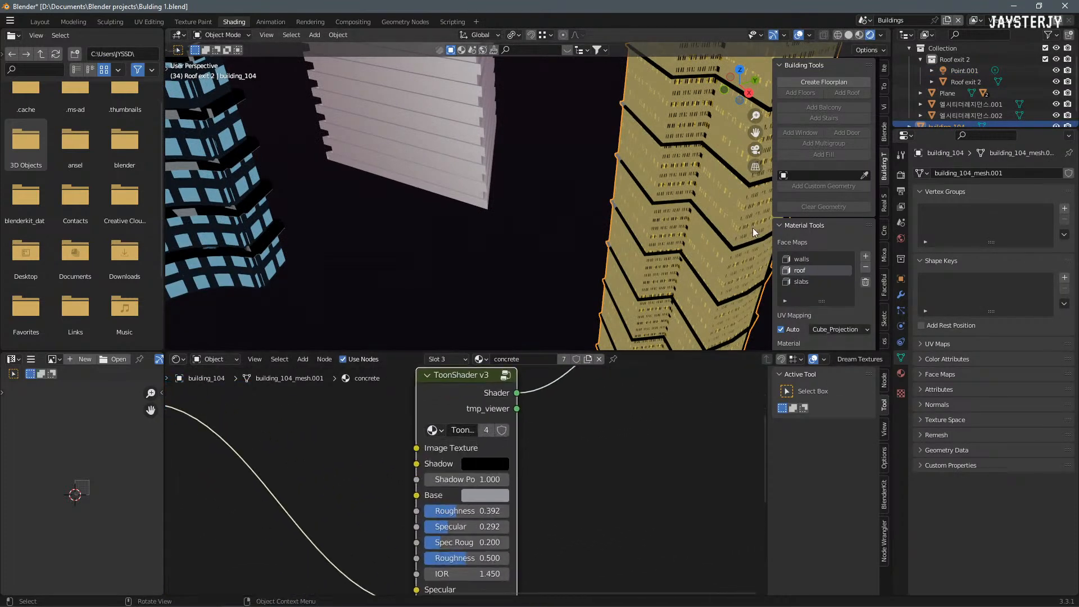
left_click(901, 373)
left_click(951, 177)
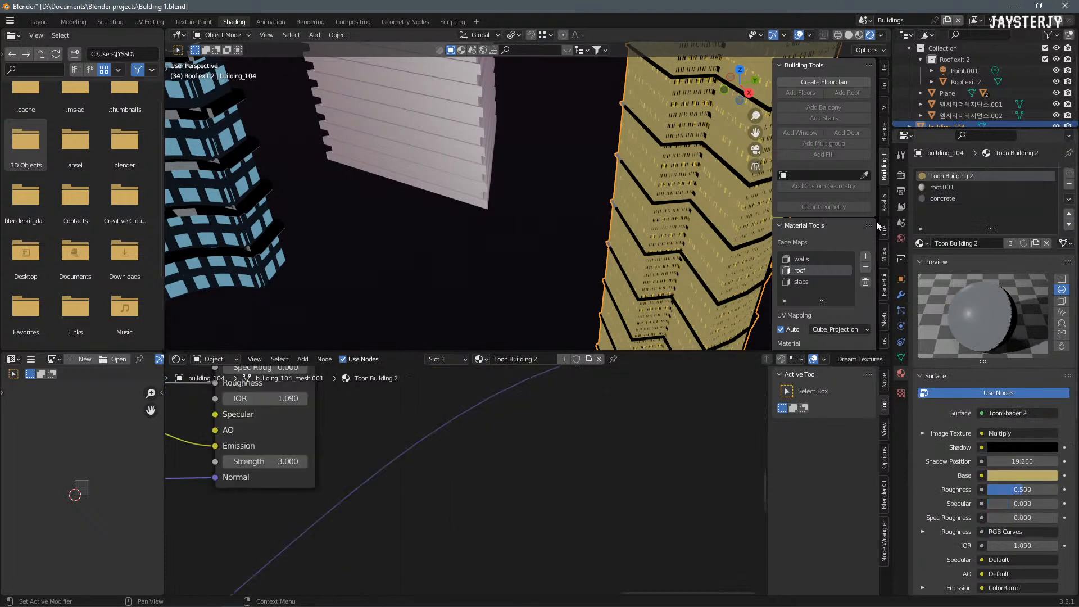
middle_click_drag(464, 467, 618, 585)
scroll(595, 583, "up", 3)
middle_click_drag(462, 430, 495, 471)
left_click_drag(450, 446, 423, 446)
Step: Assign the existing Toon Building 3 material to the first material slot of the pale tower's Plane object
middle_click_drag(652, 223, 538, 194)
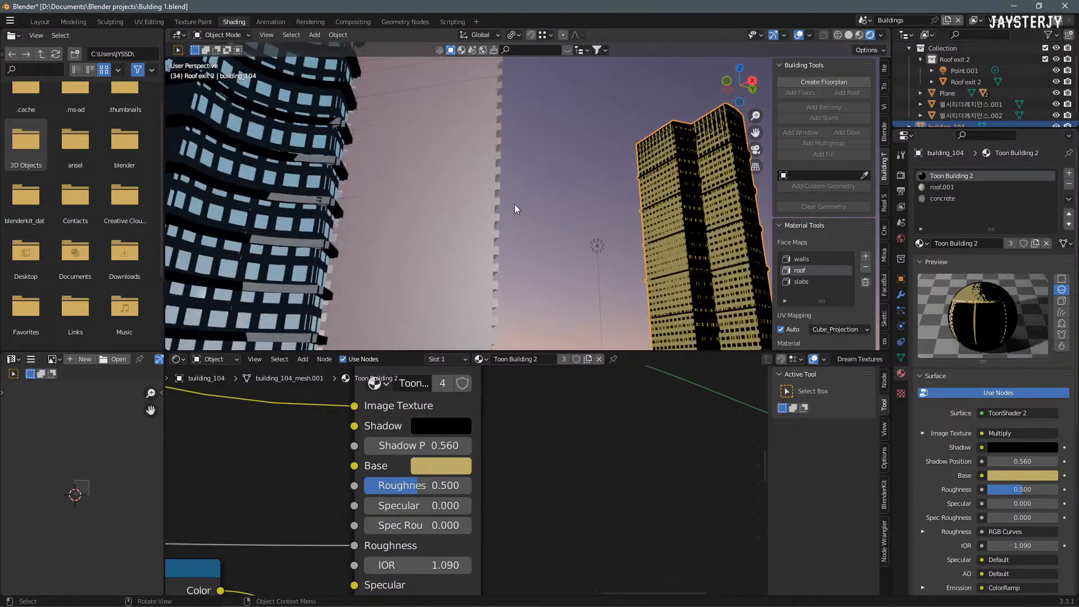
left_click(471, 211)
middle_click_drag(471, 211, 504, 208)
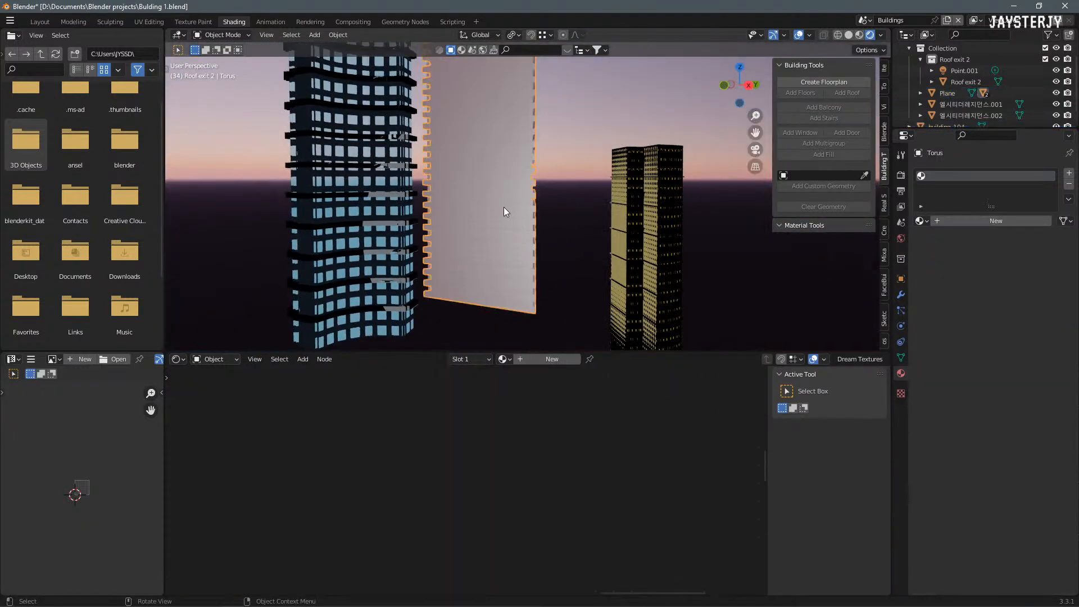
left_click(507, 204)
left_click(920, 243)
scroll(955, 309, "down", 10)
scroll(944, 314, "down", 12)
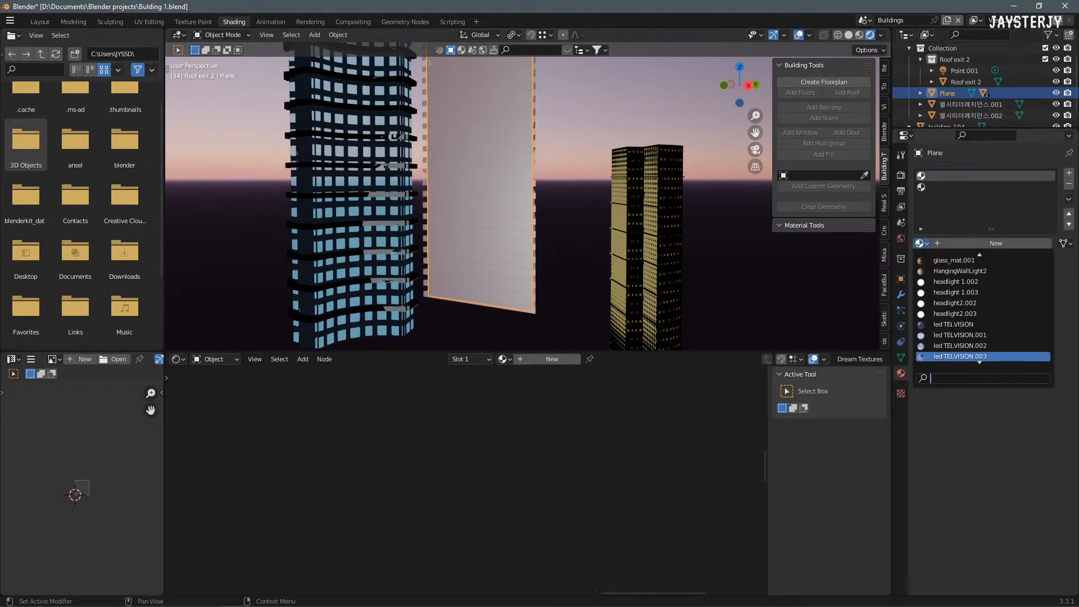
type("BUILD")
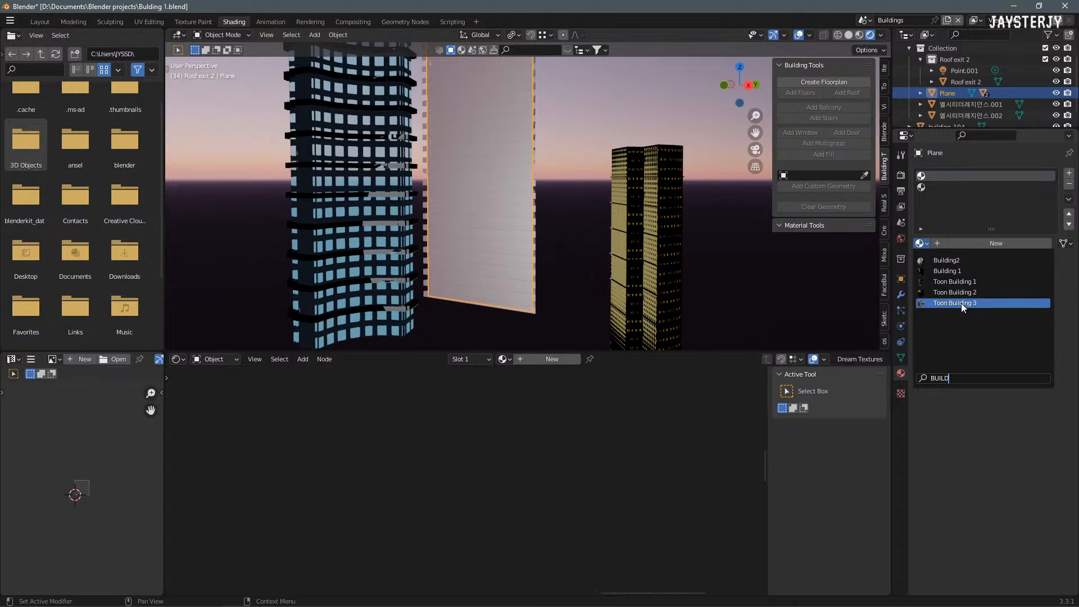
left_click(963, 304)
Step: Set Toon Building 3's shader values to Roughness 0.217, Specular 0.192 and Spec Roughness 0.075
mouse_move(632, 241)
middle_mouse_down()
mouse_move(708, 245)
mouse_move(648, 242)
middle_mouse_up()
scroll(648, 241, "up", 4)
middle_click_drag(485, 229, 597, 252)
scroll(447, 441, "down", 10)
middle_click_drag(388, 482, 540, 423)
scroll(540, 424, "up", 1)
middle_click_drag(659, 462, 359, 492)
scroll(378, 487, "up", 1)
scroll(482, 459, "up", 4)
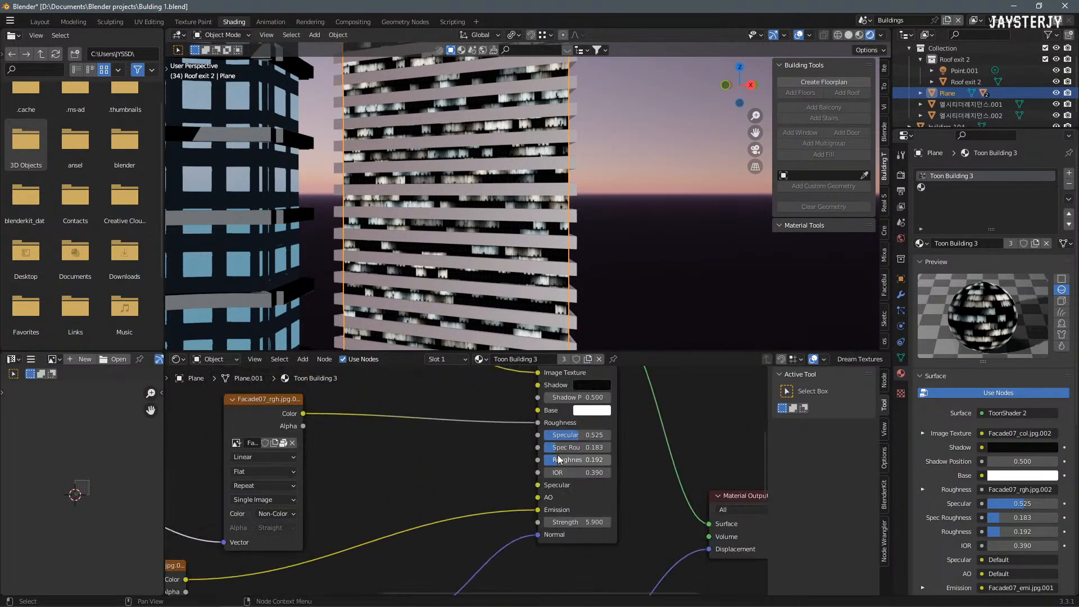
left_click_drag(571, 462, 566, 462)
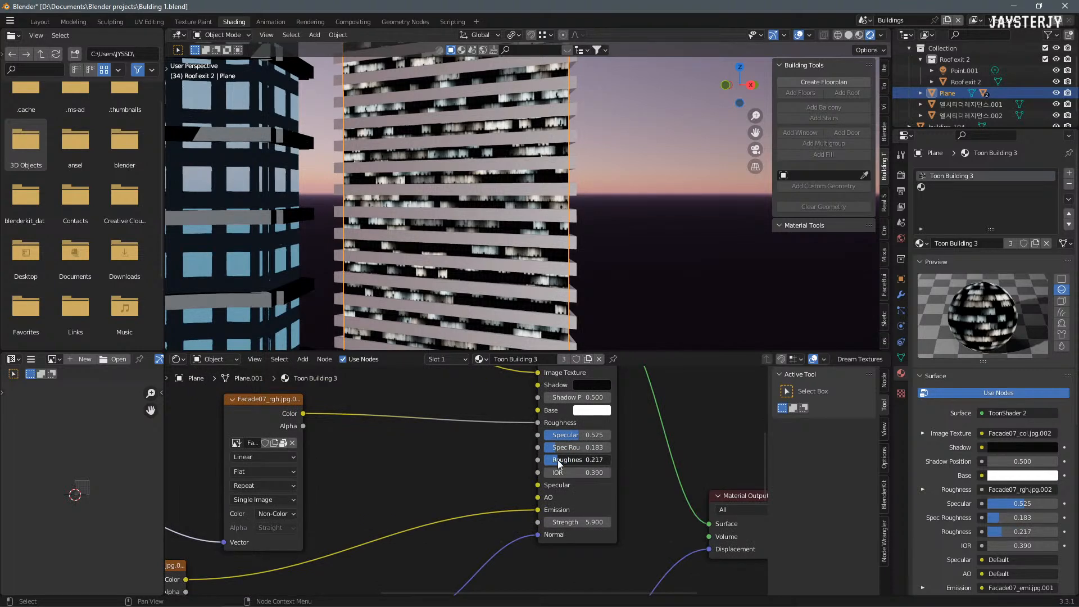
left_click_drag(558, 442, 553, 442)
Step: Adjust Toon Building 3's Mapping node to a Y location of -0.05' and a uniform scale of 1.458
scroll(520, 237, "up", 2)
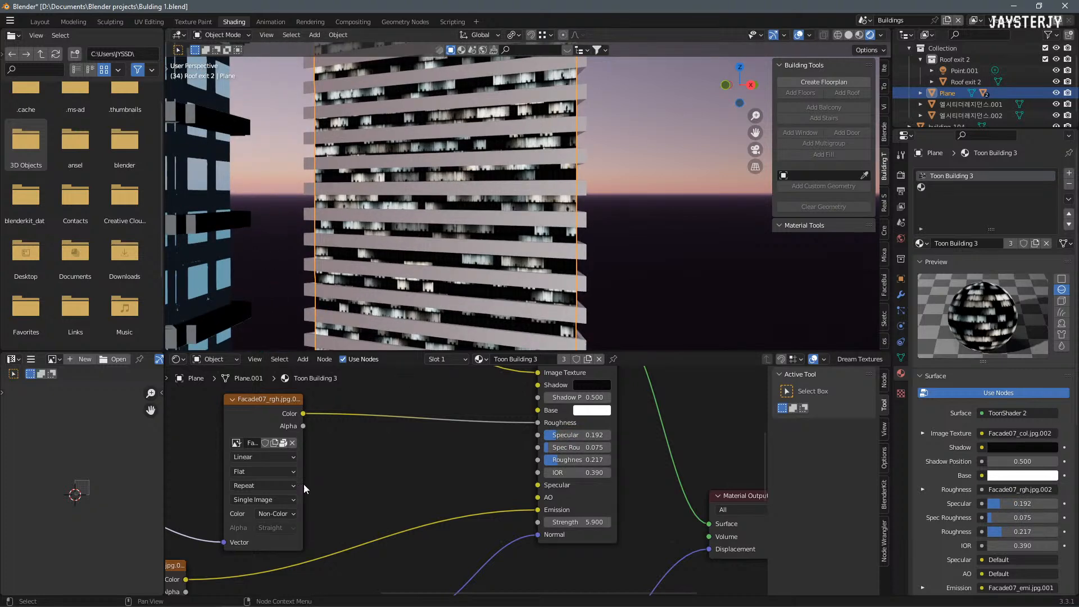
middle_click_drag(352, 441, 214, 457)
scroll(428, 464, "up", 2)
middle_click_drag(567, 533, 533, 507)
mouse_move(534, 482)
left_mouse_down()
mouse_move(500, 482)
mouse_move(527, 481)
left_mouse_up()
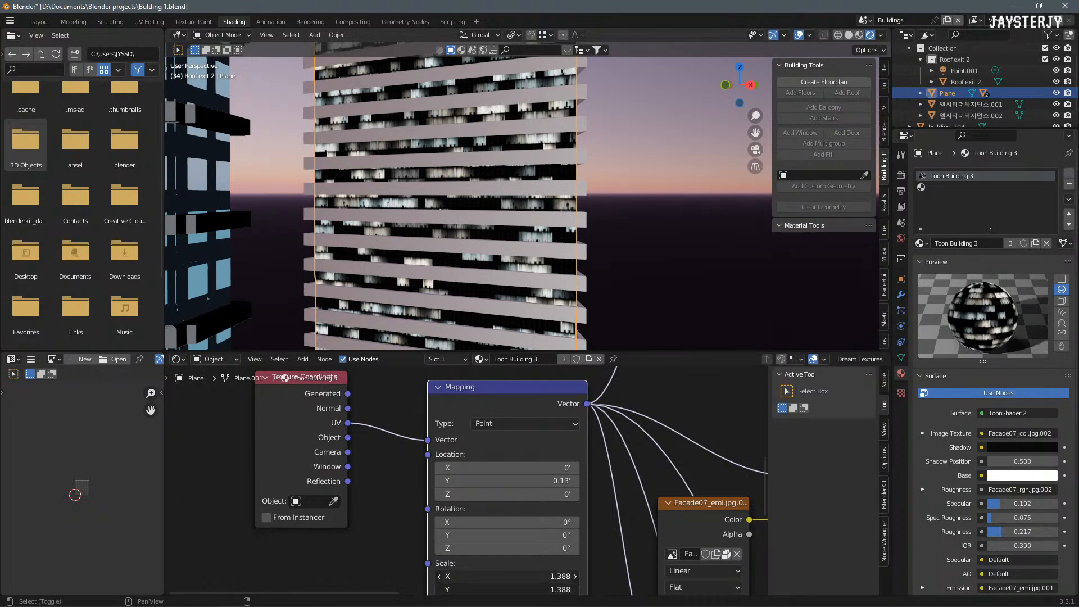
left_click_drag(506, 576, 505, 576)
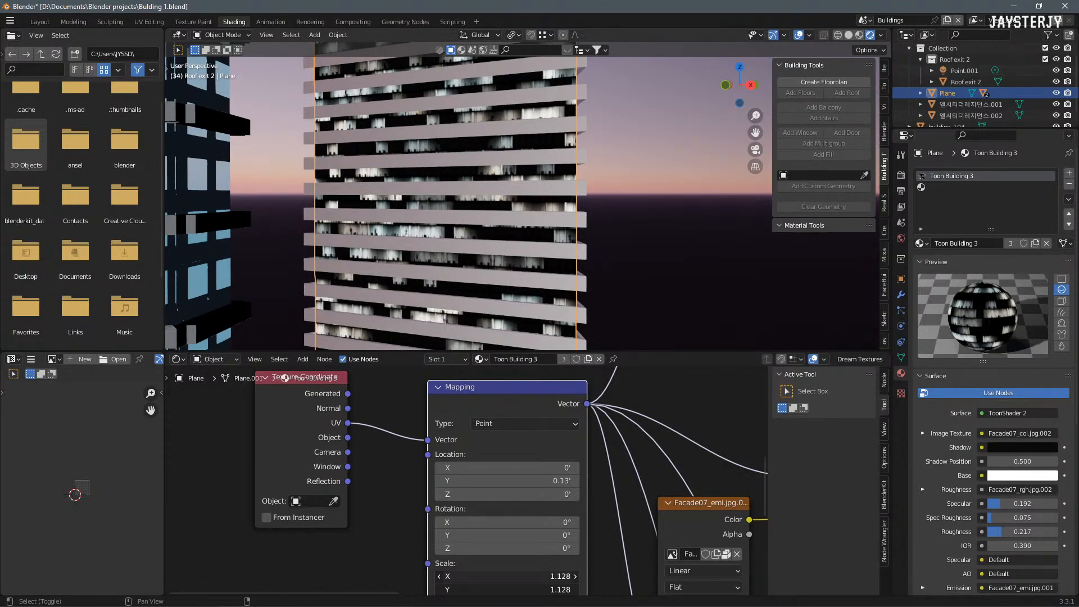
left_click_drag(541, 576, 544, 577)
left_click_drag(541, 481, 530, 481)
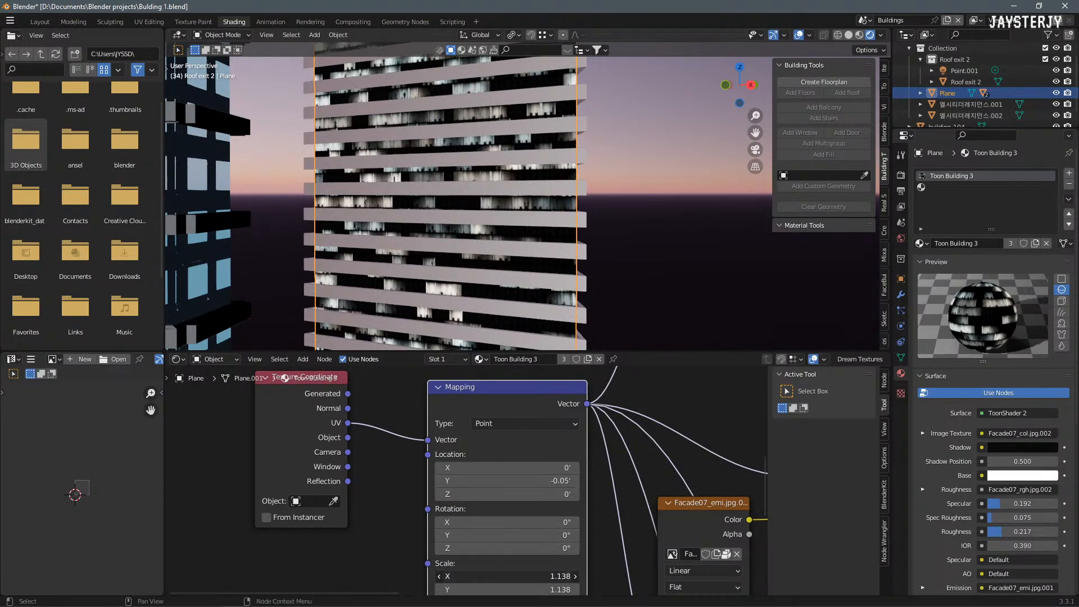
left_click_drag(539, 576, 523, 576)
left_click_drag(506, 576, 559, 576)
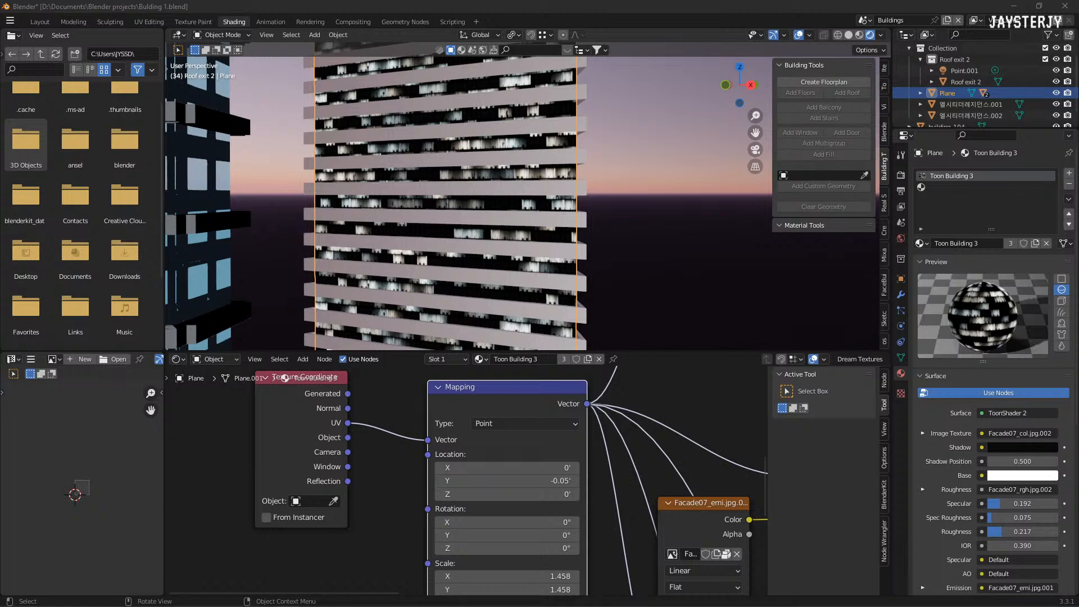
Step: Switch to the web browser and search YouTube for victoria alonso
key("alt+Tab")
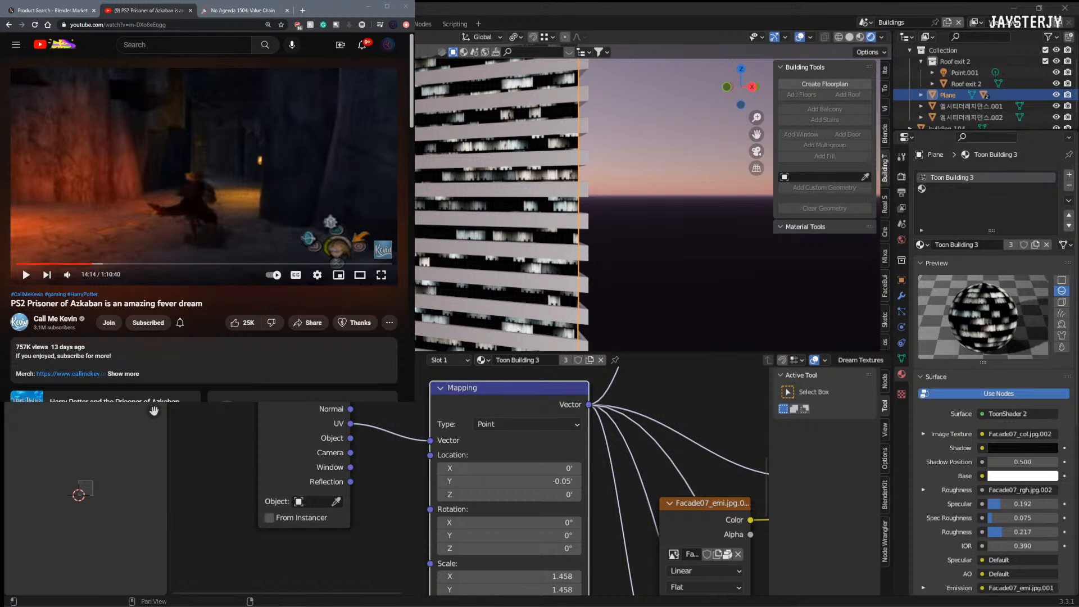
left_click(56, 49)
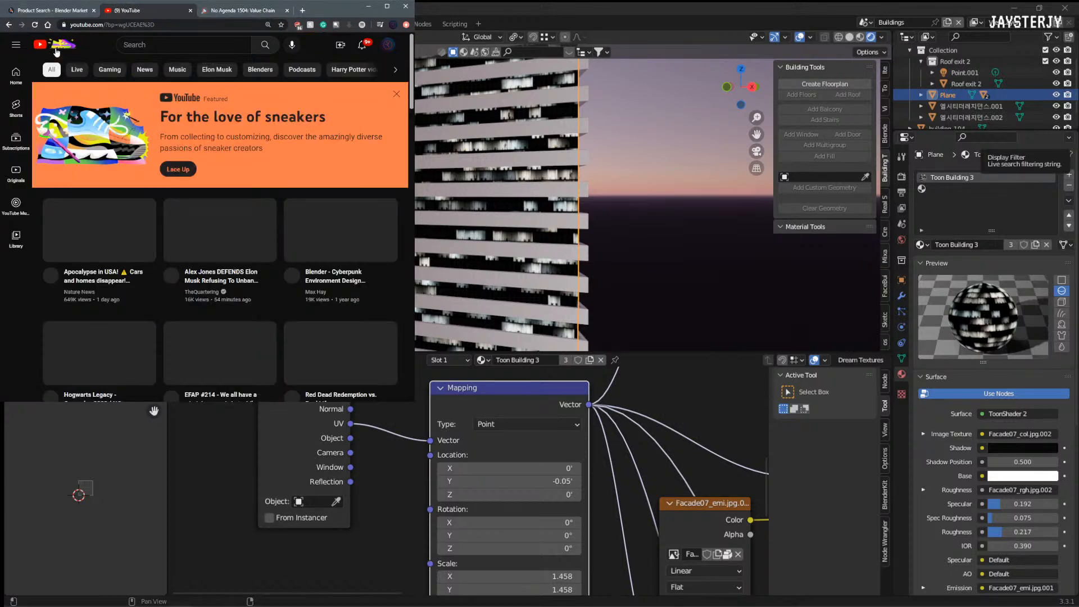
scroll(277, 147, "down", 1)
scroll(277, 147, "up", 1)
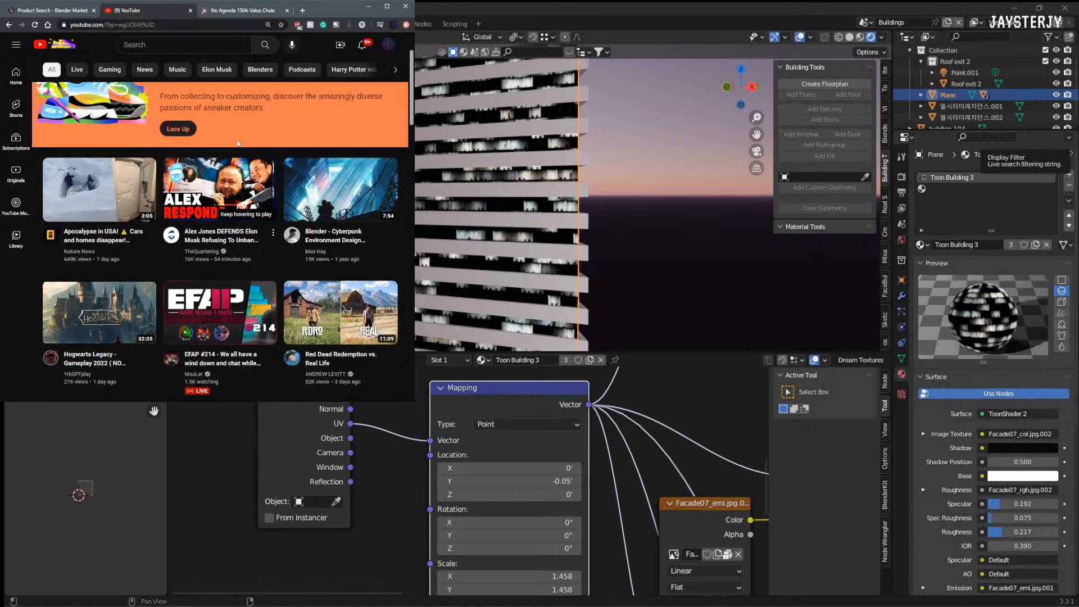
left_click(192, 44)
type("V")
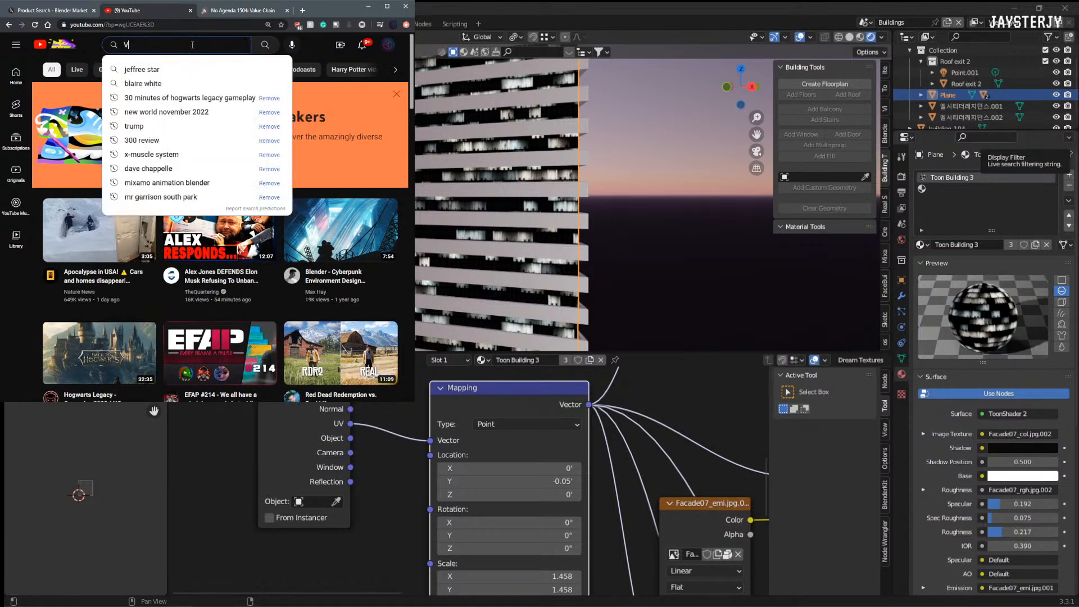
type("ICTORIA ALONSO")
key("Down")
key("Return")
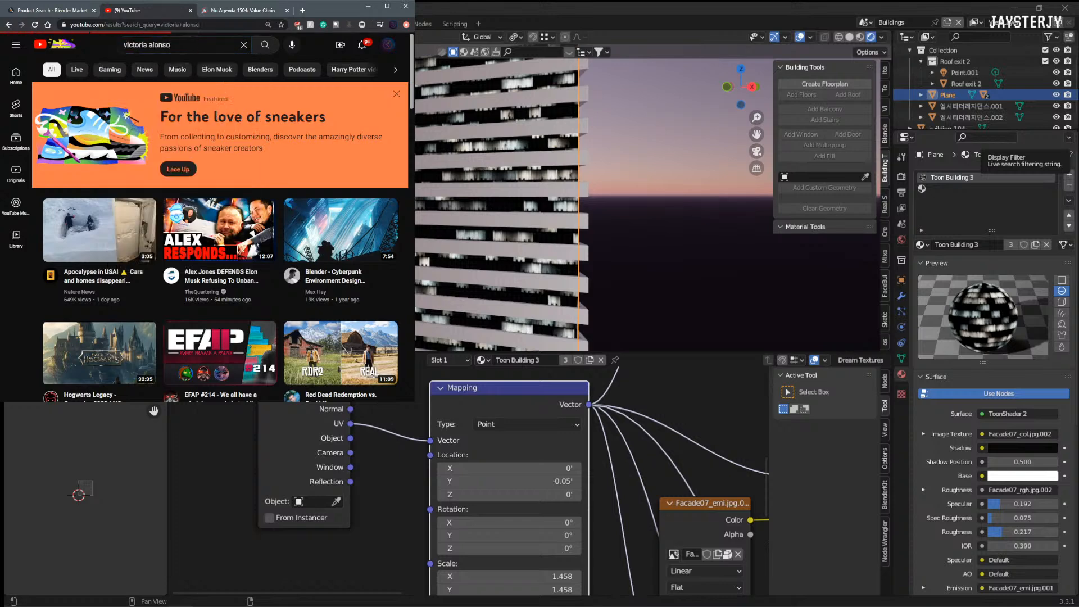
Step: Browse the search results and open the video "Xochitl Gomez and Victoria Alonso Talk America Chavez's MCU Debut!"
scroll(121, 138, "down", 1)
scroll(121, 138, "down", 2)
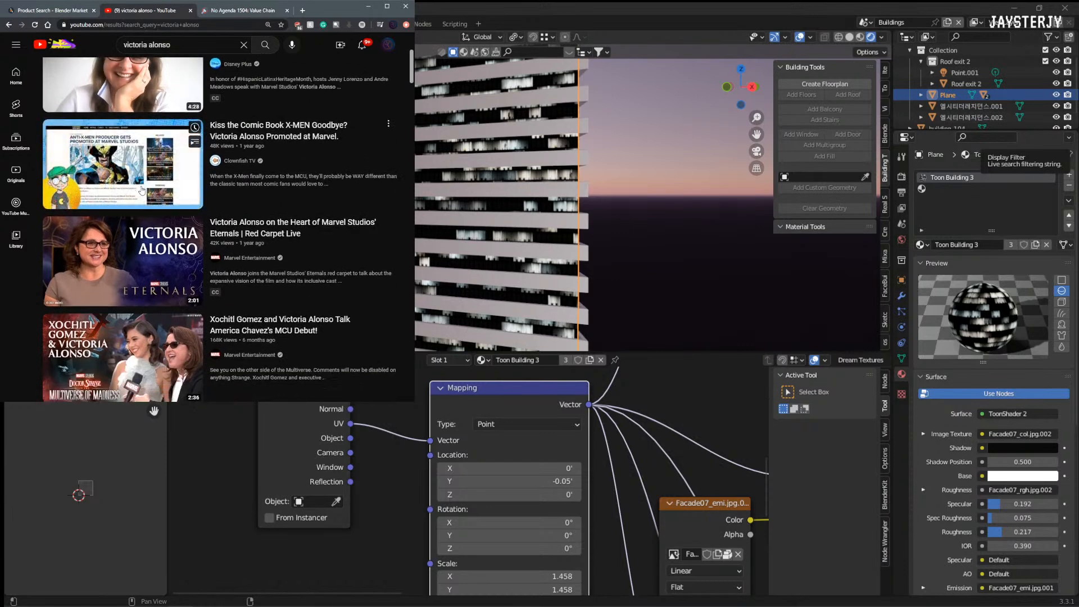
scroll(141, 189, "down", 2)
scroll(173, 192, "down", 1)
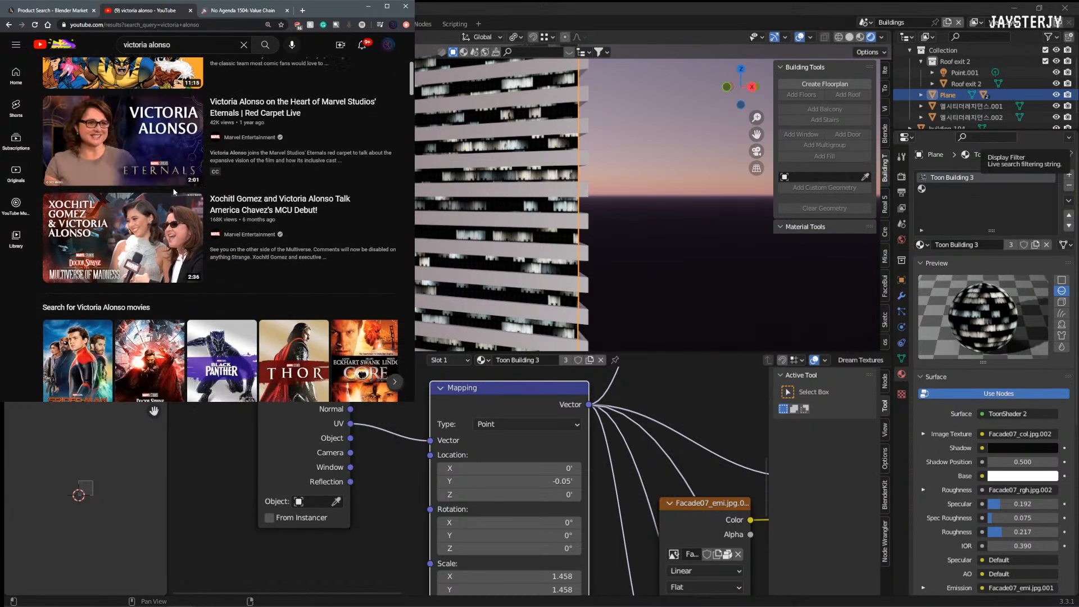
scroll(174, 191, "down", 1)
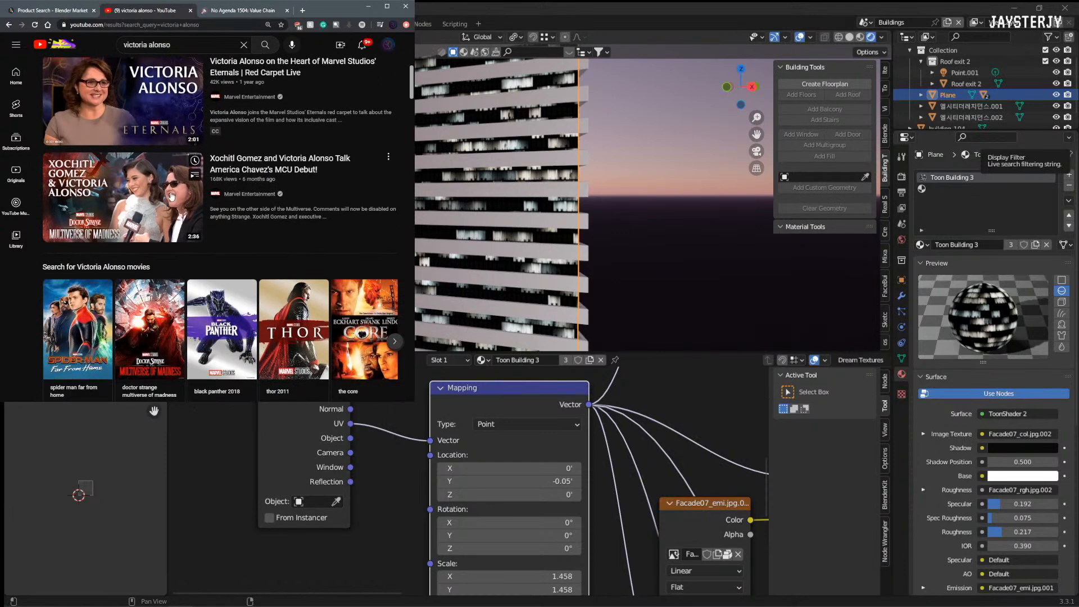
scroll(96, 196, "down", 1)
left_click(97, 188)
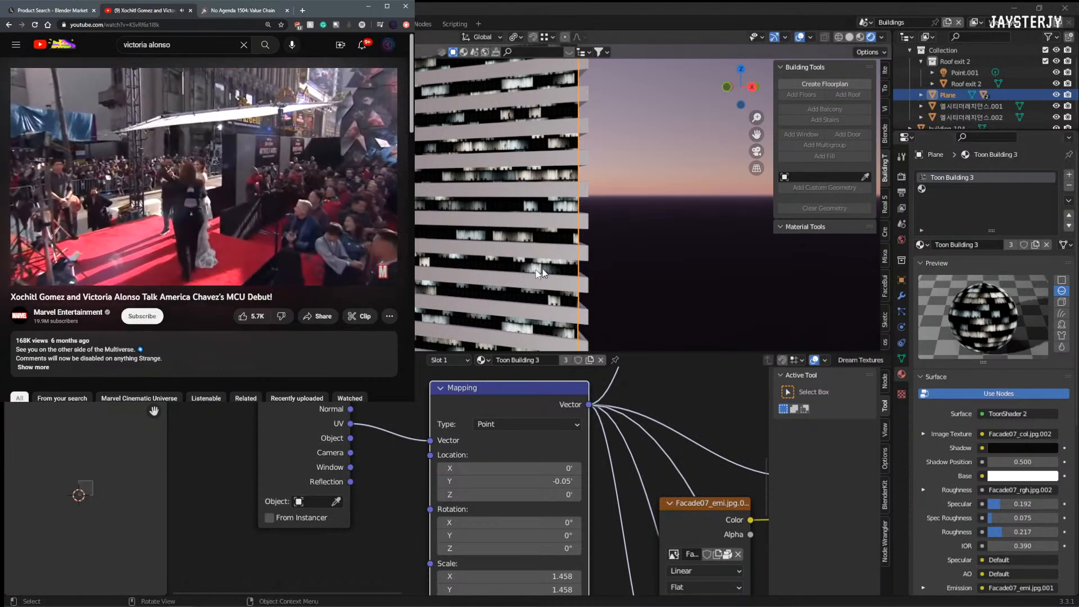
Step: Set the Mapping node's X, Y and Z scale to 1.018 in the Toon Building 3 material
mouse_move(541, 280)
middle_mouse_down()
mouse_move(584, 283)
mouse_move(544, 287)
middle_mouse_up()
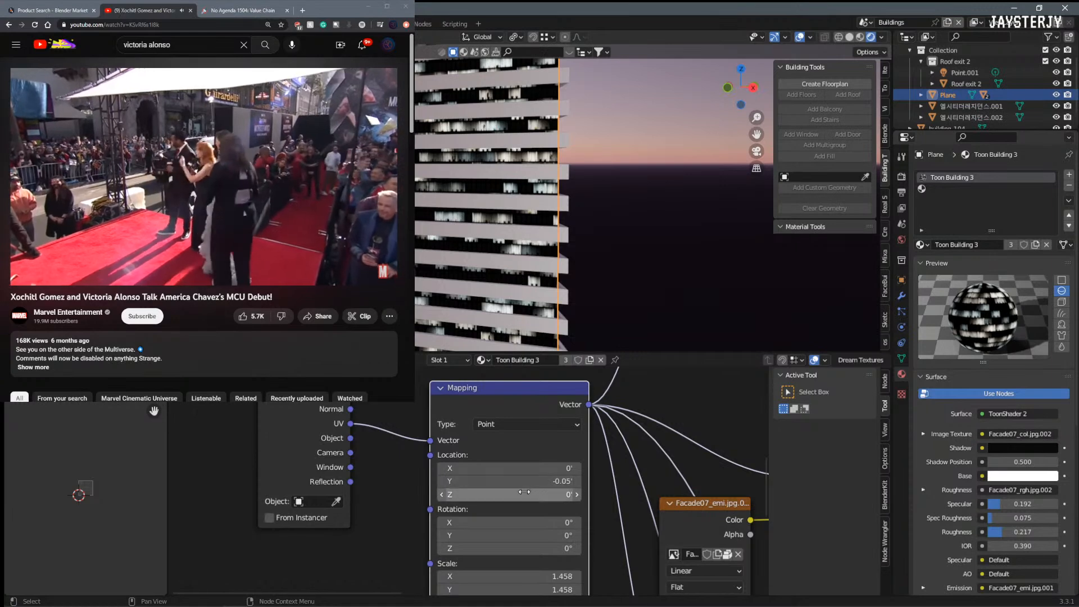
middle_click_drag(550, 547, 543, 489)
left_click_drag(538, 520, 414, 546)
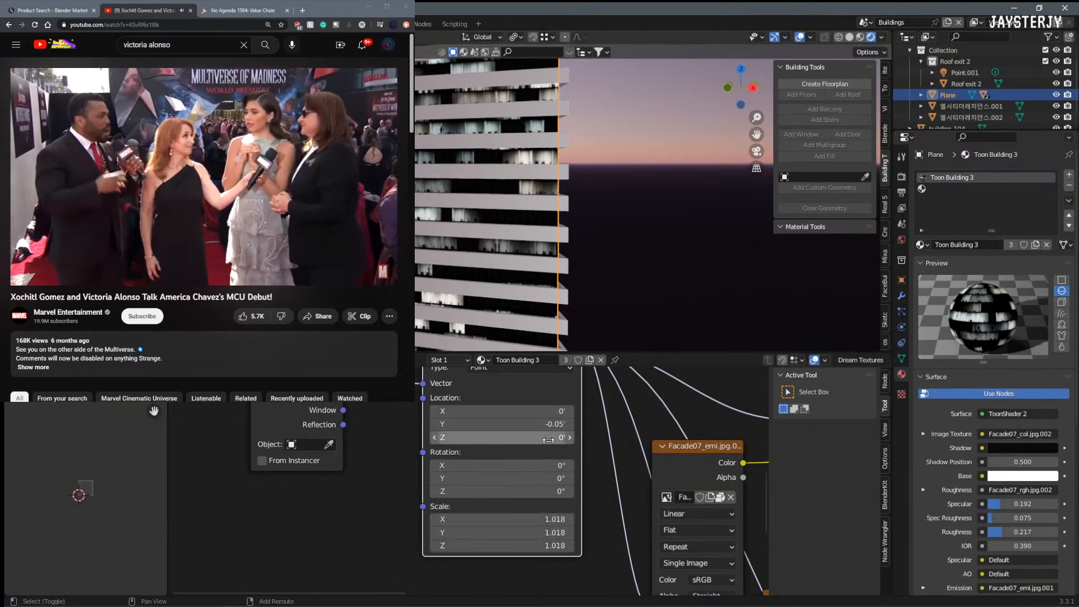
Step: Set the Mapping node's Y location to -0.07' in Toon Building 3, then select the slab frame around the tower
left_click_drag(502, 424, 495, 424, "shift")
middle_click_drag(553, 233, 499, 258)
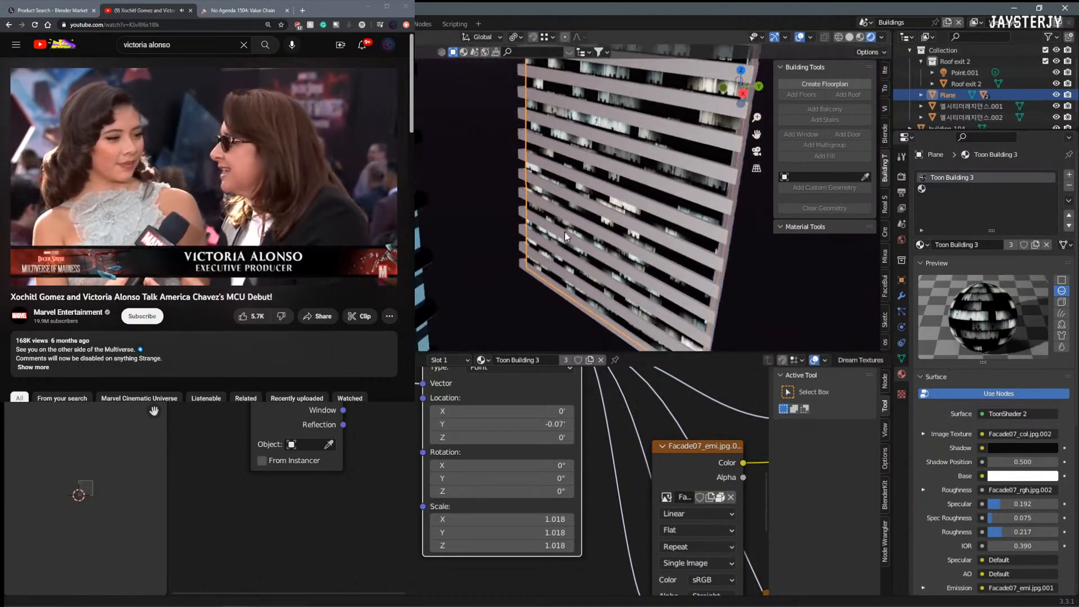
scroll(528, 212, "down", 4)
mouse_move(528, 212)
middle_mouse_down()
mouse_move(523, 198)
mouse_move(520, 208)
mouse_move(554, 199)
mouse_move(545, 208)
middle_mouse_up()
left_click(517, 191)
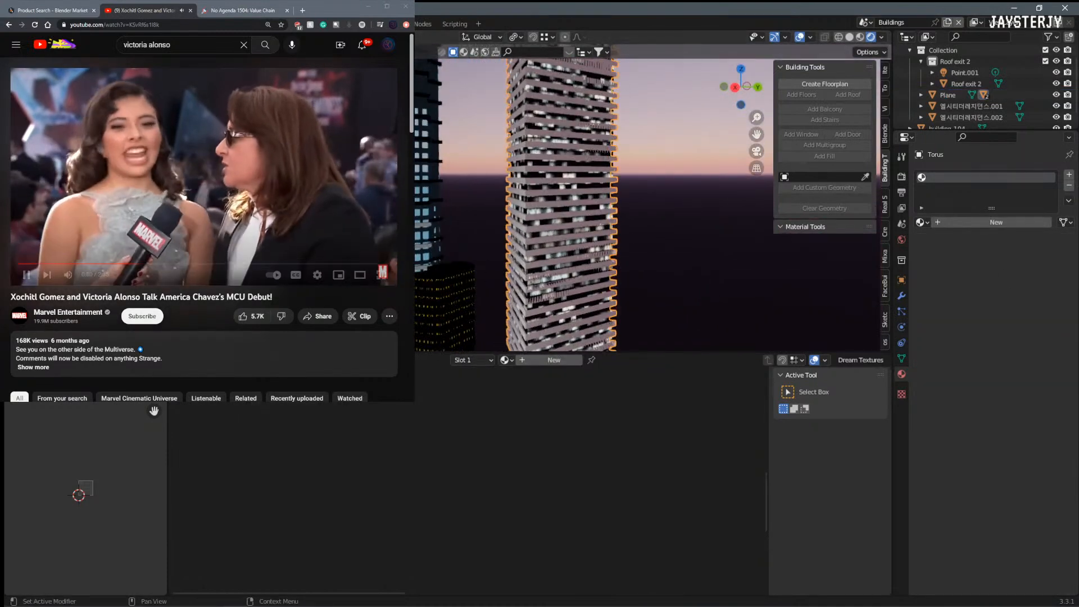
Step: Skip the YouTube interview back a few seconds and pause it
left_click(54, 152)
left_click(53, 153)
key("Left")
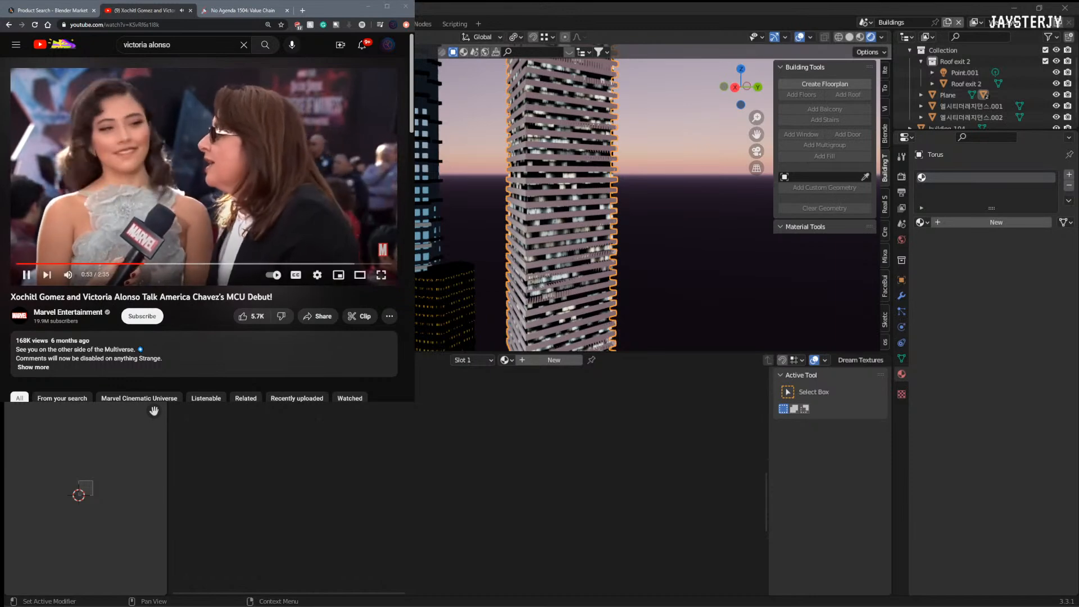
left_click(100, 189)
Step: Assign the existing concrete material to the tower's slab frame
middle_click_drag(612, 238, 508, 270)
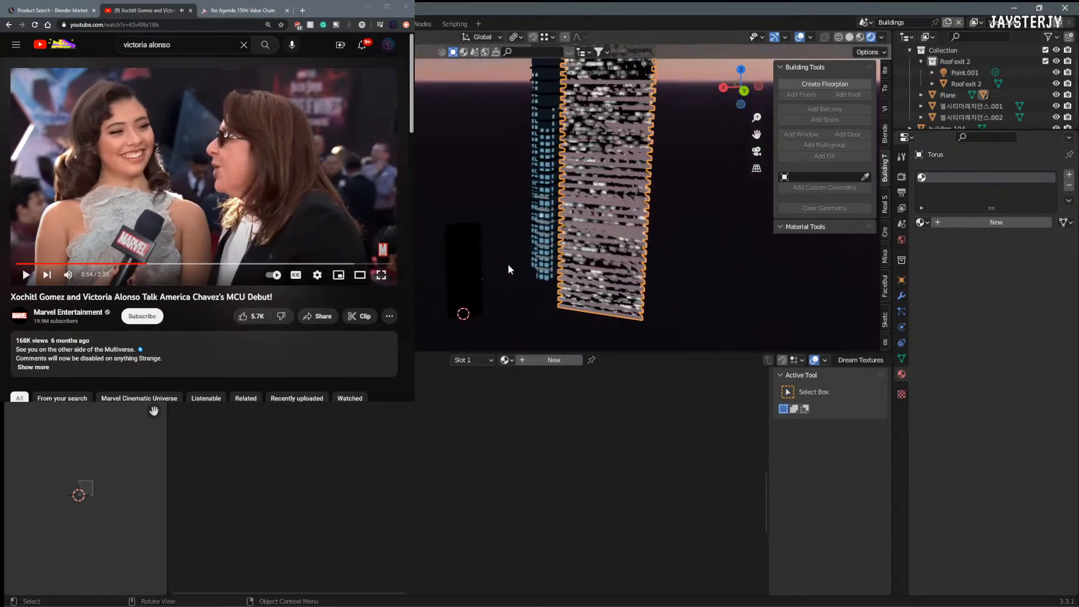
left_click(920, 222)
type("CON")
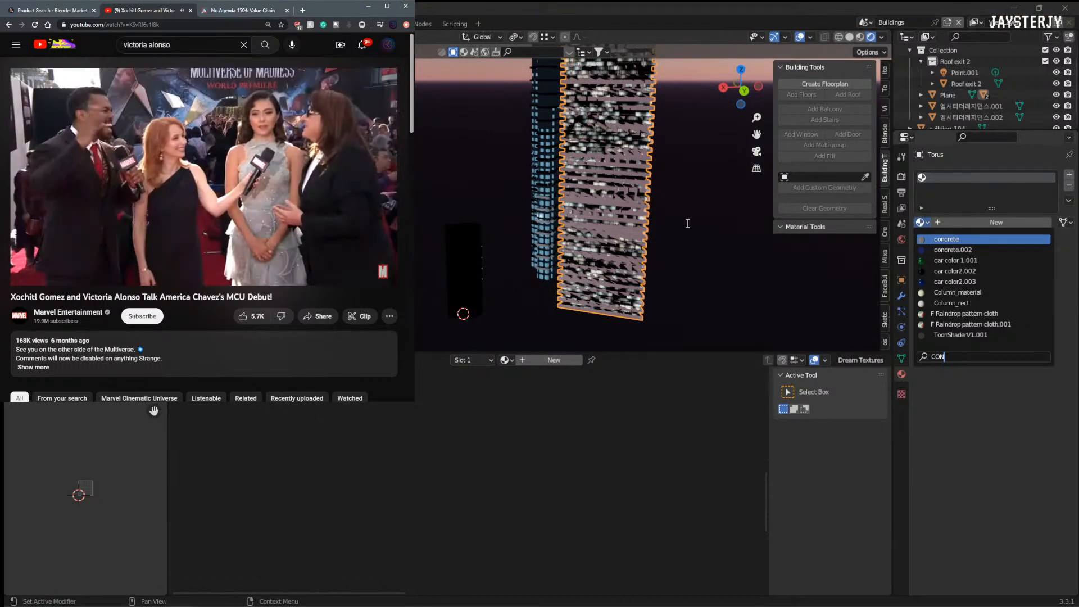
left_click(956, 240)
middle_click_drag(545, 214, 520, 207)
scroll(558, 226, "up", 4)
scroll(573, 217, "up", 4)
scroll(456, 232, "down", 7)
middle_click_drag(540, 251, 519, 276)
scroll(518, 277, "down", 1)
key("s")
right_click(603, 254)
key("s")
right_click(574, 258)
Step: Scale the tower's concrete slab frame slightly along the X axis and make one more small resize
middle_click_drag(574, 257, 532, 271)
scroll(609, 249, "up", 2)
scroll(532, 271, "up", 1)
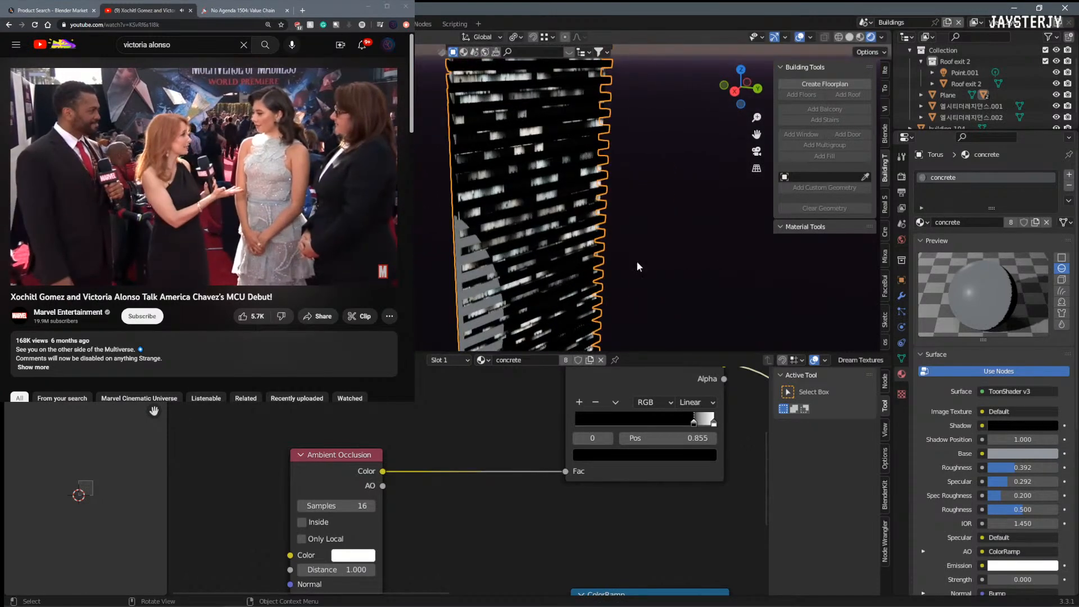
key("s")
key("x")
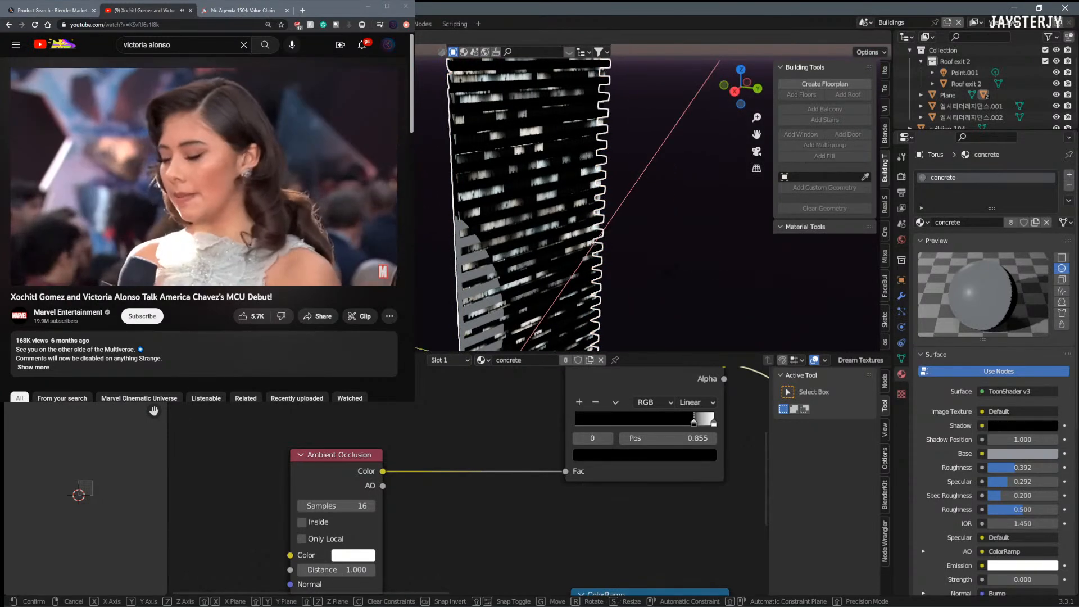
left_click(661, 271)
middle_click_drag(661, 271, 747, 225)
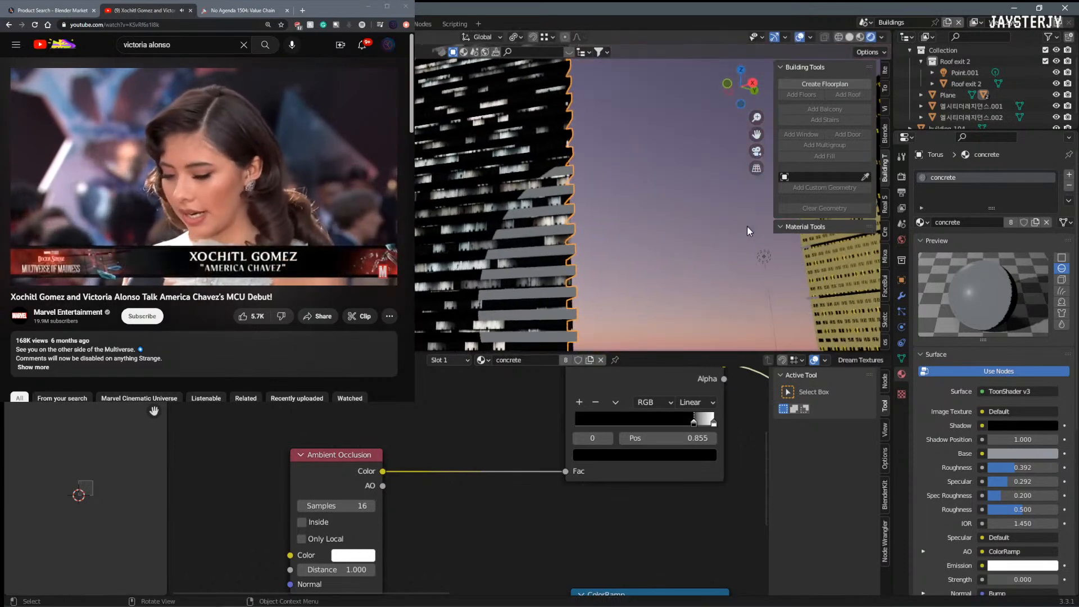
key("z")
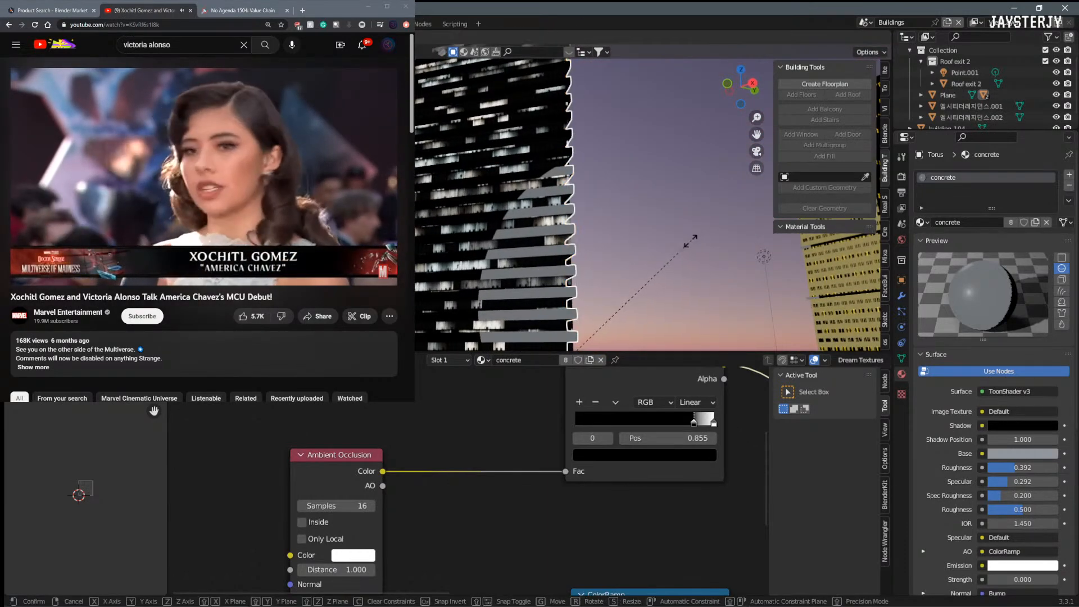
left_click(675, 244)
Step: Show the viewport in solid shading and select the point light near the tower's base
mouse_move(674, 244)
middle_mouse_down()
mouse_move(639, 302)
mouse_move(603, 288)
middle_mouse_up()
key("z")
left_click(484, 309)
key("z")
left_click(616, 220)
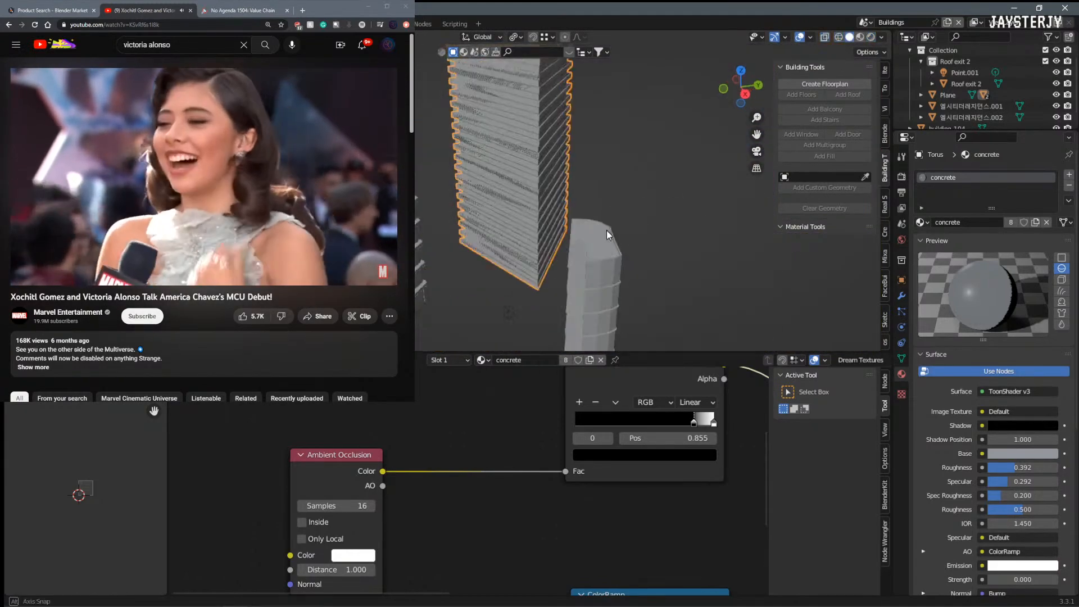
left_click(536, 305)
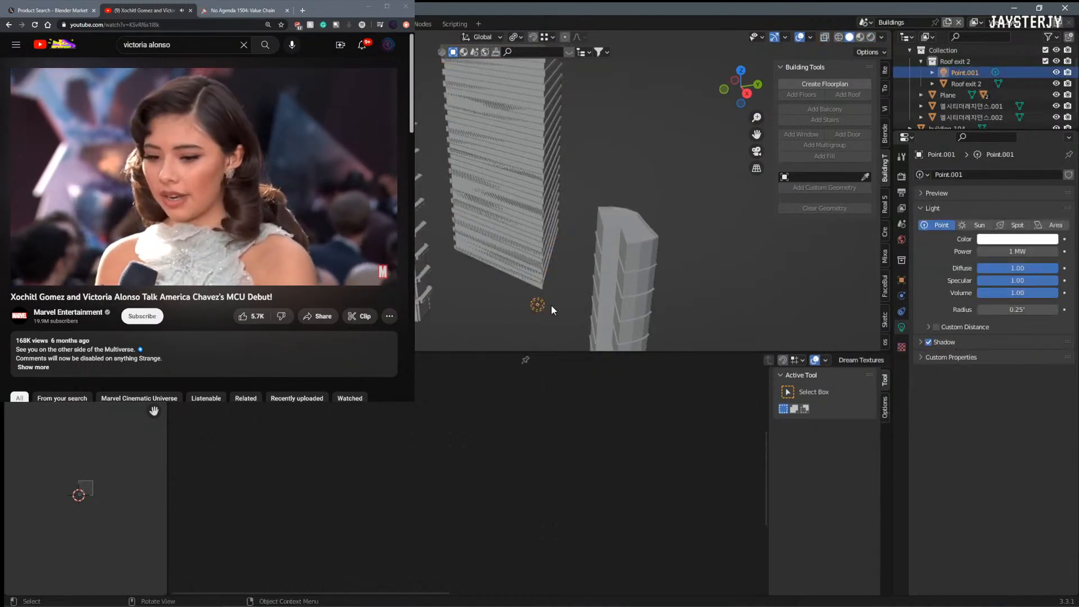
key("g")
key("z")
right_click(565, 211)
Step: Raise the point light vertically to above the tower's base, with the viewport in rendered shading
key("z")
left_click(556, 292)
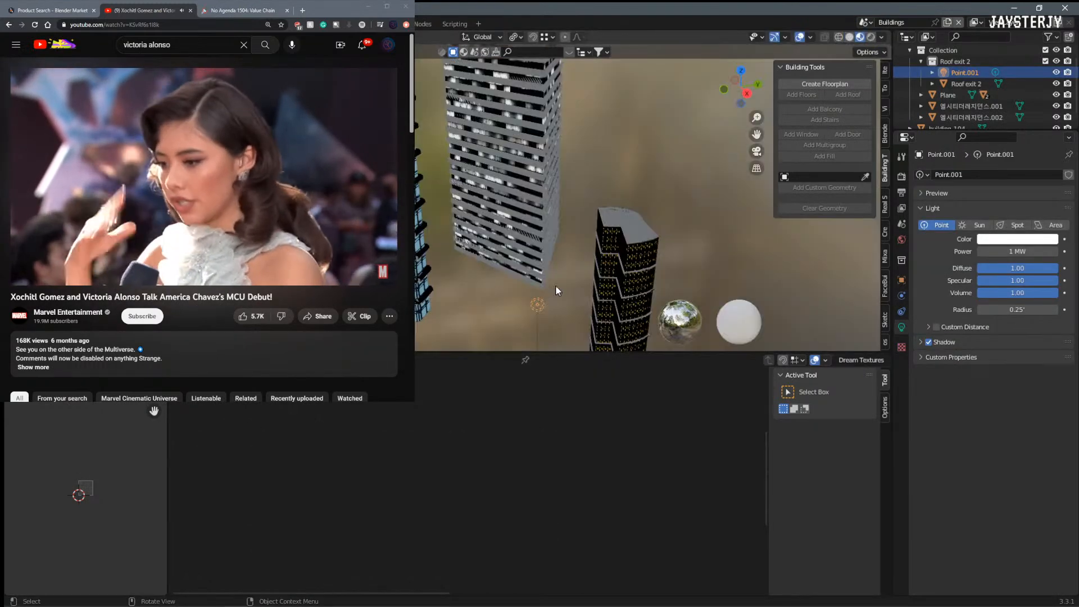
middle_click_drag(556, 292, 551, 242)
key("z")
left_click(551, 138)
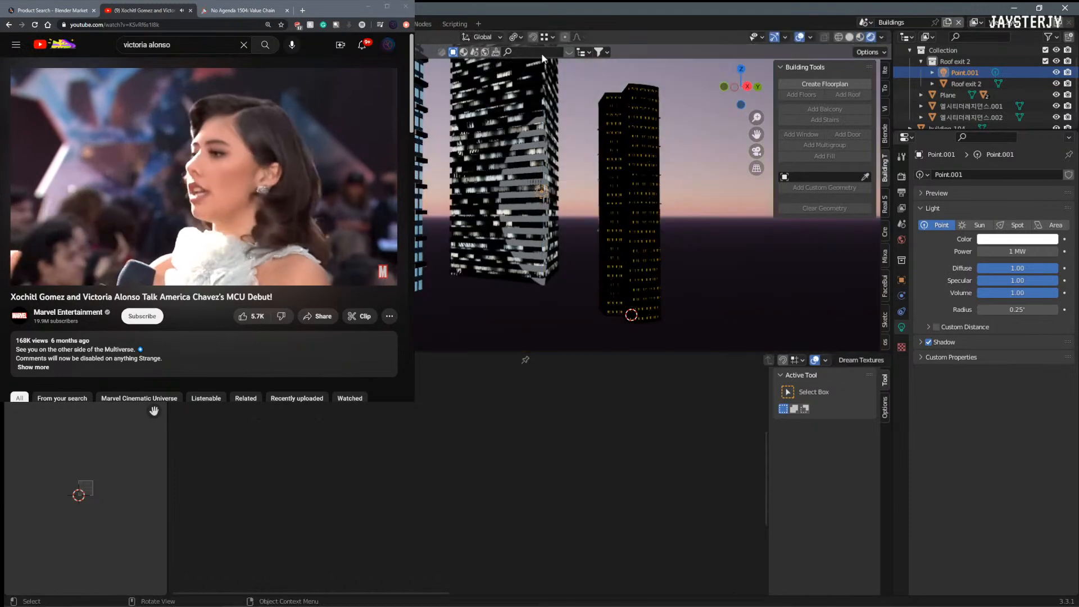
Step: Move the point light horizontally, keeping its height, so that it lights the middle of the tower's broad face
middle_click_drag(551, 134, 558, 204, "shift")
key("g")
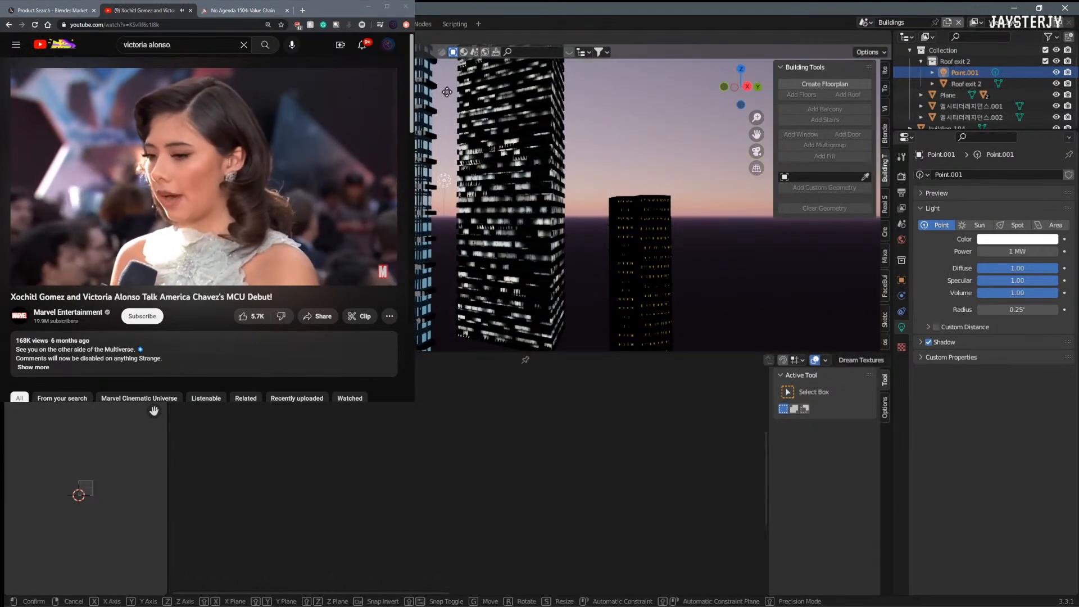
key("shift+z")
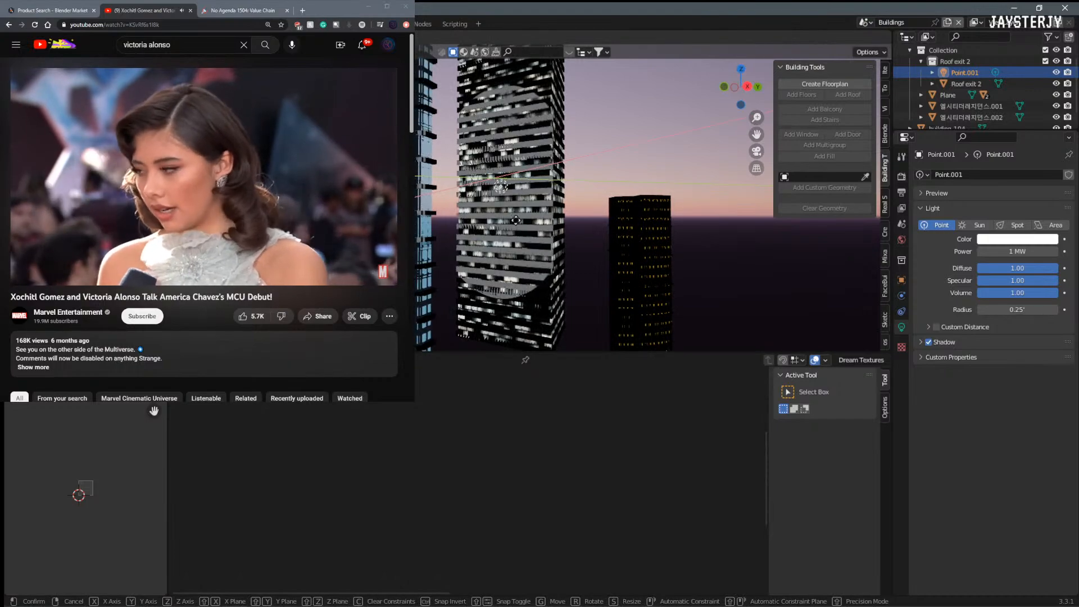
left_click(539, 201)
Step: Select the short building with yellow windows and set Toon Building 2's Shadow Position to 1.190
middle_click_drag(538, 200, 646, 242)
left_click(646, 246)
middle_click_drag(507, 420, 470, 552)
middle_click_drag(581, 471, 365, 531)
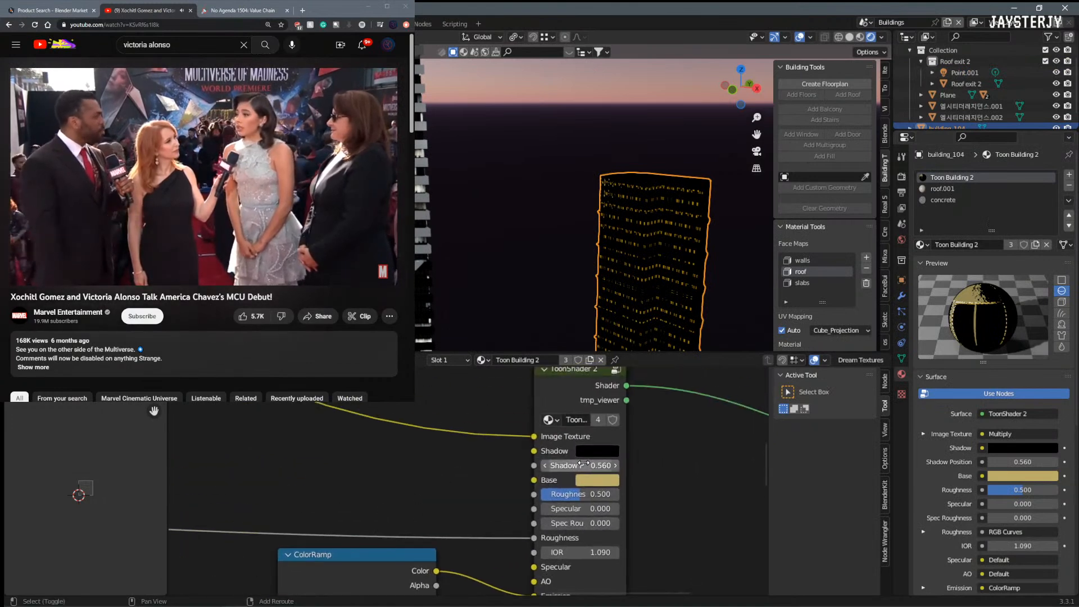
mouse_move(579, 465)
left_mouse_down()
mouse_move(635, 465)
mouse_move(593, 465)
left_mouse_up()
middle_click_drag(575, 158, 568, 237)
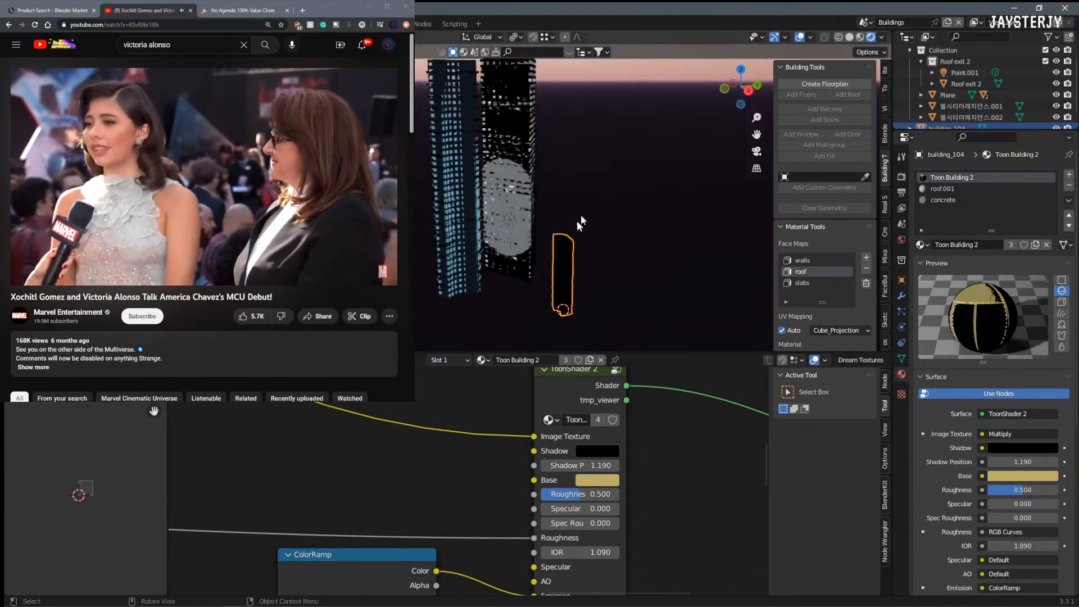
scroll(568, 241, "down", 1)
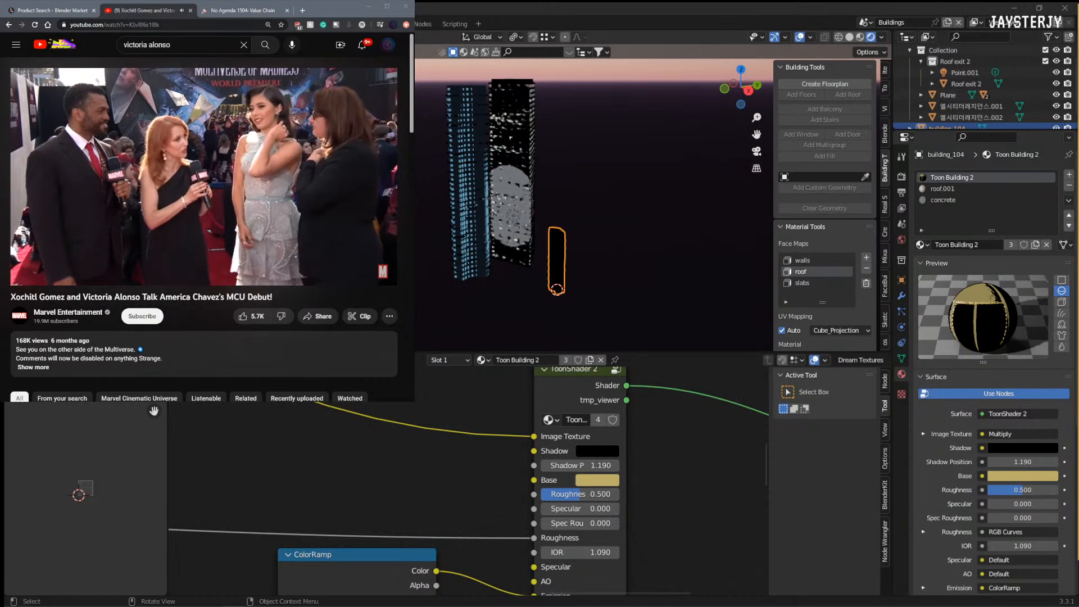
Step: Switch to the City building kit bash.blend window and select the rounded-top high-rise
left_click_drag(1078, 168, 677, 69)
middle_click_drag(778, 305, 646, 331)
scroll(644, 329, "up", 4)
left_click(644, 277)
middle_click_drag(644, 278, 621, 298)
scroll(621, 298, "down", 8)
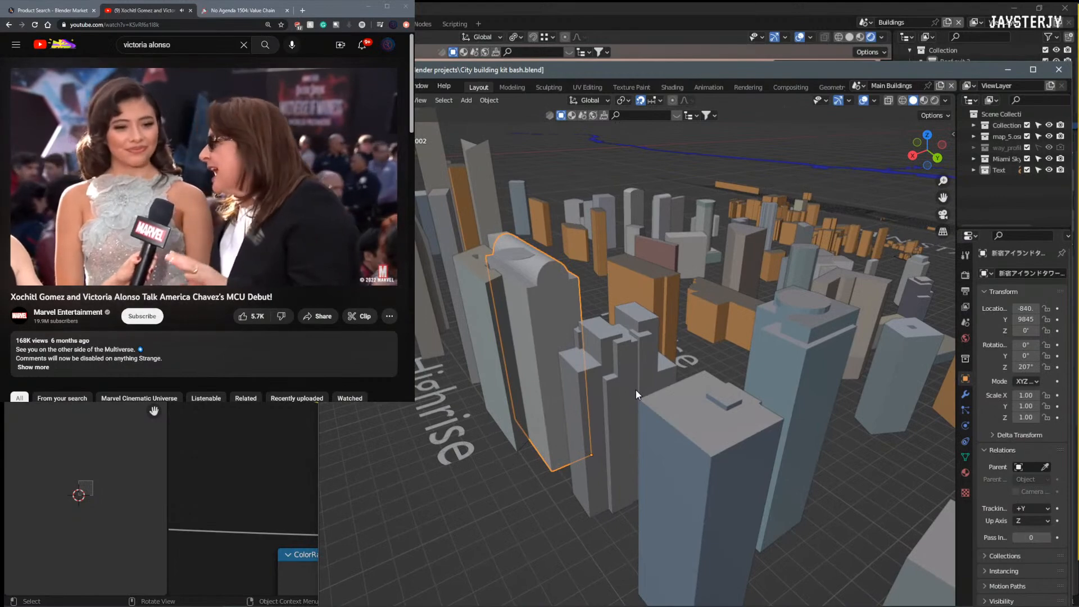
Step: Move the rounded-top high-rise across the ground plane by -100' in X and -25' in Y
key("g")
key("shift+z")
left_click(656, 372)
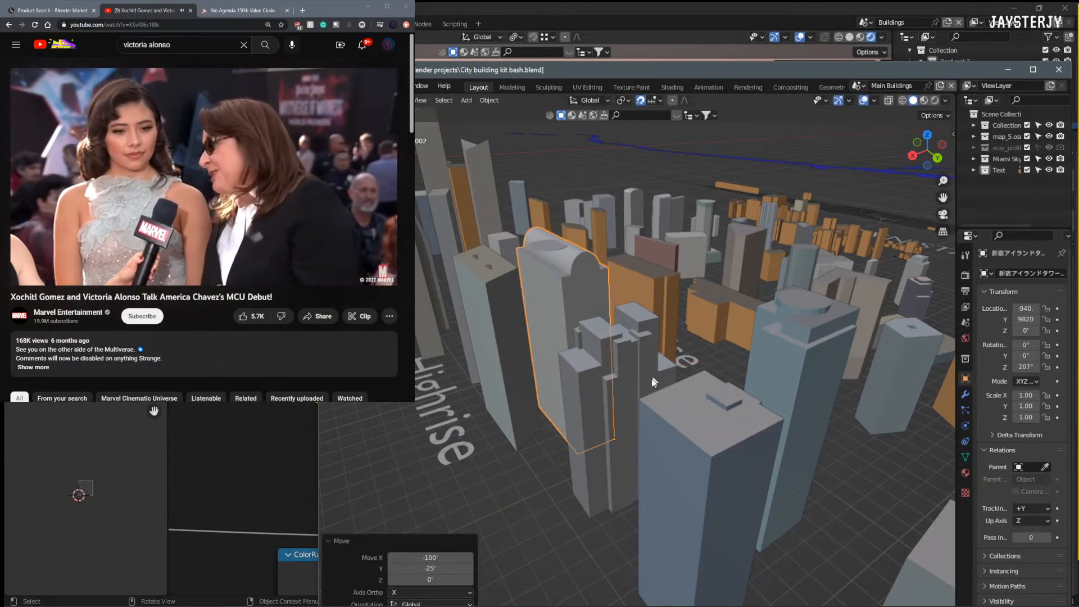
middle_click_drag(638, 412, 833, 309)
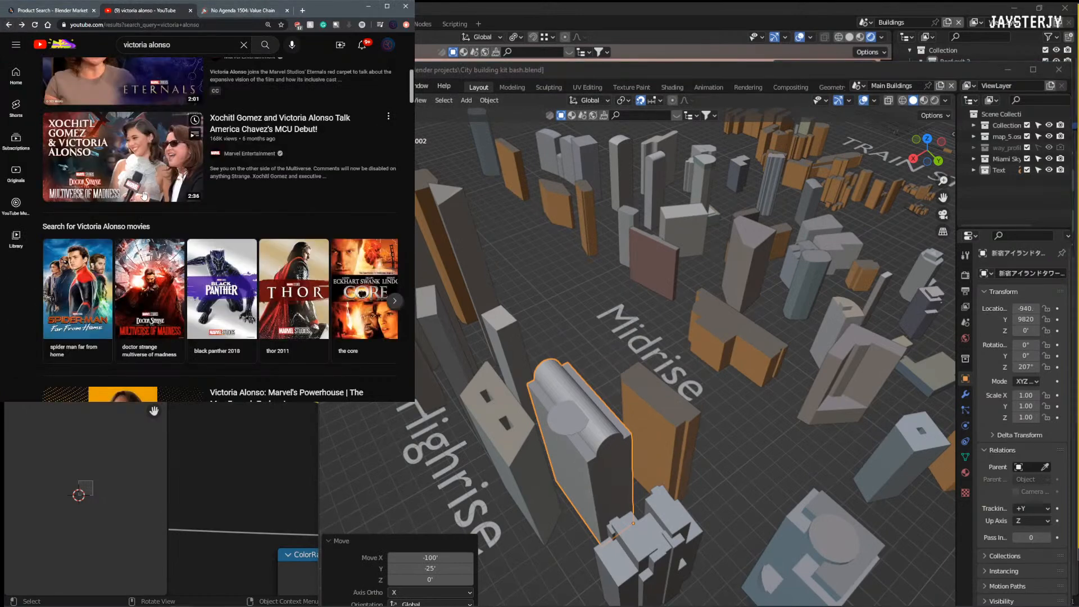
Step: Browse the YouTube results and open the video "Victoria Alonso on Captain Marvel, X-Men, & More!"
scroll(180, 217, "up", 5)
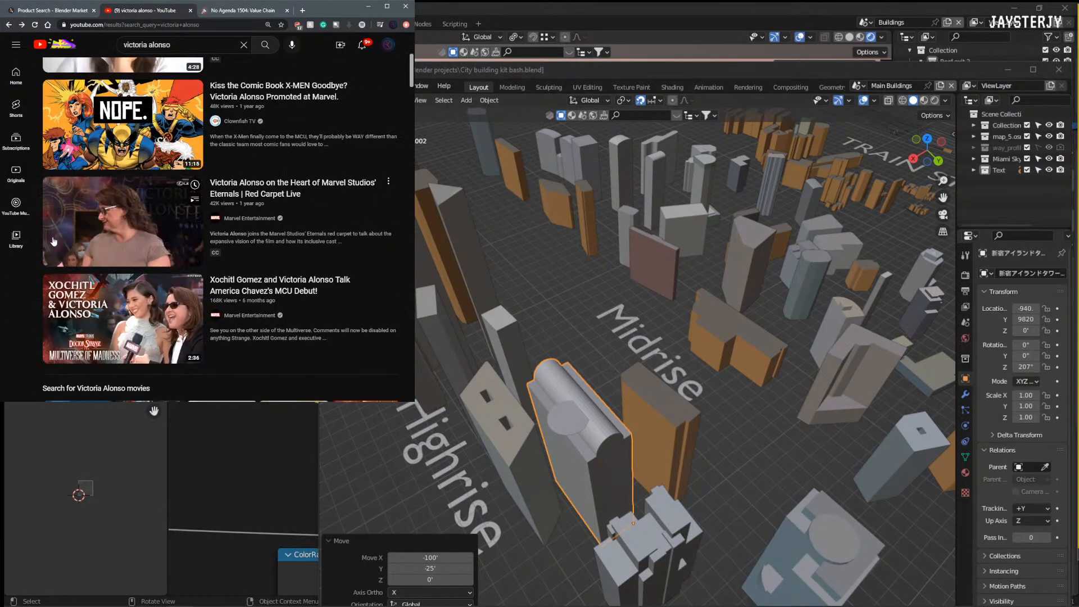
scroll(112, 242, "down", 4)
scroll(101, 244, "down", 3)
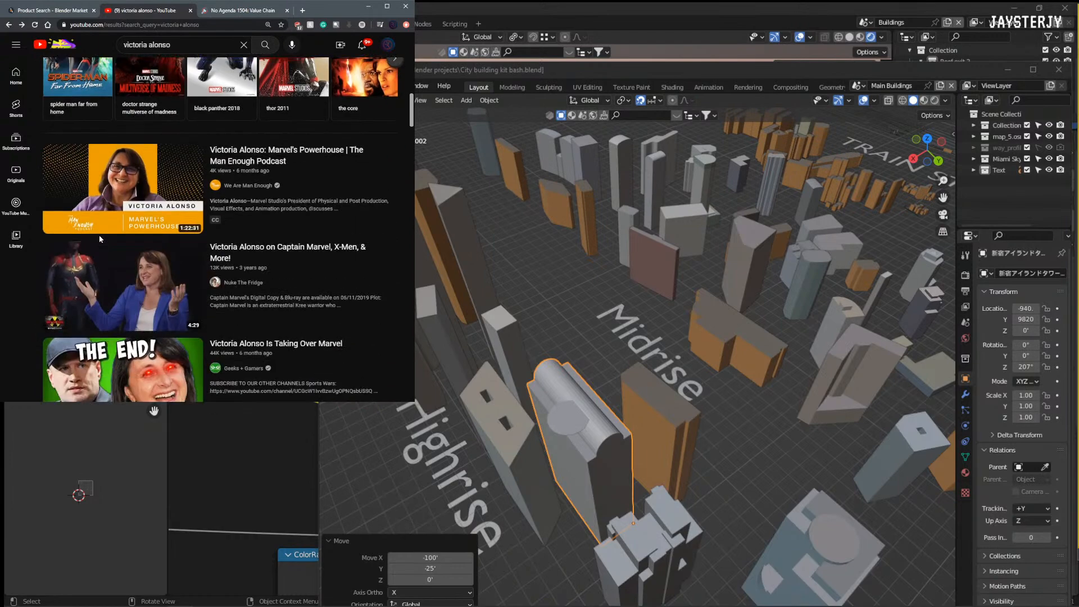
left_click(114, 280)
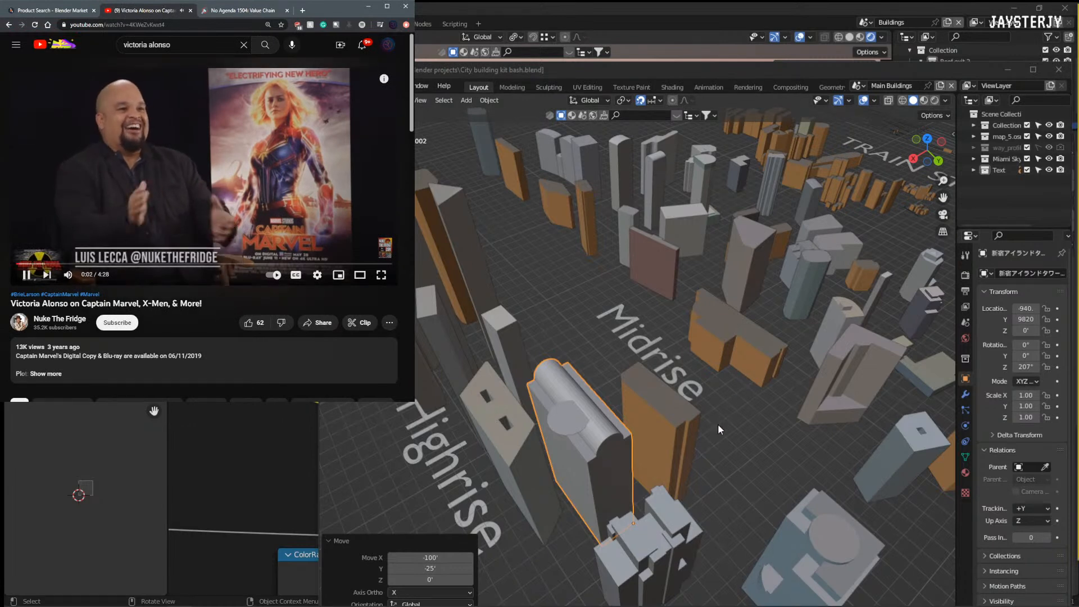
Step: Look over the city map in the kit file's scene named Scene, then return to Main Buildings
right_click(658, 423)
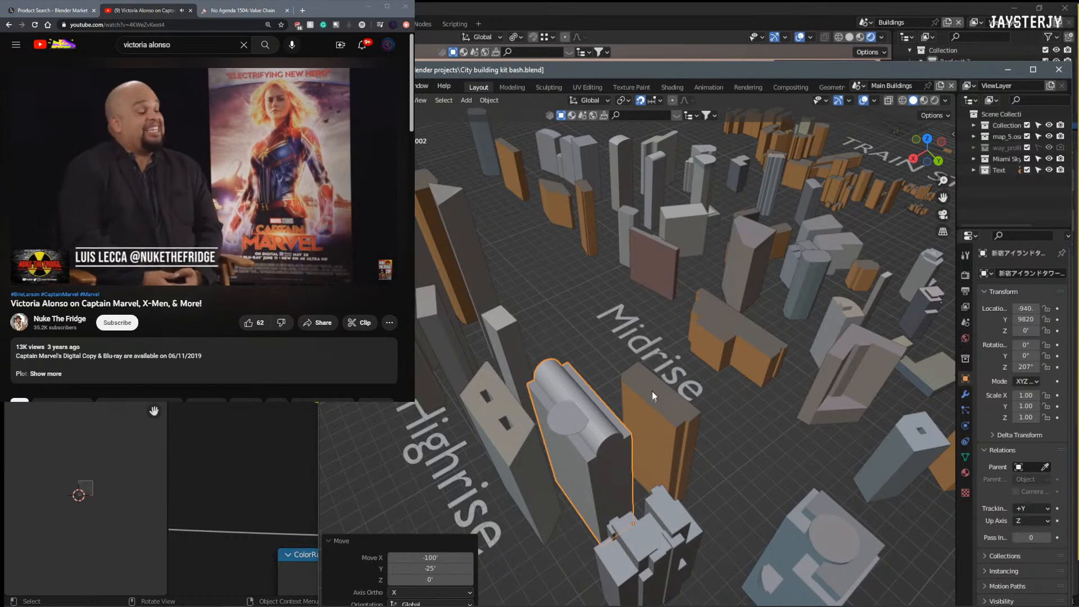
left_click(858, 86)
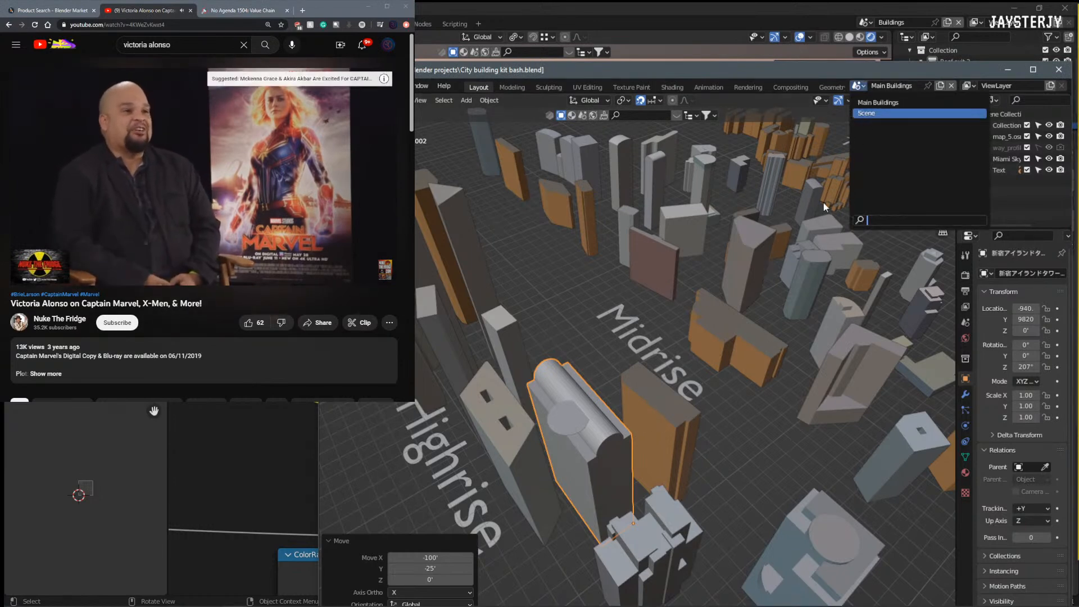
left_click(880, 113)
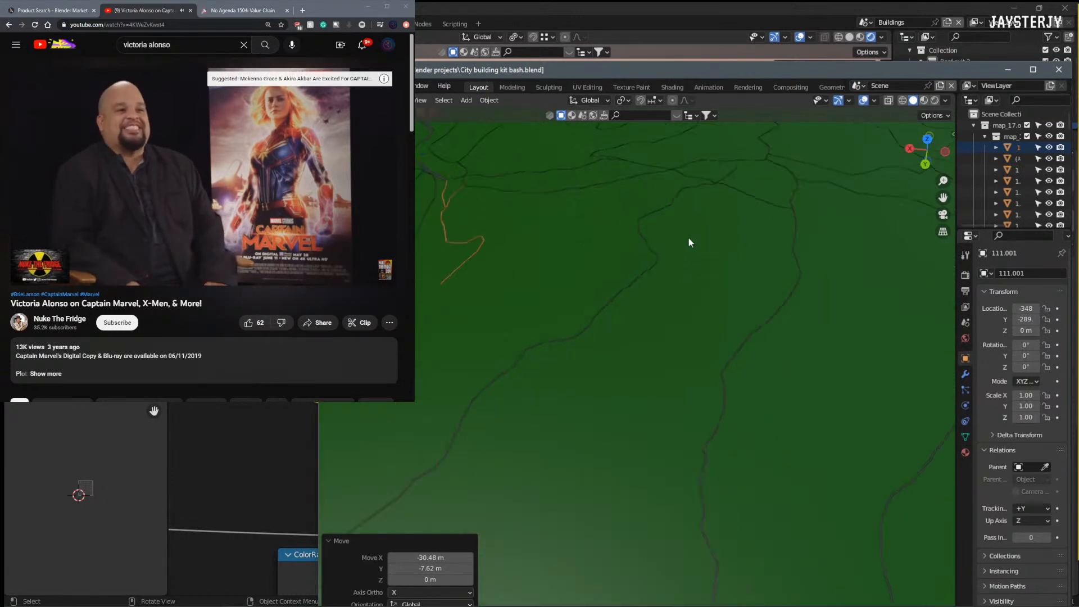
middle_click_drag(766, 288, 693, 238)
scroll(676, 244, "down", 5)
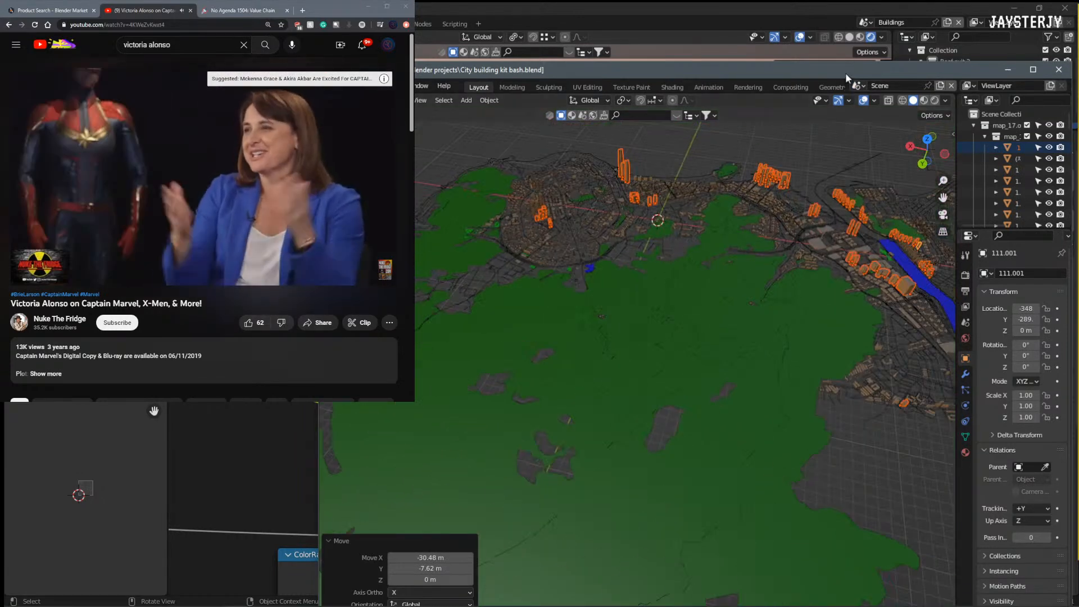
left_click(858, 85)
left_click(863, 102)
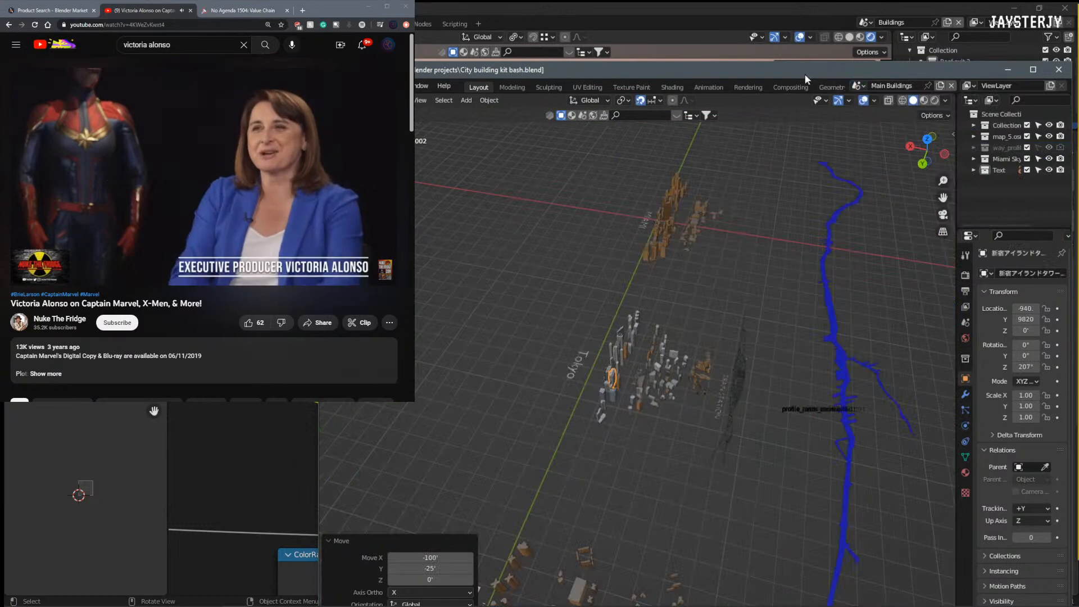
Step: Return to the Buildings scene, pausing the video, and paste the copied rounded-top high-rise into it
left_click_drag(806, 74, 1078, 107)
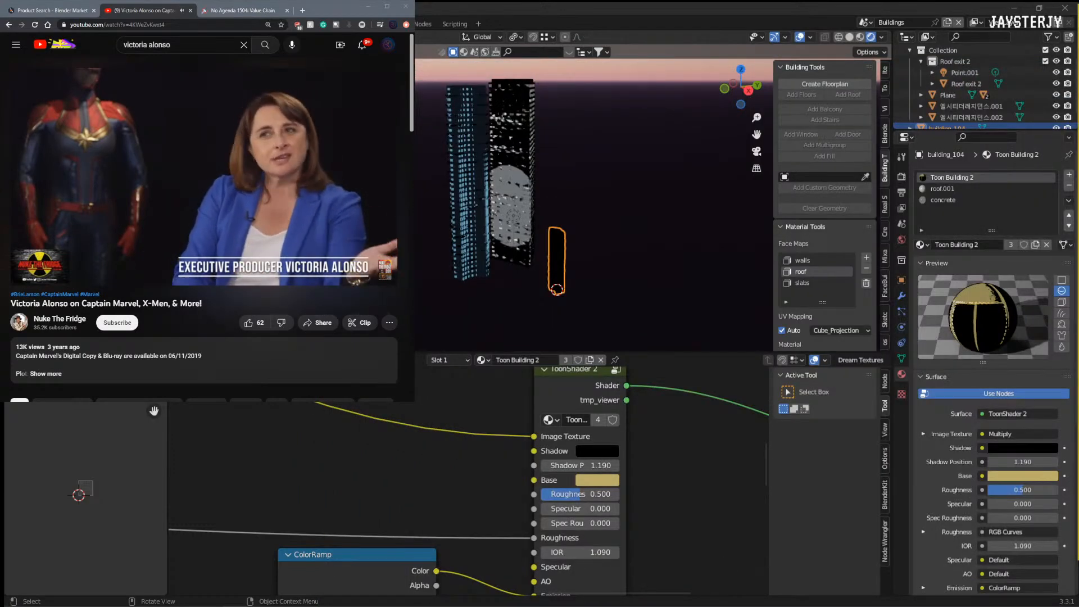
left_click(156, 155)
mouse_move(618, 328)
middle_mouse_down()
mouse_move(555, 309)
mouse_move(616, 316)
mouse_move(588, 225)
mouse_move(515, 275)
mouse_move(557, 285)
mouse_move(562, 275)
mouse_move(515, 271)
mouse_move(551, 289)
mouse_move(565, 262)
mouse_move(584, 272)
mouse_move(593, 247)
middle_mouse_up()
scroll(616, 317, "up", 4)
key("ctrl+v")
scroll(558, 285, "up", 4)
Step: Switch the viewport to wireframe and snap the pasted high-rise to the 3D cursor
key("z")
left_click(478, 284)
scroll(514, 271, "down", 3)
key("KP_Decimal")
key("shift+s")
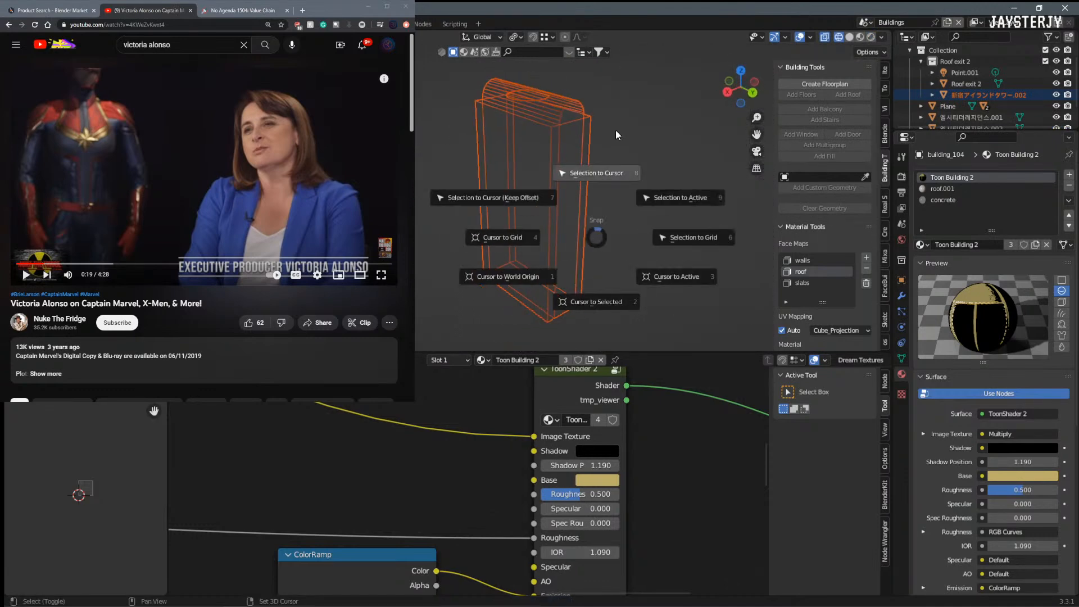
left_click(610, 162)
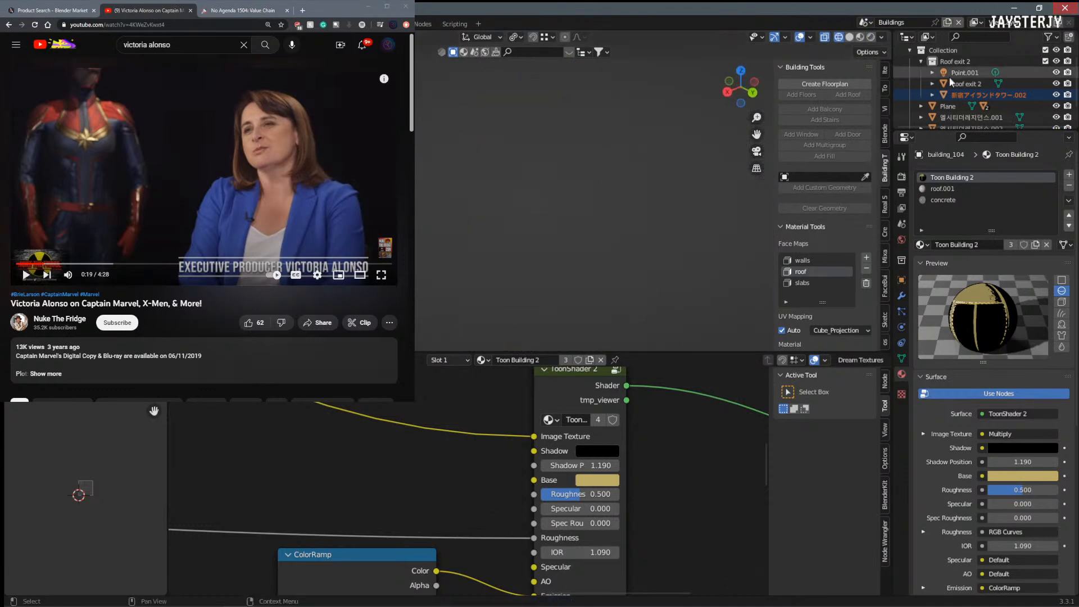
middle_click_drag(551, 225, 629, 230)
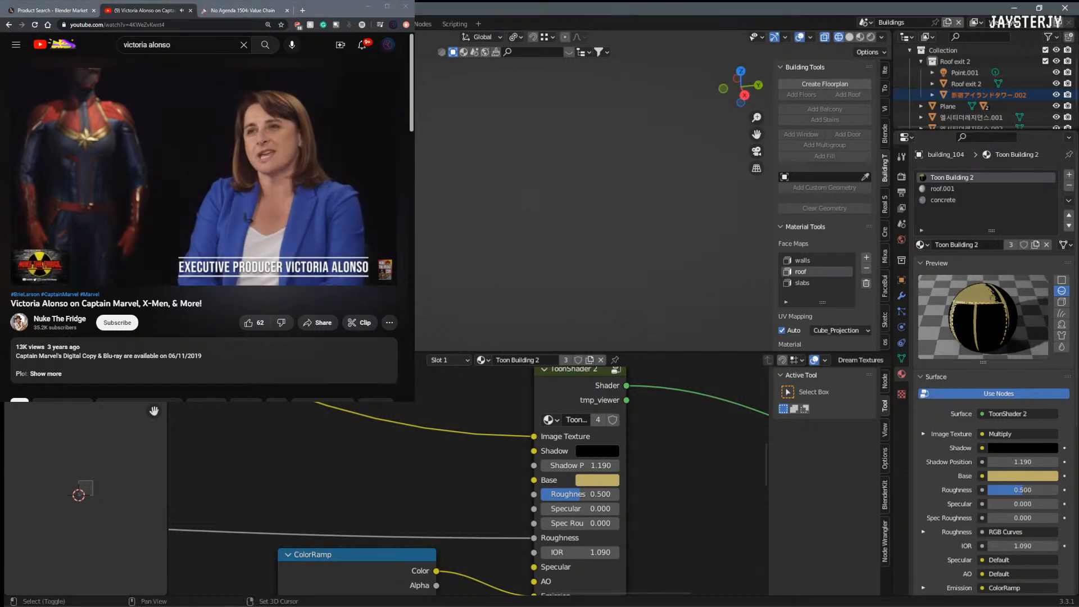
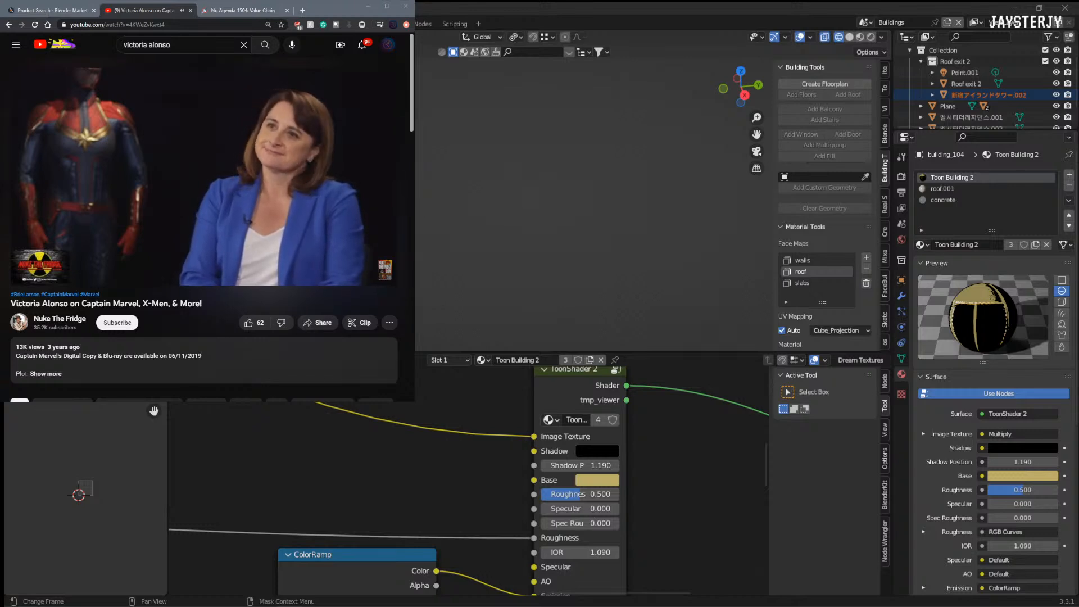
middle_click_drag(465, 271, 424, 269)
middle_click_drag(444, 263, 602, 250, "shift")
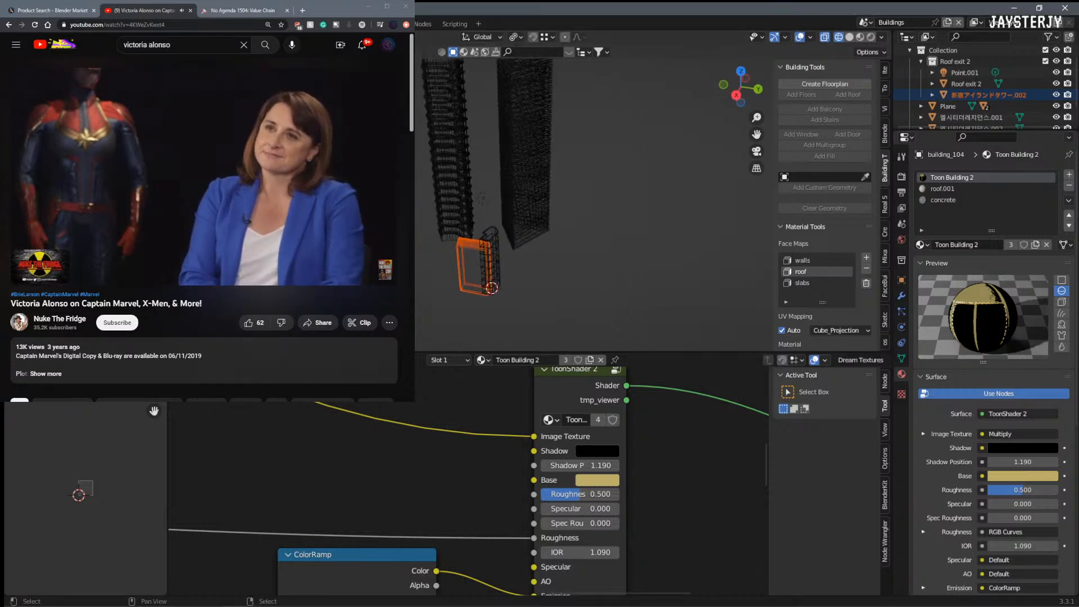
Step: Show the viewport in material preview and move the rounded-top high-rise along X, clear of the yellow-windowed tower
middle_click_drag(500, 242, 596, 235)
scroll(596, 235, "up", 4)
key("z")
left_click(674, 255)
middle_click_drag(675, 255, 572, 201, "shift")
scroll(514, 169, "up", 3)
key("z")
left_click(585, 267)
middle_click_drag(529, 261, 657, 240)
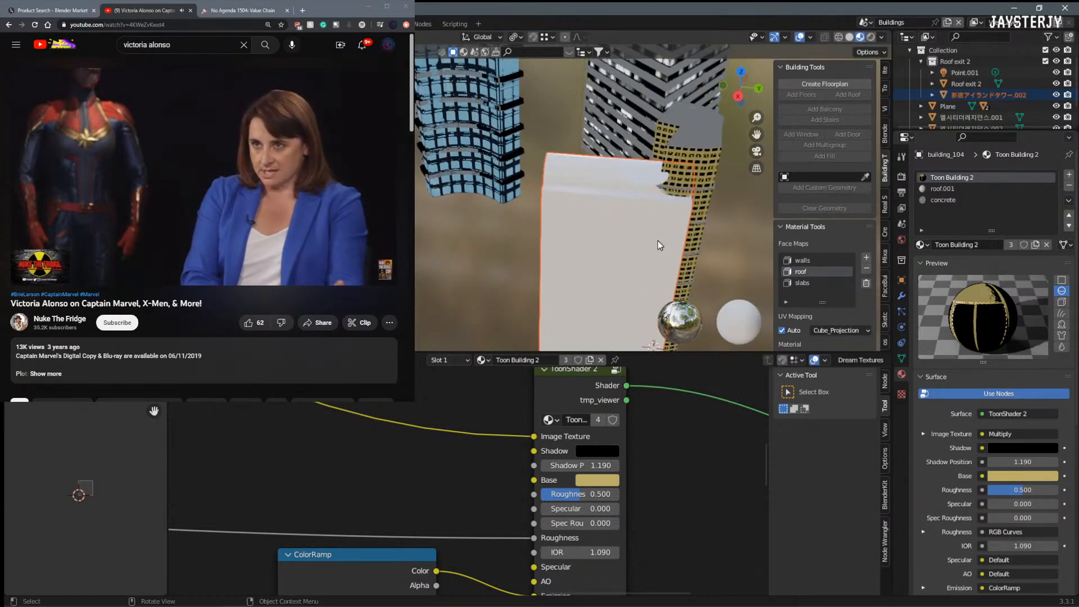
key("g")
key("x")
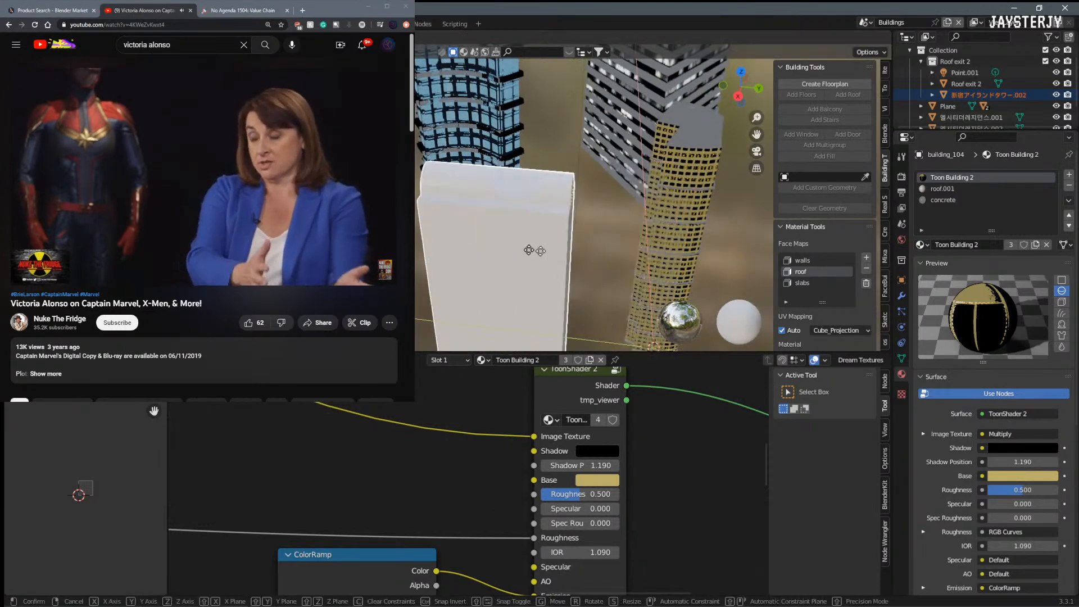
left_click(442, 211)
Step: Rotate the rounded-top high-rise about the Z axis
middle_click_drag(475, 211, 607, 206, "shift")
middle_click_drag(607, 206, 566, 224)
key("r")
key("z")
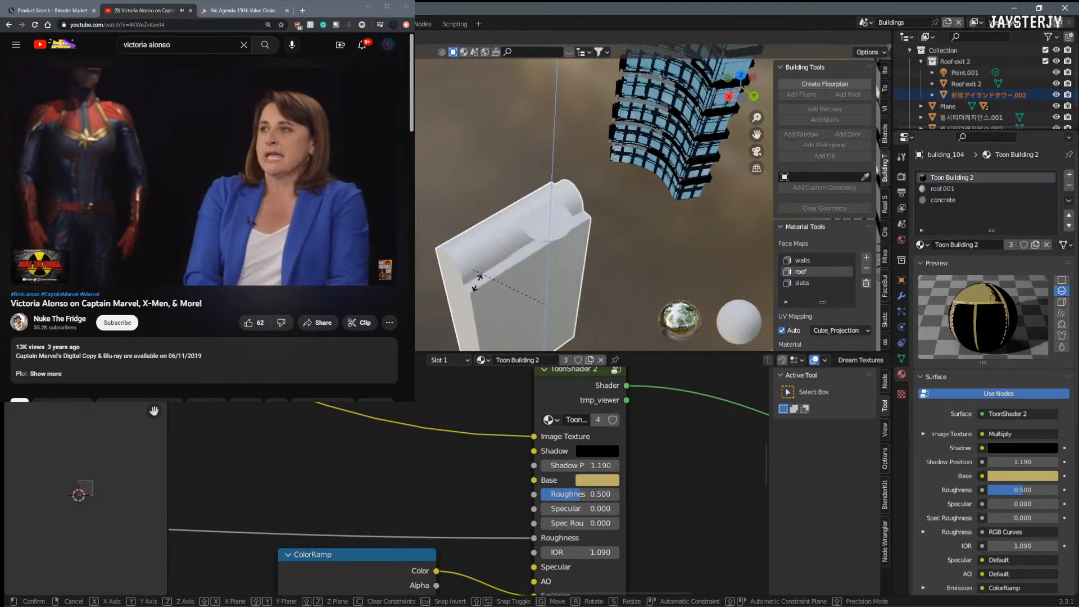
left_click(513, 338)
Step: In edit mode with wireframe shading, select the high-rise's base vertices and snap the 3D cursor to them
middle_click_drag(585, 258, 545, 110, "shift")
key("Tab")
middle_click_drag(540, 180, 452, 166, "shift")
key("shift+z")
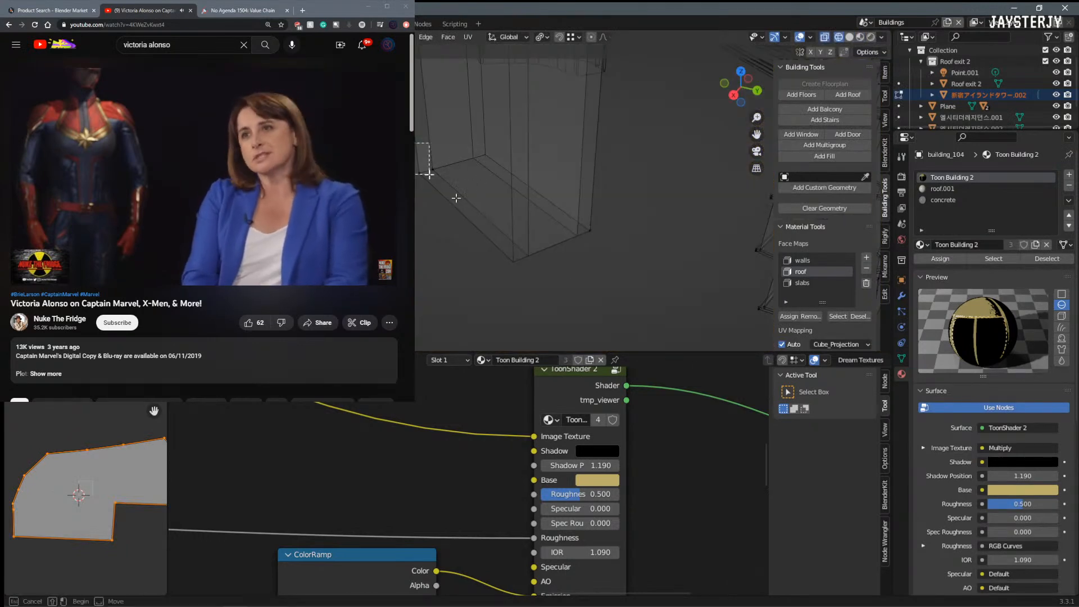
left_click_drag(400, 132, 620, 285)
key("shift+s")
left_click(577, 306)
Step: Return to object mode and set the high-rise's origin to the 3D cursor at its base
key("ctrl+Tab")
left_click(564, 257)
right_click(561, 240)
mouse_move(561, 240)
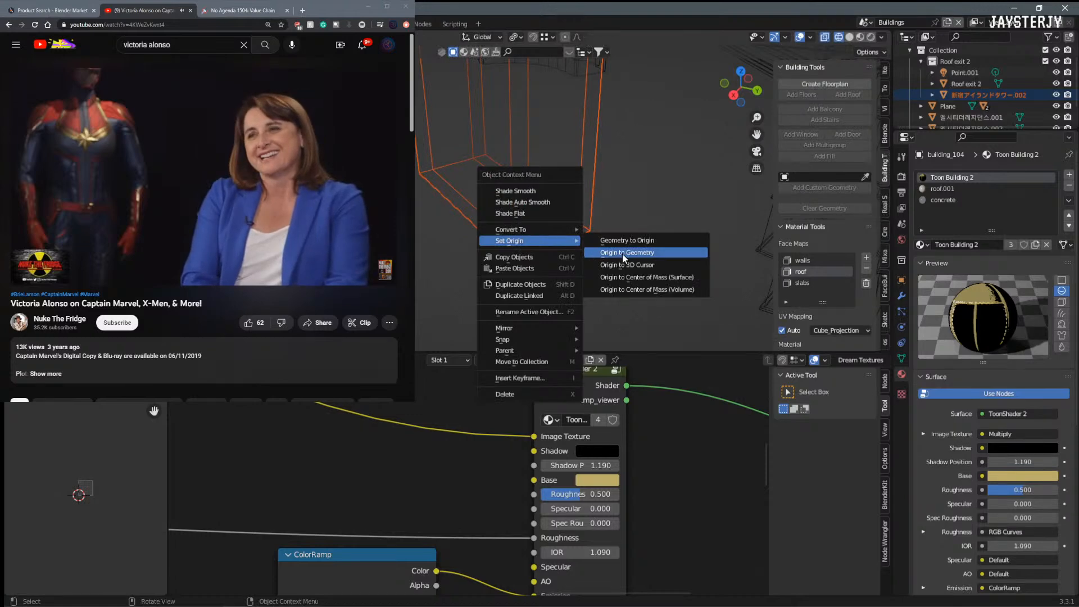
left_click(622, 254)
right_click(583, 252)
left_click(646, 275)
Step: Move the rounded-top high-rise to open ground beside the tall curved tower and rotate it
scroll(492, 191, "down", 5)
key("g")
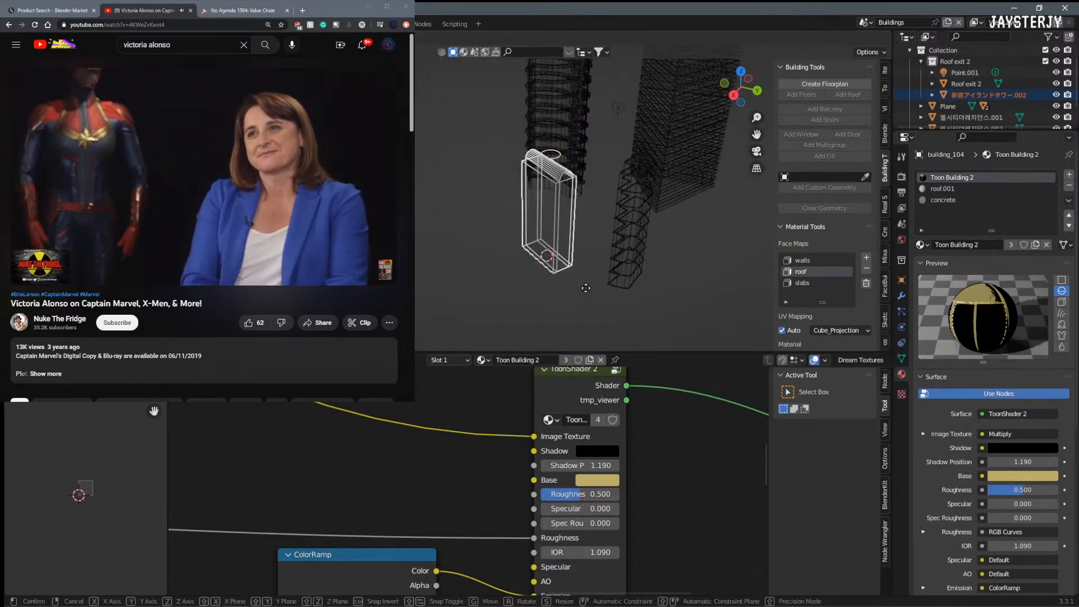
left_click(571, 255)
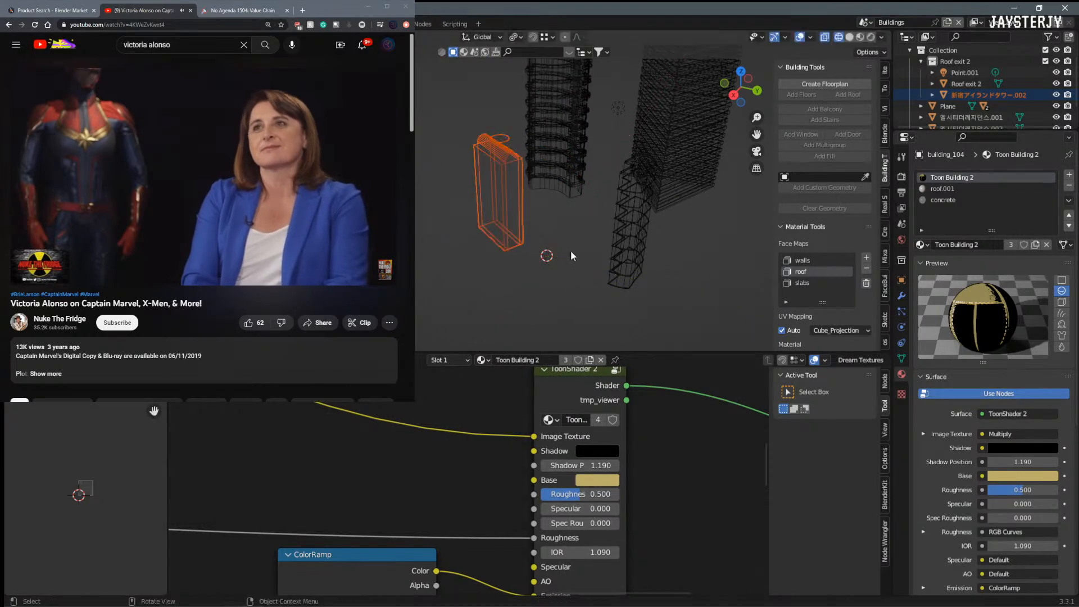
key("r")
left_click(575, 290)
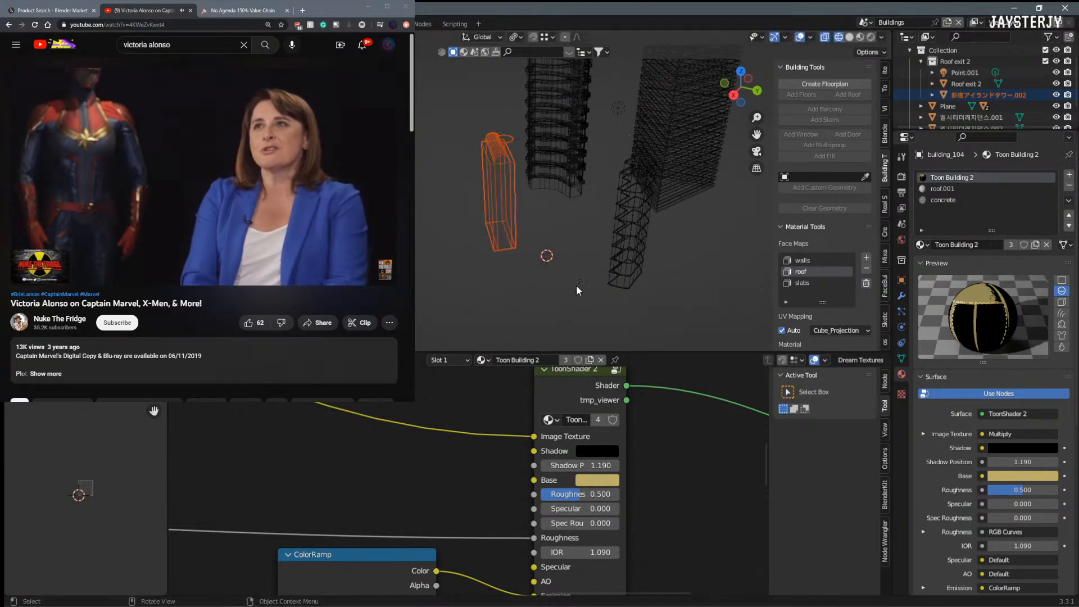
Step: Move the small yellow-windowed tower across the ground plane to behind the rounded-top high-rise and rotate it about Z
scroll(467, 282, "up", 4)
middle_click_drag(467, 283, 589, 332)
scroll(502, 319, "down", 6)
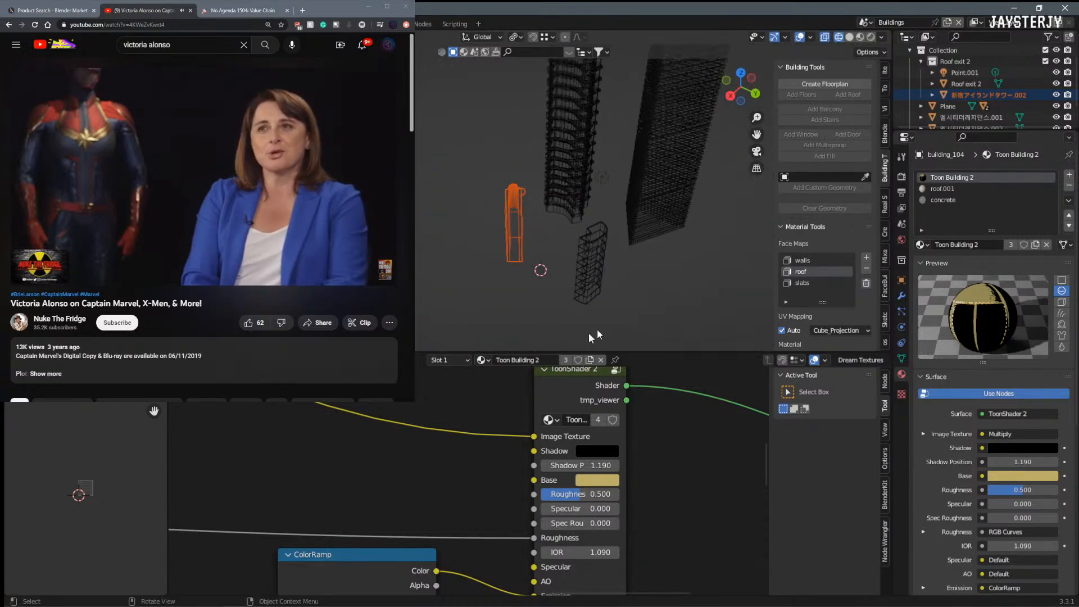
left_click(589, 270)
key("g")
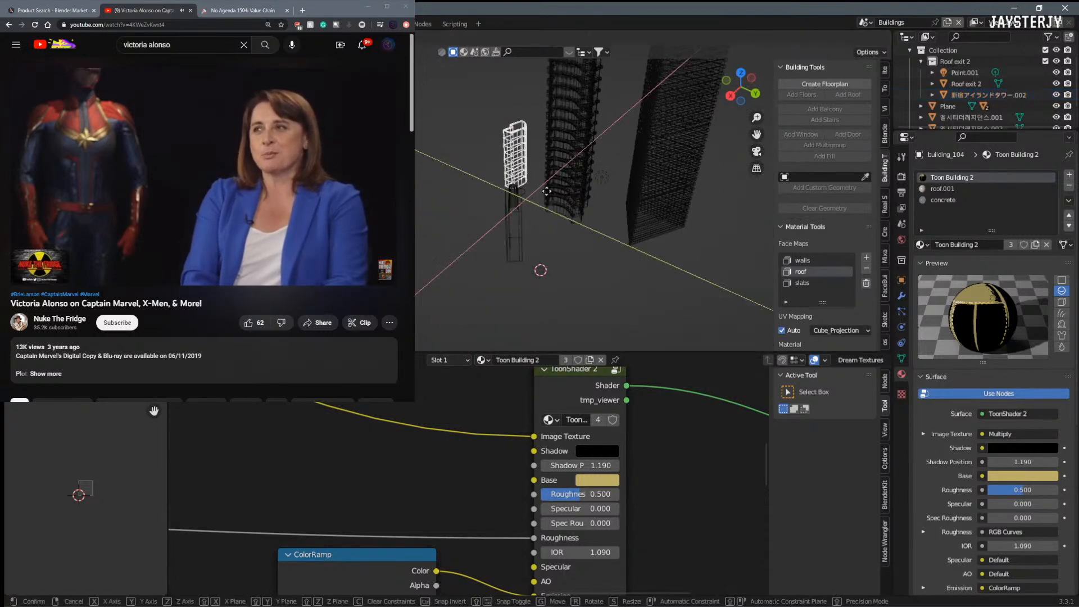
left_click(553, 201)
key("r")
key("z")
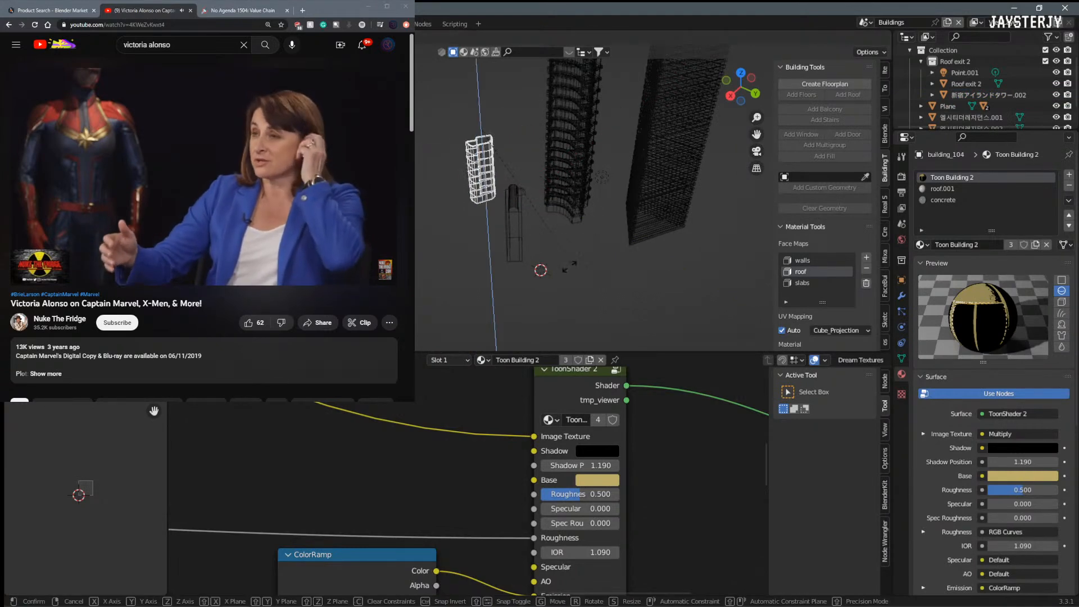
left_click(595, 219)
Step: Select the large slab tower together with its roof exit and move both across the ground plane
middle_click_drag(595, 219, 550, 238)
left_click_drag(569, 176, 636, 237)
scroll(605, 170, "down", 2)
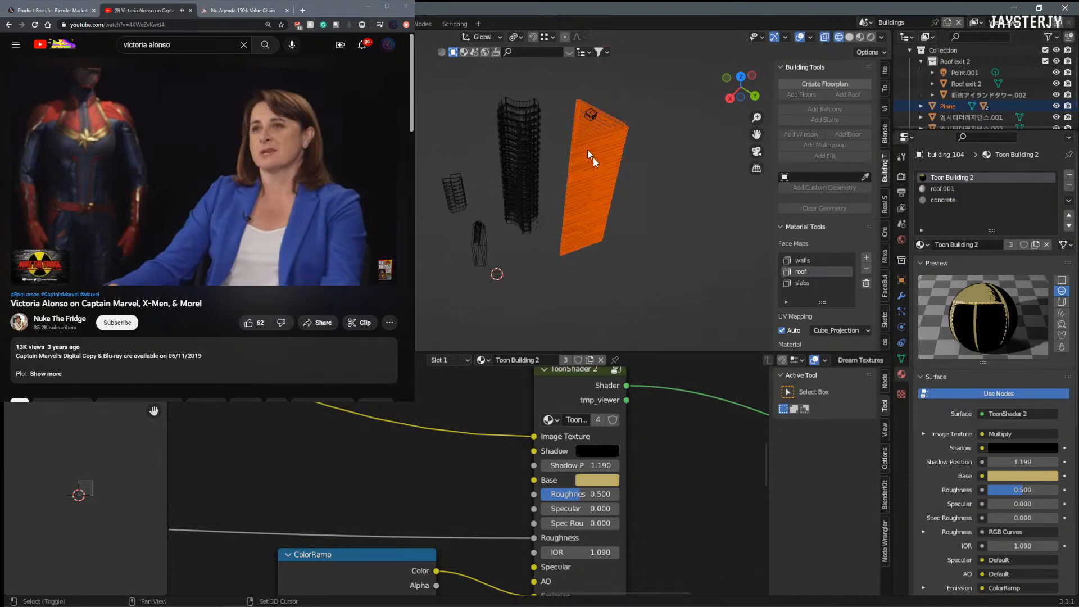
key("g")
key("shift+z")
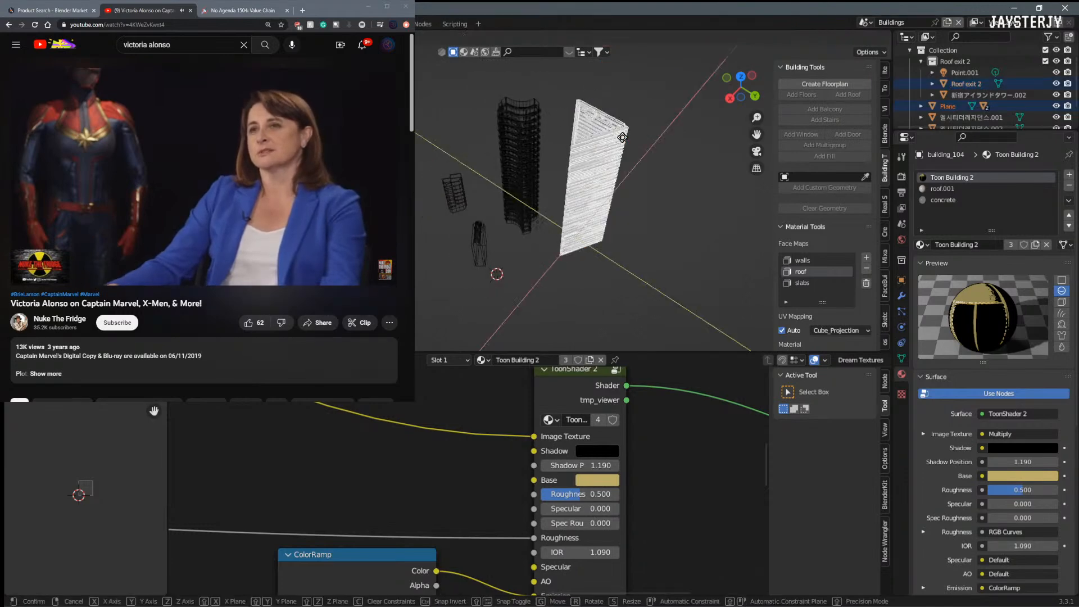
left_click(534, 73)
Step: Select the rounded-top high-rise and display it in material preview
middle_click_drag(565, 185, 557, 228)
middle_click_drag(523, 134, 508, 220)
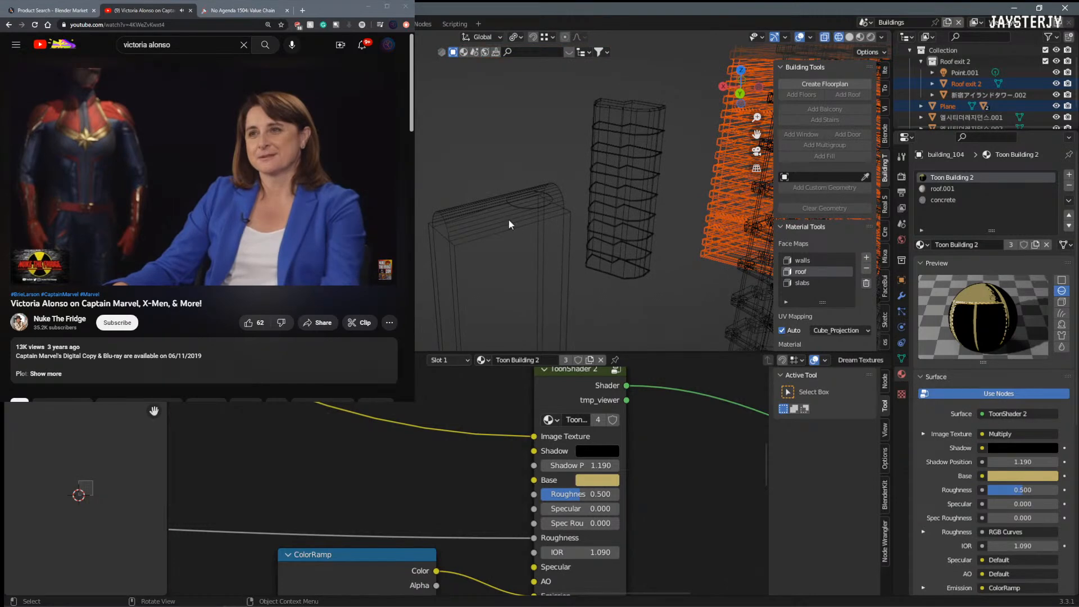
left_click(508, 220)
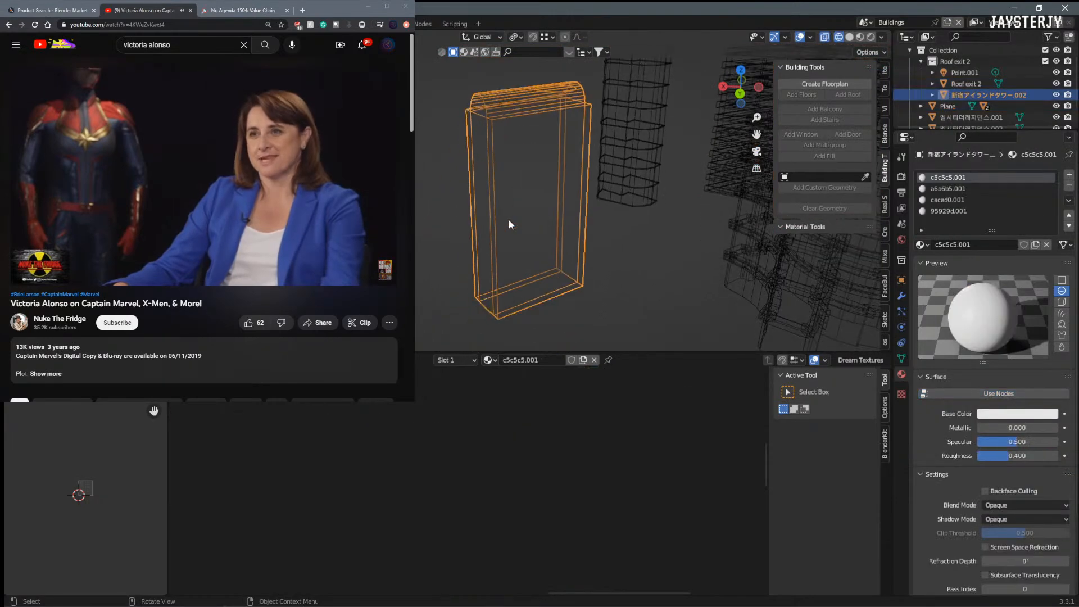
scroll(517, 230, "up", 6)
scroll(520, 218, "down", 5)
key("z")
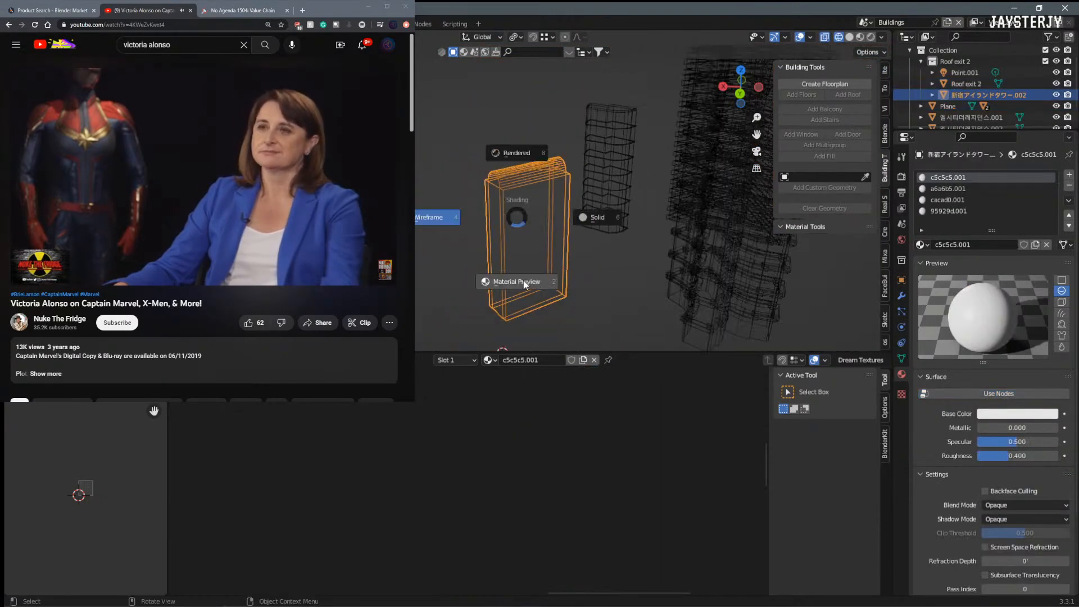
left_click(525, 278)
scroll(528, 273, "up", 4)
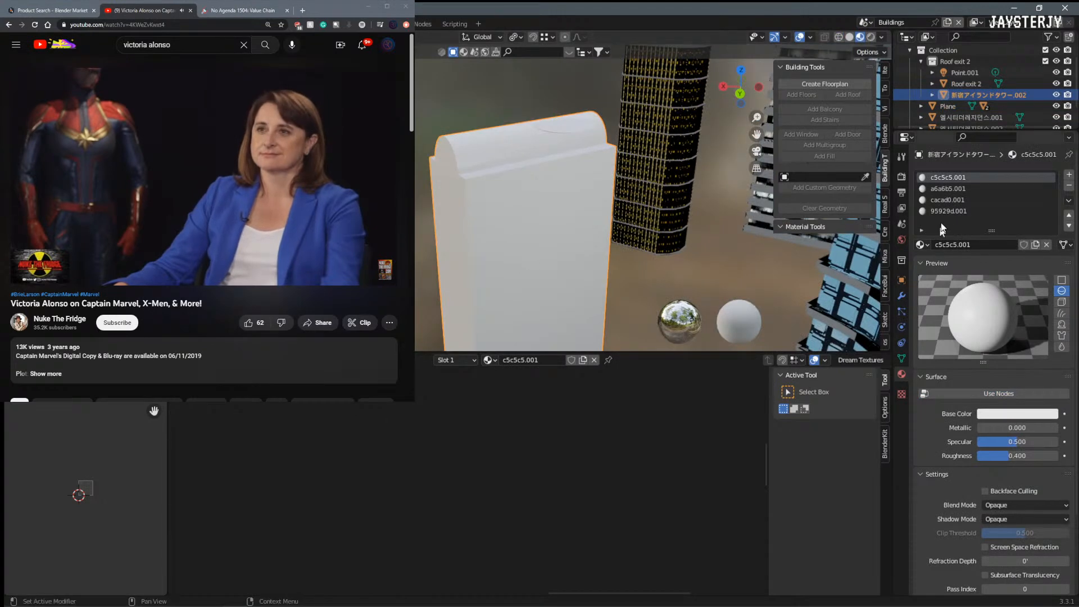
Step: Remove all four imported material slots from the rounded-top high-rise
left_click(1069, 185)
left_click(1069, 185)
left_click(1069, 186)
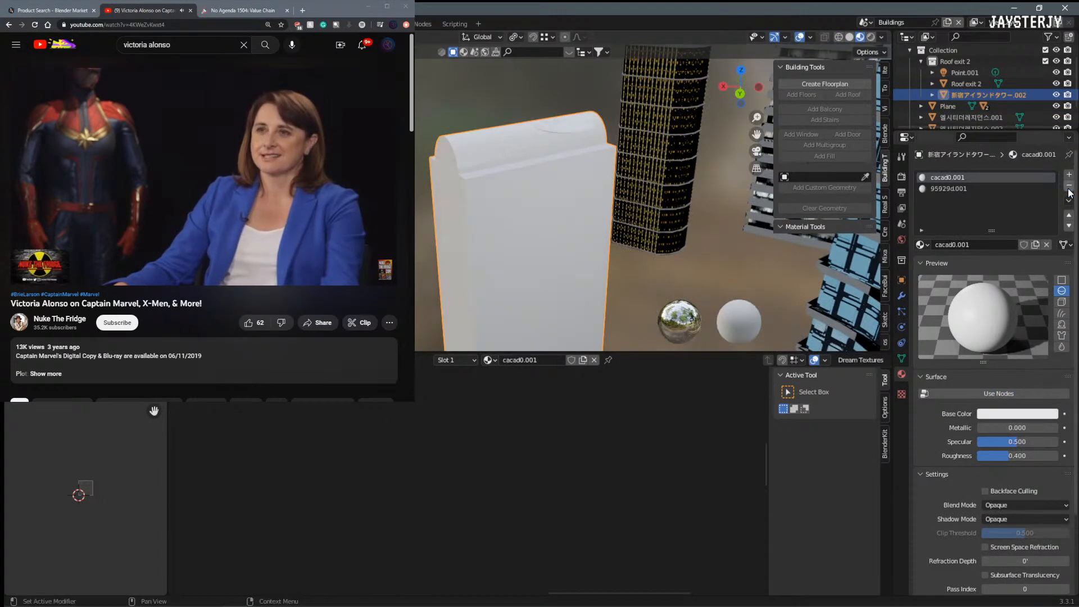
left_click(1068, 190)
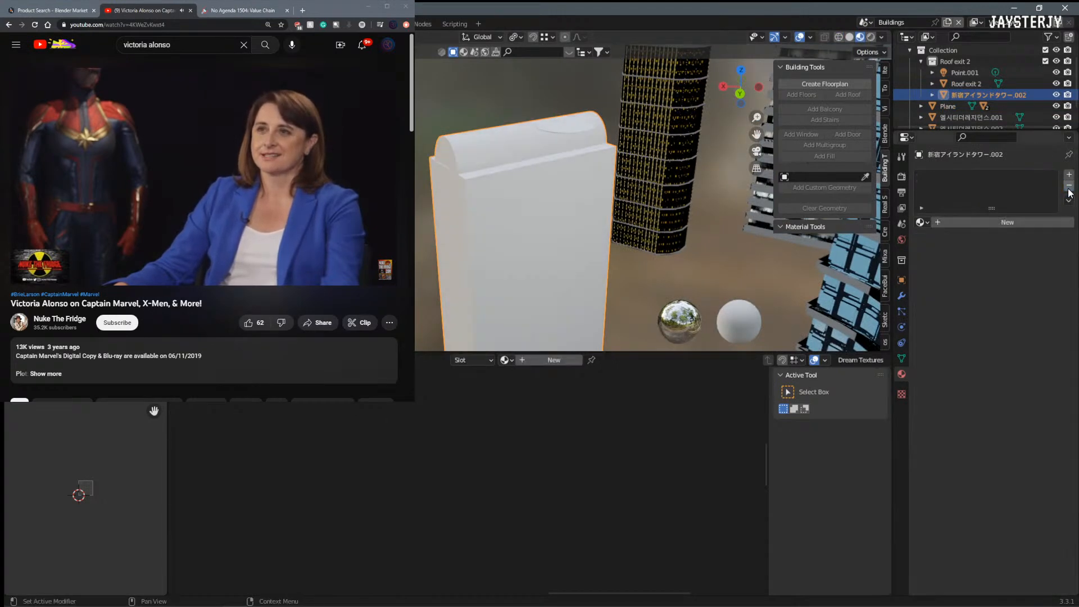
Step: Create a new material on the high-rise and try deleting its Principled BSDF node, then undo the deletion
left_click(919, 222)
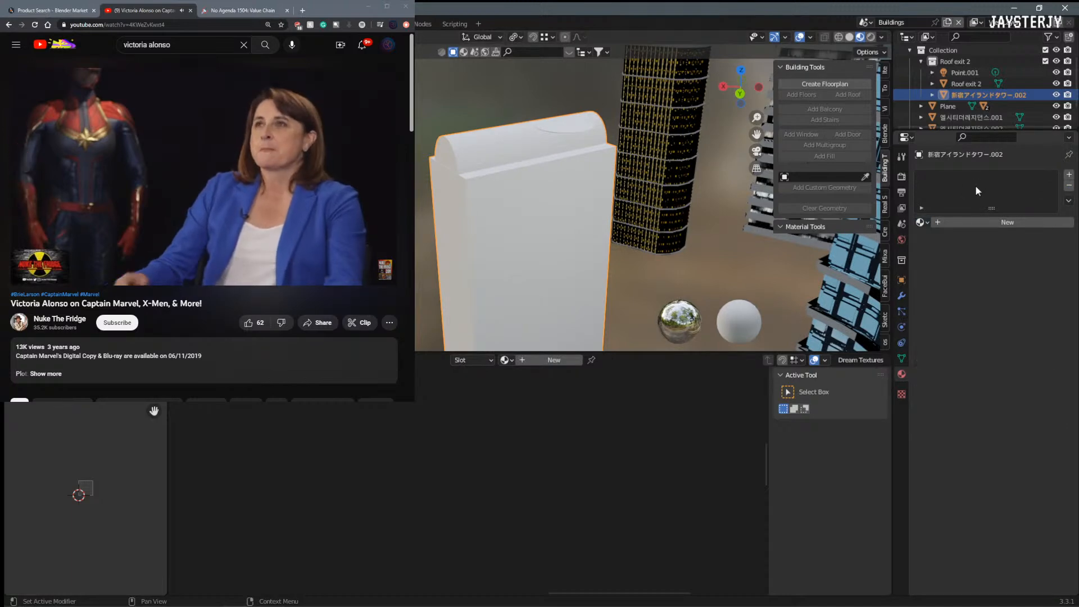
left_click(966, 220)
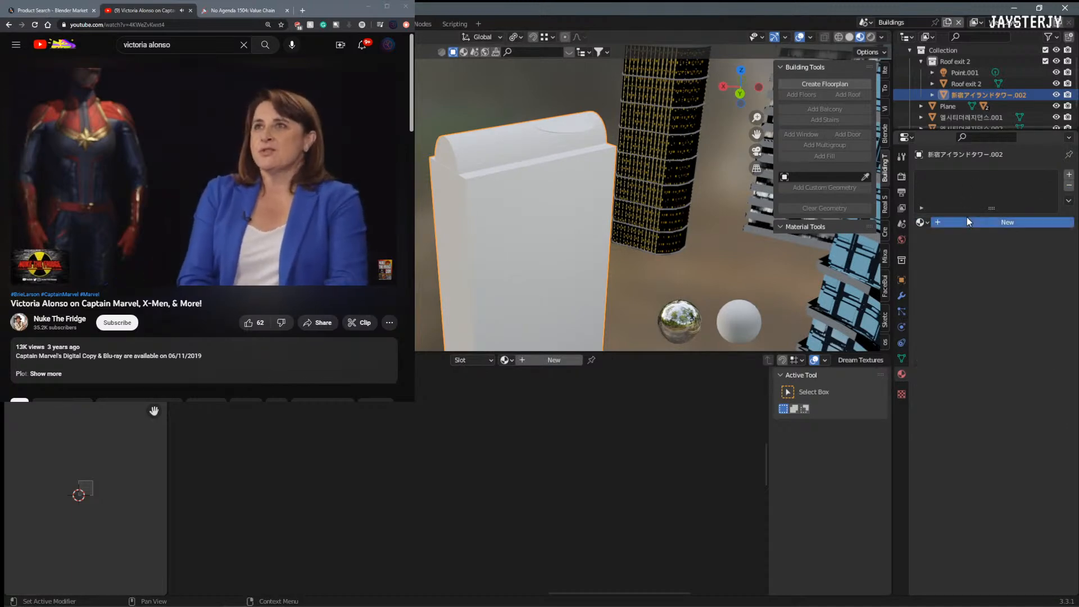
left_click(308, 414)
key("x")
middle_click_drag(419, 335, 503, 279)
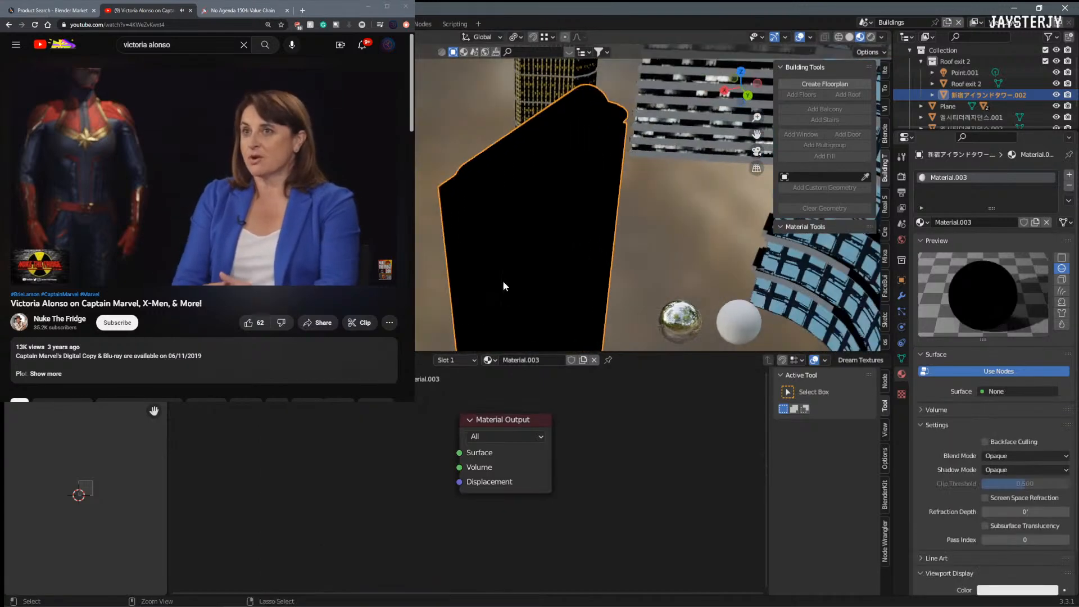
key("ctrl+z")
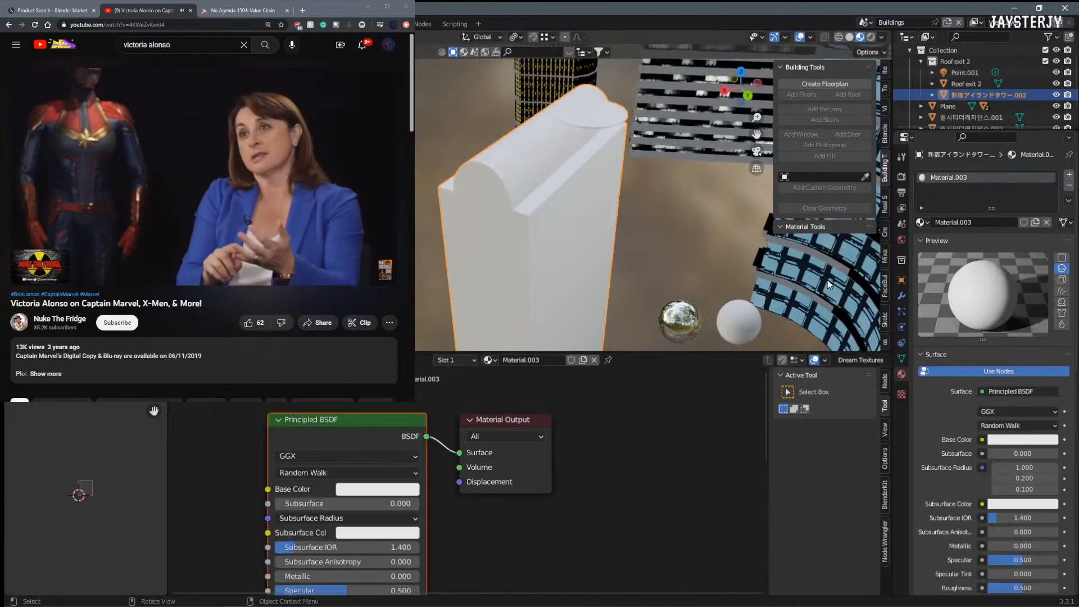
Step: Delete the Principled BSDF from the high-rise's first material and replace that material's slot with an empty one
left_click(1069, 175)
scroll(578, 200, "up", 5)
middle_click_drag(663, 197, 536, 258)
key("Tab")
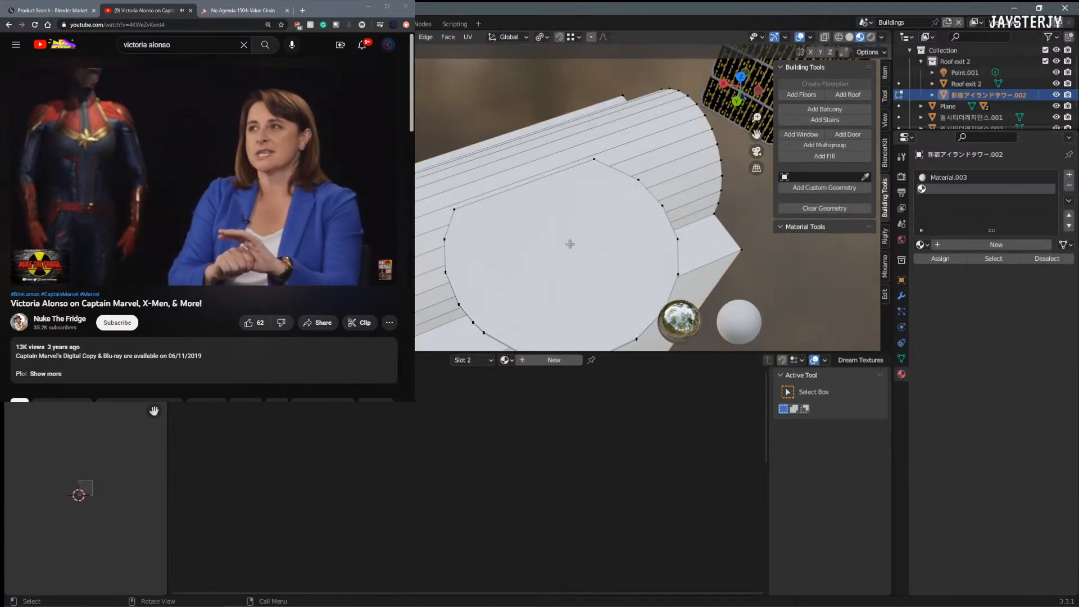
left_click(582, 256)
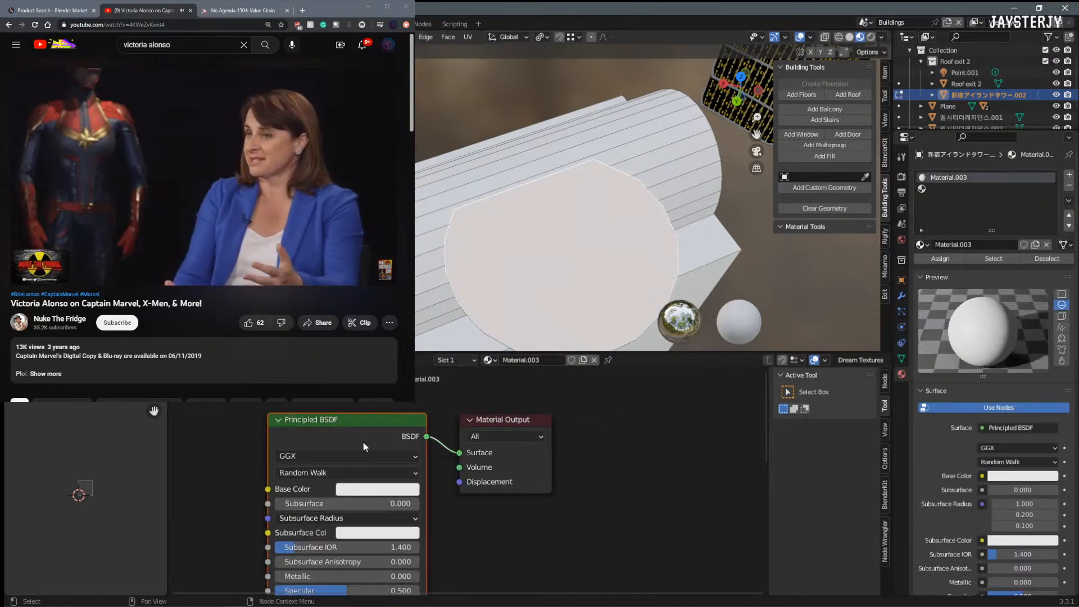
key("x")
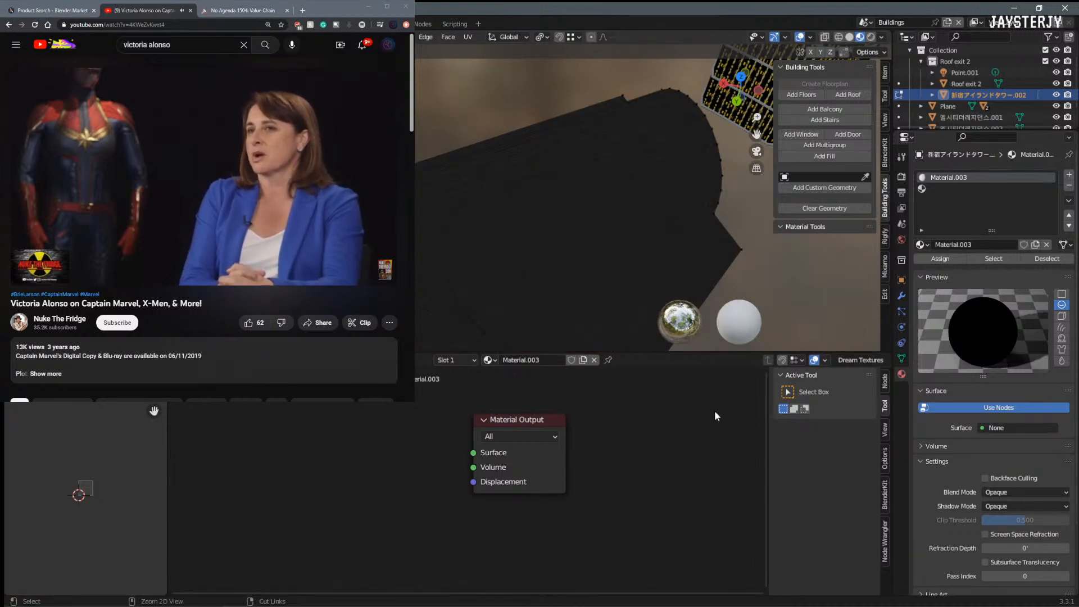
key("Tab")
left_click(1069, 185)
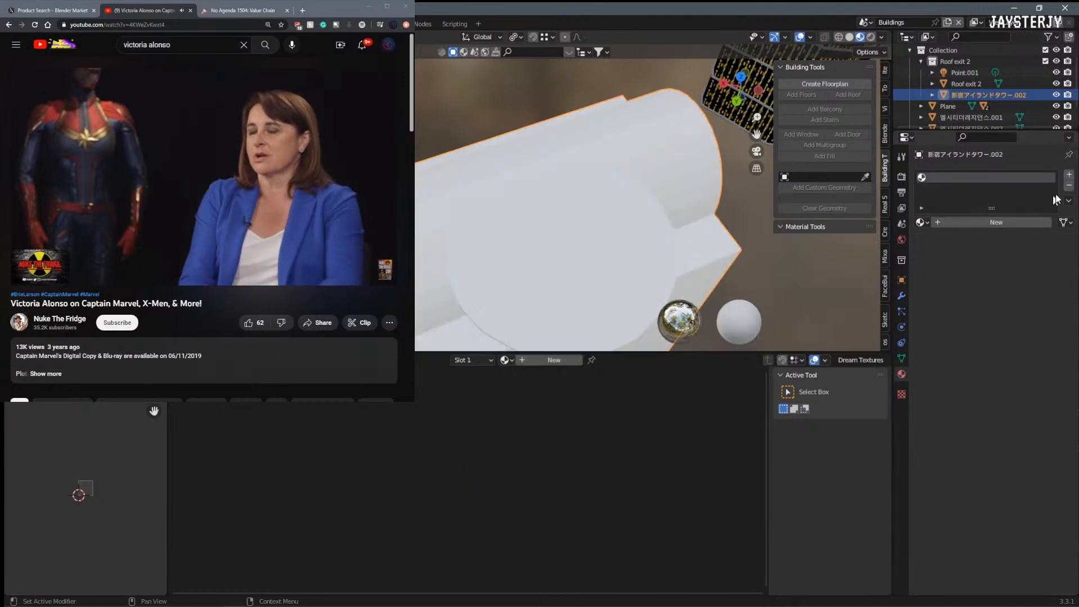
Step: Create a new material in the high-rise's empty slot and another in an added second slot
left_click(972, 222)
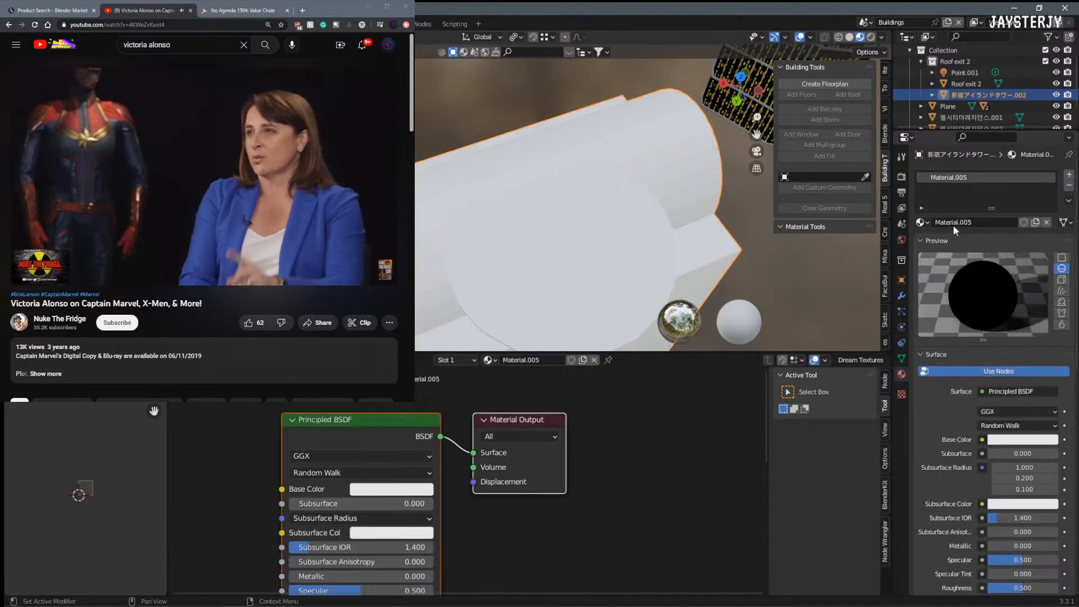
left_click(1070, 175)
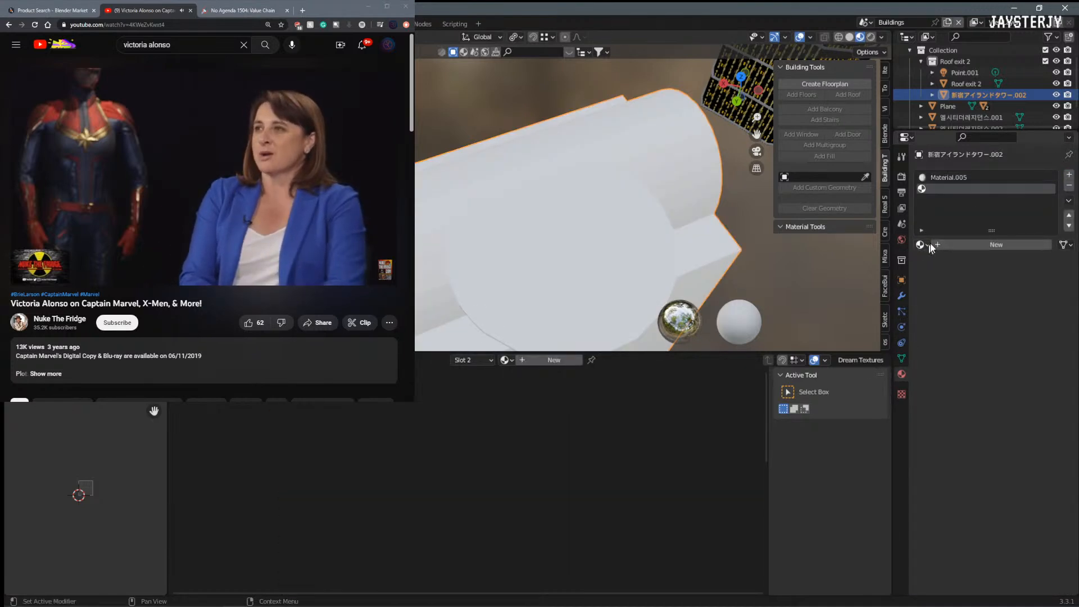
left_click(945, 242)
Step: Select the circular roof face in edit mode and assign the second material to it
key("Tab")
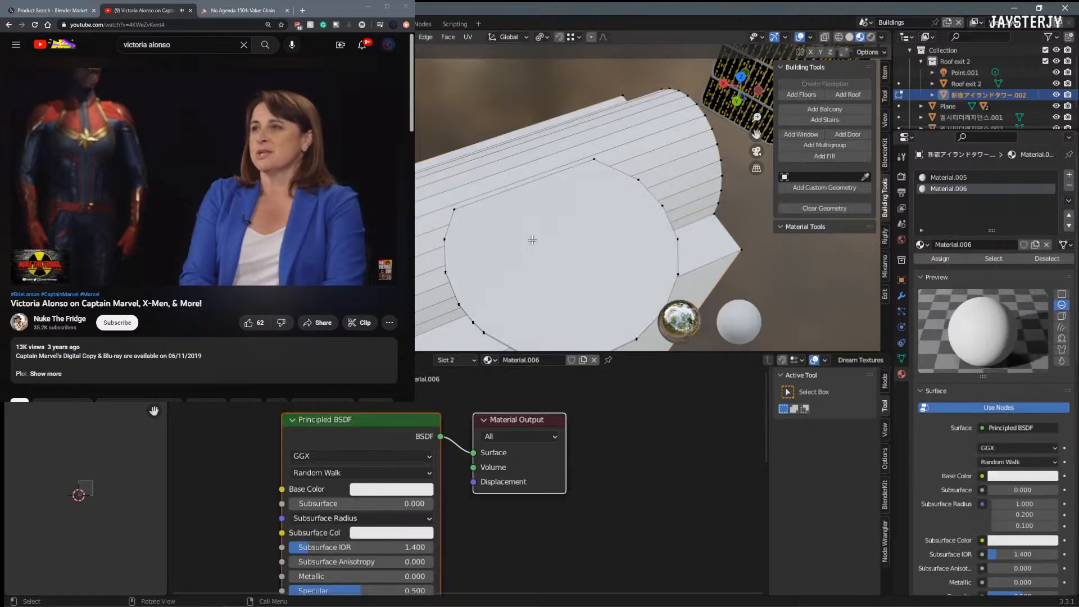
left_click(558, 269)
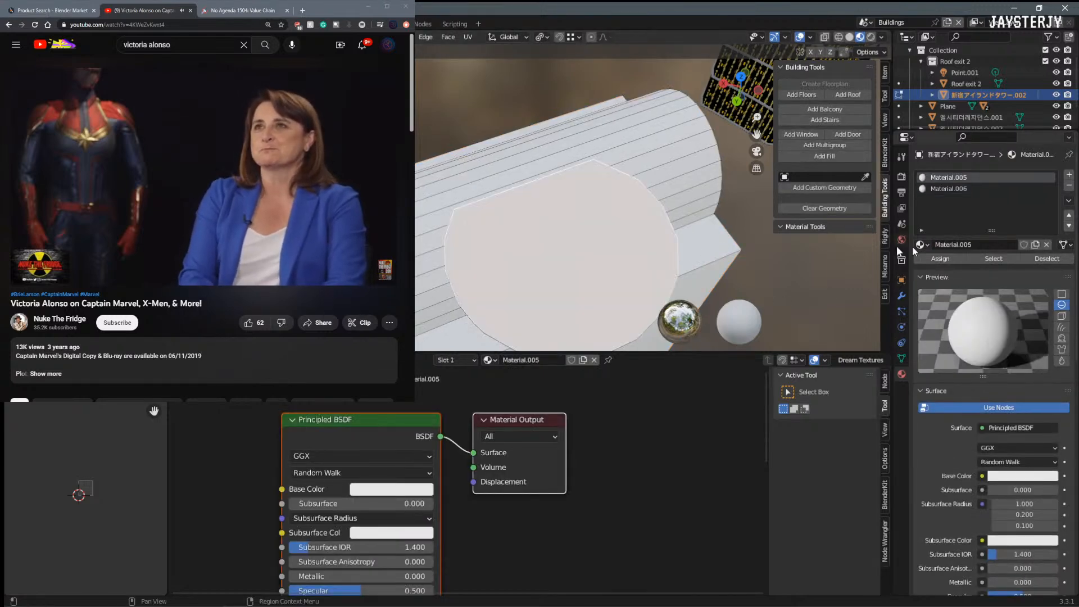
left_click(953, 188)
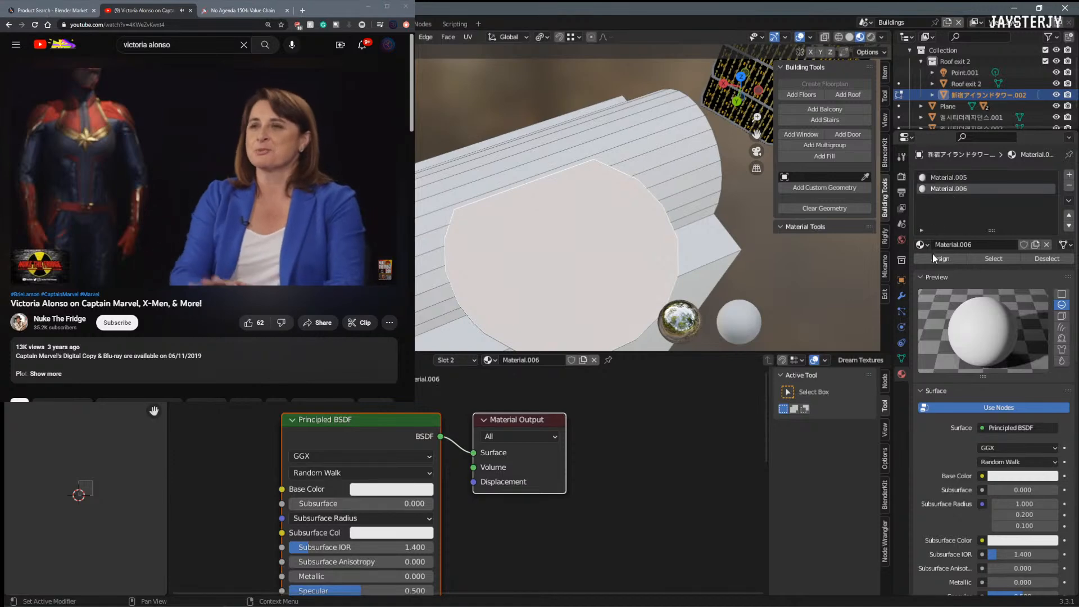
Step: Delete the Principled BSDF node from the circular roof face's material
scroll(530, 443, "down", 3)
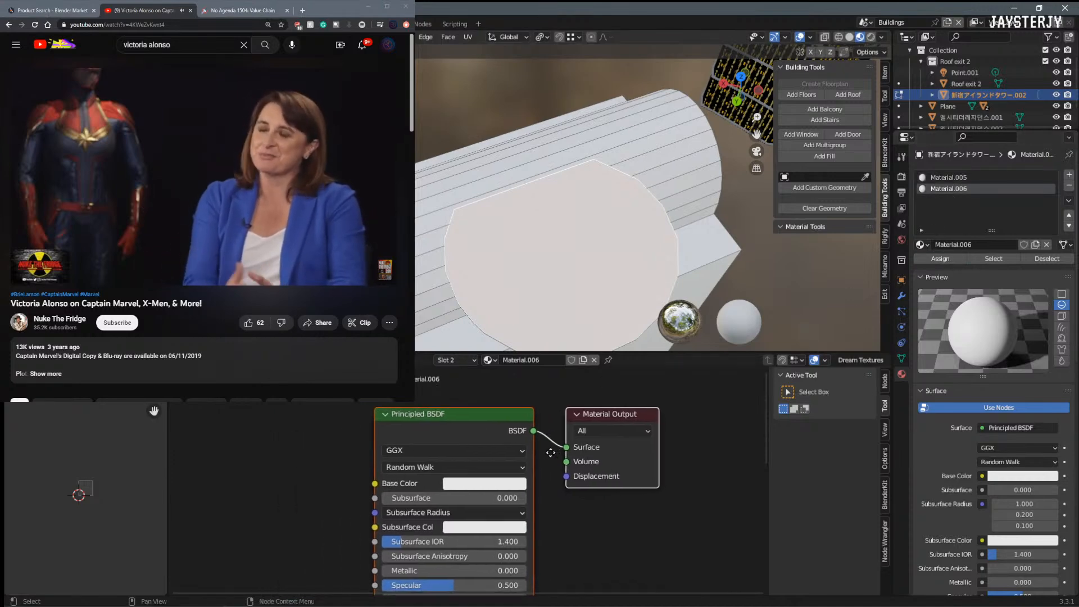
left_click(450, 432)
key("x")
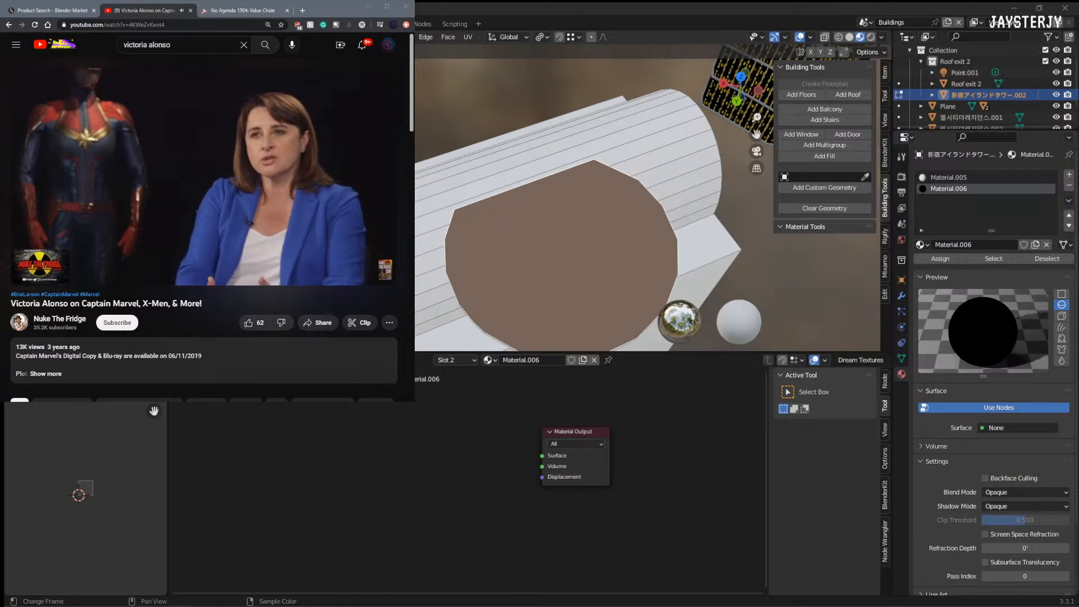
Step: Switch to the browser, search images for "HELEPAD LOGO" and preview the helipad sign with the outer yellow ring
left_click_drag(0, 118, 781, 65)
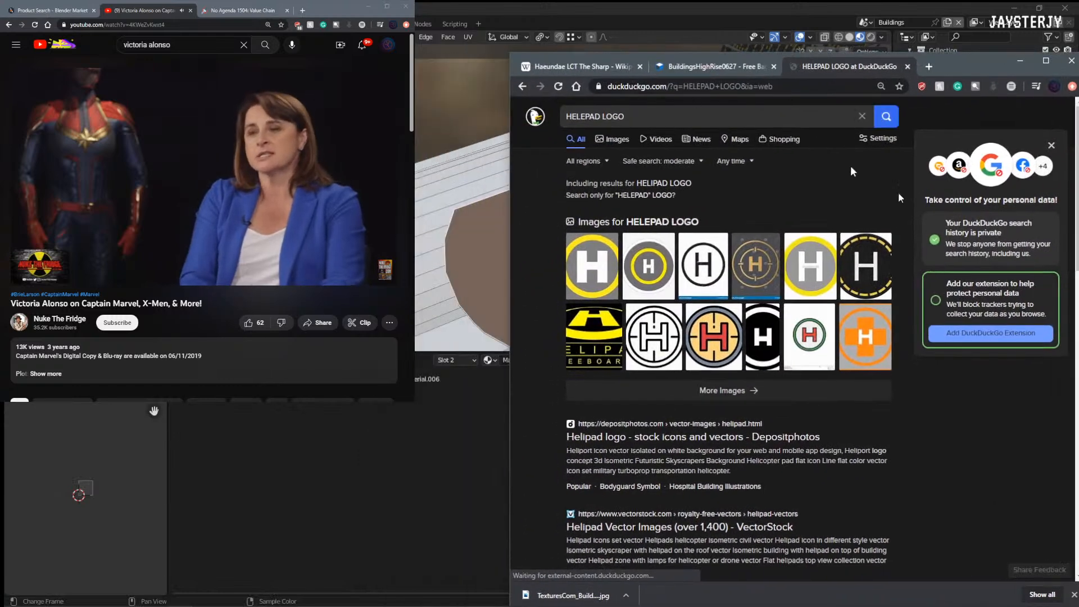
scroll(803, 144, "down", 3)
scroll(918, 223, "up", 3)
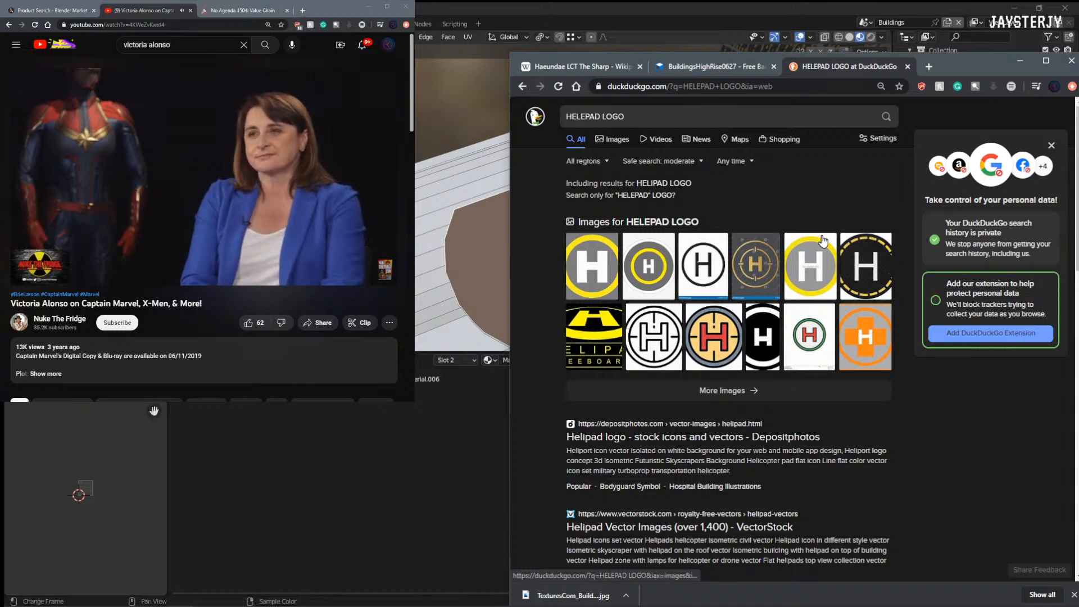
left_click(824, 274)
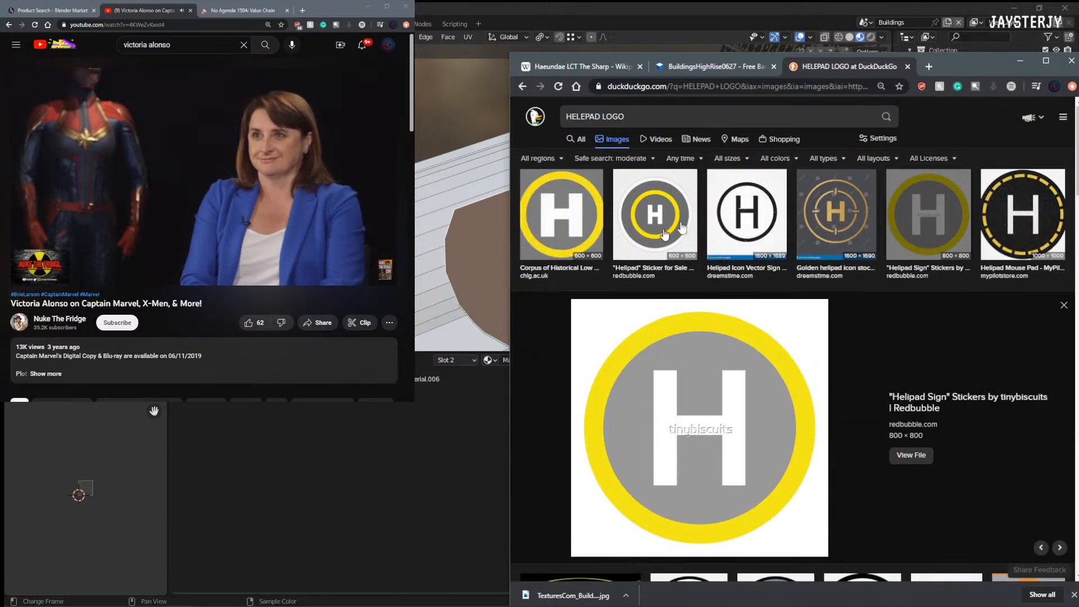
left_click(157, 167)
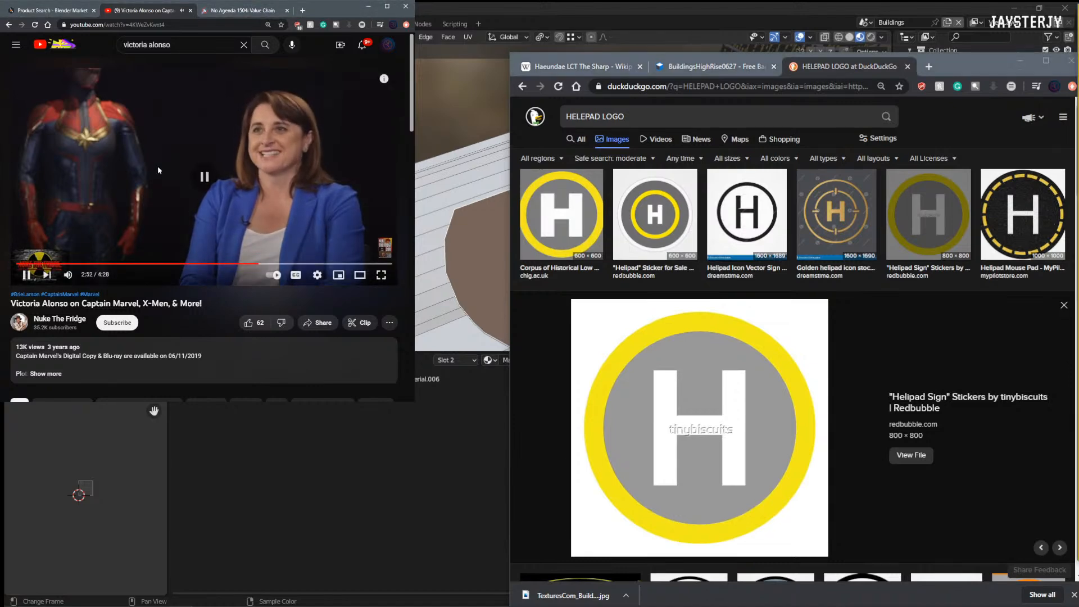
key("Left")
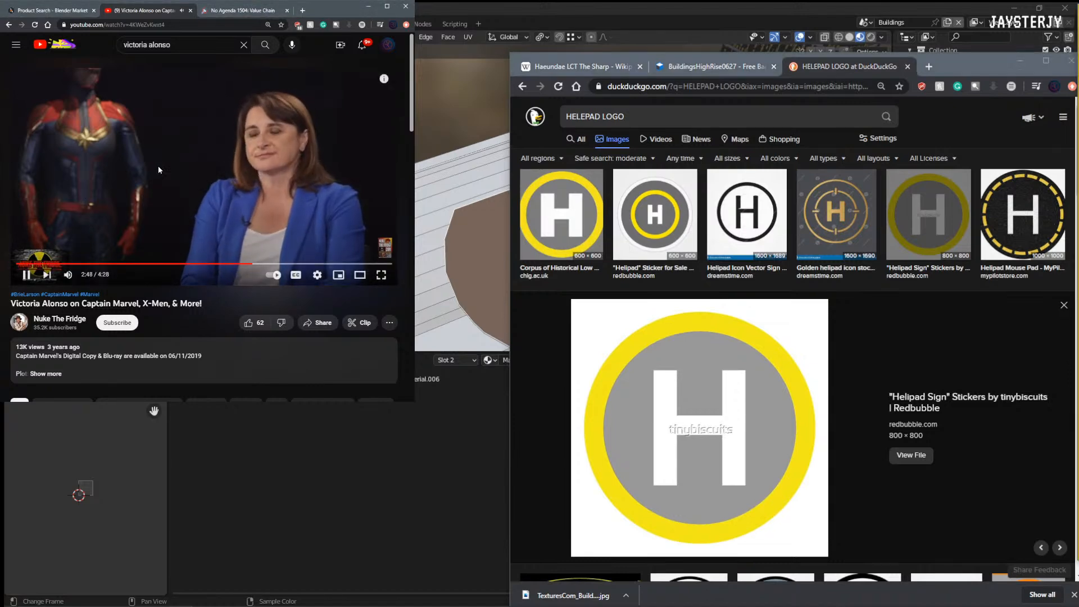
Step: Browse the helipad image results and preview the Redbubble "Helipad" Sticker with the inner yellow ring on a grey disc
scroll(899, 266, "down", 1)
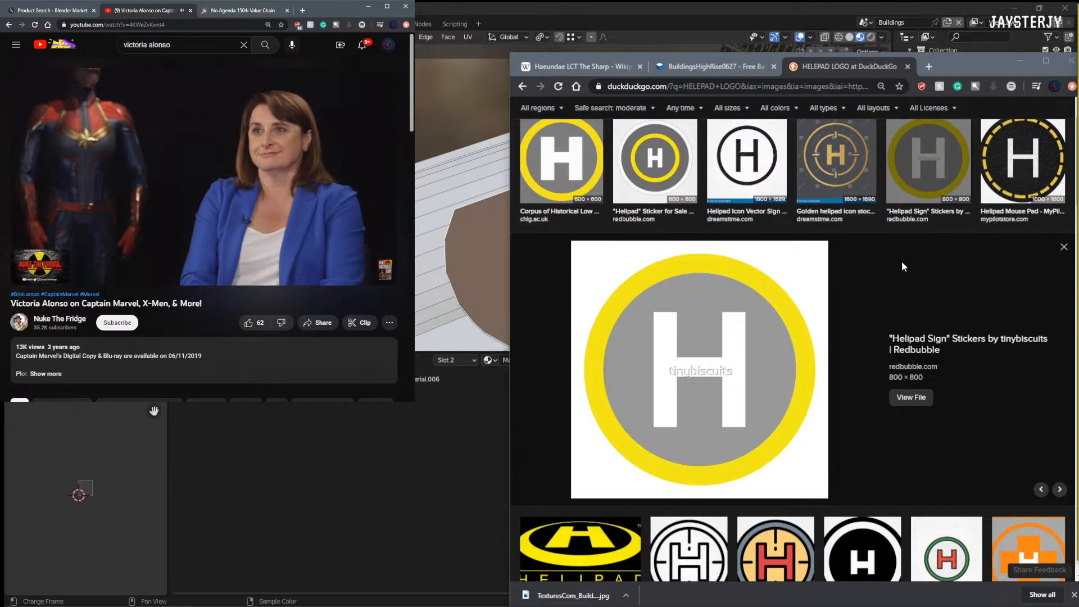
scroll(911, 266, "down", 8)
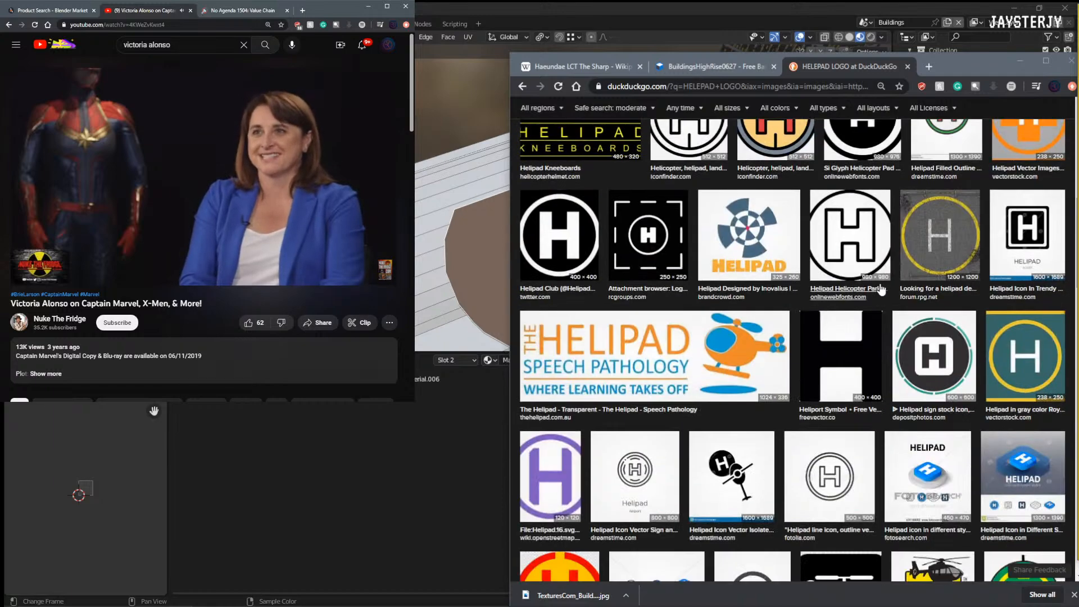
scroll(873, 300, "up", 10)
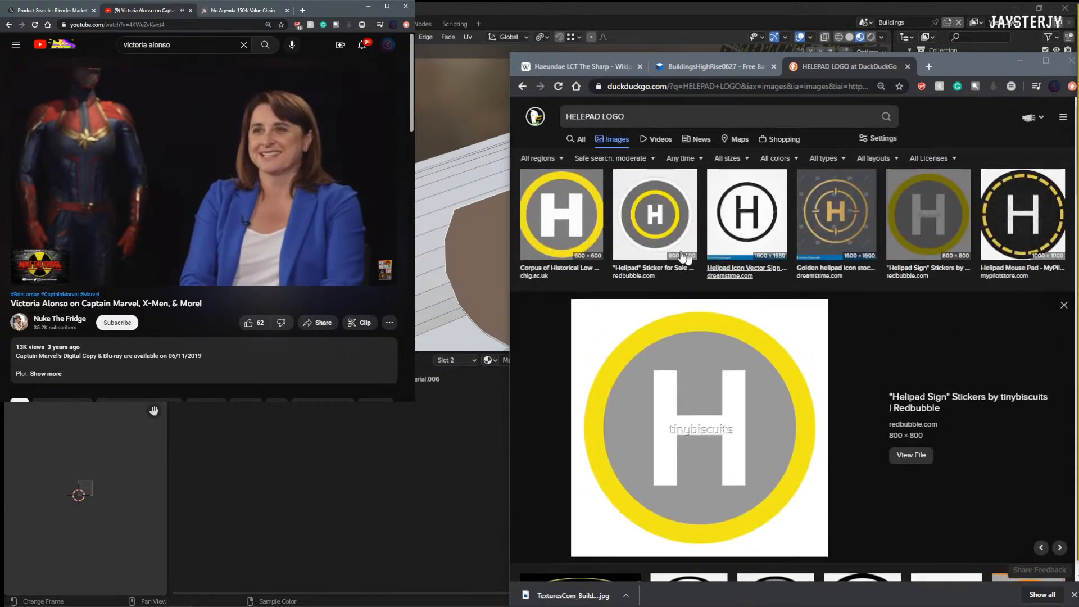
left_click(674, 203)
scroll(722, 444, "down", 1)
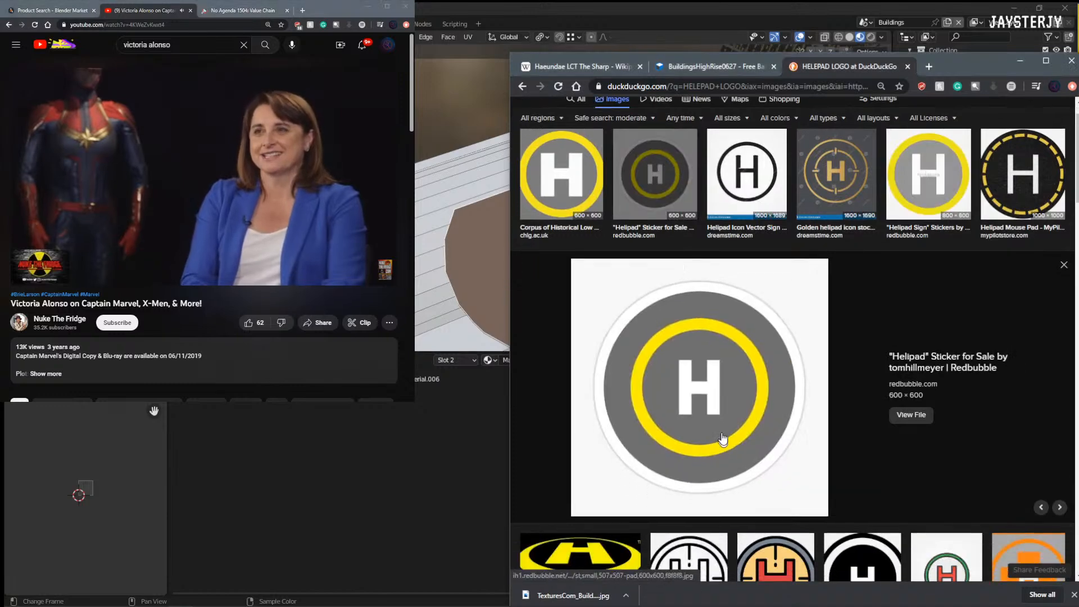
Step: Save the previewed helipad sticker image to the Downloads folder with the All Files type
right_click(636, 438)
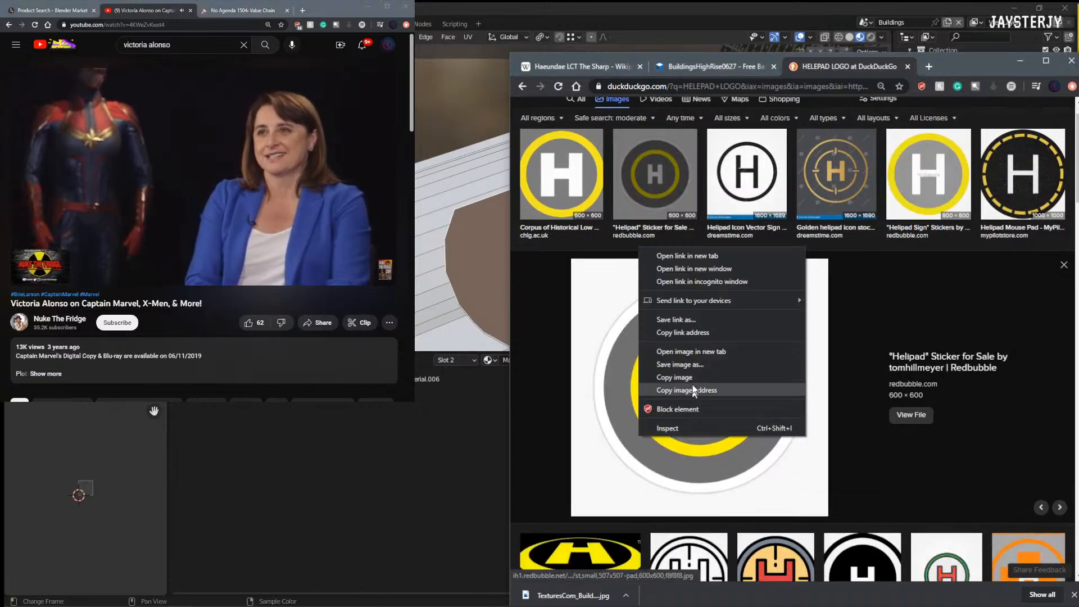
left_click(687, 367)
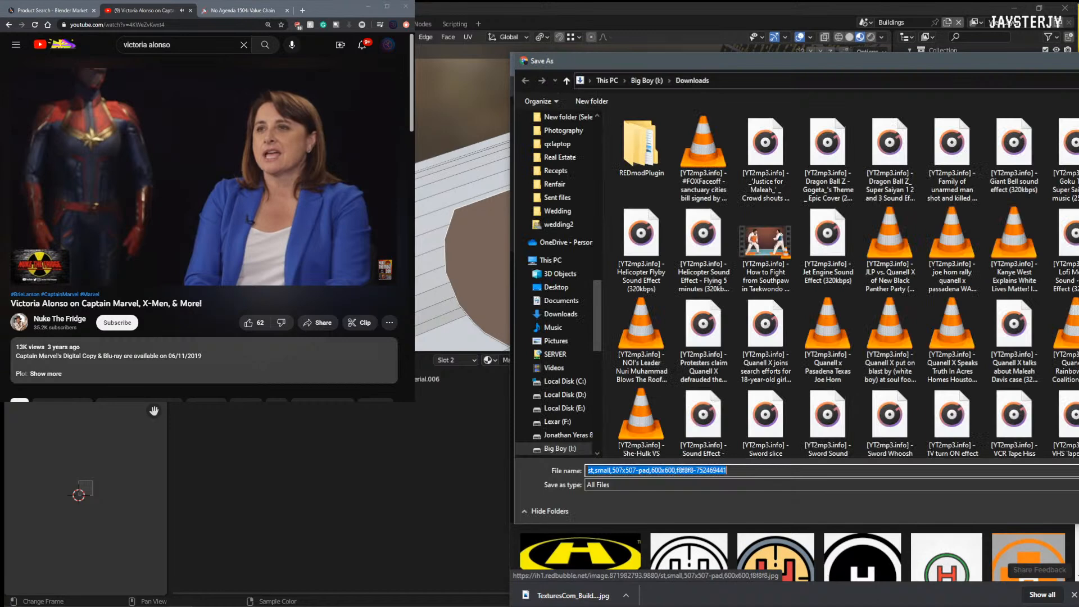
key("Return")
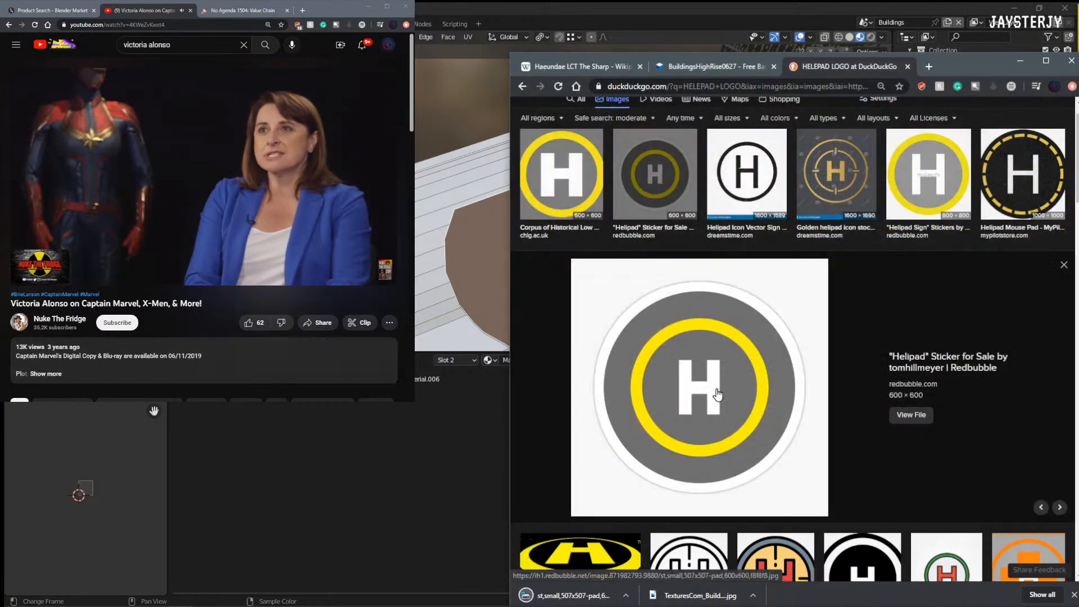
Step: Open the helipad sticker image in its own browser tab, save it as a JPG file in Downloads, and close that tab
left_click(716, 393)
right_click(750, 293)
left_click(775, 321)
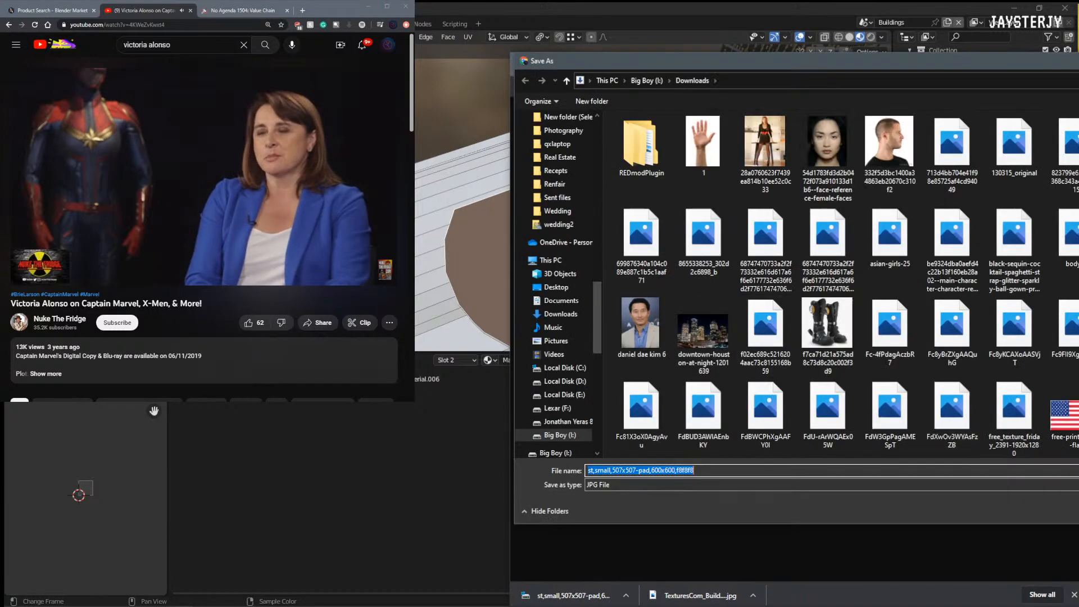
key("Return")
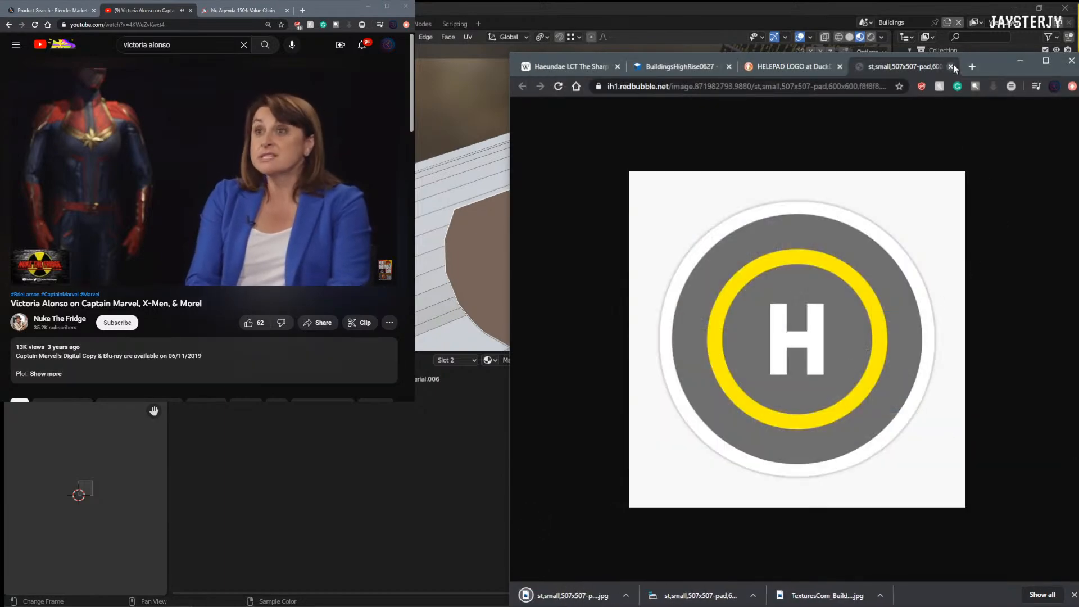
left_click(952, 66)
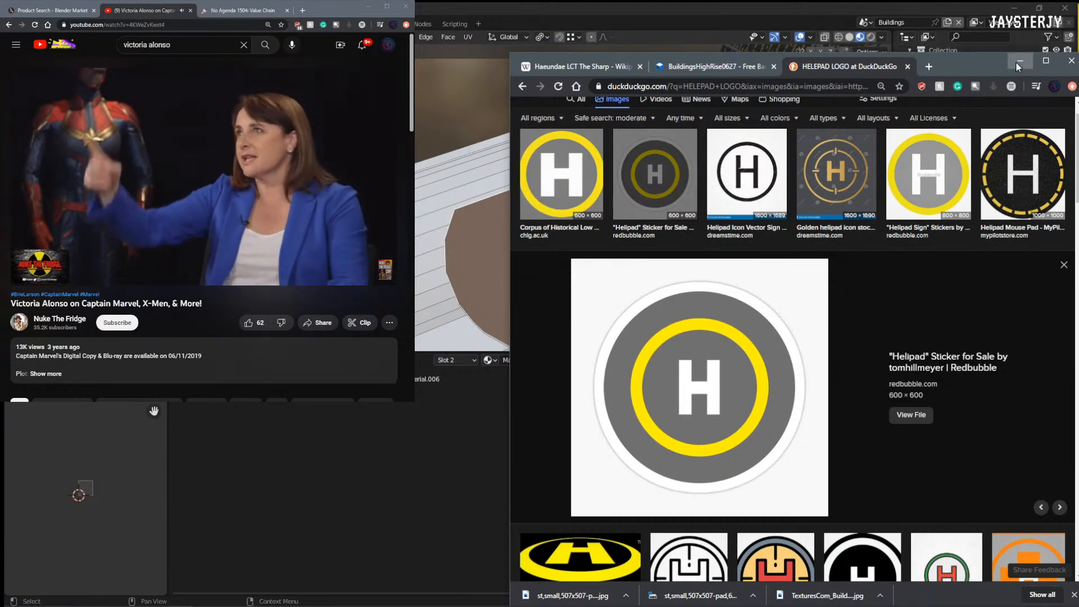
Step: Bring the downloaded helipad JPG into Blender's roof material as an image texture and connect its Color to the Material Output's Surface
left_click(325, 484)
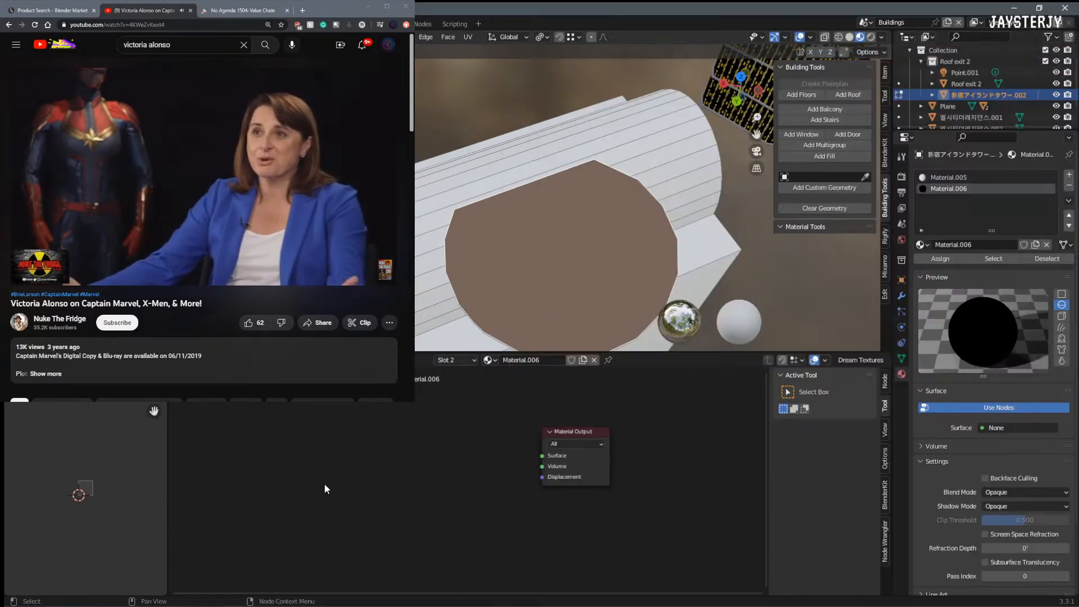
key("shift+a")
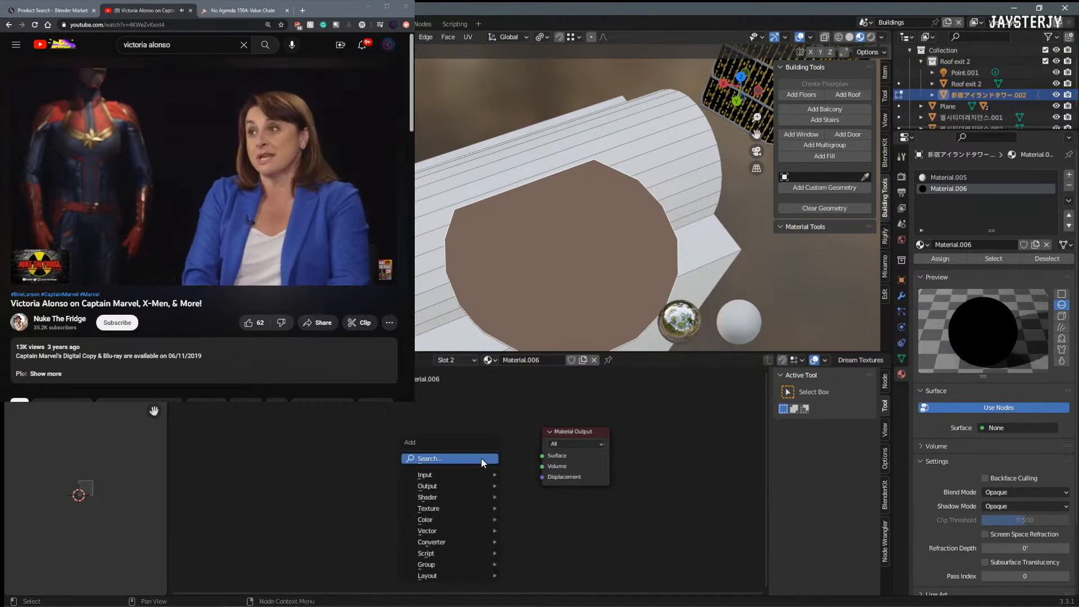
left_click(181, 596)
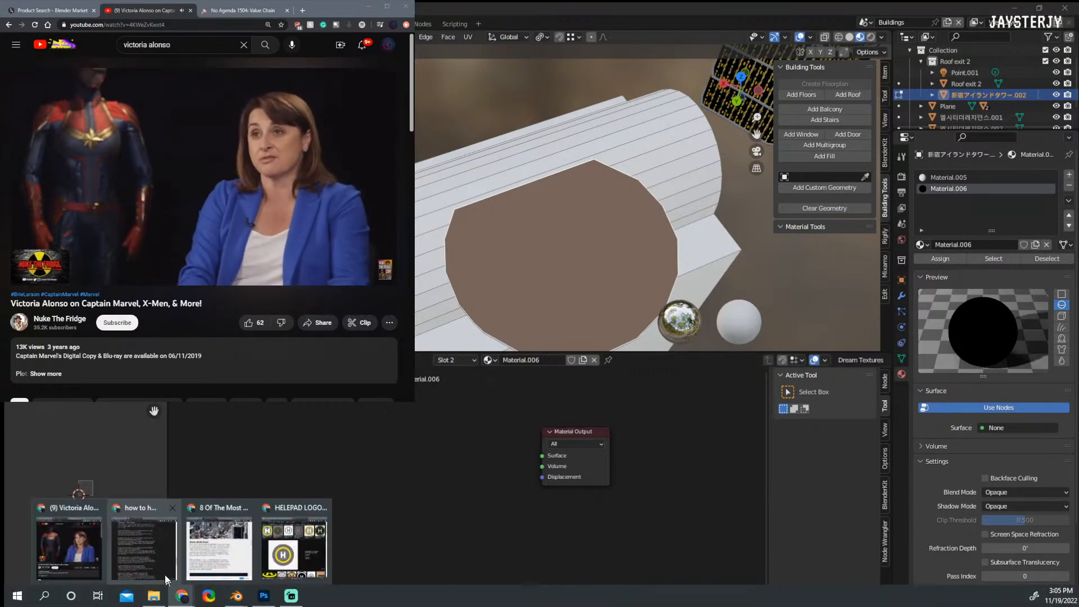
left_click(275, 545)
left_click(181, 596)
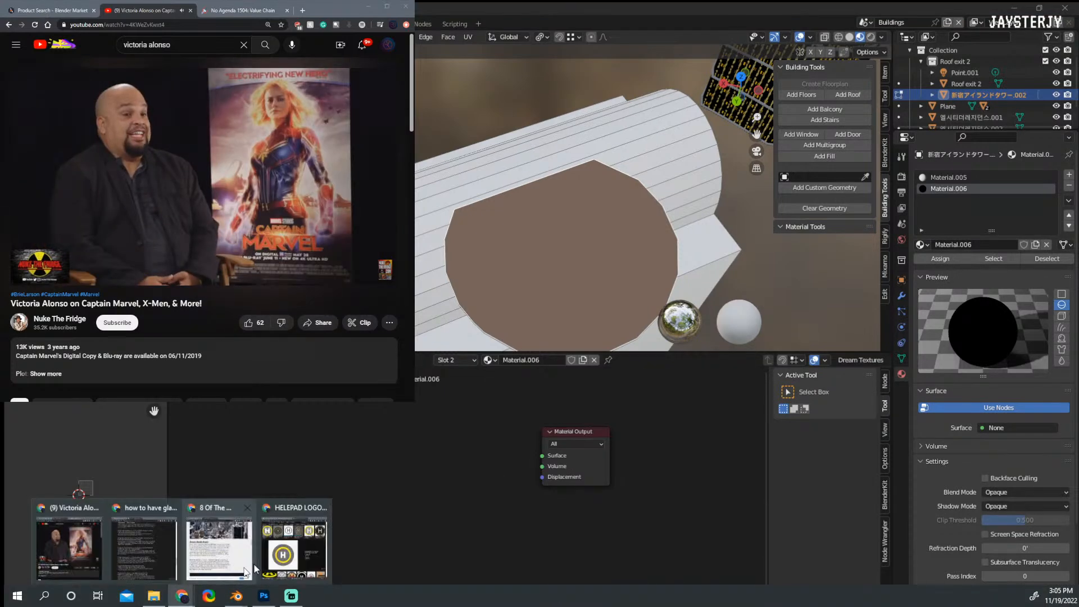
left_click(268, 542)
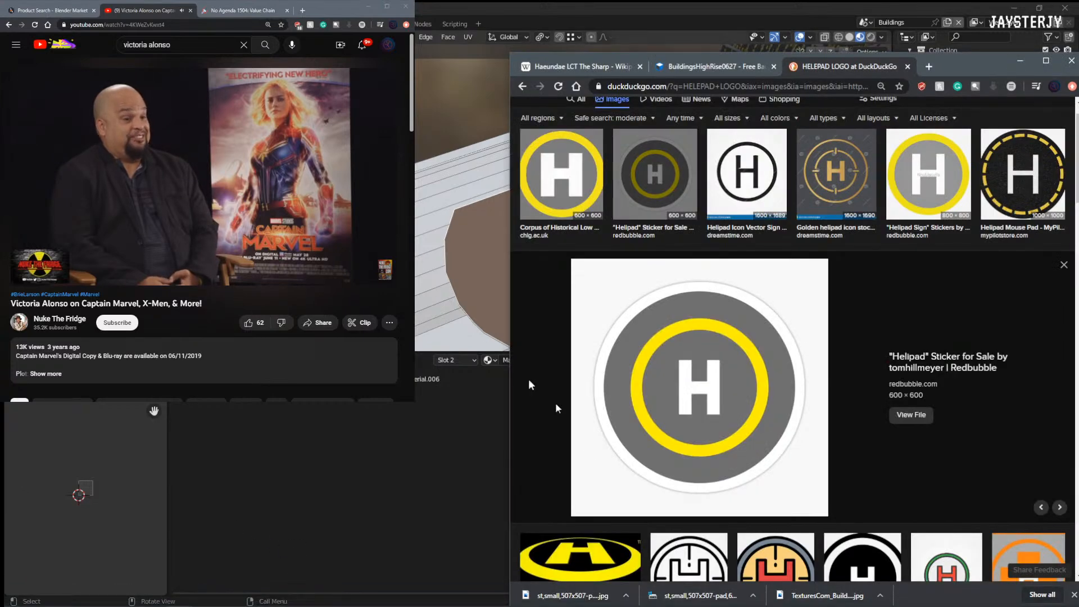
left_click_drag(569, 601, 542, 455)
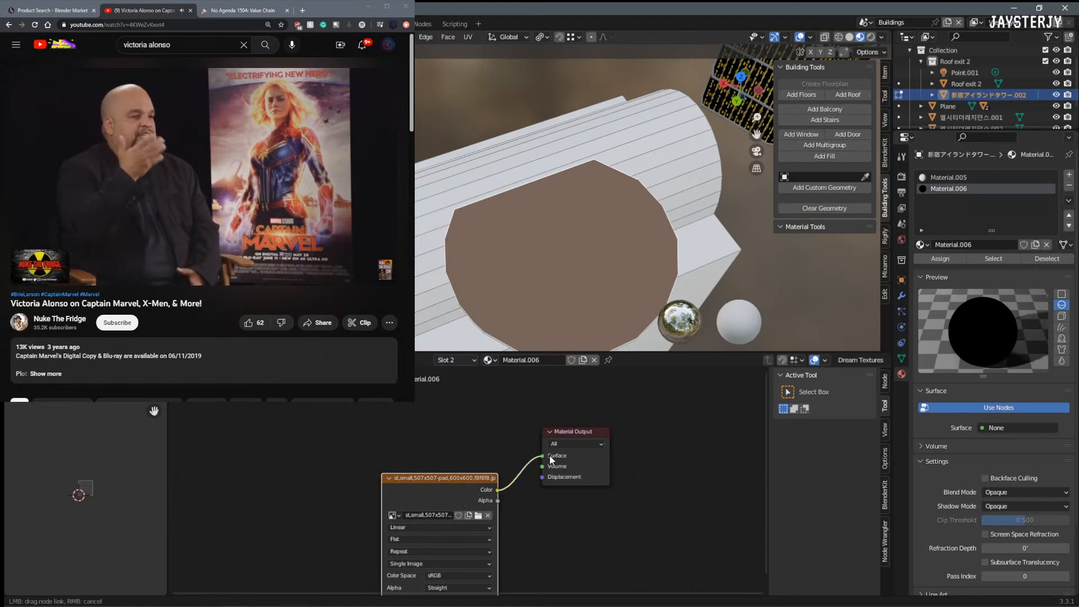
left_click_drag(463, 486, 455, 446)
Step: Unwrap the high-rise's circular roof face in edit mode so the helipad image can map onto it
middle_click_drag(605, 265, 552, 292)
scroll(582, 207, "down", 4)
scroll(587, 206, "up", 4)
key("ctrl+Tab")
left_click(504, 218)
key("Tab")
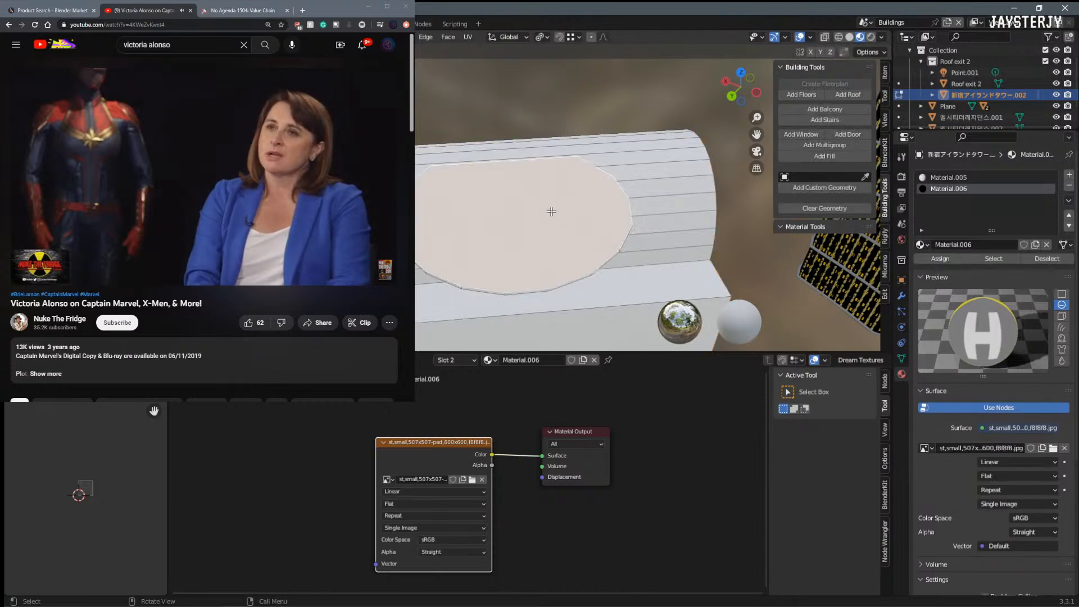
key("u")
left_click(544, 214)
Step: Move the roof face's UV island over the helipad logo and scale it down to fit the grey disc, checking from top view
middle_click_drag(545, 213, 624, 284)
key("KP_7")
scroll(549, 239, "up", 2)
middle_click_drag(549, 238, 552, 291, "shift")
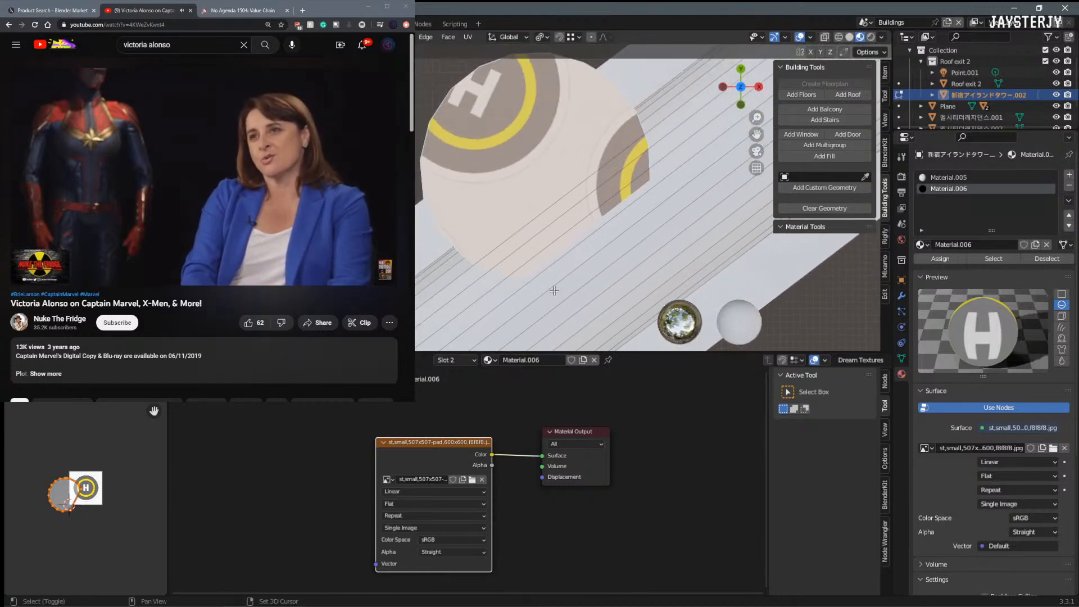
scroll(531, 278, "up", 2)
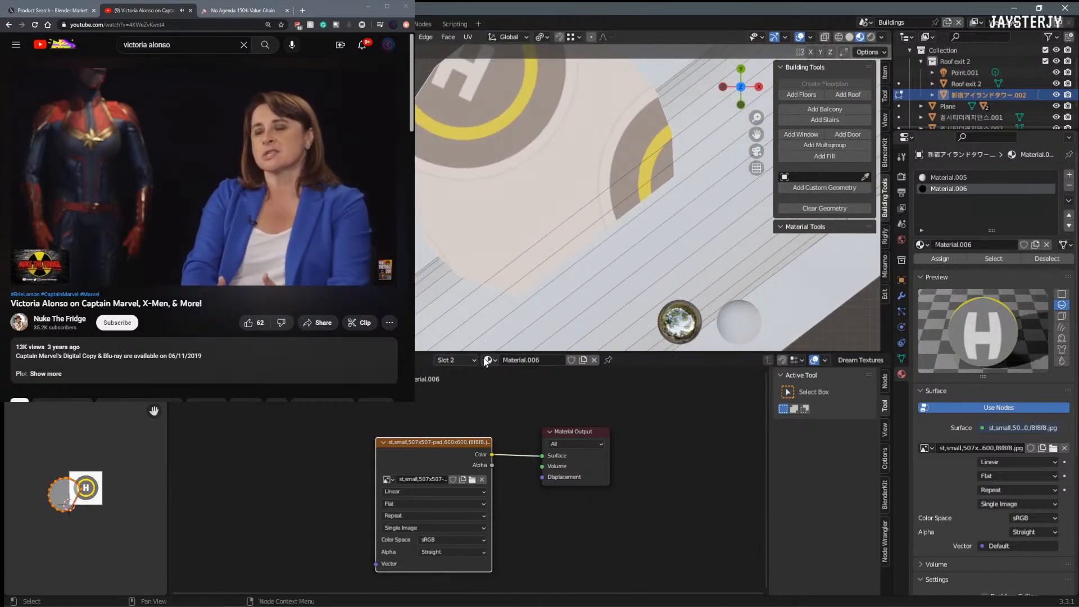
left_click_drag(485, 351, 485, 353)
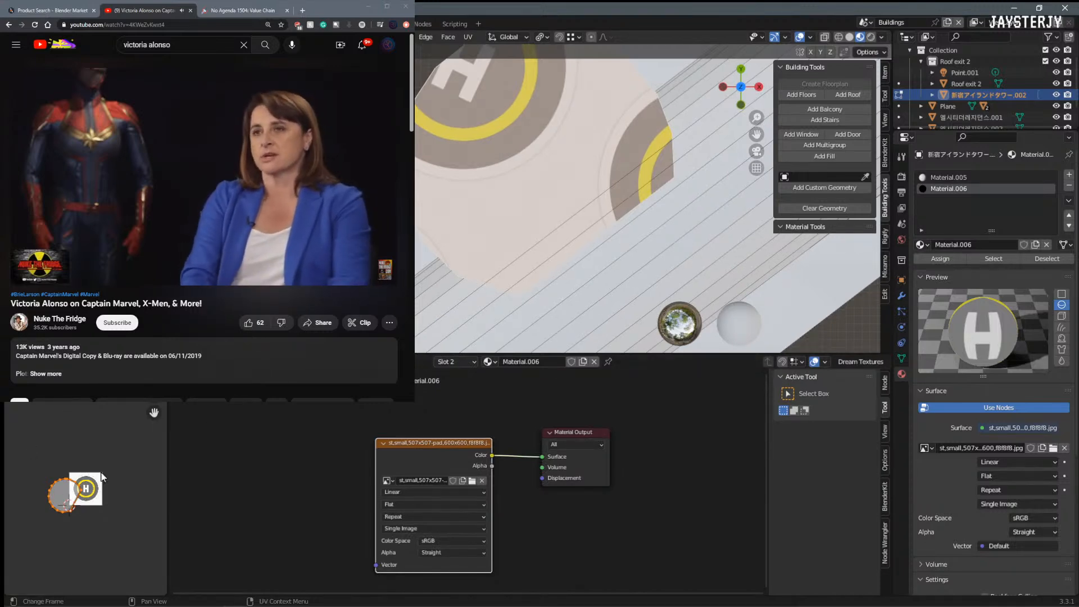
scroll(104, 475, "up", 3)
key("g")
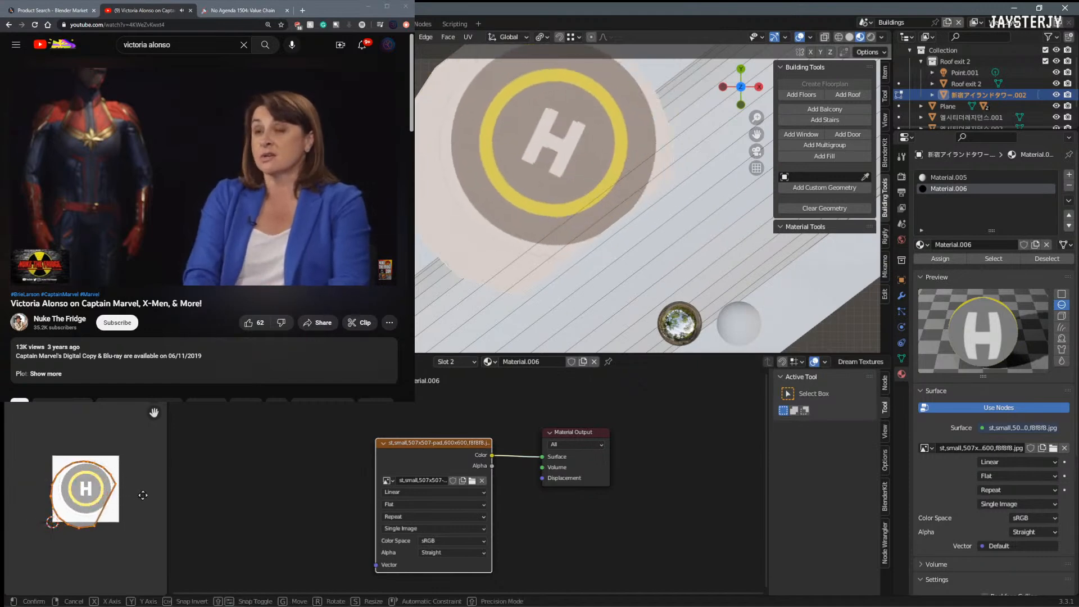
left_click(145, 493)
key("s")
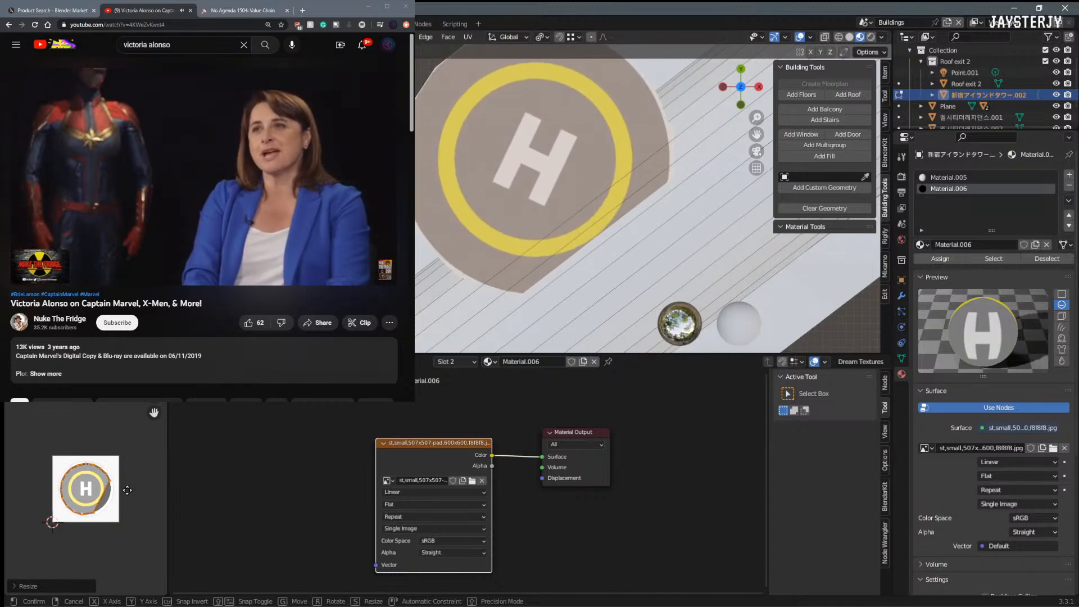
left_click(123, 488)
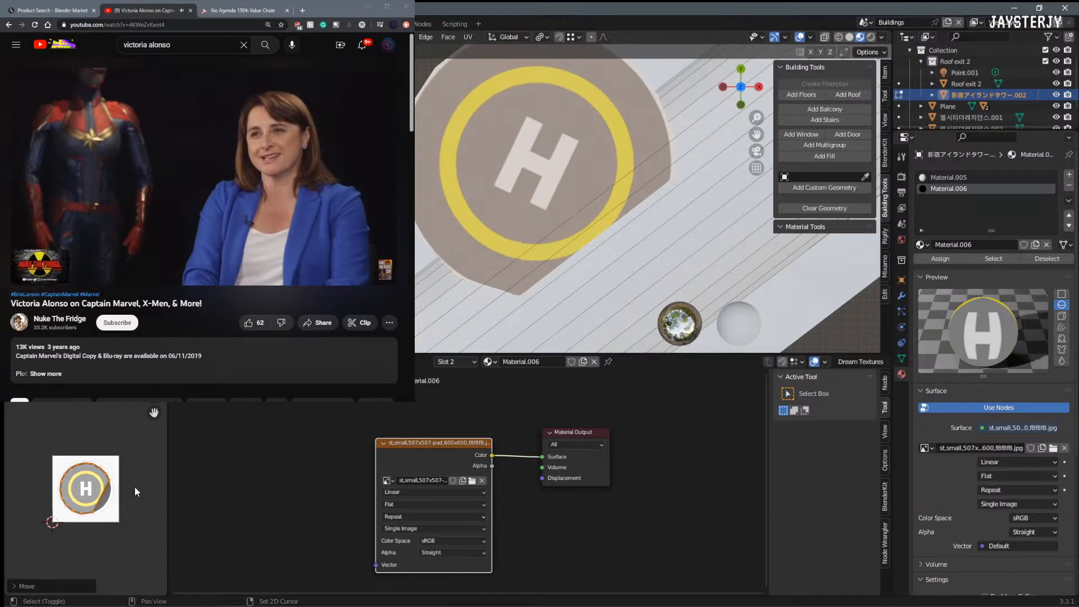
Step: Fine-tune the scale and position of the roof face's UV island so the helipad's yellow ring and H sit centred on the circular roof
key("s")
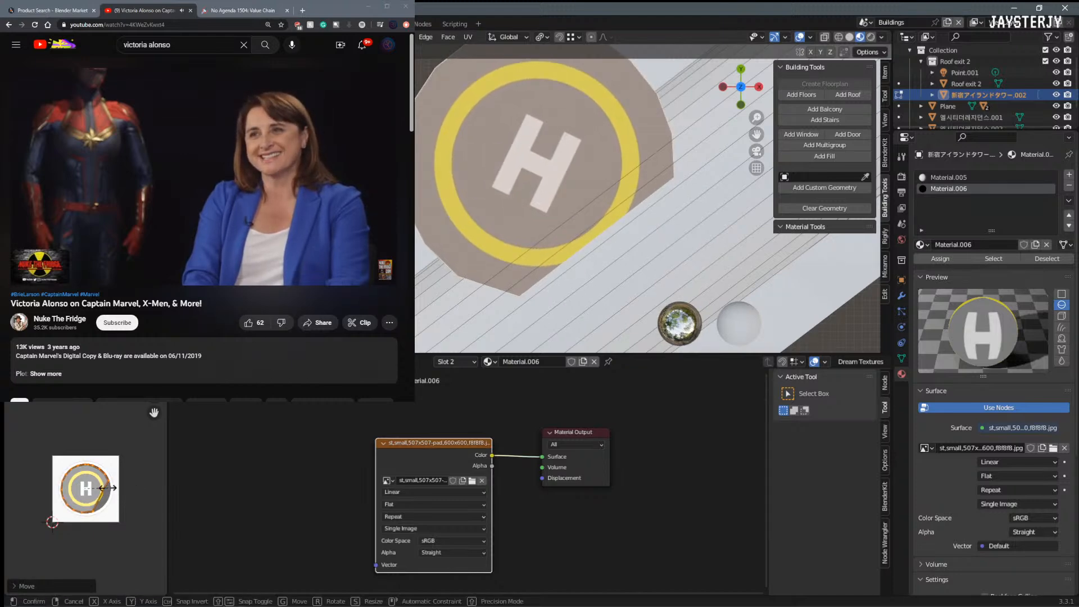
left_click(107, 488)
key("g")
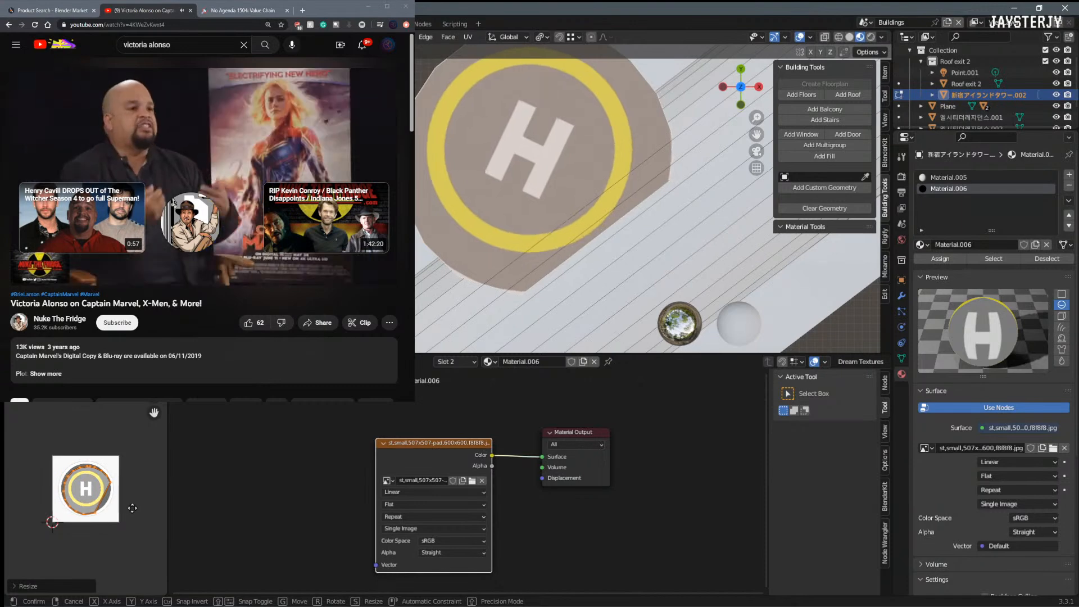
left_click(135, 500)
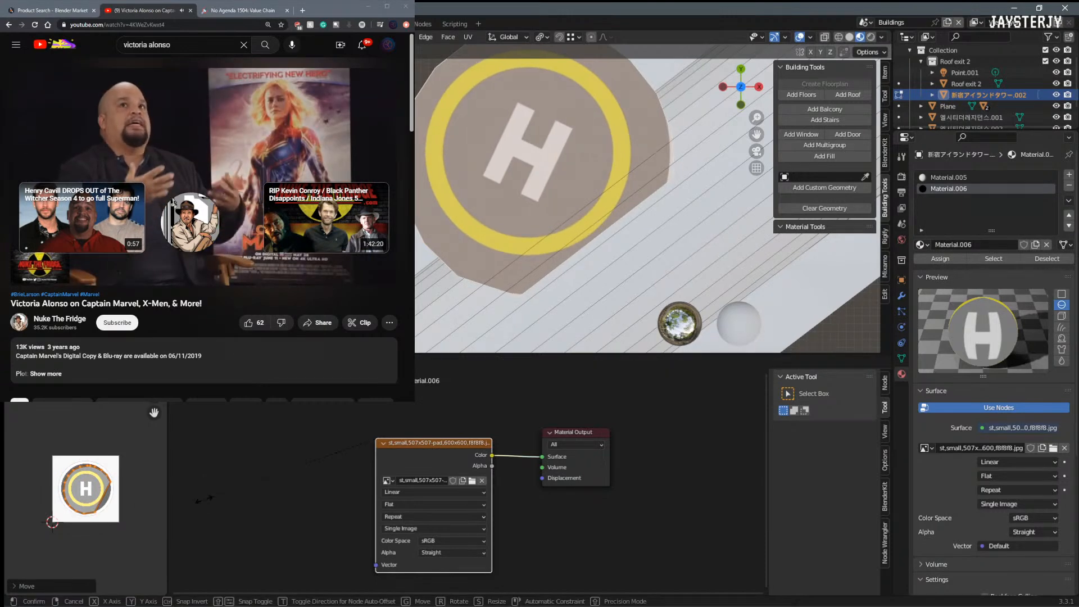
key("s")
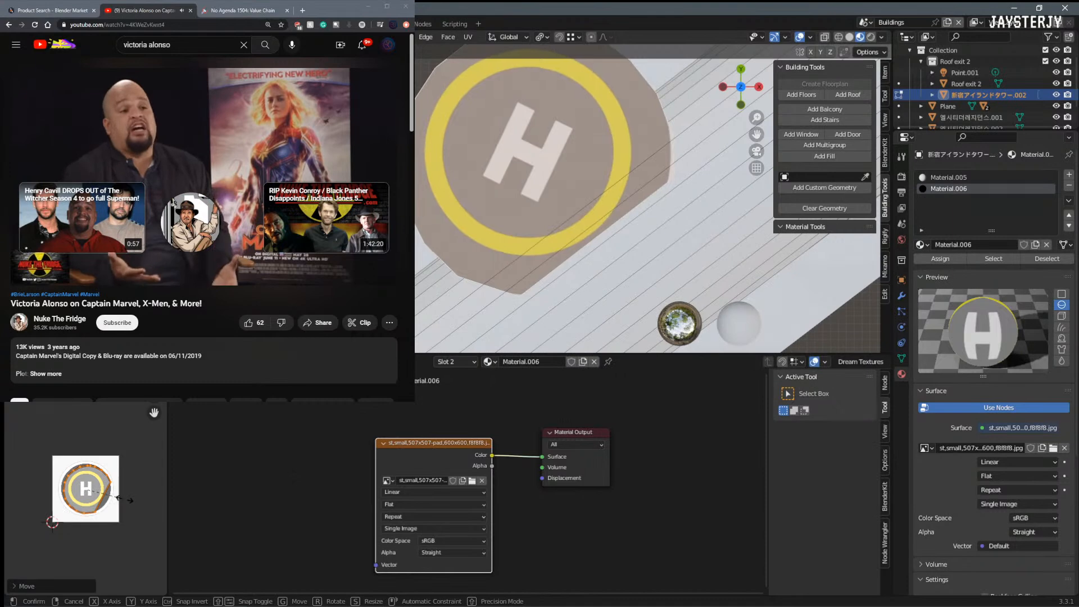
left_click(120, 501, "shift")
key("g")
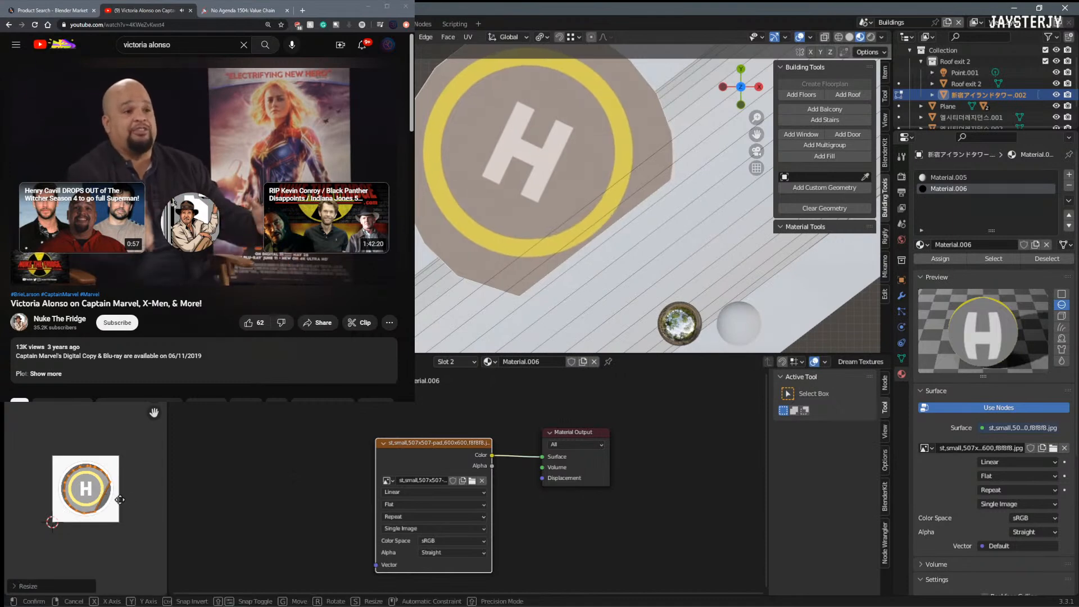
left_click(119, 499)
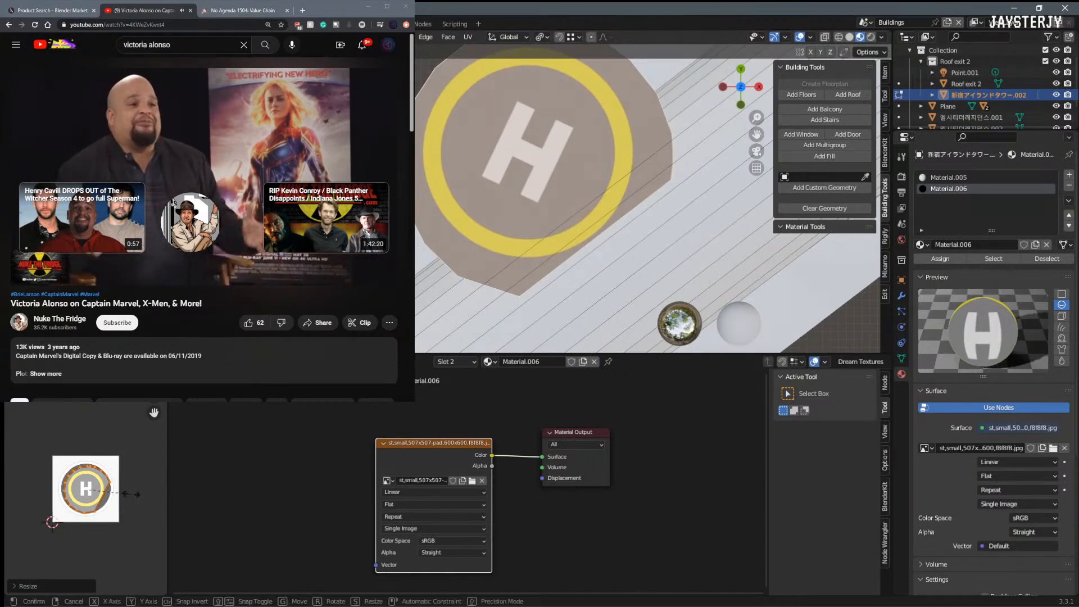
key("g")
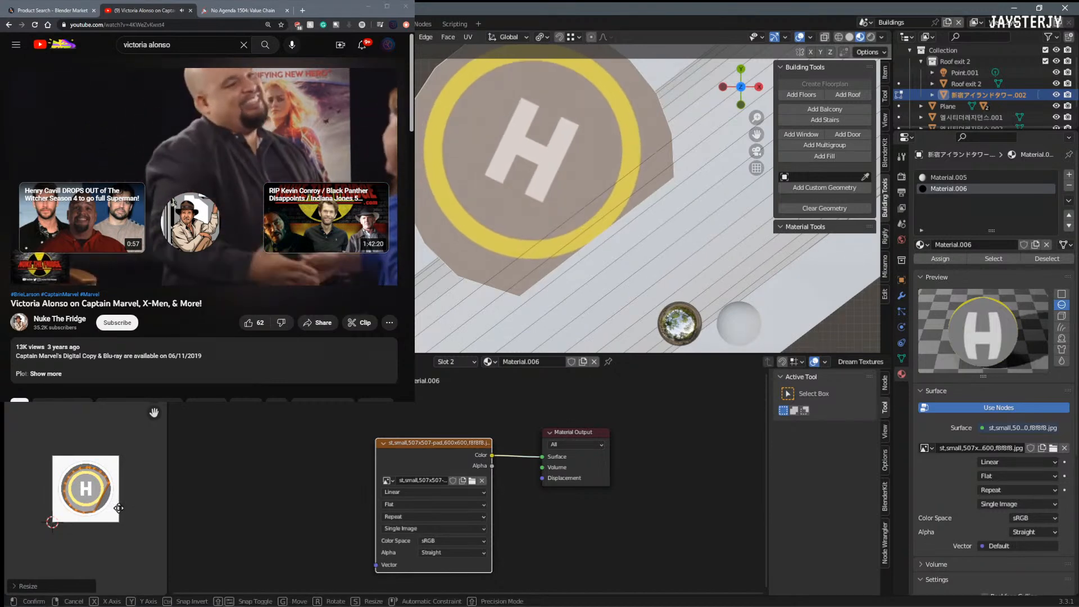
left_click(120, 512)
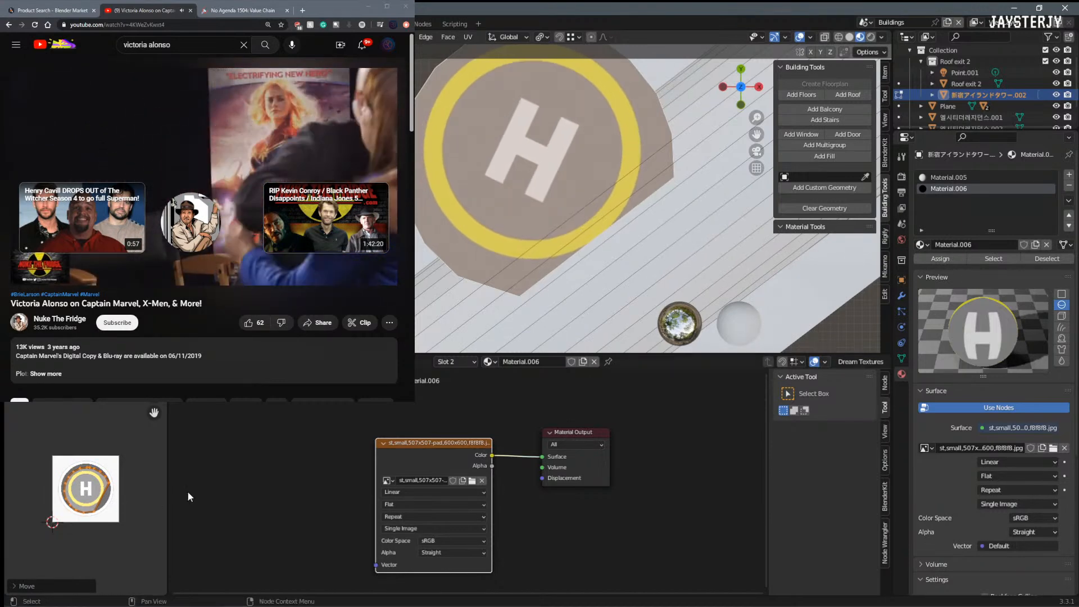
key("g")
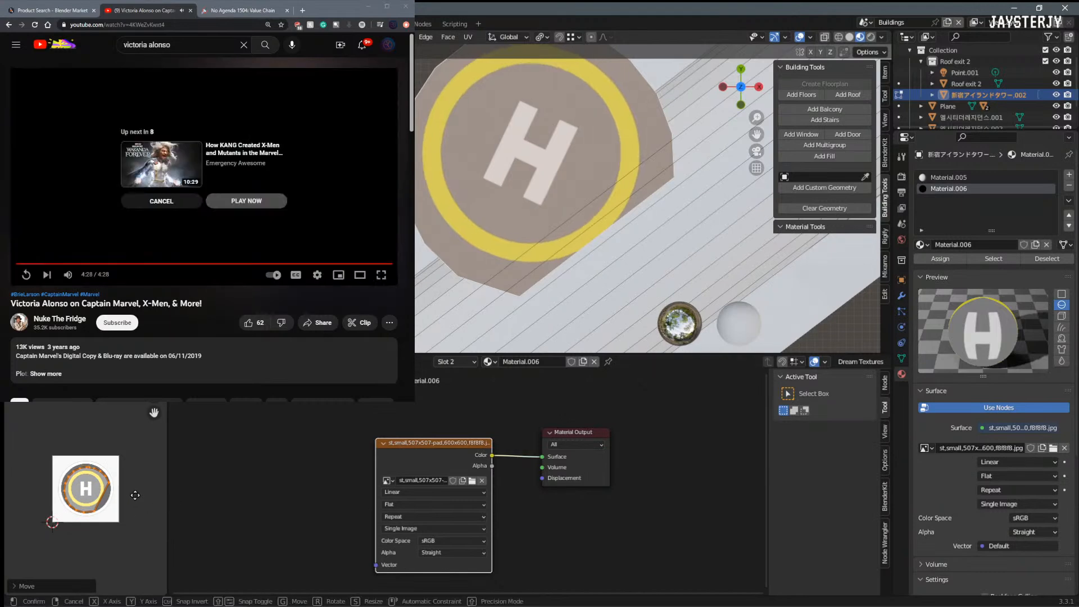
left_click(135, 494)
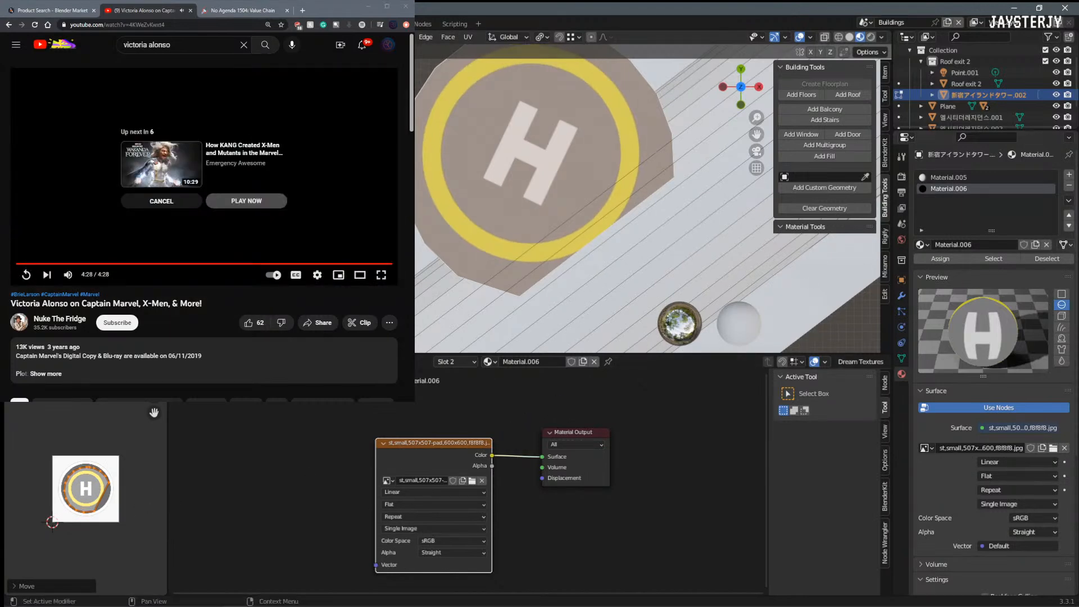
Step: Switch to YouTube, cancel autoplay of the up-next video, and read the comments under the finished interview, expanding the truncated one
left_click(161, 201)
scroll(82, 248, "down", 10)
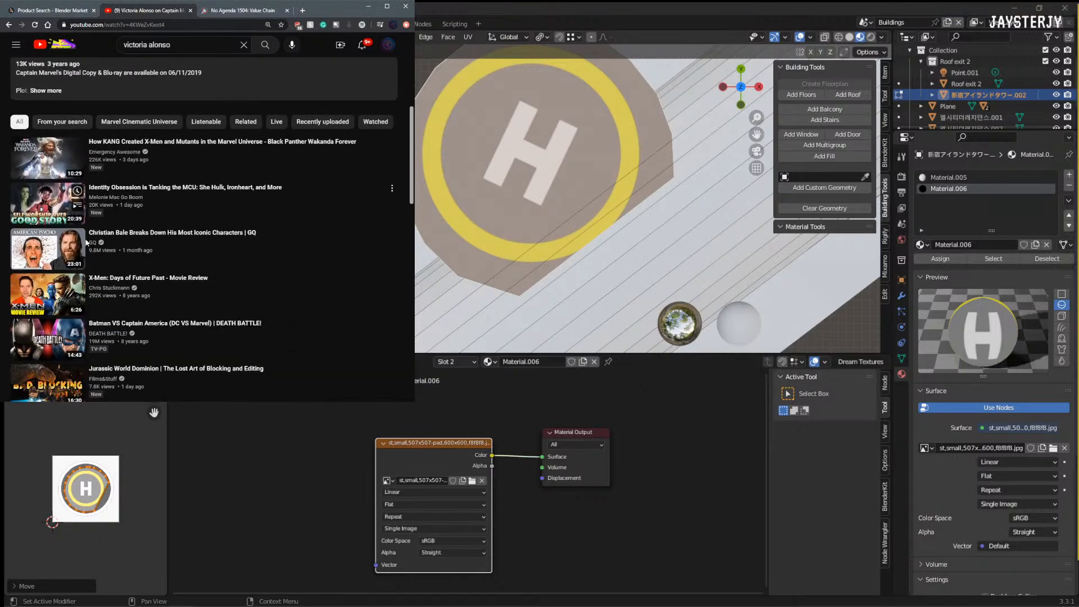
scroll(79, 230, "down", 6)
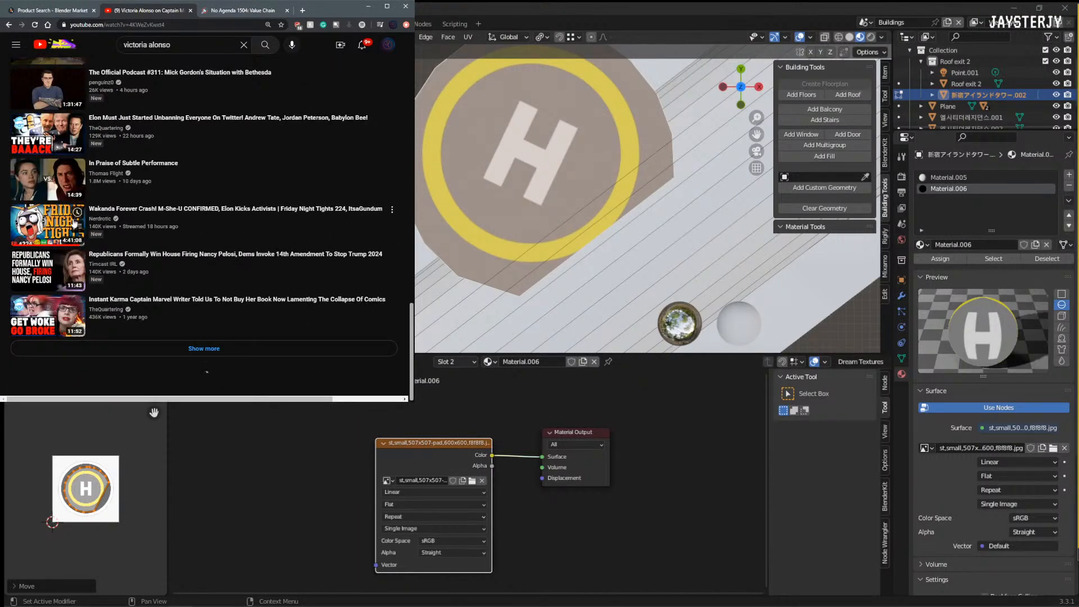
scroll(75, 224, "down", 10)
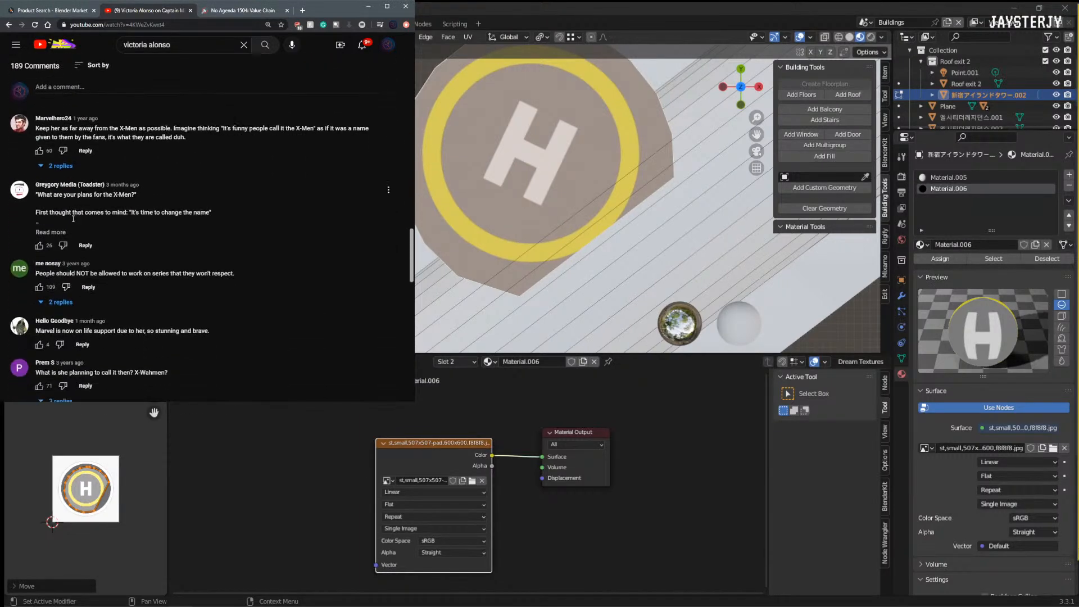
scroll(73, 222, "down", 3)
scroll(73, 222, "up", 1)
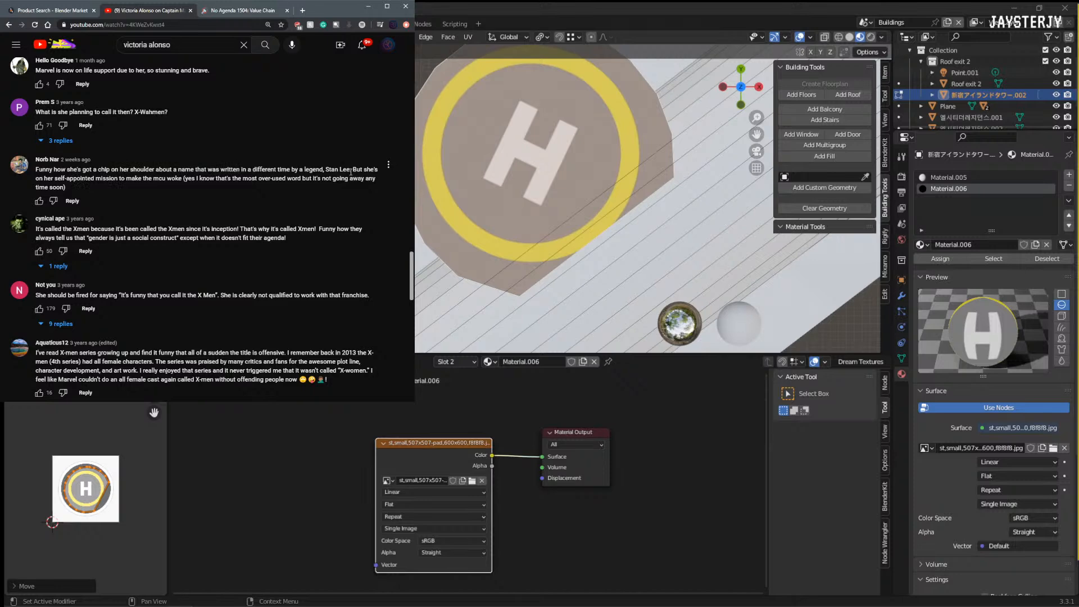
scroll(7, 234, "up", 2)
scroll(105, 224, "up", 3)
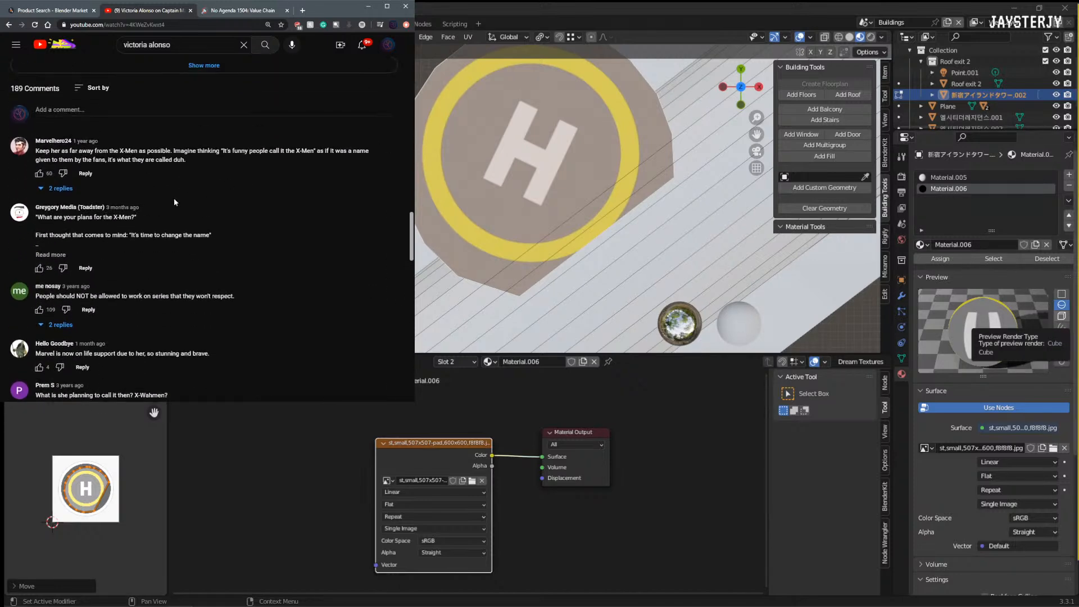
left_click(50, 254)
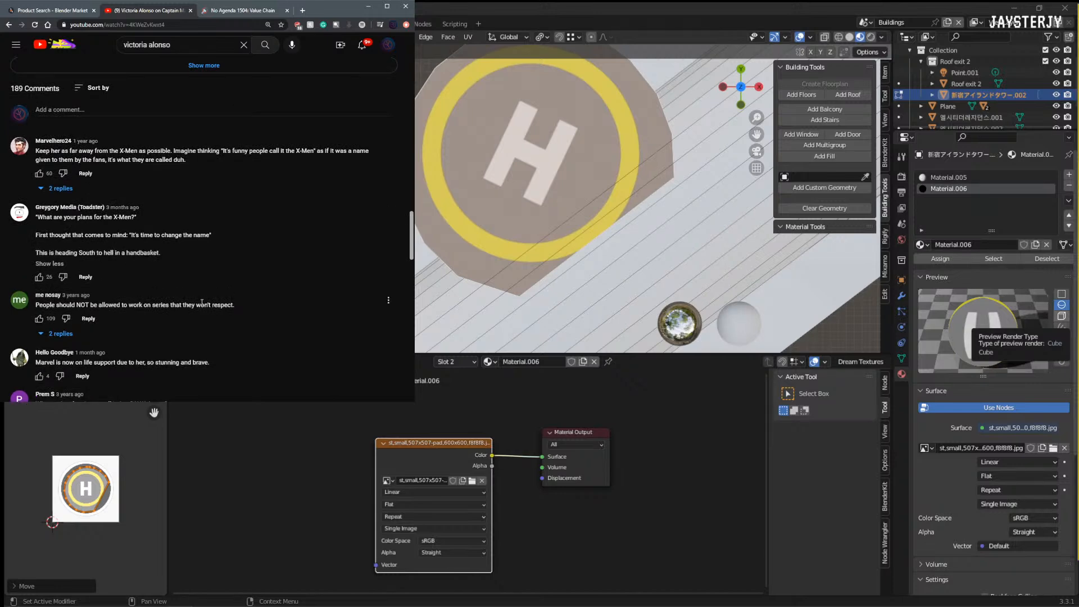
scroll(202, 292, "down", 1)
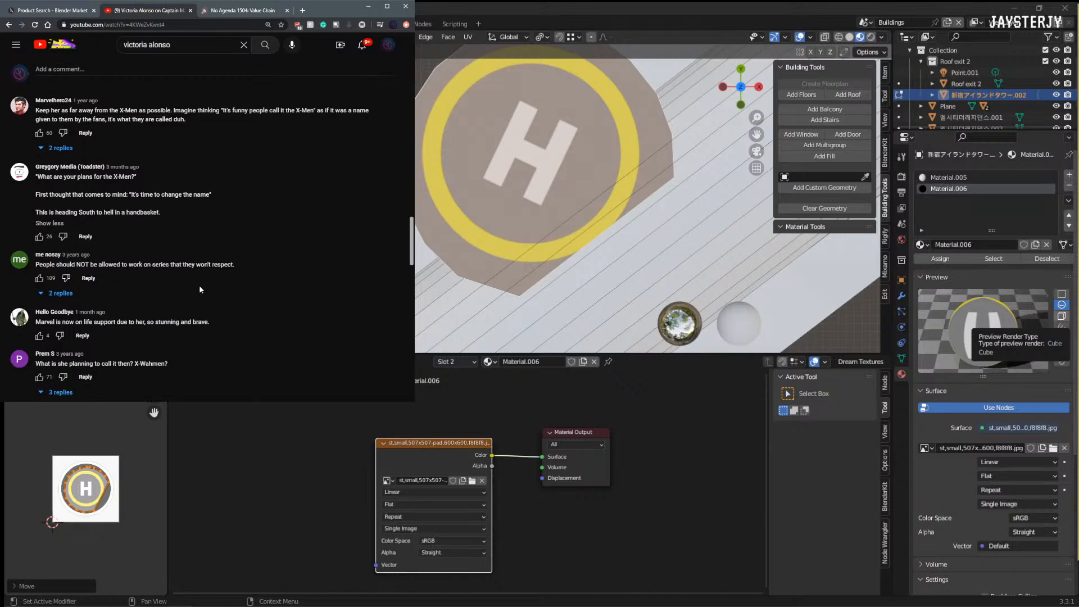
scroll(200, 290, "down", 1)
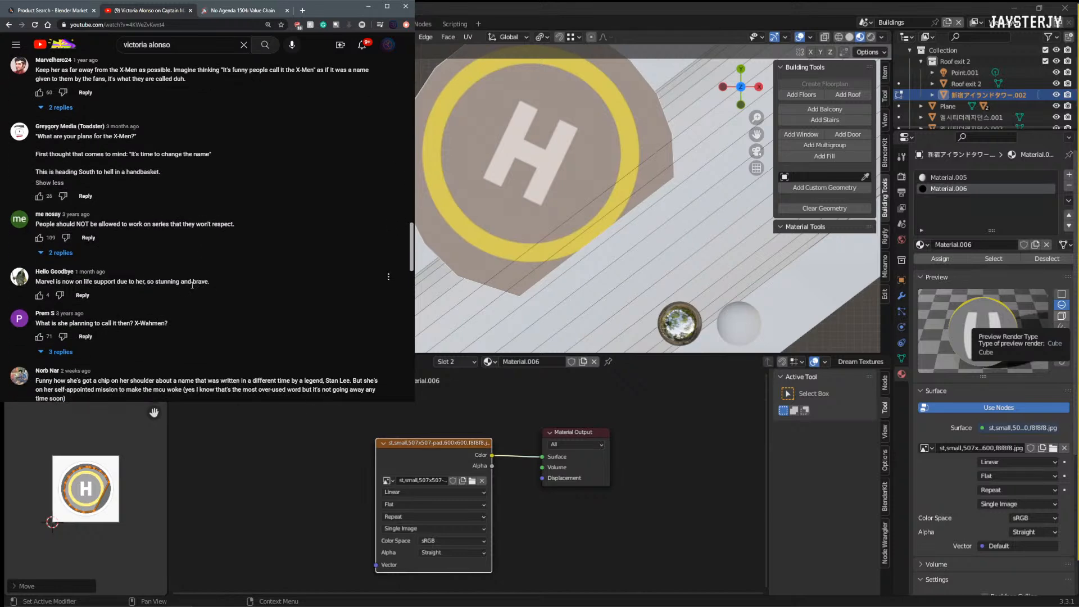
scroll(175, 290, "down", 2)
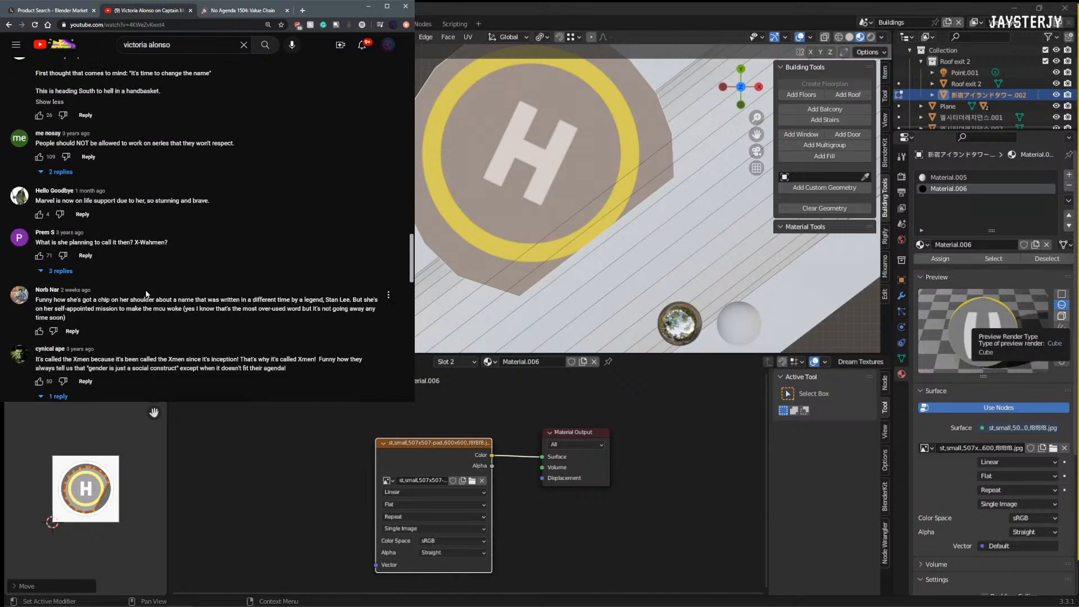
scroll(134, 290, "down", 3)
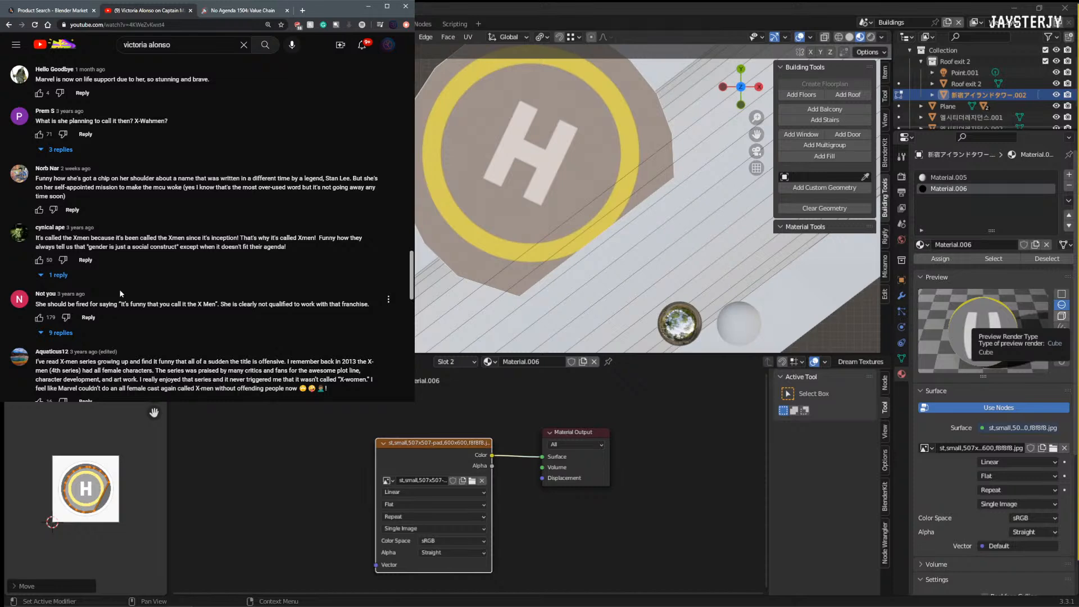
scroll(120, 293, "down", 3)
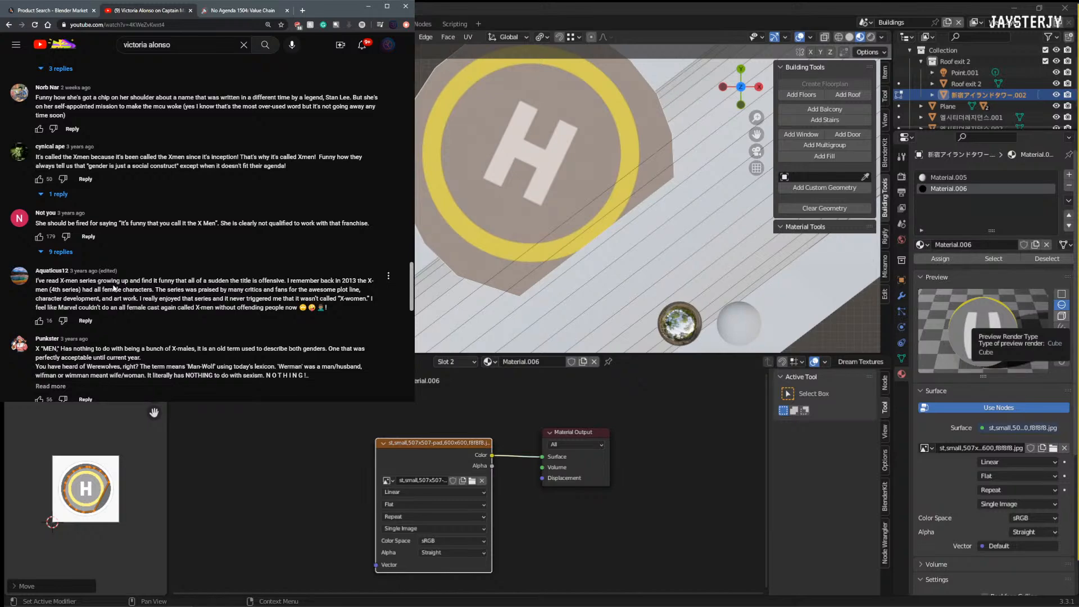
scroll(213, 229, "up", 20)
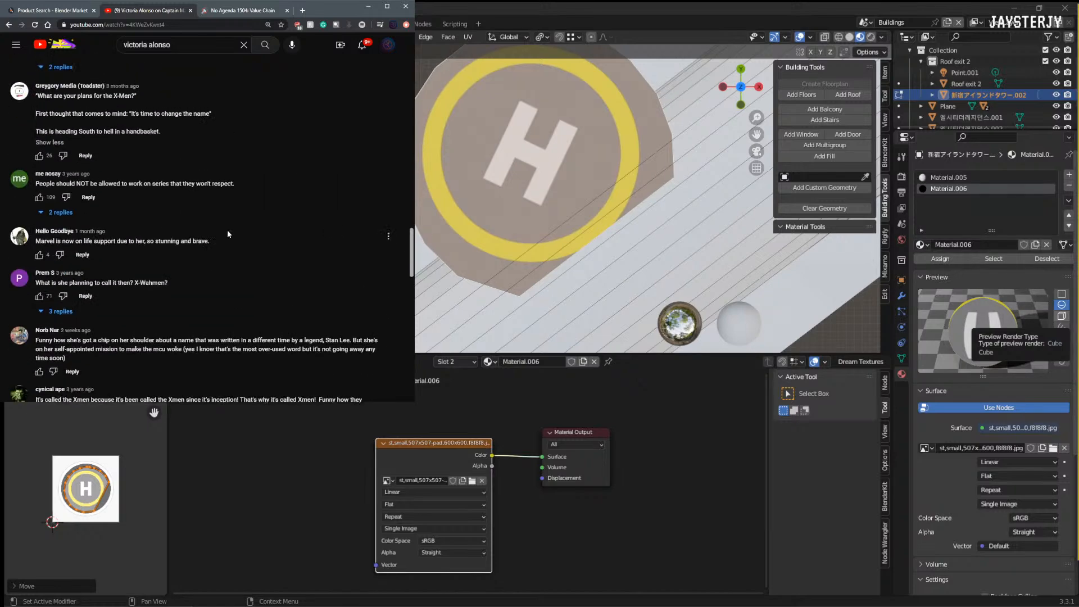
scroll(214, 229, "up", 15)
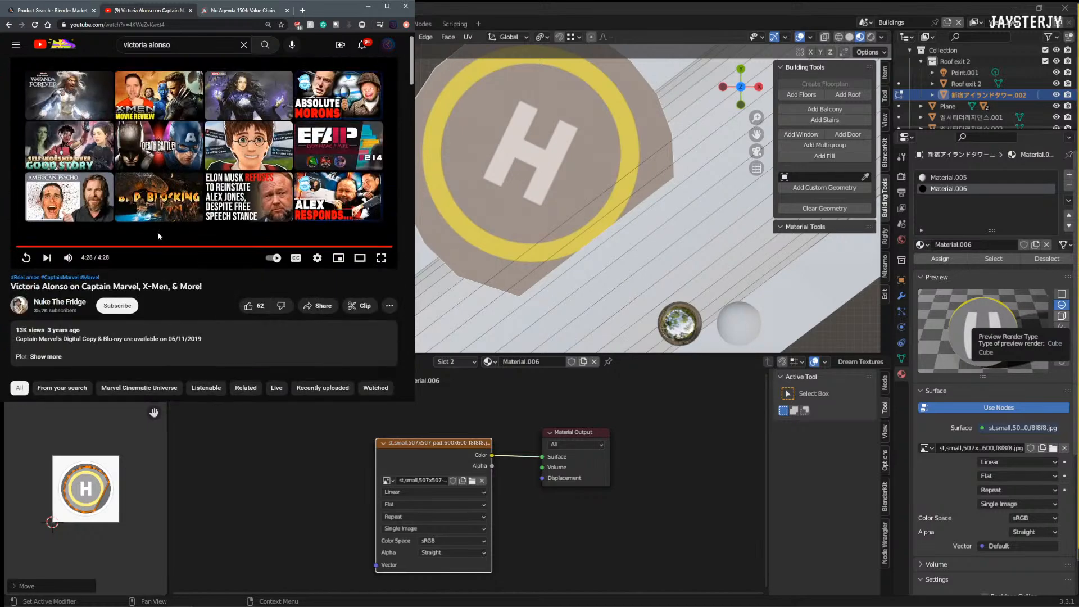
Step: Return to the YouTube search results and open the 35th Hispanic Heritage Awards video about the 2022 Vision Award
left_click(9, 24)
scroll(135, 159, "down", 1)
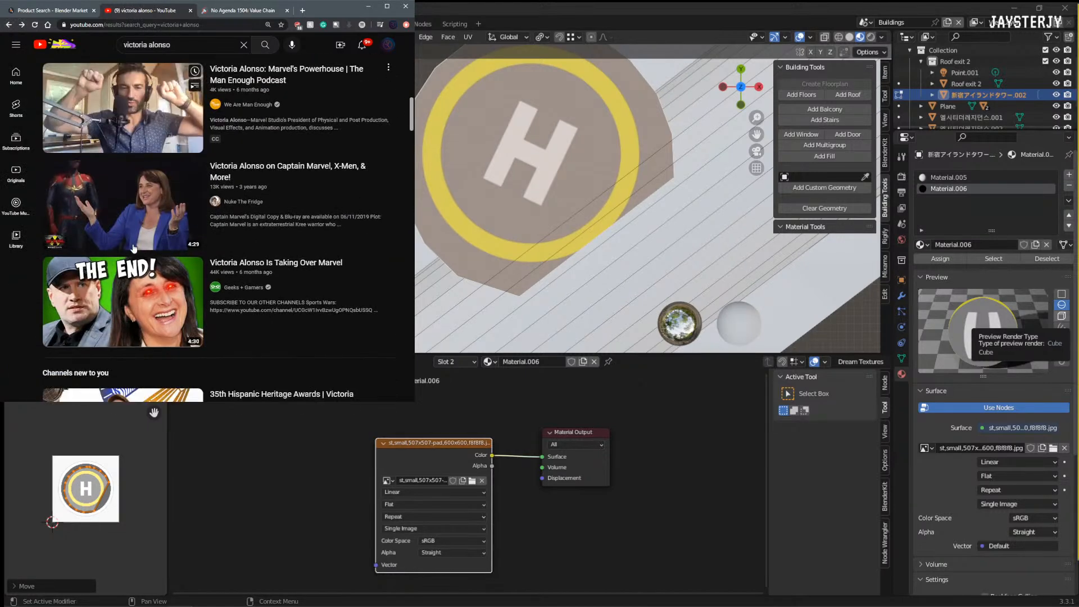
scroll(95, 209, "down", 2)
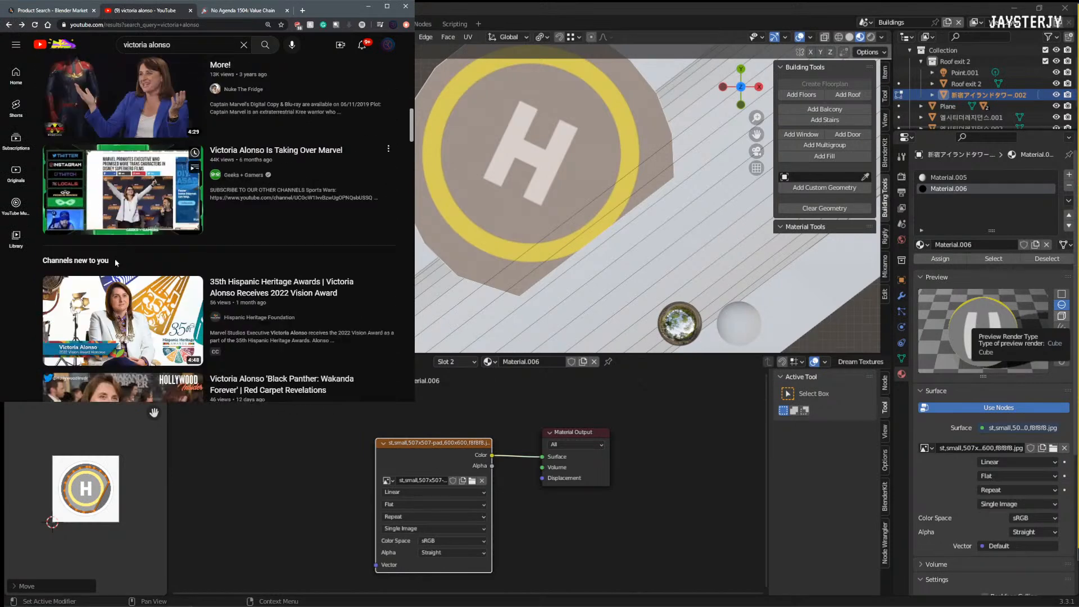
scroll(101, 201, "up", 3)
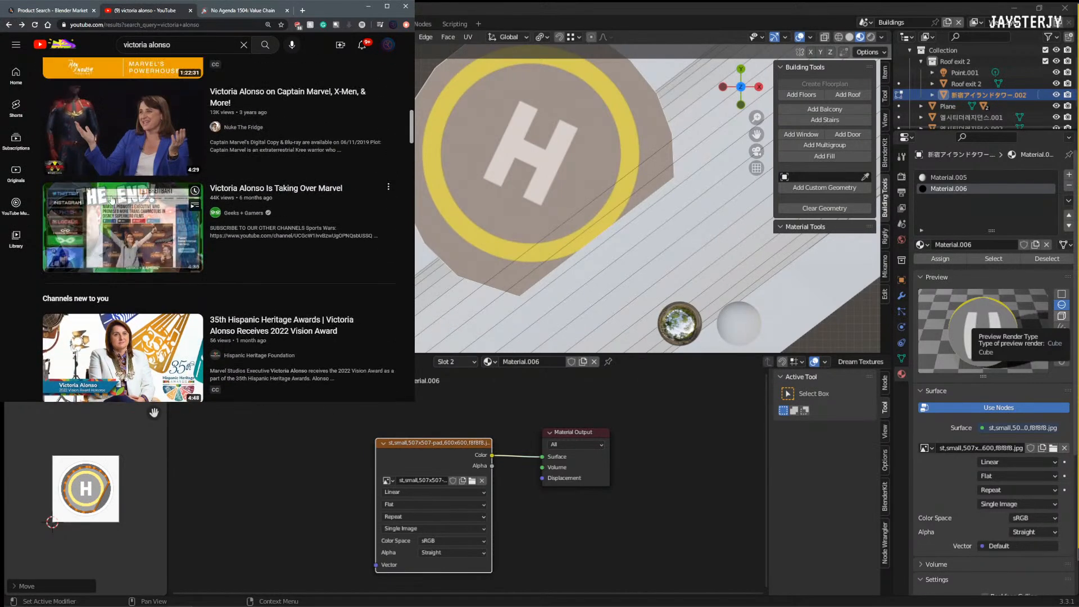
scroll(110, 189, "down", 5)
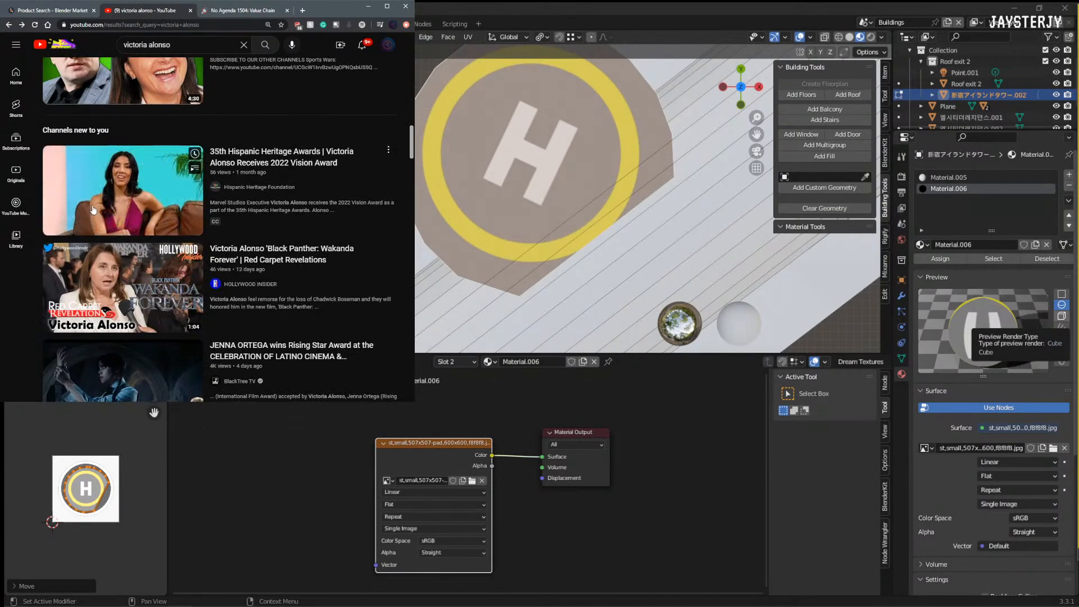
scroll(110, 190, "down", 1)
left_click(110, 142)
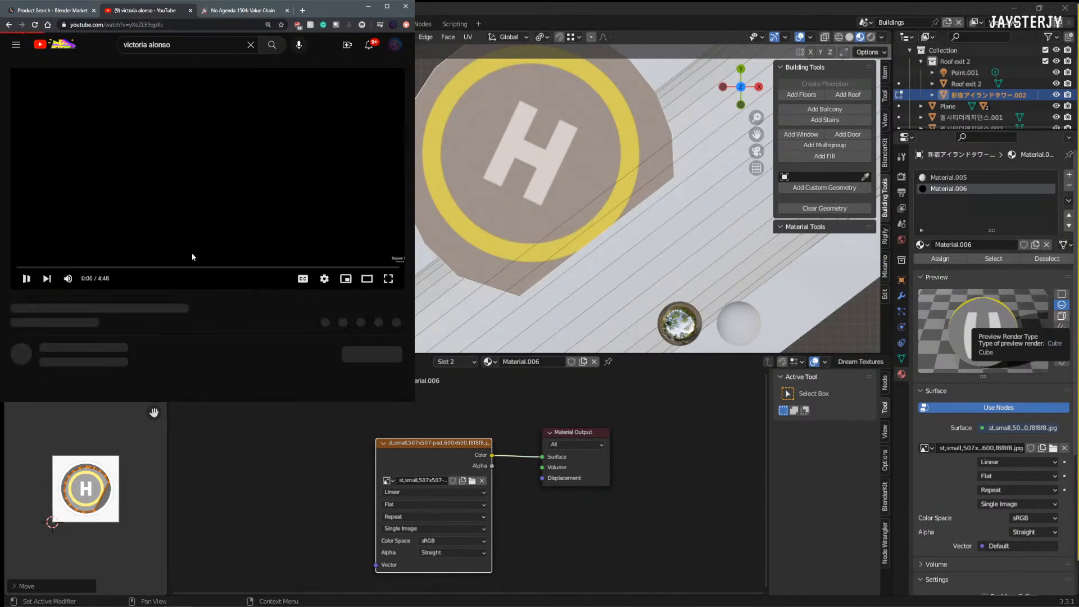
Step: Watch the opening minute of the Vision Award video, pausing and resuming playback along the way
mouse_move(92, 279)
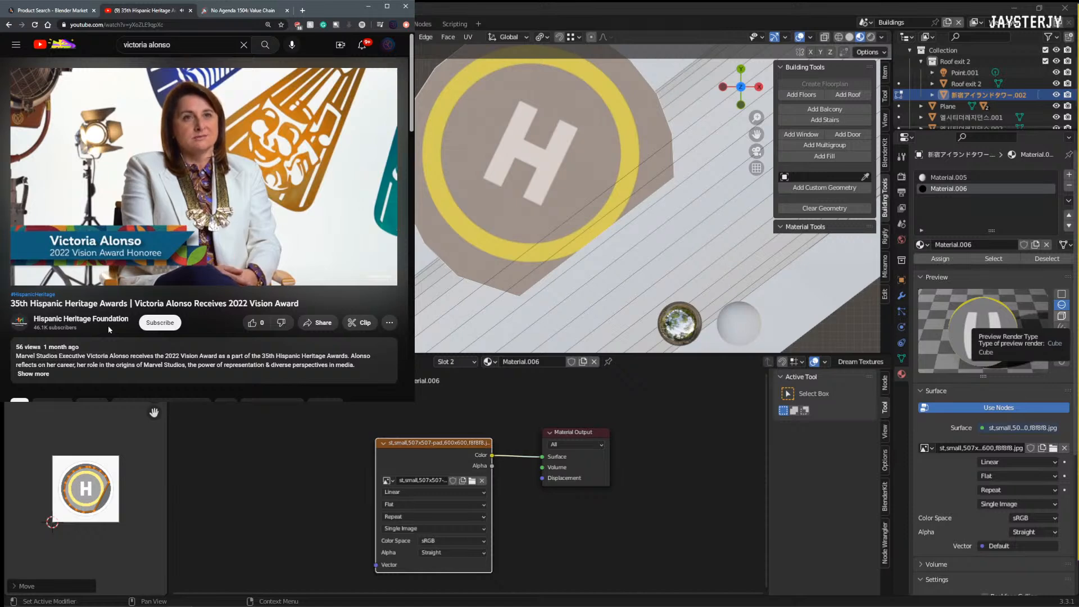
key("space")
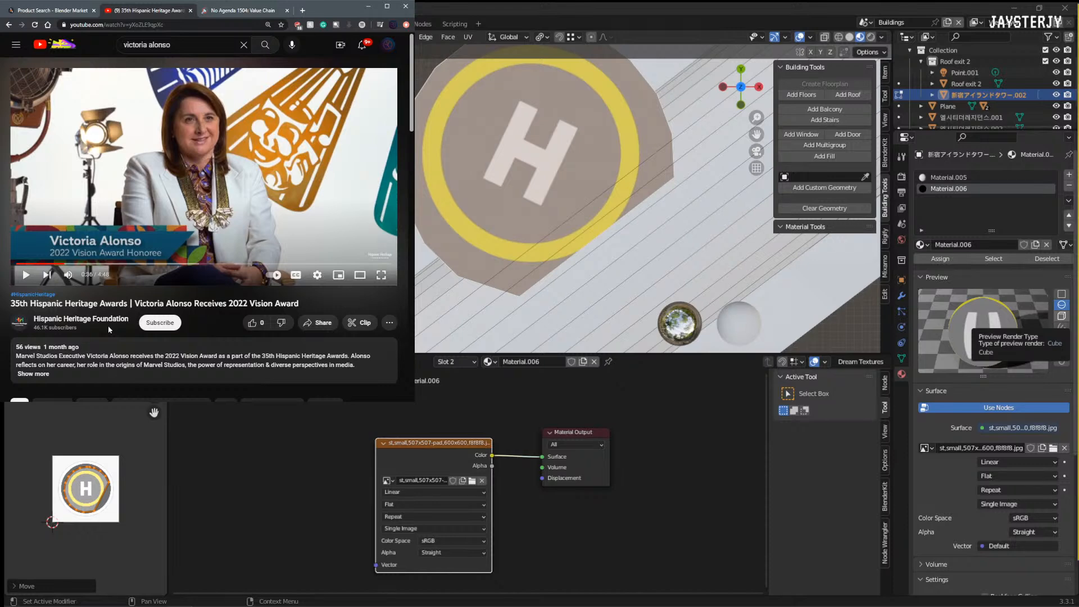
key("space")
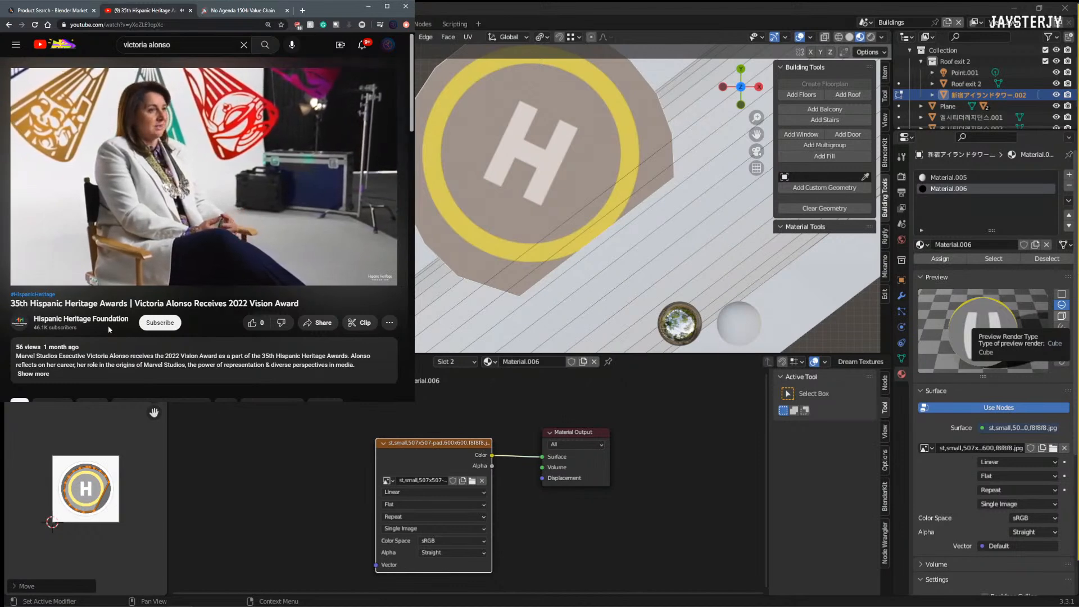
key("space")
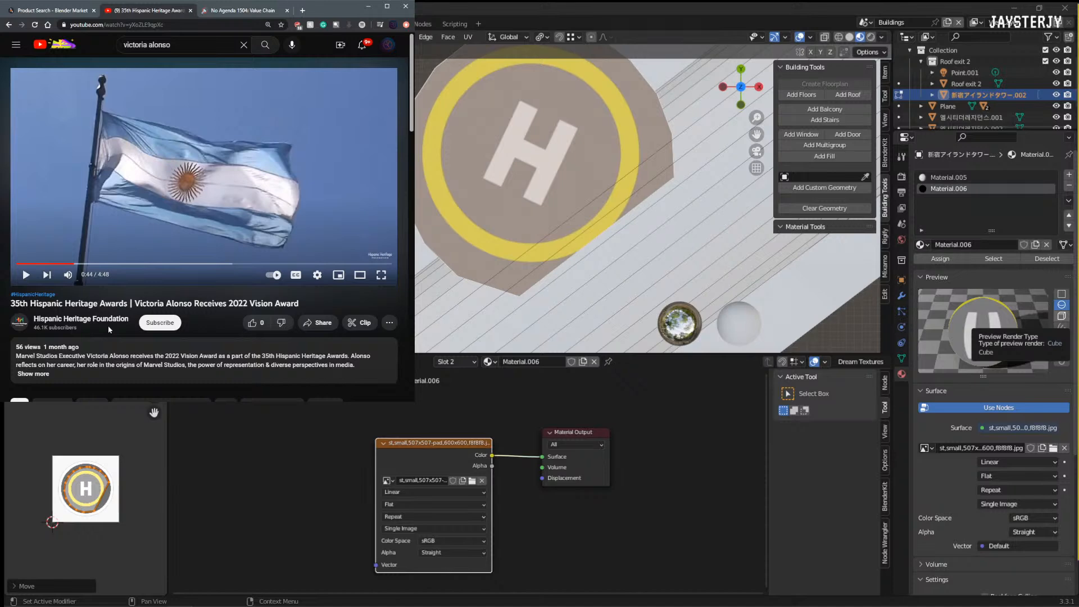
key("space")
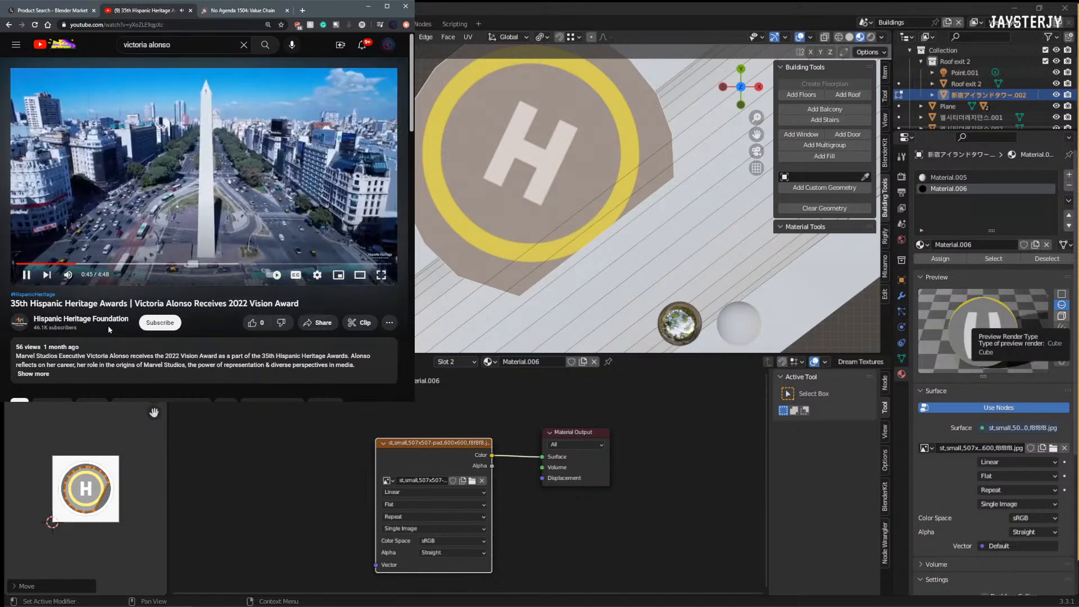
key("space")
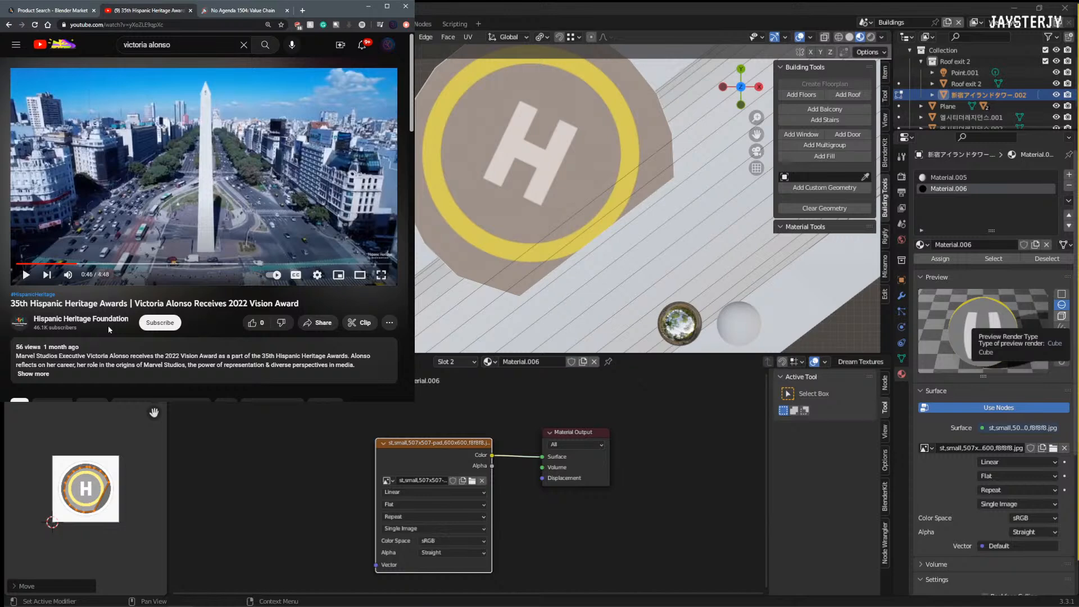
key("space")
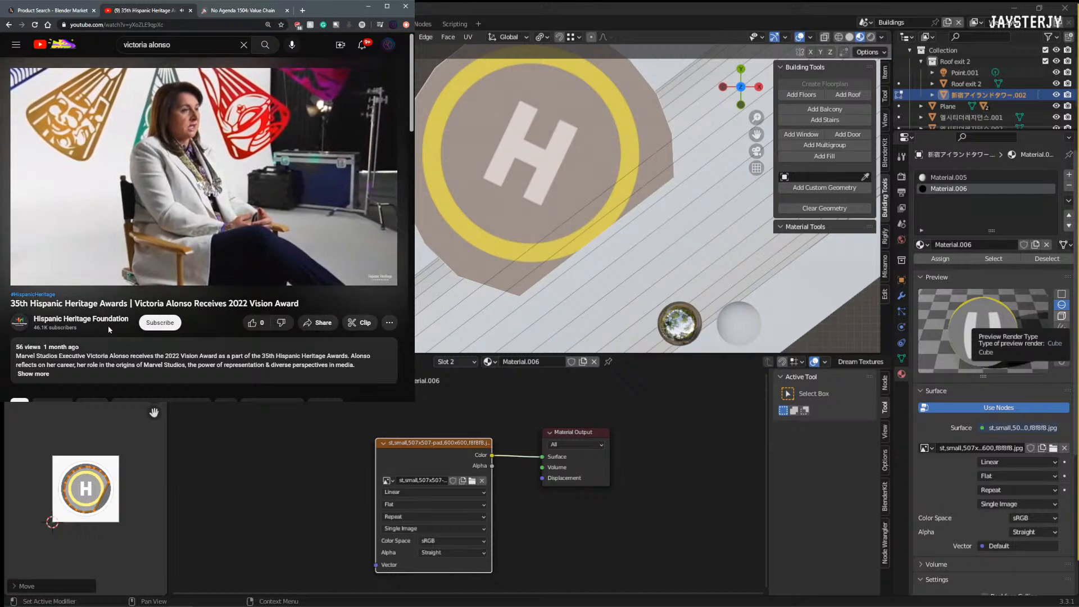
Step: Pause the Vision Award video and search the web in a new tab for "military dictatorship argentina"
mouse_move(170, 257)
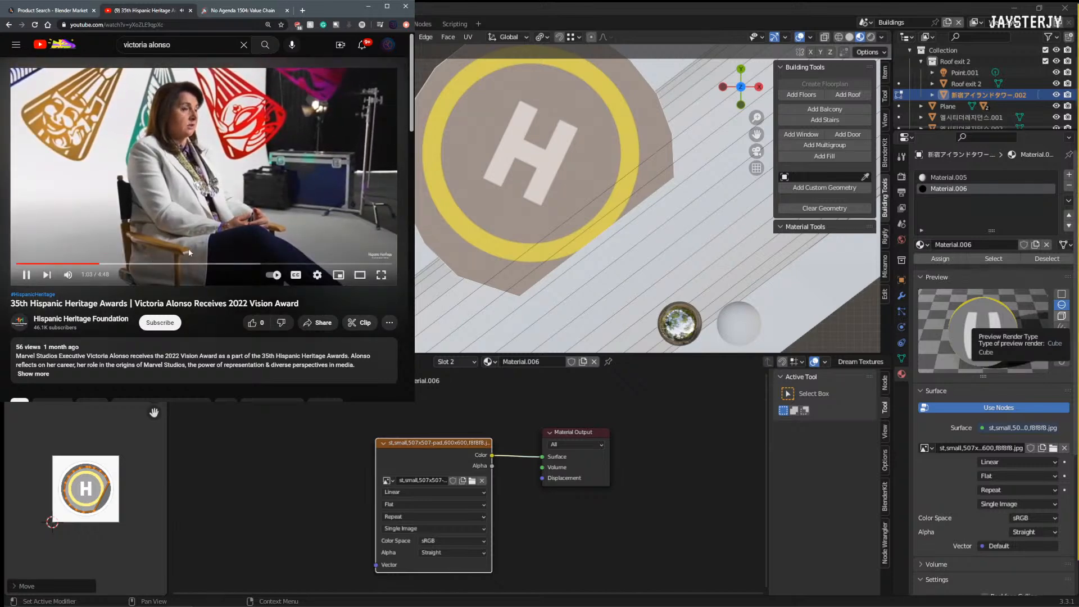
left_click(264, 211)
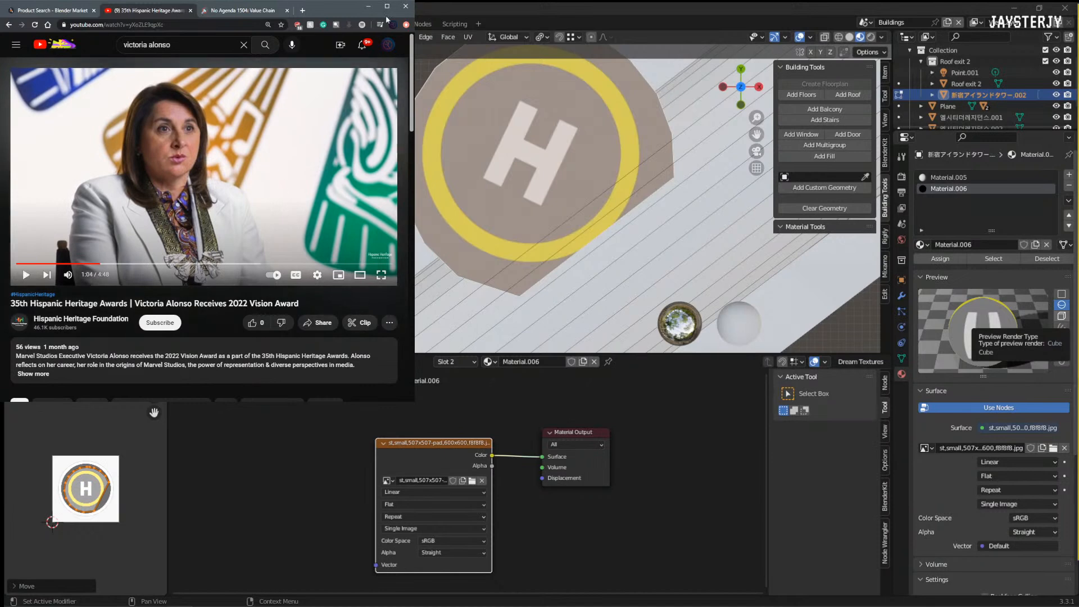
left_click(302, 11)
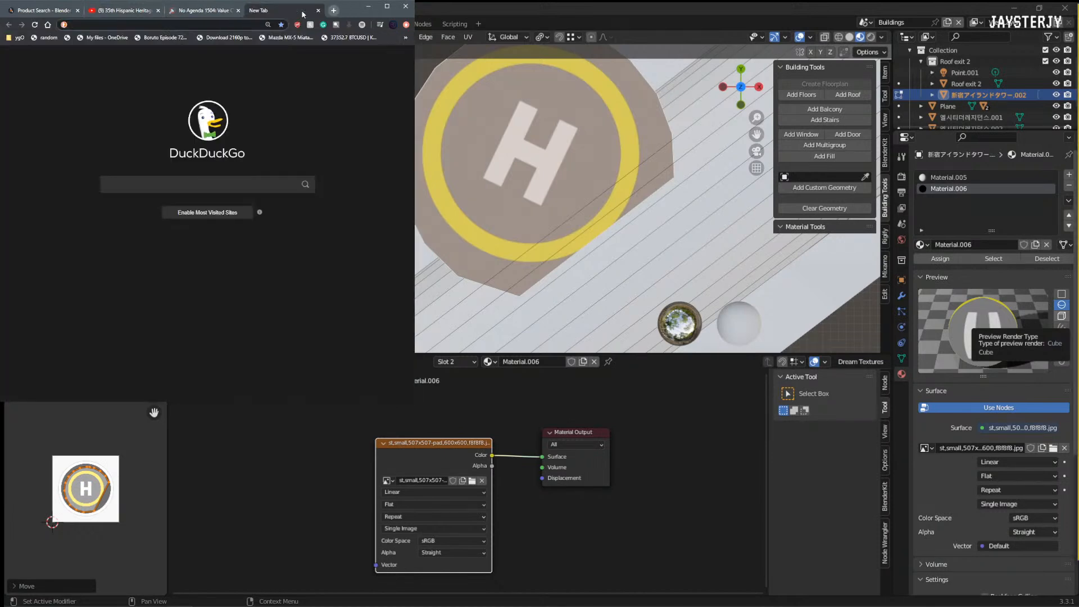
type("MILITARY ")
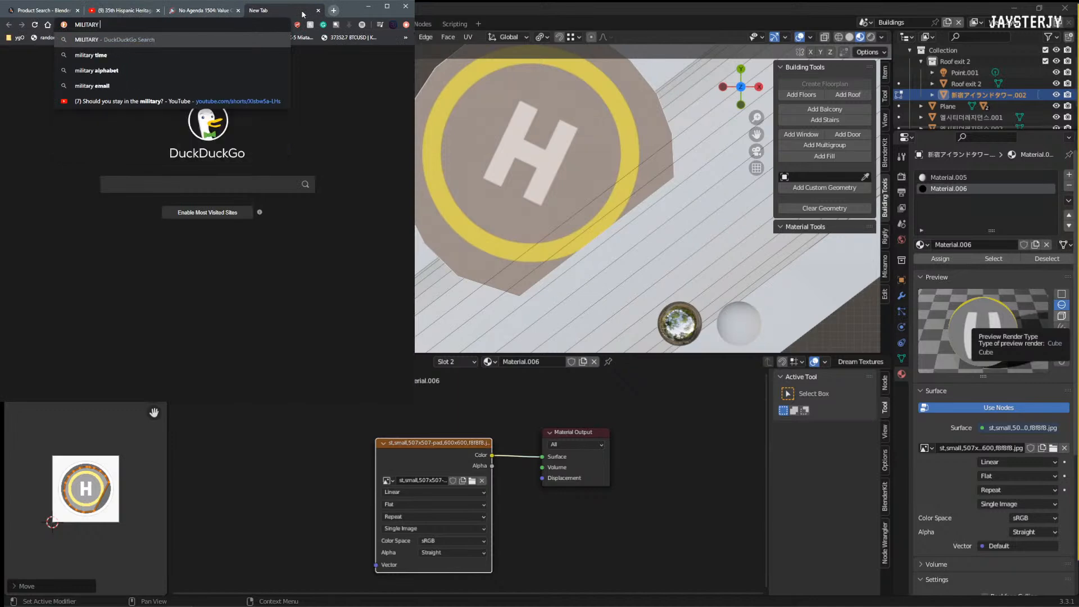
type("DICTAR")
key("BackSpace")
type("TORSHIP AGENTI")
key("Down")
key("Return")
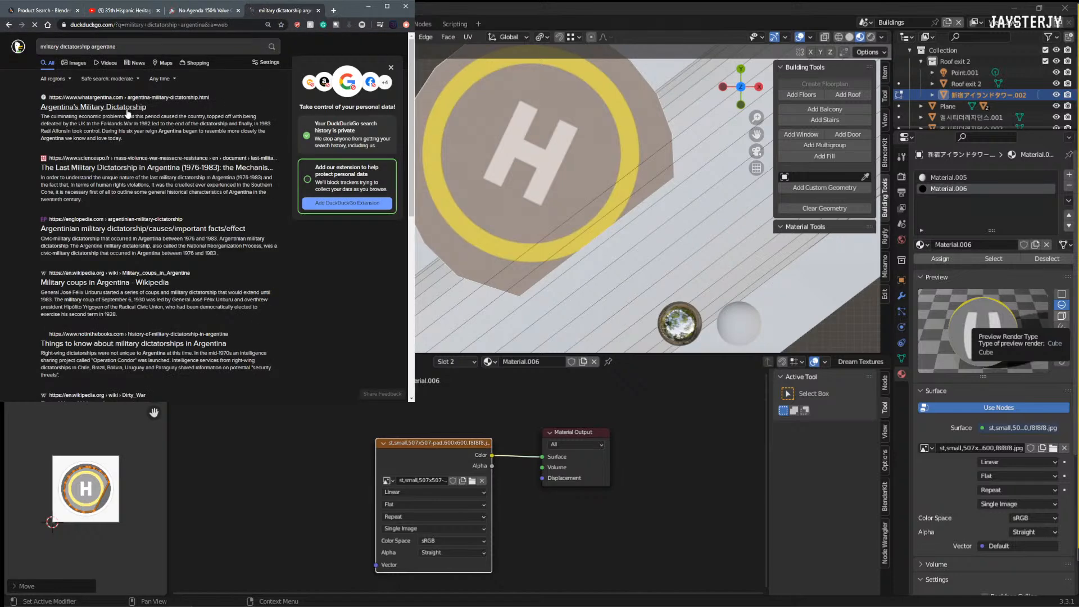
Step: Open the Sciences Po article on Argentina's last military dictatorship (1976-1983), allow all cookies, and read its Context section
left_click(134, 191)
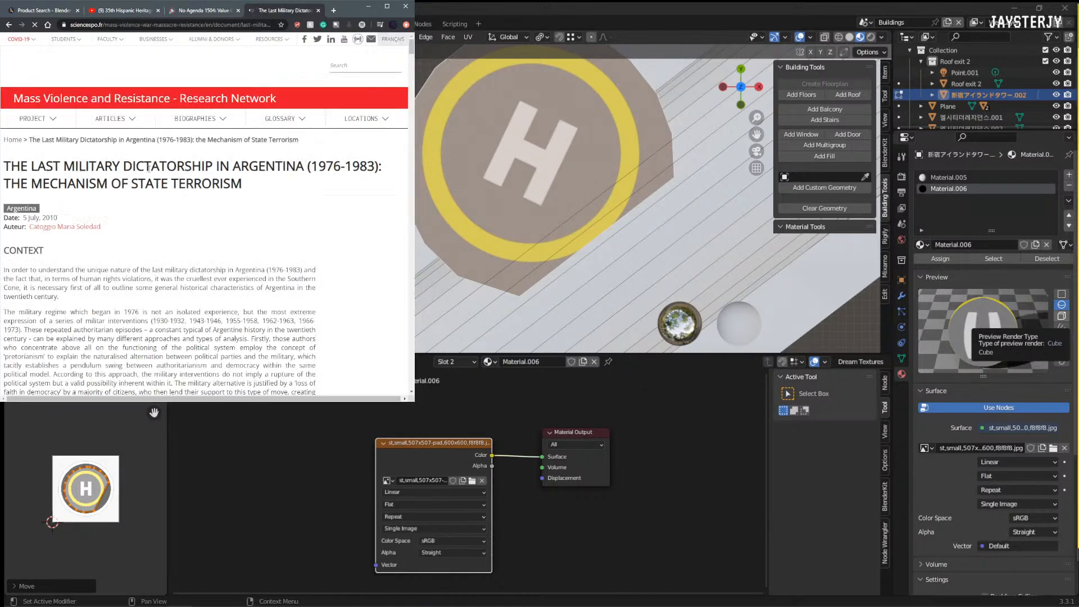
scroll(147, 172, "down", 3)
scroll(147, 177, "down", 1)
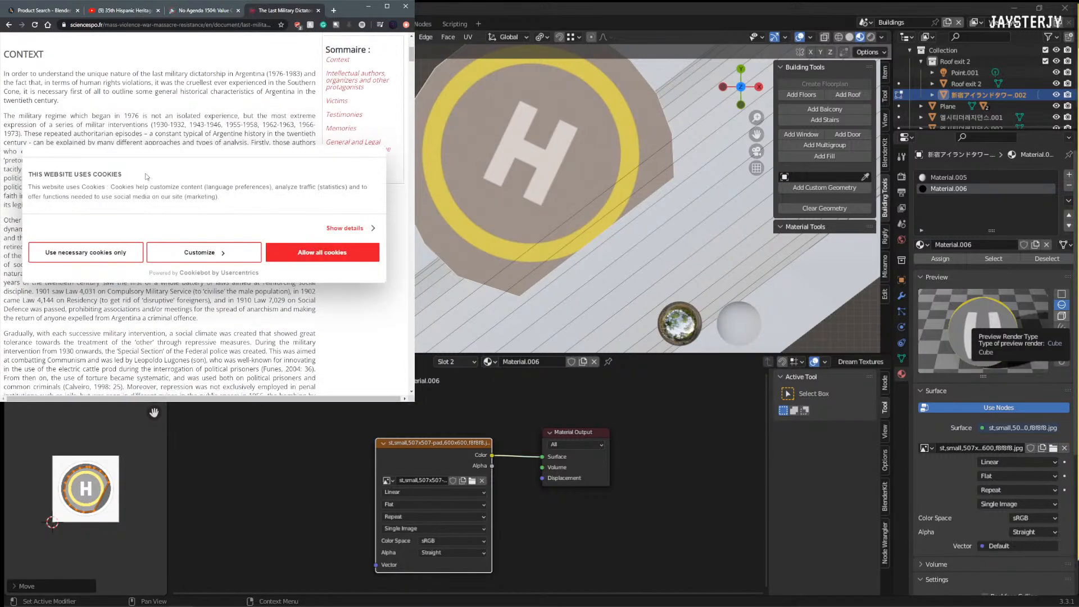
scroll(147, 176, "down", 2)
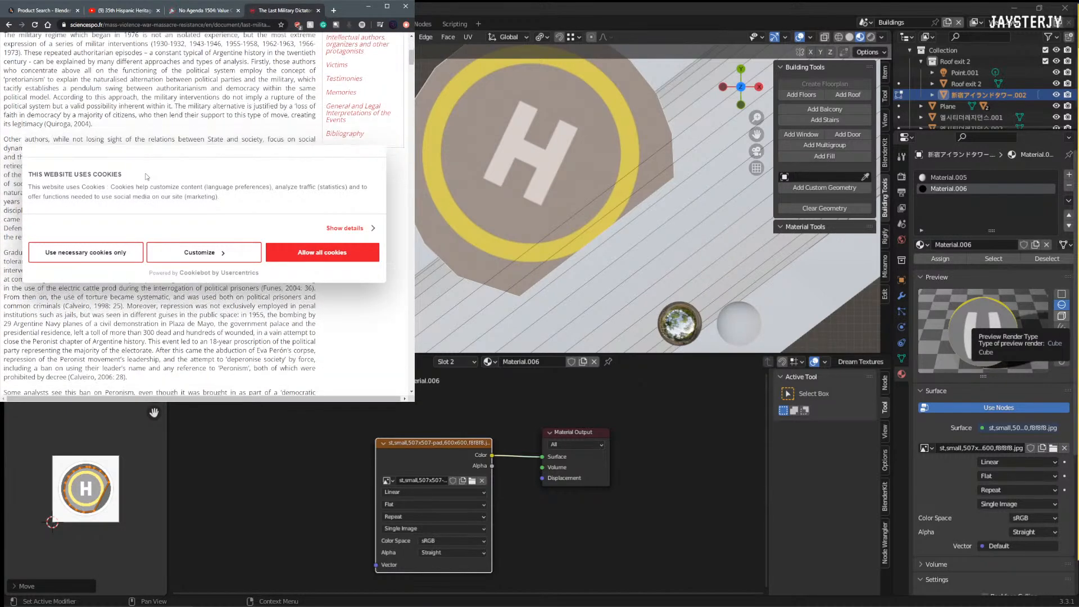
left_click(303, 253)
scroll(121, 205, "up", 4)
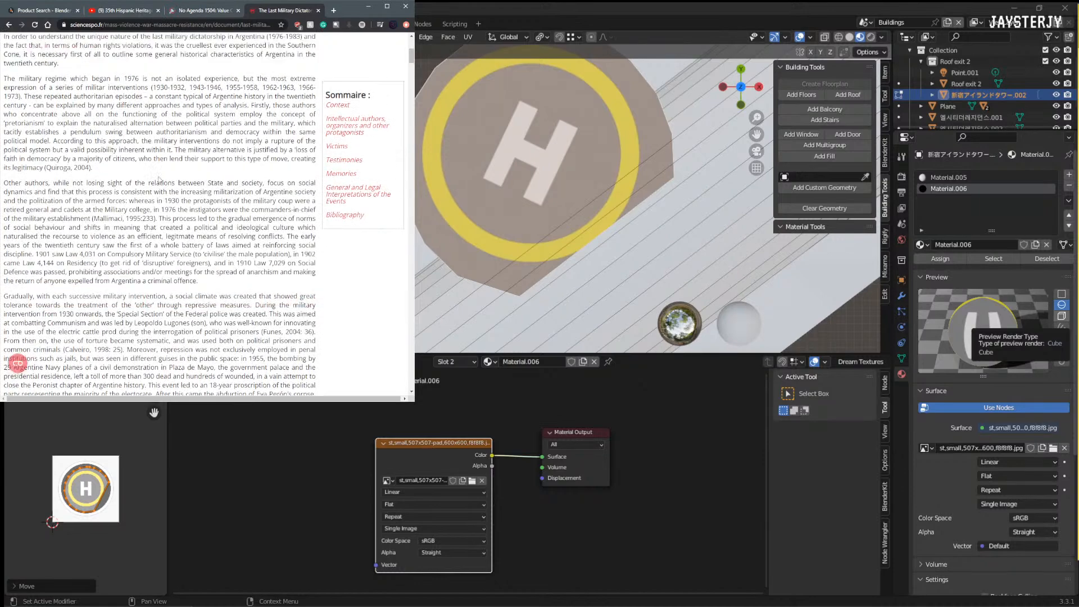
scroll(121, 206, "down", 1)
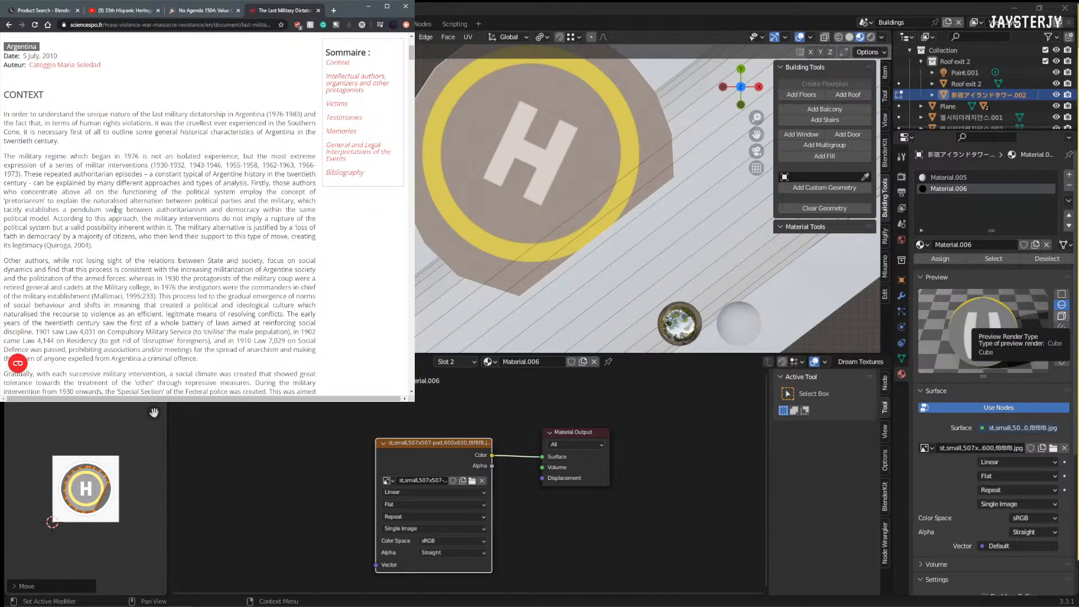
scroll(115, 209, "down", 1)
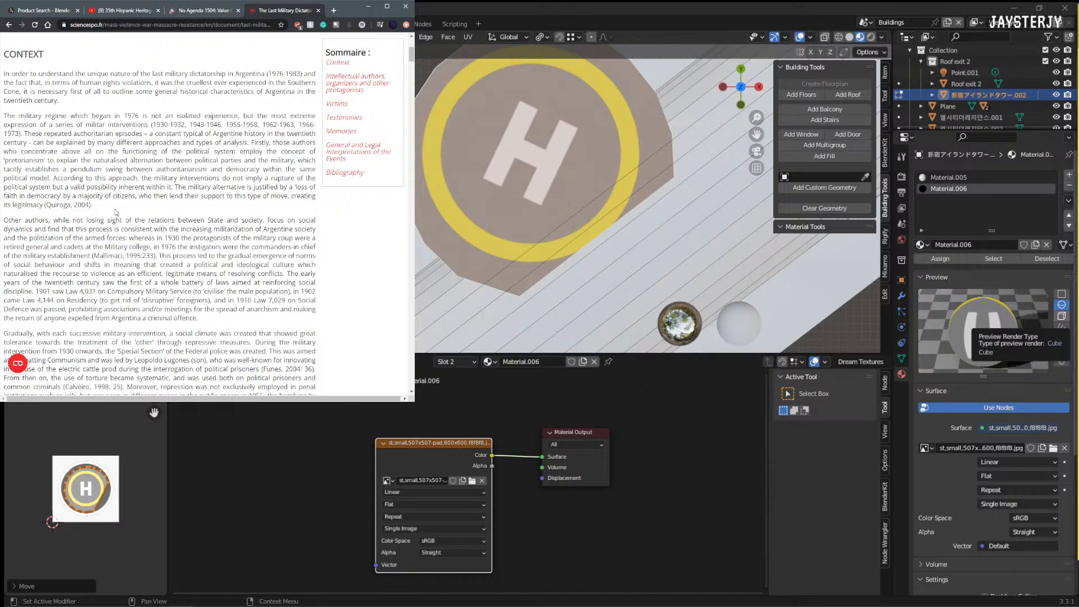
scroll(116, 212, "down", 5)
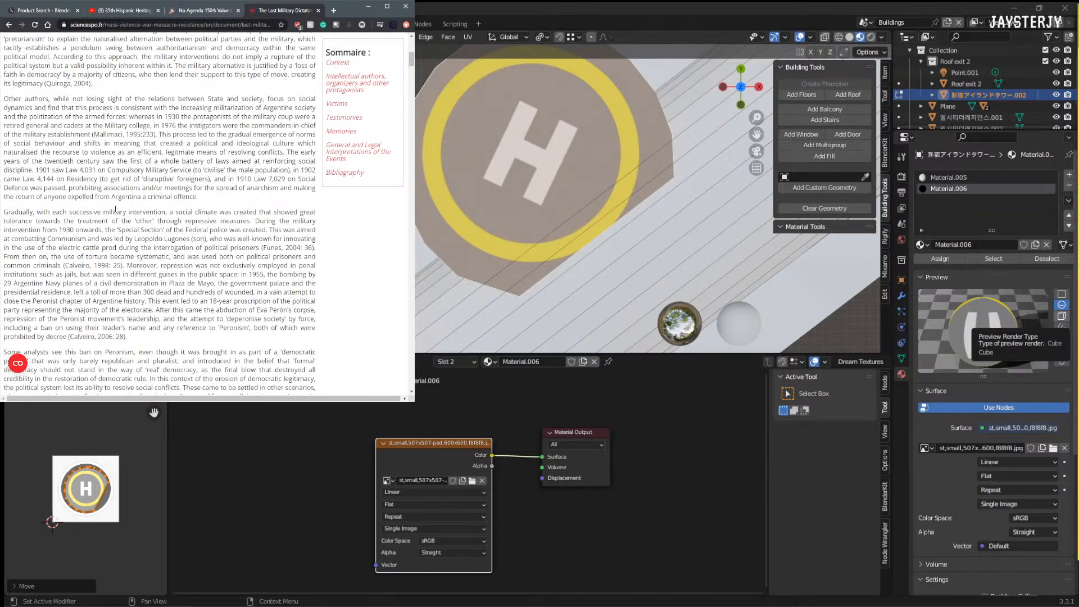
Step: Find "NAZI" within the article and read the passage around the second match
key("ctrl+f")
type("NAZI")
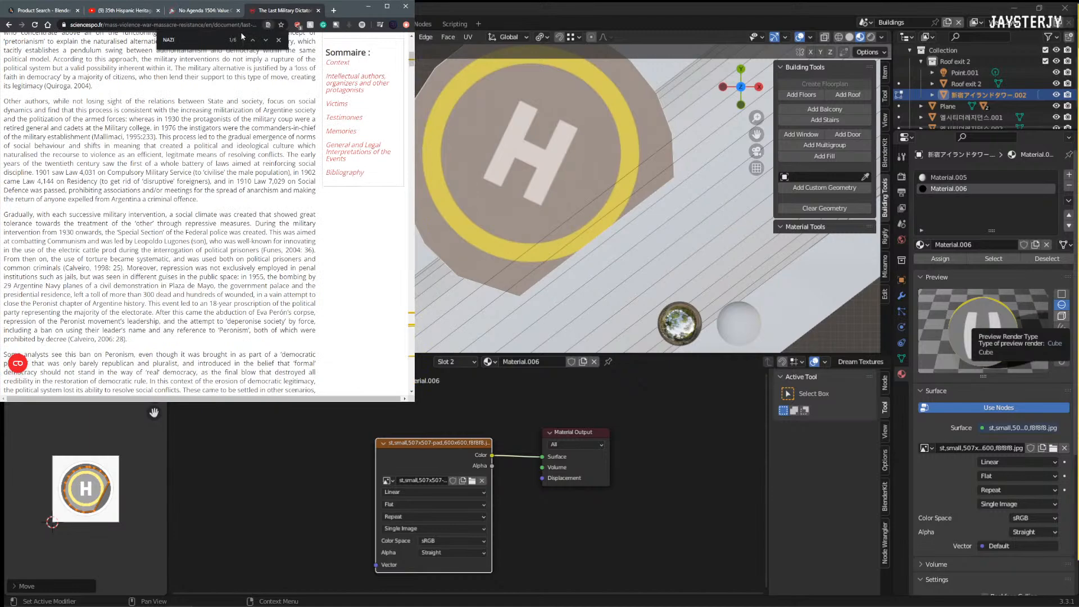
left_click(265, 40)
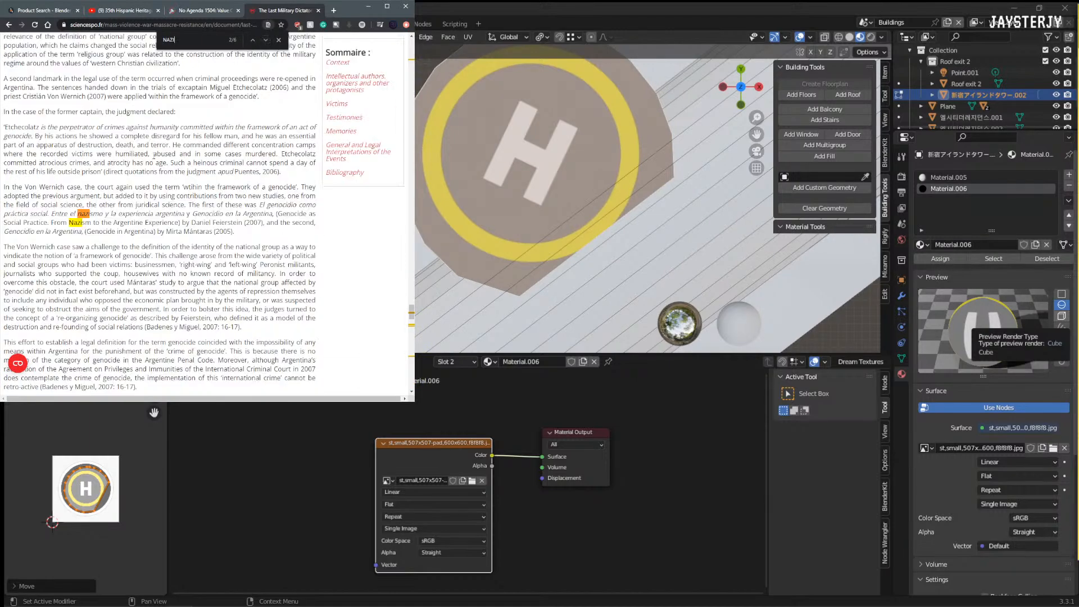
scroll(150, 159, "up", 1)
scroll(148, 163, "down", 1)
scroll(202, 252, "down", 1)
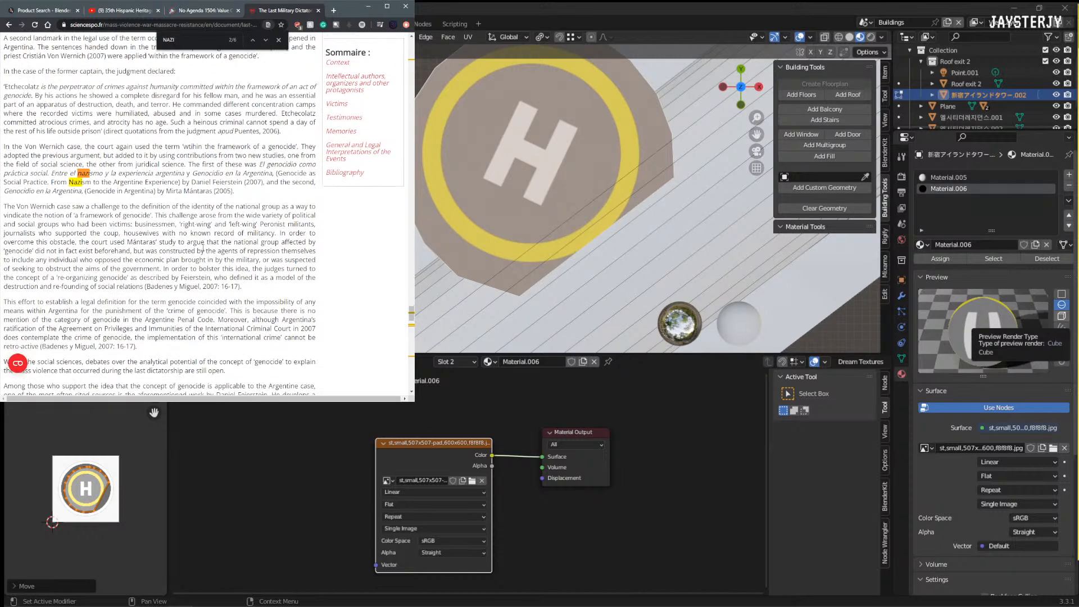
Step: Search the web for the article's phrase "Nazism to the Argentine Experience" and open Culture Trip's "A Brief History of Nazi Migration to Argentina"
left_click_drag(67, 183, 179, 190)
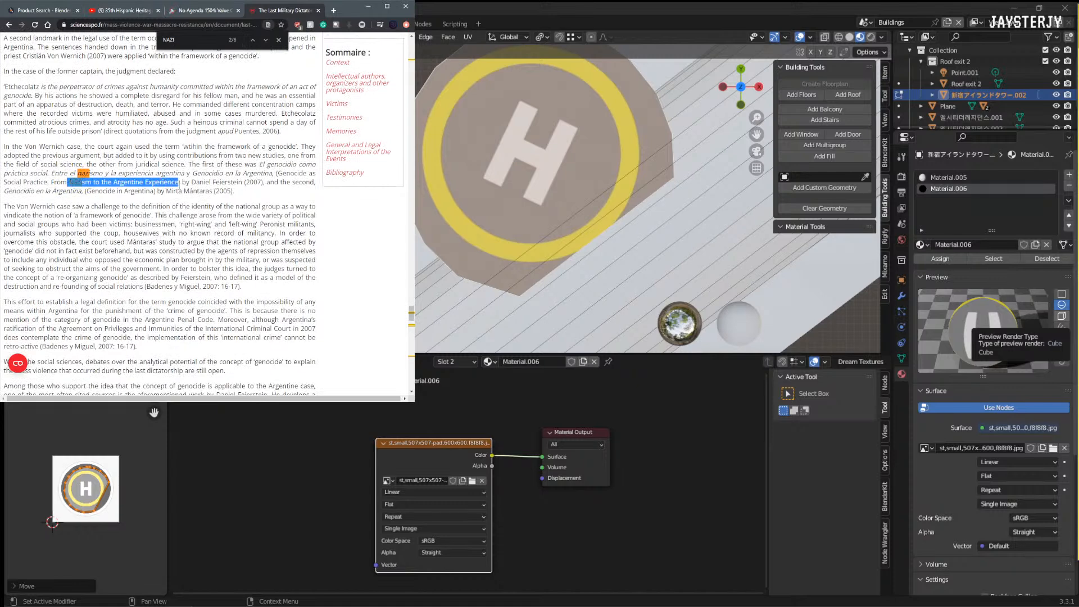
left_click(206, 204)
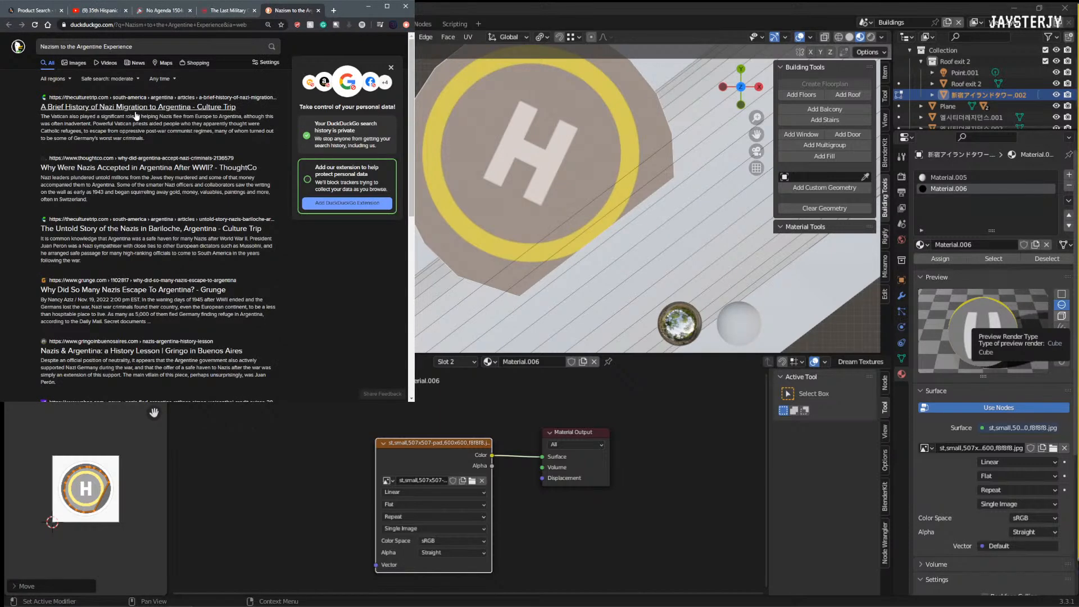
left_click(135, 112)
Step: Skim the start of the Culture Trip article and dismiss its promotional popup and cookie notice
scroll(134, 132, "down", 3)
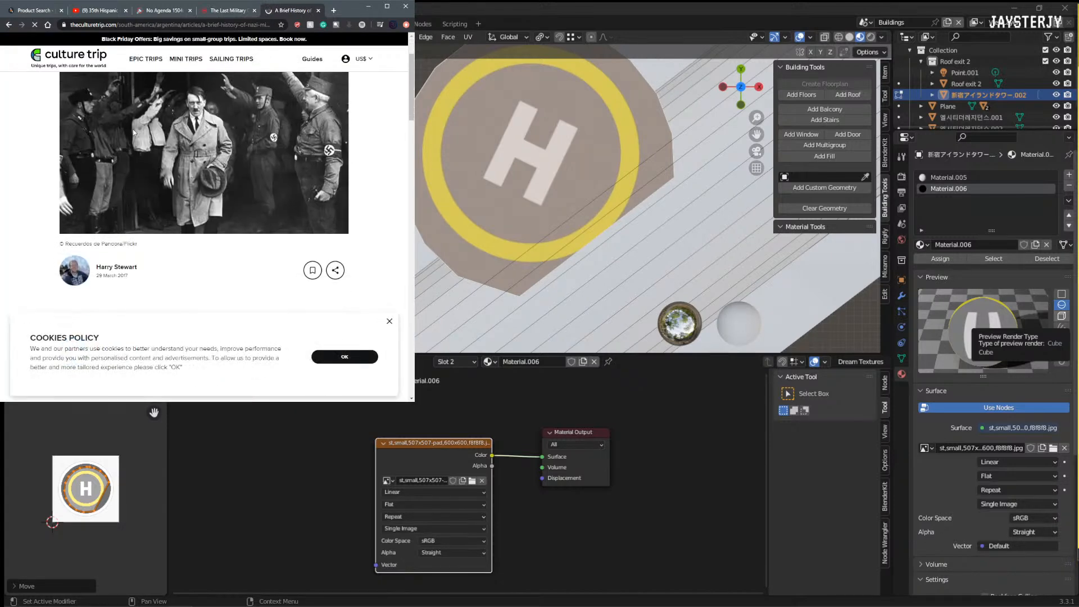
scroll(131, 131, "down", 4)
scroll(131, 135, "up", 4)
scroll(130, 135, "up", 2)
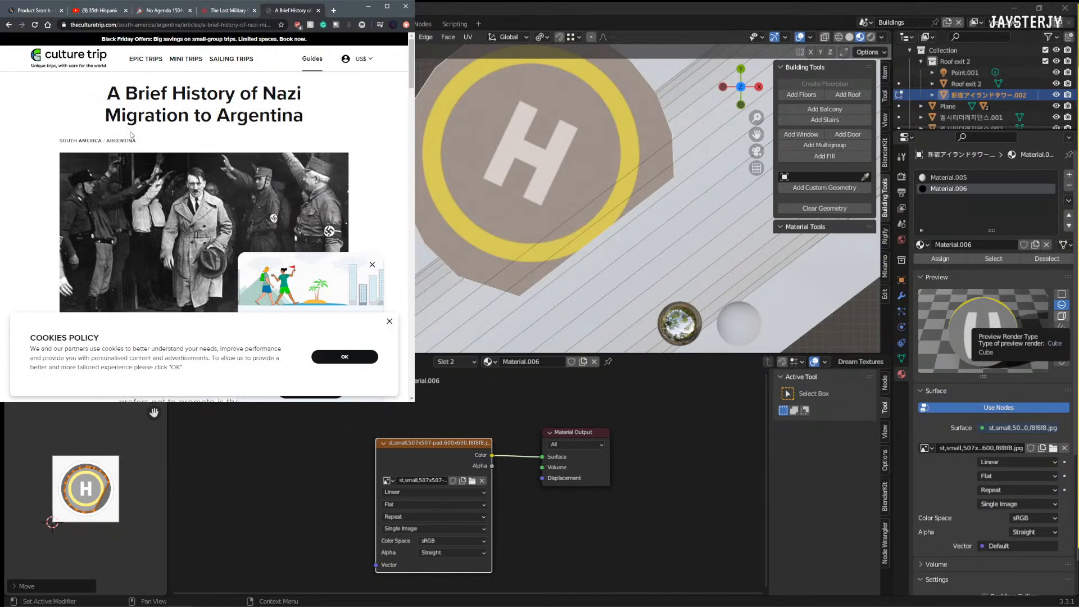
left_click(372, 265)
left_click(388, 321)
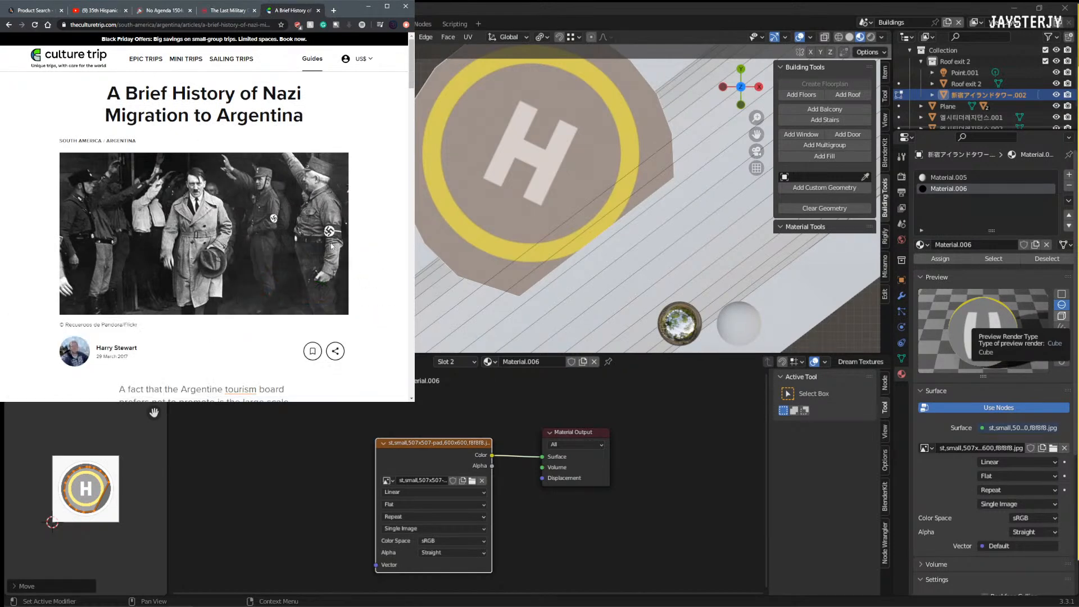
Step: Read the Culture Trip article from its introduction through the sections on Perón, the Vatican's role and the fate of the war criminals
scroll(331, 246, "down", 1)
scroll(331, 247, "up", 1)
scroll(332, 247, "down", 1)
scroll(331, 247, "down", 5)
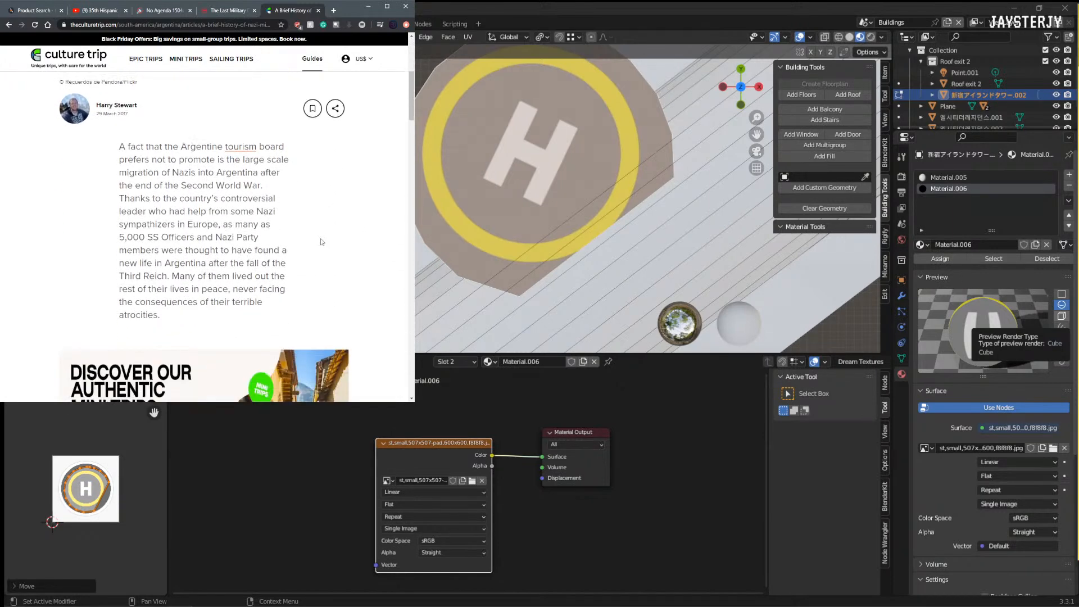
scroll(306, 234, "down", 1)
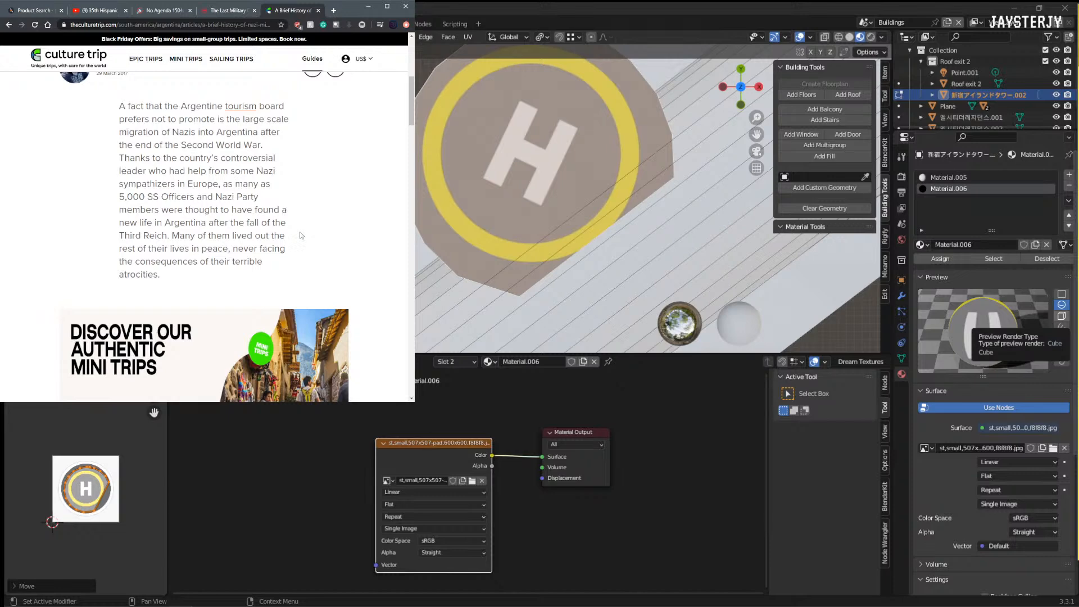
scroll(302, 236, "down", 1)
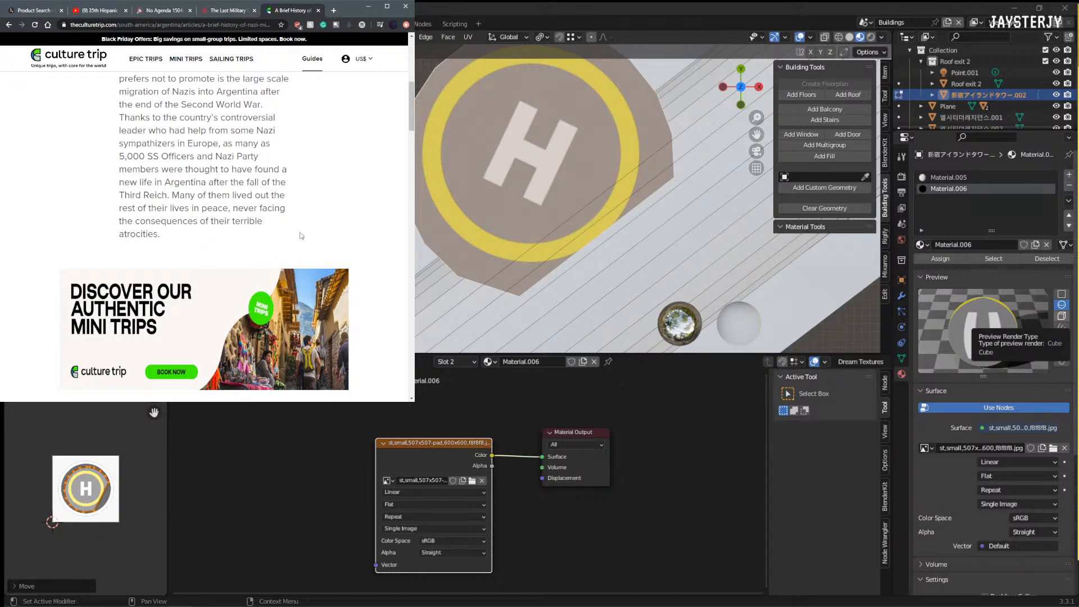
scroll(301, 236, "down", 2)
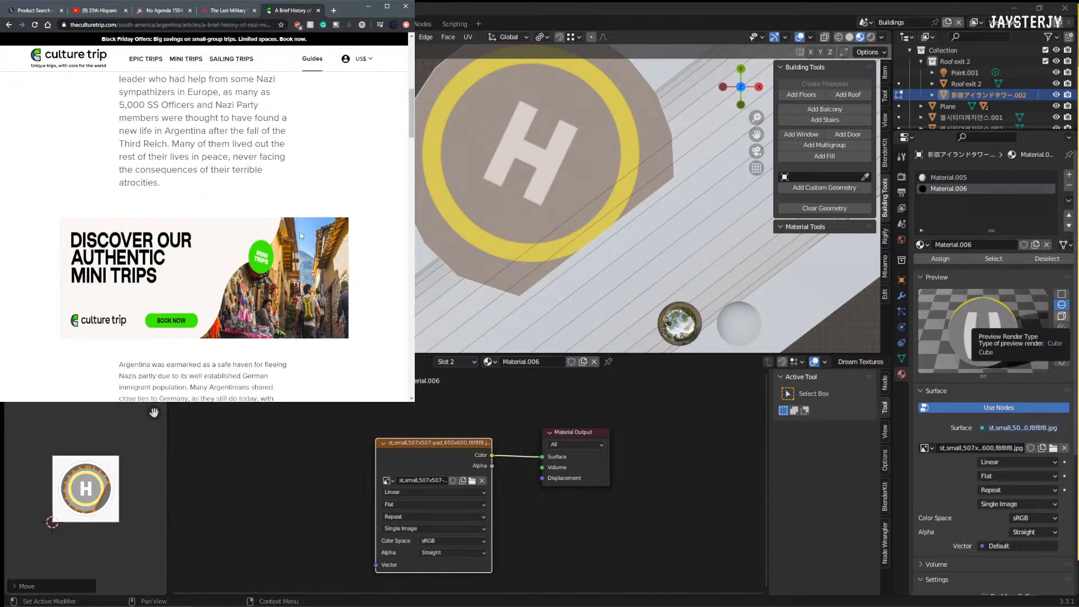
scroll(300, 236, "down", 10)
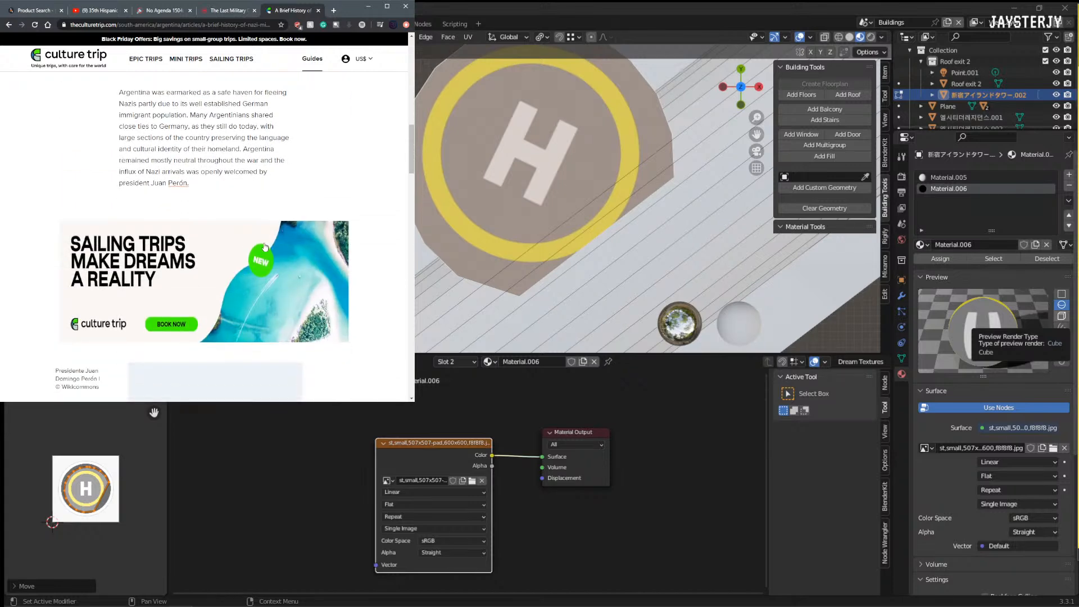
scroll(245, 237, "down", 7)
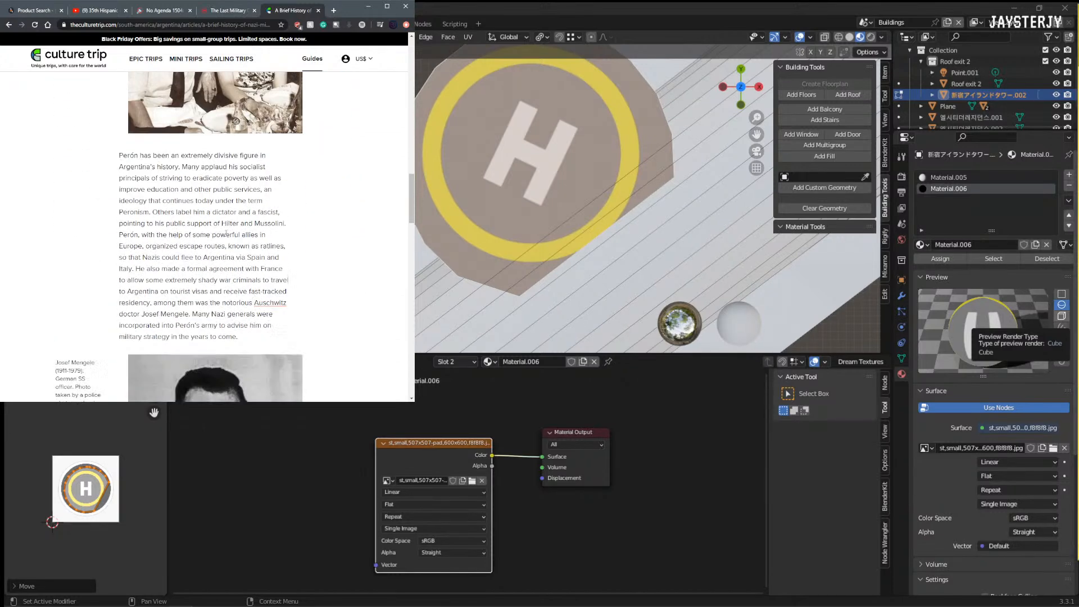
scroll(213, 216, "down", 2)
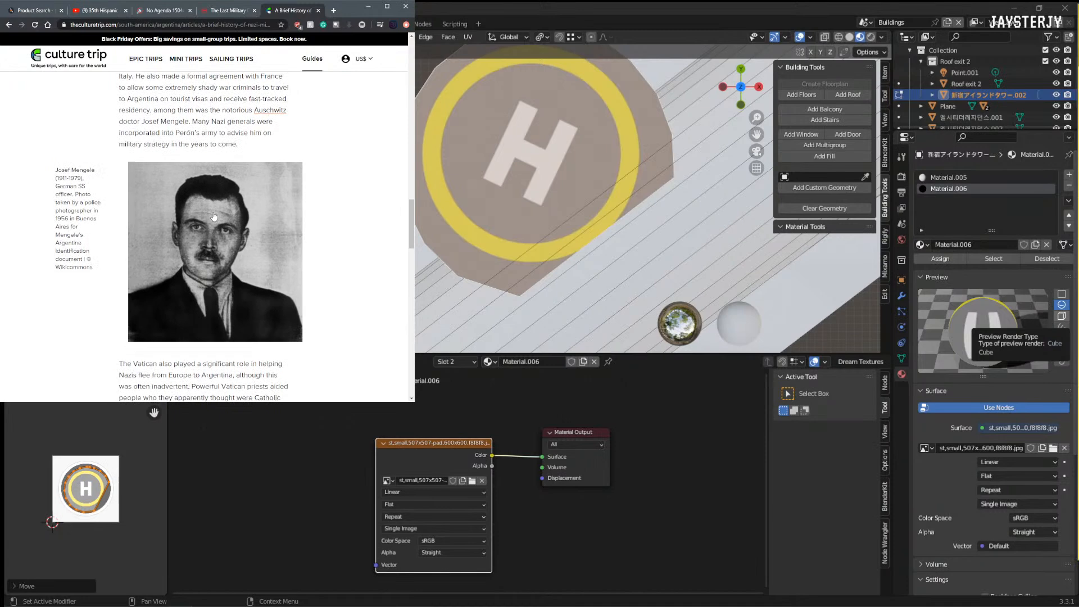
scroll(214, 213, "down", 9)
scroll(213, 214, "down", 3)
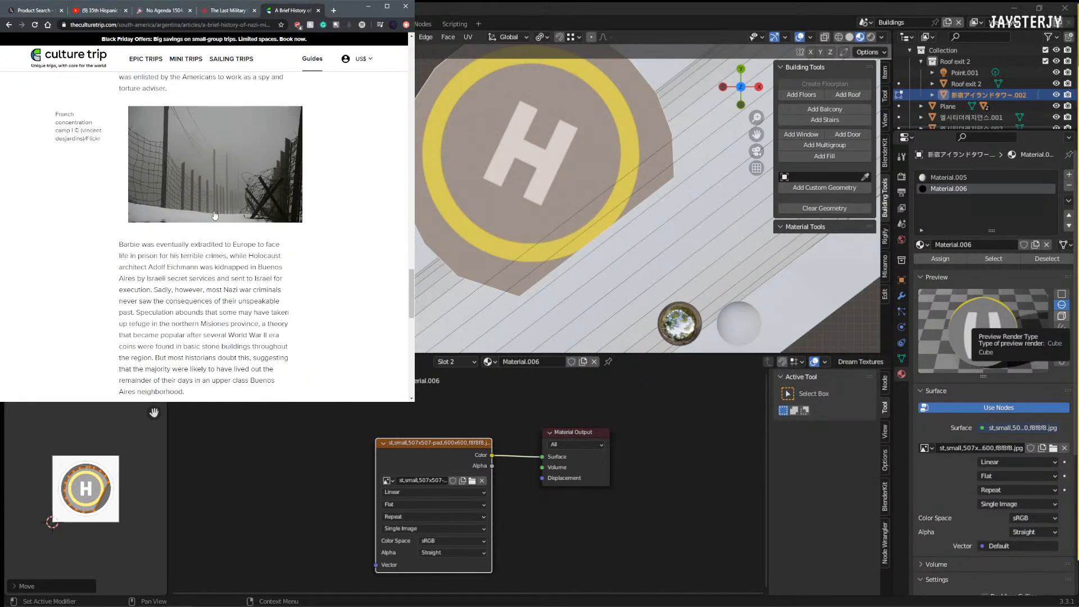
scroll(214, 215, "down", 1)
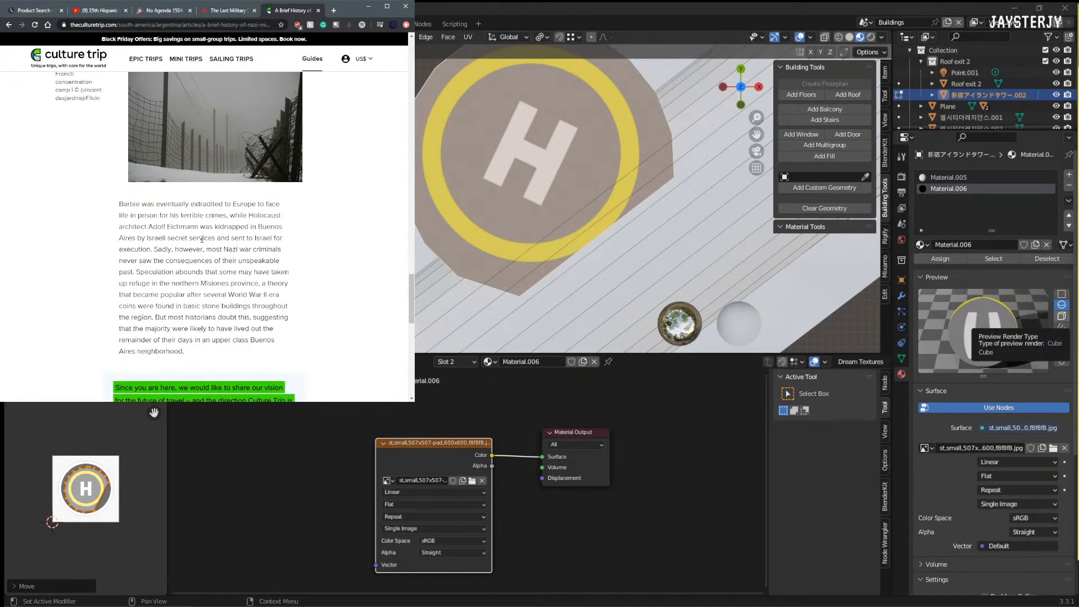
scroll(201, 239, "down", 3)
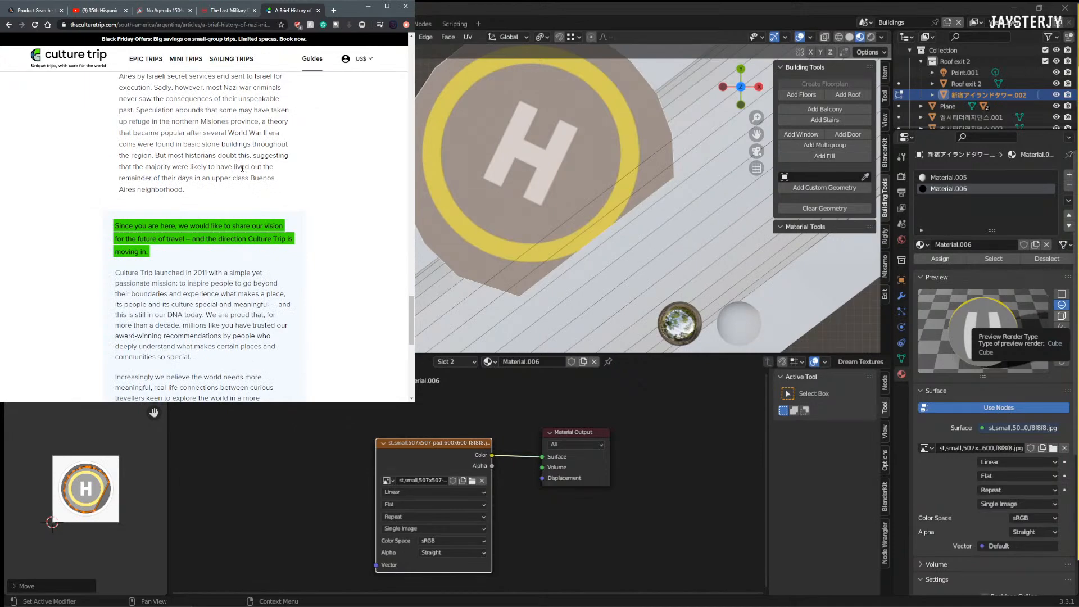
scroll(249, 172, "down", 4)
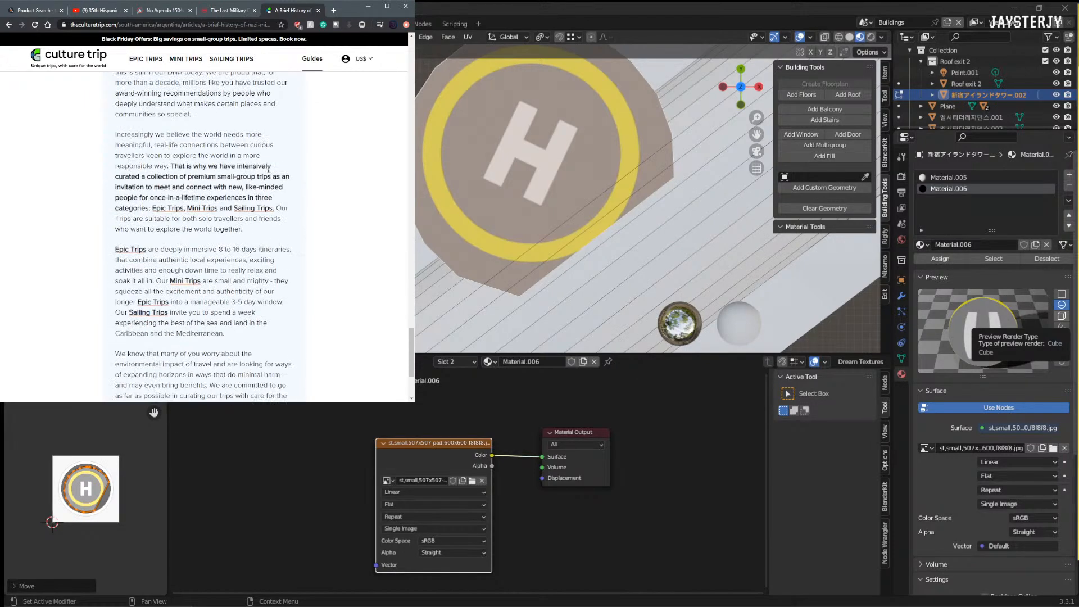
scroll(269, 168, "down", 3)
scroll(278, 179, "up", 7)
scroll(278, 179, "up", 4)
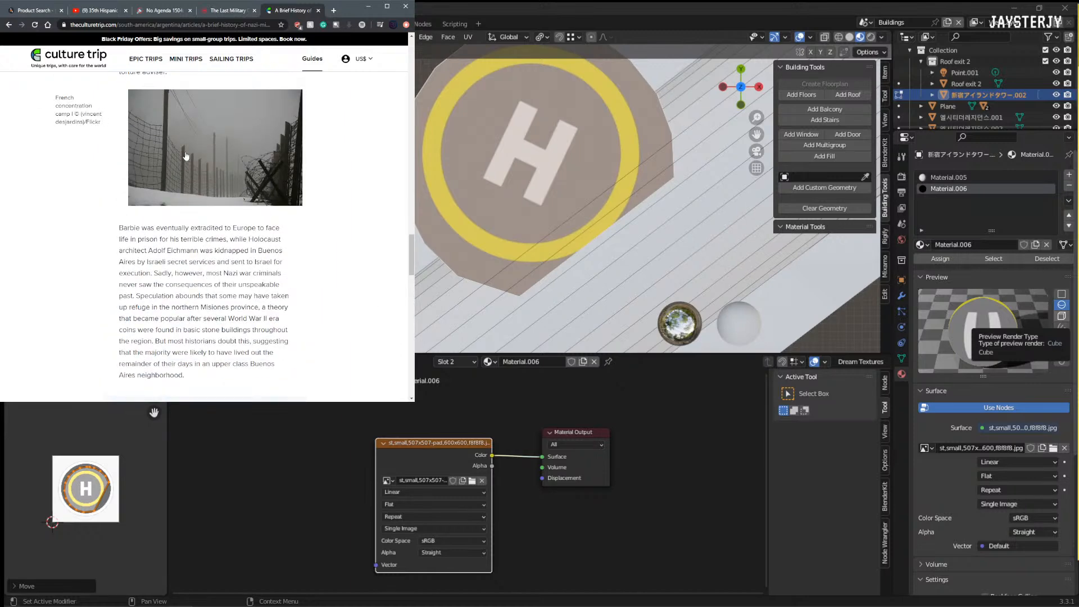
Step: Return to the DuckDuckGo results and open the Grunge article "Why Did So Many Nazis Escape To Argentina?"
left_click(8, 25)
left_click(8, 25)
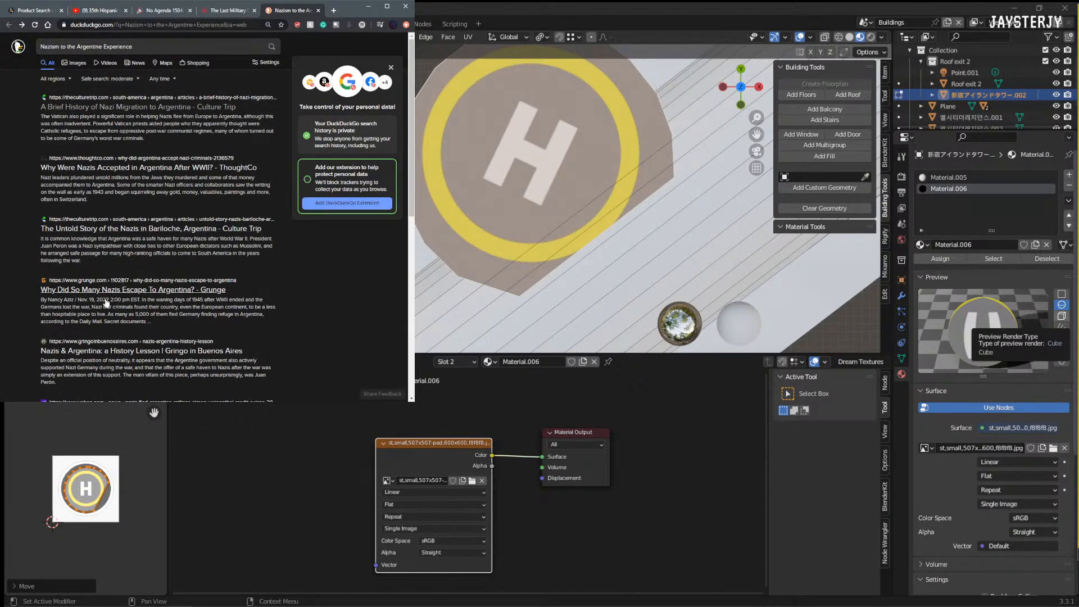
scroll(110, 298, "down", 1)
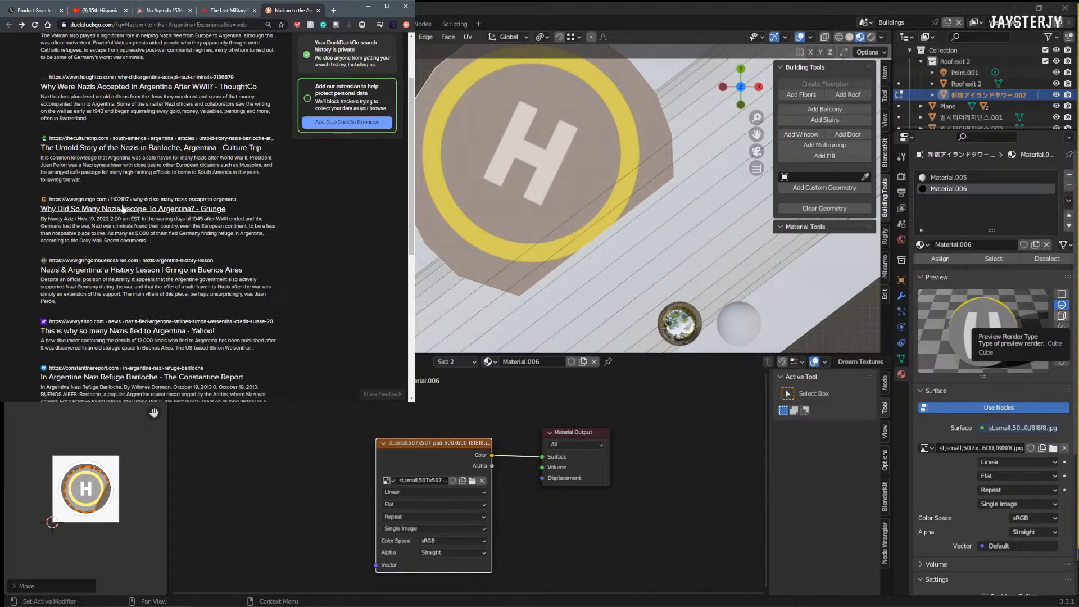
left_click(121, 209)
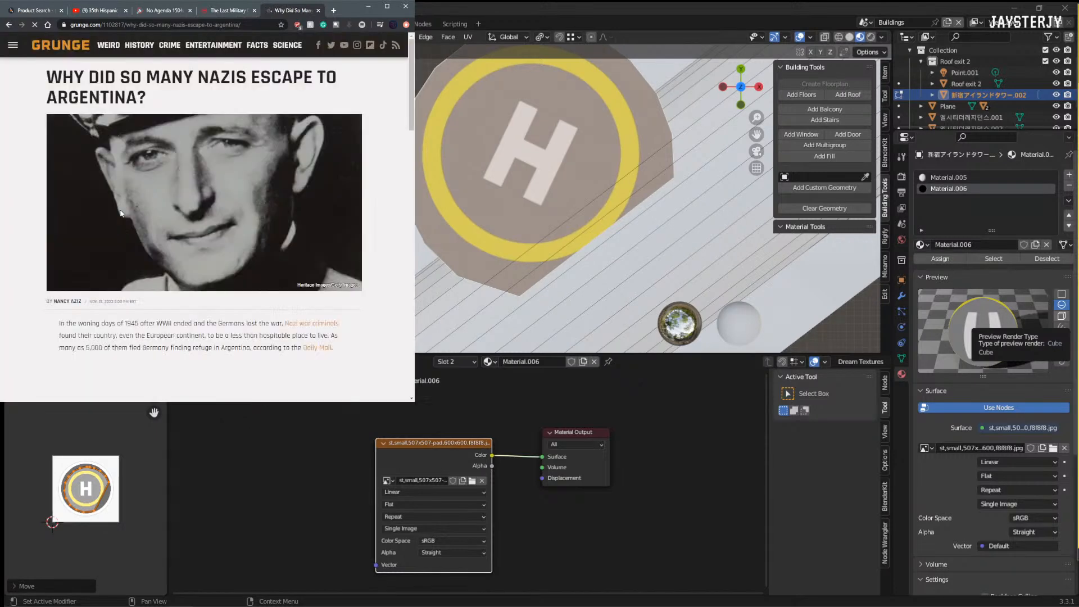
Step: Read the Grunge article from its introduction through the sections on Perón's help and the prosecution of war criminals
scroll(119, 212, "down", 1)
scroll(118, 212, "down", 3)
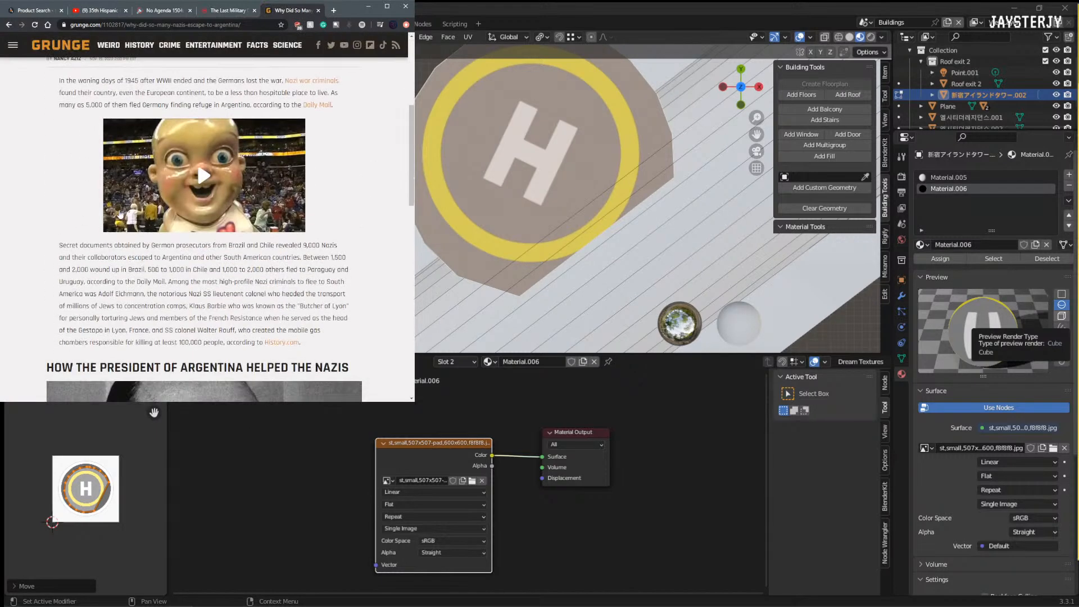
scroll(120, 213, "down", 2)
scroll(119, 212, "down", 2)
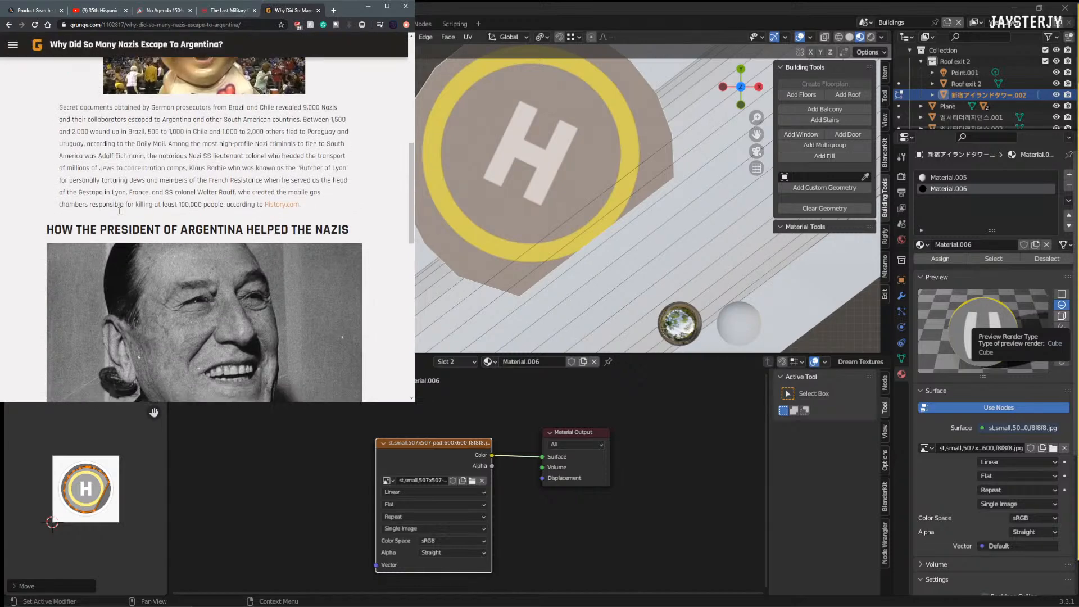
left_click_drag(46, 123, 164, 206)
left_click(38, 223)
scroll(57, 236, "down", 2)
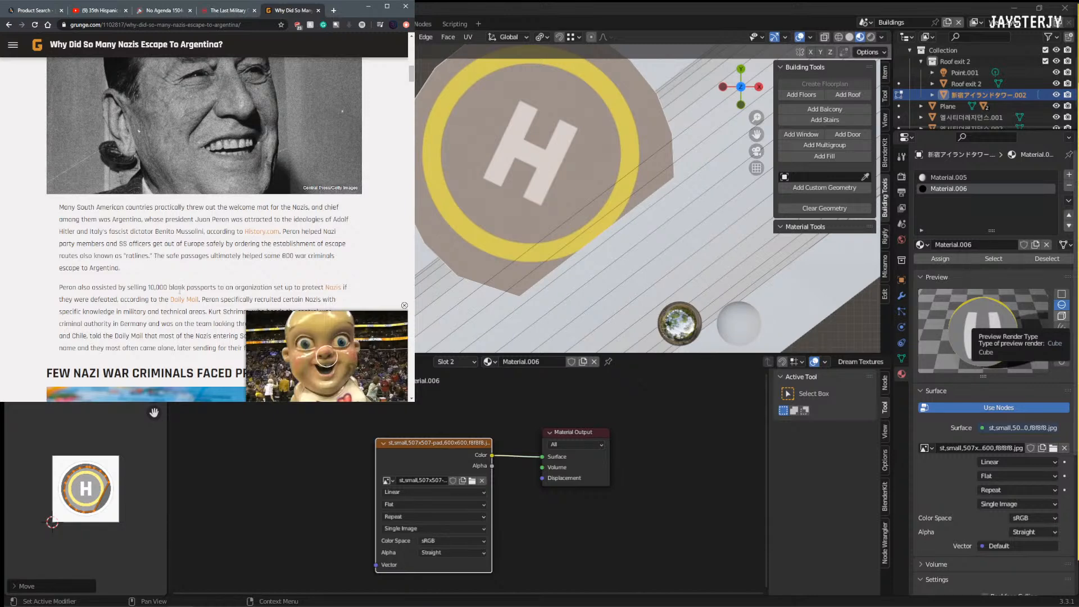
scroll(179, 291, "down", 3)
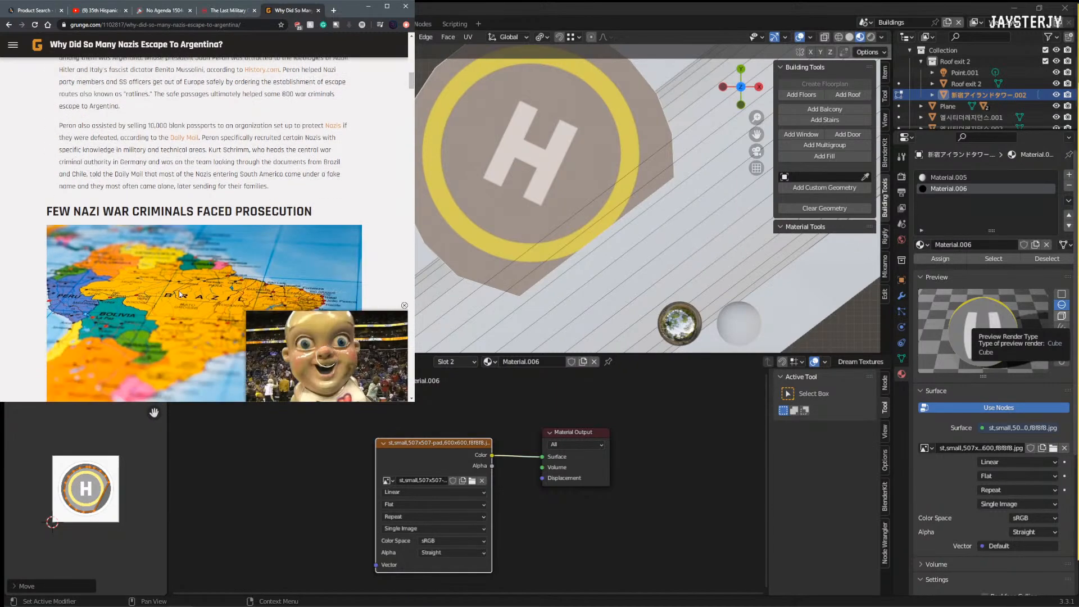
scroll(178, 293, "down", 10)
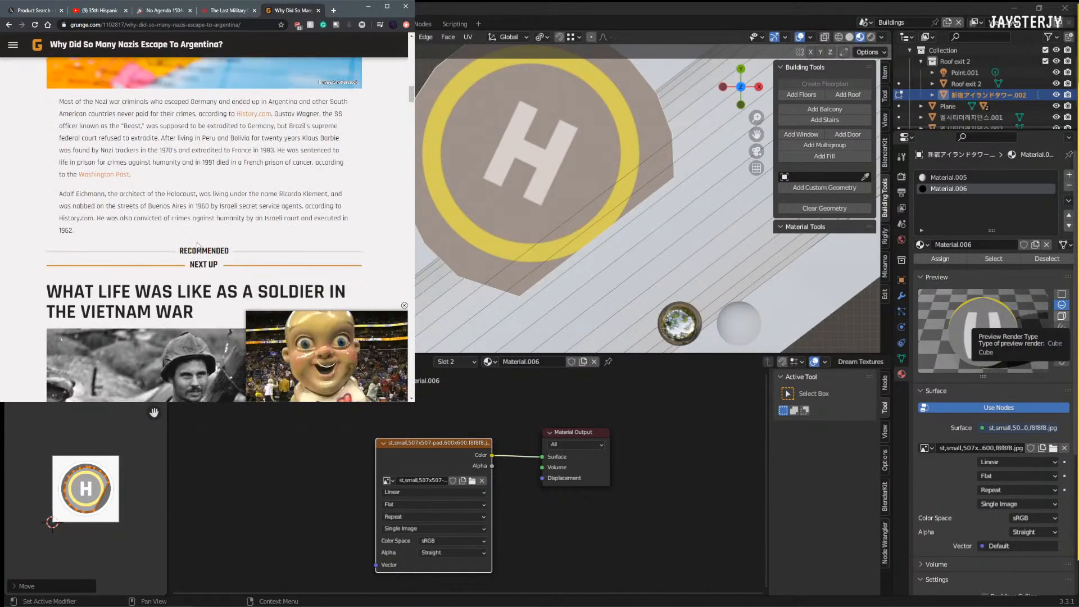
Step: Search the web for "VICTORIA ALONSO" and open the Wikipedia article about the Marvel Studios producer
left_click(193, 24)
type("VICT")
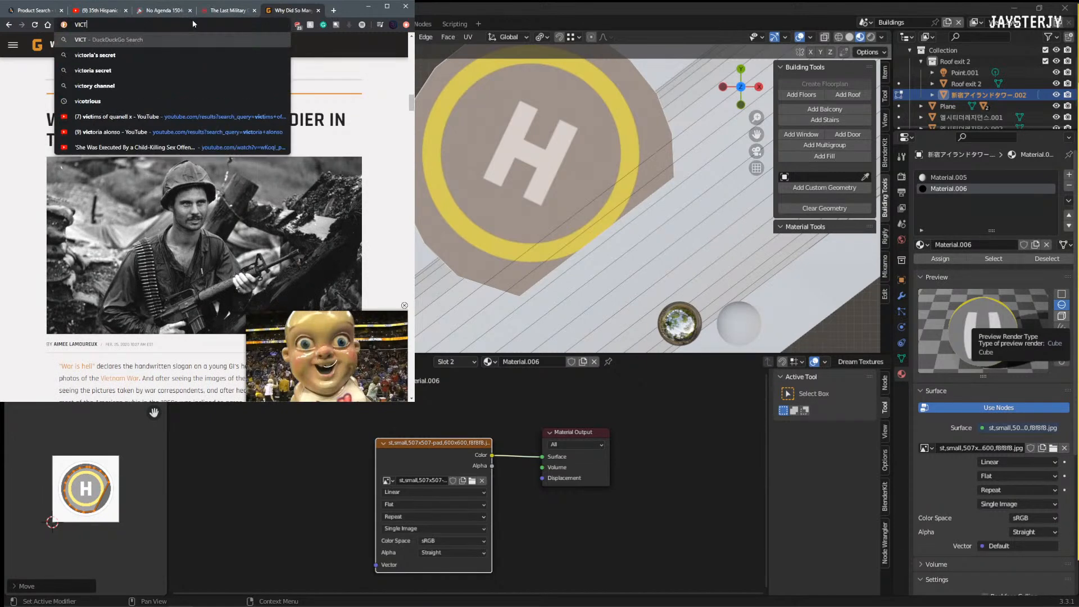
type("ORIA ALONSO")
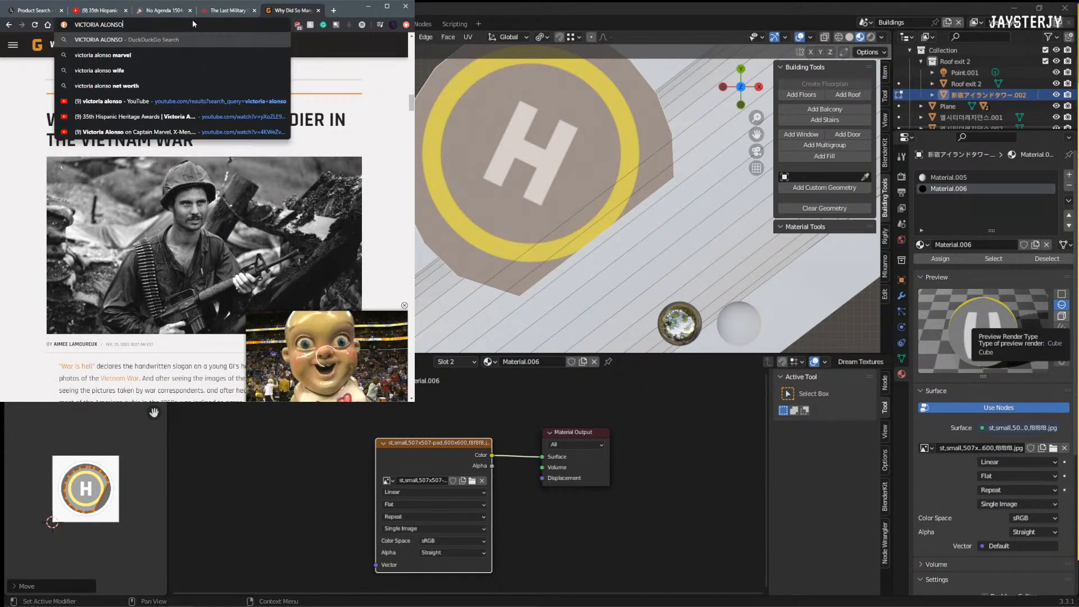
key("Return")
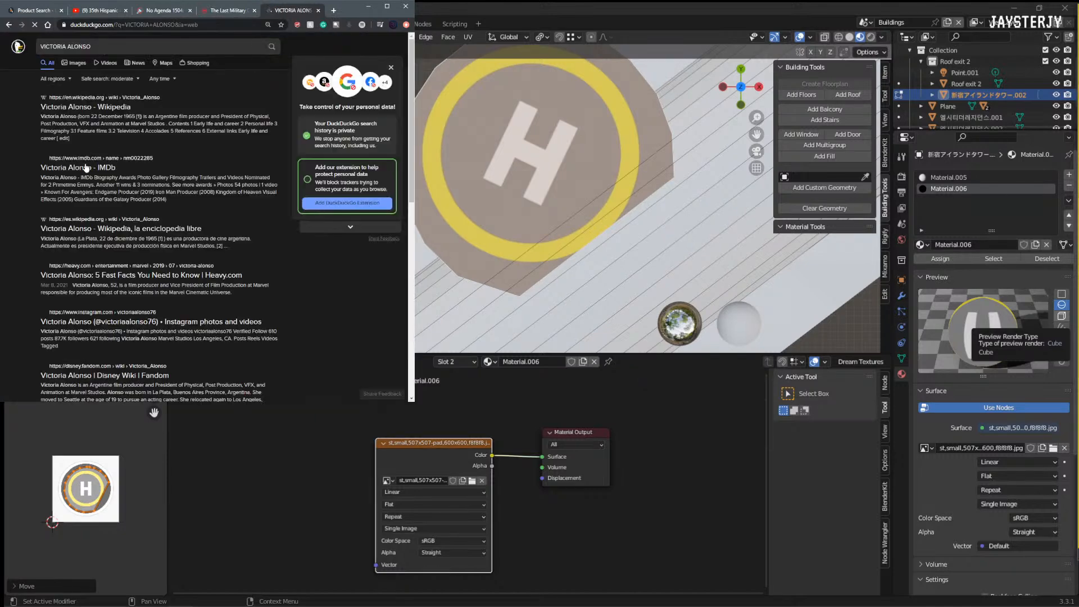
left_click(115, 107)
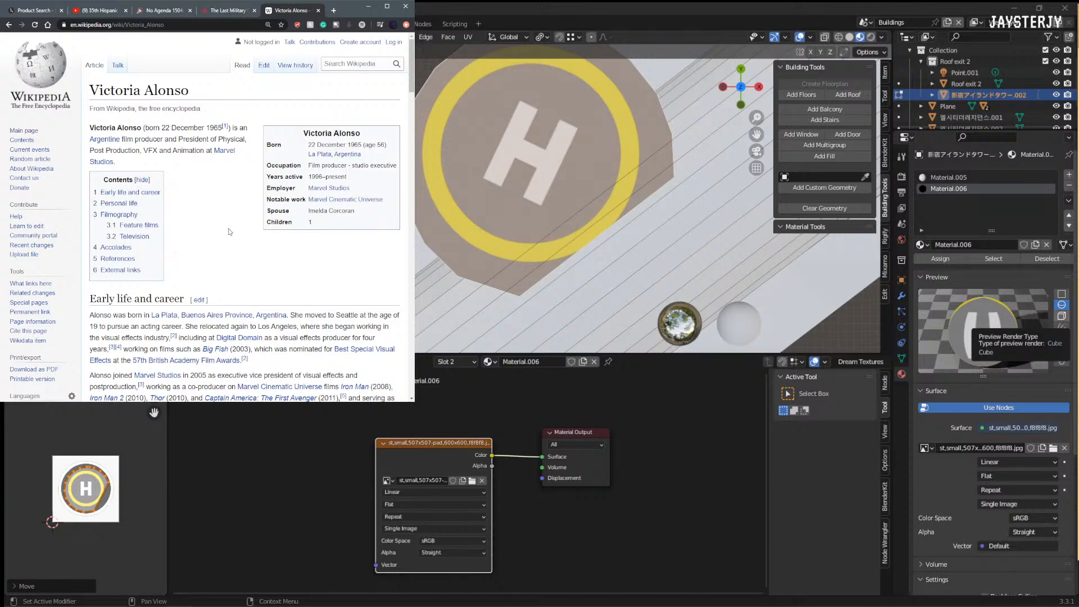
Step: Read the Wikipedia article's infobox, Early life and career section and Personal life section
scroll(228, 232, "down", 2)
scroll(230, 227, "up", 2)
mouse_move(349, 159)
scroll(233, 191, "down", 2)
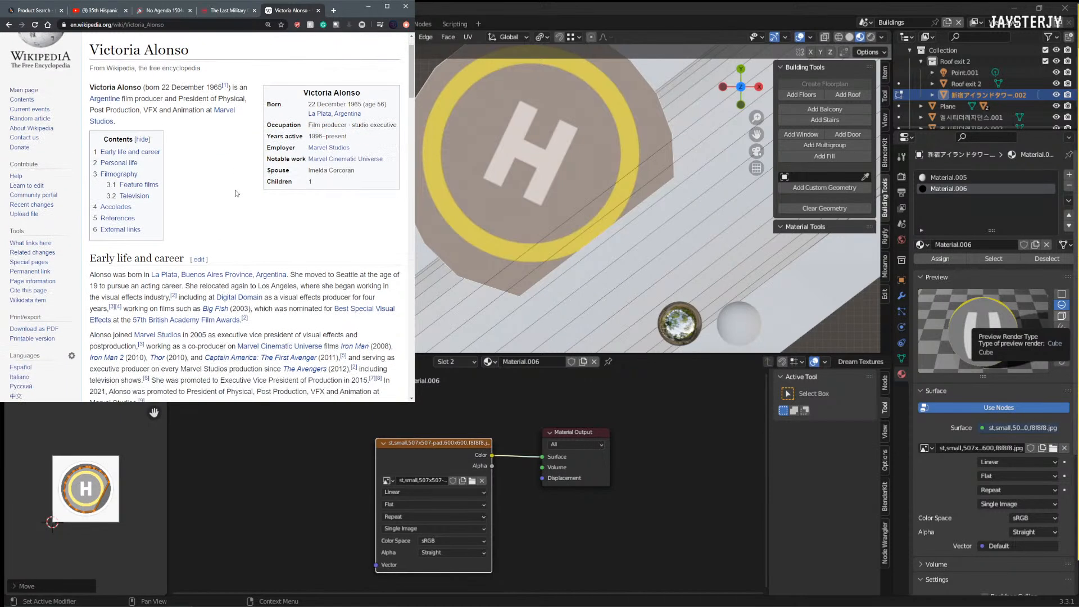
scroll(235, 184, "down", 2)
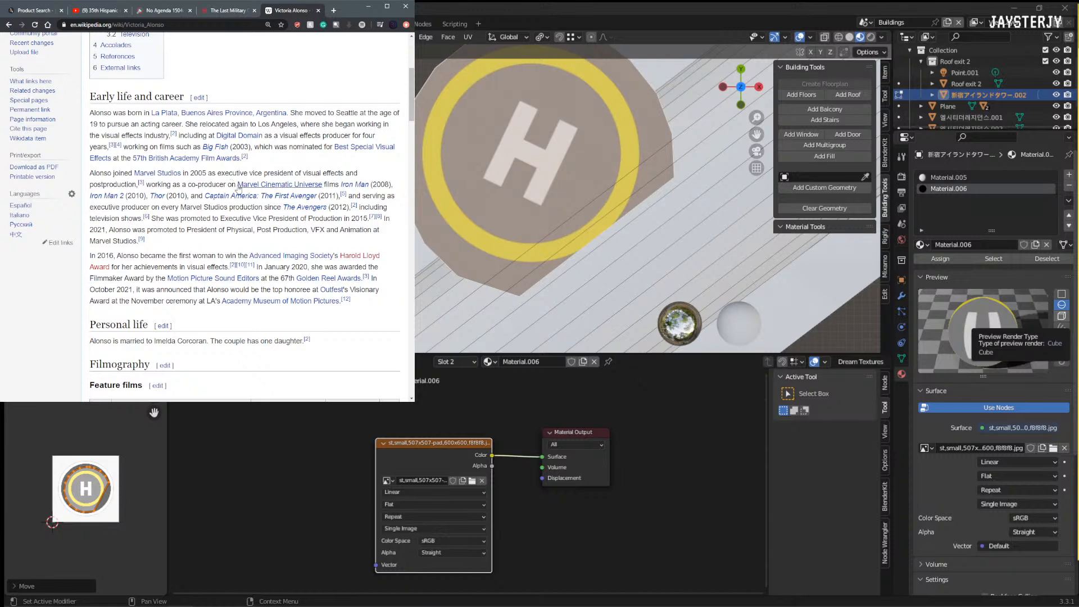
mouse_move(246, 191)
mouse_move(281, 190)
scroll(171, 214, "down", 2)
scroll(173, 210, "up", 2)
scroll(173, 209, "down", 2)
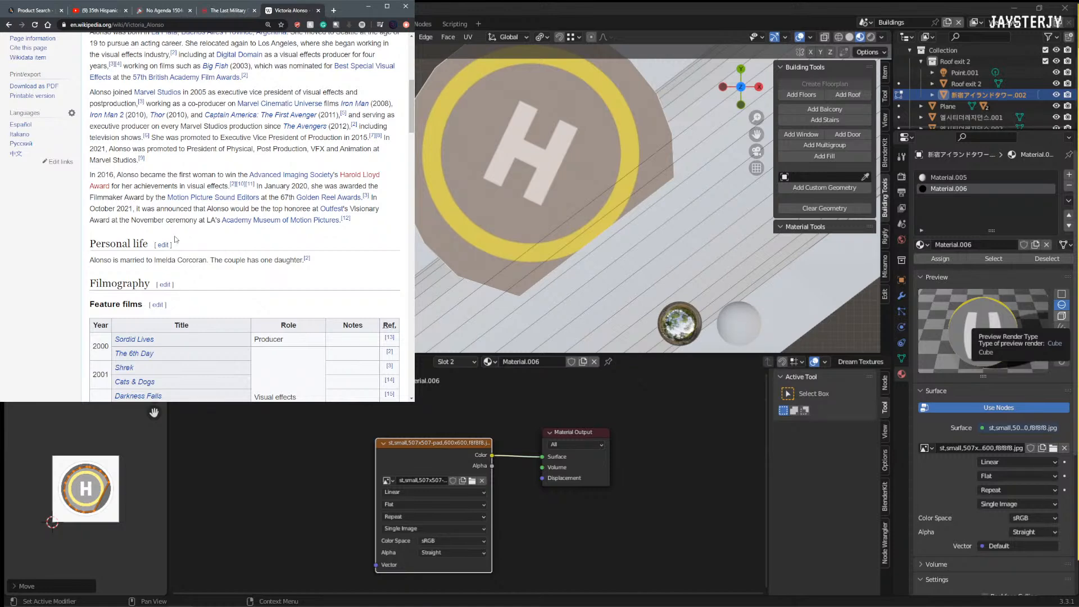
Step: Look through the feature films table in the Filmography section and return to the article's introduction and infobox
scroll(175, 240, "down", 4)
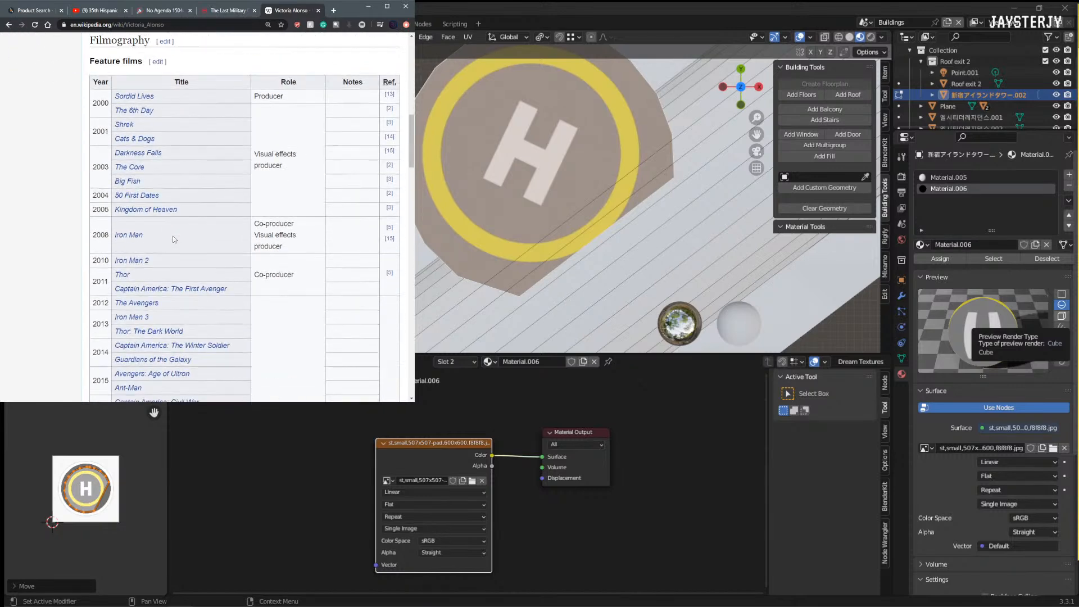
scroll(175, 240, "down", 5)
scroll(170, 244, "down", 3)
scroll(161, 250, "up", 2)
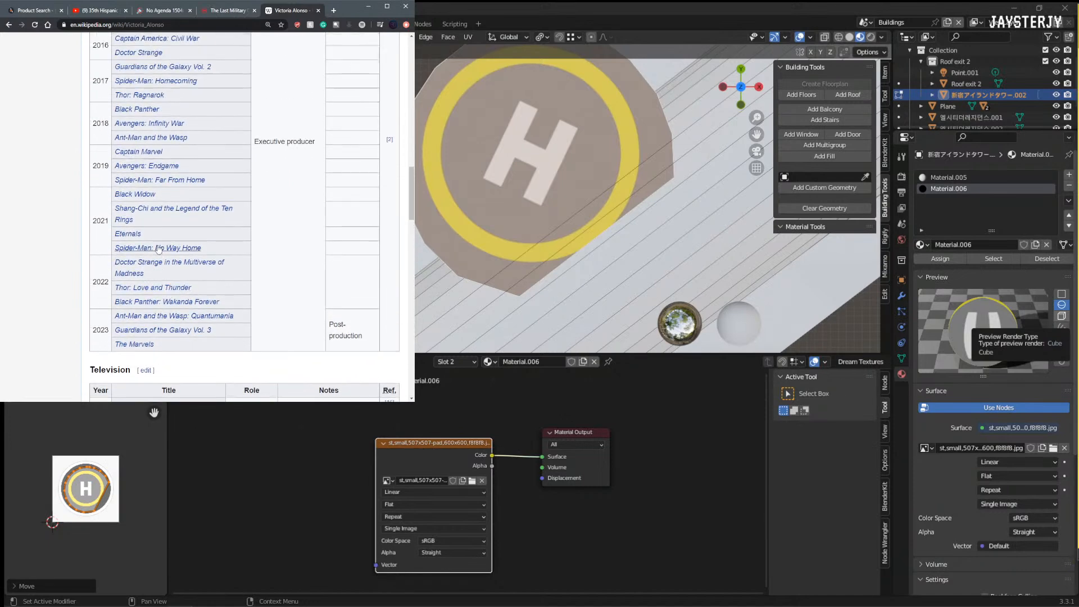
scroll(289, 152, "up", 8)
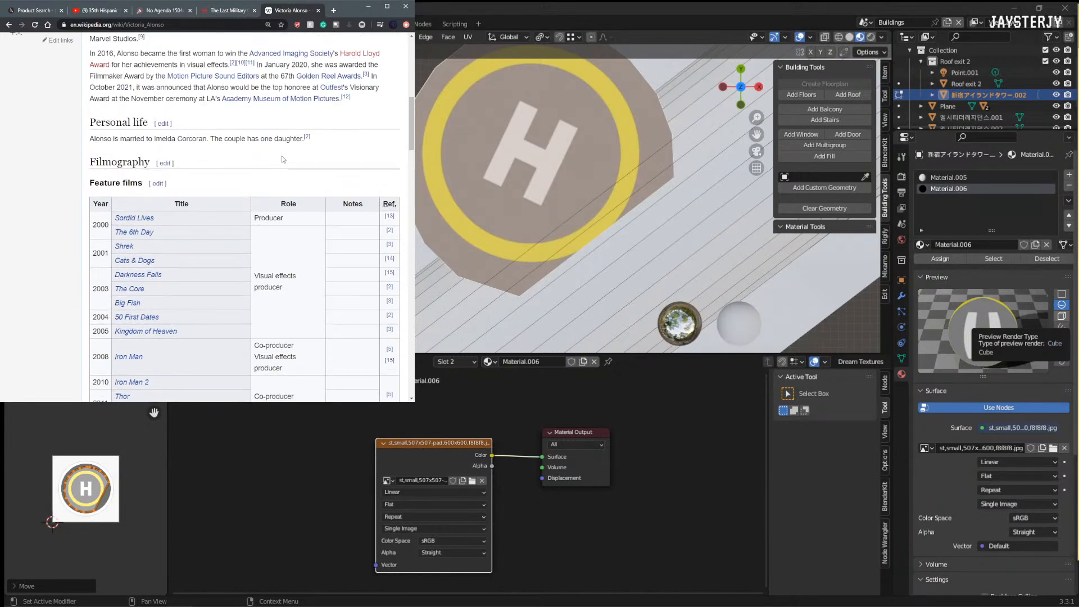
scroll(283, 159, "up", 2)
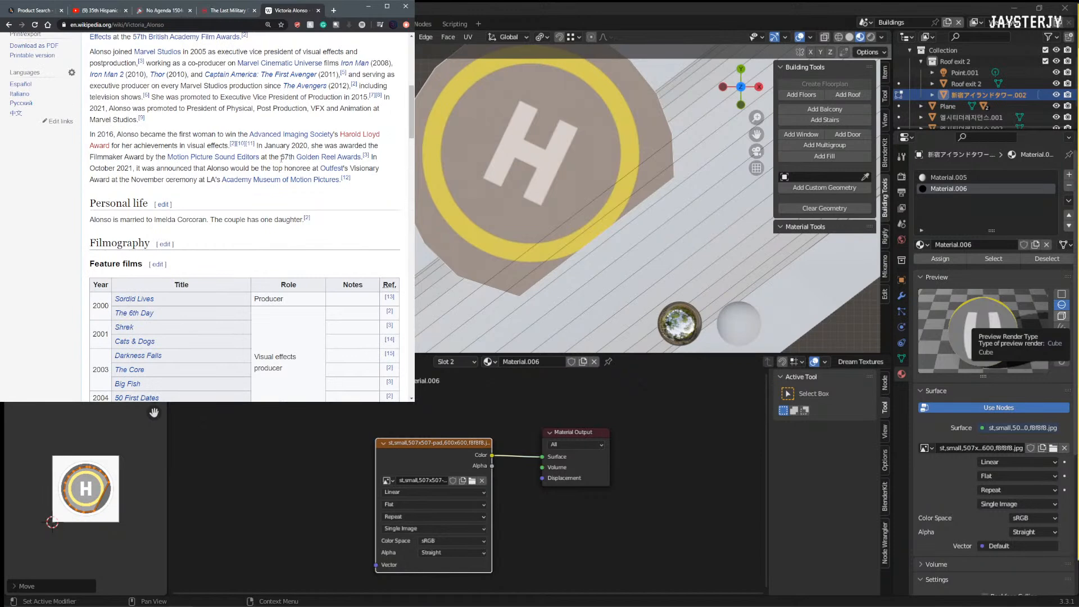
scroll(281, 159, "up", 6)
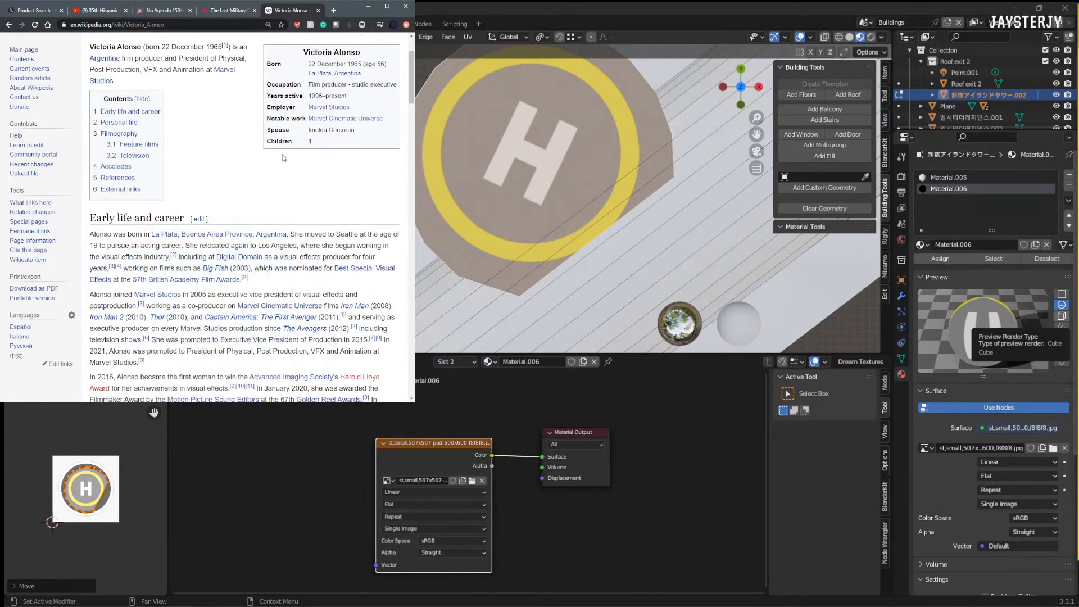
scroll(283, 159, "up", 2)
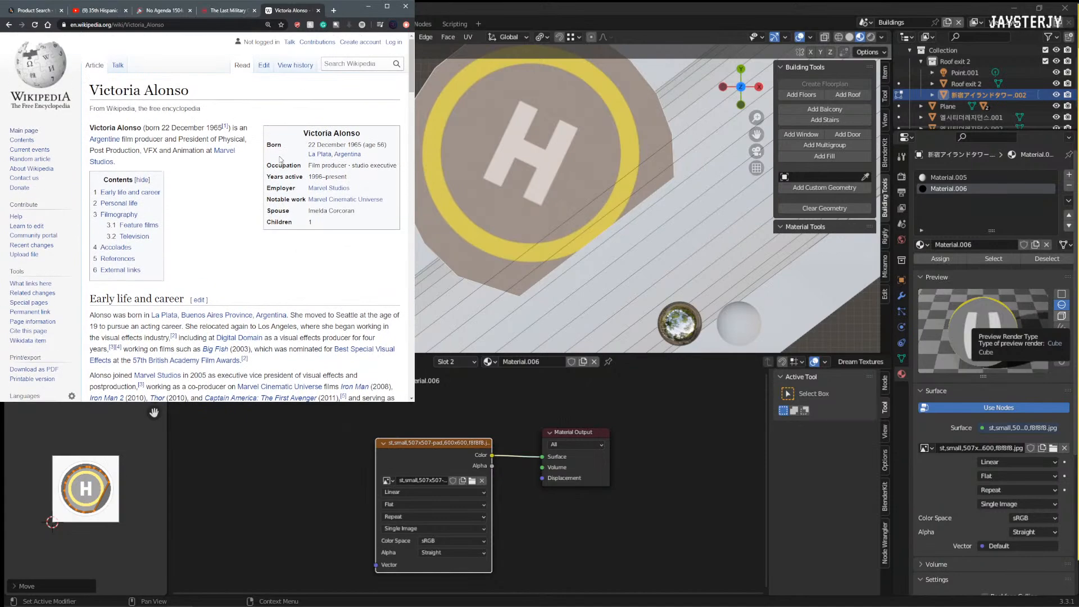
Step: Go to the Wikipedia article's References section and open the first cited source, the Spanish-language Infobae interview
scroll(274, 165, "down", 3)
scroll(272, 164, "down", 15)
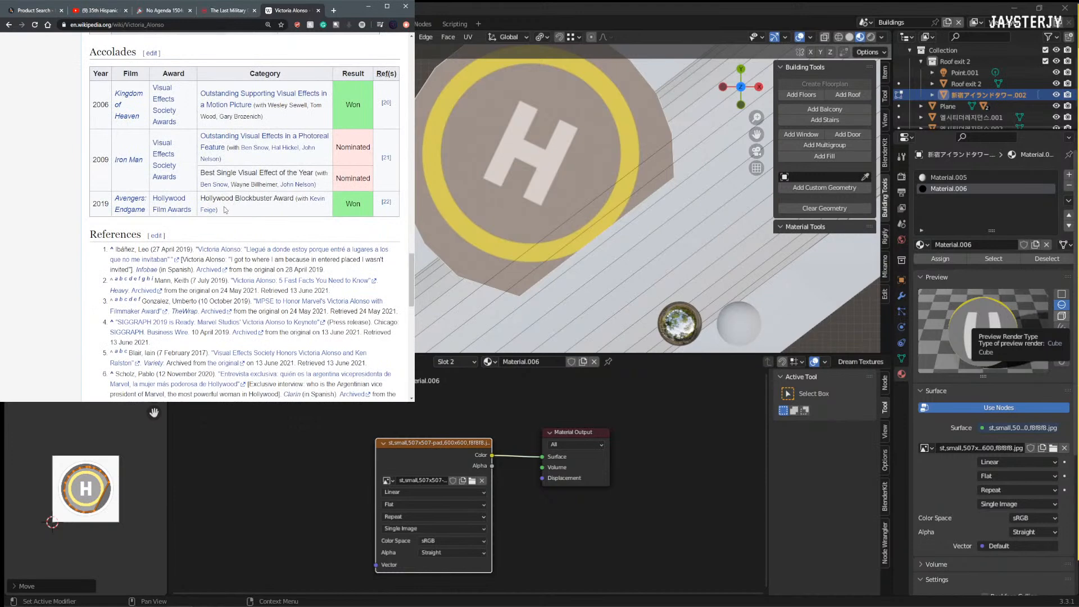
scroll(234, 202, "down", 2)
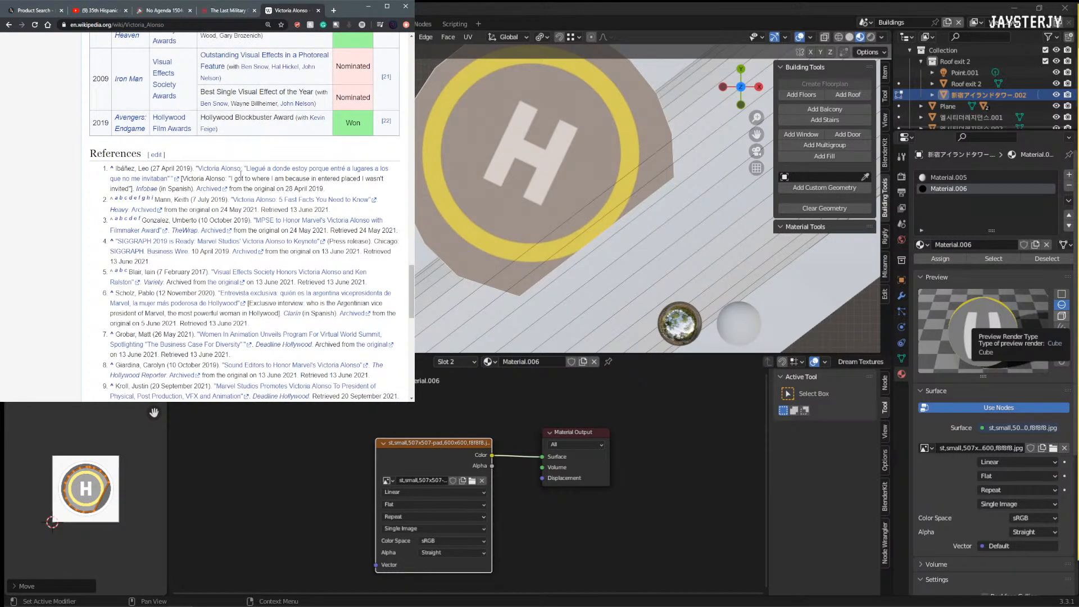
left_click(243, 171)
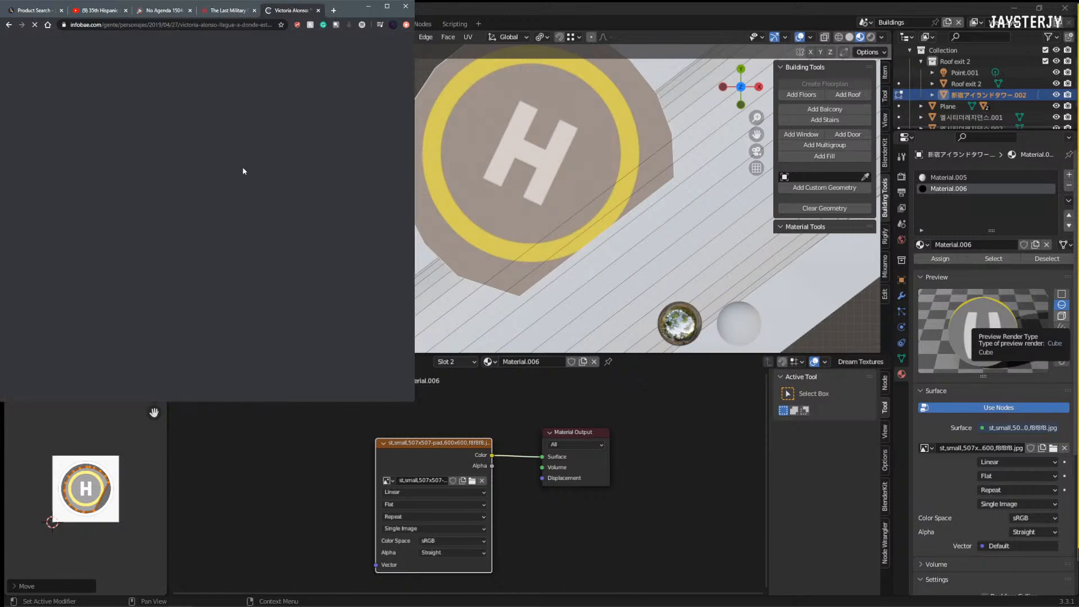
Step: Skim the opening of the Infobae interview, from the headline to the question about her being Argentine
scroll(243, 168, "down", 1)
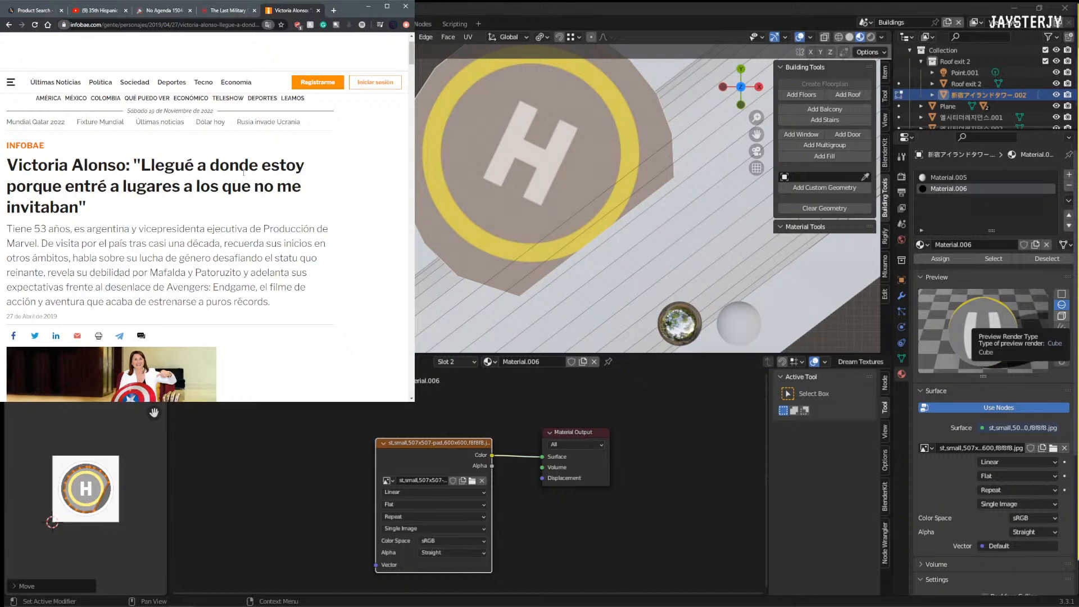
scroll(243, 171, "down", 3)
scroll(243, 170, "up", 2)
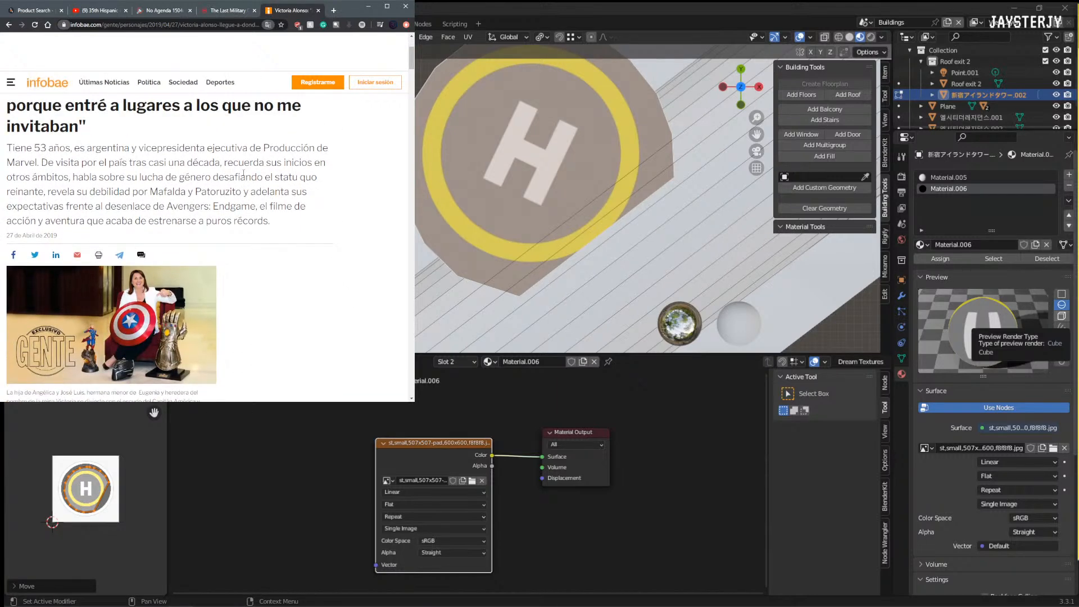
scroll(243, 172, "down", 1)
scroll(242, 168, "down", 4)
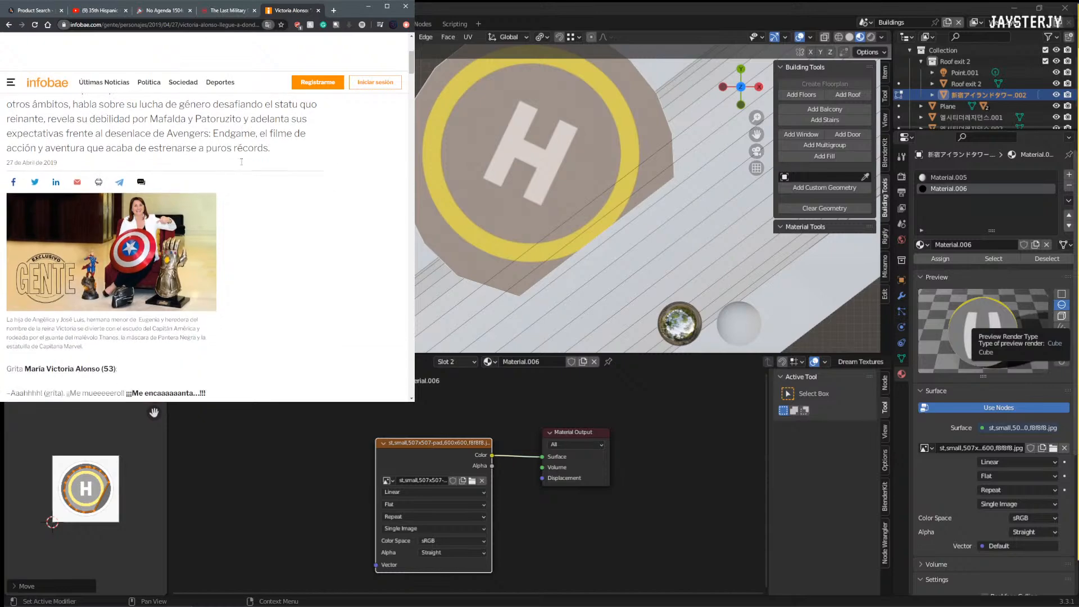
scroll(242, 164, "down", 15)
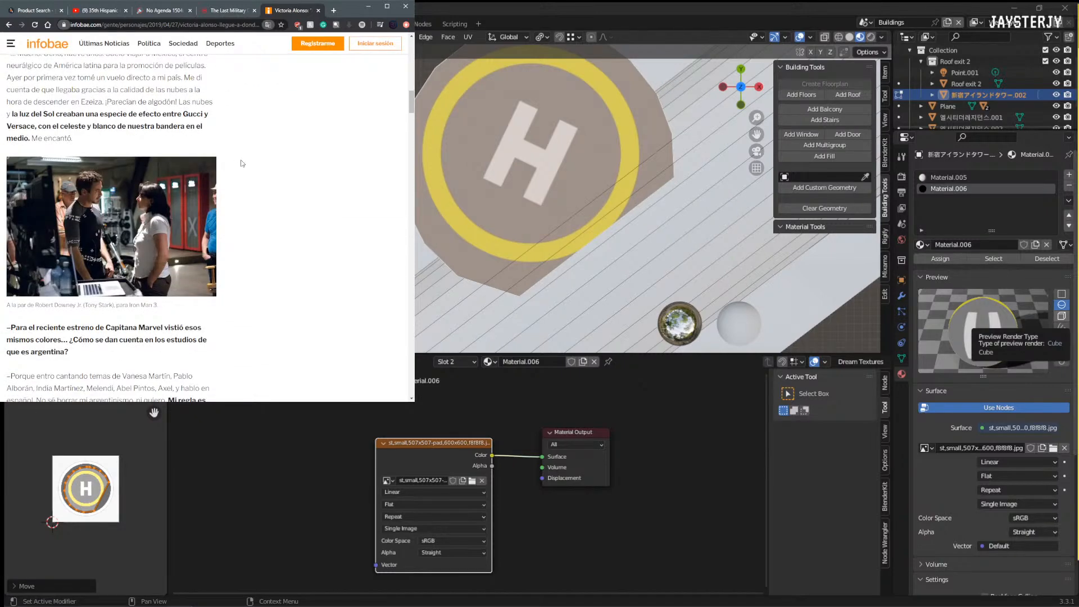
scroll(242, 166, "down", 2)
scroll(242, 166, "up", 4)
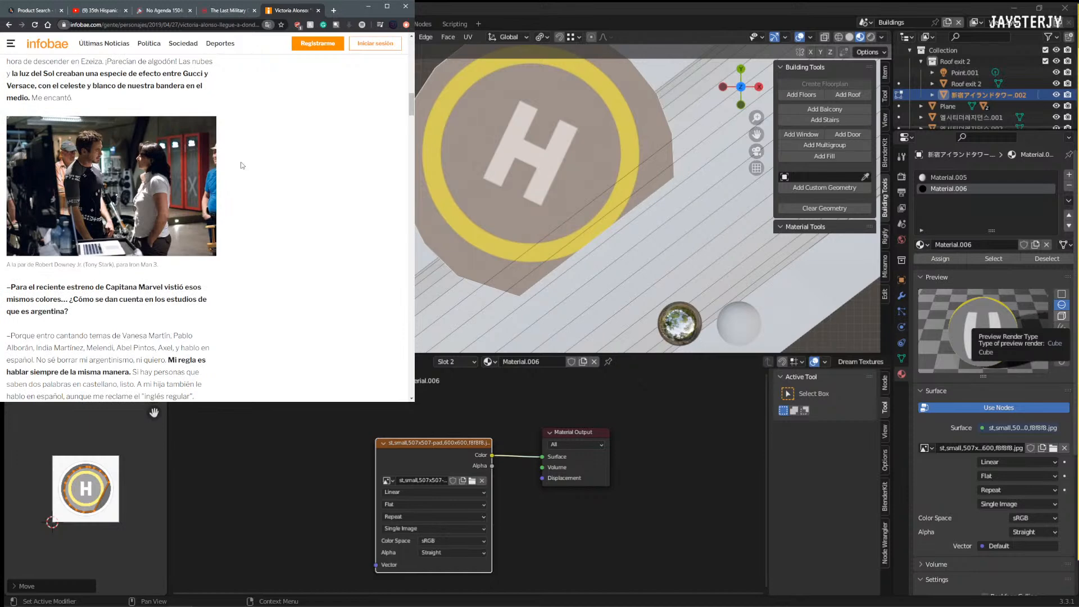
scroll(154, 196, "down", 4)
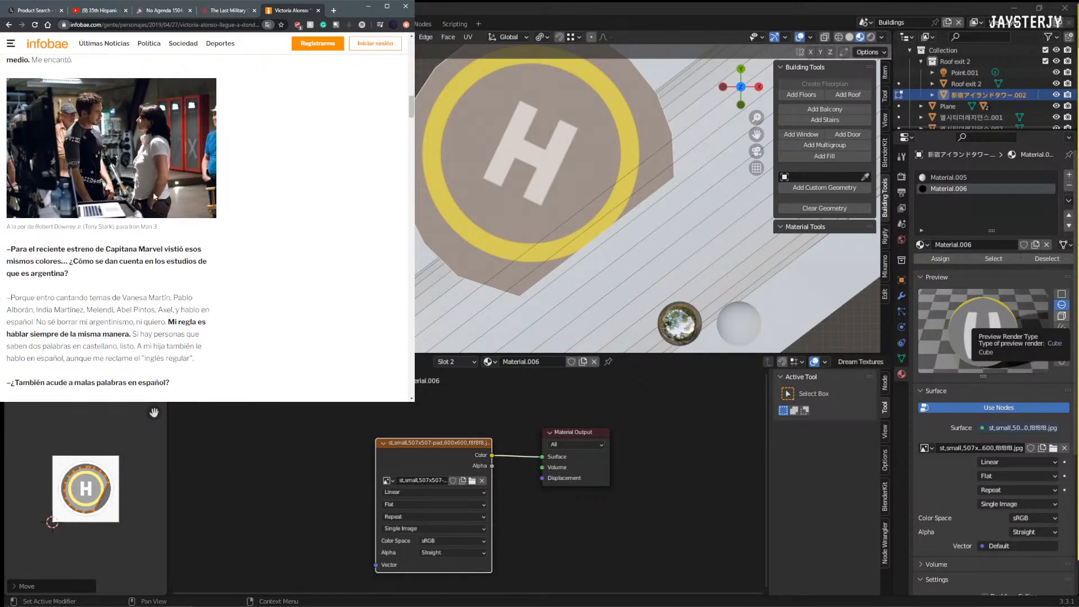
Step: Skim the rest of the Infobae interview through the answers on her Marvel role, Captain Marvel, her family and Endgame
scroll(151, 196, "down", 8)
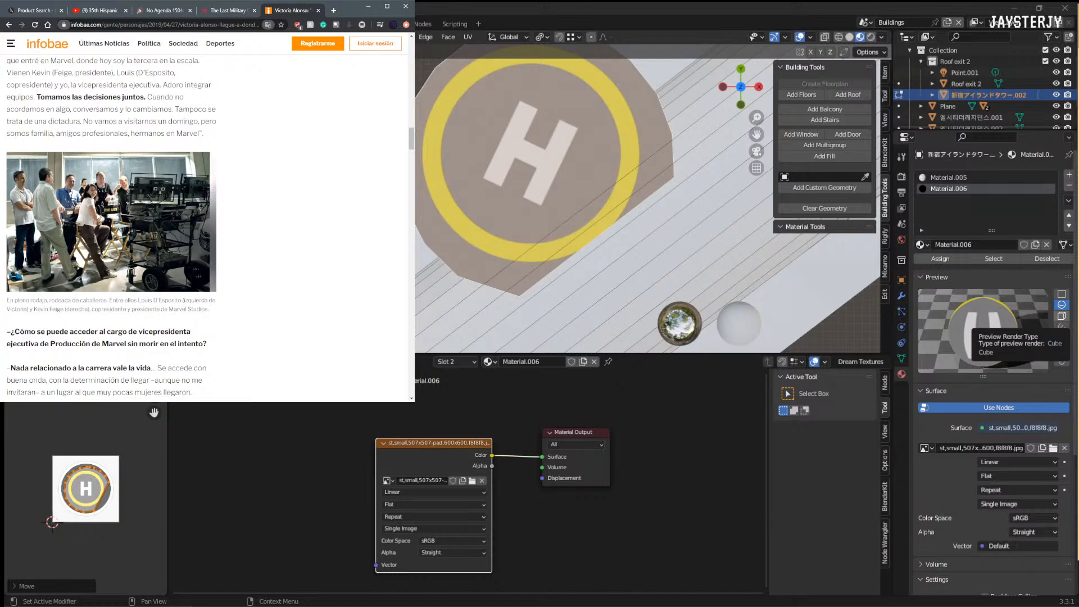
scroll(92, 207, "down", 10)
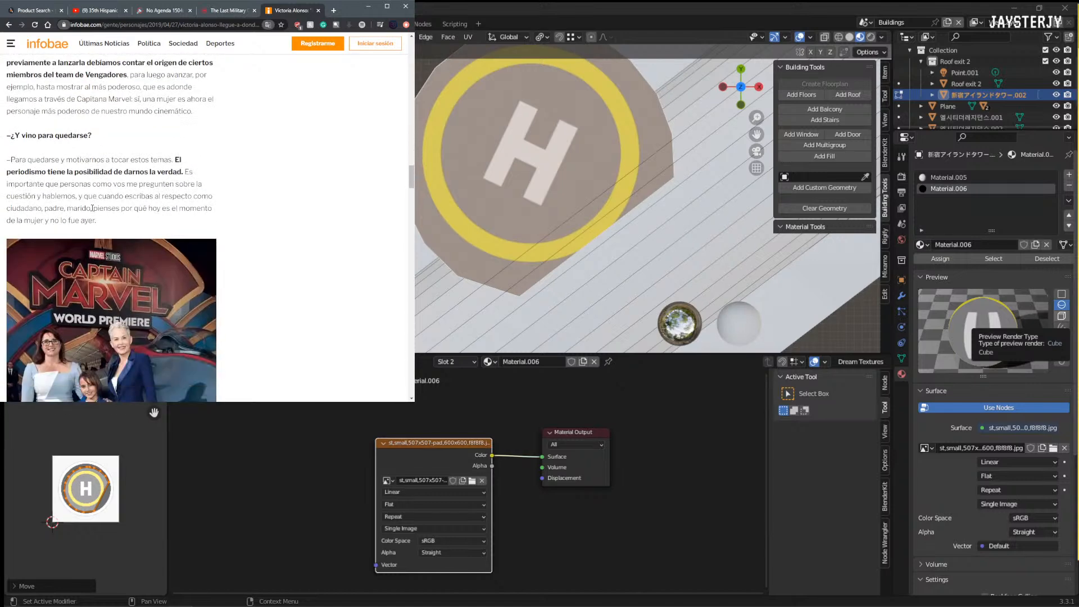
scroll(92, 207, "down", 3)
scroll(92, 209, "down", 10)
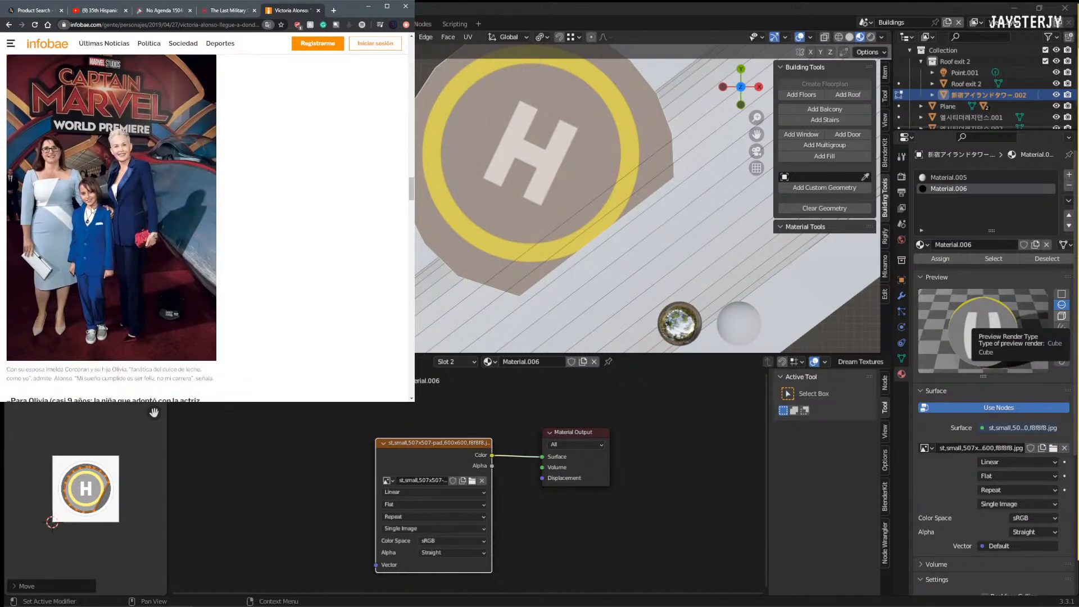
scroll(92, 211, "down", 10)
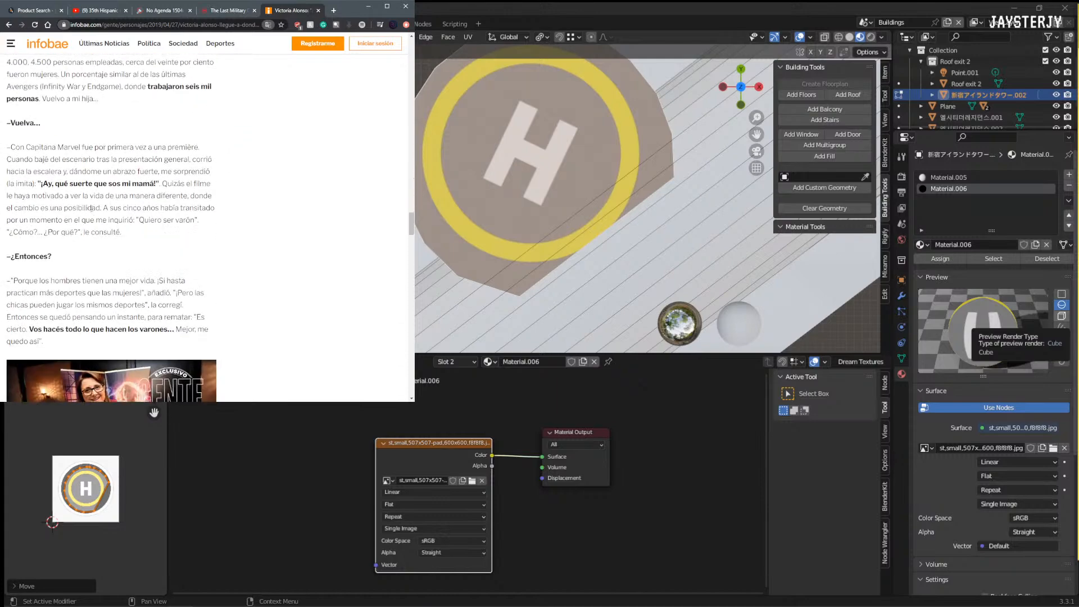
scroll(92, 212, "down", 6)
scroll(92, 211, "up", 8)
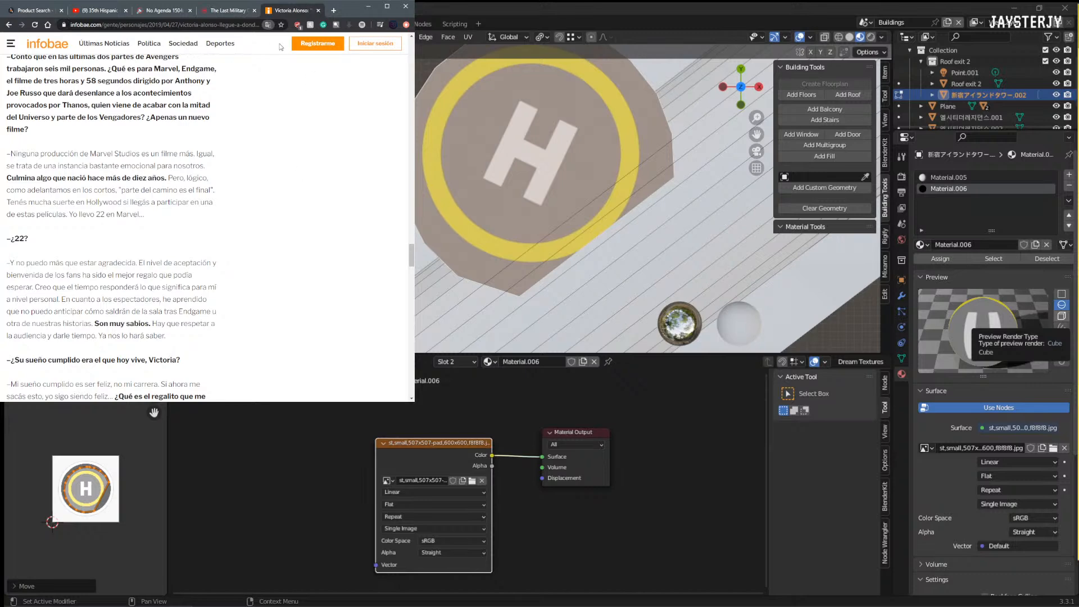
Step: Search the Infobae page for the word "PADRE" and read the passage around the match
key("ctrl+f")
type("P")
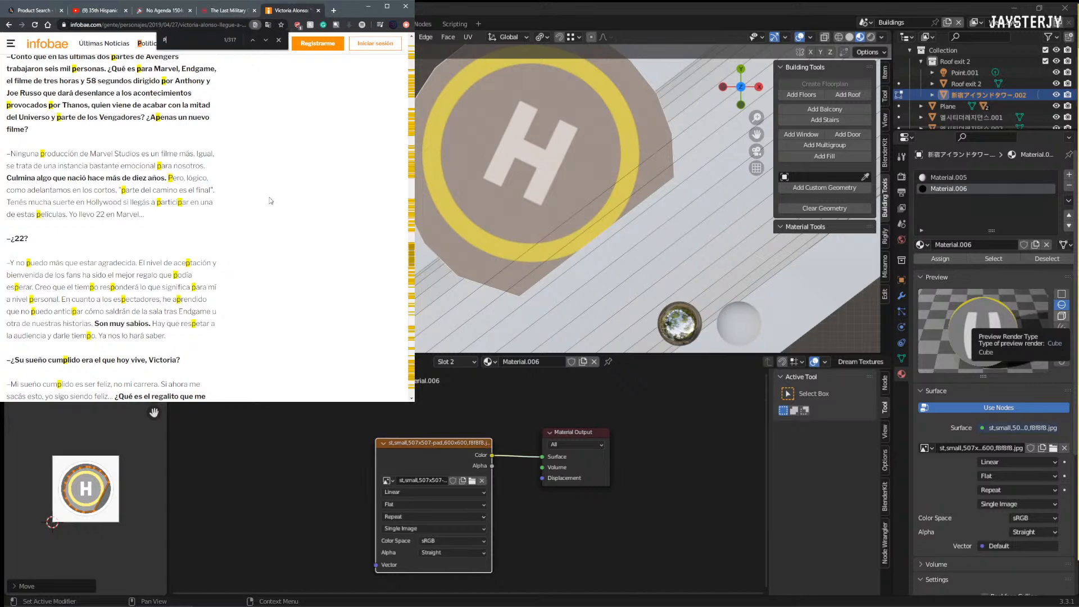
type("ADRE")
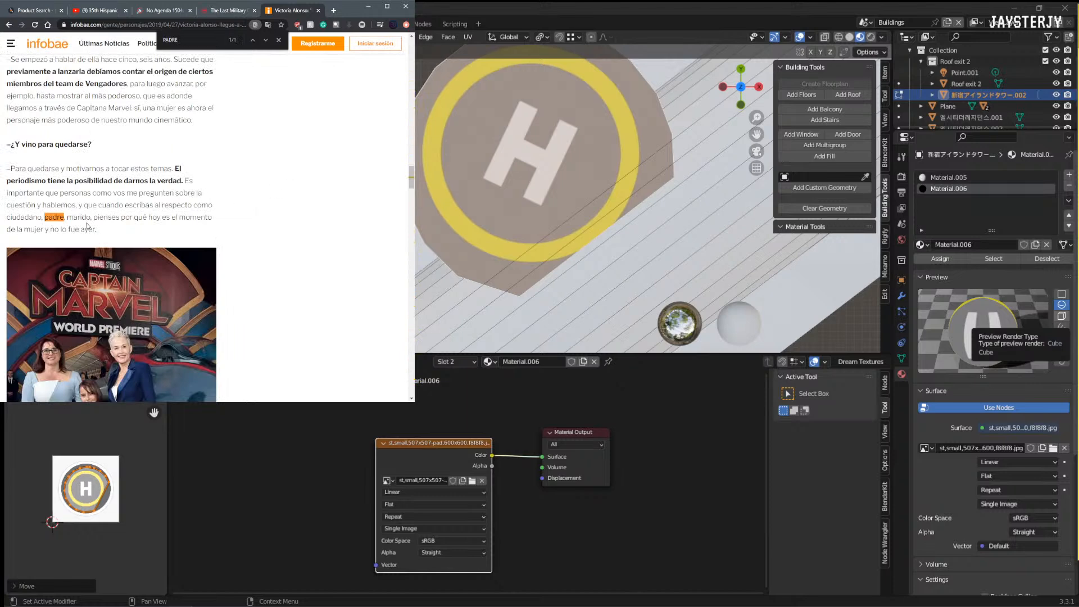
scroll(207, 158, "up", 2)
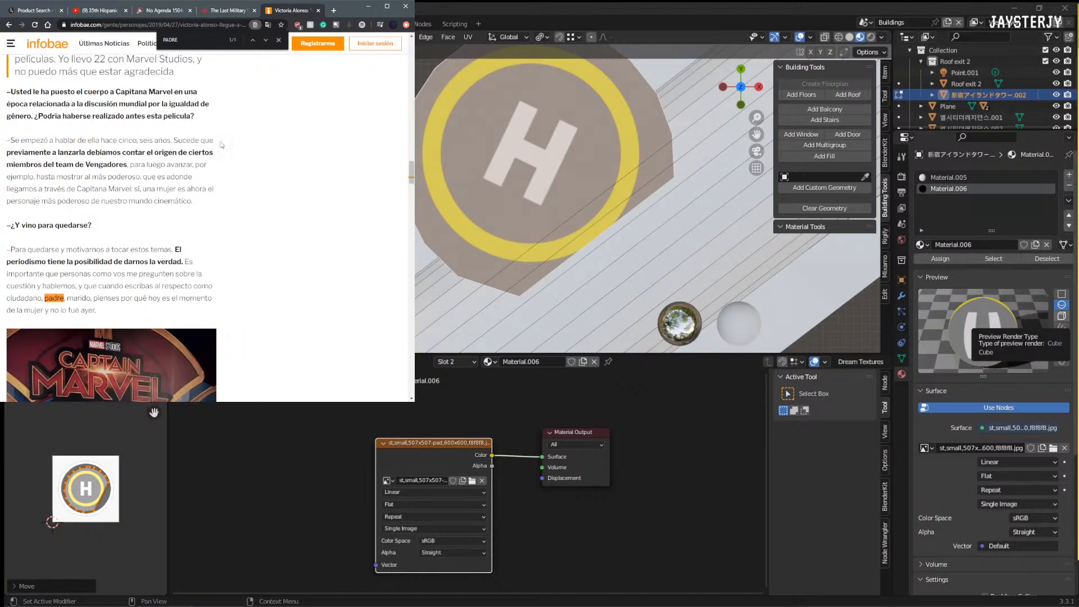
Step: Search the Infobae page for the word "FAMILIA" and translate the interview into English
key("ctrl+f")
type("FAMILIA")
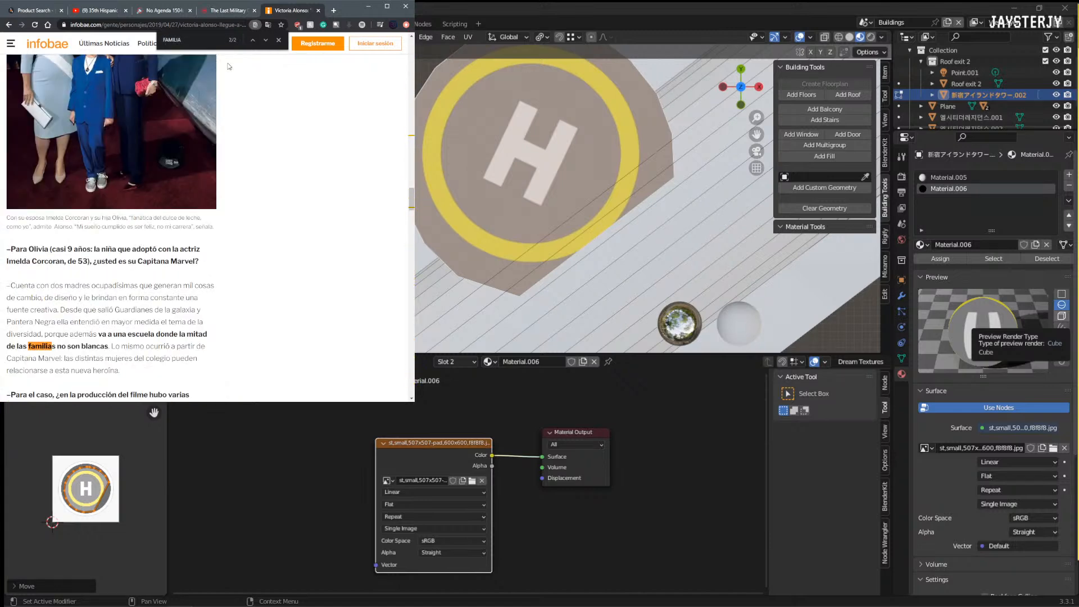
scroll(145, 270, "down", 2)
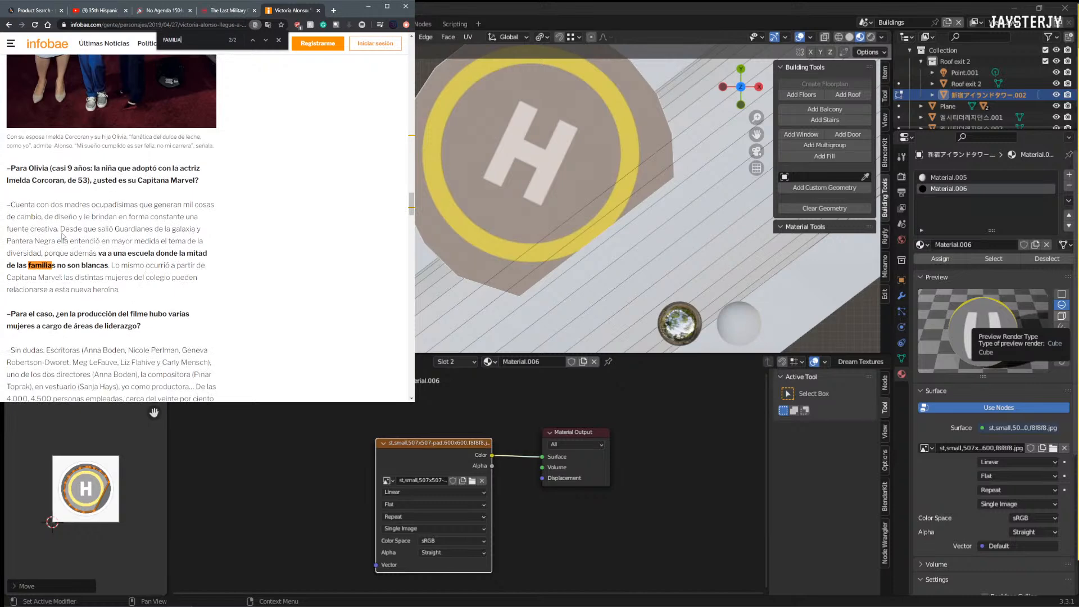
left_click(268, 25)
left_click(206, 53)
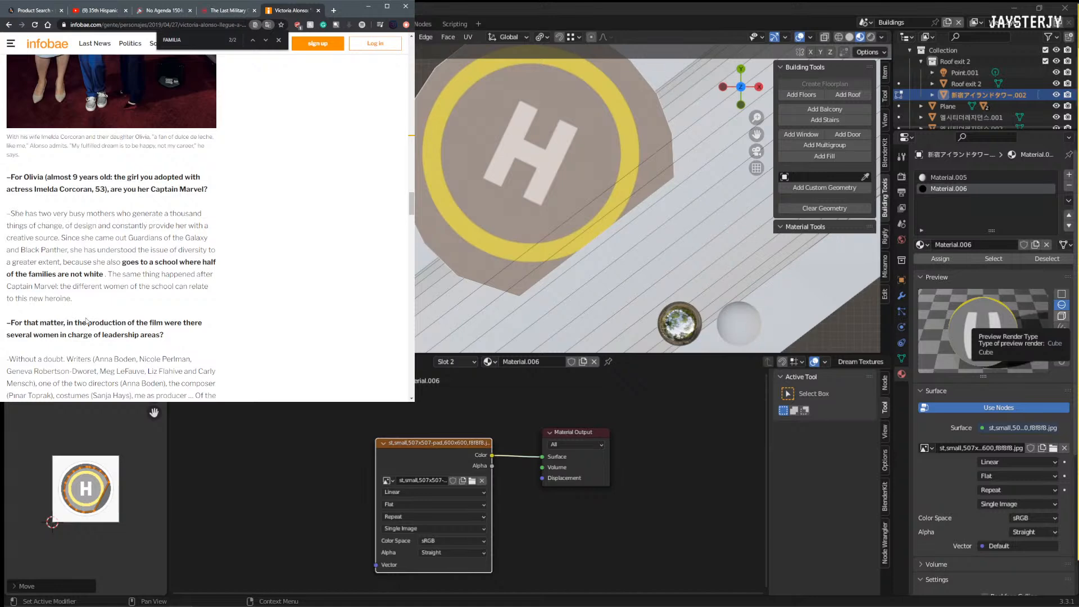
Step: Skim the translated interview from the answers about her daughter back to the introduction
scroll(87, 316, "down", 2)
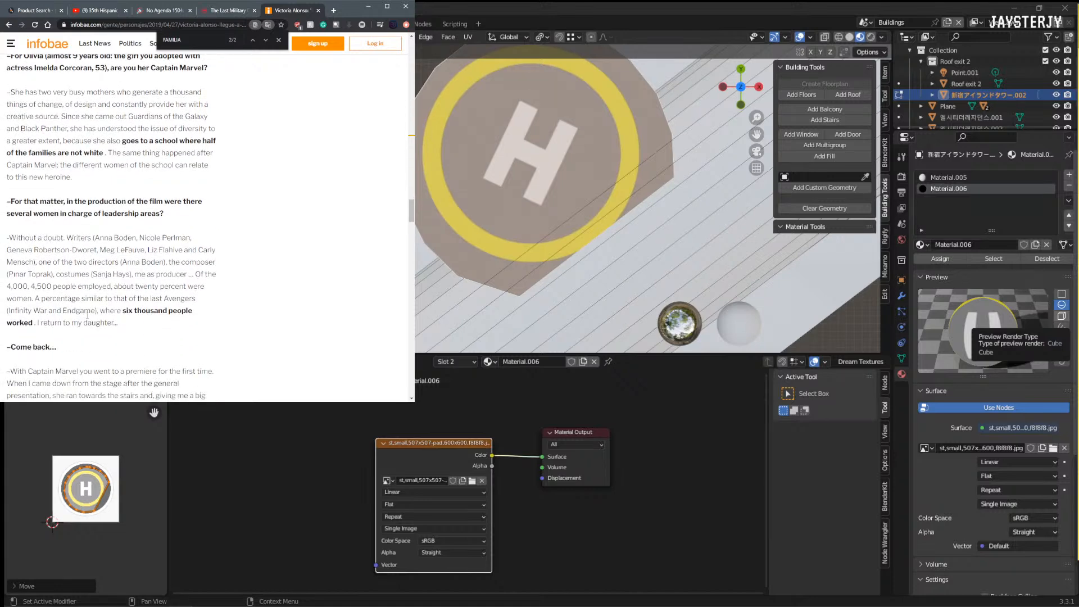
scroll(87, 316, "down", 6)
scroll(247, 104, "down", 7)
scroll(175, 207, "down", 2)
scroll(178, 255, "up", 20)
scroll(176, 258, "down", 10)
scroll(131, 242, "up", 1)
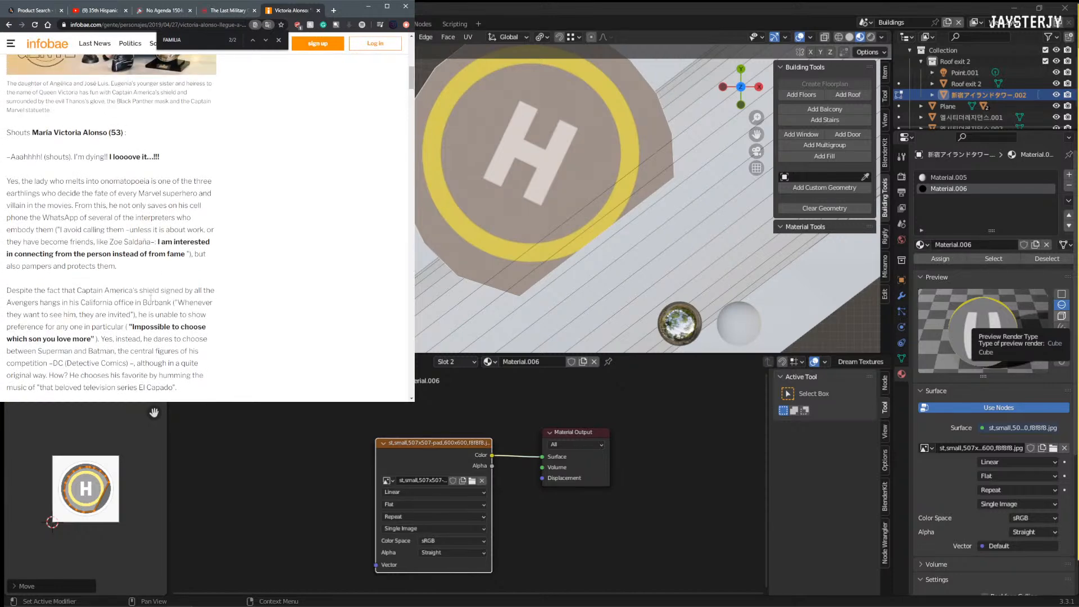
Step: Close the Victoria Alonso and Last Military Dictatorship tabs, and resume the 35th Hispanic Heritage Awards video
left_click(8, 25)
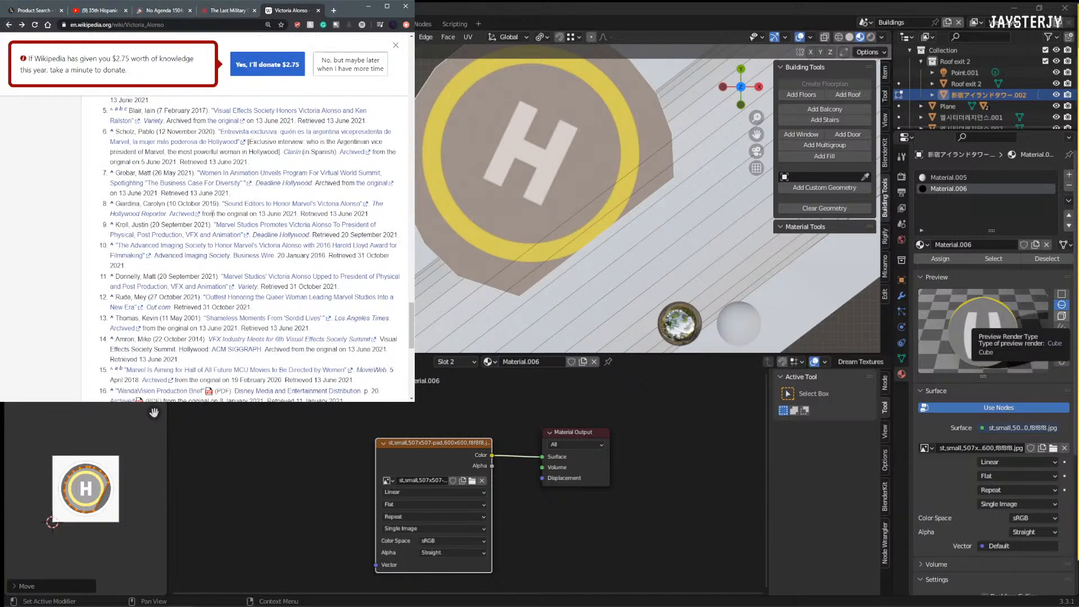
left_click(318, 11)
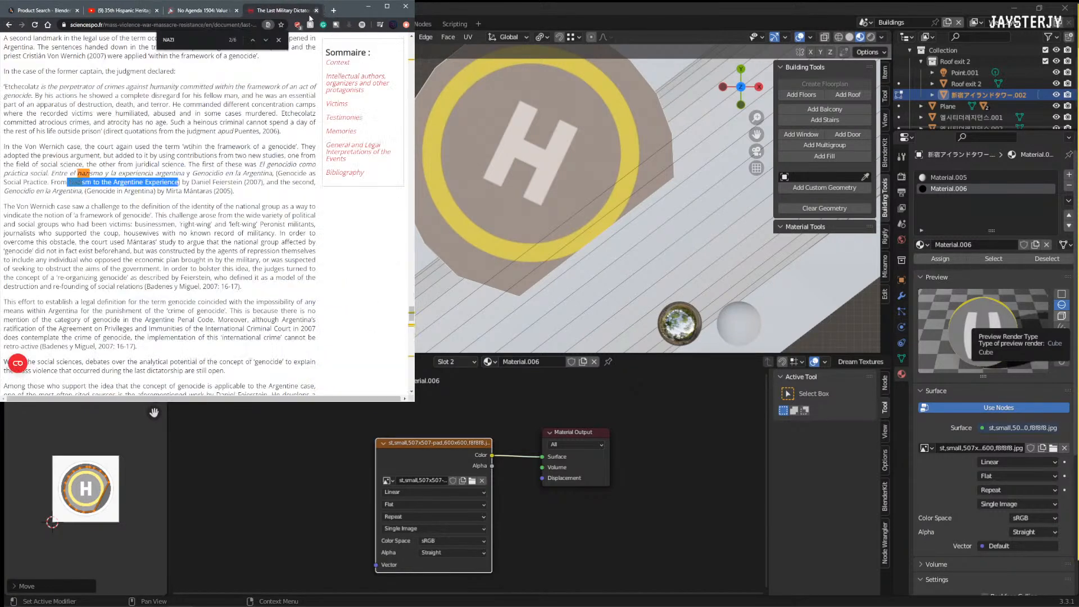
left_click(319, 10)
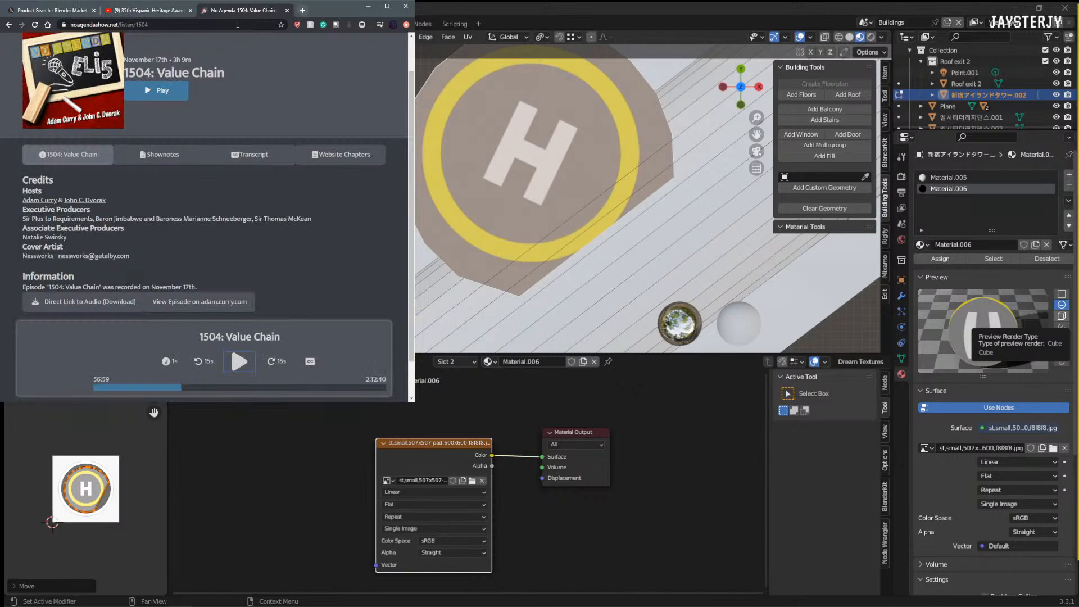
left_click(164, 10)
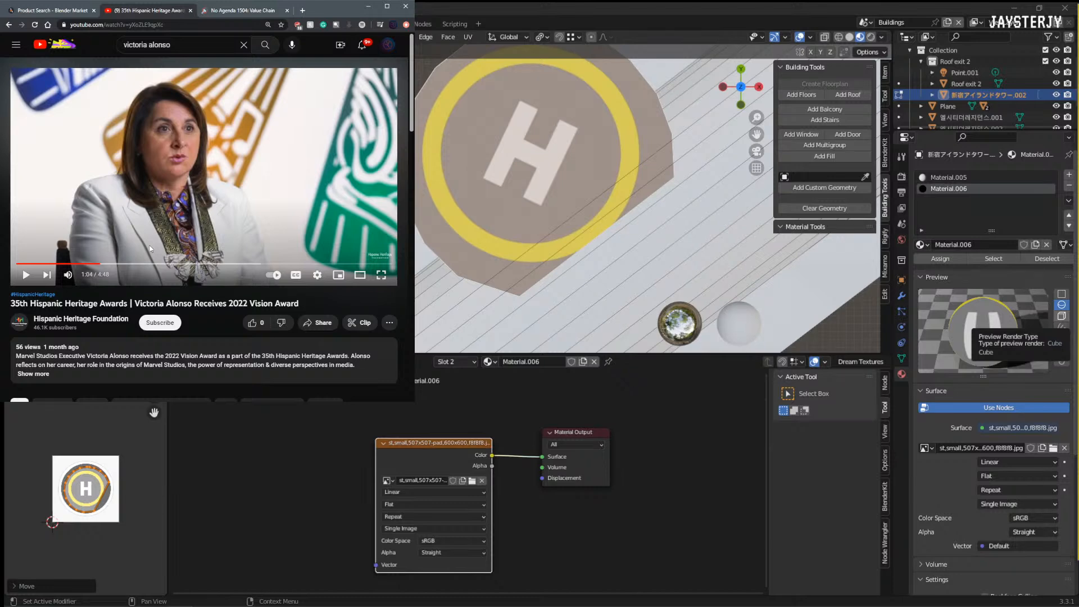
left_click(171, 220)
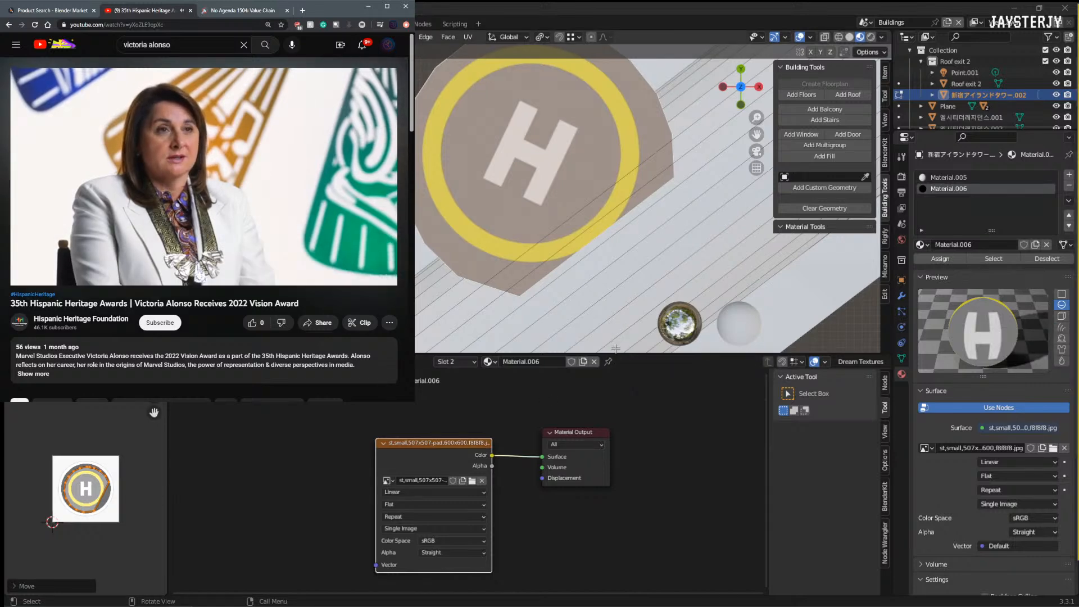
Step: Switch back to Blender and add a loop cut to the high-rise mesh
scroll(540, 298, "down", 3)
scroll(543, 294, "up", 2)
left_click(577, 252)
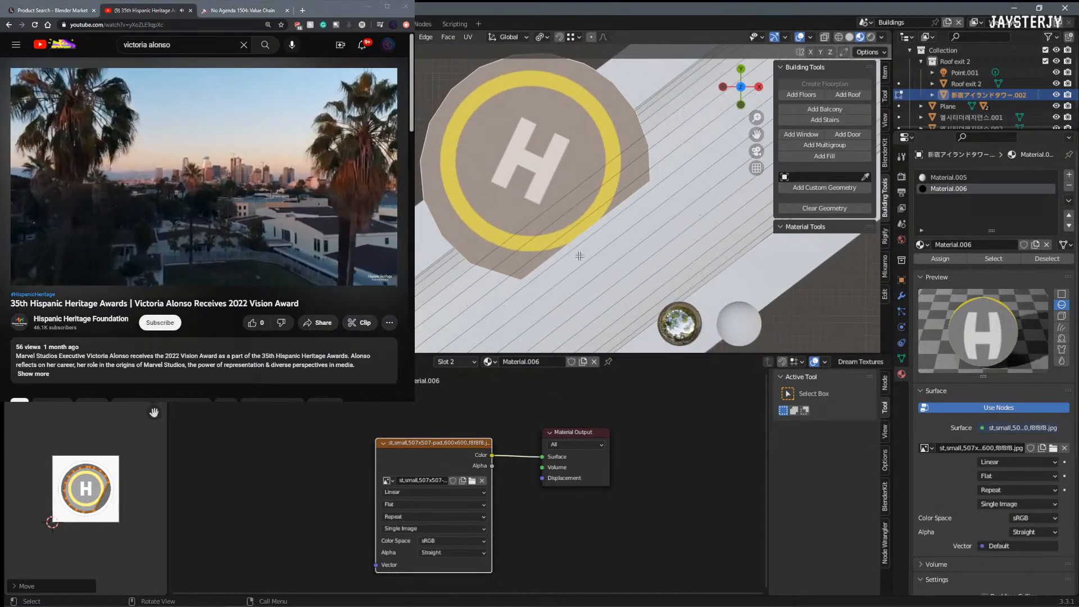
scroll(578, 270, "up", 2)
scroll(644, 214, "down", 2)
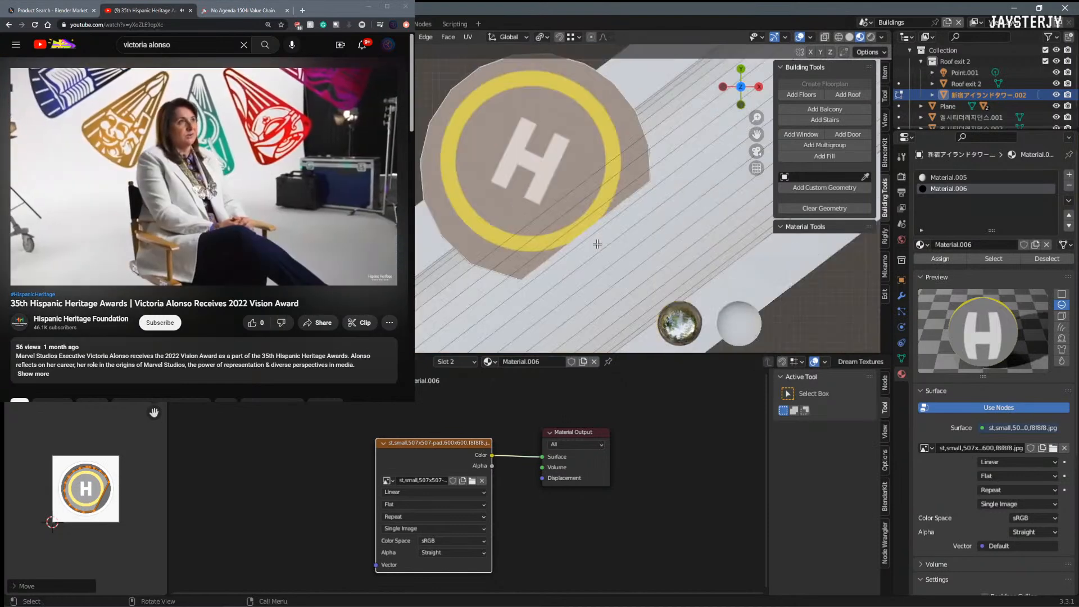
middle_click_drag(644, 214, 637, 230, "shift")
middle_click_drag(647, 227, 603, 198)
key("ctrl+Tab")
left_click(532, 210)
middle_click_drag(531, 209, 647, 203)
scroll(562, 199, "down", 4)
key("Tab")
middle_click_drag(471, 193, 534, 256)
left_click(536, 260)
key("ctrl+r")
left_click(565, 261)
right_click(564, 261)
Step: Select the narrow lengthwise faces of the high-rise's curved roof one after another
scroll(534, 255, "up", 3)
middle_click_drag(520, 293, 519, 286)
left_click(521, 287)
left_click(516, 277, "shift")
left_click(505, 271, "shift")
left_click(501, 260, "shift")
left_click(497, 245, "shift")
left_click(493, 236, "shift")
left_click(488, 225, "shift")
mouse_move(488, 224)
middle_mouse_down()
mouse_move(542, 273)
mouse_move(589, 284)
mouse_move(635, 251)
mouse_move(611, 251)
mouse_move(547, 315)
middle_mouse_up()
Step: Switch the viewport to solid shading to check the face selection on the whole high-rise
scroll(624, 254, "up", 2)
key("z")
left_click(541, 276)
key("z")
left_click(613, 313)
mouse_move(631, 311)
middle_mouse_down()
mouse_move(549, 217)
mouse_move(579, 214)
mouse_move(496, 214)
mouse_move(663, 222)
middle_mouse_up()
scroll(553, 213, "down", 6)
mouse_move(551, 213)
middle_mouse_down("shift")
mouse_move(550, 133)
mouse_move(534, 162)
mouse_move(533, 225)
middle_mouse_up("shift")
scroll(532, 229, "up", 4)
scroll(537, 227, "down", 2)
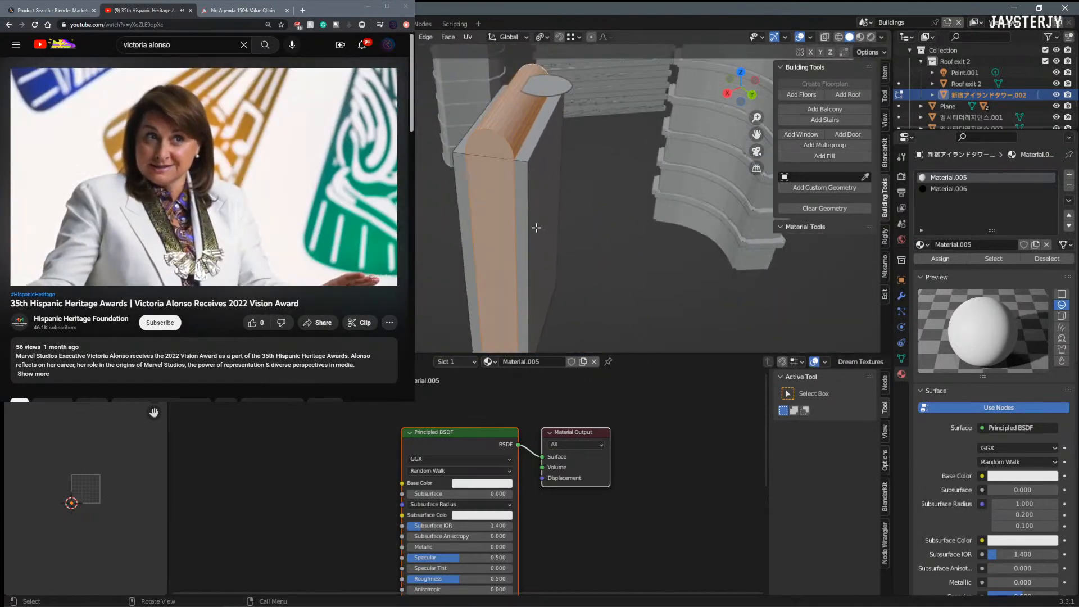
Step: Separate the selected curved roof faces into their own object and select that object
mouse_move(492, 199)
middle_mouse_down()
mouse_move(561, 163)
mouse_move(508, 234)
mouse_move(424, 240)
mouse_move(450, 228)
mouse_move(459, 194)
mouse_move(542, 186)
mouse_move(624, 236)
mouse_move(581, 193)
mouse_move(448, 219)
mouse_move(551, 224)
middle_mouse_up()
scroll(562, 225, "up", 3)
key("shift+z")
key("x")
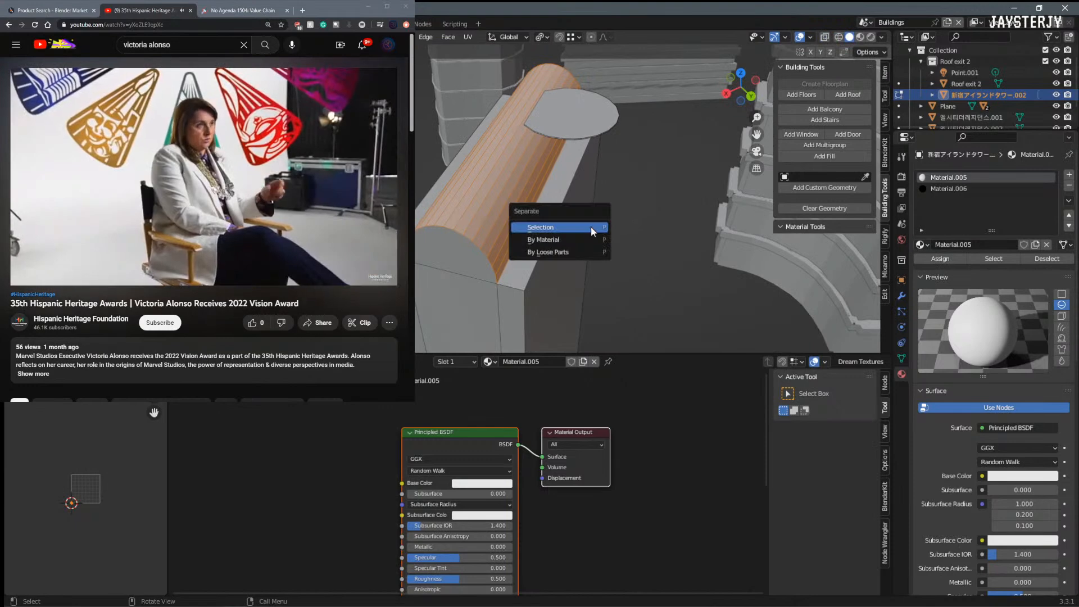
left_click(587, 228)
key("ctrl+Tab")
left_click(497, 226)
left_click(497, 222)
Step: Enter mesh editing on the separated roof object and select all of its connected faces
middle_click_drag(495, 224, 426, 241)
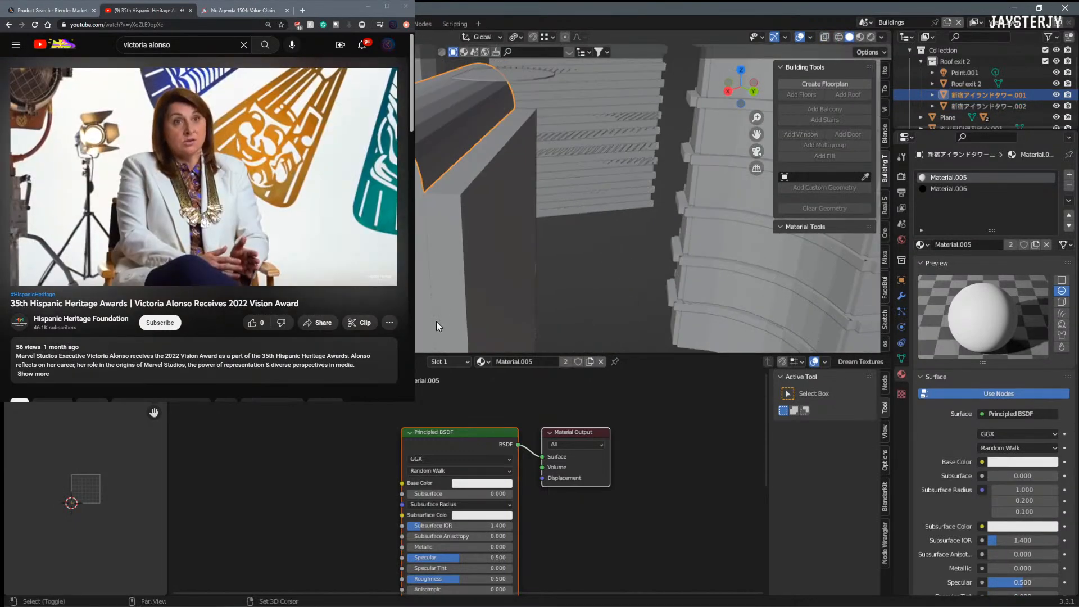
middle_click_drag(441, 194, 476, 248)
key("Tab")
scroll(476, 247, "up", 1)
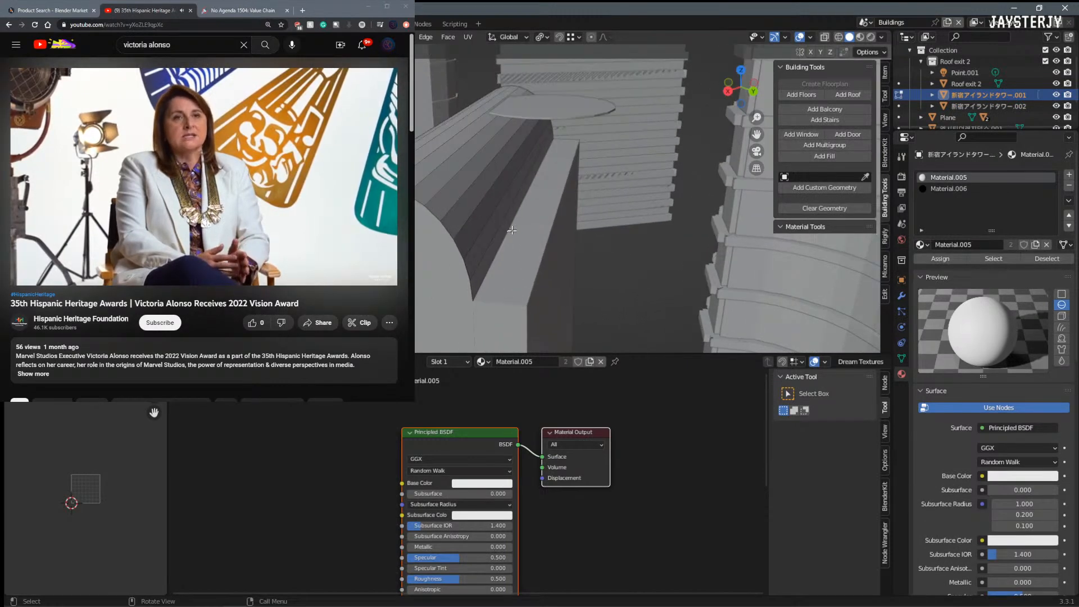
key("l")
scroll(505, 225, "down", 2)
scroll(530, 217, "down", 1)
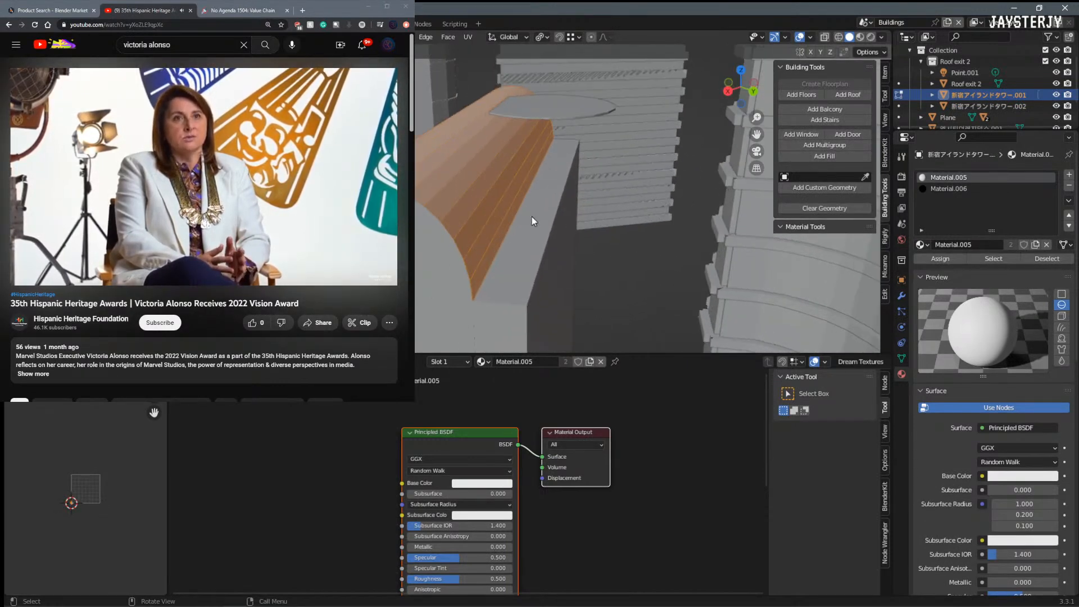
Step: Add 13 evenly spaced loop cuts across the curved roof
middle_click_drag(531, 217, 430, 225)
key("ctrl+r")
scroll(430, 225, "up", 14)
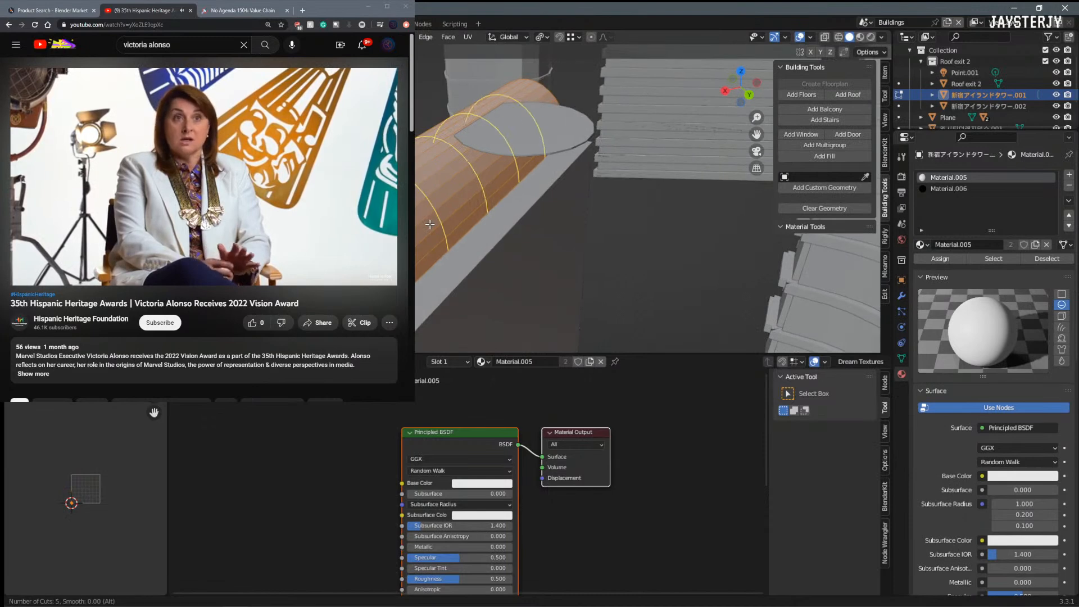
scroll(430, 224, "down", 2)
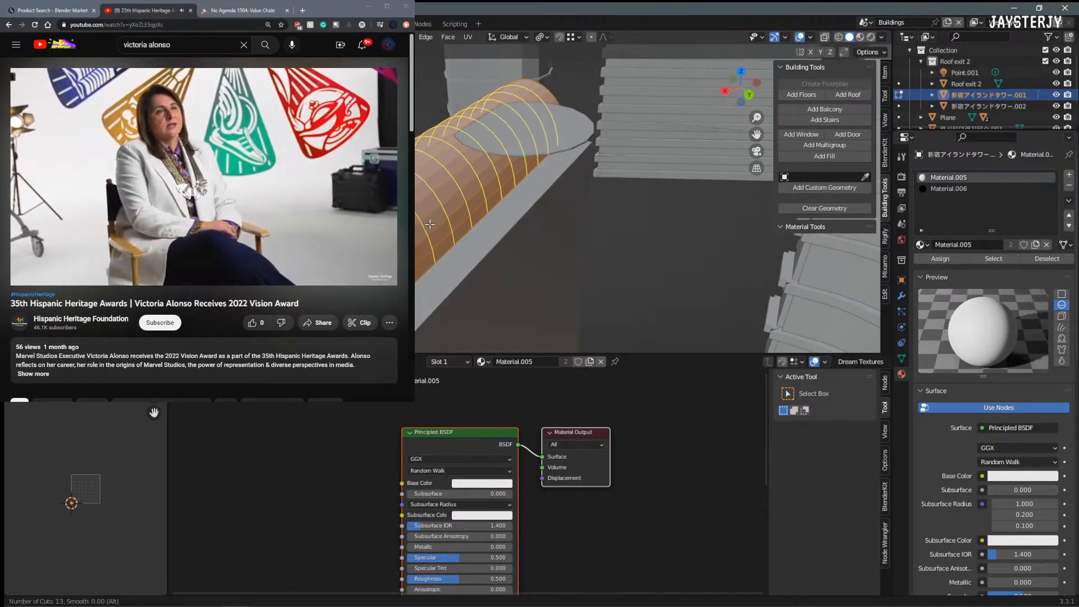
left_click(430, 224)
right_click(430, 224)
Step: Bevel the new roof loop cuts into narrow bands
middle_click_drag(430, 224, 570, 279)
key("ctrl+b")
left_click(573, 280)
Step: Try to extrude the roof bands outward along their normals, and undo the extrusion
key("alt+e")
left_click(573, 280)
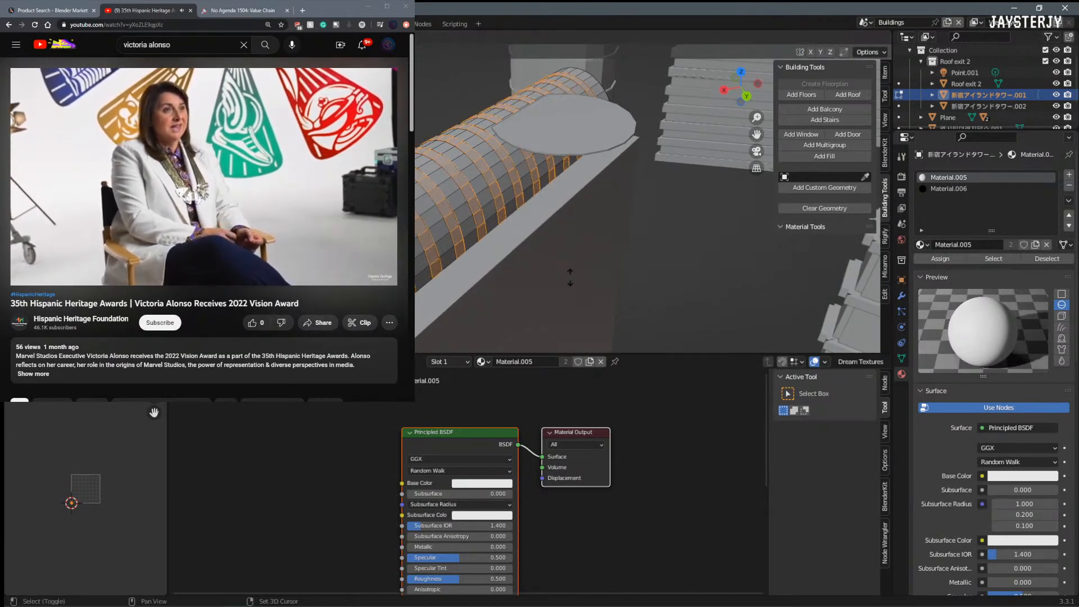
left_click(550, 263)
key("Tab")
middle_click_drag(555, 262, 517, 270)
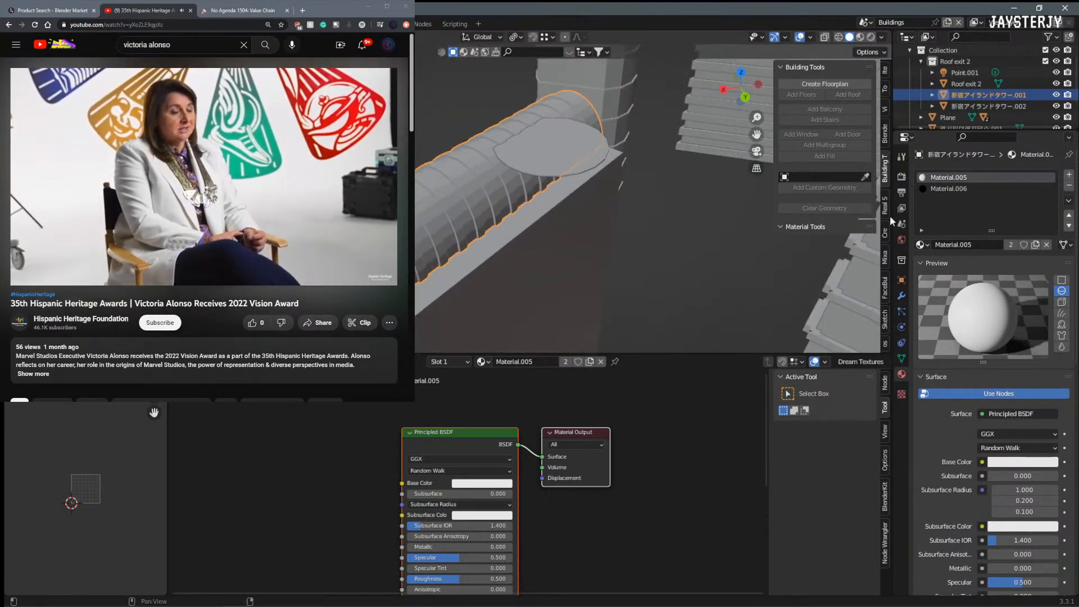
key("Tab")
scroll(431, 274, "up", 3)
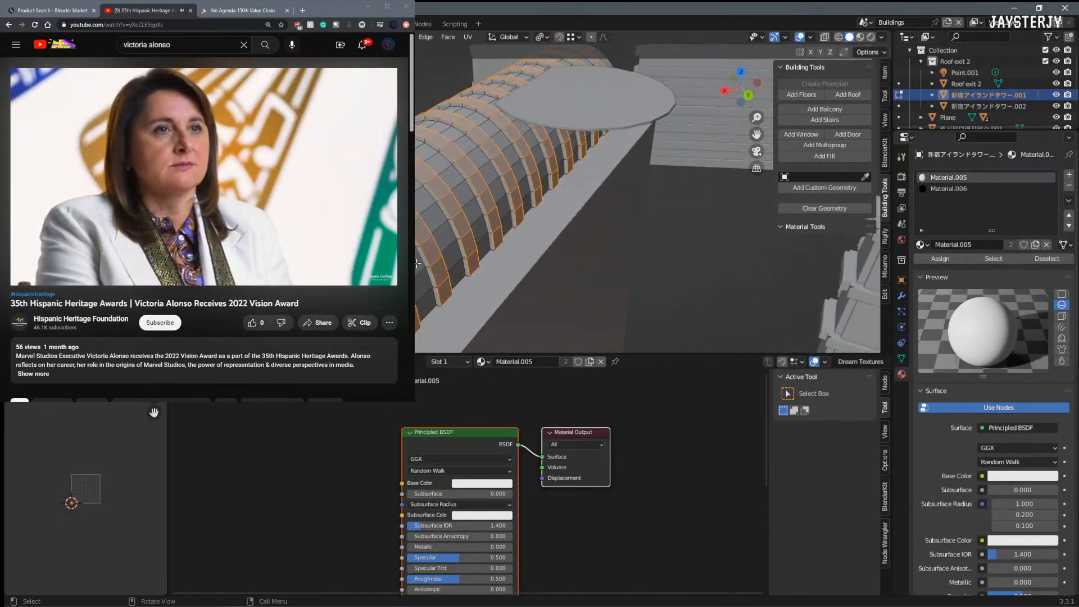
key("ctrl+z")
key("ctrl+z")
key("ctrl+z")
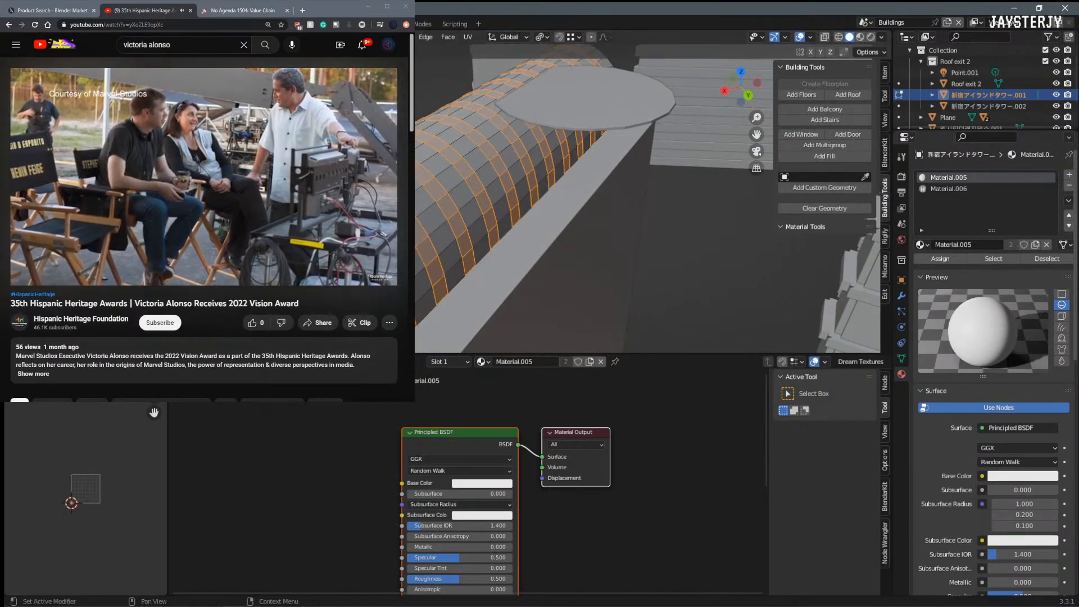
Step: Add a material slot to the separated roof object and choose the existing "concrete" material for it
left_click(1069, 174)
left_click(918, 244)
type("CONC")
key("Return")
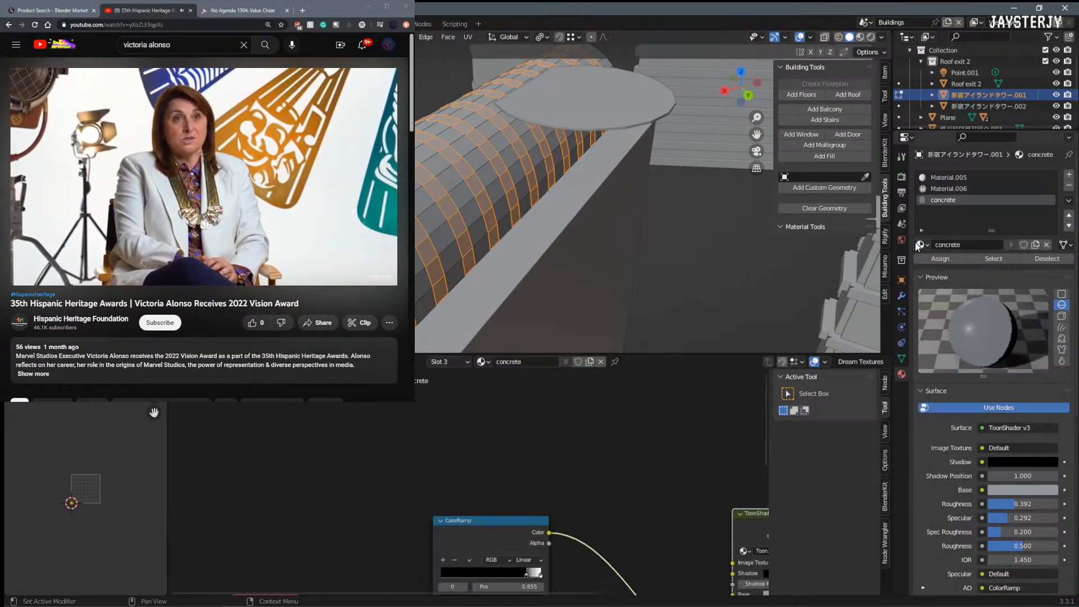
Step: Assign the concrete material to the selected curved roof strips and extrude those faces along their normals as raised ribs
left_click(945, 259)
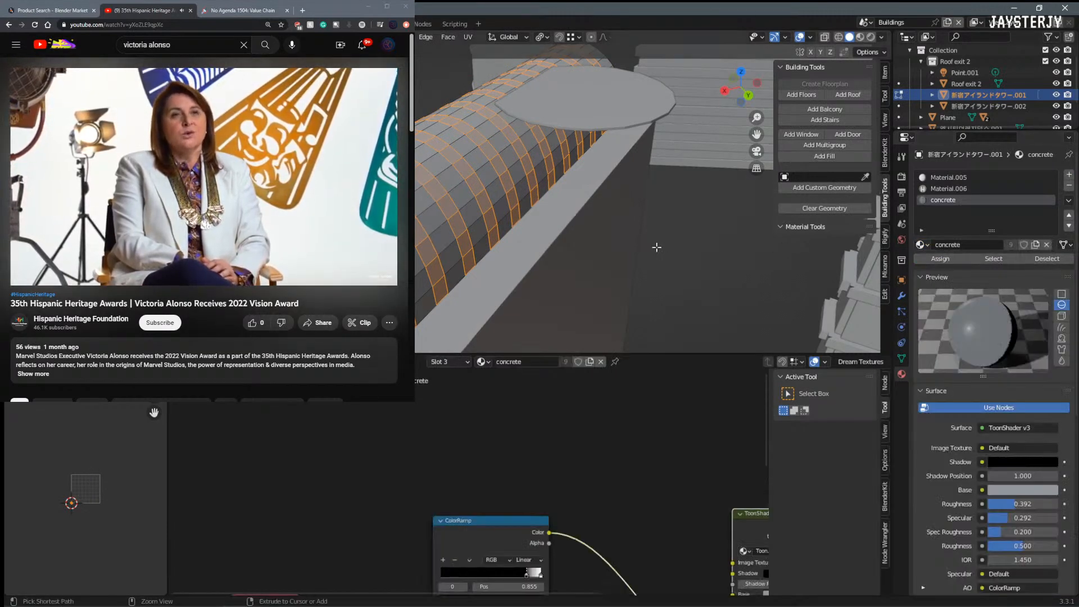
right_click(567, 254)
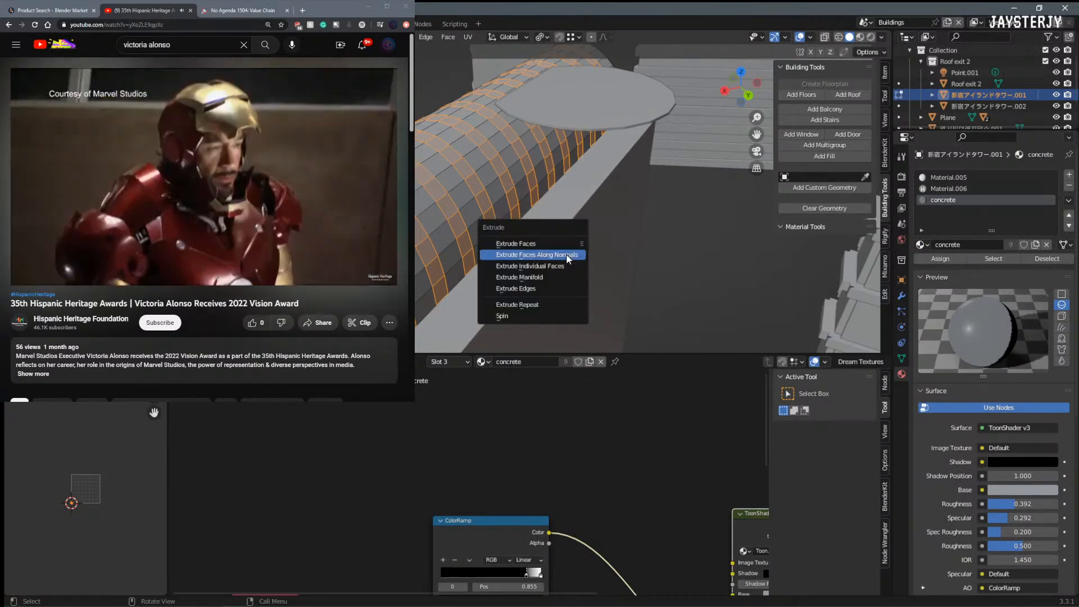
left_click(565, 254)
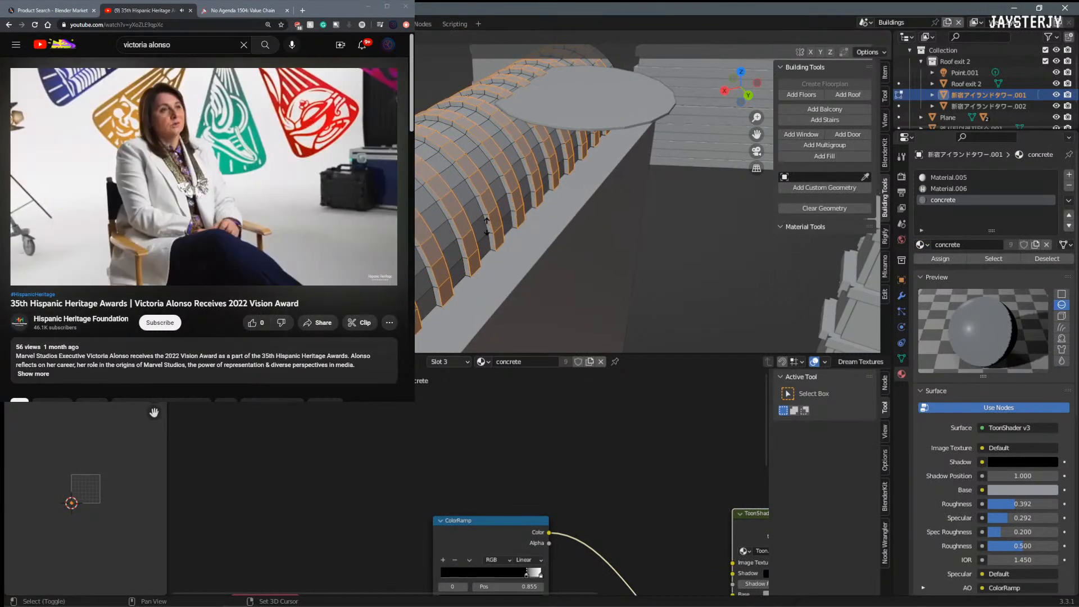
left_click(489, 227)
mouse_move(496, 226)
middle_mouse_down()
mouse_move(526, 213)
mouse_move(507, 216)
middle_mouse_up()
Step: Show the model in Material Preview and invert the face selection to pick the roof faces between the extruded ribs
key("Tab")
key("z")
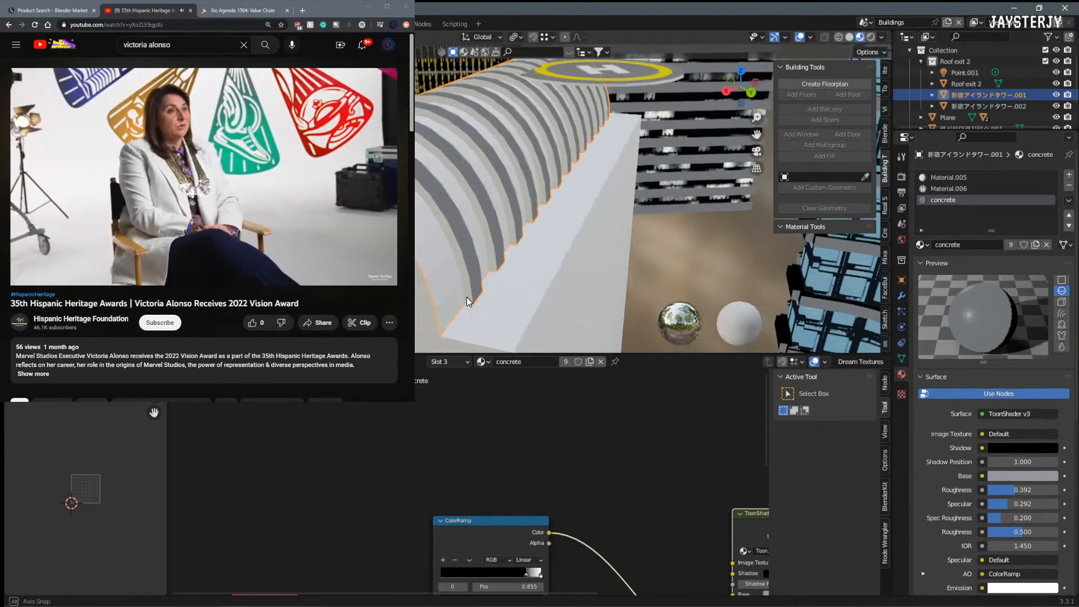
middle_click_drag(453, 305, 510, 265)
key("Tab")
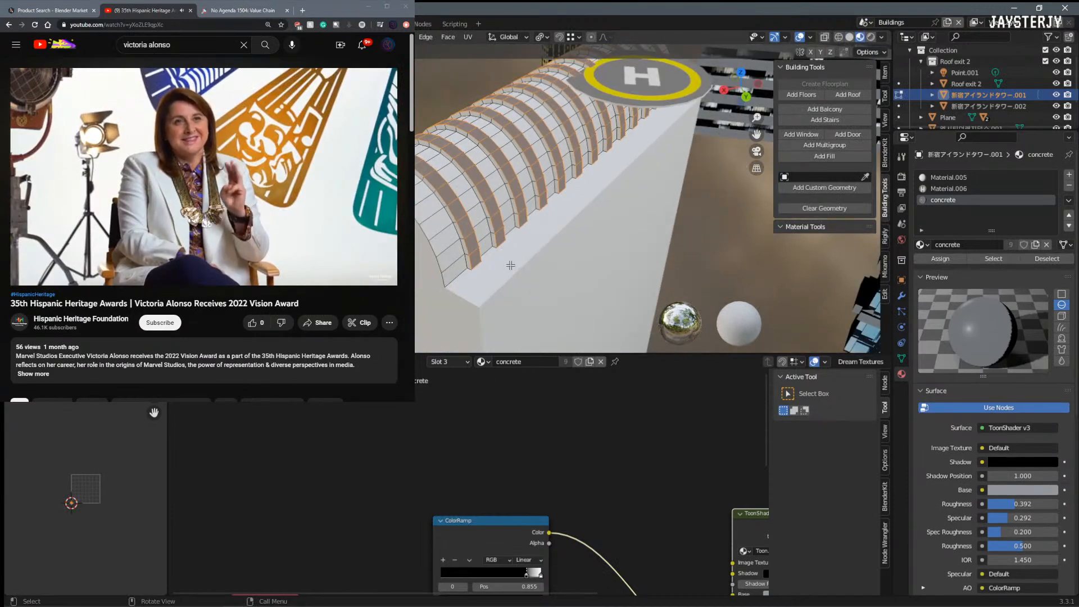
key("ctrl+i")
mouse_move(511, 265)
middle_mouse_down()
mouse_move(539, 224)
mouse_move(530, 273)
mouse_move(514, 260)
mouse_move(496, 272)
middle_mouse_up()
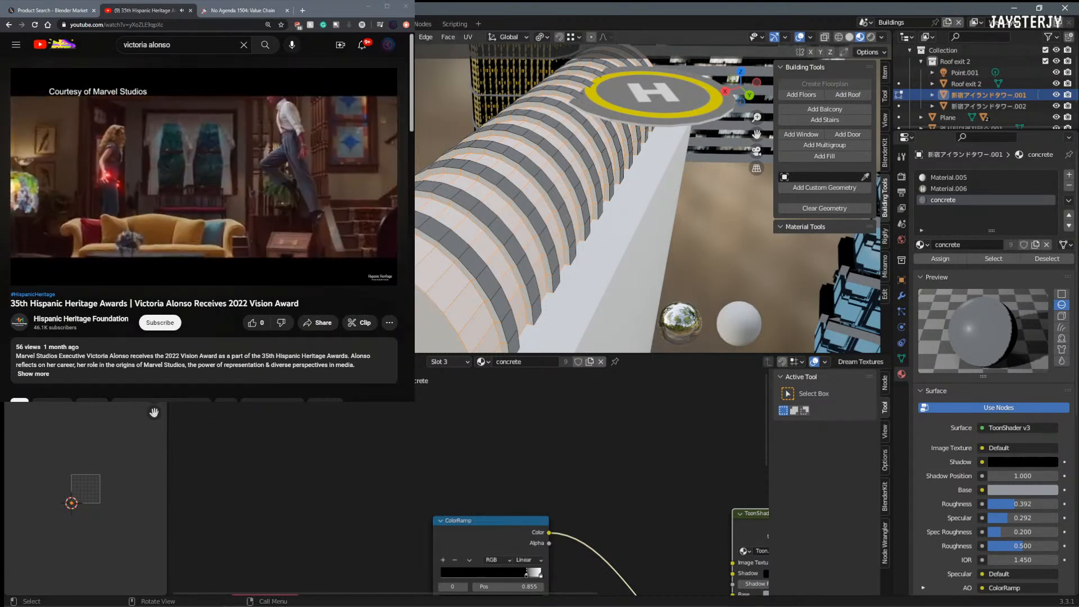
Step: Pause the YouTube video, return to the "victoria alonso" search results and look through the listed videos
left_click(196, 128)
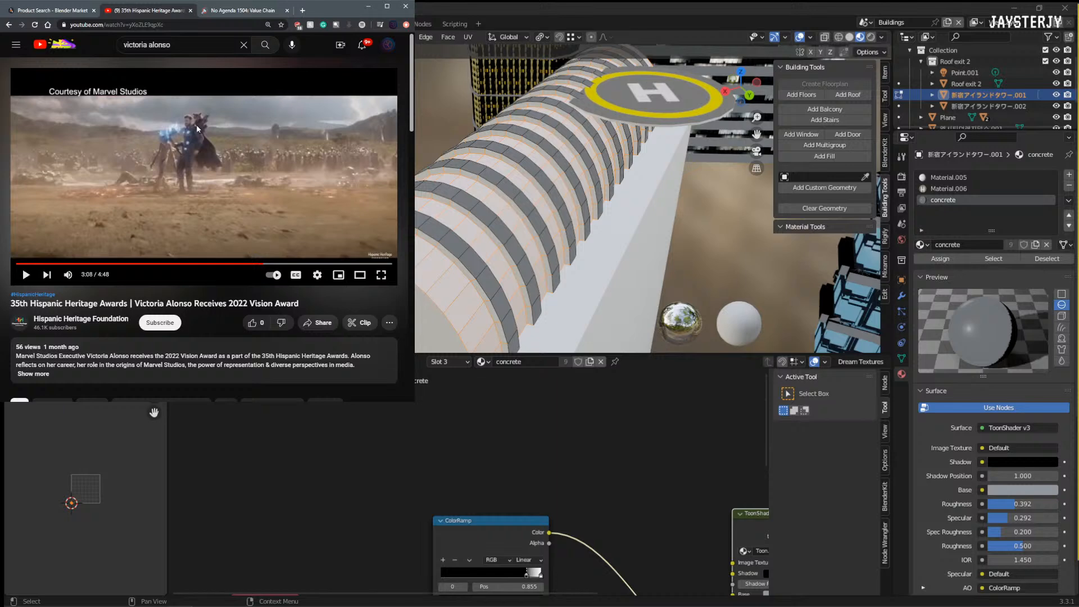
left_click(8, 25)
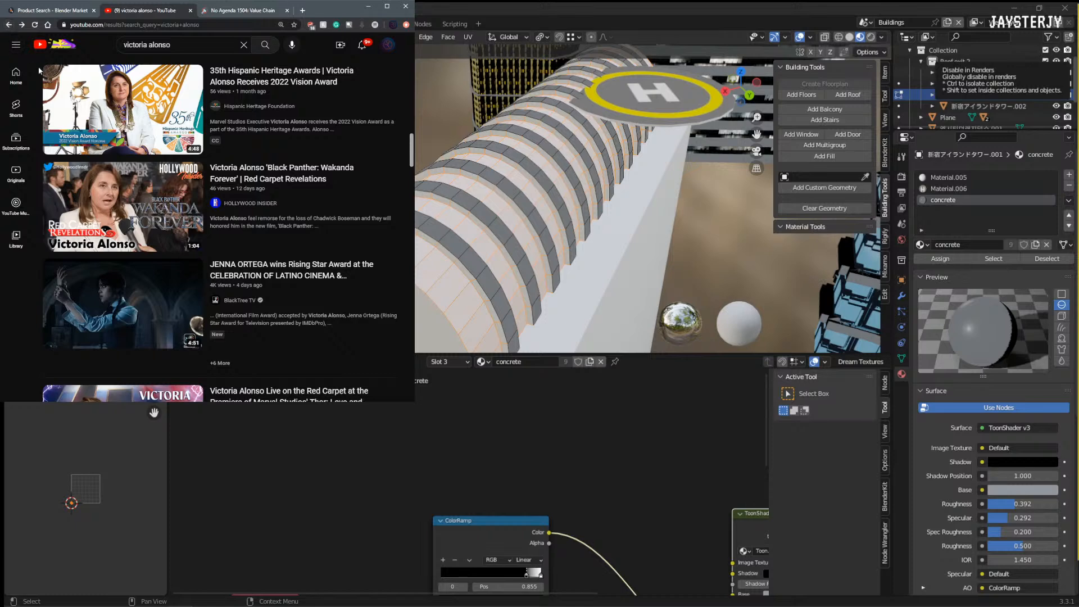
scroll(126, 168, "down", 1)
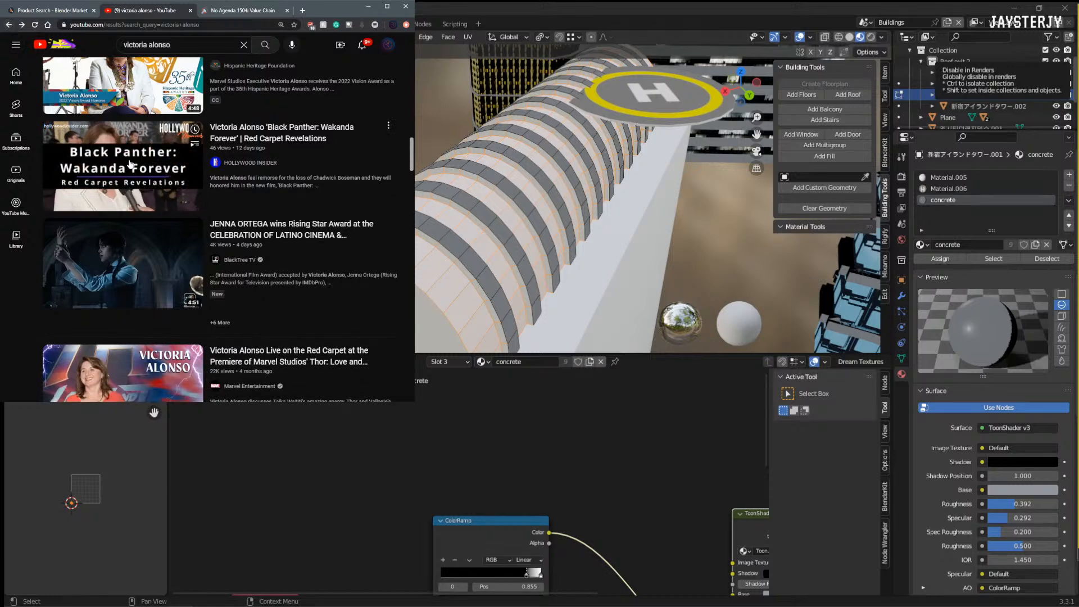
scroll(130, 166, "down", 3)
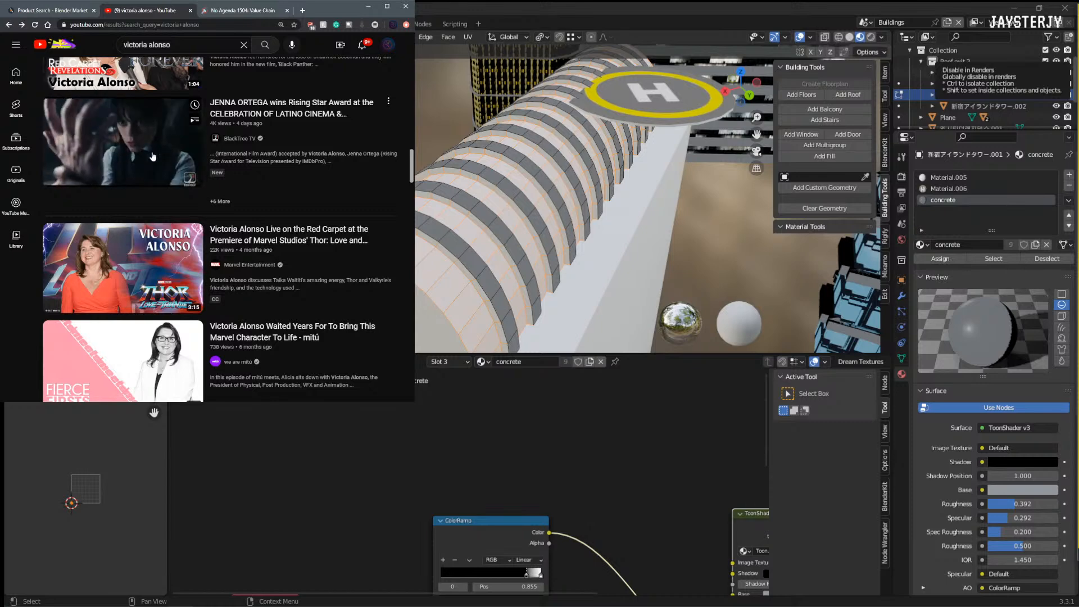
mouse_move(139, 262)
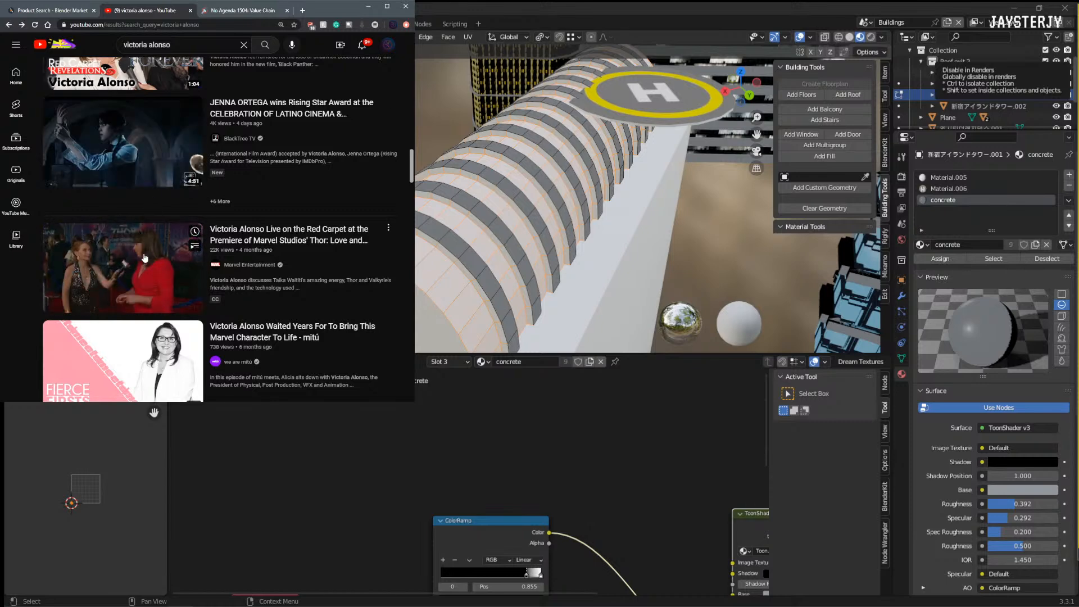
scroll(136, 242, "down", 1)
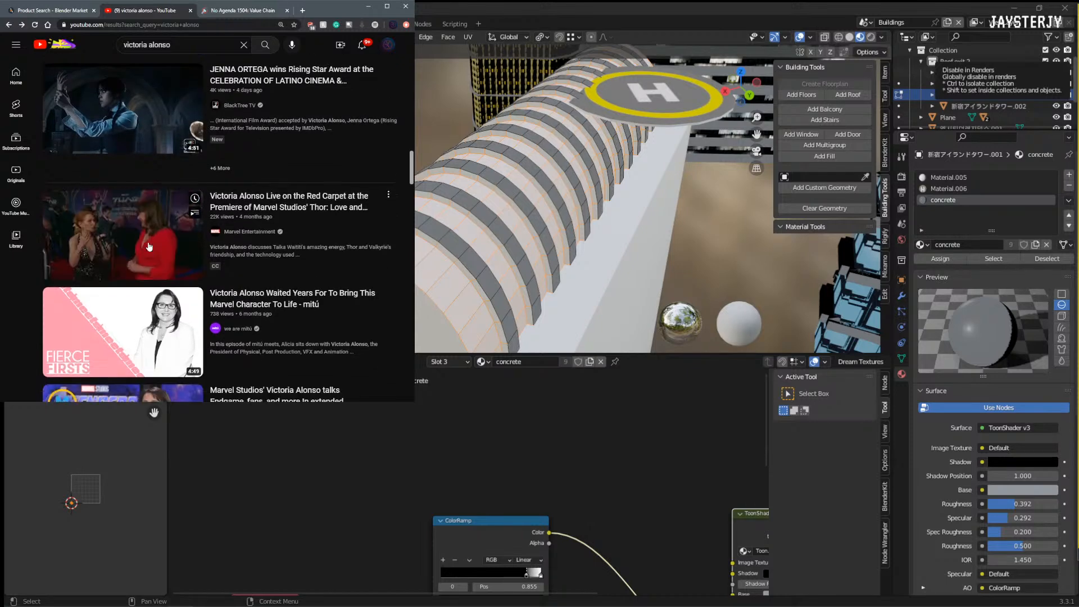
scroll(136, 242, "down", 4)
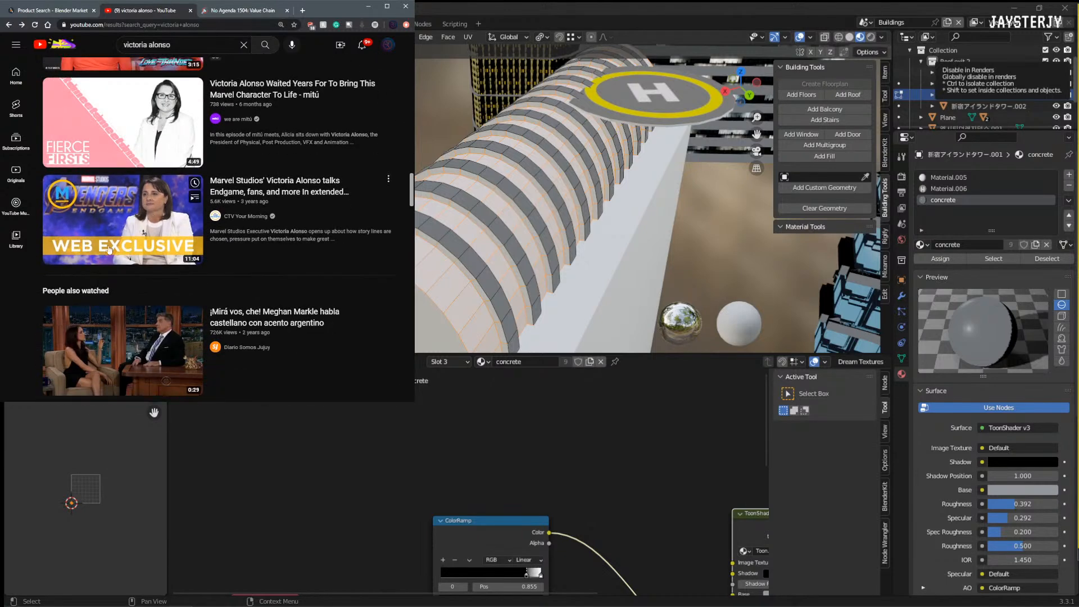
scroll(139, 242, "down", 2)
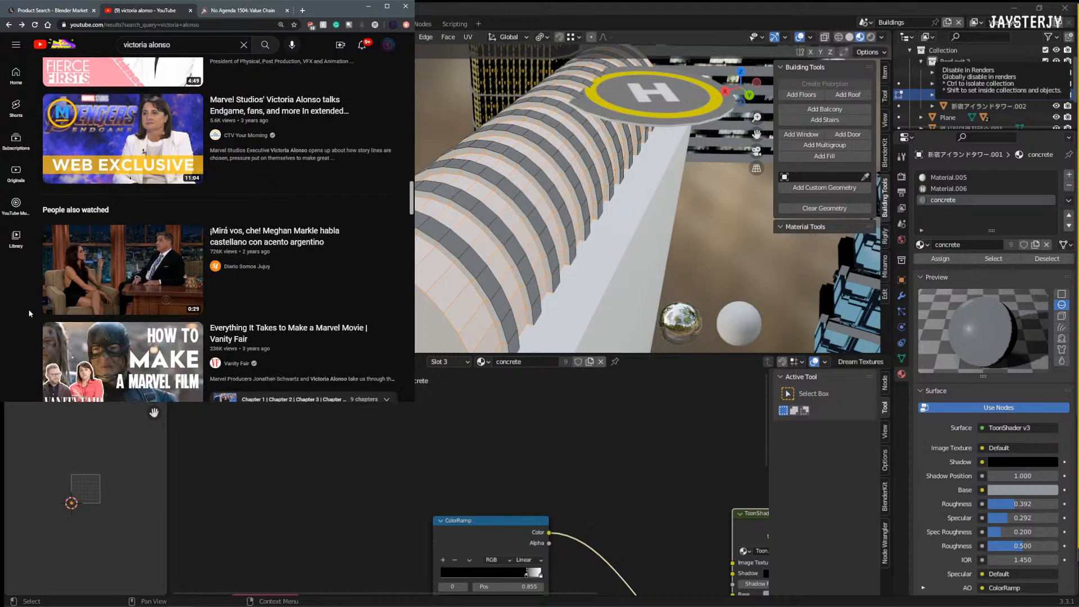
scroll(55, 316, "down", 3)
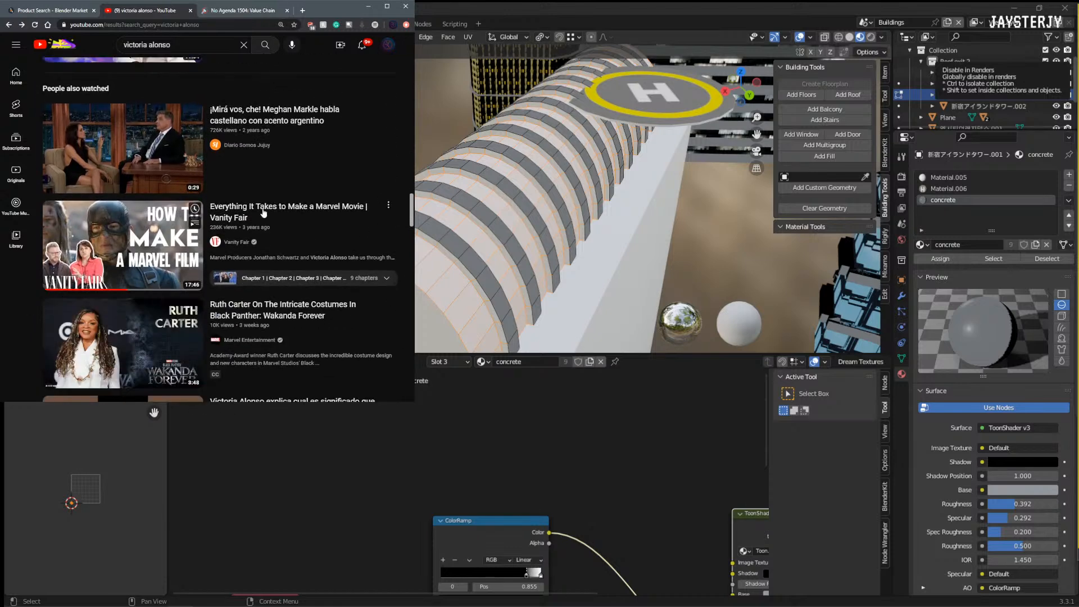
scroll(115, 225, "down", 7)
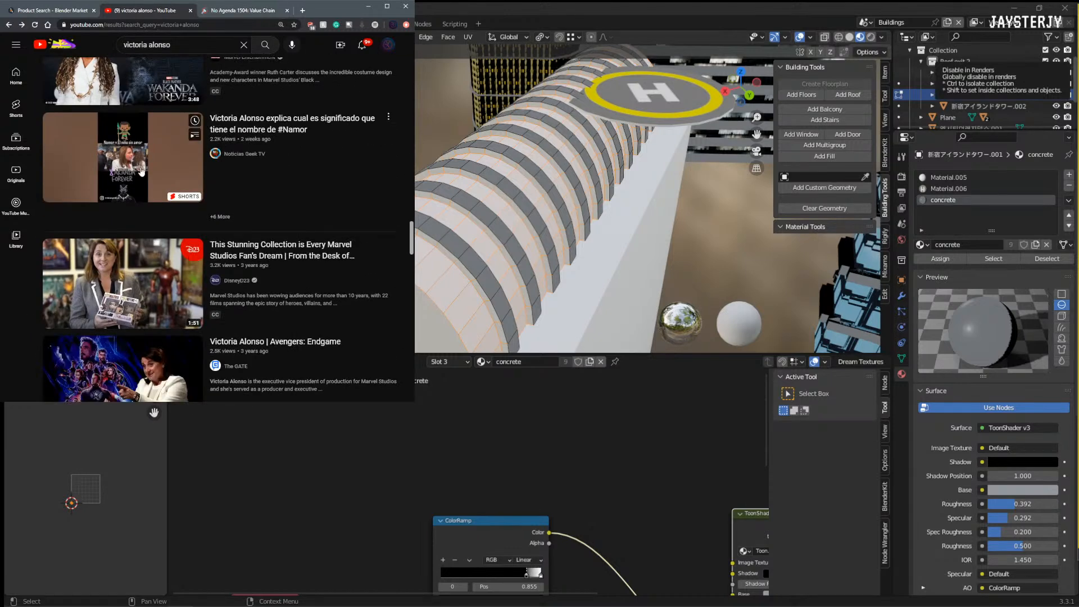
scroll(141, 171, "down", 2)
Step: Search YouTube for "victoria alonso REEL" and play the Despierta América video "El emotivo mensaje de Victoria Alonso"
left_click(213, 41)
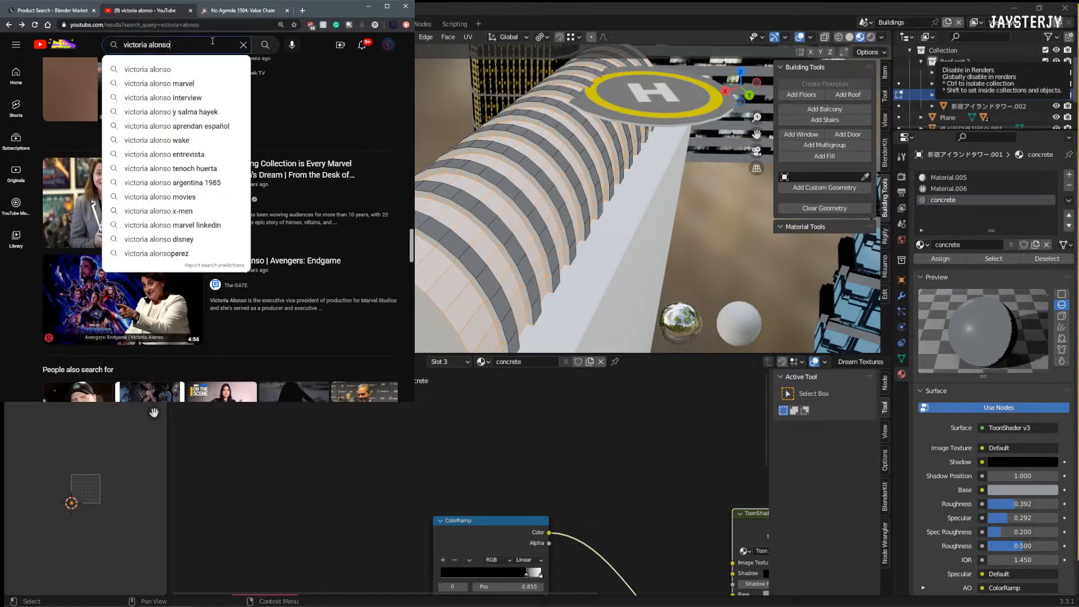
type("REEL")
key("Return")
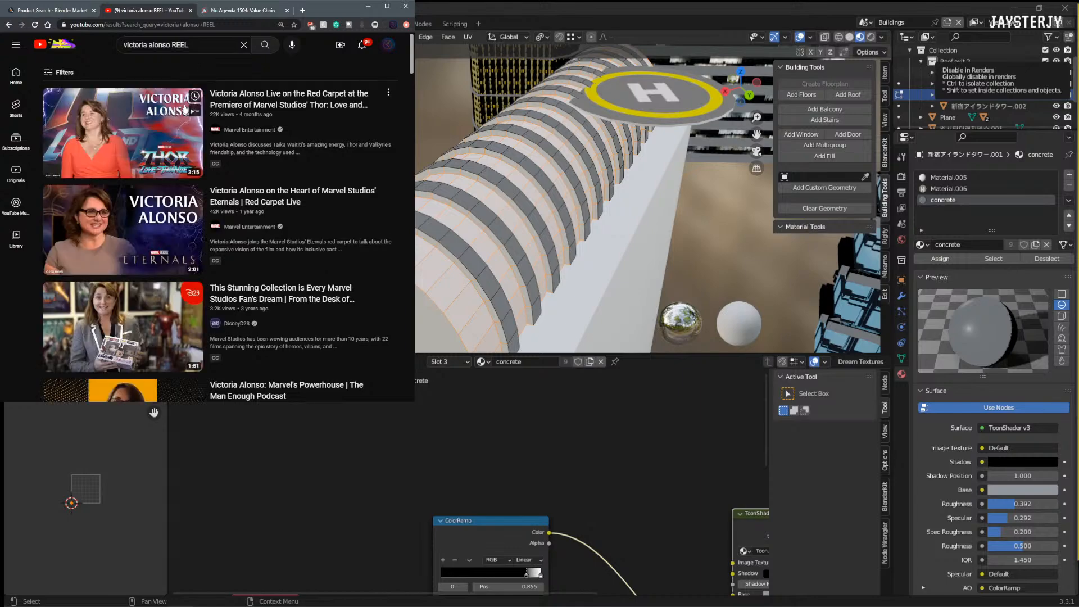
scroll(125, 193, "down", 5)
scroll(125, 193, "down", 4)
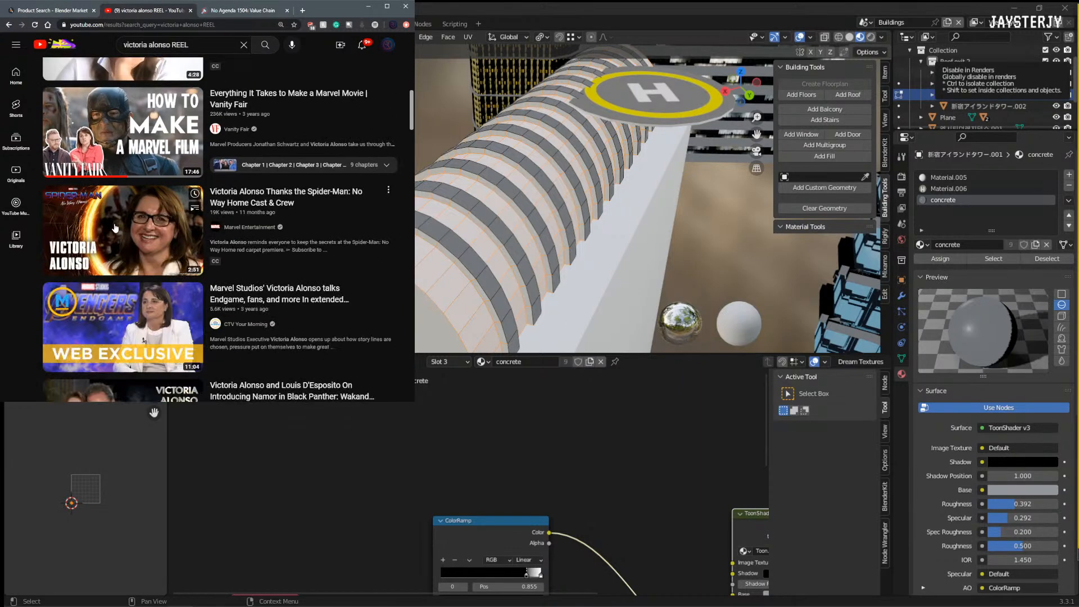
scroll(117, 224, "down", 4)
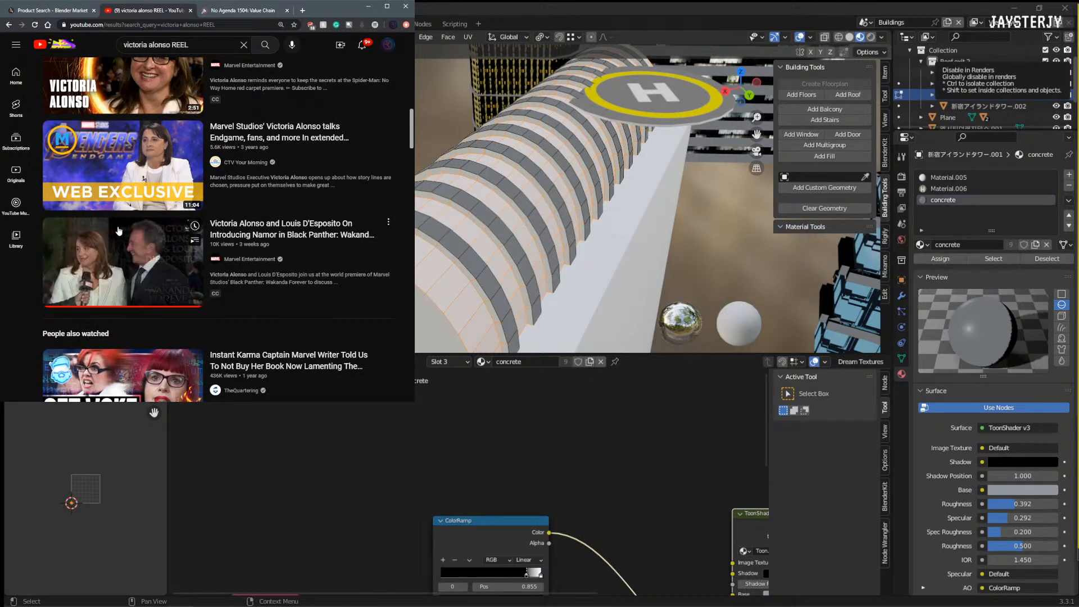
scroll(116, 242, "down", 4)
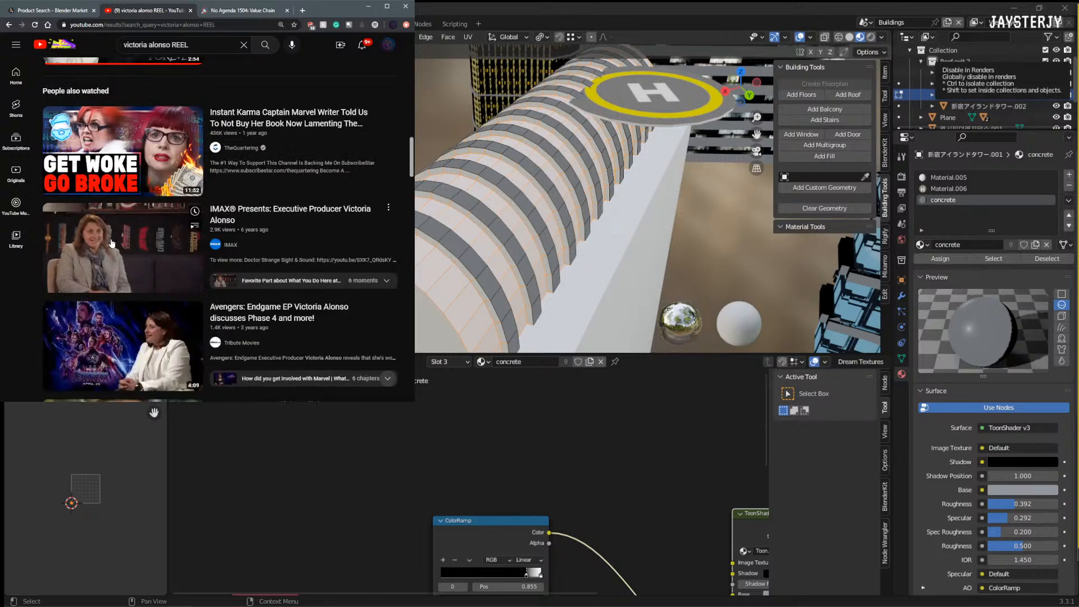
scroll(112, 244, "down", 5)
scroll(110, 226, "down", 5)
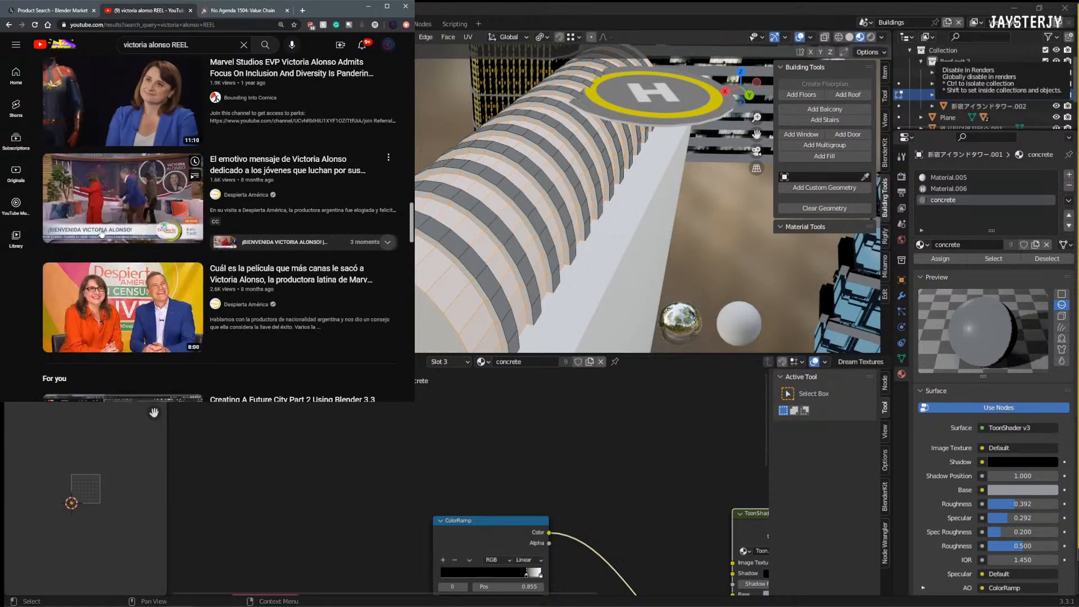
left_click(102, 233)
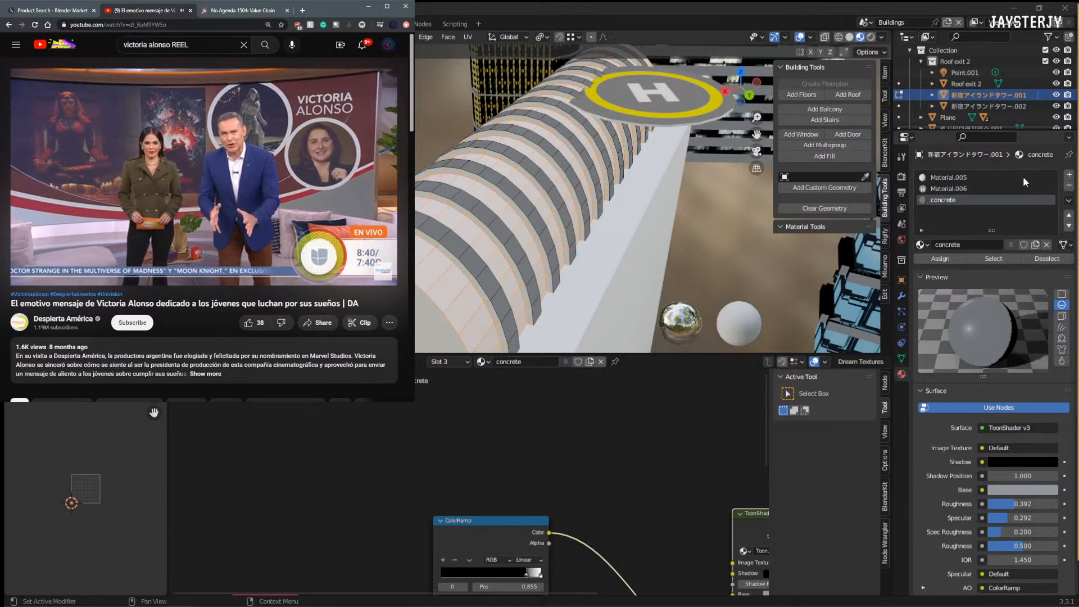
Step: Return to Blender and add an empty material slot to the curved roof object
left_click(1036, 176)
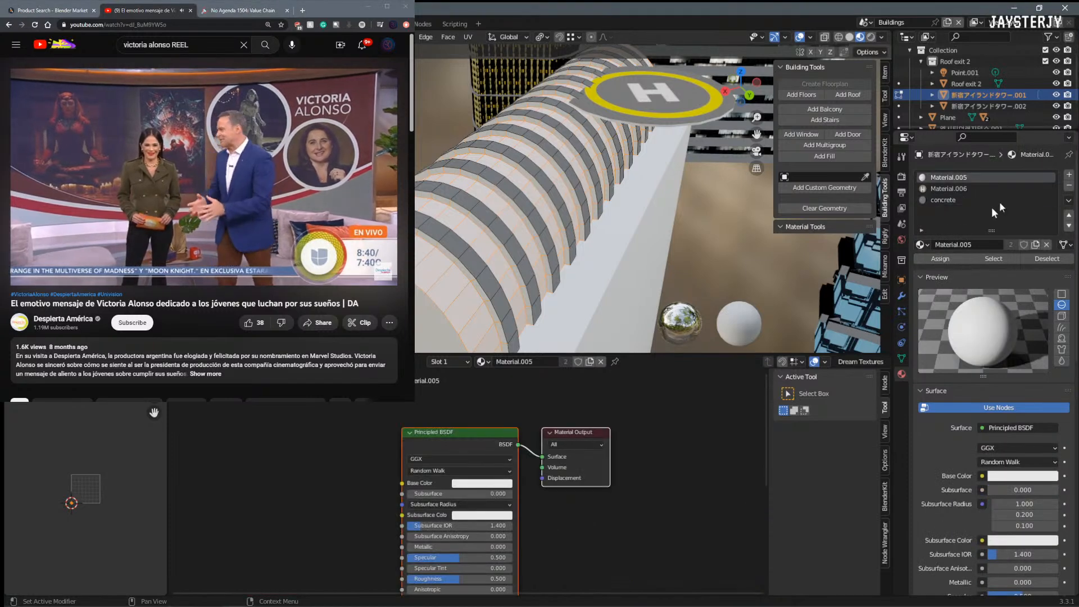
left_click(1069, 174)
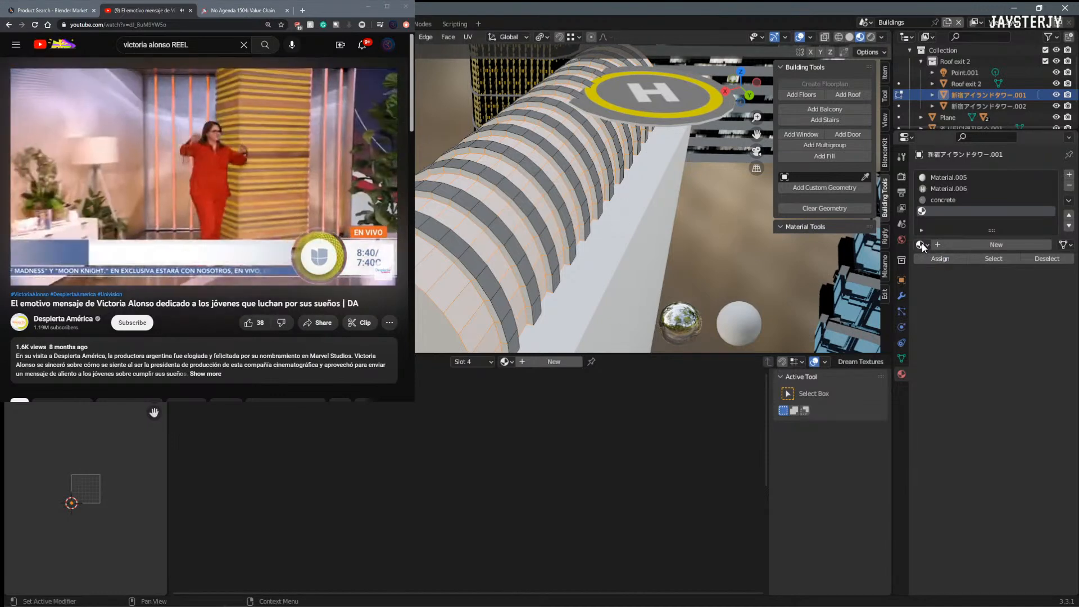
left_click(921, 245)
scroll(932, 331, "down", 20)
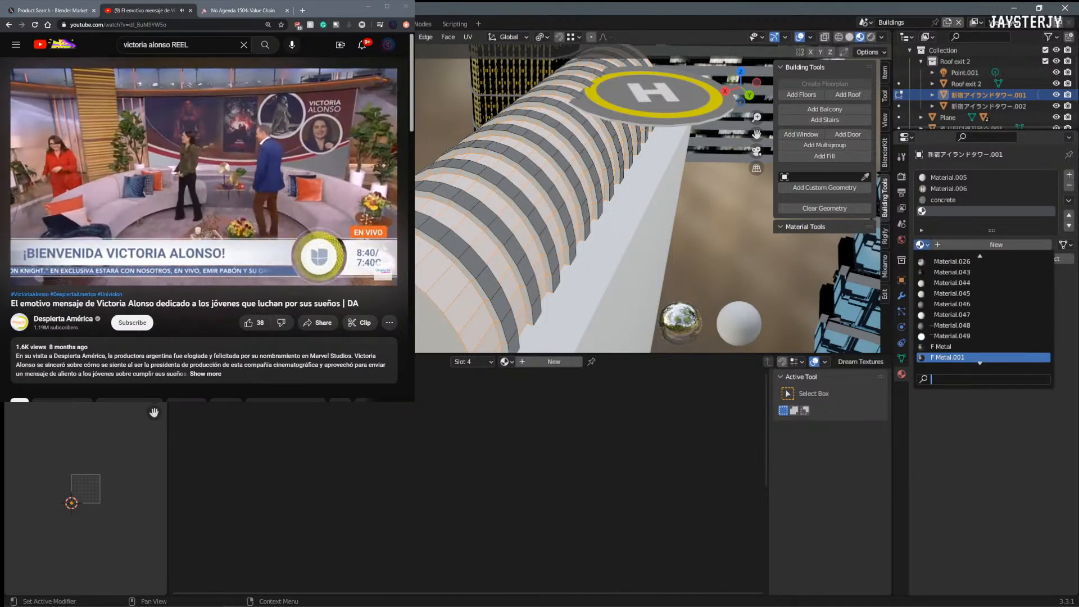
scroll(956, 354, "down", 10)
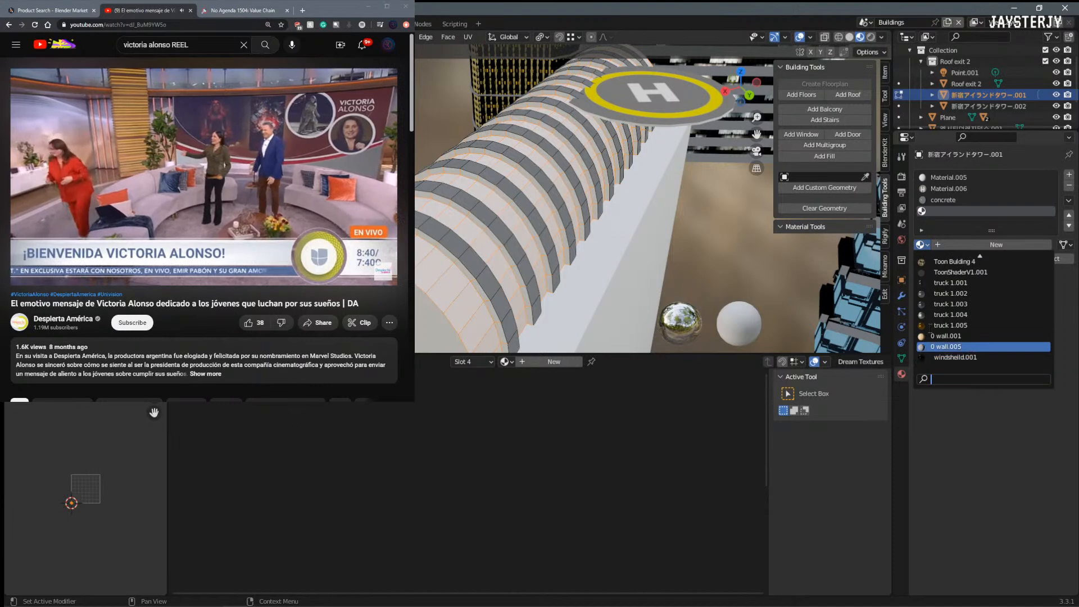
scroll(955, 283, "up", 7)
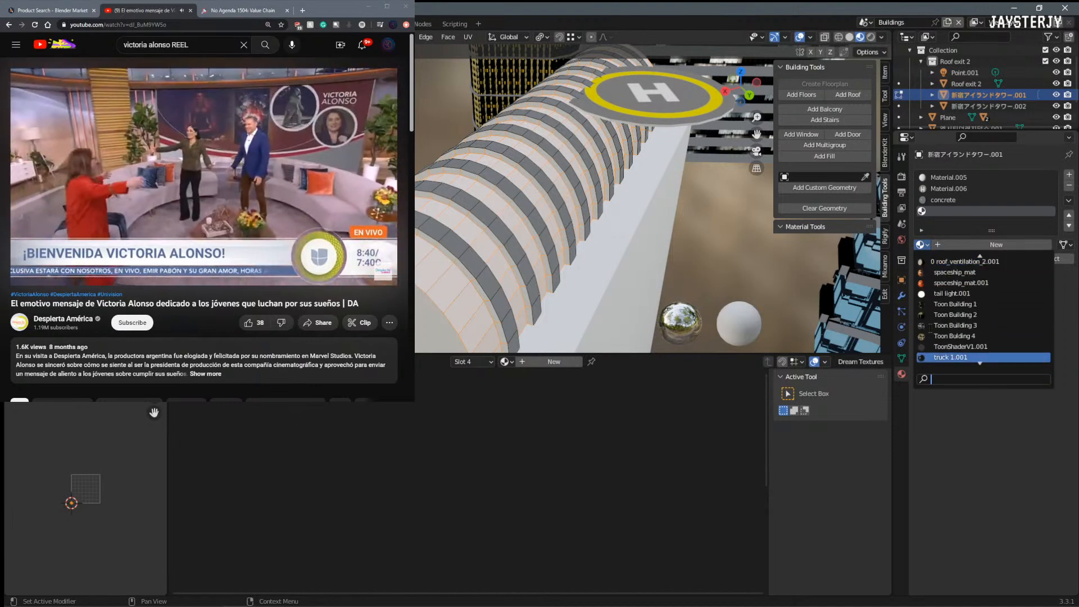
scroll(955, 291, "up", 11)
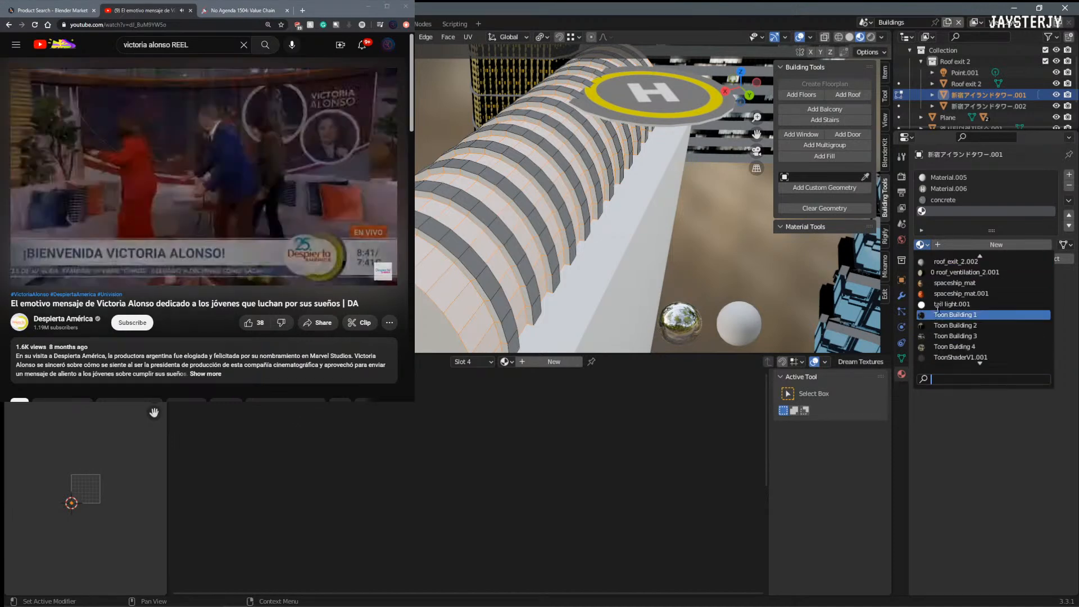
scroll(955, 304, "up", 5)
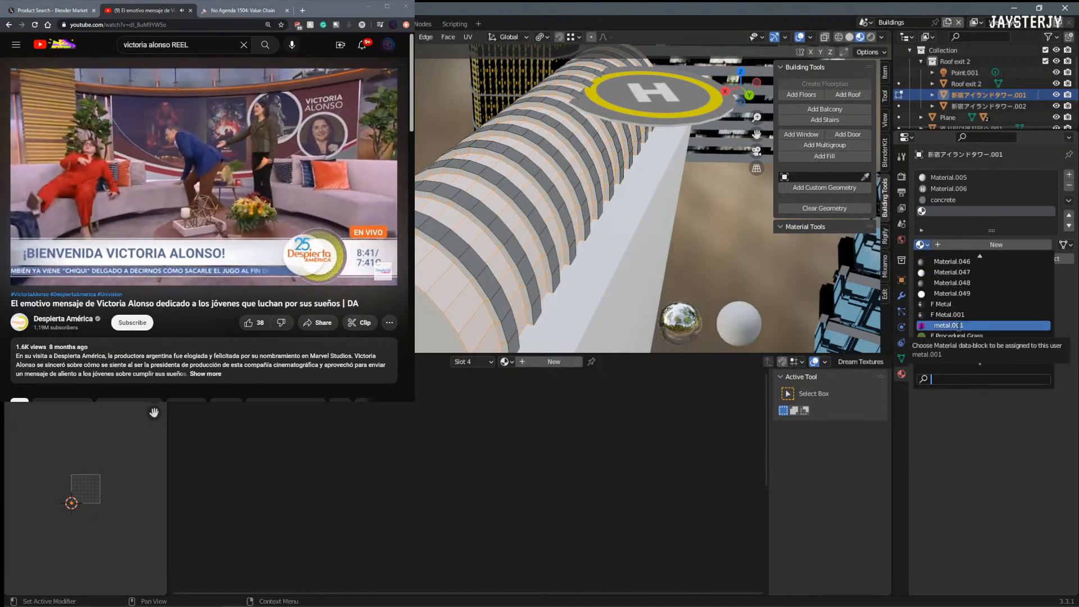
type("TOON")
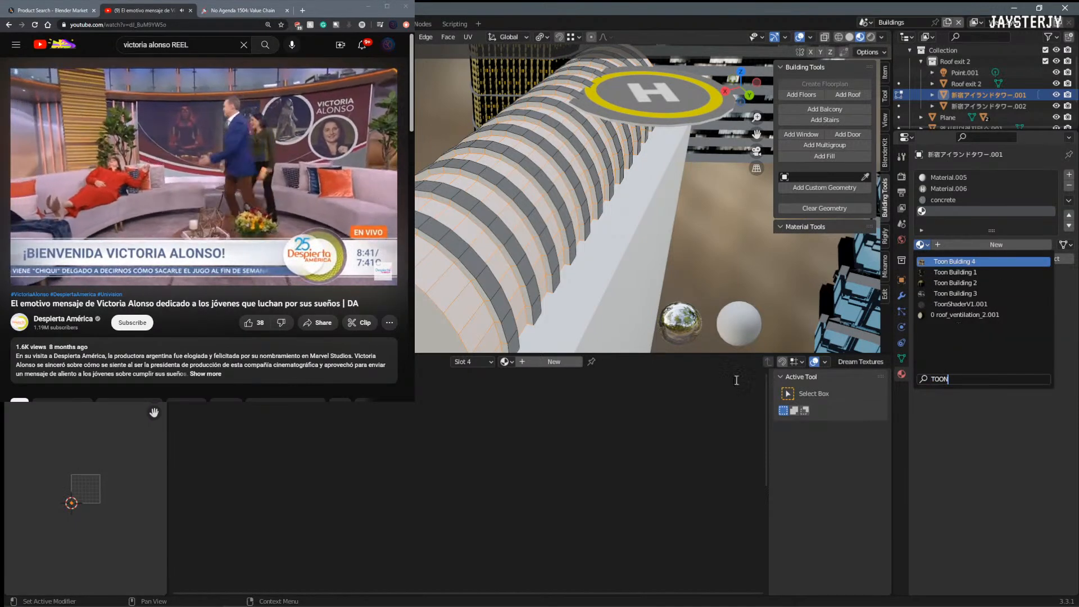
key("Escape")
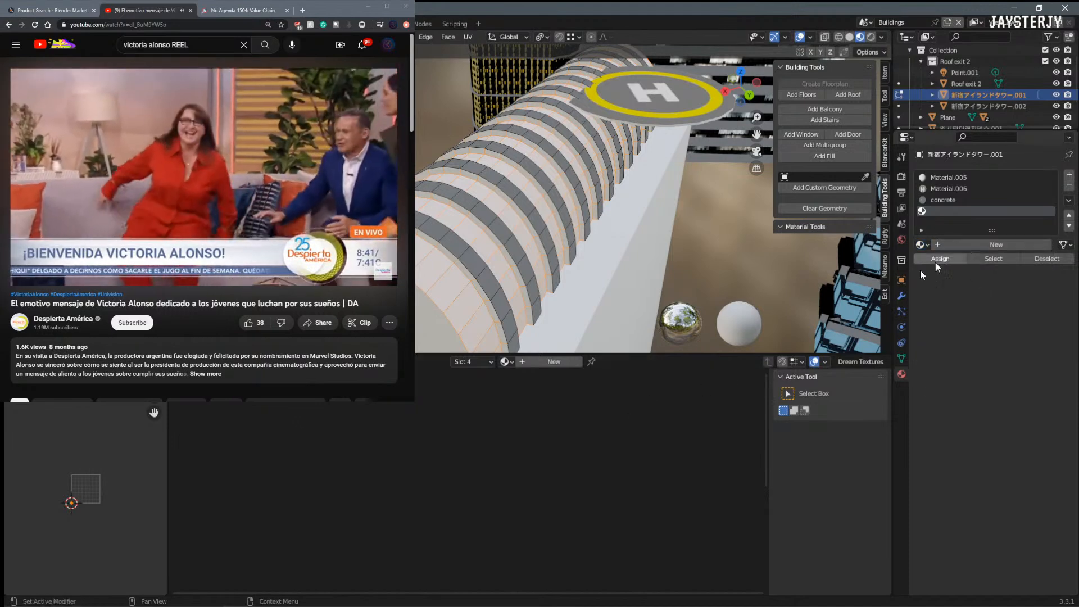
Step: Create a new material for the faces between the ribs, replacing its Principled BSDF with a ToonShader Glass V2 connected to the Surface output
left_click(993, 243)
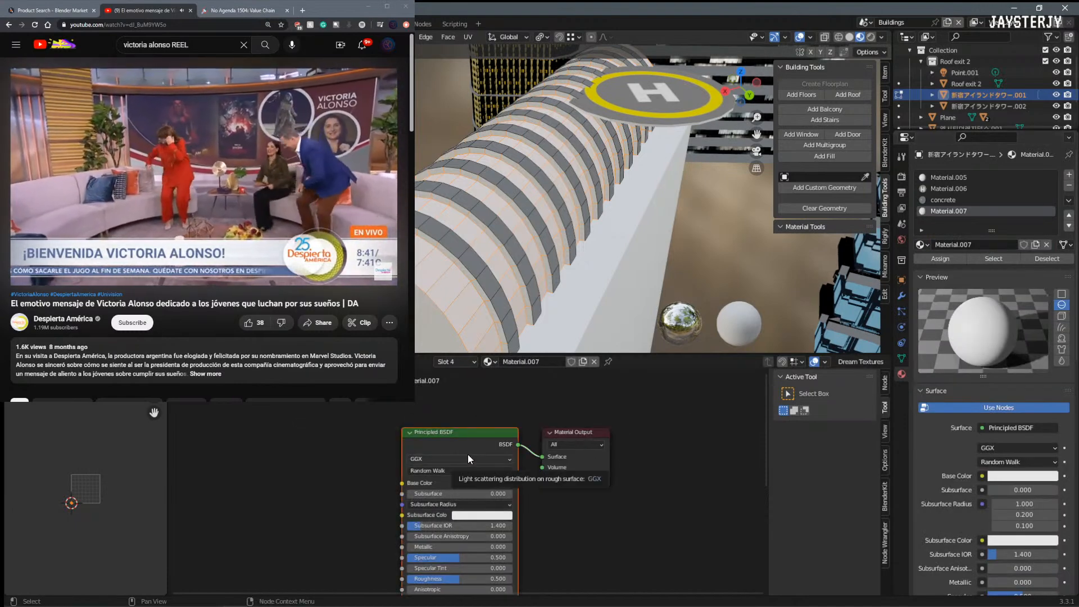
key("x")
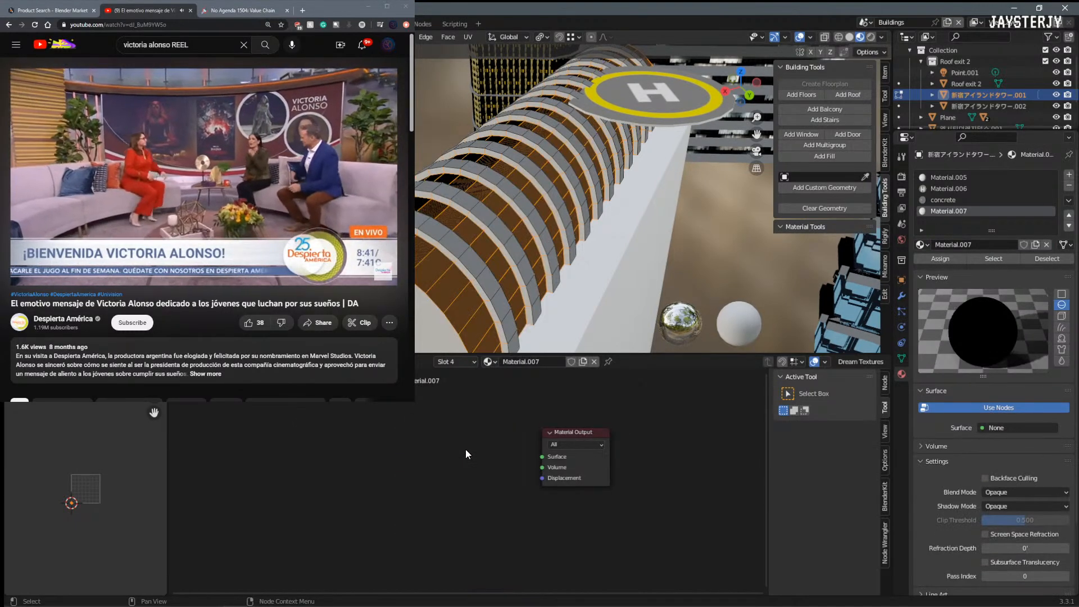
key("shift+a")
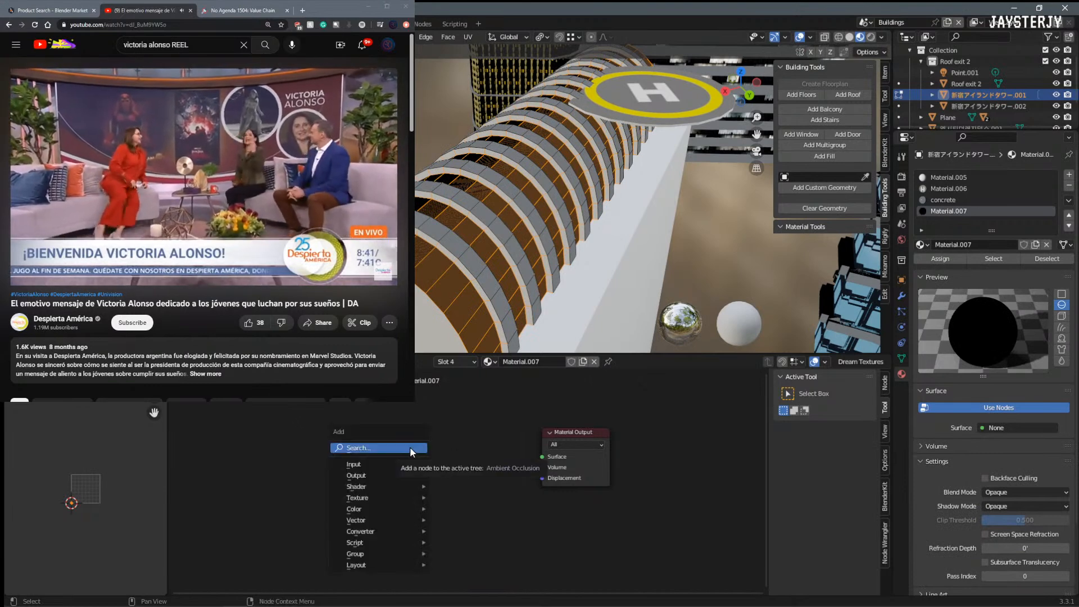
left_click(417, 448)
type("TOON")
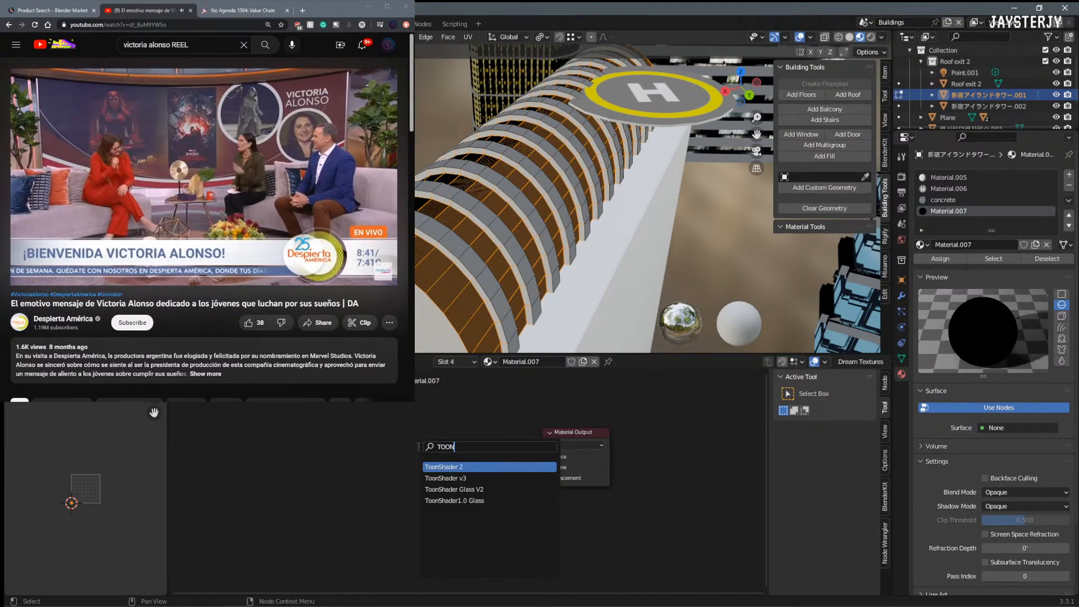
left_click(454, 489)
left_click(390, 433)
left_click_drag(440, 439, 542, 457)
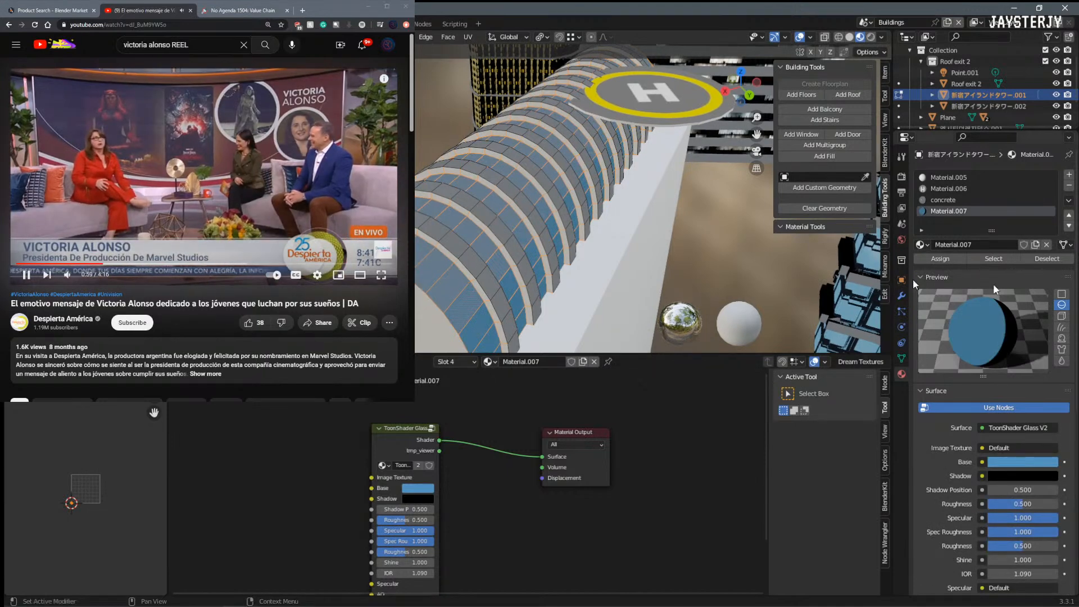
middle_click_drag(635, 264, 612, 242)
key("Tab")
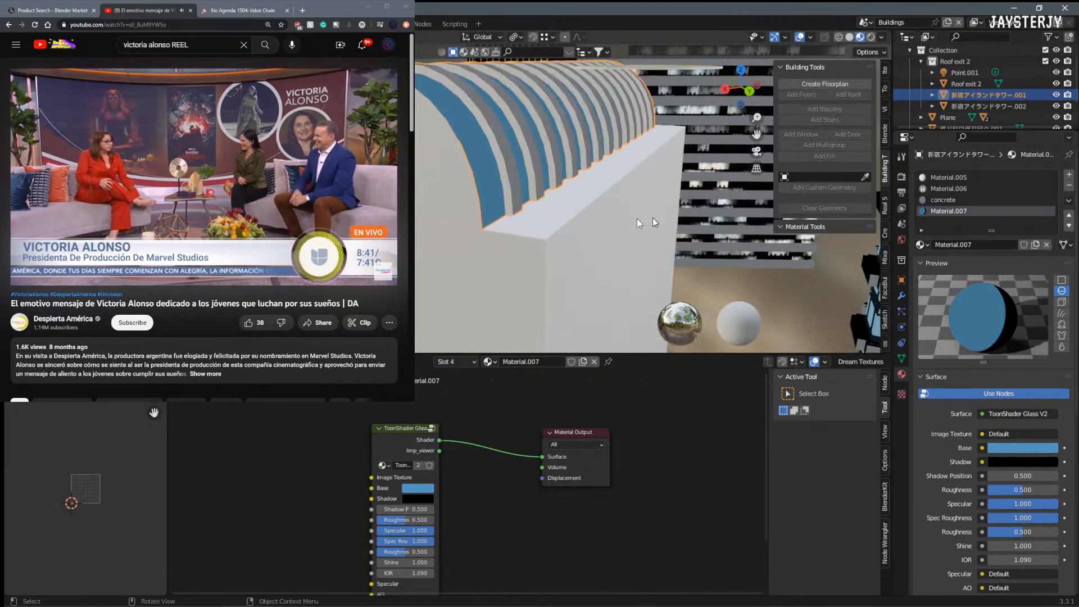
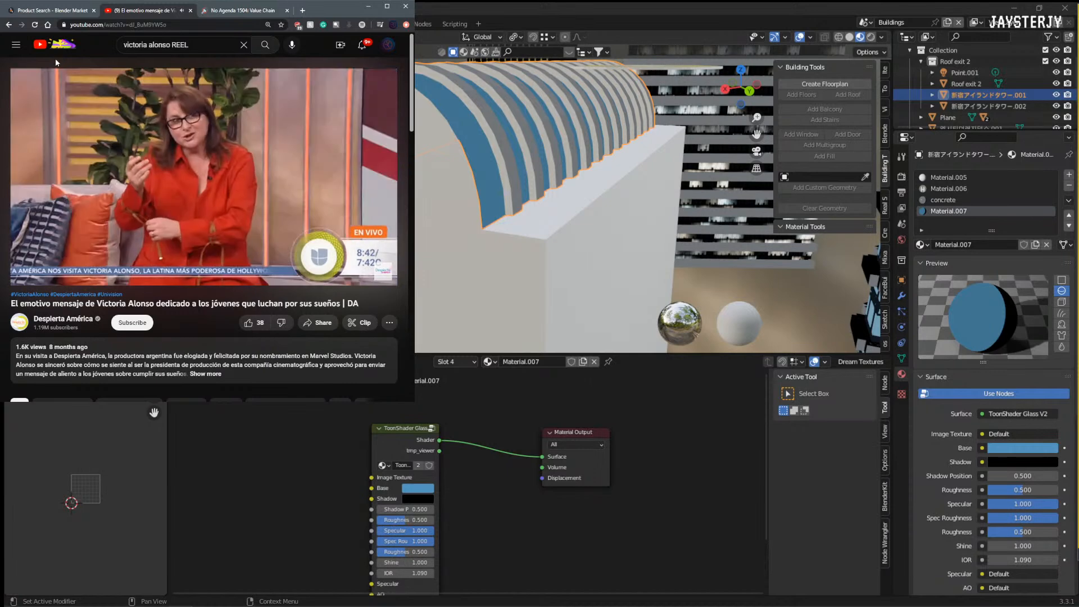
Step: Turn the Spanish subtitles of the YouTube interview on and back off
left_click(291, 276)
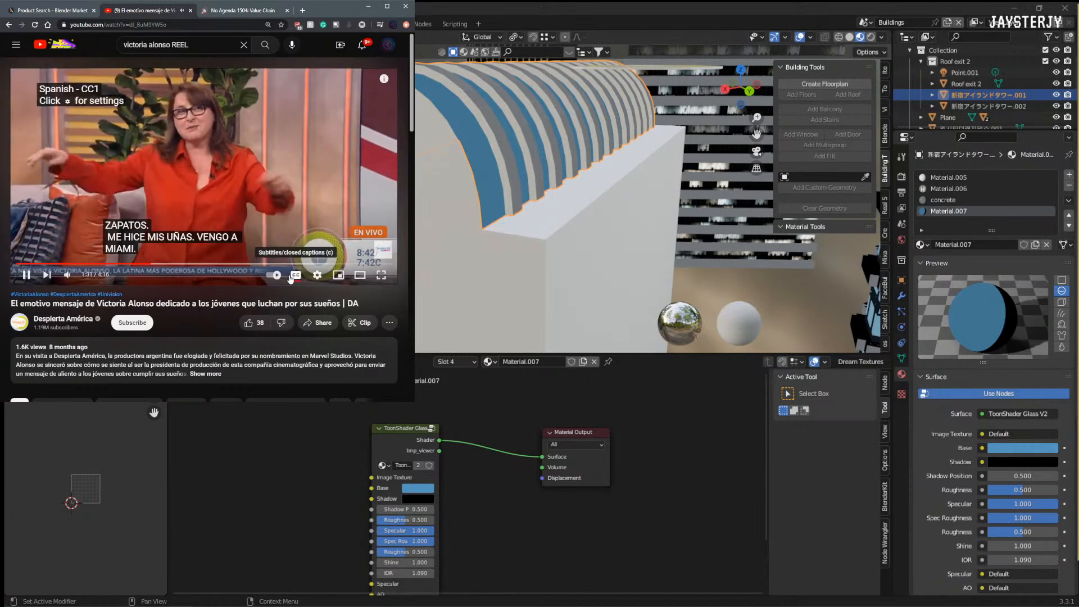
left_click(291, 277)
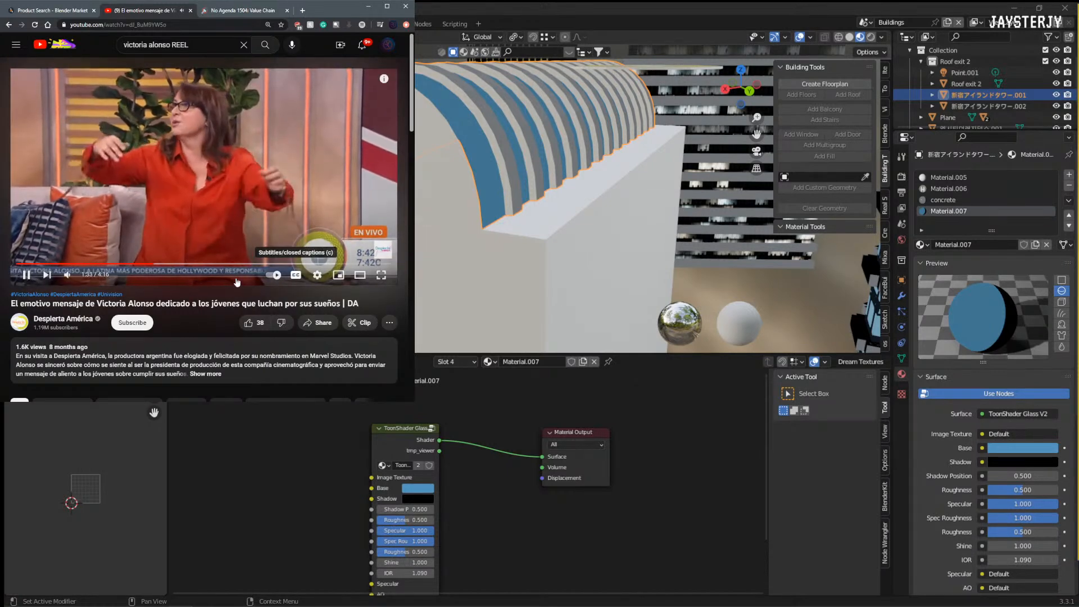
left_click(114, 176)
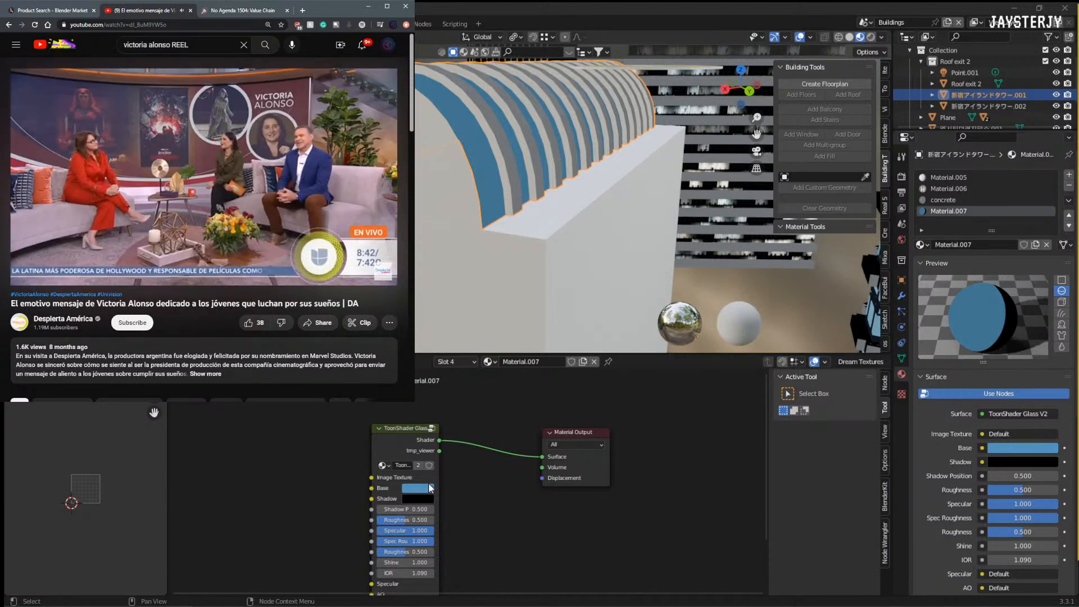
Step: Select the main tower body beneath the curved roof in Blender
middle_click_drag(596, 190, 506, 247)
left_click(539, 255)
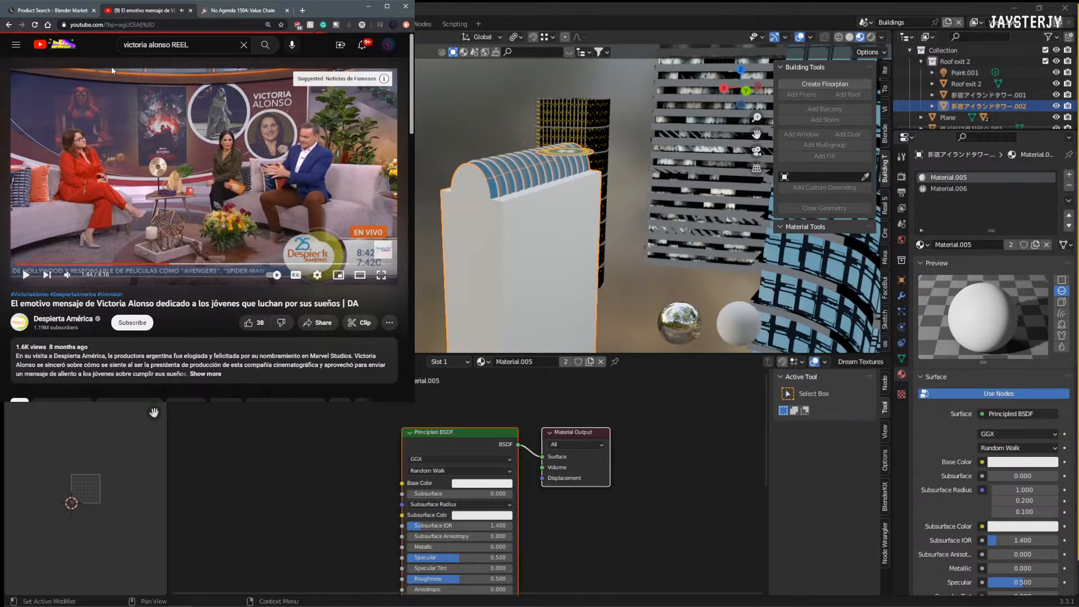
Step: Browse the YouTube home feed and play the video "SPIRITED "Not Deadpool" Teaser (2022) Ryan Reynolds"
scroll(209, 159, "down", 2)
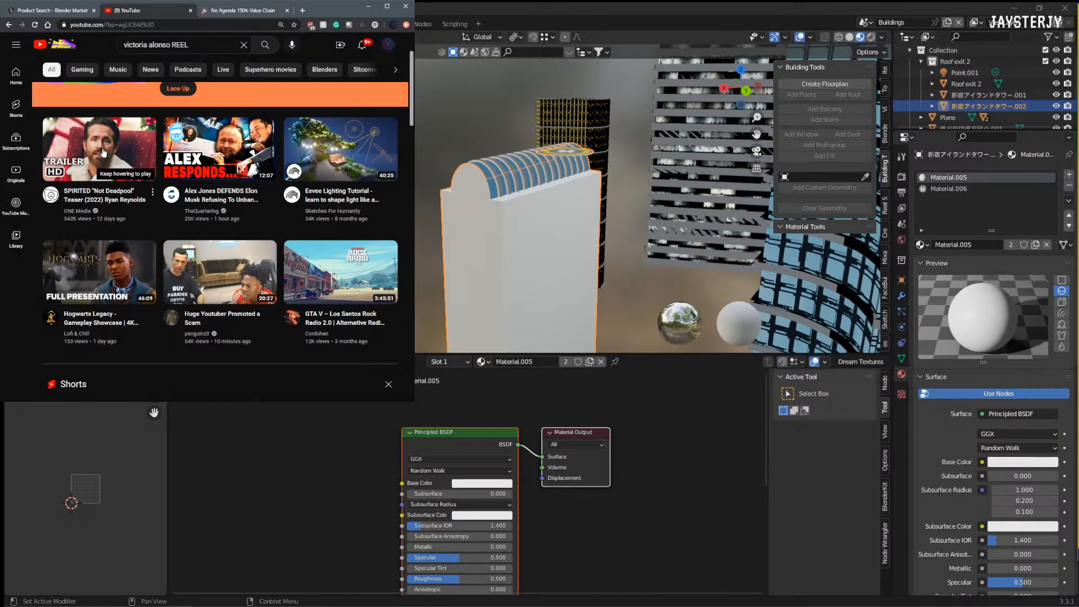
mouse_move(104, 153)
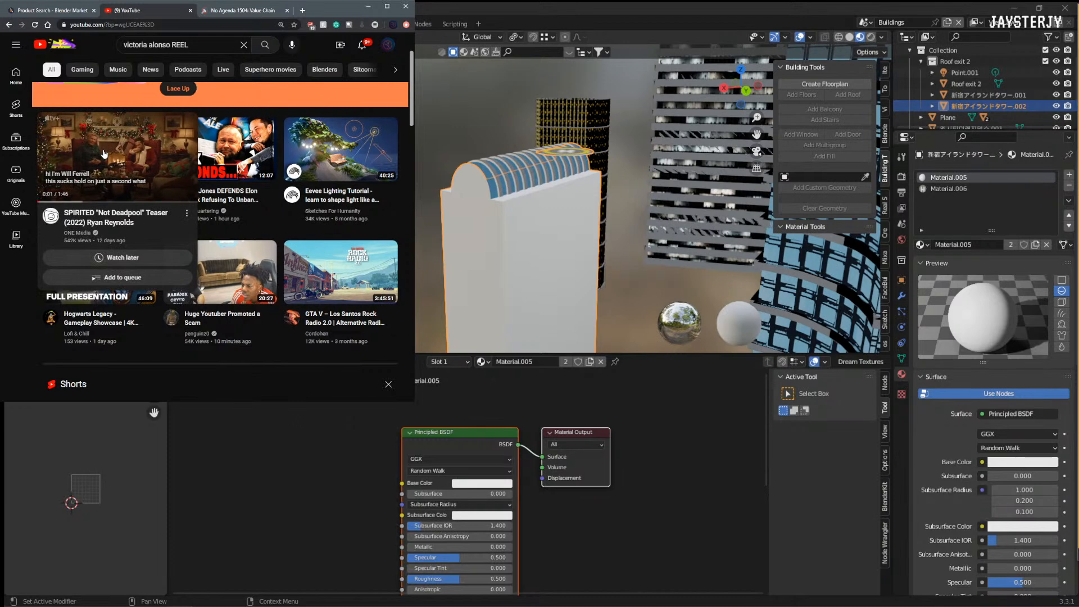
left_click(104, 153)
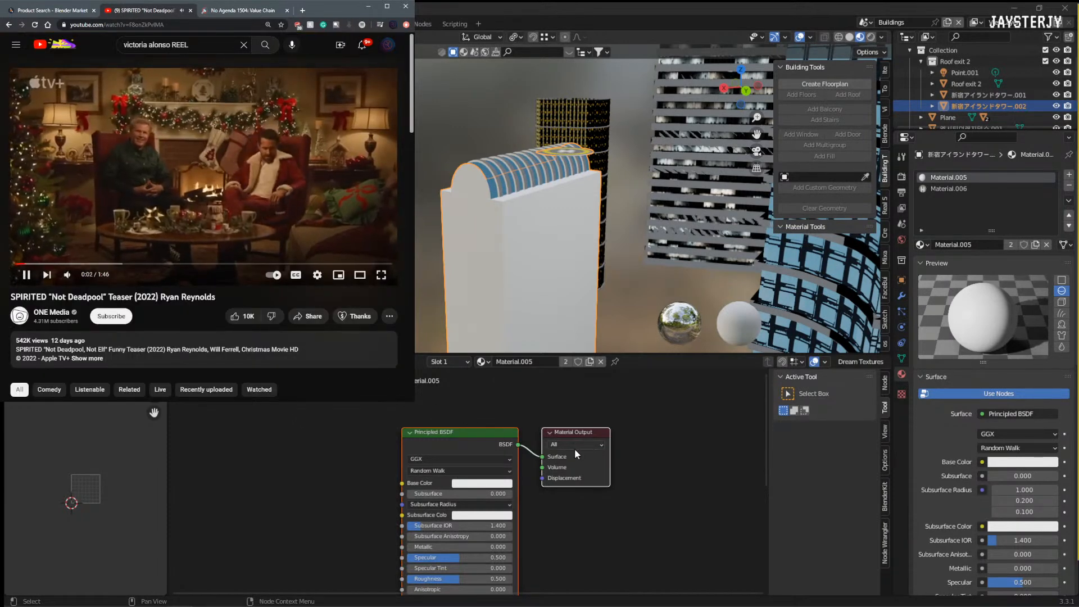
Step: Separate the tower body's arched end face into its own object, return to Object Mode and select the separated piece
middle_click_drag(653, 252, 488, 221)
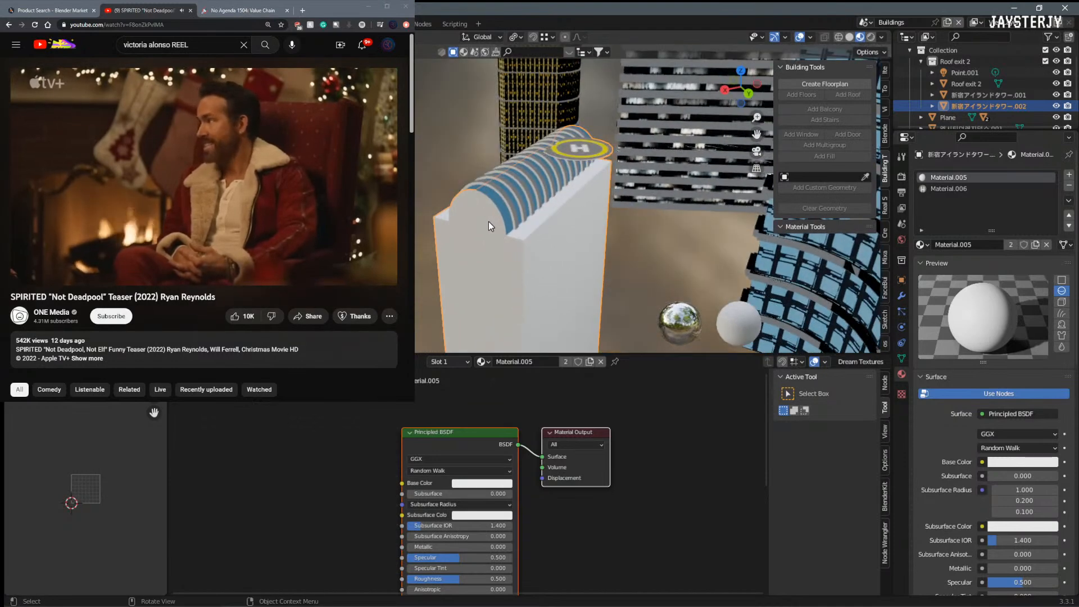
scroll(488, 221, "up", 3)
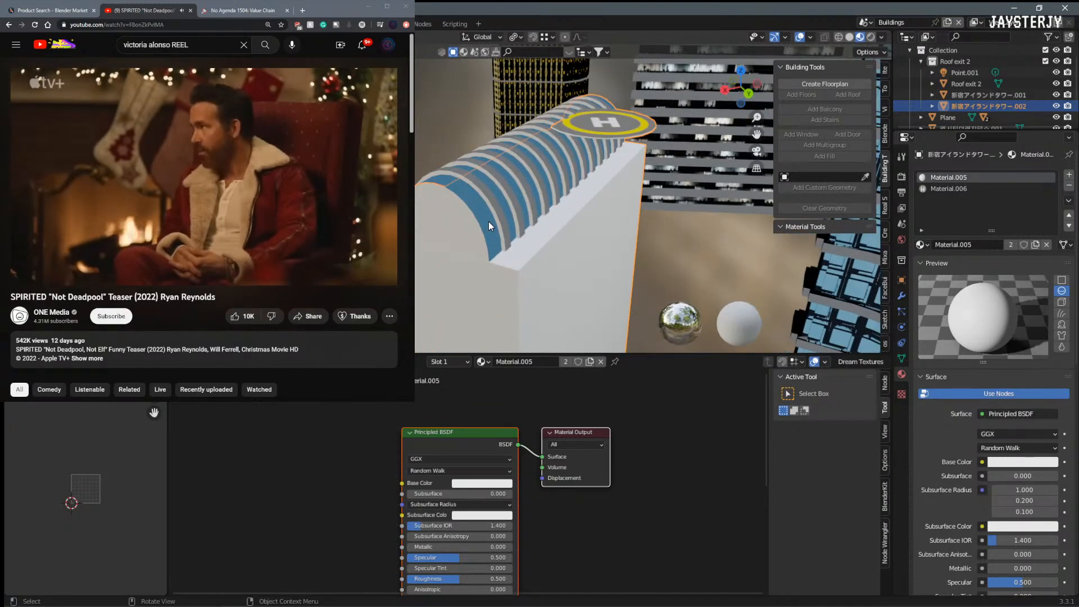
key("Tab")
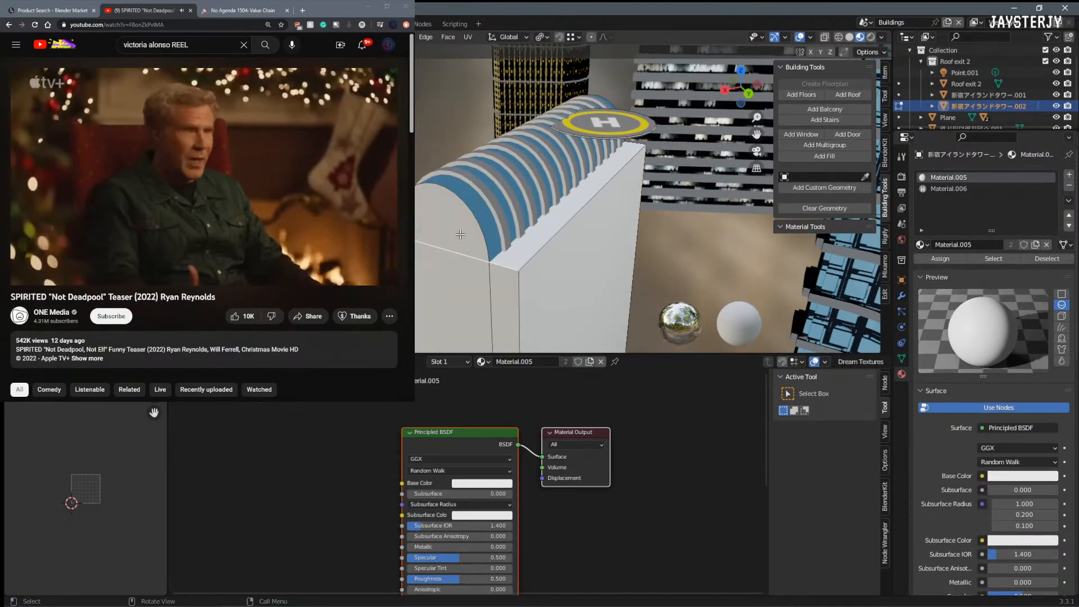
middle_click_drag(453, 223, 468, 213)
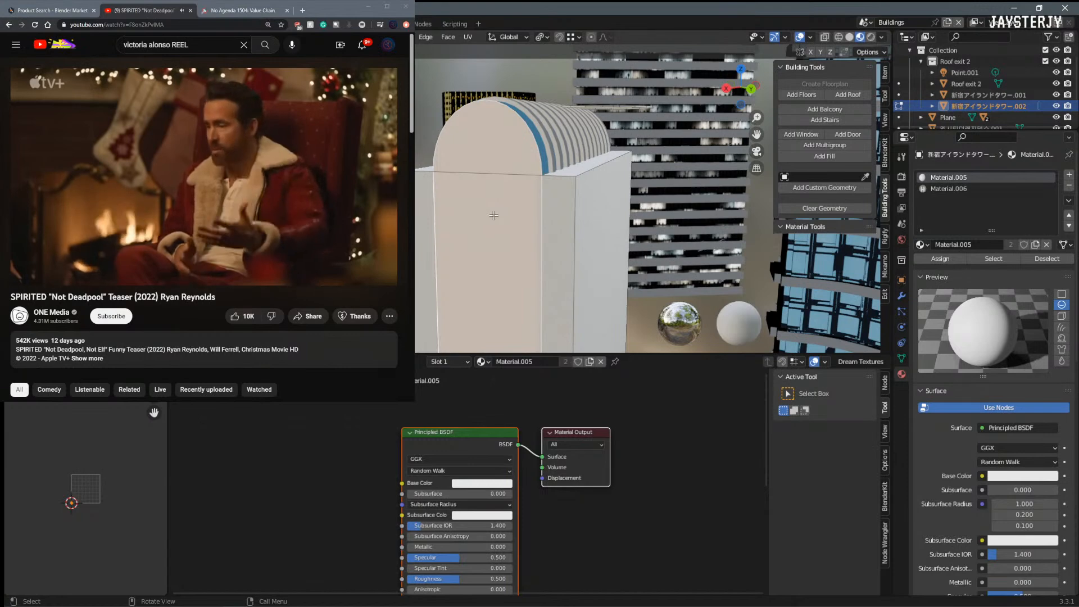
key("p")
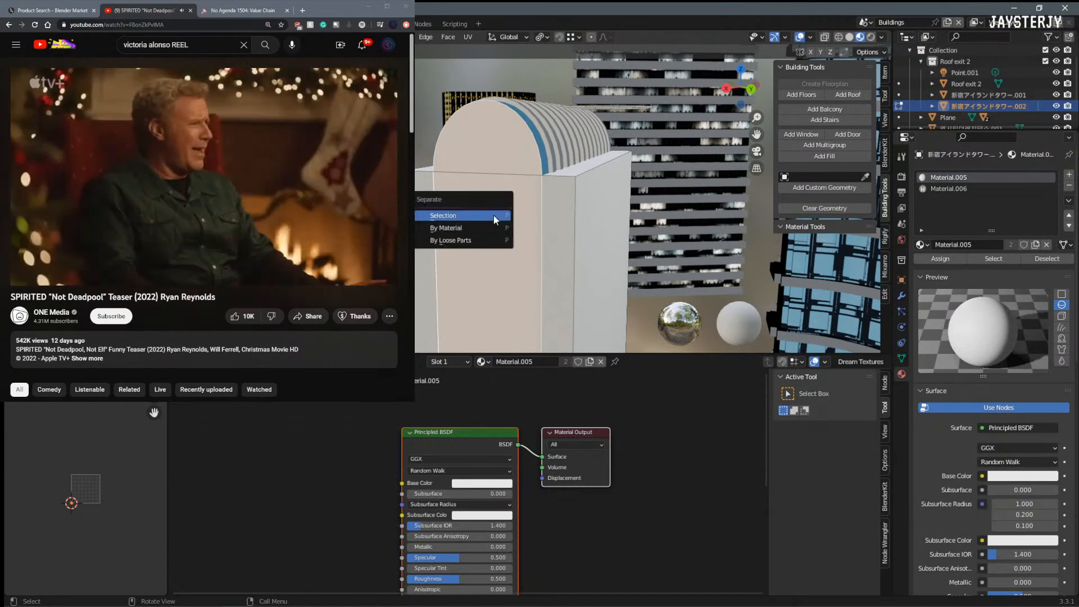
left_click(494, 220)
key("ctrl+Tab")
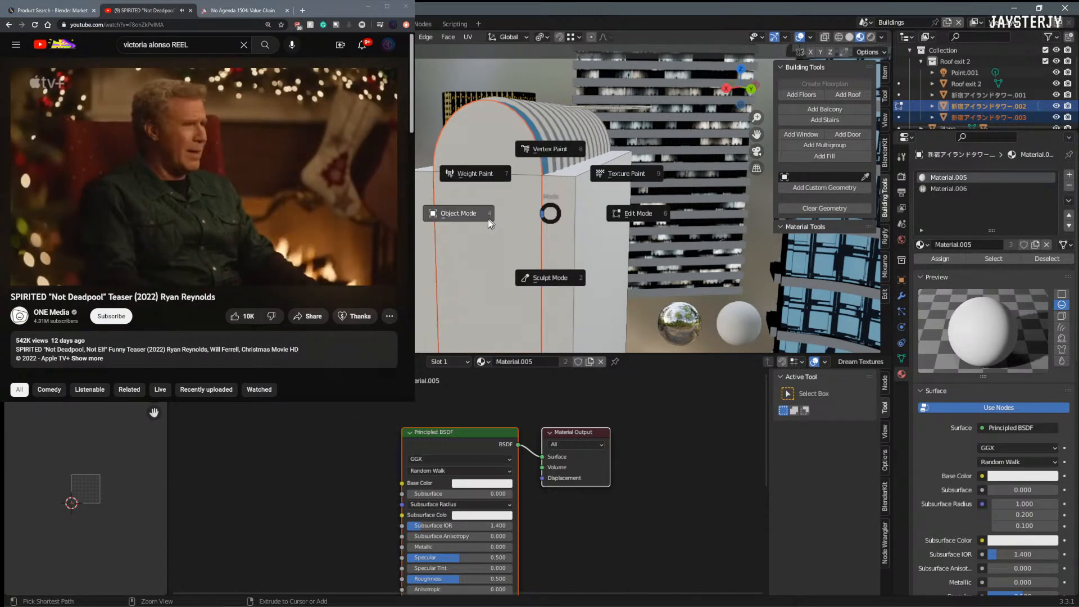
left_click(493, 219)
left_click(528, 219)
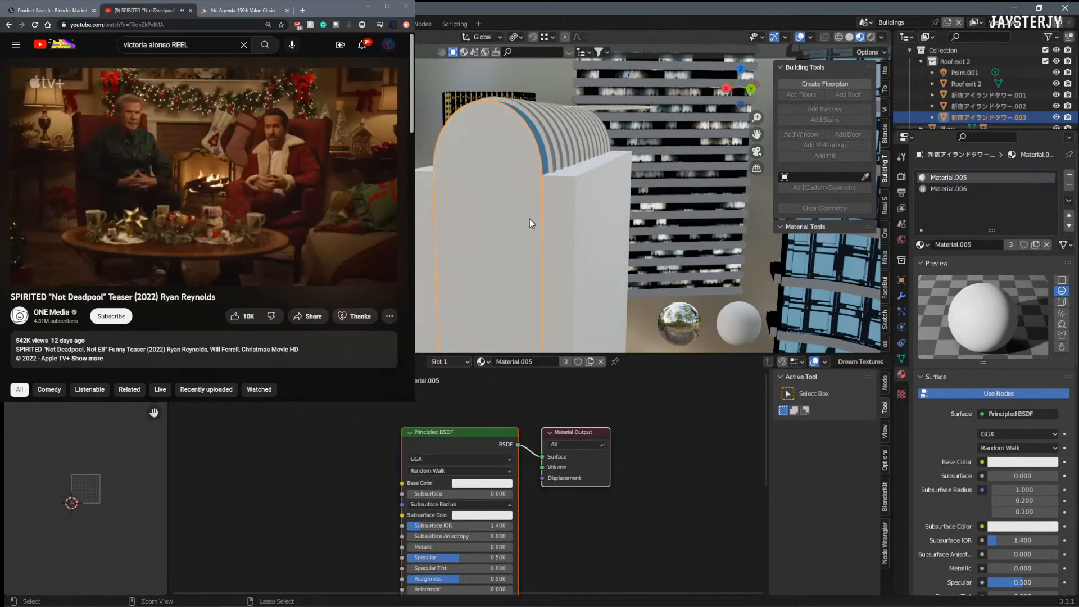
Step: Delete the arched end geometry of the tower body beneath the curved roof and return to Object Mode
left_click(524, 218, "shift")
middle_click_drag(524, 219, 564, 200)
left_click(554, 201)
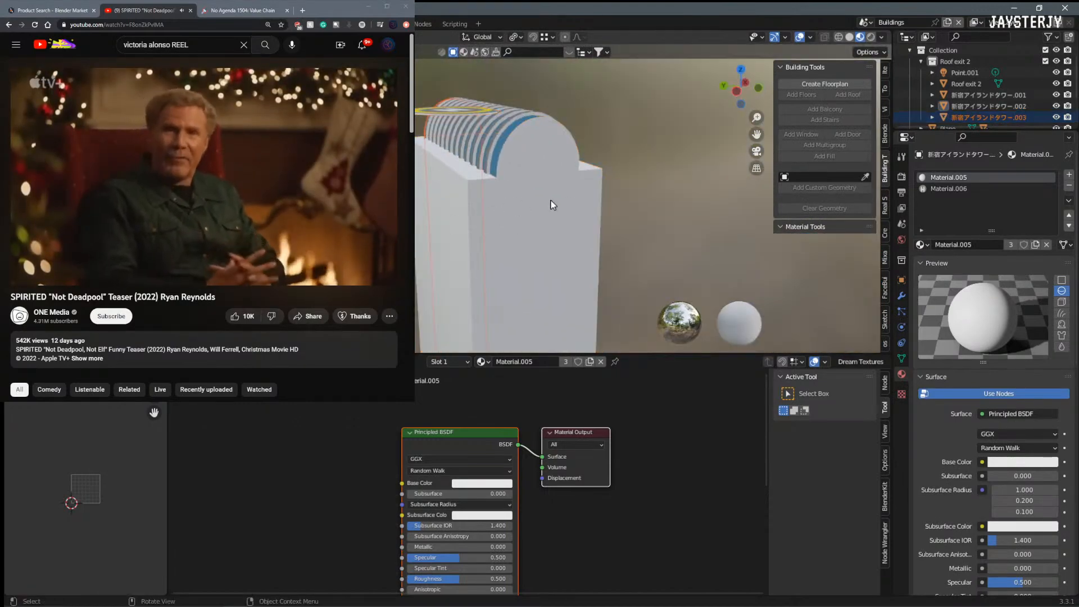
middle_click_drag(487, 210, 594, 210)
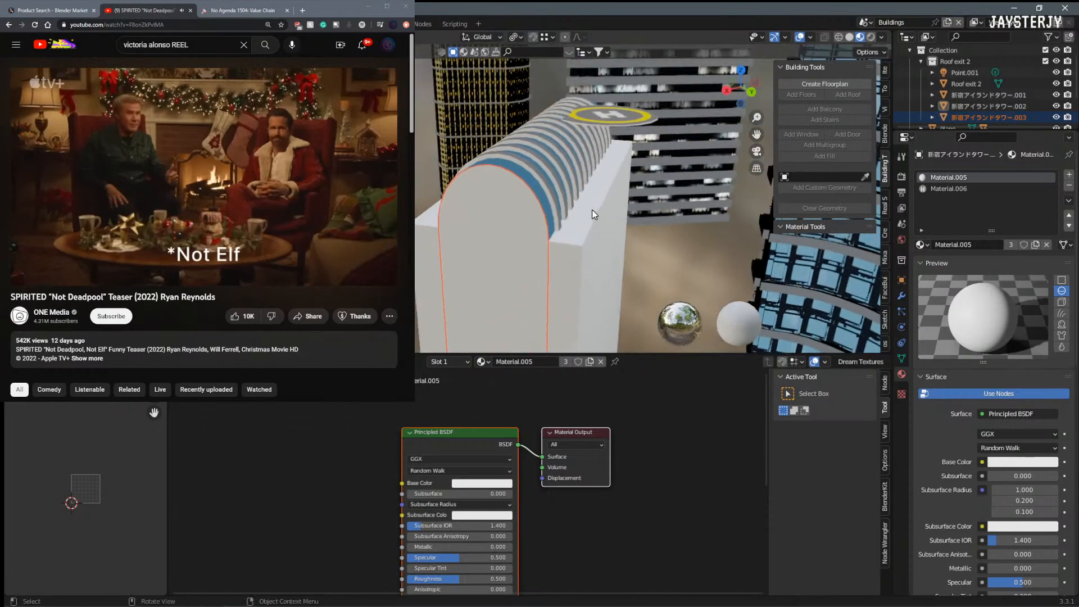
key("Tab")
middle_click_drag(494, 280, 423, 210, "shift")
left_click(499, 240)
scroll(494, 253, "up", 2)
key("x")
left_click(556, 235)
scroll(556, 237, "down", 4)
scroll(543, 200, "up", 2)
left_click(584, 188)
key("x")
left_click(583, 189)
middle_click_drag(584, 189, 652, 228)
key("Tab")
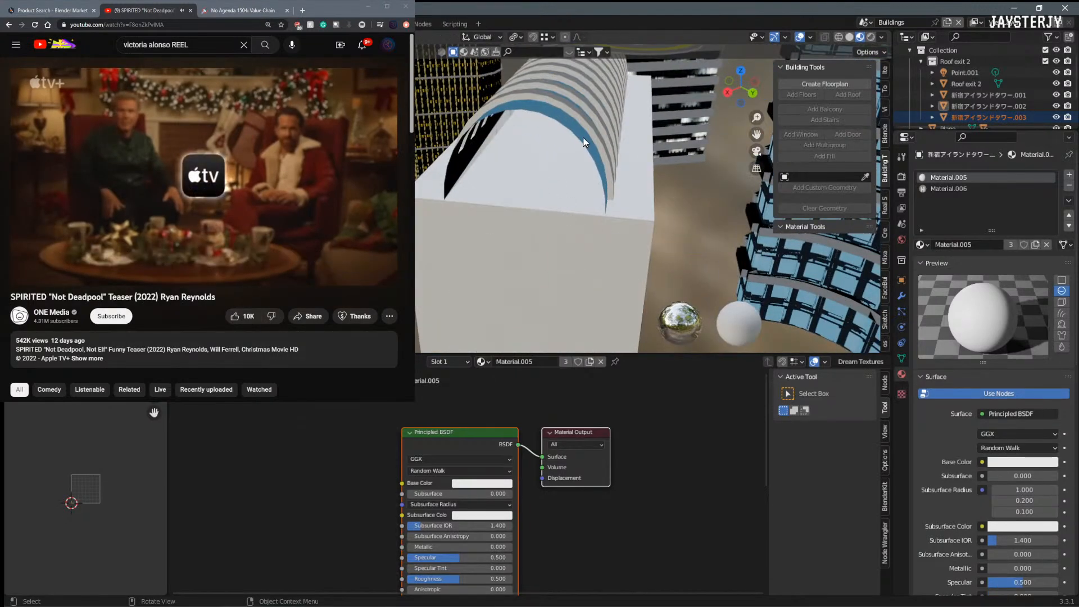
Step: Select the boundary loop at the curved roof's open front end and fill it with a face
left_click(584, 142)
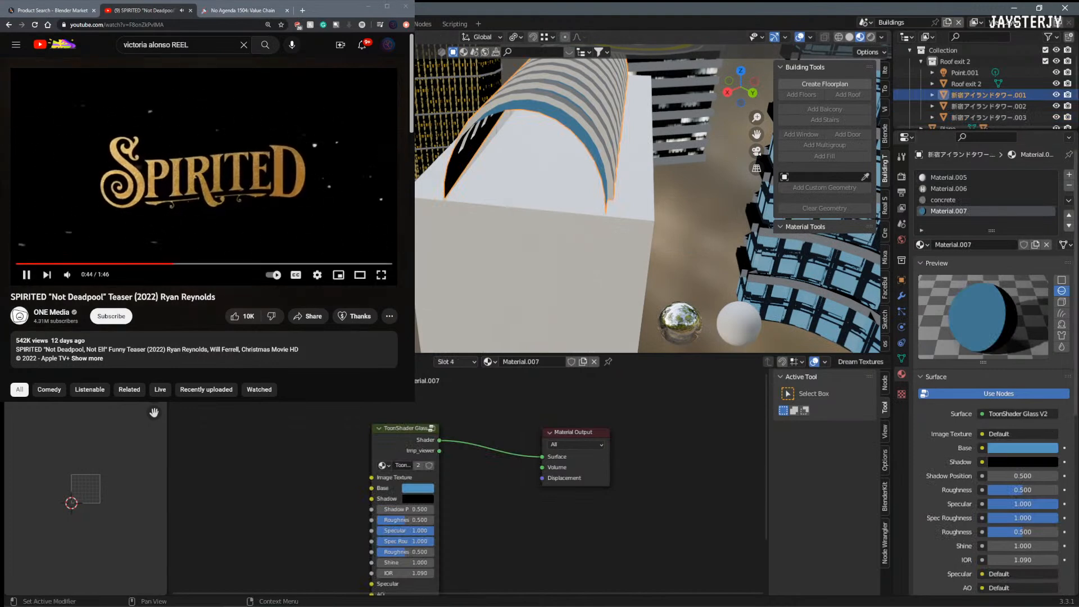
key("Tab")
middle_click_drag(657, 231, 563, 230)
key("alt+h")
left_click(487, 190, "alt")
middle_click_drag(487, 190, 650, 253)
scroll(651, 243, "up", 3)
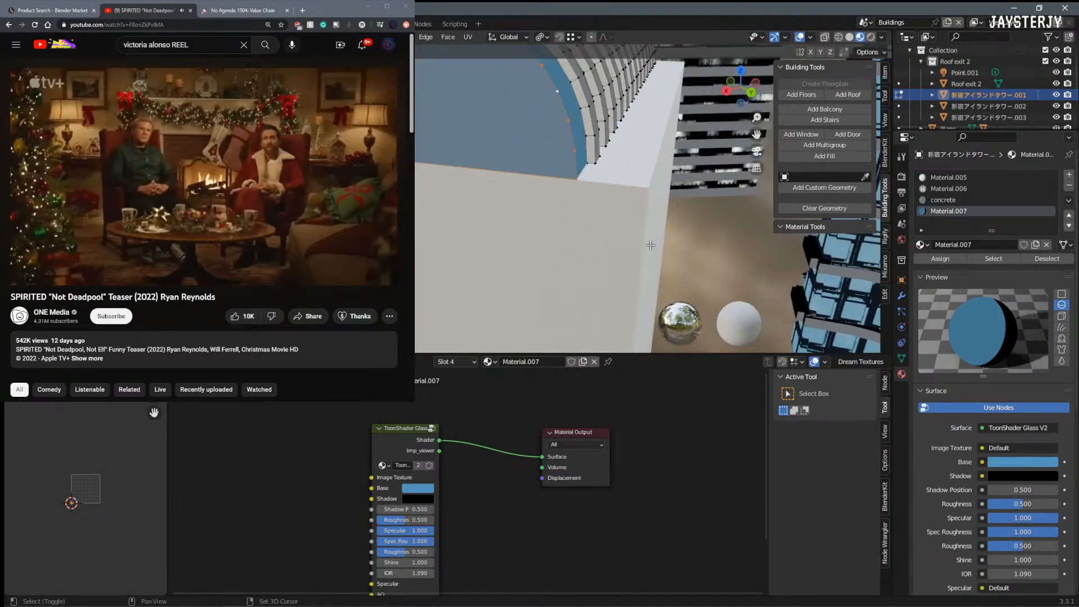
Step: Assign the concrete material to the filled end face of the curved roof
scroll(650, 242, "down", 2)
left_click(963, 200)
left_click(941, 258)
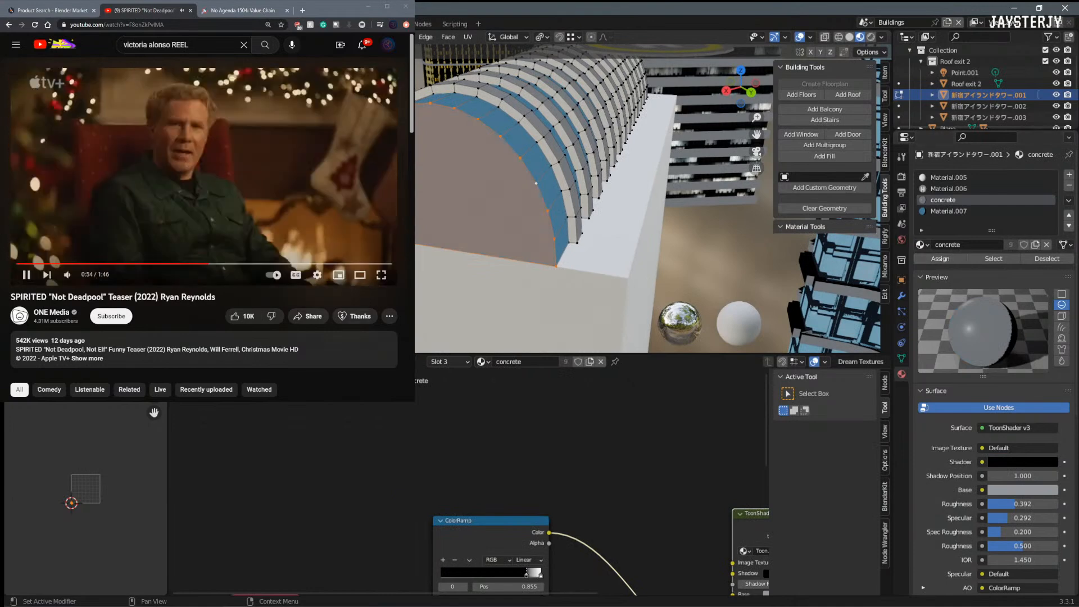
Step: Return to the YouTube home feed, look through it and play "Pokemon Scarlet & Violet - Before You Buy"
scroll(88, 131, "down", 5)
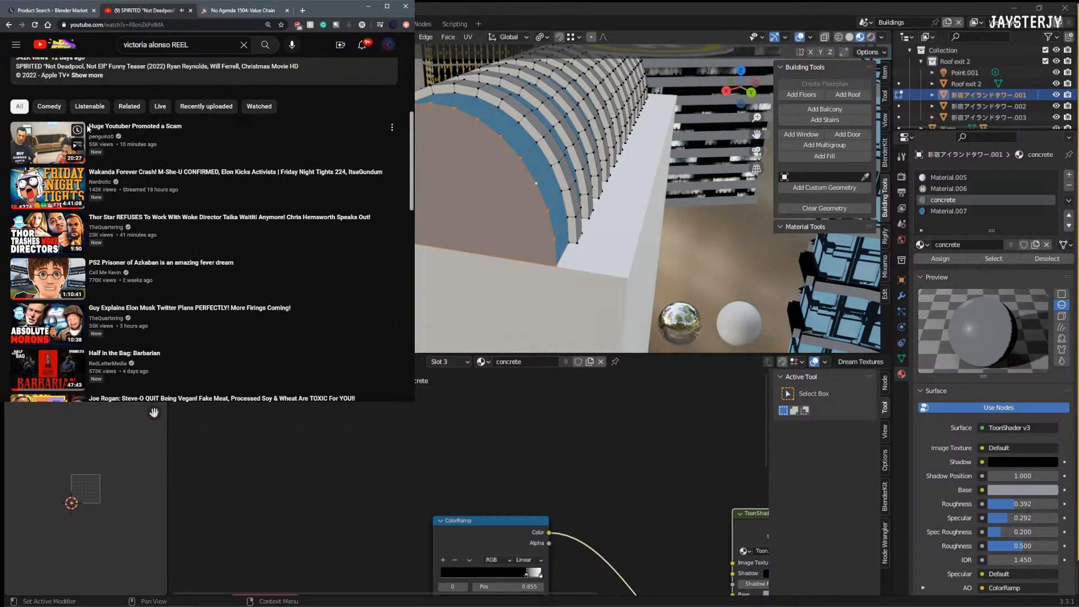
left_click(9, 24)
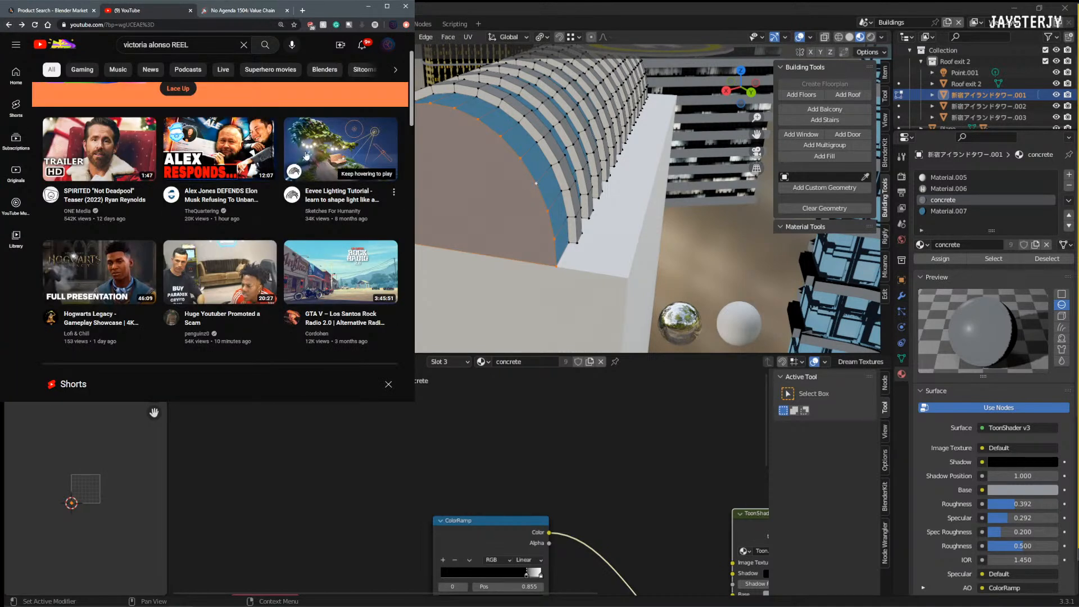
scroll(306, 155, "down", 6)
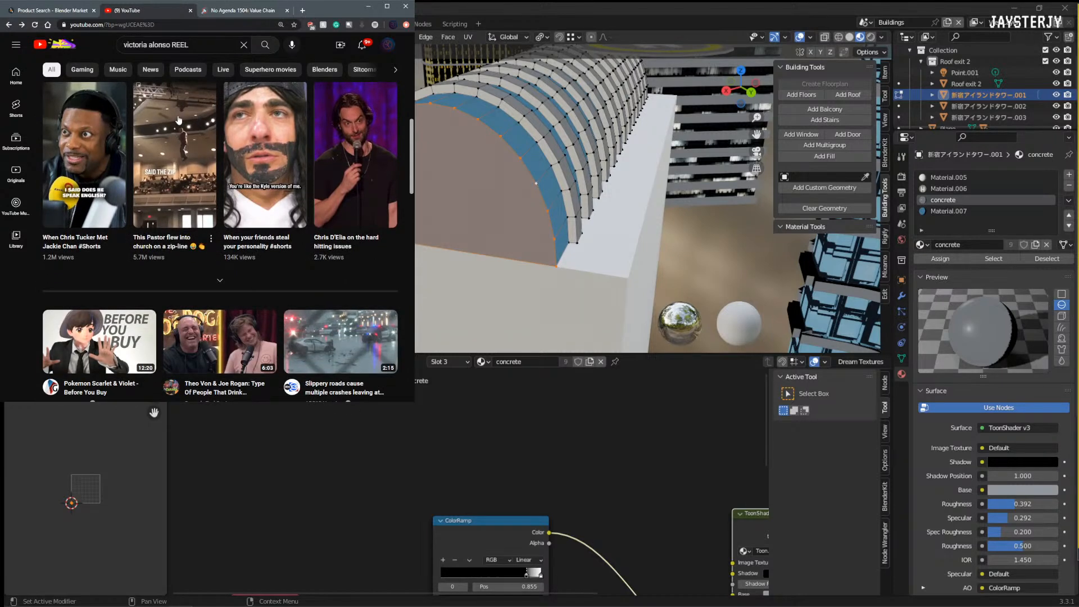
scroll(178, 121, "down", 3)
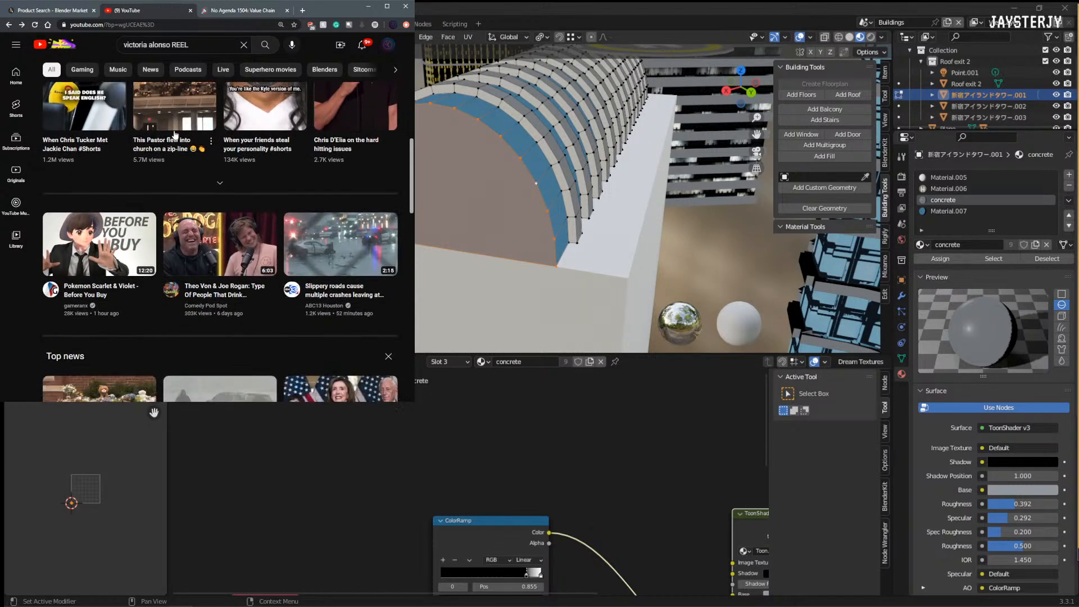
left_click(104, 192)
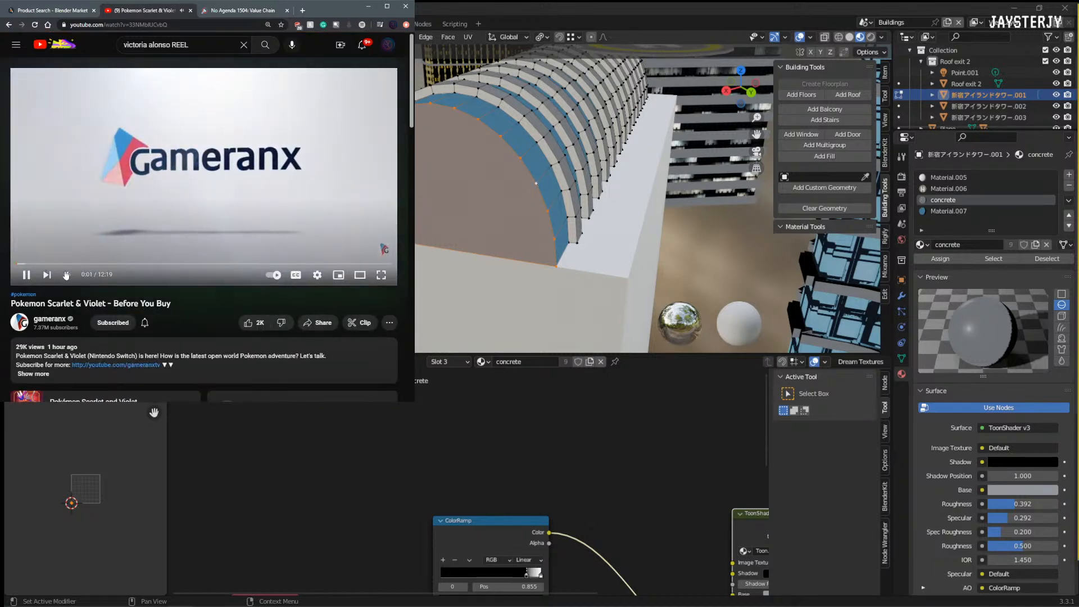
Step: Select the open arch loop at the opposite end of the curved roof in Blender and fill it with a face
mouse_move(568, 183)
middle_mouse_down()
mouse_move(433, 178)
mouse_move(566, 195)
middle_mouse_up()
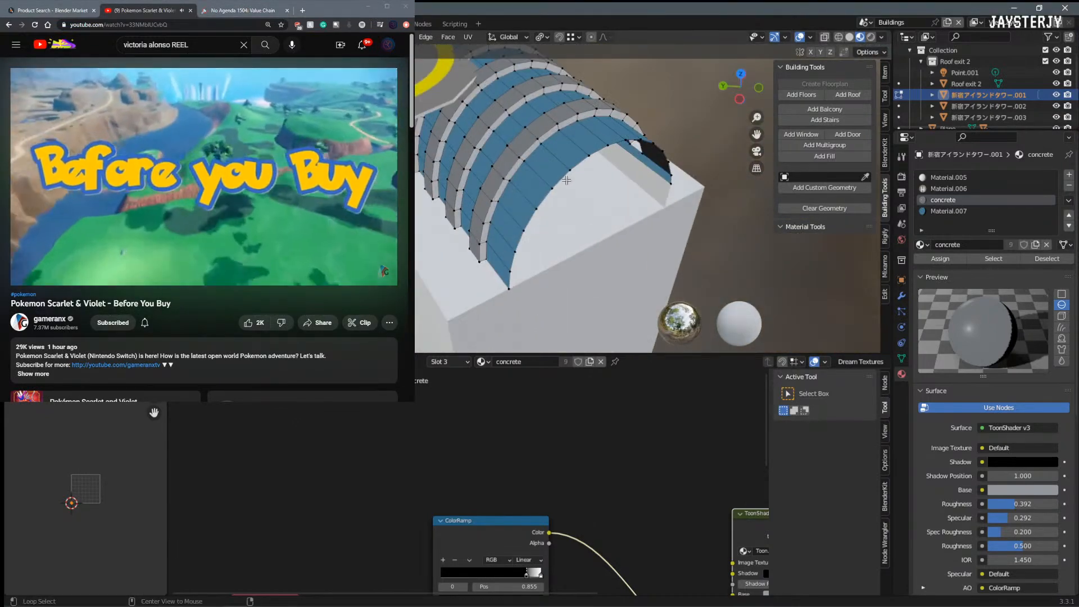
left_click(608, 195, "alt")
key("f")
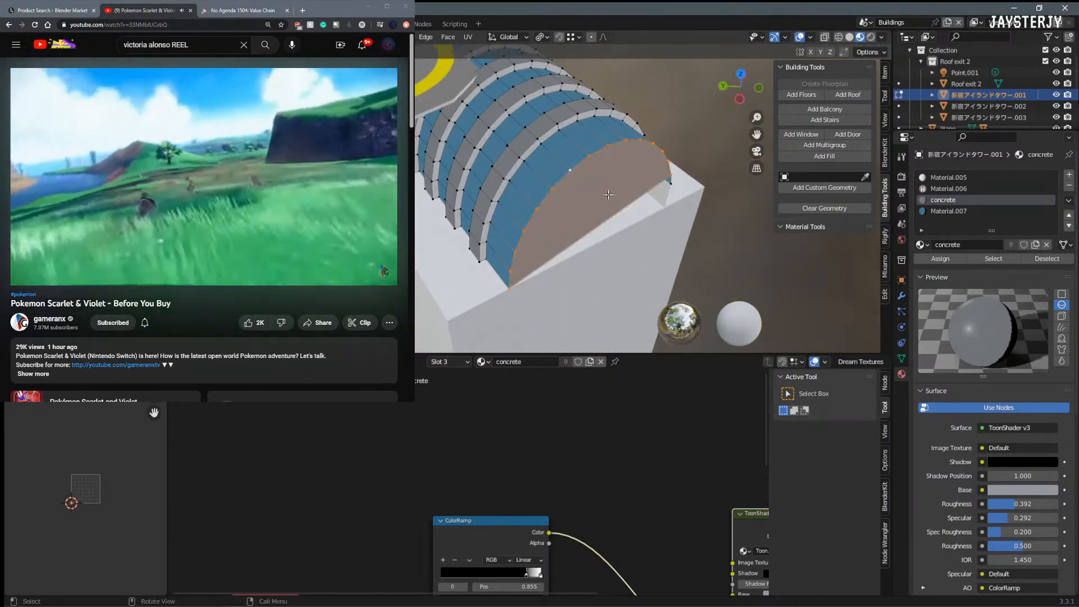
mouse_move(593, 195)
middle_mouse_down()
mouse_move(559, 131)
mouse_move(559, 244)
mouse_move(499, 265)
mouse_move(592, 186)
middle_mouse_up()
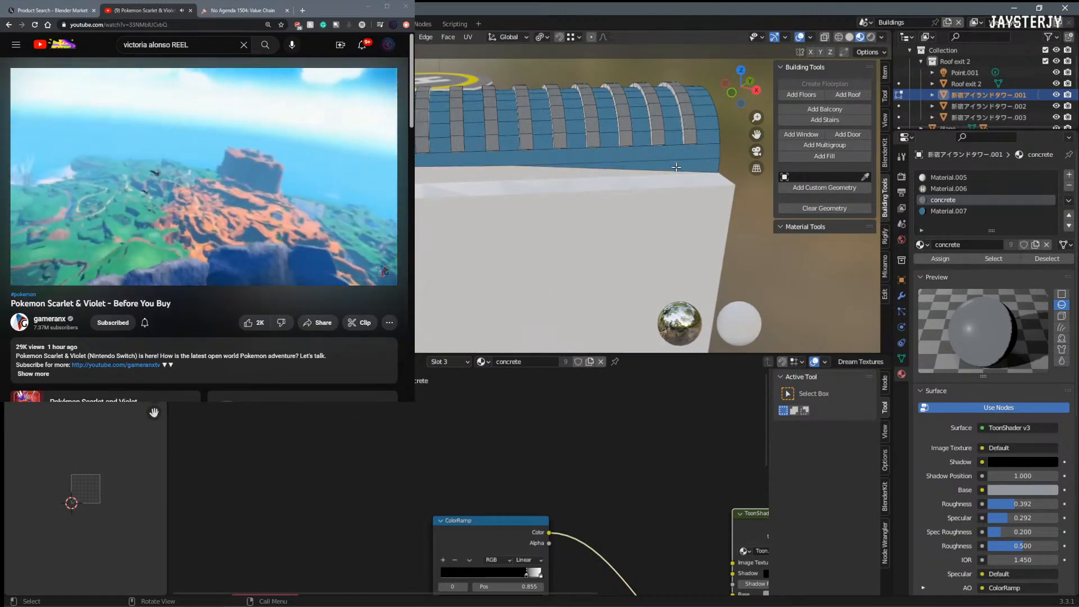
Step: Delete the face along the lower side edge of the curved roof, just above the building top
left_click(676, 167)
key("x")
left_click(677, 172)
middle_click_drag(677, 172, 641, 205)
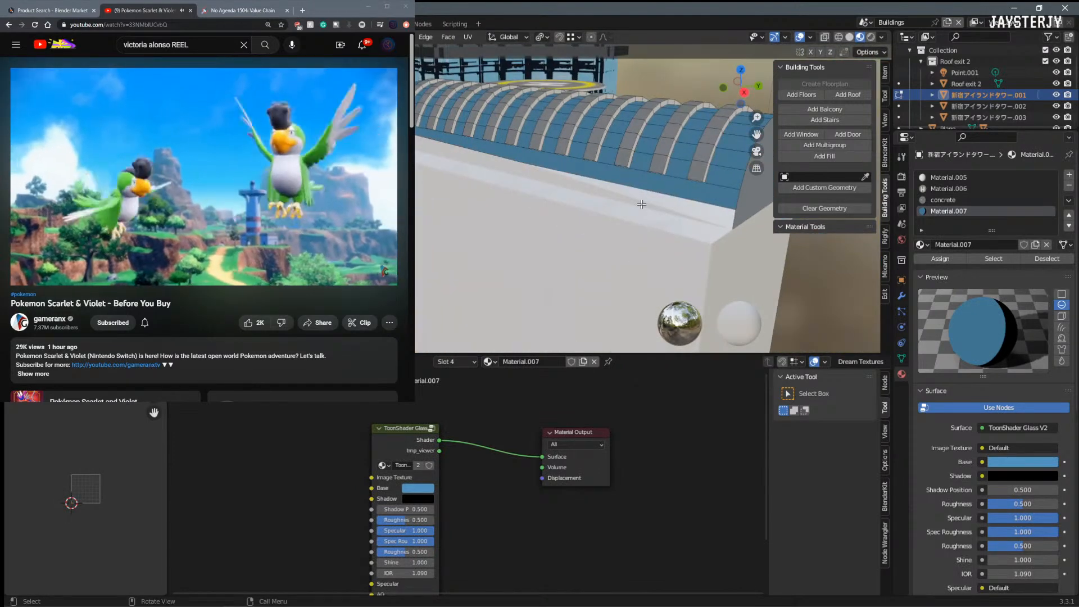
scroll(618, 192, "up", 1)
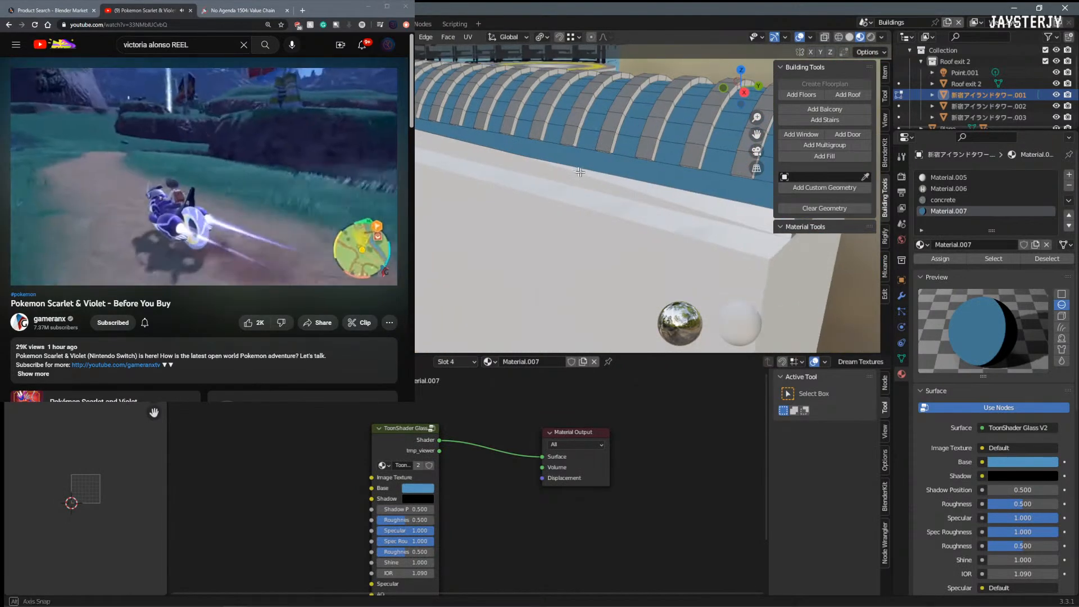
middle_click_drag(574, 170, 618, 184)
Step: Select a further unneeded face near the base of the curved roof and delete it
key("ctrl+Tab")
left_click(480, 221)
key("Tab")
key("x")
left_click(437, 187)
middle_click_drag(458, 183, 543, 173)
key("Tab")
left_click(437, 191)
middle_click_drag(431, 194, 506, 214)
key("Tab")
Step: In a wireframe top view, circle-select one lengthwise half of the curved roof and delete it
scroll(506, 214, "down", 5)
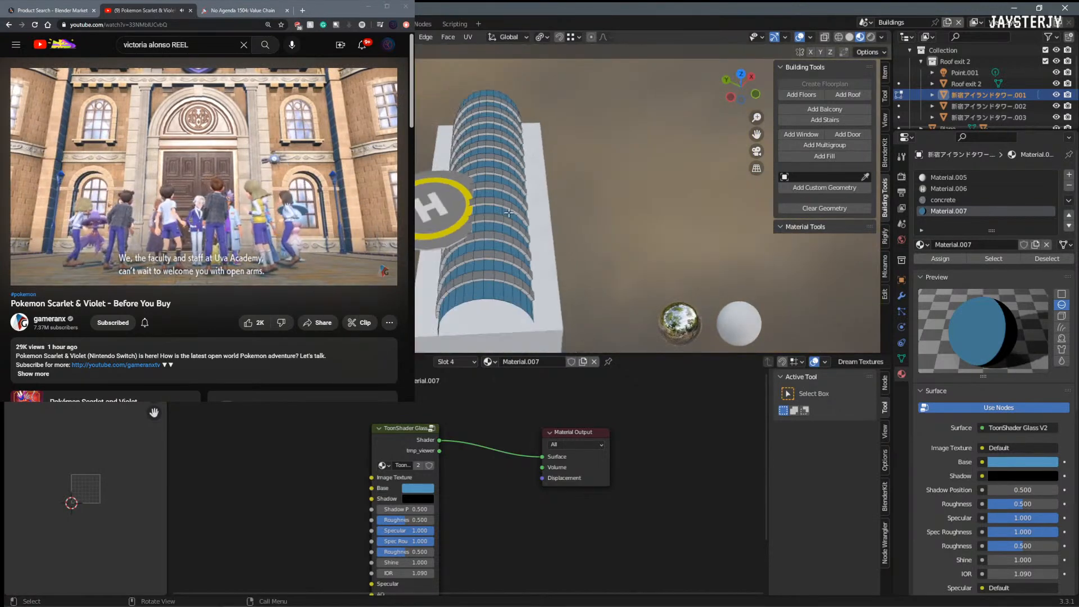
key("KP_7")
key("z")
left_click(501, 218)
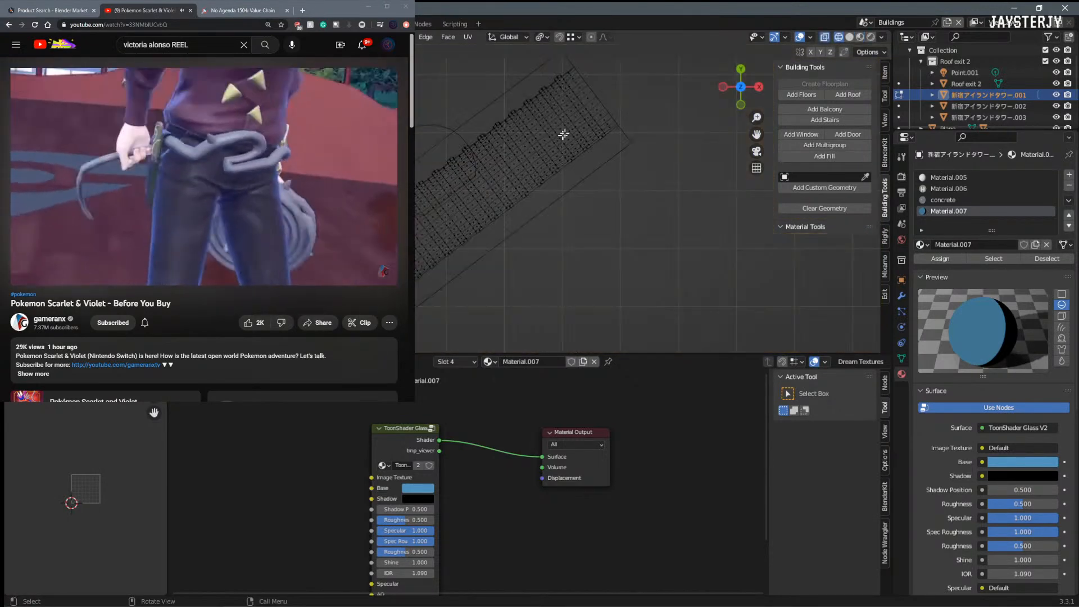
key("c")
mouse_move(615, 114)
left_mouse_down()
mouse_move(514, 171)
mouse_move(417, 281)
left_mouse_up()
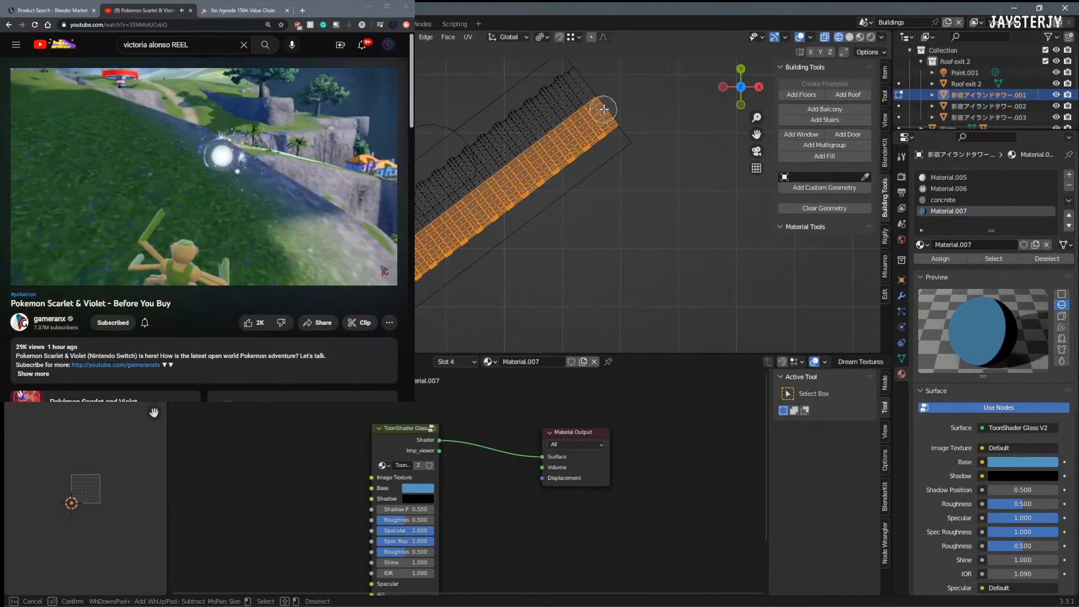
key("Escape")
middle_click_drag(649, 171, 522, 163)
key("x")
left_click(501, 129)
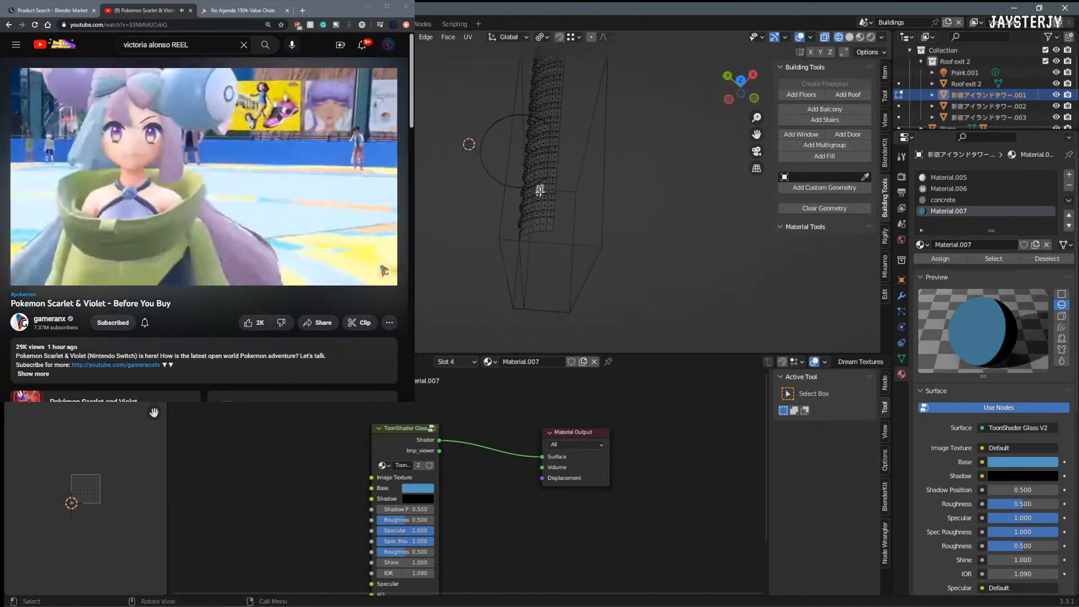
Step: Select all linked geometry of the remaining roof half, separate it into its own object and select that object
key("l")
key("p")
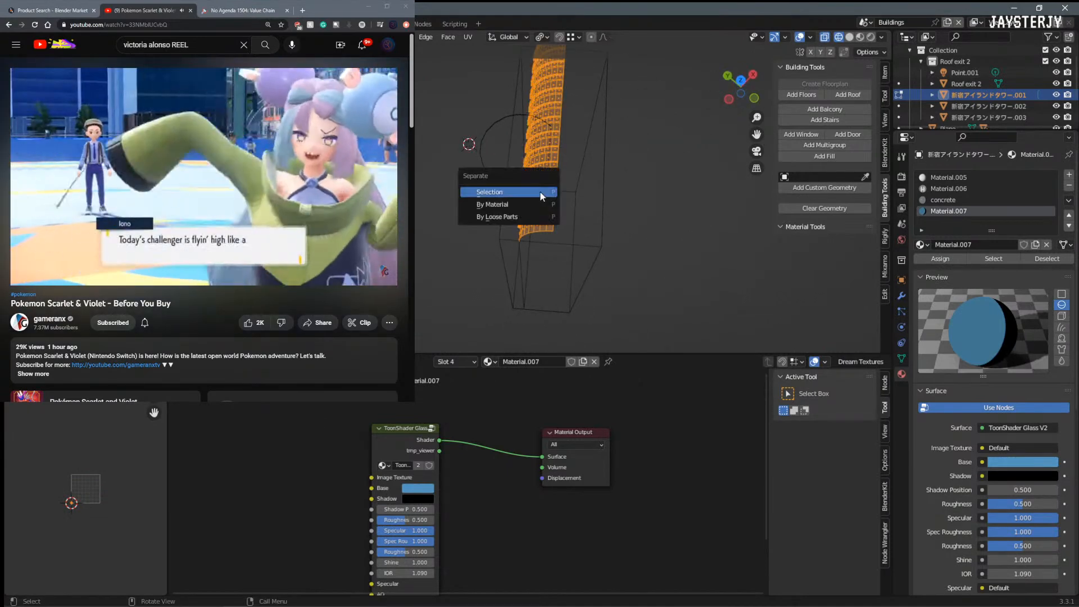
left_click(539, 191)
key("Tab")
left_click(481, 201)
left_click(543, 194)
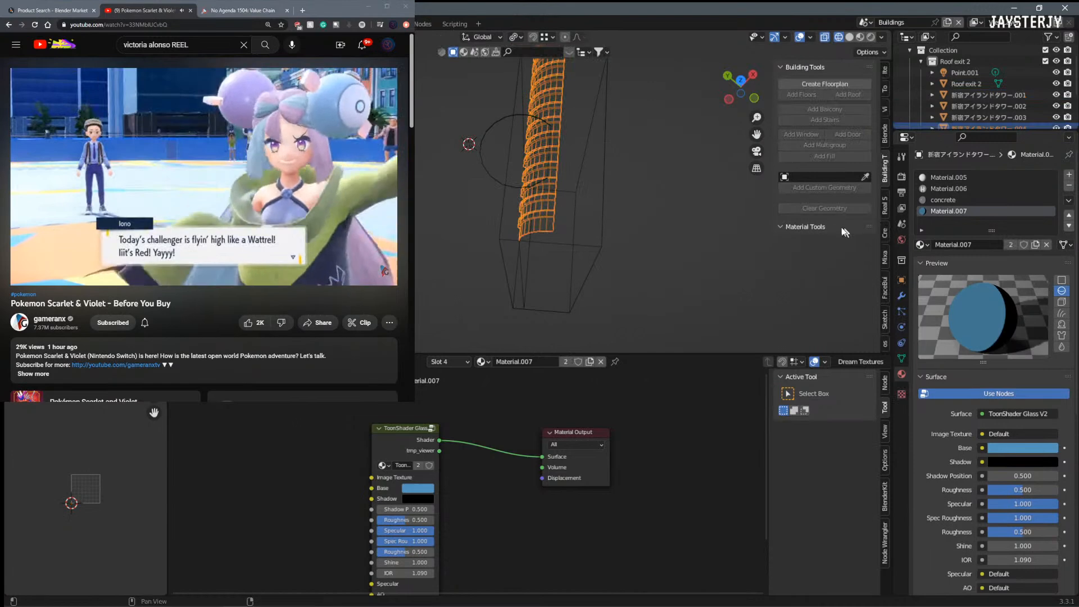
Step: Select a face on the cut edge of the separated roof half and snap the 3D cursor to it
key("Tab")
left_click(680, 250)
scroll(506, 240, "up", 5)
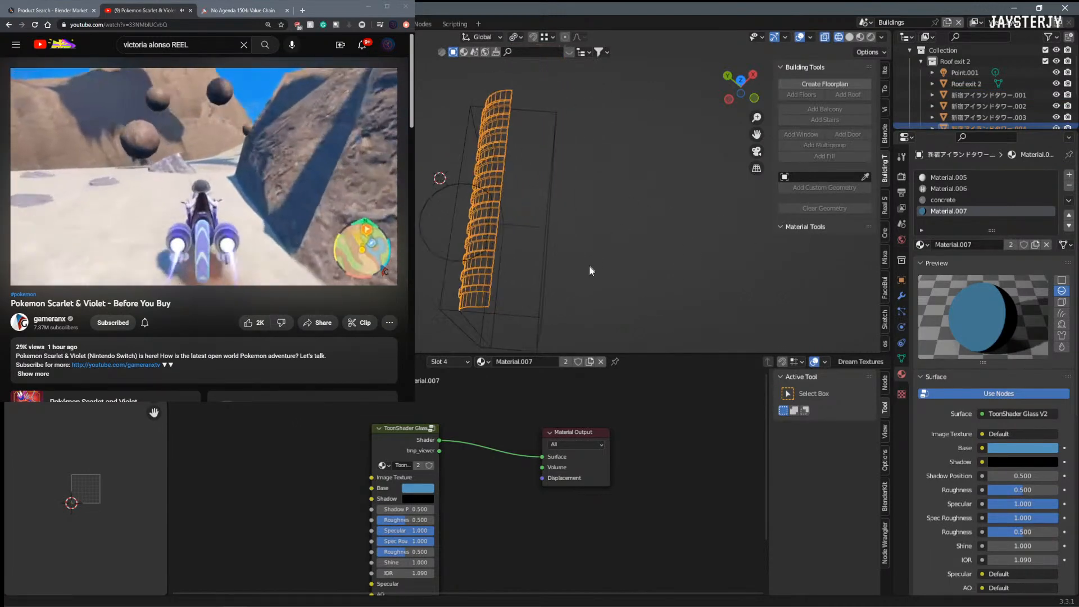
left_click(476, 216)
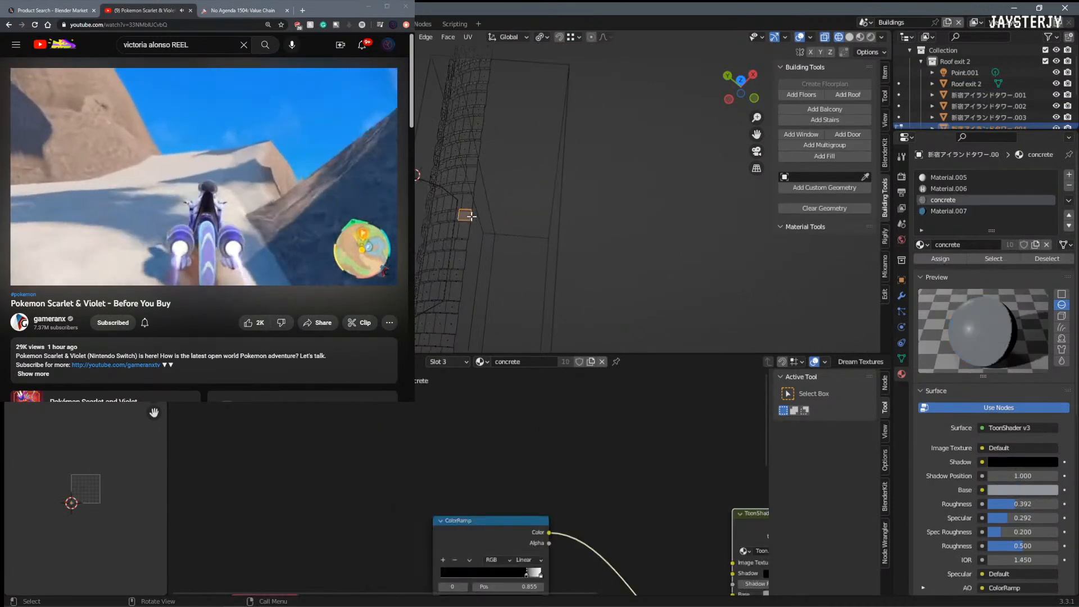
key("Tab")
left_click(630, 247)
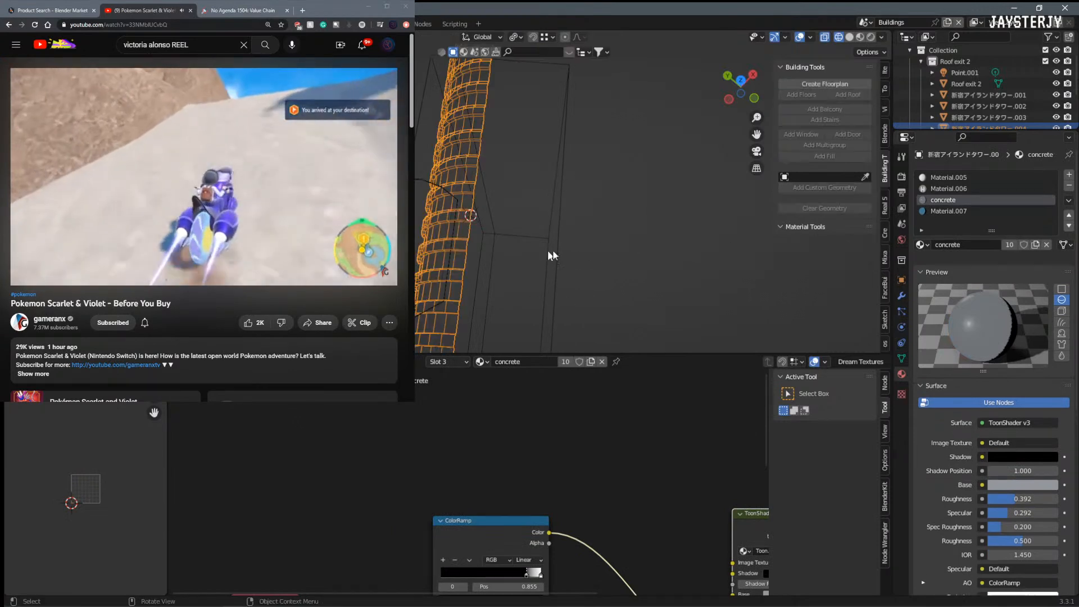
Step: Set the separated roof half's origin to the 3D cursor
middle_click_drag(627, 249, 587, 212)
right_click(588, 212)
mouse_move(588, 214)
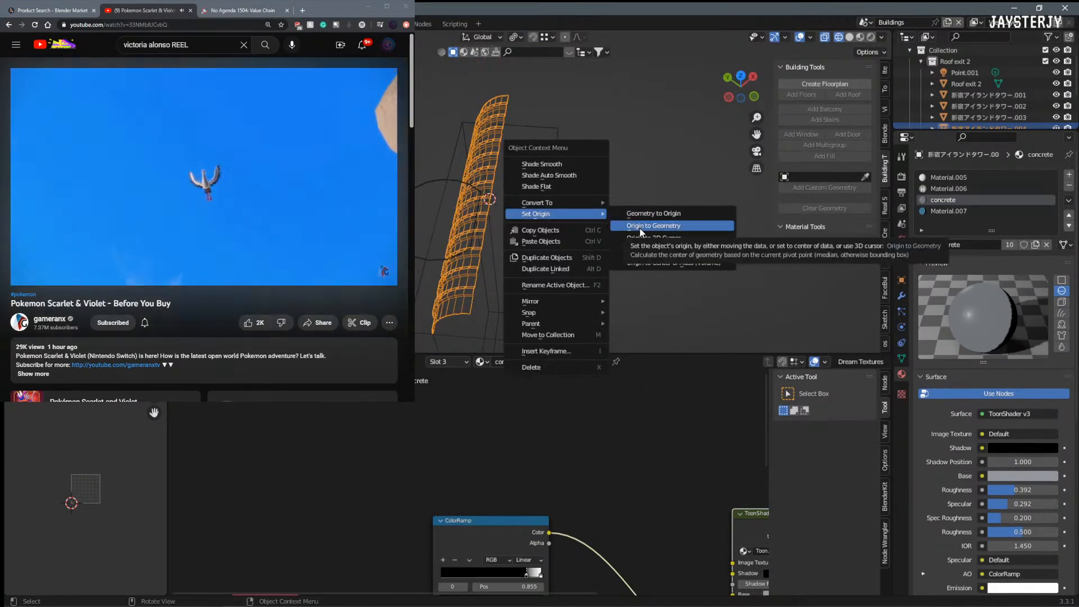
left_click(645, 240)
middle_click_drag(649, 233, 817, 210)
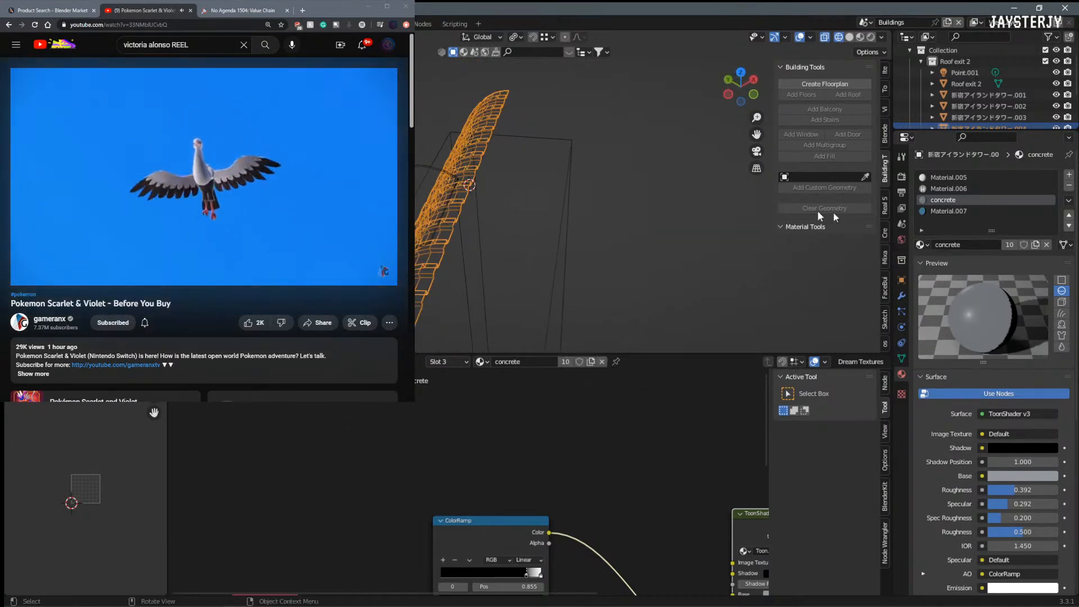
Step: Add a Mirror modifier to the roof half, try it on the X axis and turn that axis off
left_click(901, 295)
left_click(959, 177)
left_click(867, 302)
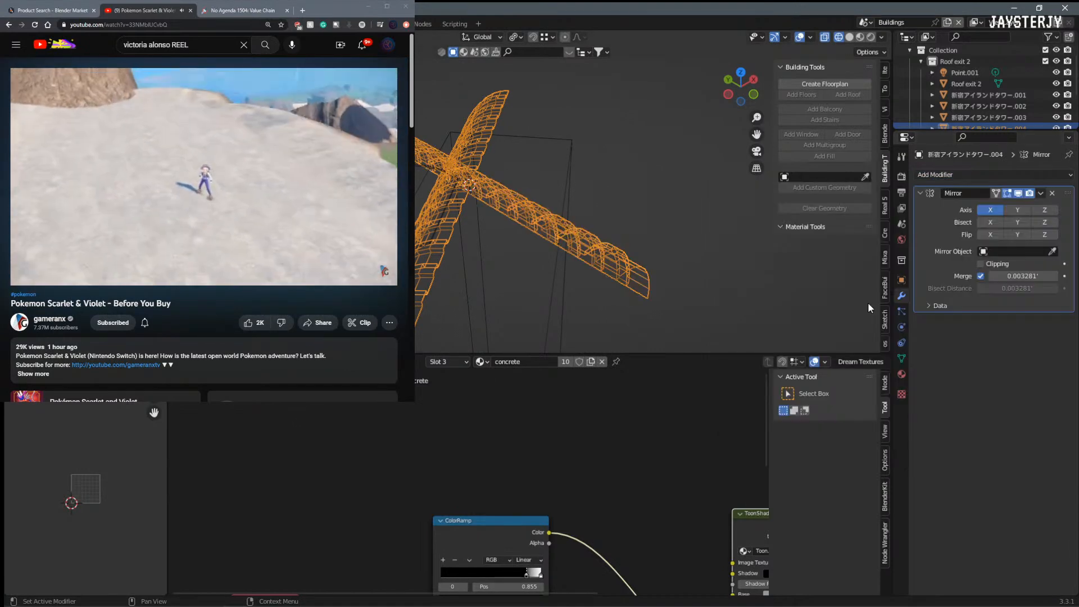
left_click(991, 210)
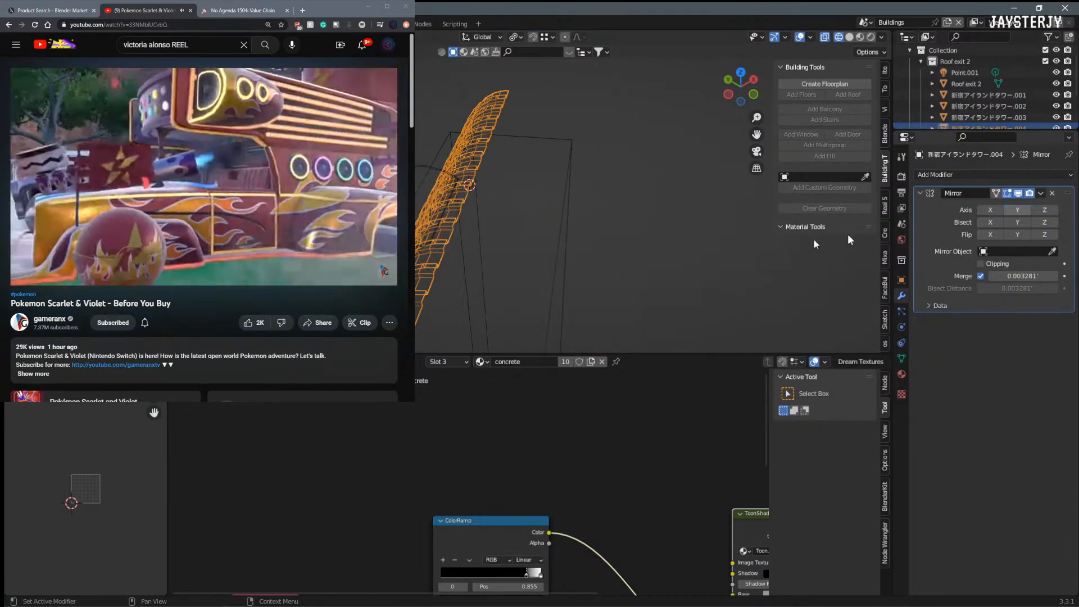
Step: Apply the roof half's transforms, test the Y and Z mirror axes and set the origin to the 3D cursor
key("ctrl+a")
left_click(612, 251)
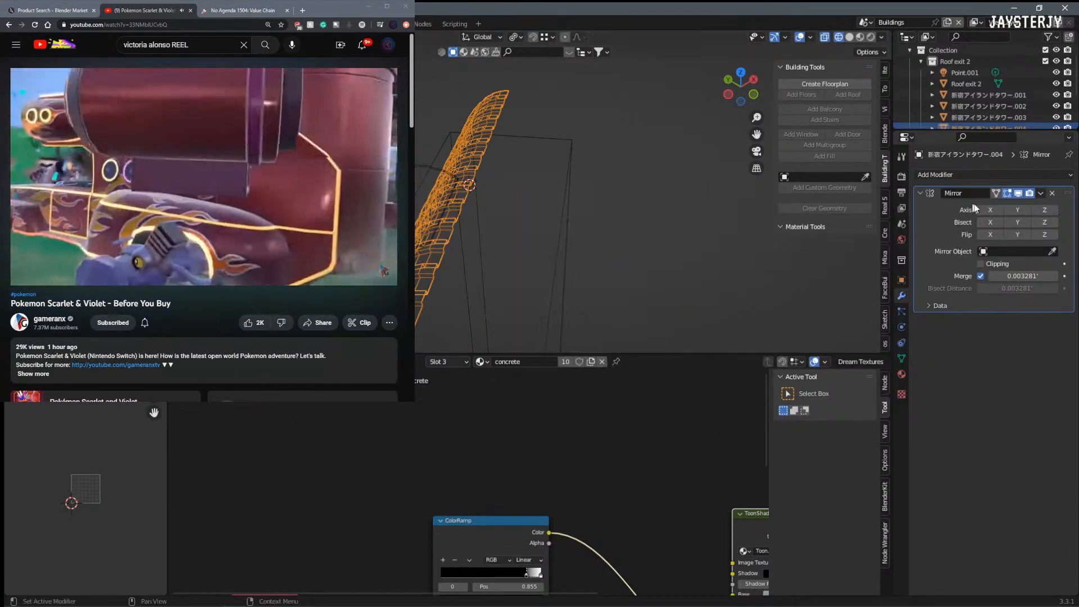
left_click(991, 210)
left_click(1020, 209)
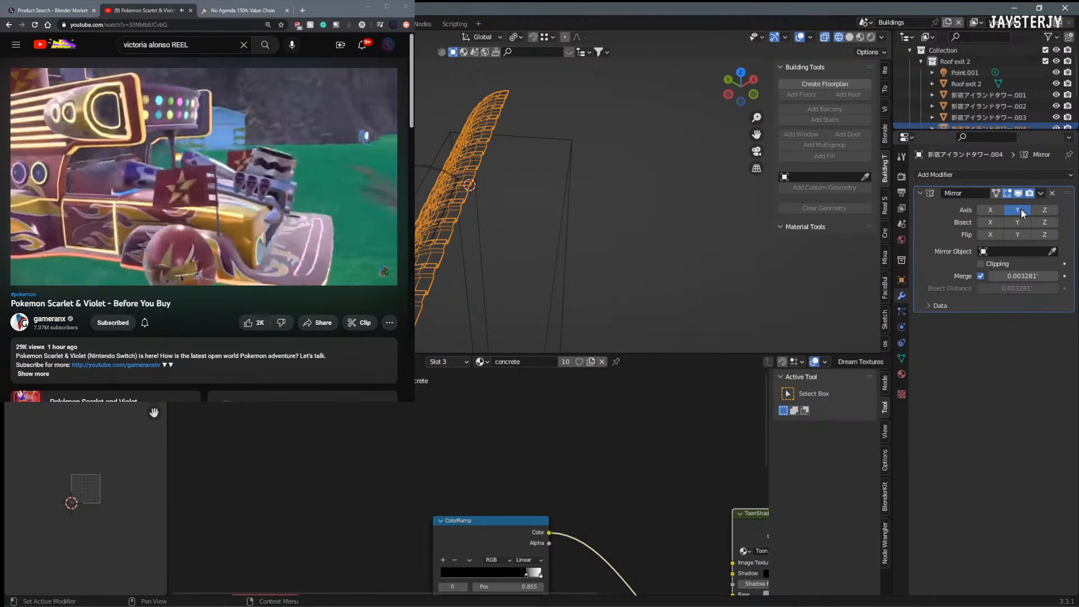
left_click(1019, 209)
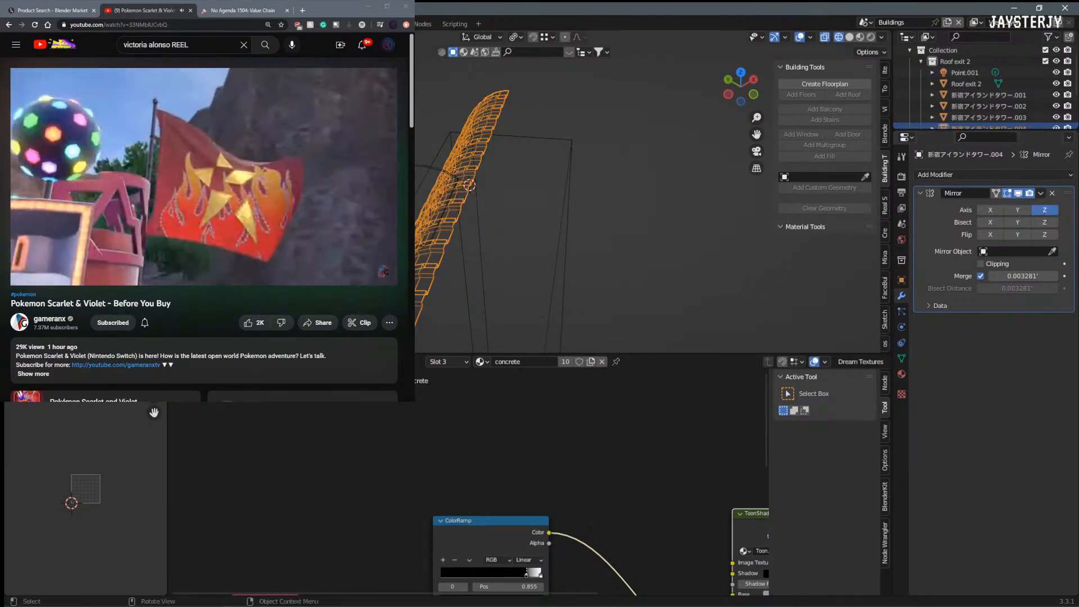
right_click(506, 211)
mouse_move(520, 212)
left_click(587, 224)
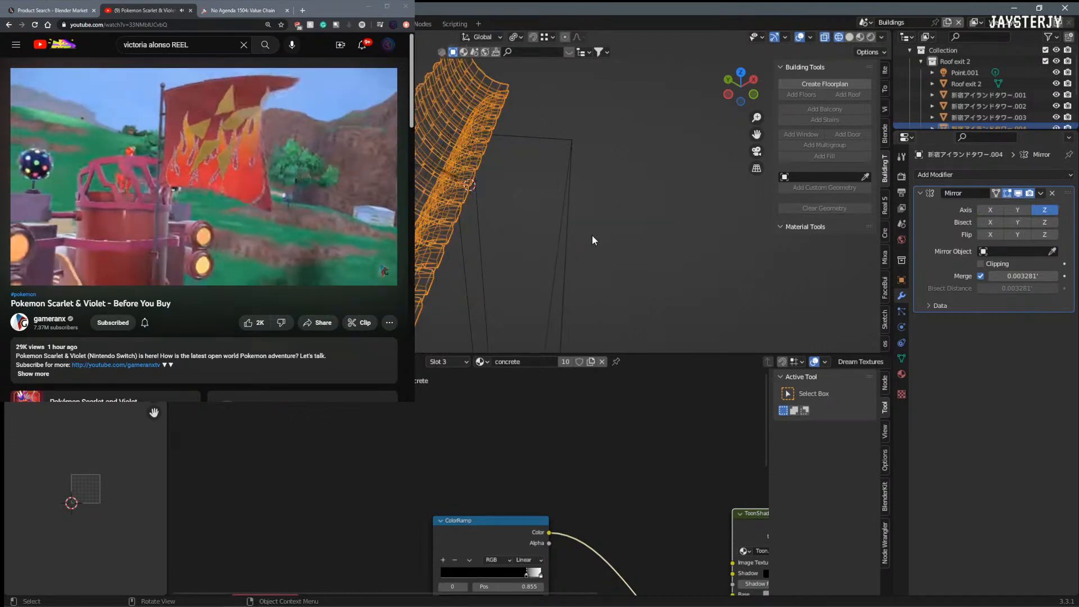
Step: Try the Mirror modifier on the Y axis and on the X axis, and switch all axes off
left_click(1017, 211)
left_click(1046, 210)
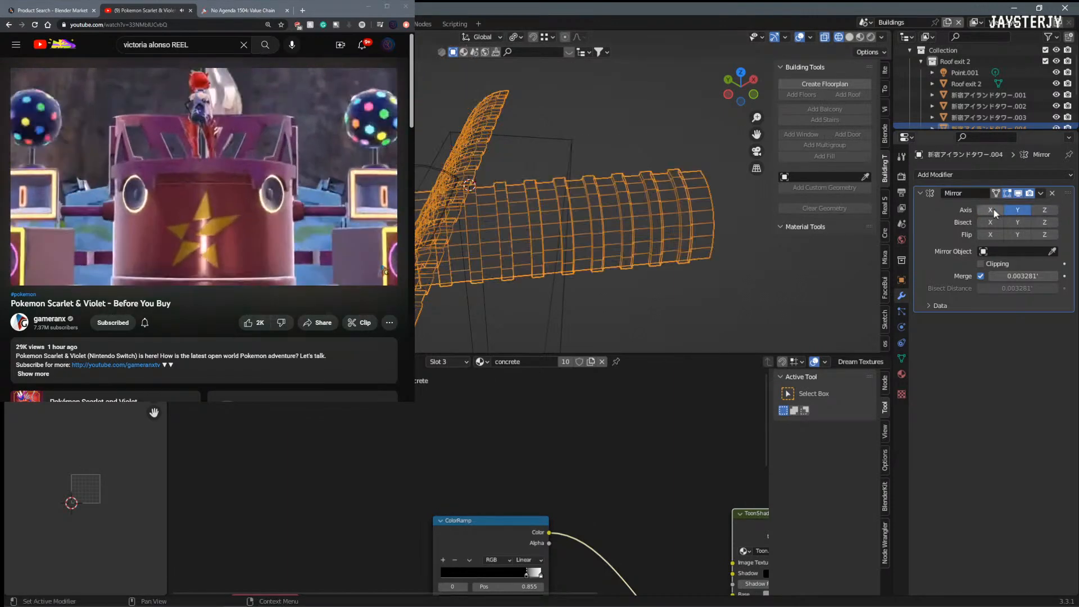
left_click(990, 210)
left_click(1024, 209)
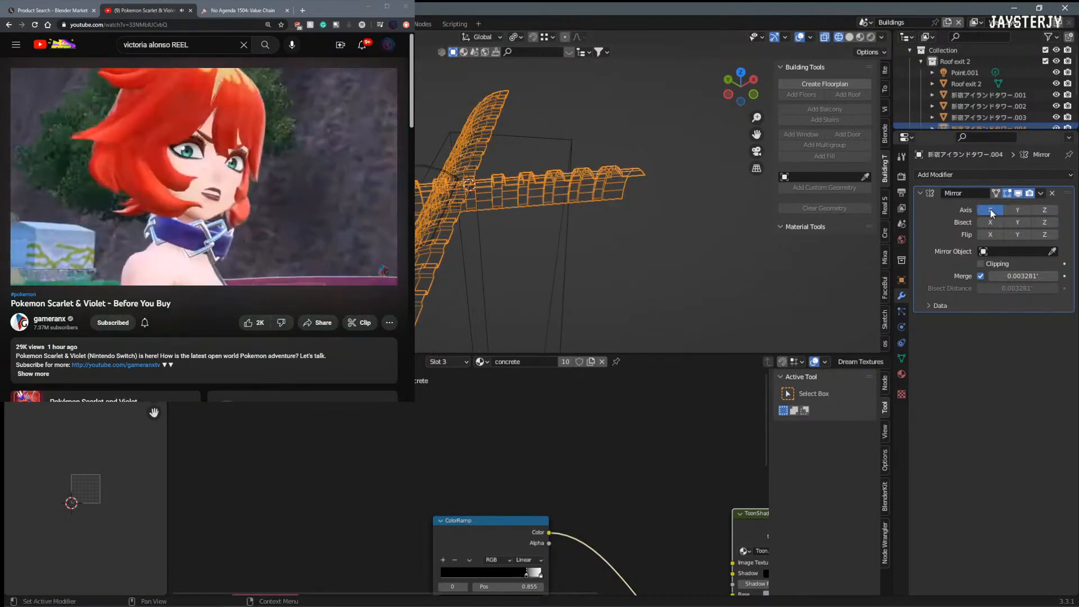
left_click(991, 211)
left_click(1018, 211)
left_click(1018, 211)
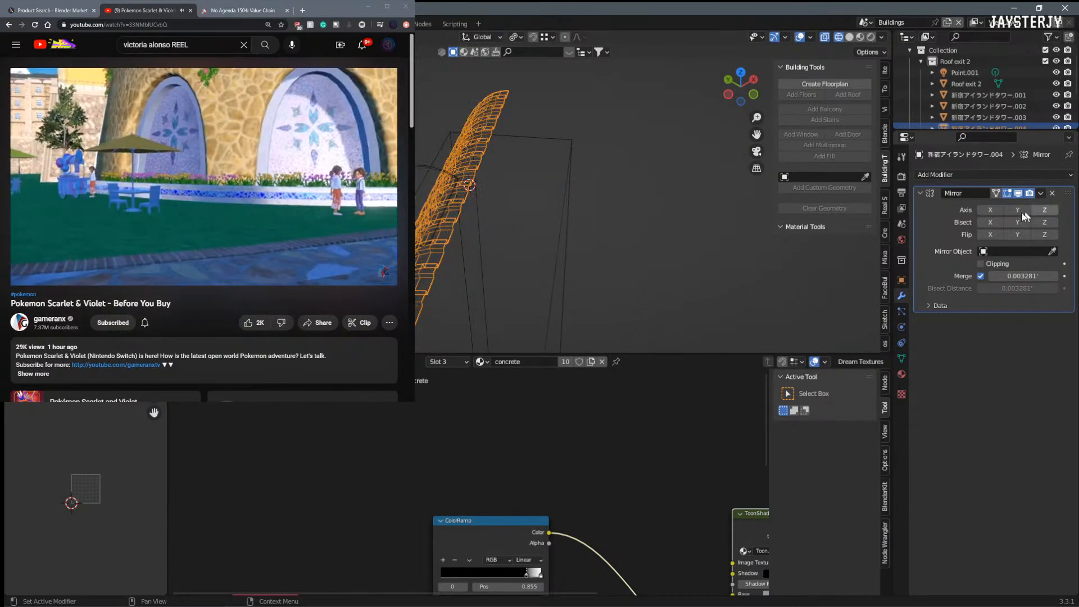
Step: Apply the roof half's transforms again and return its origin to the 3D cursor
mouse_move(544, 219)
middle_mouse_down()
mouse_move(578, 181)
mouse_move(662, 180)
mouse_move(541, 211)
mouse_move(568, 216)
mouse_move(538, 214)
middle_mouse_up()
key("ctrl+a")
left_click(543, 213)
right_click(538, 214)
mouse_move(535, 214)
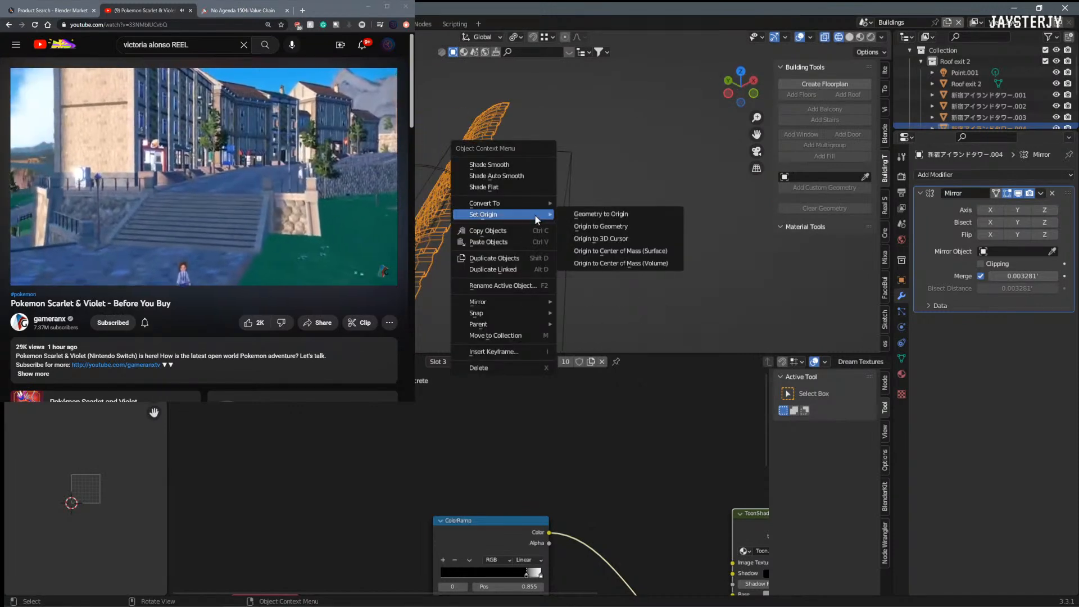
left_click(600, 239)
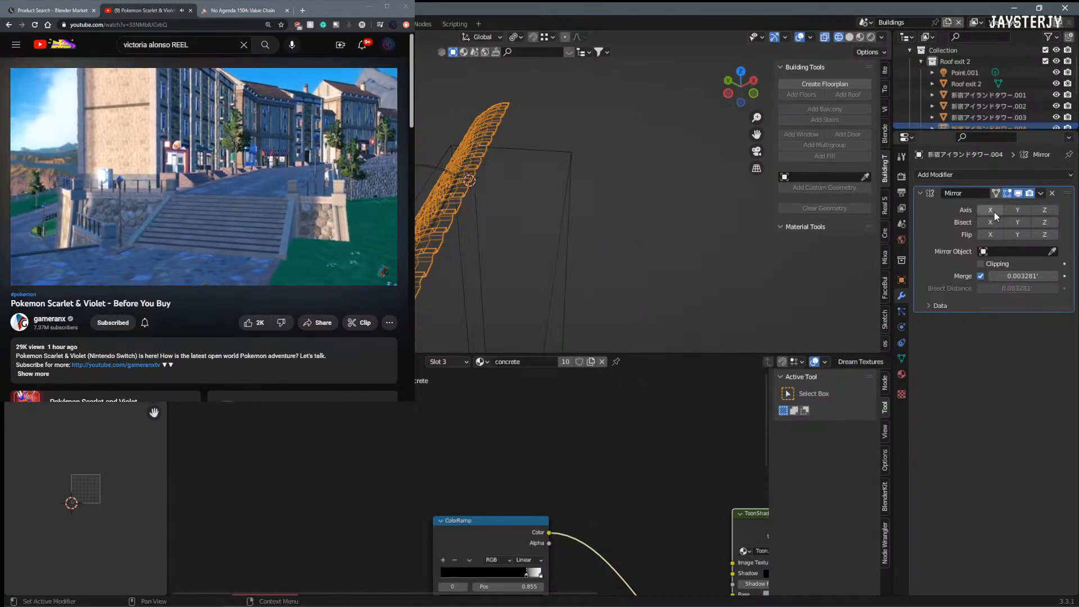
Step: Test the Y, Z and X mirror axes once more and remove the Mirror modifier from the roof half
left_click(1017, 209)
left_click(1045, 210)
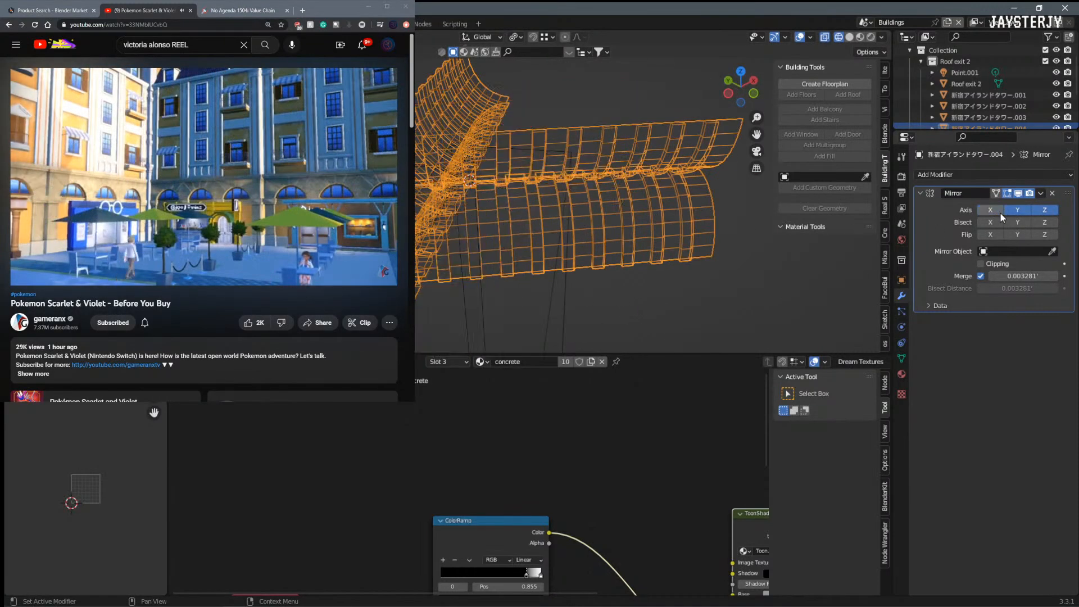
left_click(1017, 211)
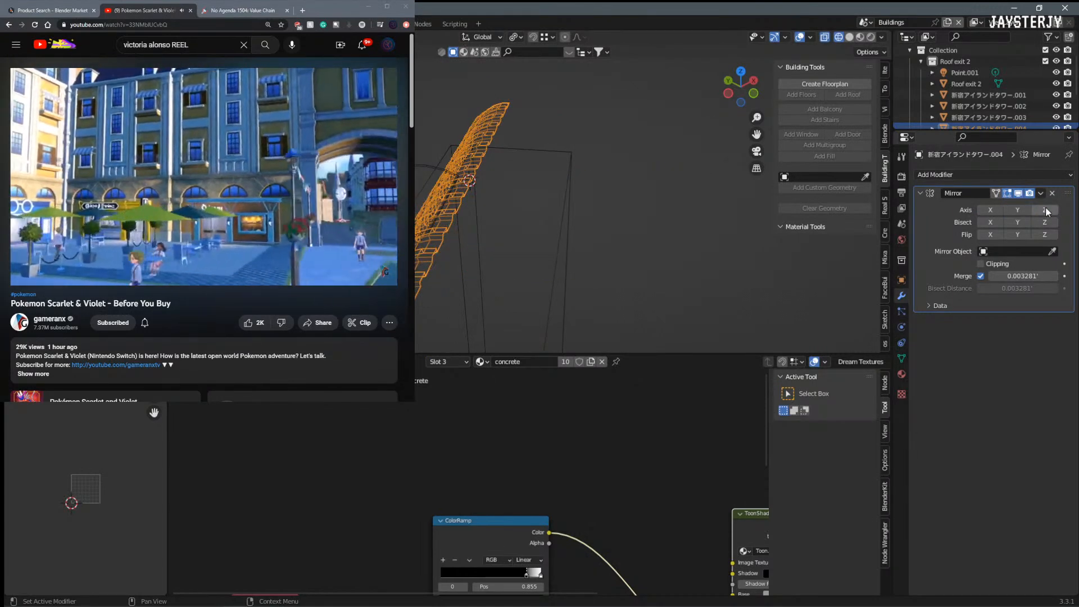
left_click(1057, 211)
left_click(1016, 208)
left_click(1007, 208)
left_click(986, 209)
left_click(984, 209)
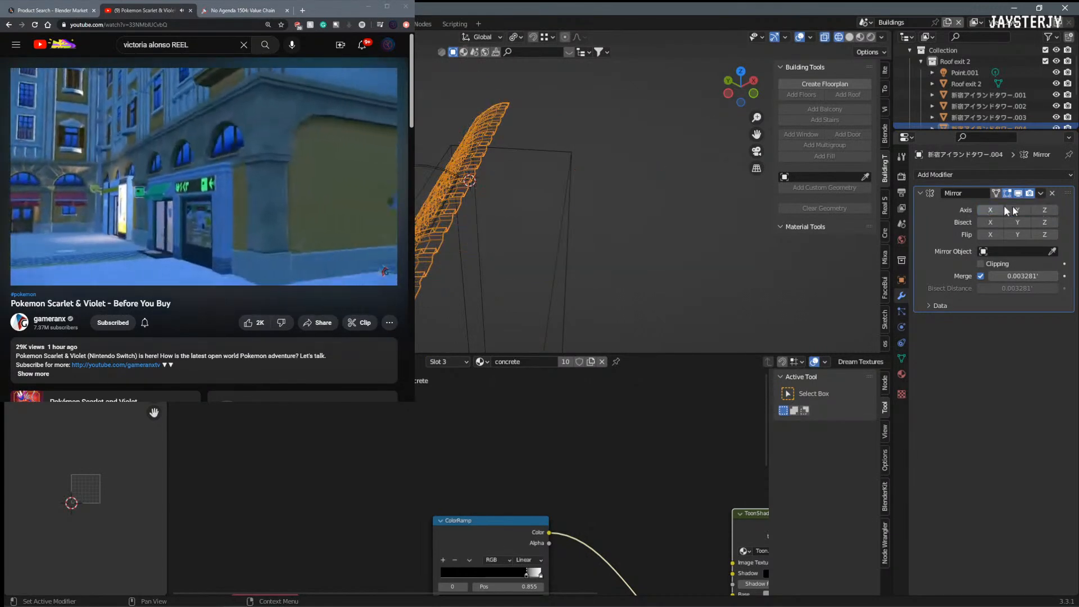
left_click(1052, 192)
Step: Duplicate the roof half and cancel the move along Y so the copy stays in place
key("shift+d")
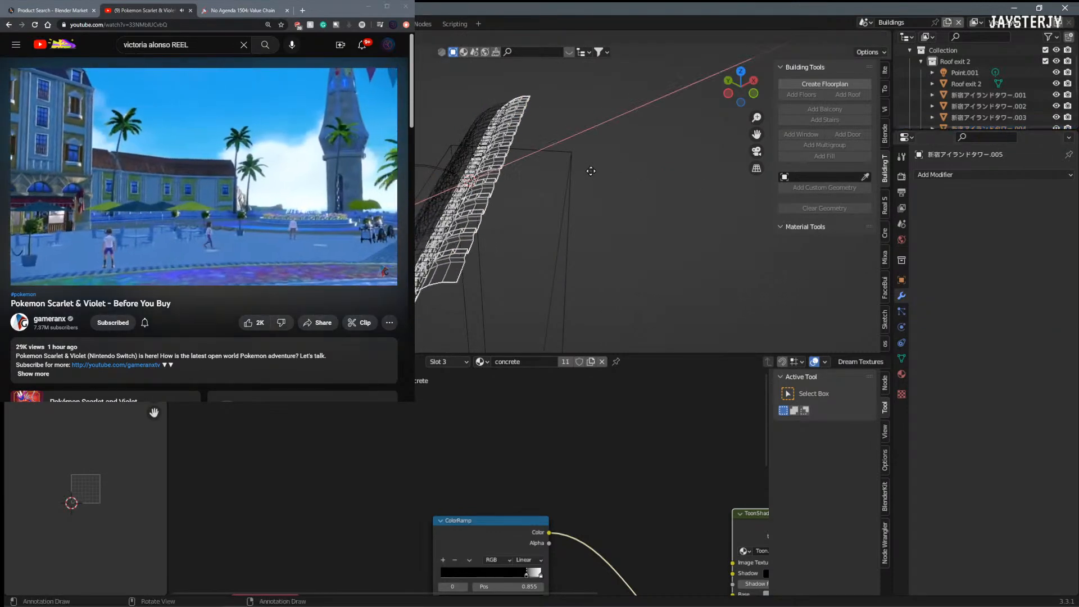
key("y")
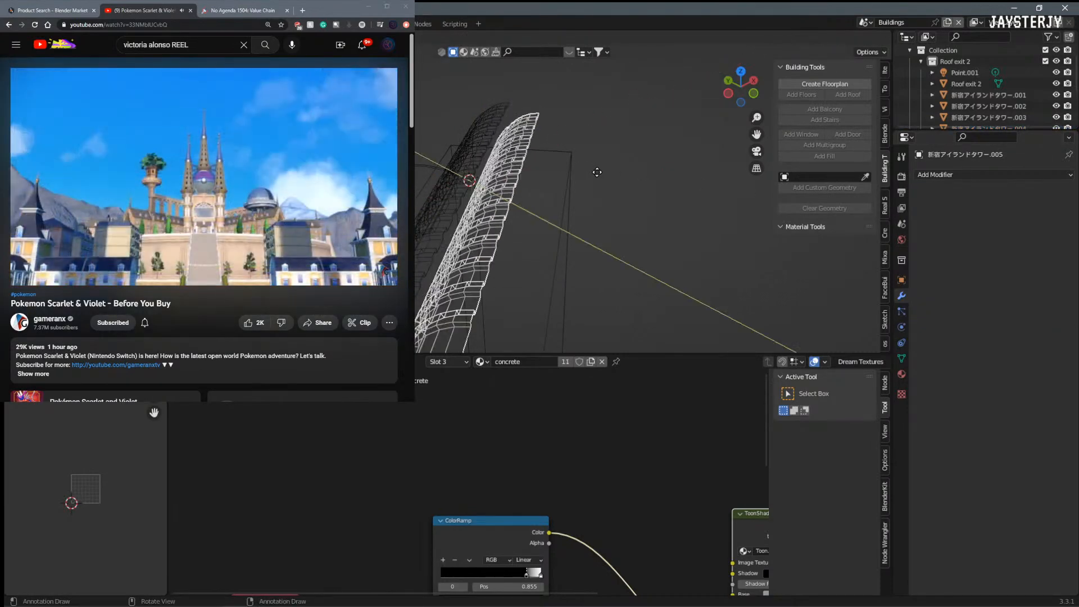
right_click(597, 172)
right_click(521, 179)
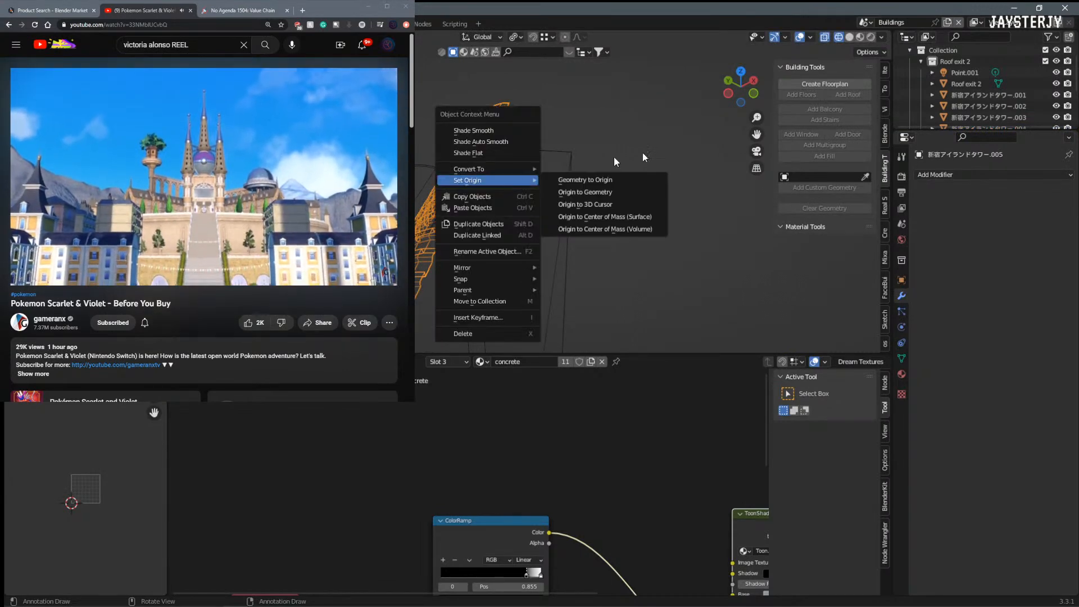
Step: Try to mirror the duplicated roof half along the global X axis and undo it
right_click(540, 227)
mouse_move(514, 338)
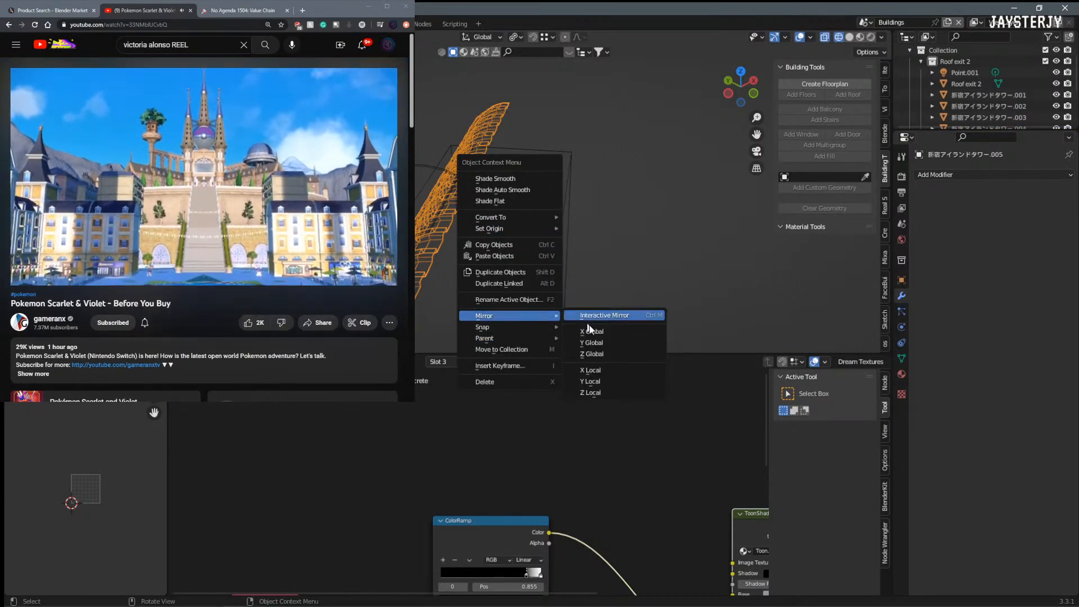
left_click(593, 331)
middle_click_drag(597, 272, 578, 292)
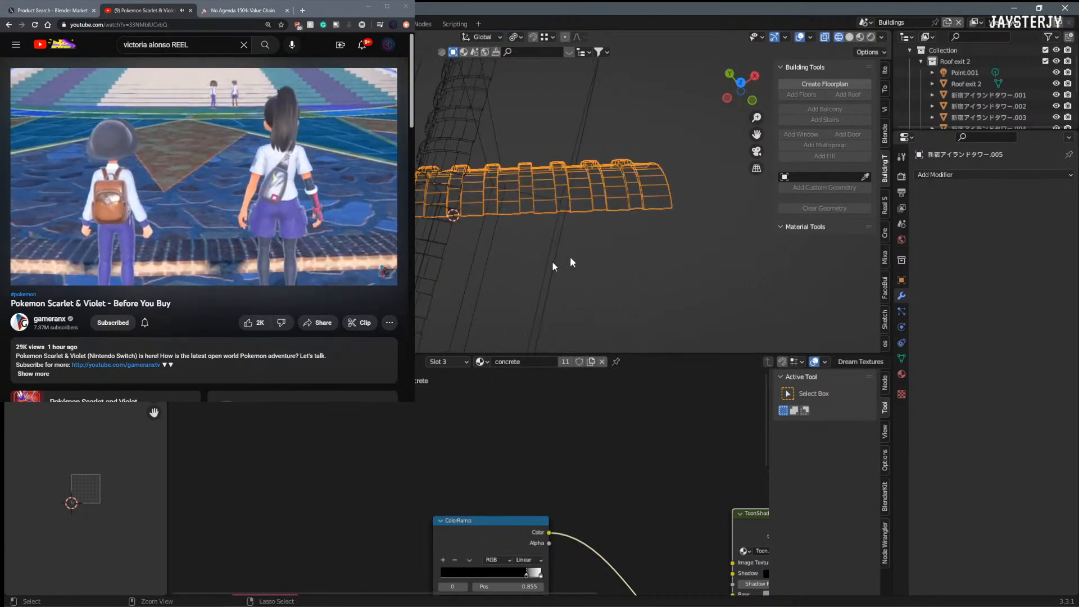
key("ctrl+z")
Step: Try to mirror the duplicated roof half along its local X axis and undo it
right_click(637, 201)
mouse_move(637, 200)
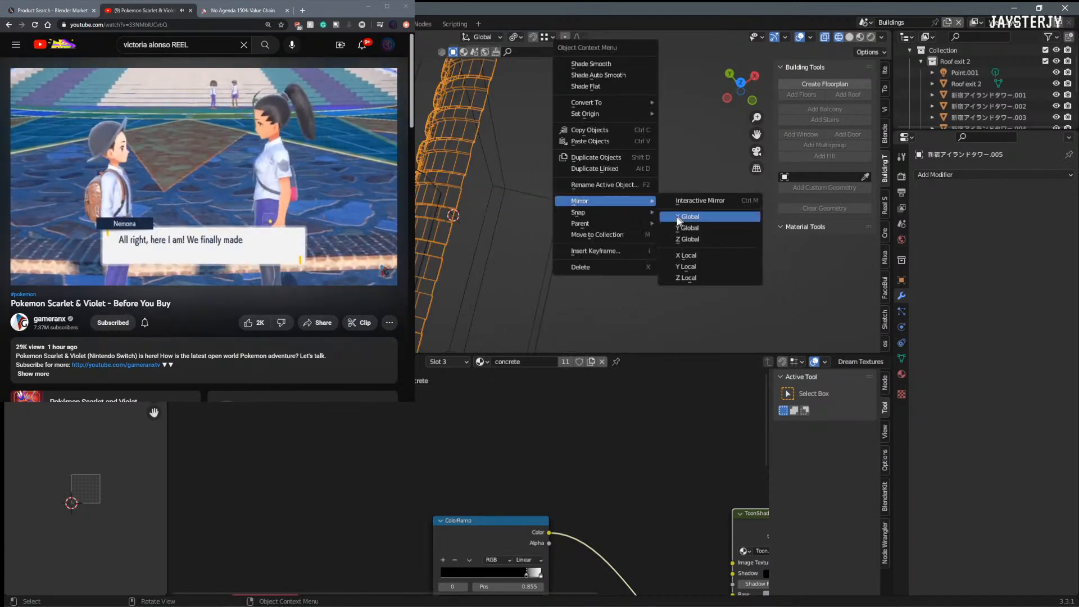
left_click(697, 256)
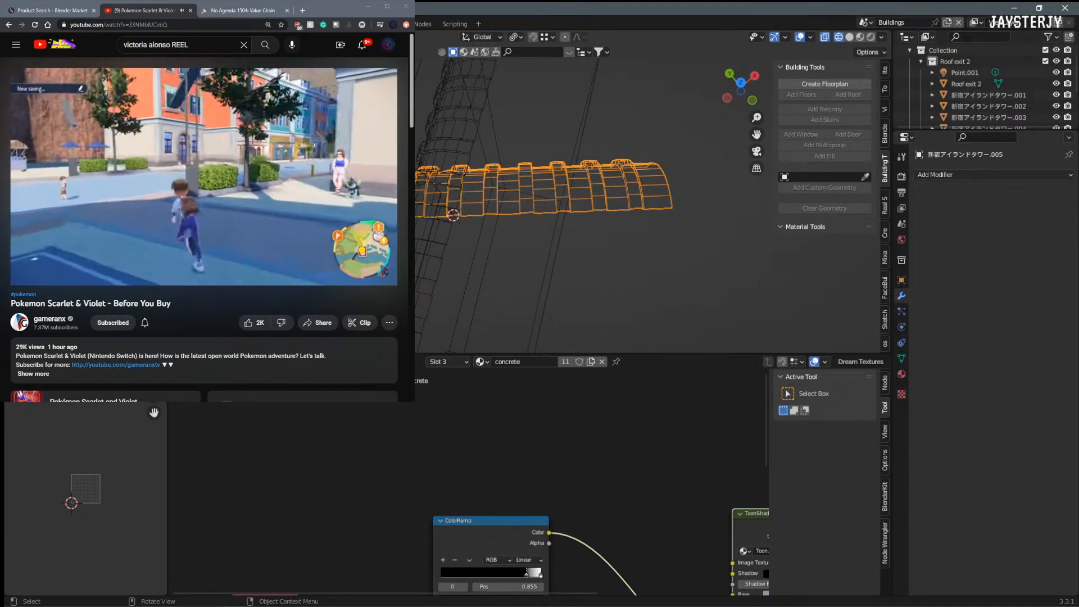
key("ctrl+z")
key("ctrl+z")
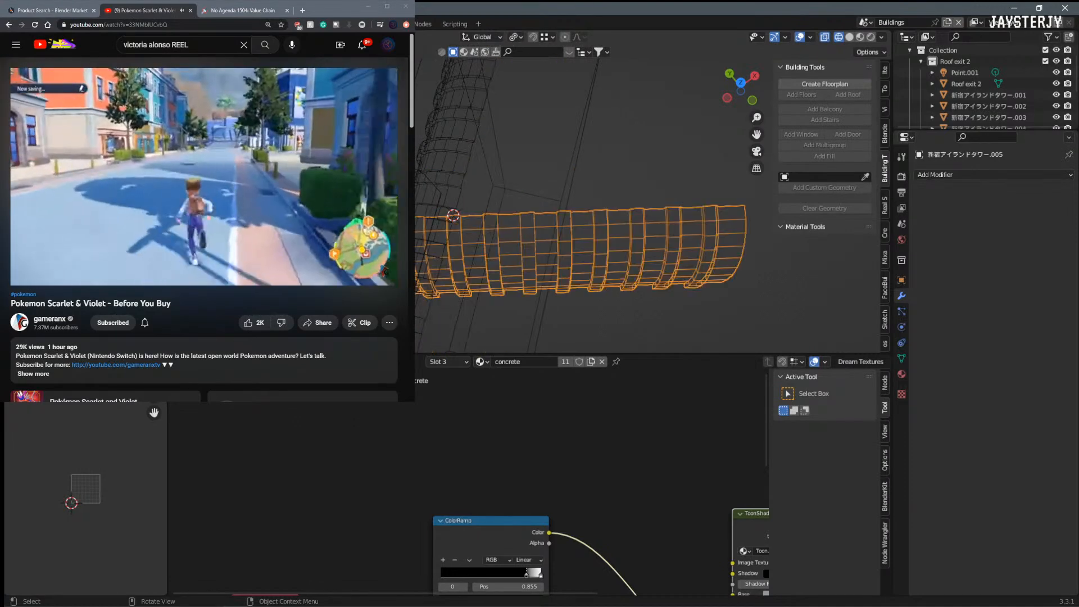
Step: Try to move the duplicated roof half along the Y and X axes
key("ctrl+z")
middle_click_drag(558, 178, 632, 100)
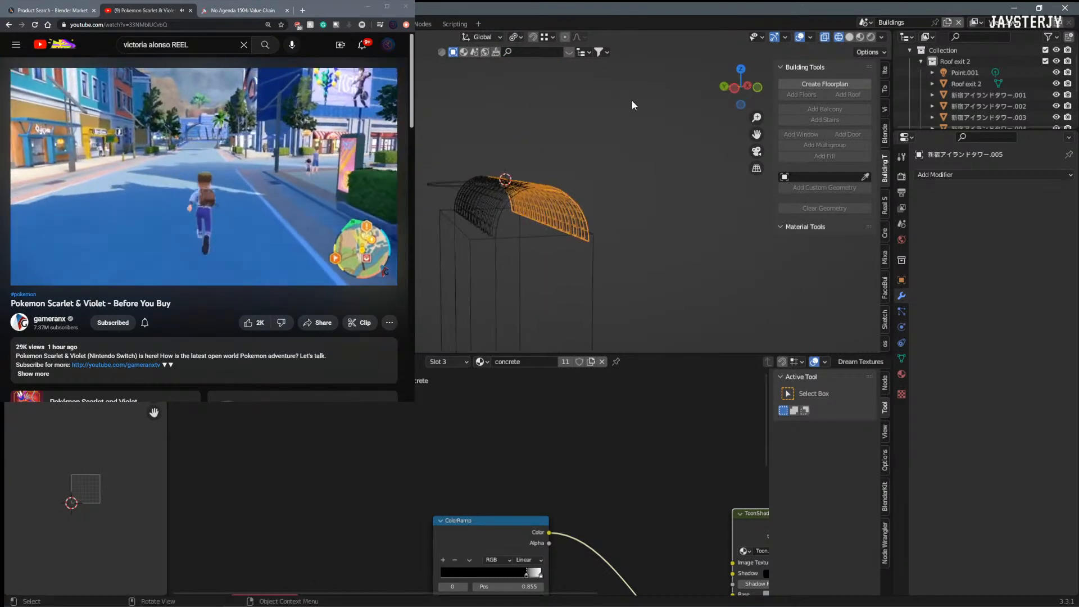
key("g")
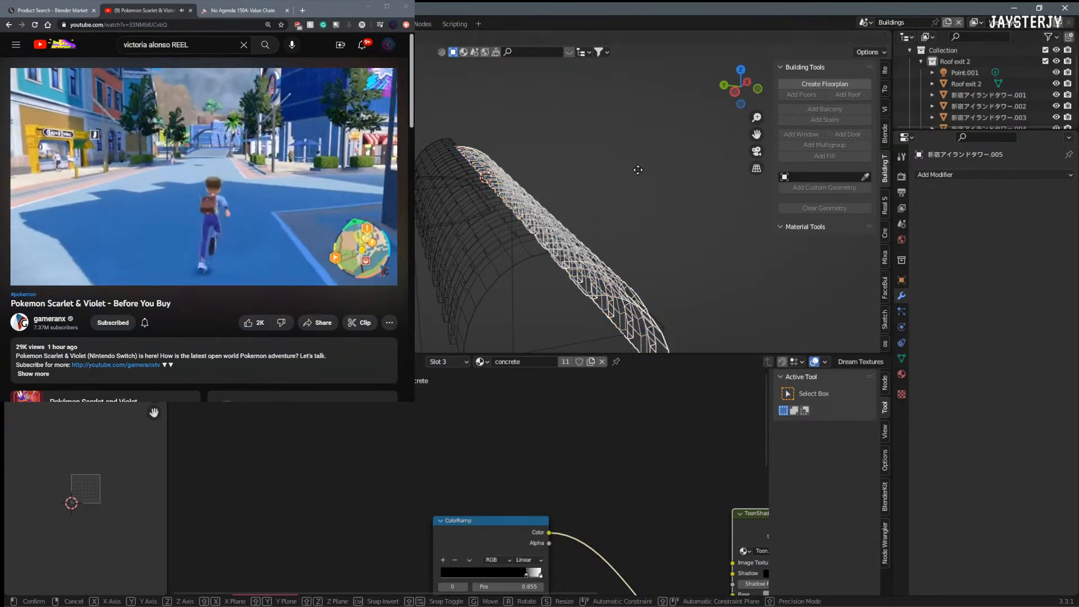
key("y")
key("x")
left_click(638, 169)
middle_click_drag(638, 169, 729, 251)
scroll(728, 251, "down", 2)
Step: Try to slide the duplicated roof half in the horizontal XY plane and along X, and cancel the move
key("g")
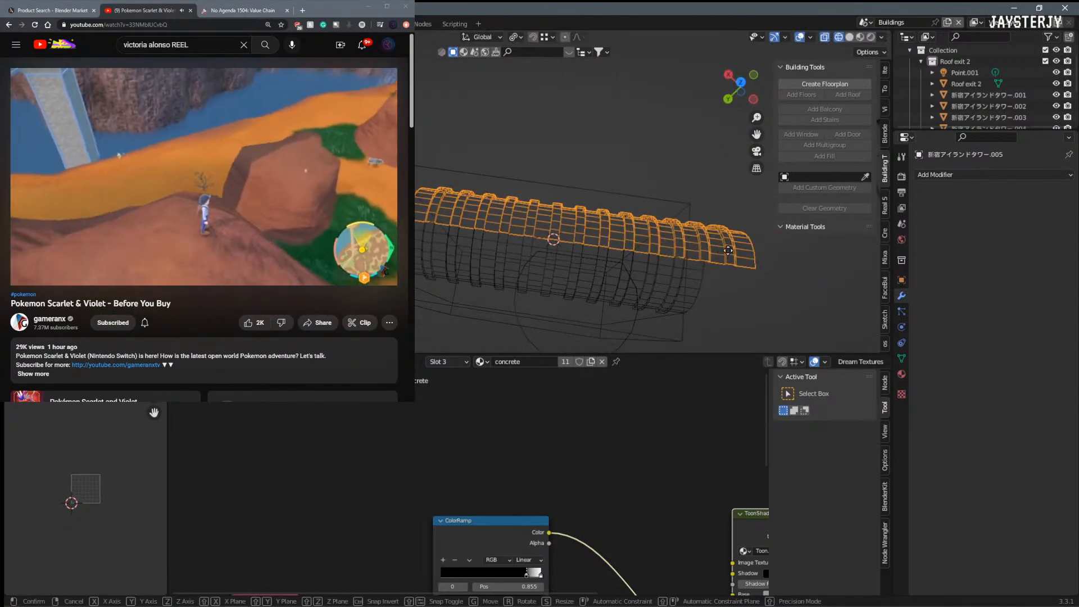
key("shift+z")
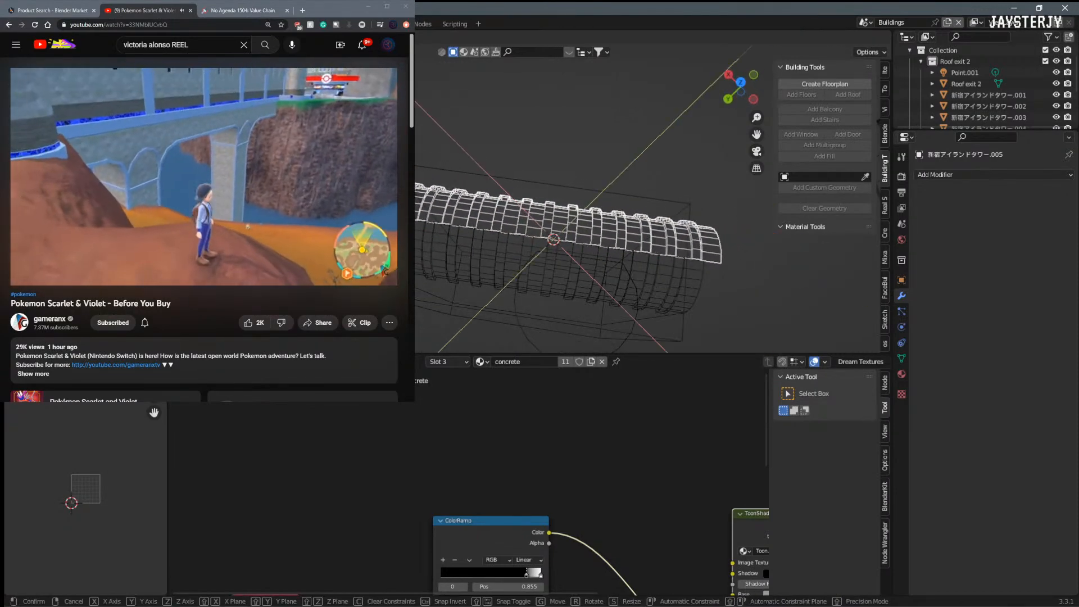
left_click(530, 215)
key("g")
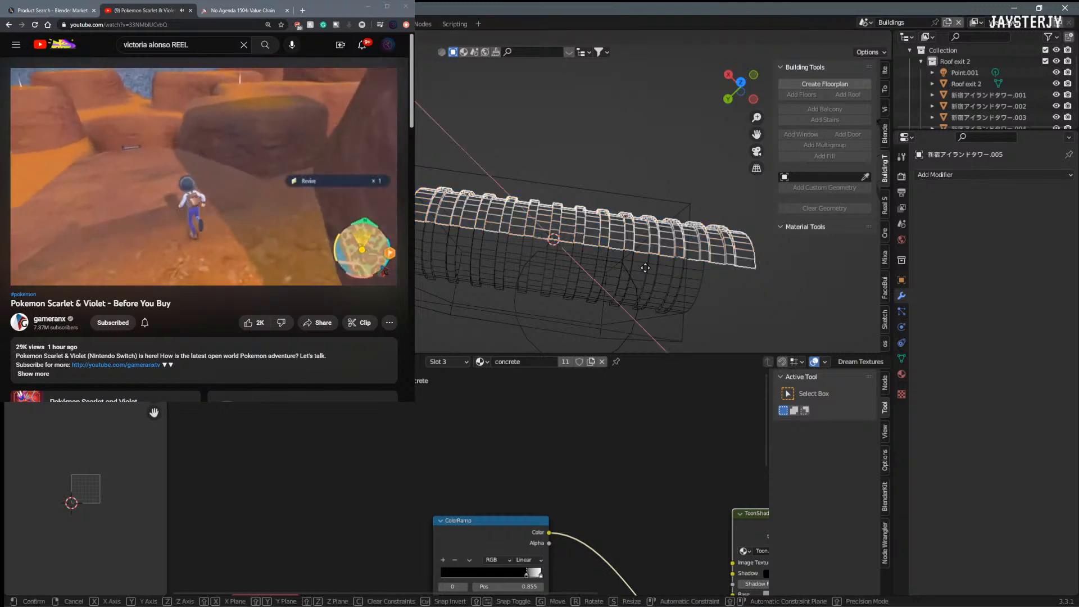
key("x")
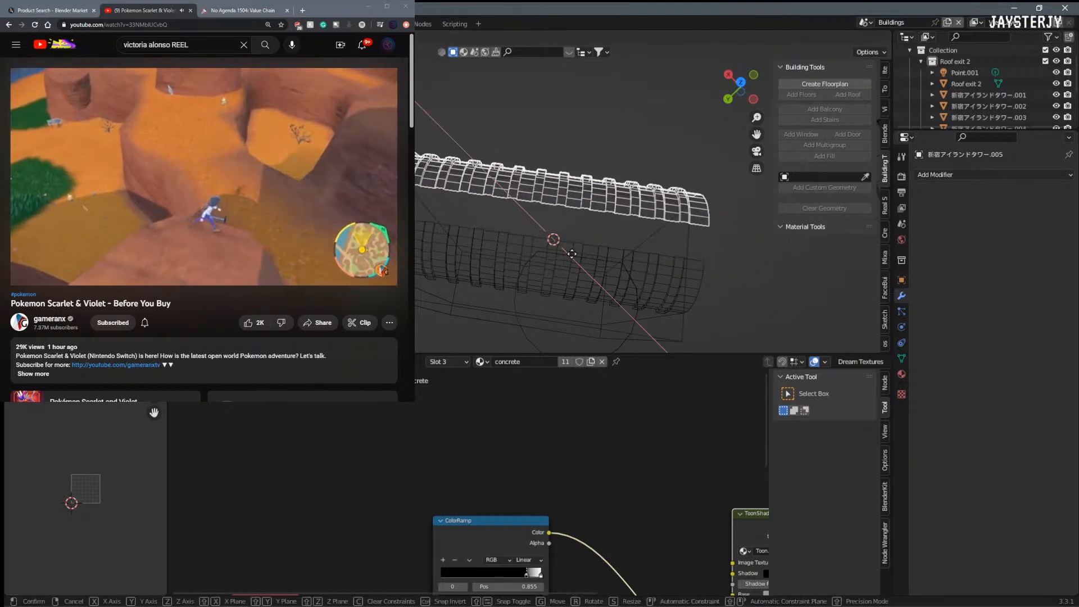
right_click(567, 249)
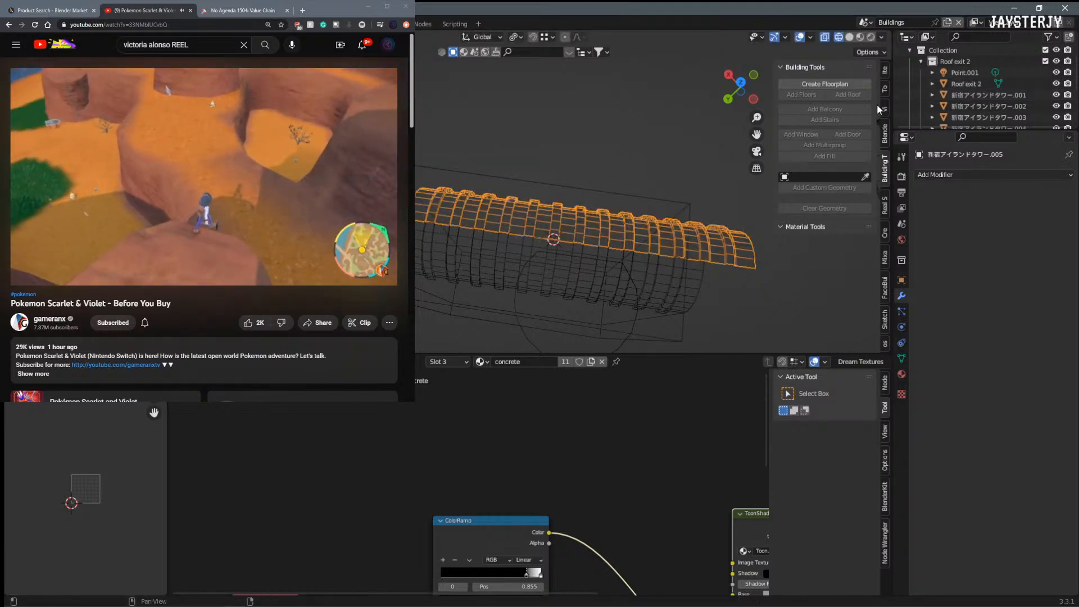
Step: Try shifting the duplicated roof half through its object location values and undo the changes
left_click(881, 90)
left_click(885, 70)
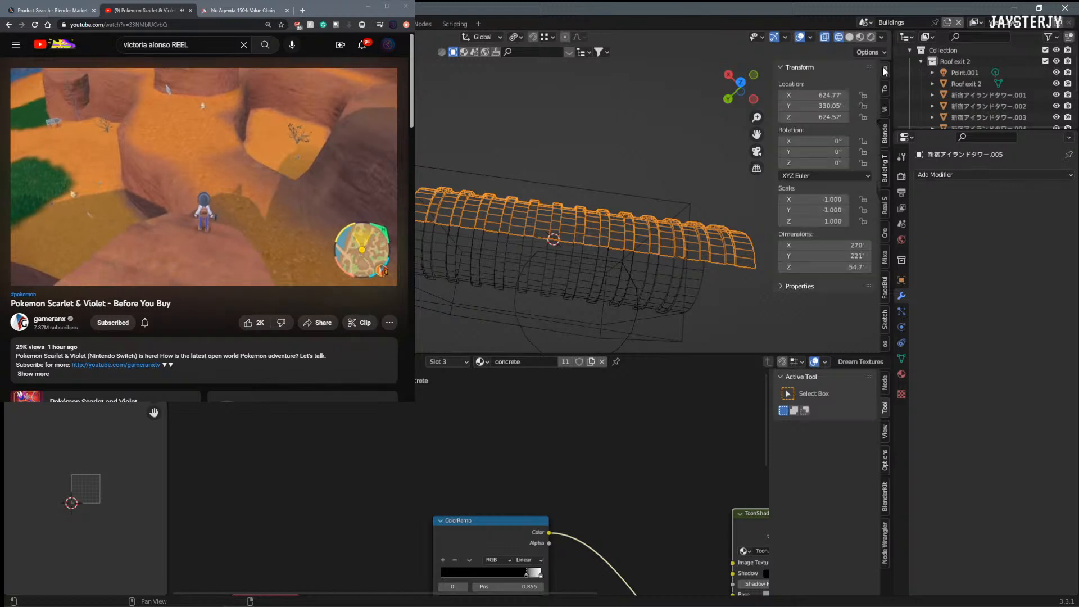
left_click_drag(813, 106, 872, 96)
middle_click_drag(494, 246, 457, 194)
left_click_drag(823, 117, 823, 117)
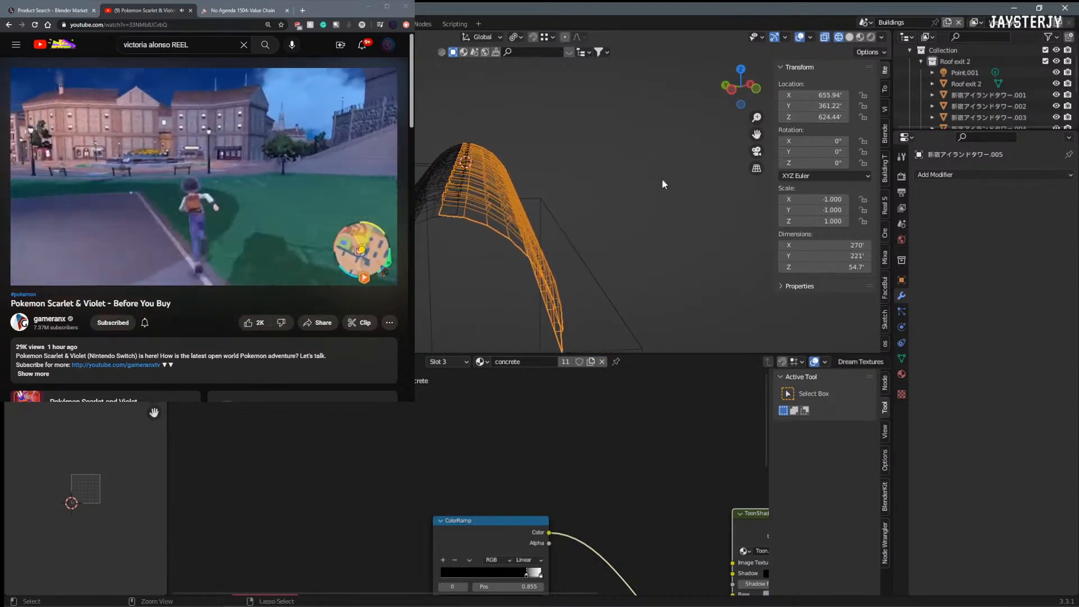
middle_click_drag(658, 180, 669, 225)
key("ctrl+z")
key("ctrl+z")
left_click_drag(811, 96, 792, 95)
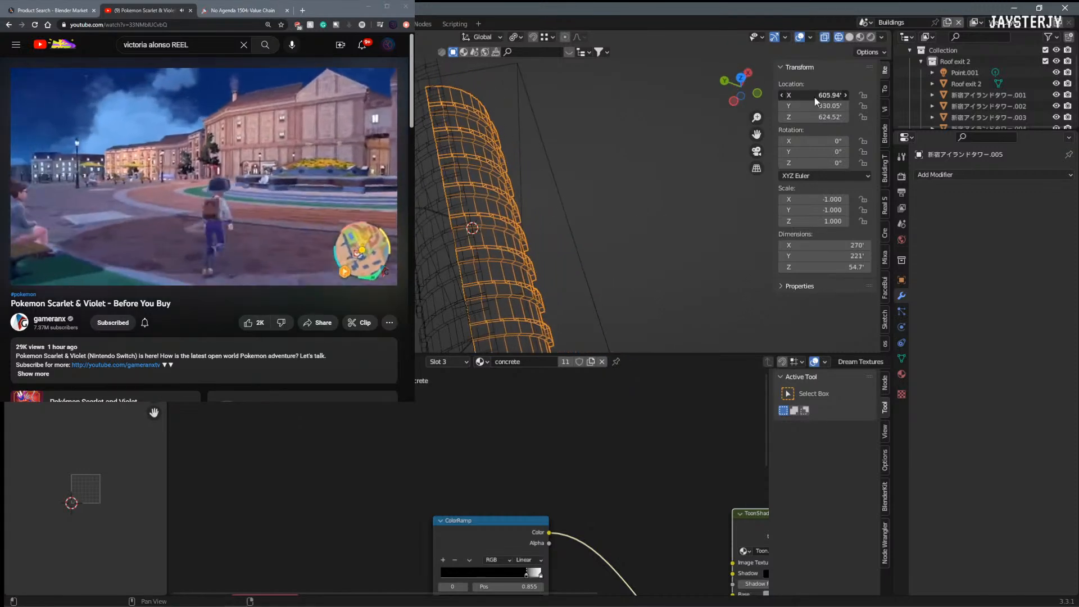
key("ctrl+z")
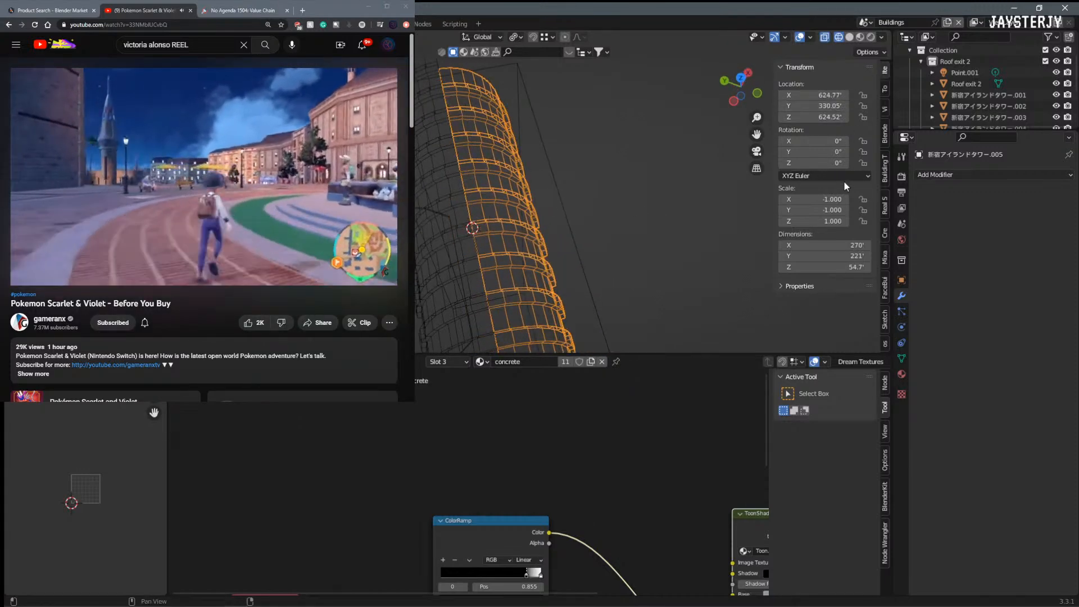
Step: Enter Edit Mode on the duplicated roof half, try shifting its local median coordinates and undo the changes
left_click(885, 85)
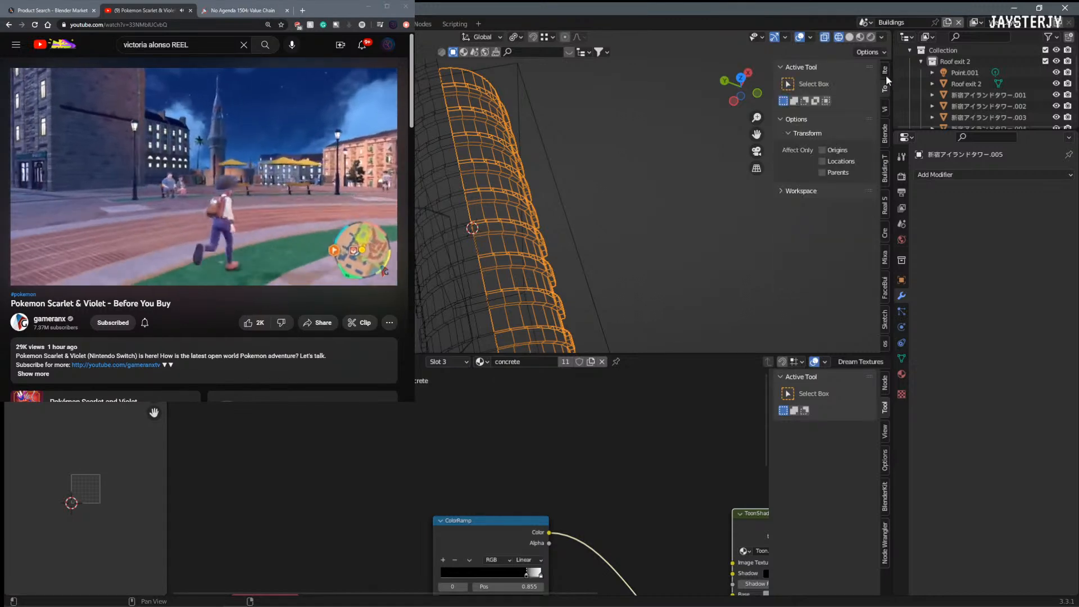
left_click(885, 71)
key("Tab")
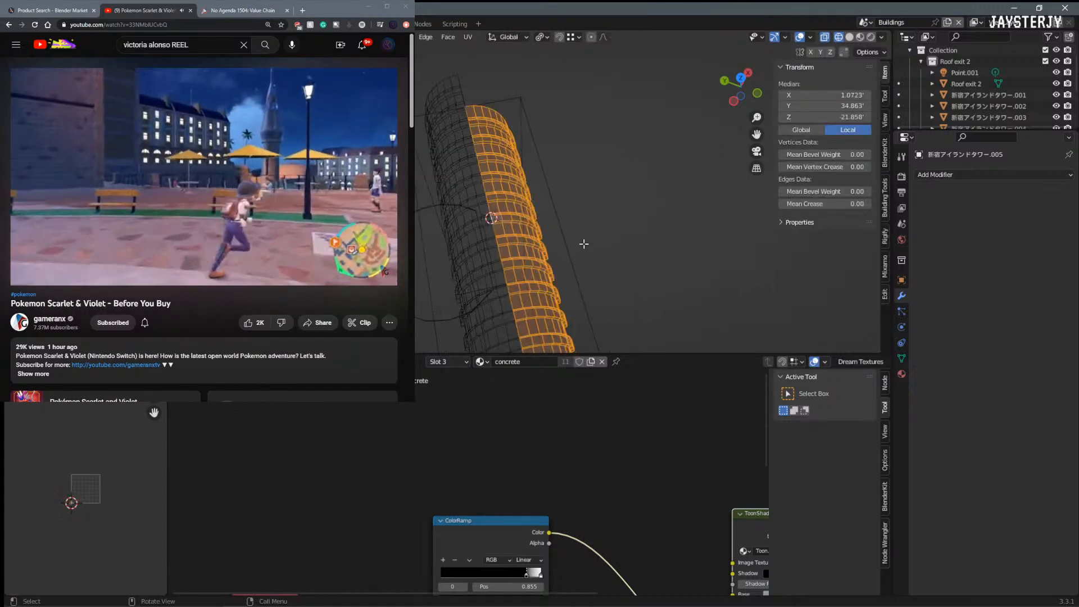
left_click_drag(841, 106, 815, 97)
key("ctrl+z")
key("ctrl+z")
left_click(849, 131)
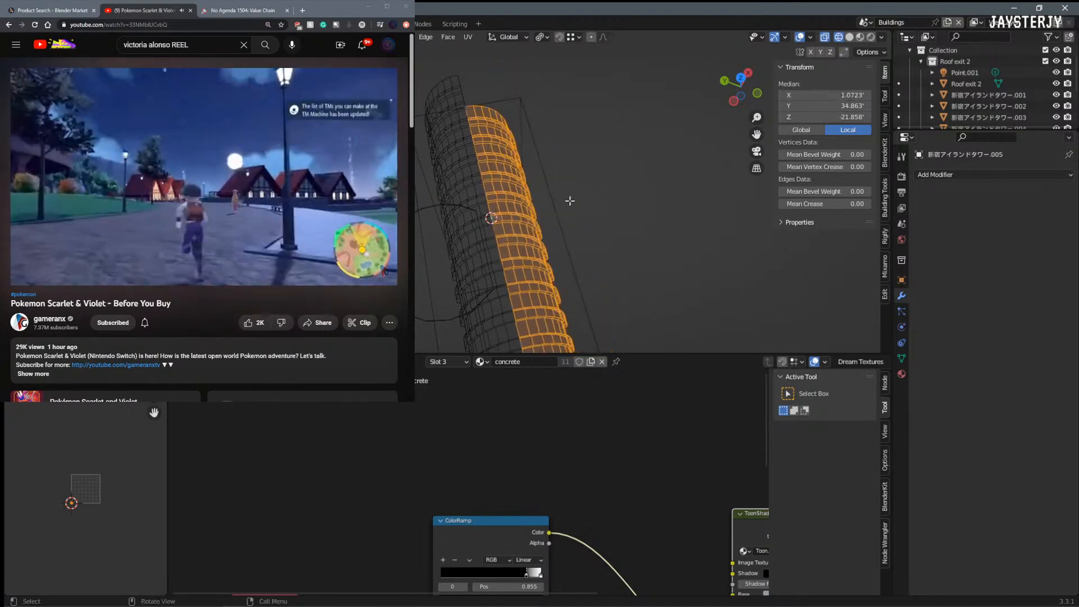
Step: Move the duplicated half's mesh in the XY plane against the original half, to a local median of X -35.433' and Y 10.088'
key("g")
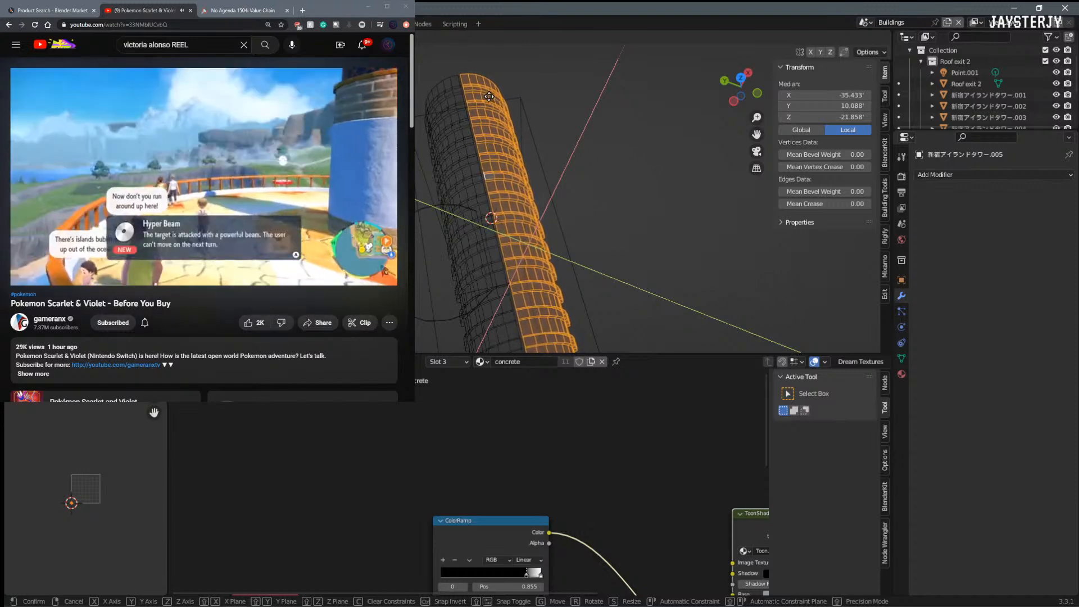
left_click(489, 96)
mouse_move(489, 96)
middle_mouse_down()
mouse_move(506, 113)
mouse_move(571, 103)
mouse_move(557, 150)
mouse_move(598, 99)
mouse_move(631, 82)
mouse_move(481, 185)
middle_mouse_up()
key("z")
left_click(602, 197)
mouse_move(602, 196)
middle_mouse_down()
mouse_move(591, 227)
mouse_move(599, 199)
middle_mouse_up()
key("g")
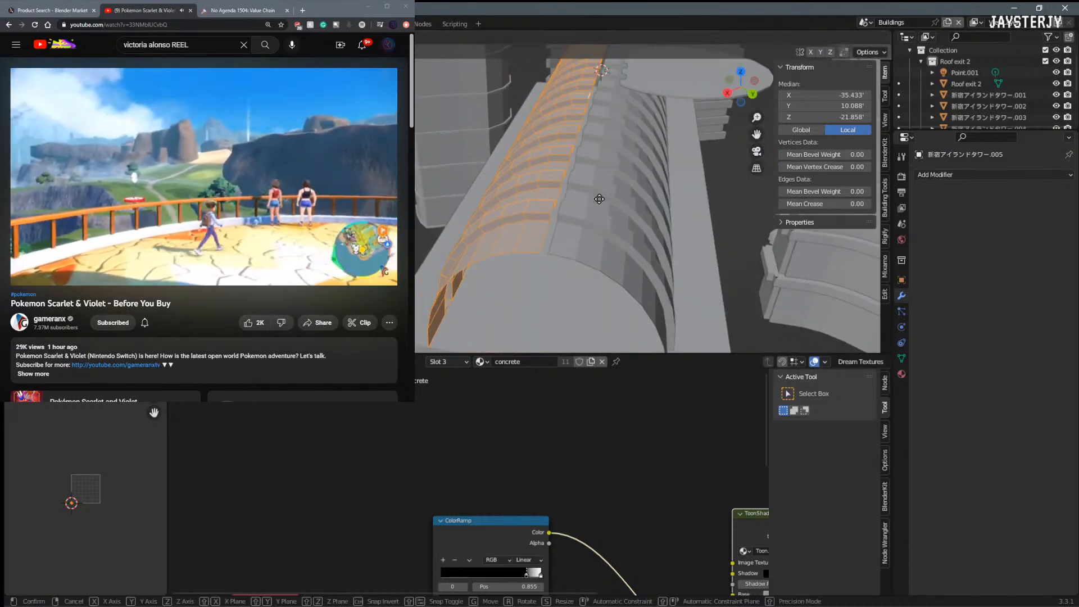
left_click(599, 199)
key("Tab")
Step: Try adding a Mirror modifier to the original roof half and undo it
left_click(646, 252)
left_click(1047, 180)
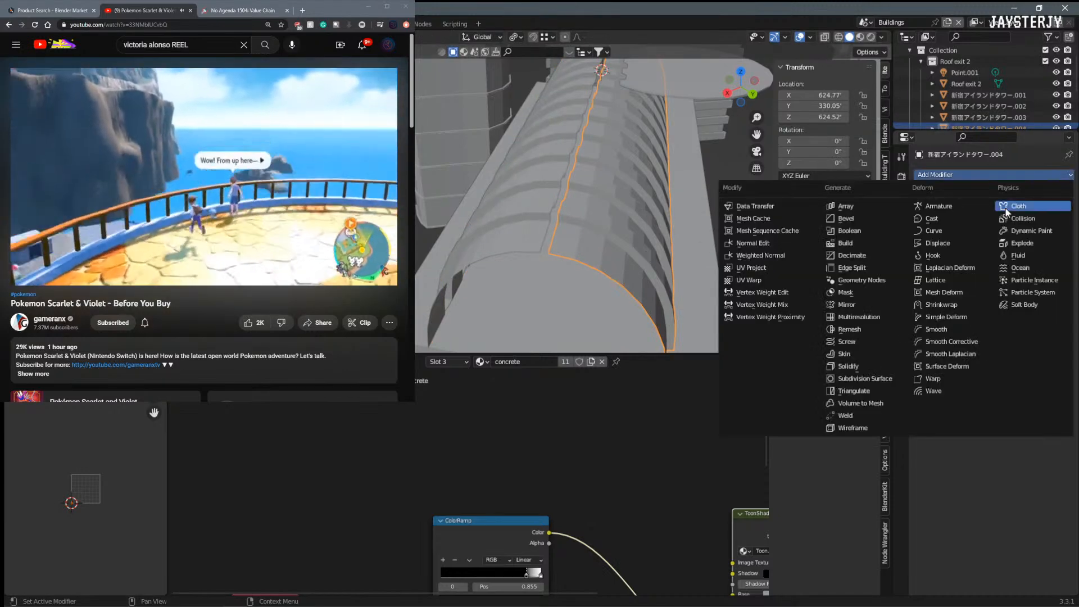
left_click(843, 309)
scroll(670, 296, "down", 5)
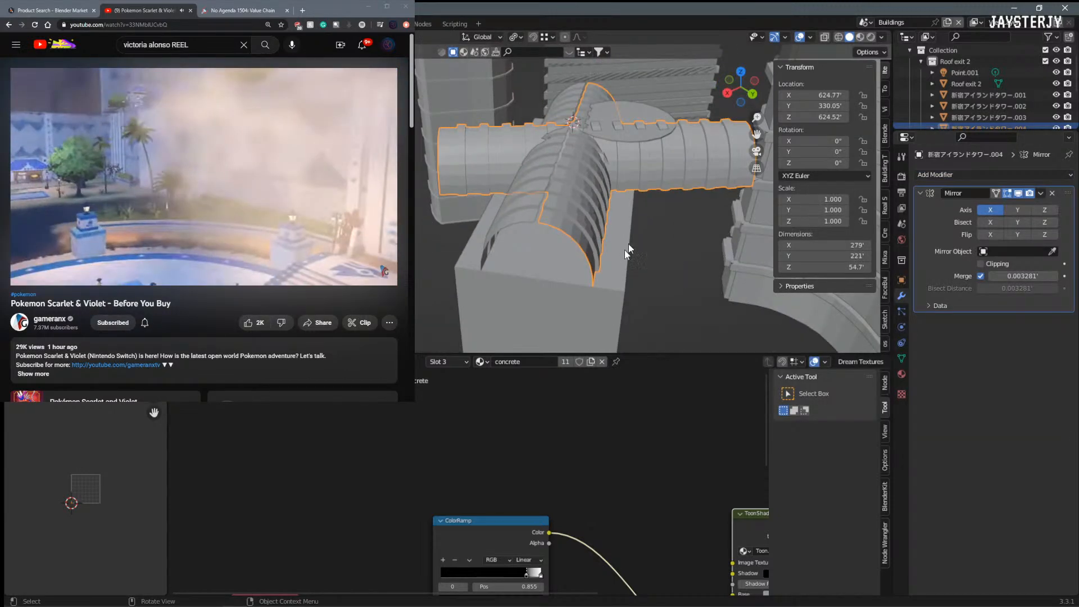
key("ctrl+z")
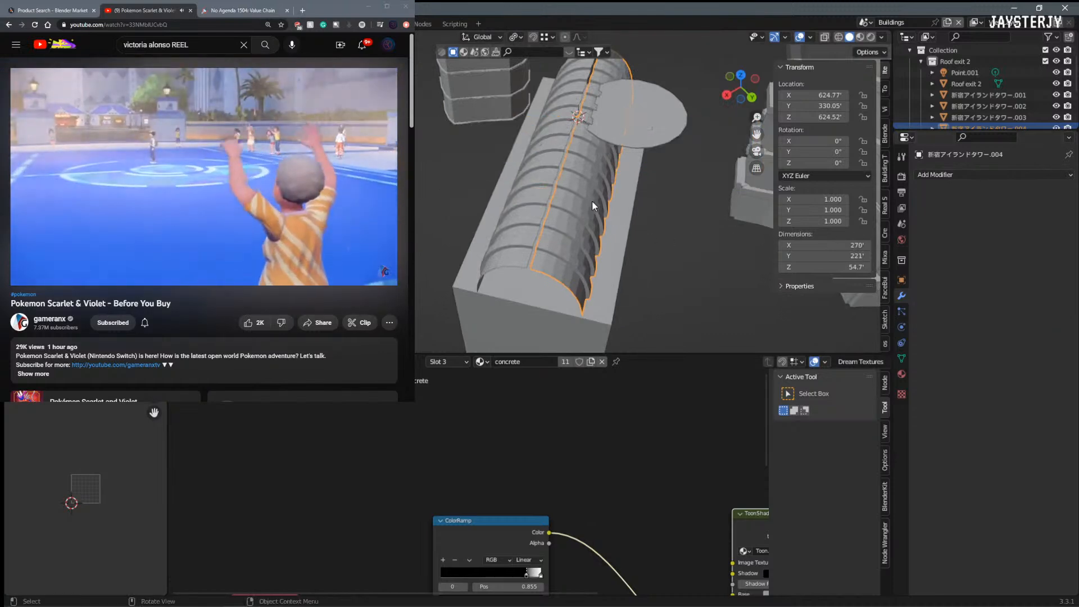
Step: Move the duplicated roof half in the XY plane to about X 623.49' and Y 332.03' to refine its alignment
scroll(599, 198, "up", 3)
middle_click_drag(600, 197, 605, 172)
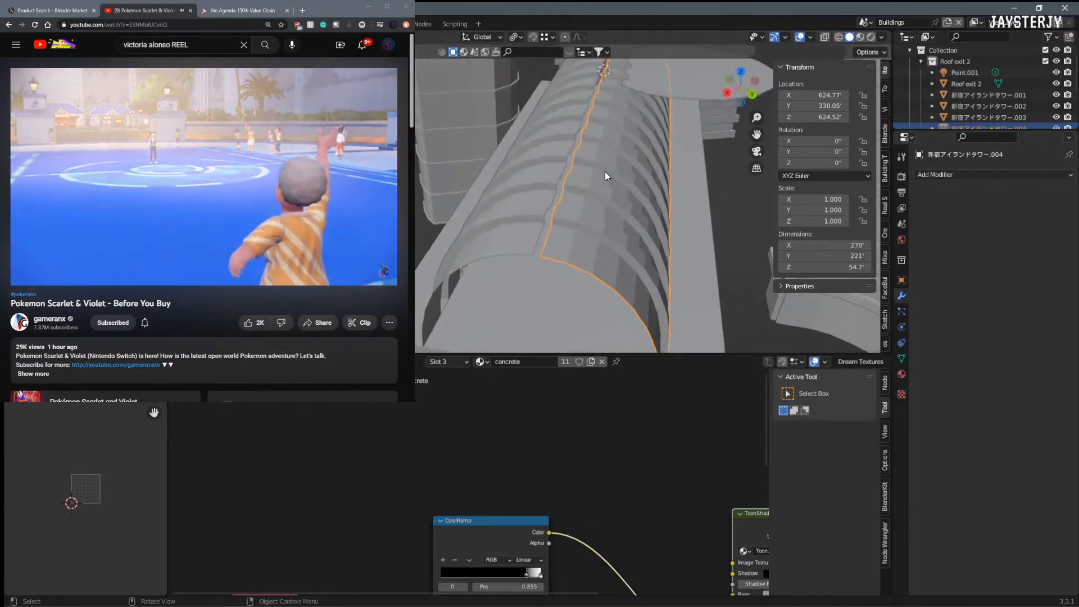
left_click(551, 177)
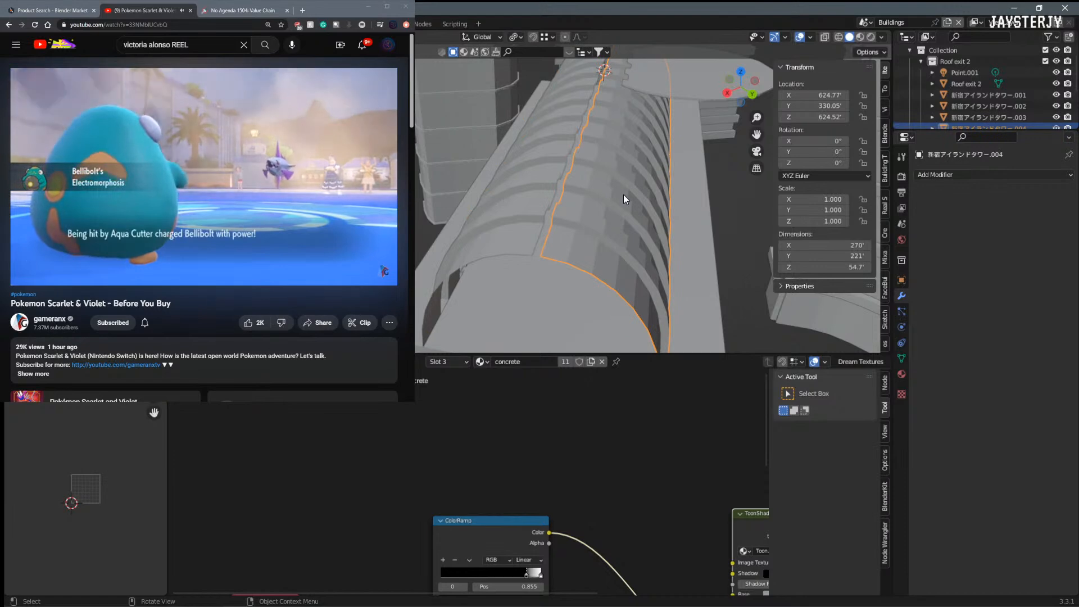
left_click(545, 215)
middle_click_drag(568, 207, 467, 272)
key("Tab")
key("Tab")
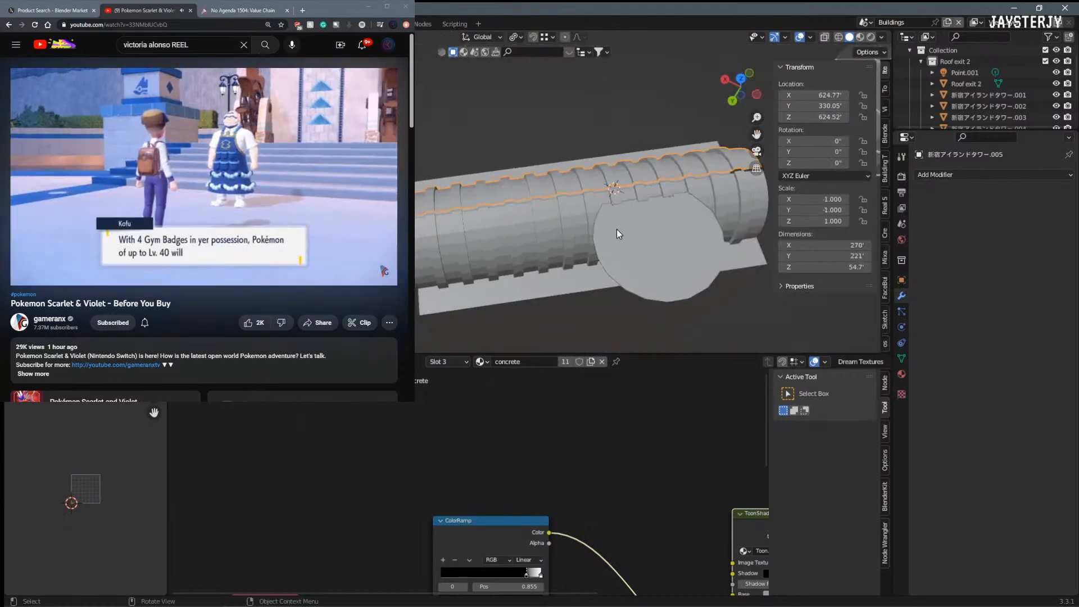
key("g")
key("y")
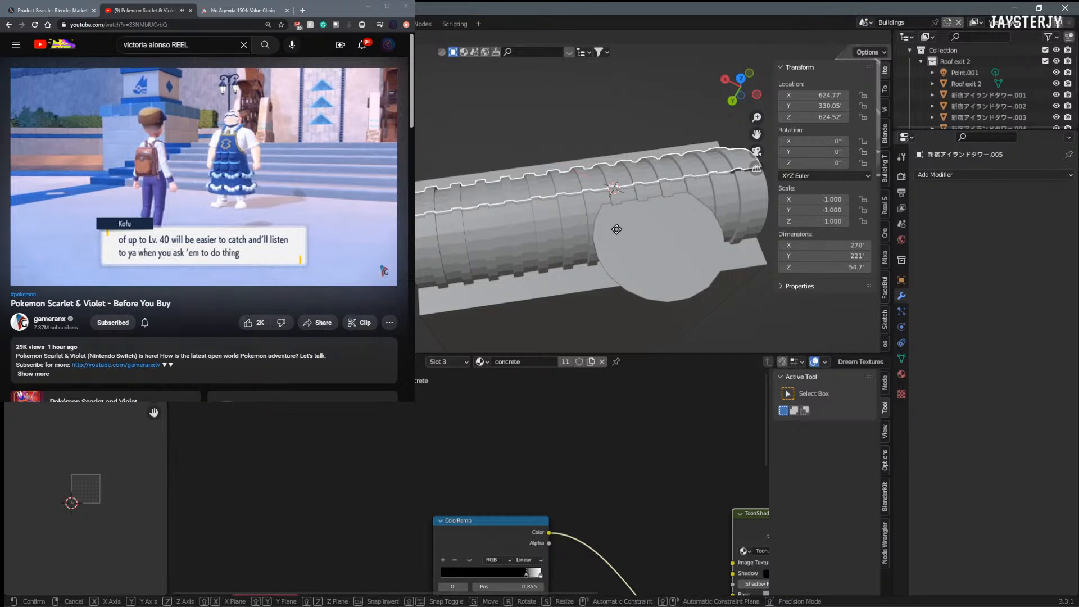
key("shift+x")
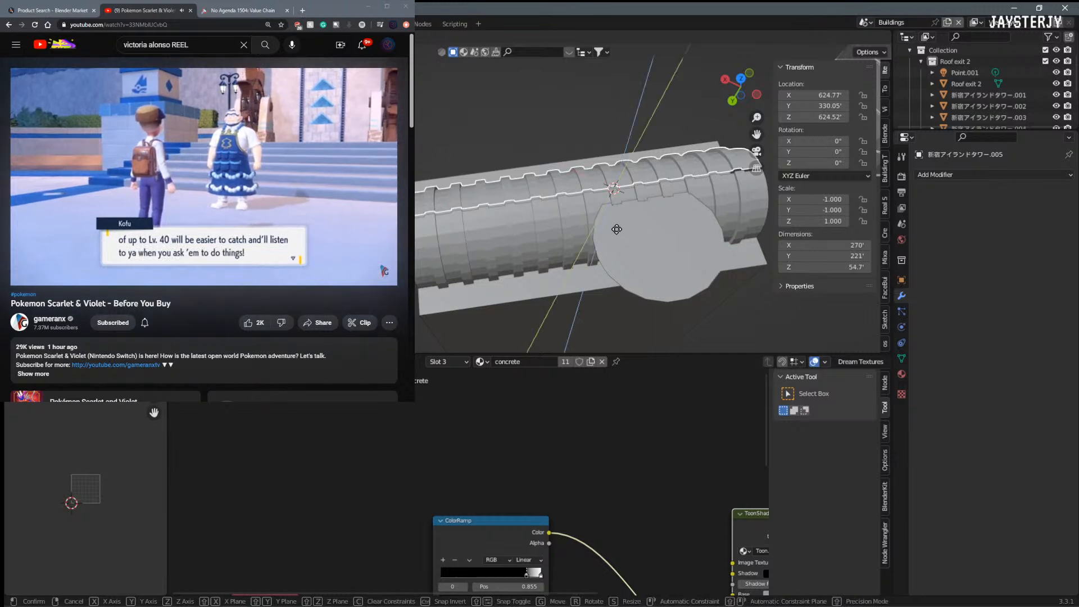
key("shift+z")
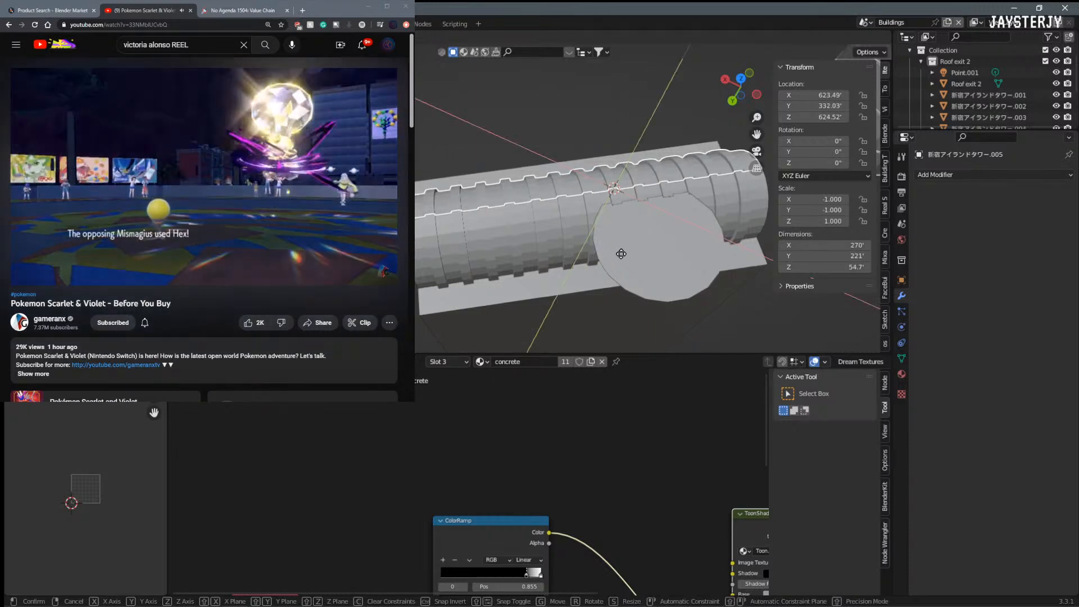
left_click(622, 258)
Step: Examine the seam and the glass and concrete alignment between the two roof halves in material preview
mouse_move(489, 242)
middle_mouse_down()
mouse_move(588, 193)
mouse_move(579, 207)
mouse_move(529, 217)
middle_mouse_up()
scroll(590, 199, "up", 6)
key("ctrl+Tab")
left_click(527, 206)
key("z")
left_click(561, 239)
scroll(528, 217, "down", 5)
left_click(501, 254)
middle_click_drag(501, 254, 534, 227)
left_click(518, 221)
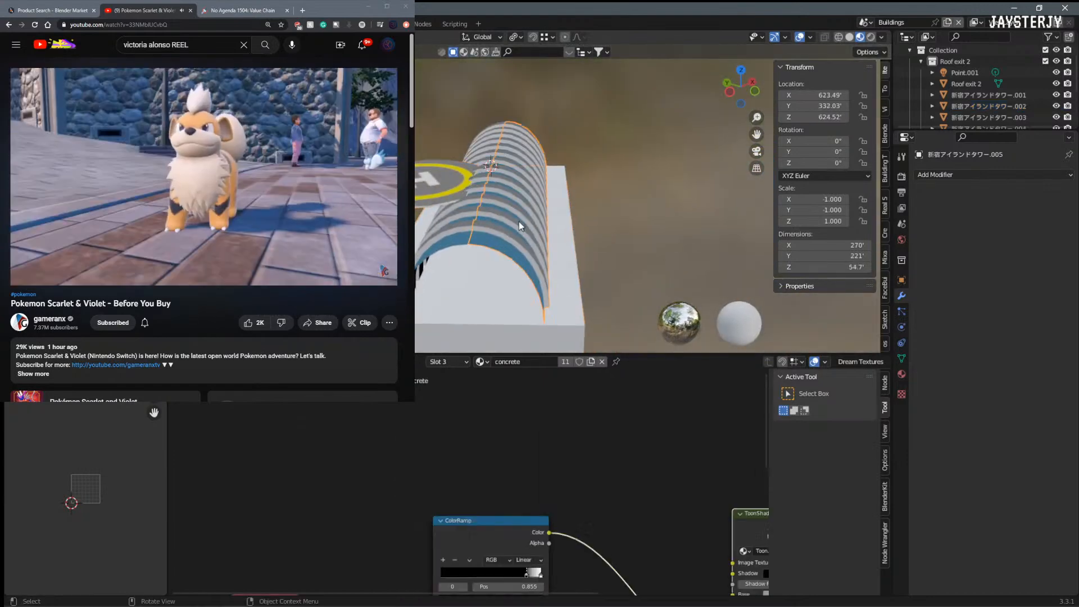
Step: Fine-tune the duplicated half's placement in the XY plane and select both roof halves together
key("g")
key("shift+z")
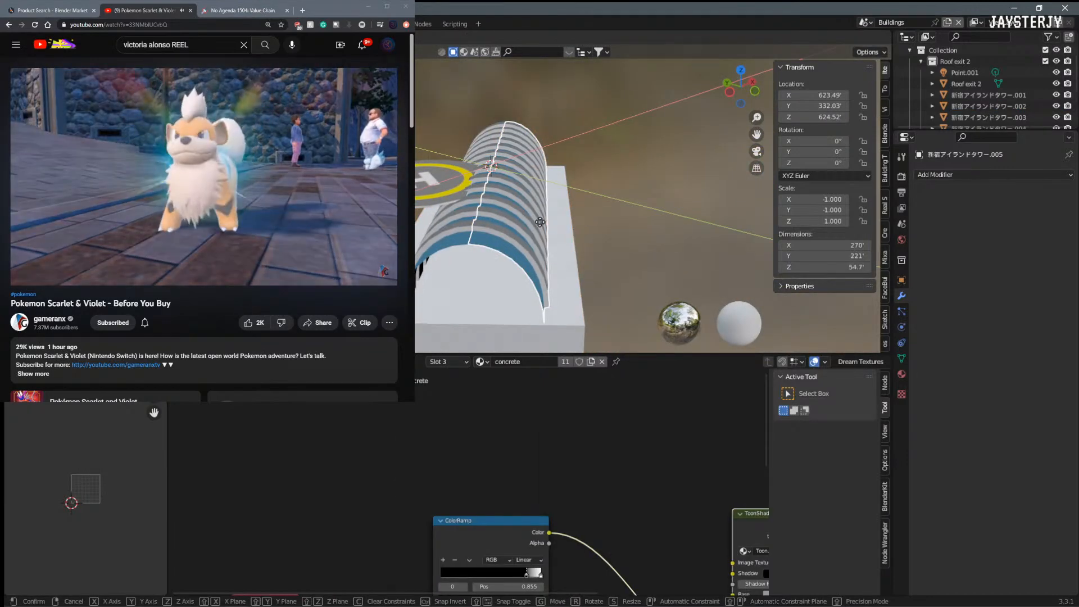
left_click(535, 221)
left_click(579, 229)
left_click(484, 245)
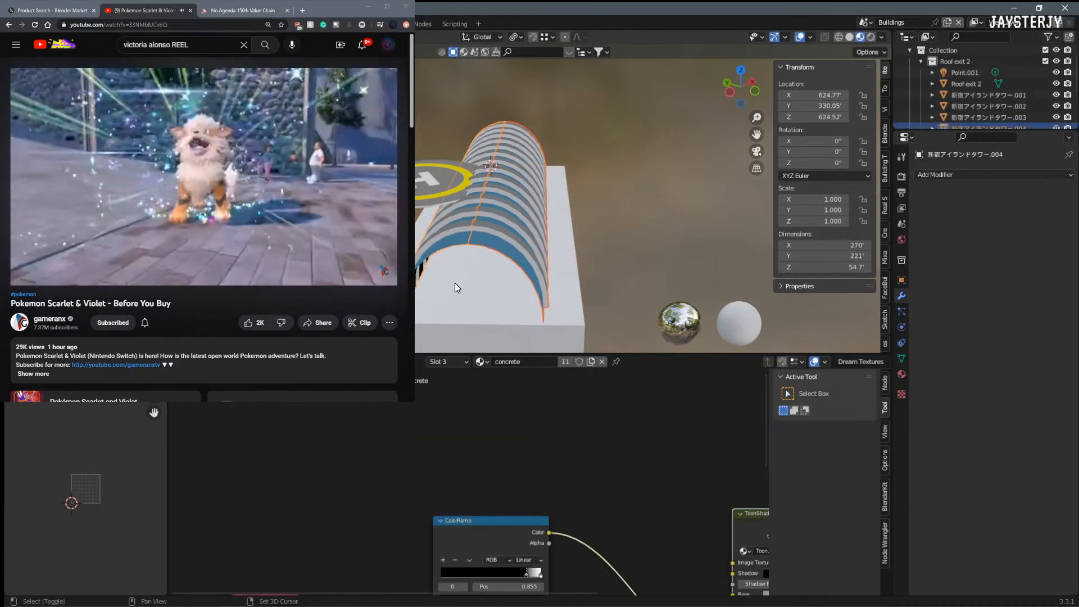
left_click(454, 282)
right_click(454, 282)
mouse_move(418, 308)
left_click(510, 308)
Step: Enter Edit Mode on the building block beneath the curved roof and select one of its vertical edges
middle_click_drag(517, 303, 599, 227)
key("Tab")
mouse_move(551, 276)
middle_mouse_down("shift")
mouse_move(532, 150)
mouse_move(632, 209)
mouse_move(590, 213)
mouse_move(566, 184)
middle_mouse_up("shift")
left_click(533, 147)
key("x")
left_click(572, 257)
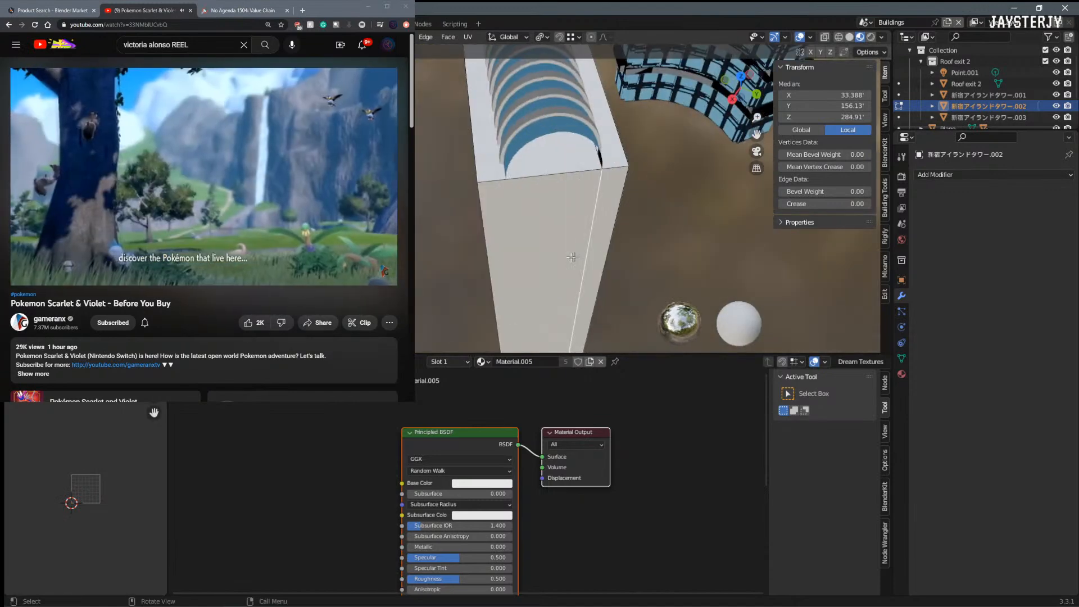
Step: Add the block's base edge and second vertical edge to the selection in wireframe and apply Delete Faces
key("z")
left_click(590, 225)
scroll(567, 191, "down", 3)
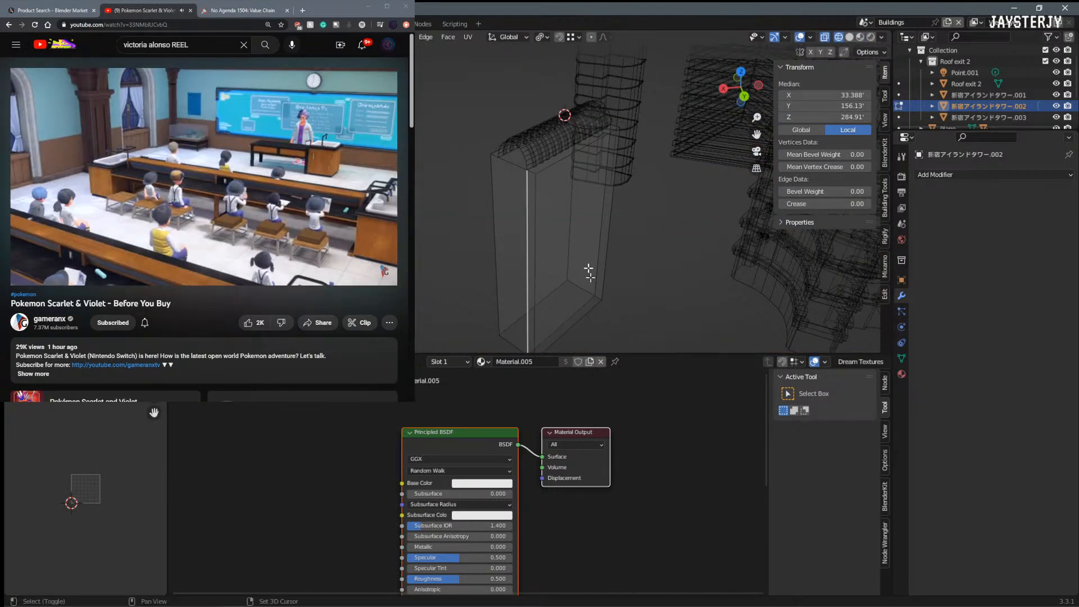
left_click(579, 306, "alt+shift")
left_click(594, 265, "alt+shift")
middle_click_drag(594, 254, 535, 231)
key("x")
left_click(534, 230)
key("x")
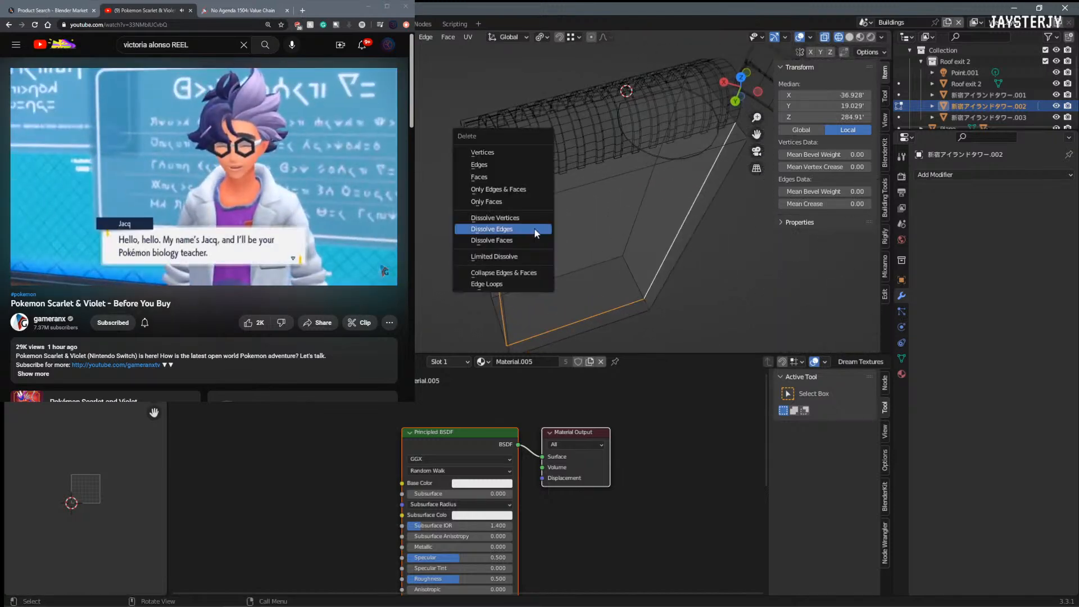
left_click(512, 176)
middle_click_drag(512, 175, 569, 221)
Step: Inspect the building block and the roof junction in solid view, checking an edge loop and the whole mesh by selection
key("z")
left_click(484, 216)
scroll(486, 193, "up", 3)
middle_click_drag(478, 208, 567, 216)
scroll(506, 219, "up", 5)
scroll(509, 224, "down", 5)
left_click(569, 210)
key("2")
left_click(501, 208, "alt")
middle_click_drag(501, 208, 744, 222)
left_click(492, 209)
key("a")
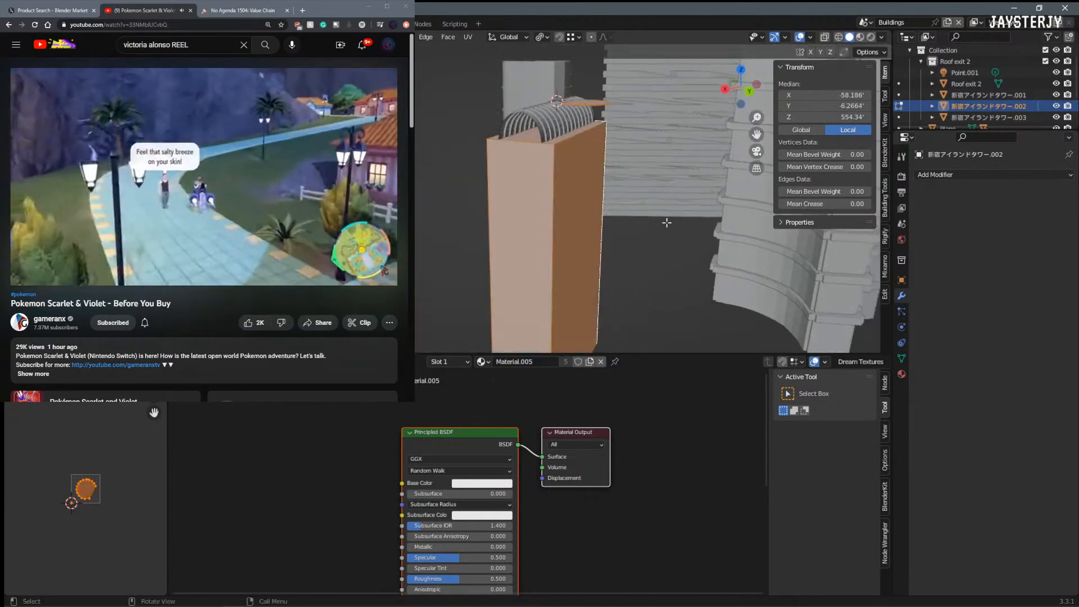
Step: Select only the helipad disc's geometry within the building block mesh, using wireframe display to reach all of it
middle_click_drag(666, 224, 471, 236)
left_click_drag(438, 187, 440, 189)
middle_click_drag(538, 229, 454, 253)
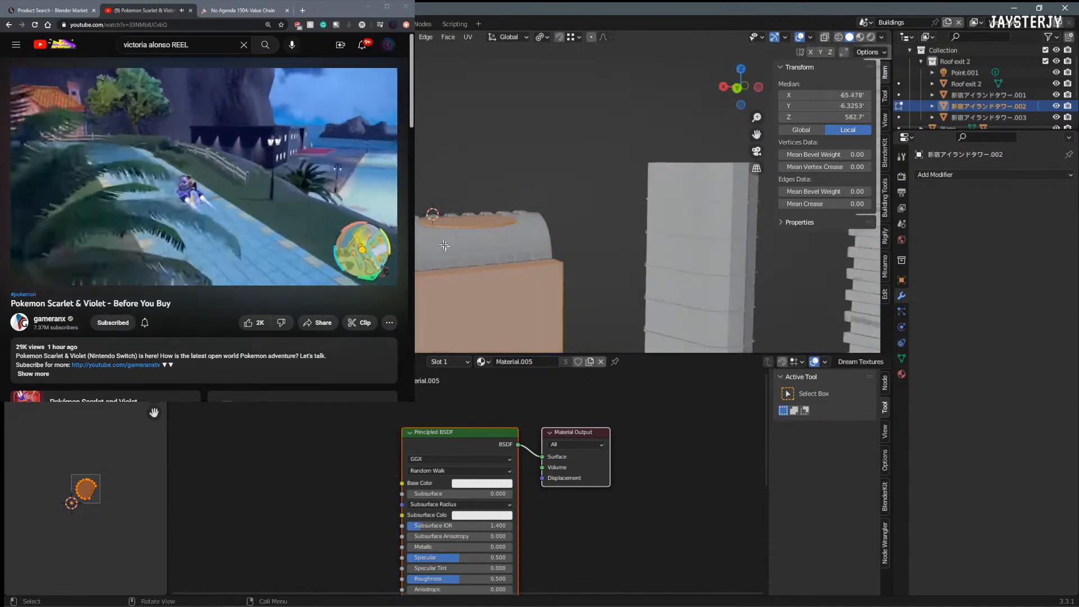
left_click_drag(513, 256, 513, 256)
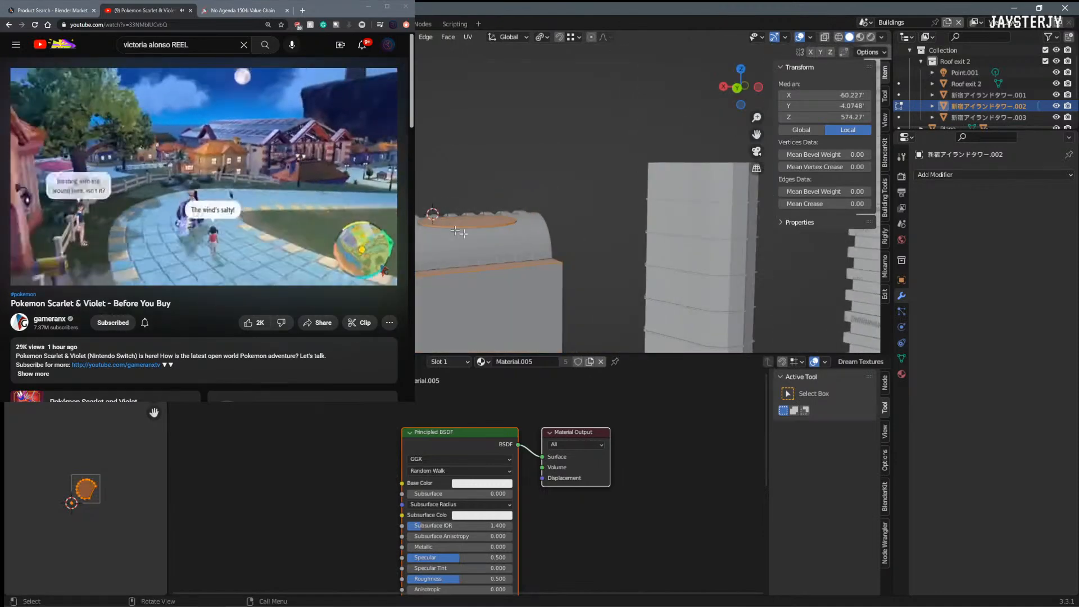
key("shift+z")
middle_click_drag(476, 291, 488, 289)
middle_click_drag(488, 290, 465, 206, "shift")
key("ctrl+z")
middle_click_drag(463, 265, 545, 264)
scroll(515, 212, "up", 2)
left_click_drag(396, 113, 631, 237)
middle_click_drag(631, 237, 574, 295)
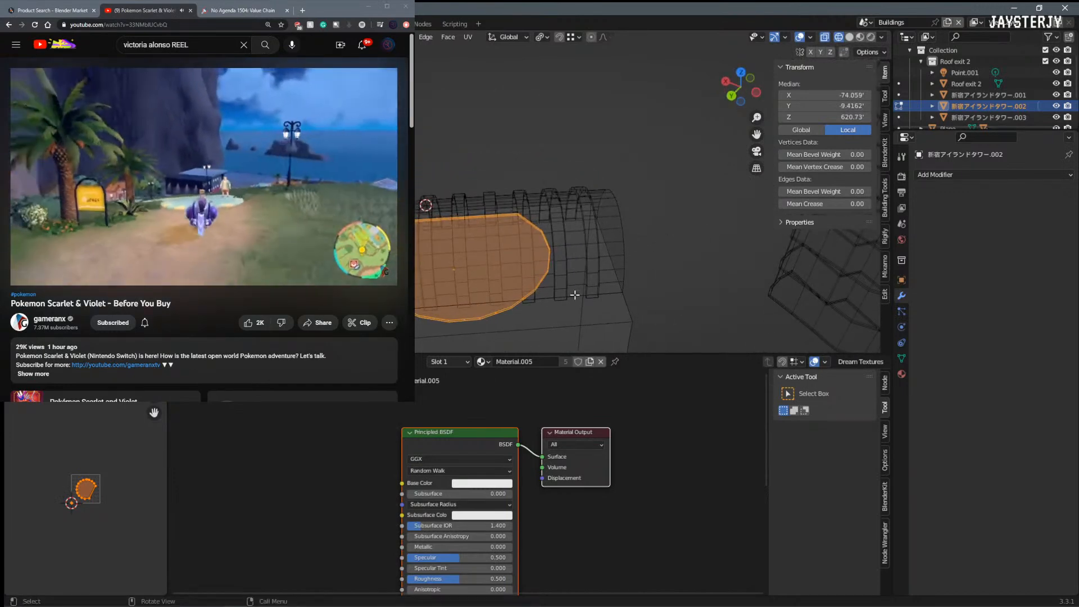
Step: Separate the selected helipad disc into its own object and return to Object Mode
key("p")
left_click(575, 295)
key("Tab")
middle_click_drag(574, 294, 584, 255, "shift")
scroll(588, 266, "up", 1)
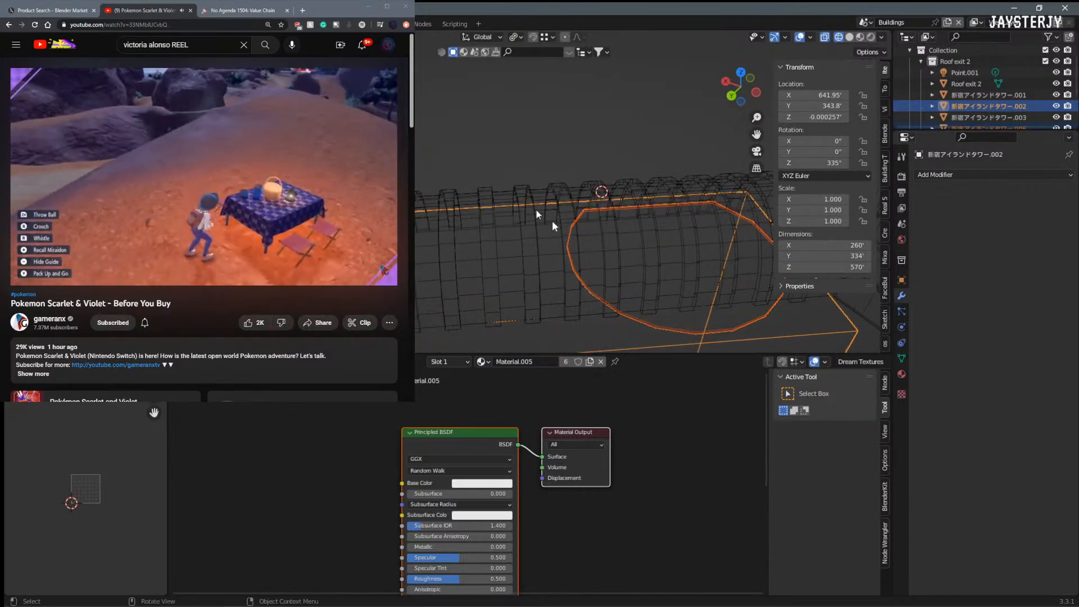
Step: Enlarge the 3D viewport by hiding its sidebar and closing the shader editor, and widen the UV editor area
left_click_drag(163, 63, 416, 63)
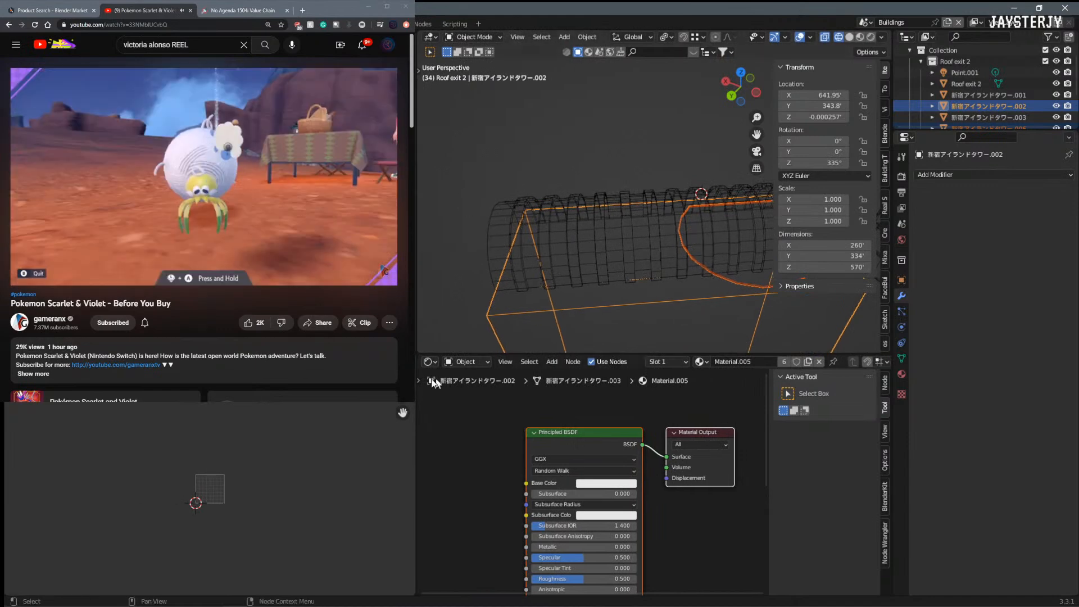
left_click_drag(329, 353, 335, 389)
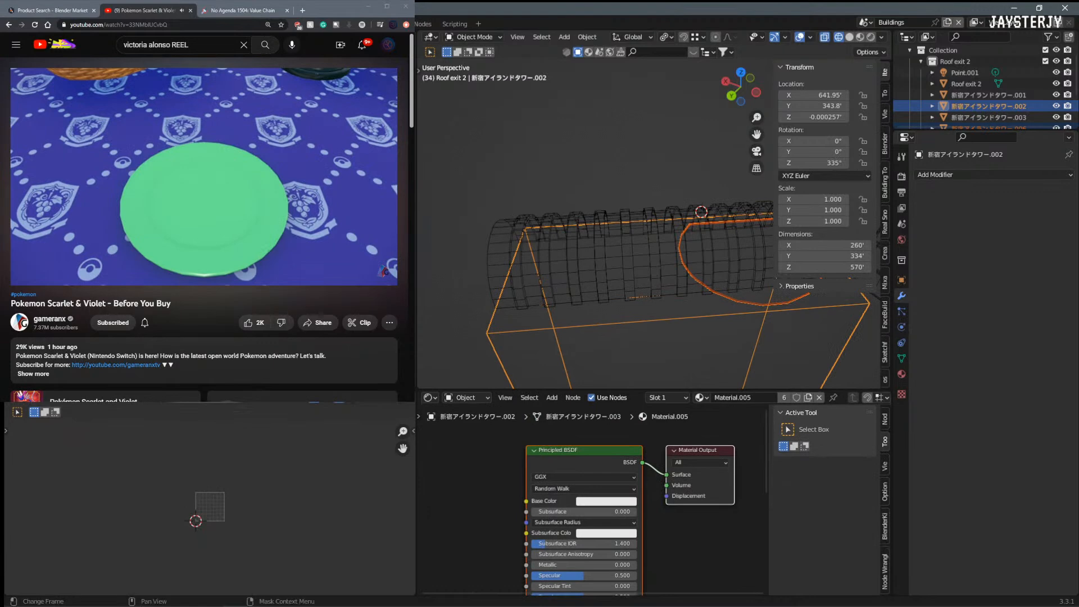
middle_click_drag(682, 242, 608, 225, "shift")
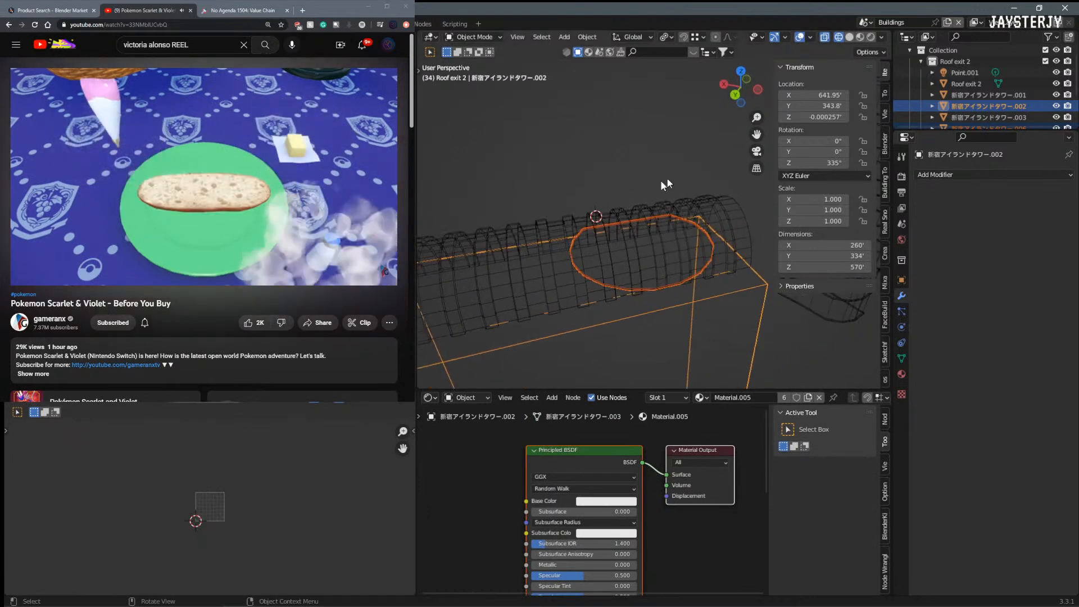
key("n")
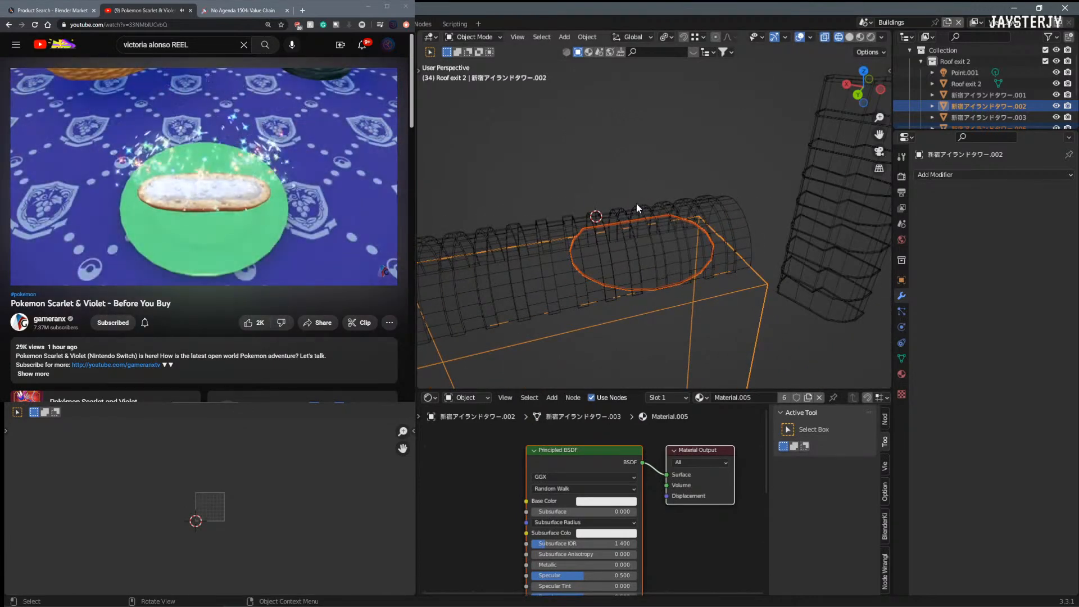
left_click_drag(420, 428, 419, 432)
mouse_move(416, 390)
left_mouse_down()
mouse_move(360, 405)
mouse_move(404, 404)
left_mouse_up()
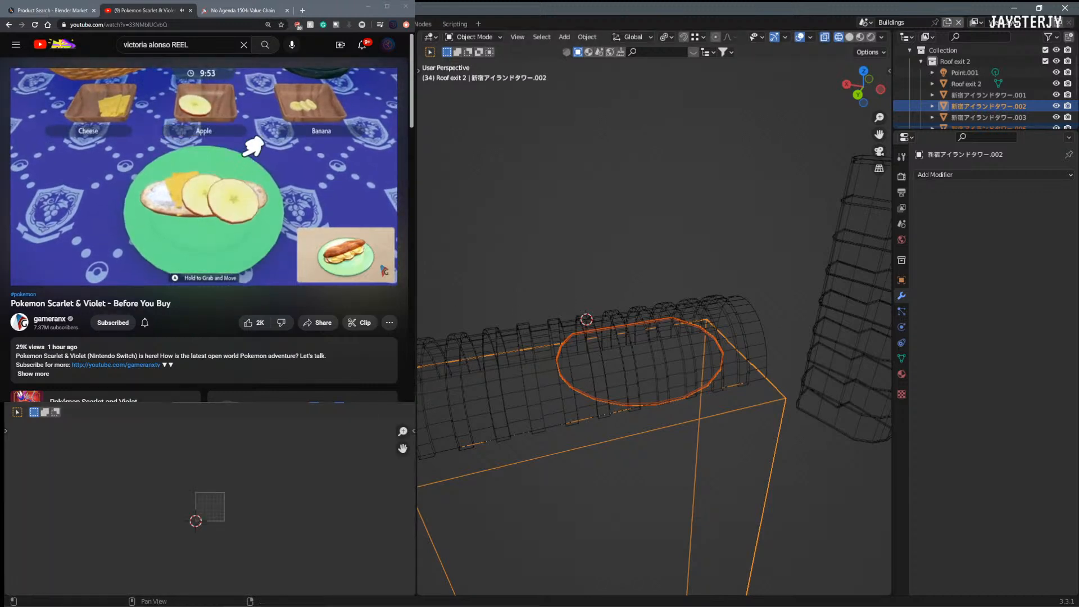
Step: Switch to the layout workspace and replace the building block's Material.005 with the Toon Building 1 material
middle_click_drag(554, 284, 641, 287)
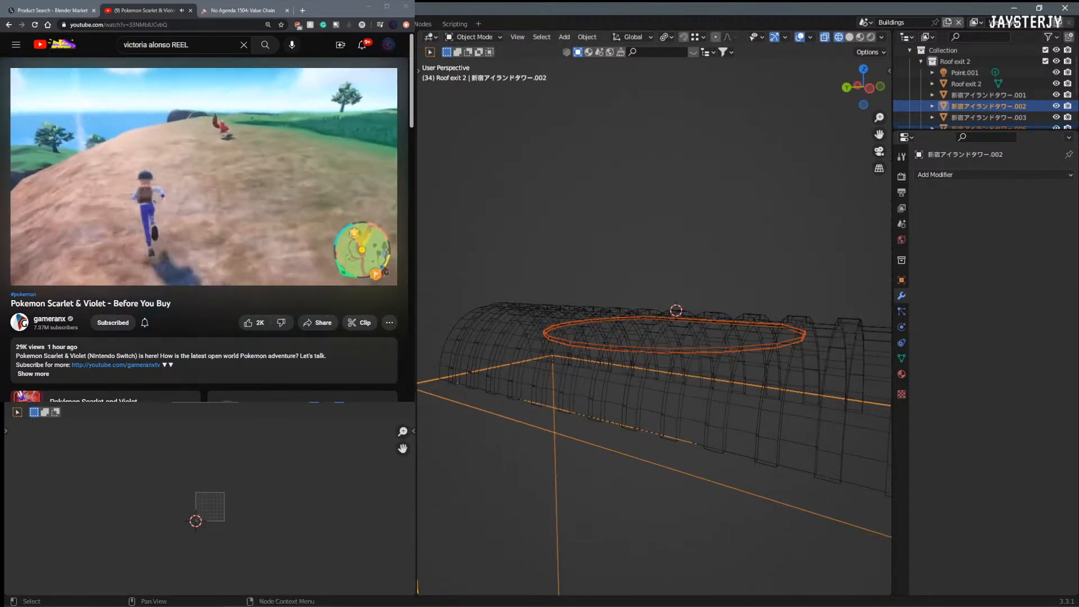
key("ctrl+Page_Up")
middle_click_drag(609, 335, 532, 318)
scroll(610, 342, "down", 7)
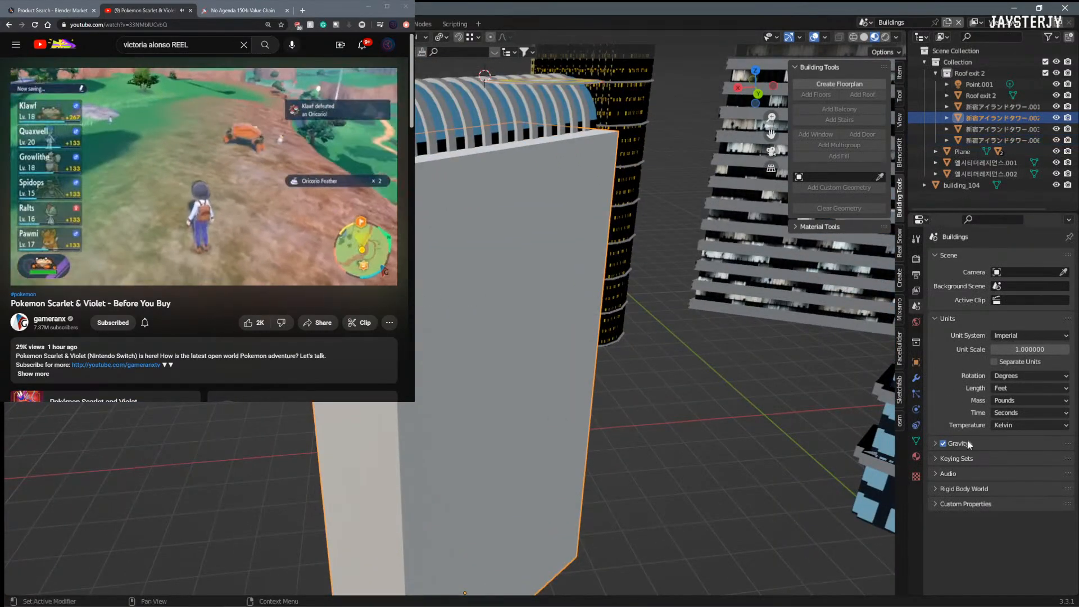
left_click(915, 457)
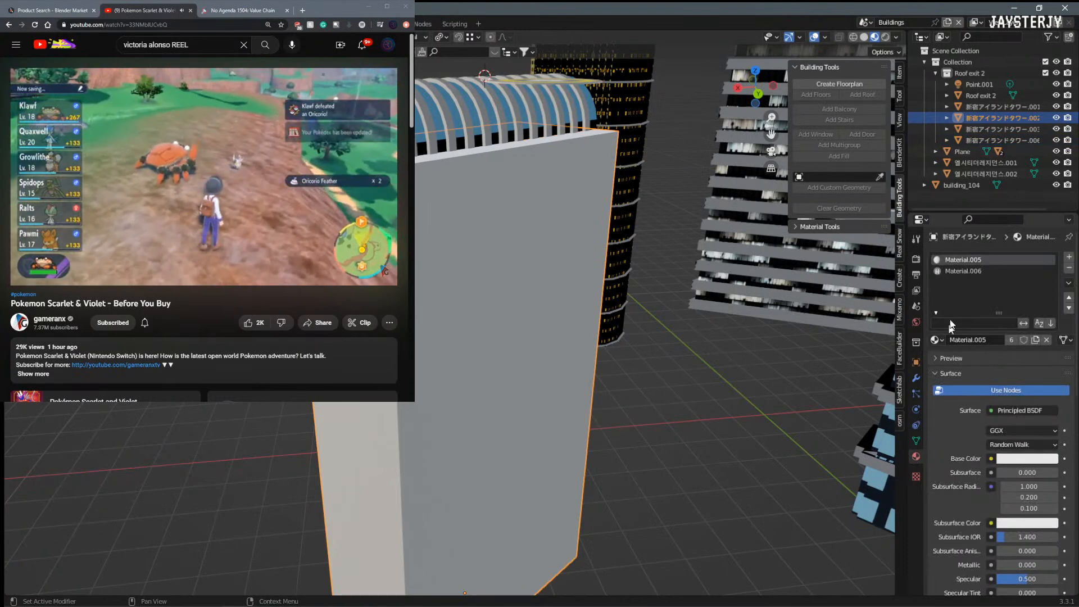
left_click(934, 340)
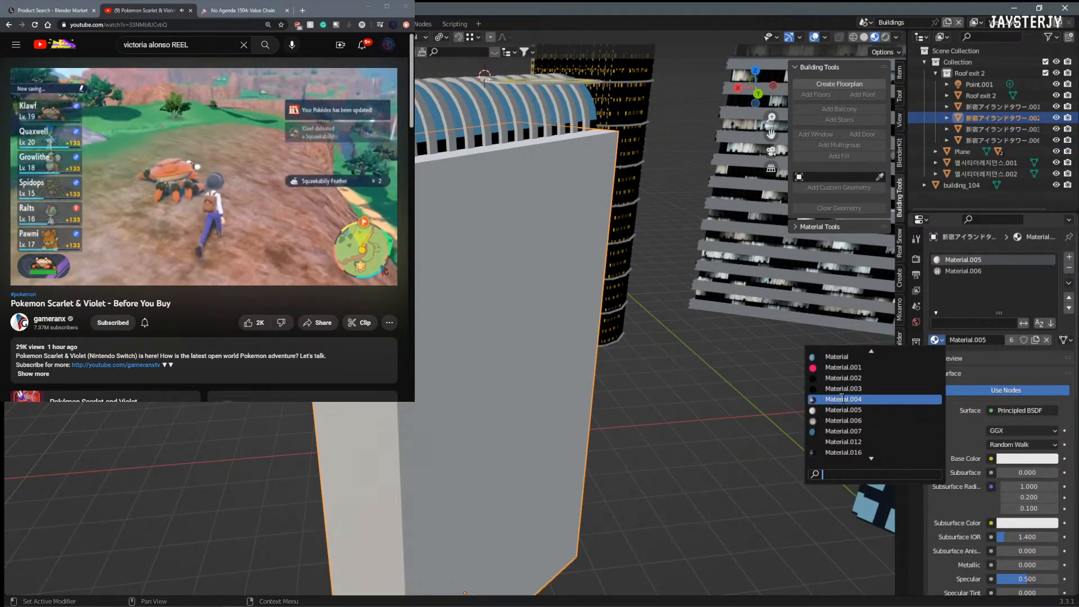
scroll(852, 394, "up", 5)
type("BUILDIN")
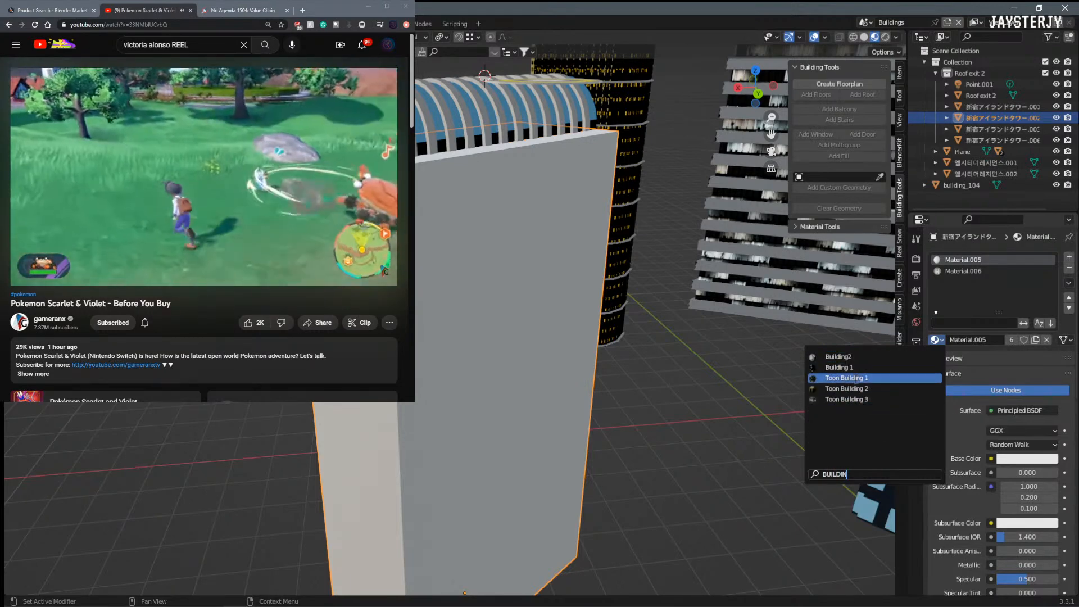
left_click(846, 378)
Step: Unwrap the building block's faces and remap them with Cube Projection to fit the window texture
middle_click_drag(717, 348, 441, 265)
key("Tab")
key("u")
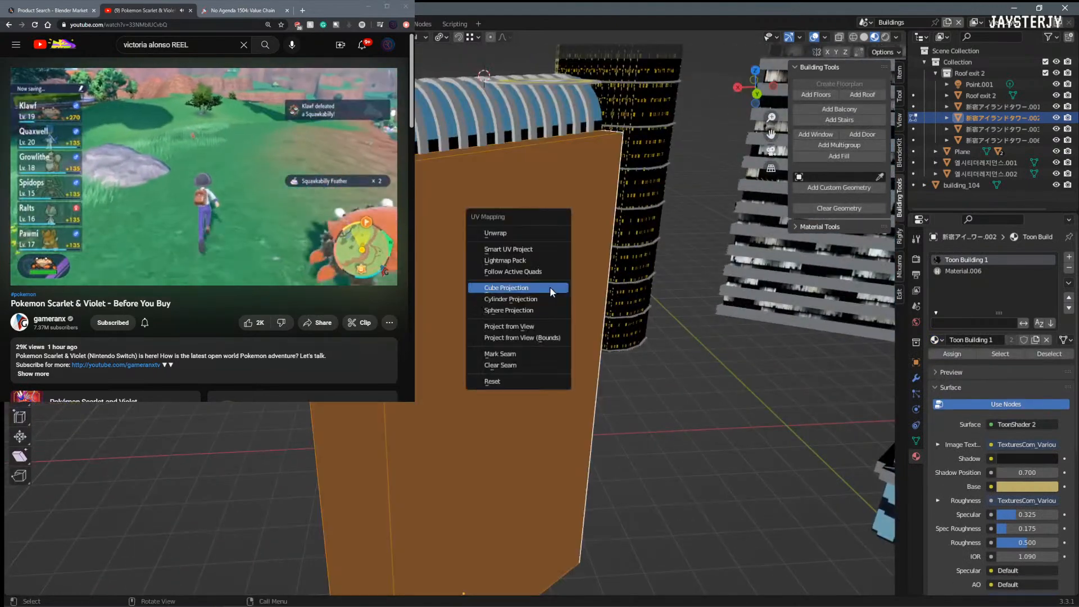
left_click(517, 232)
middle_click_drag(551, 239, 666, 238)
key("u")
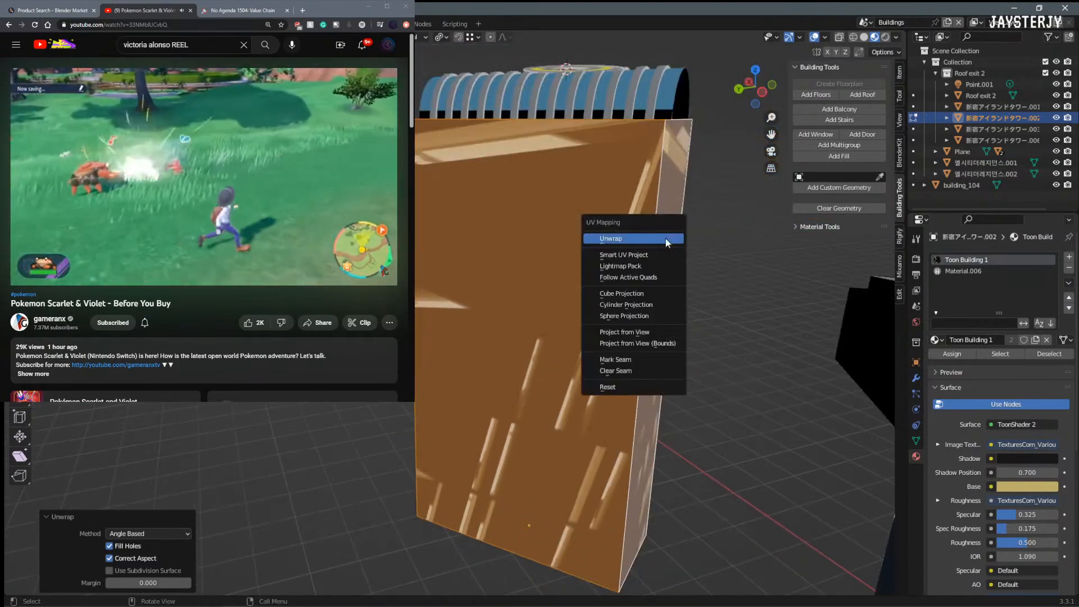
left_click(631, 293)
middle_click_drag(632, 293, 661, 282)
middle_click_drag(497, 279, 442, 309)
key("Tab")
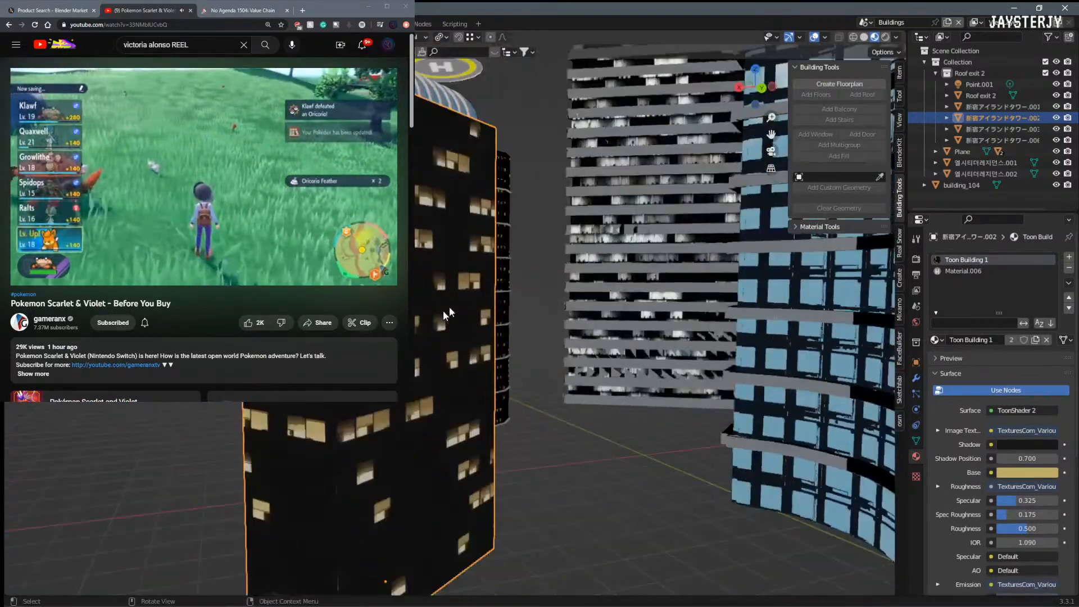
Step: Scale up the block's UVs over the window texture in material preview and deselect all faces
key("Tab")
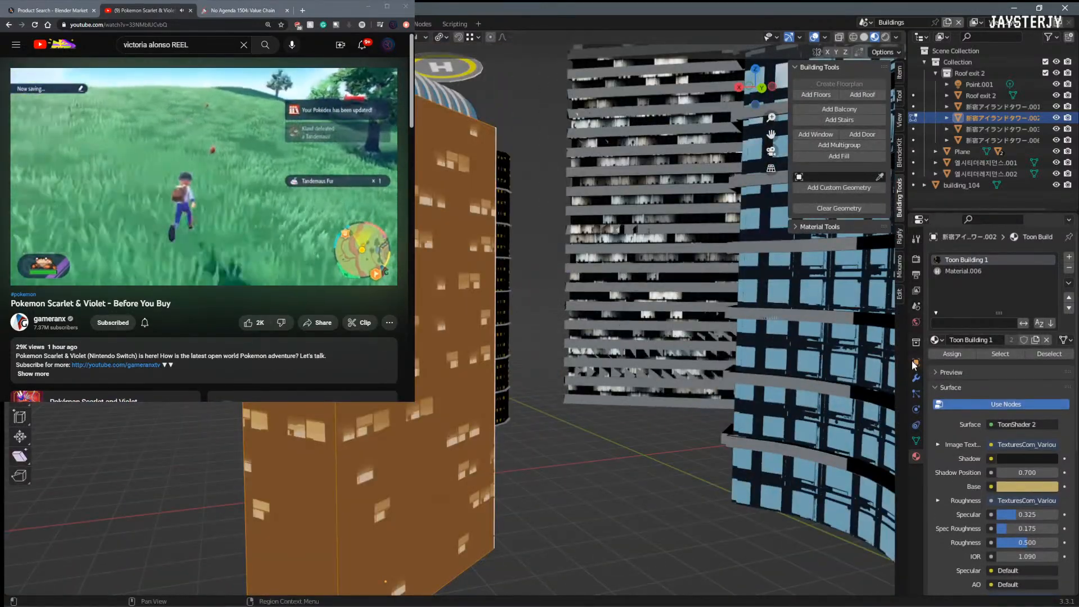
left_click(211, 23)
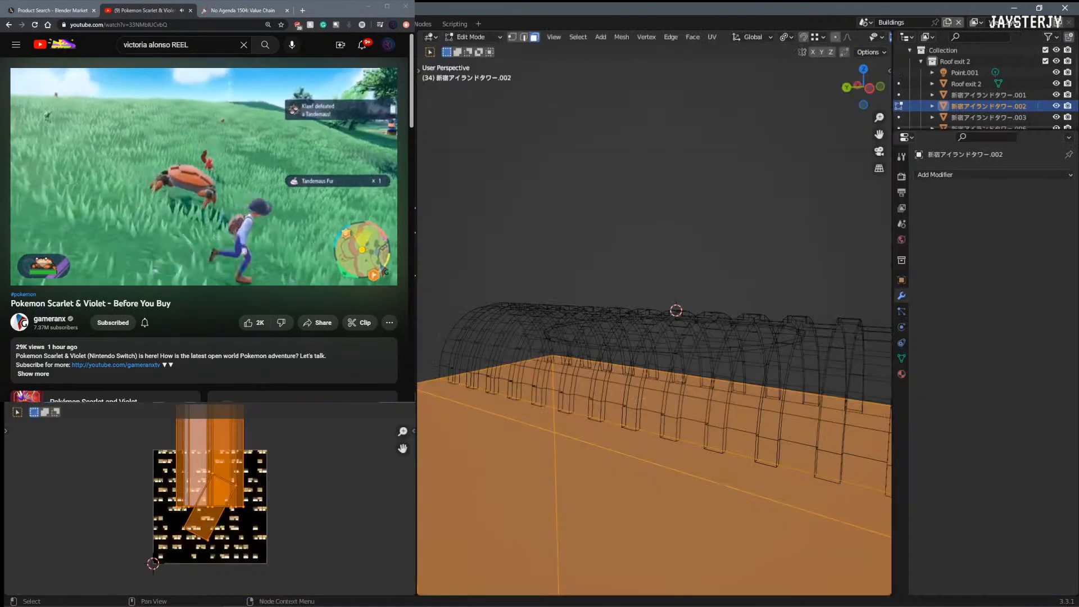
scroll(539, 393, "down", 4)
middle_click_drag(540, 400, 517, 297)
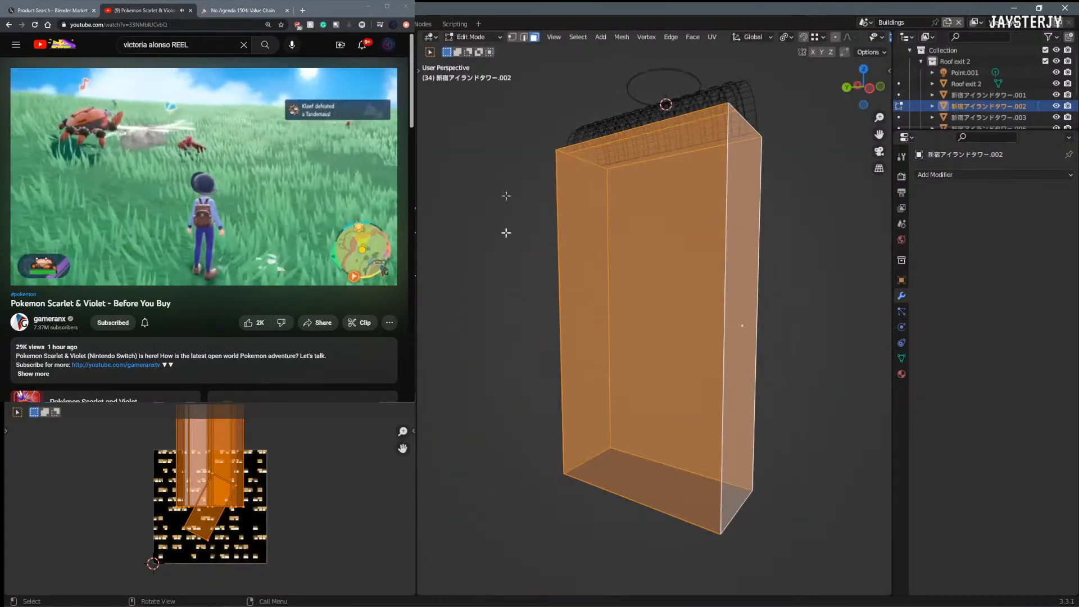
scroll(873, 39, "down", 4)
left_click(862, 37)
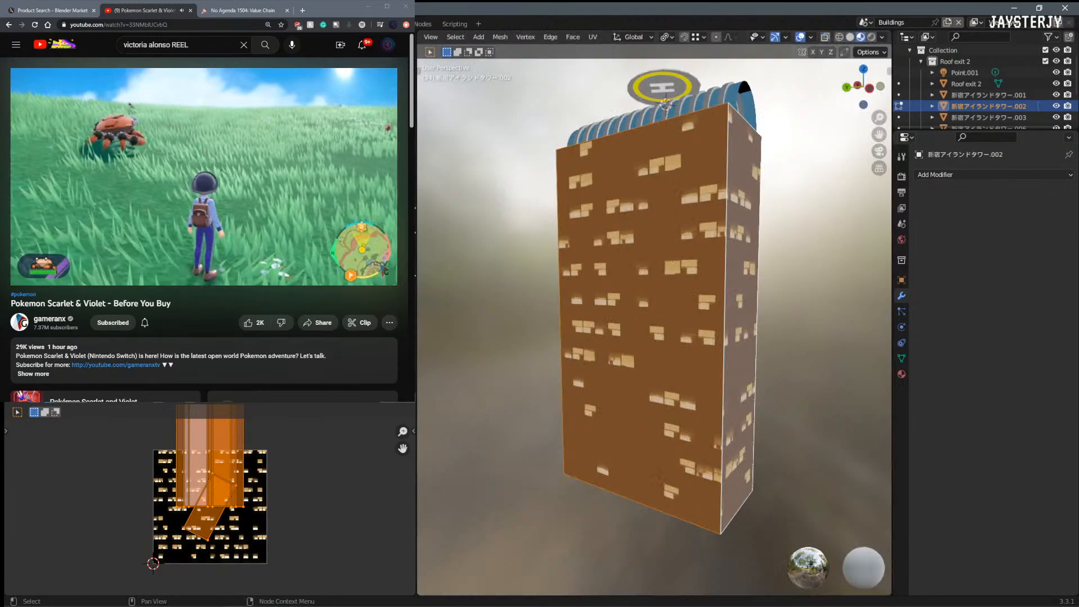
key("alt+a")
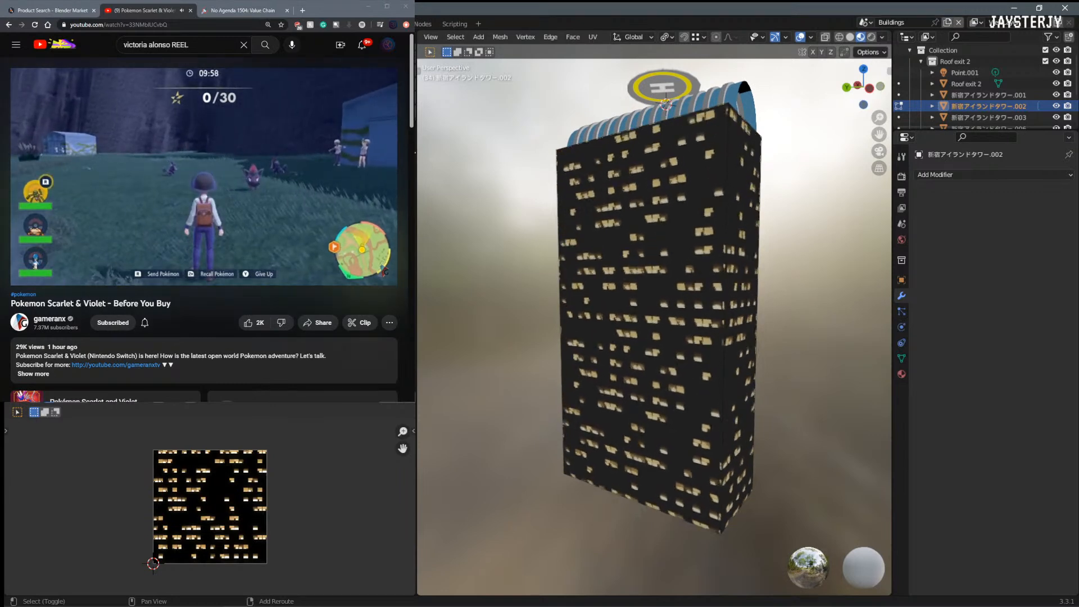
Step: Remap the block's top face with Cube Projection and try rotating and scaling its UVs
middle_click_drag(562, 292, 513, 338)
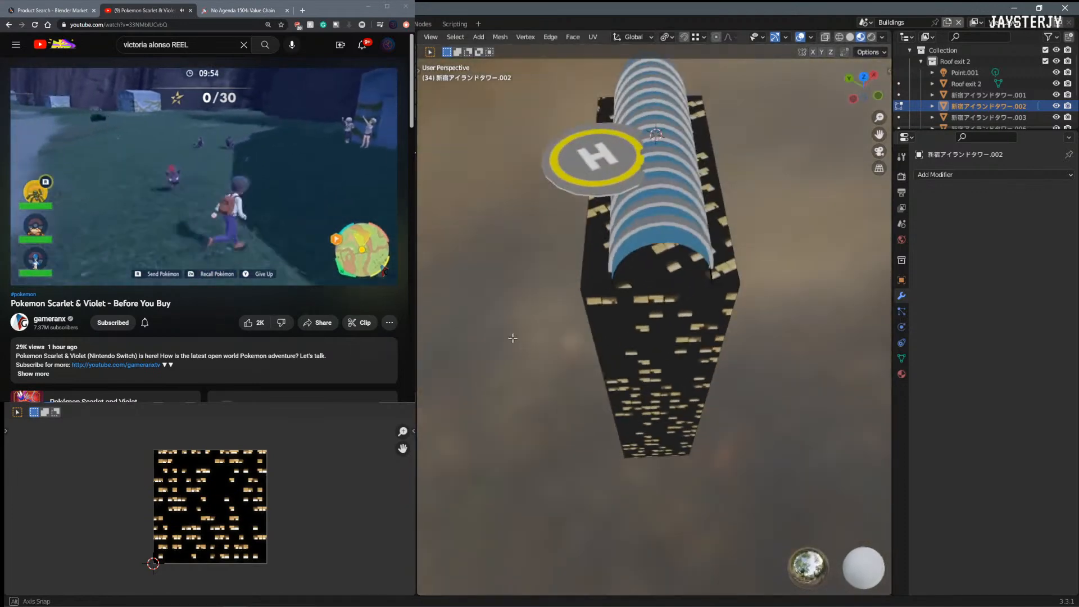
left_click(643, 278)
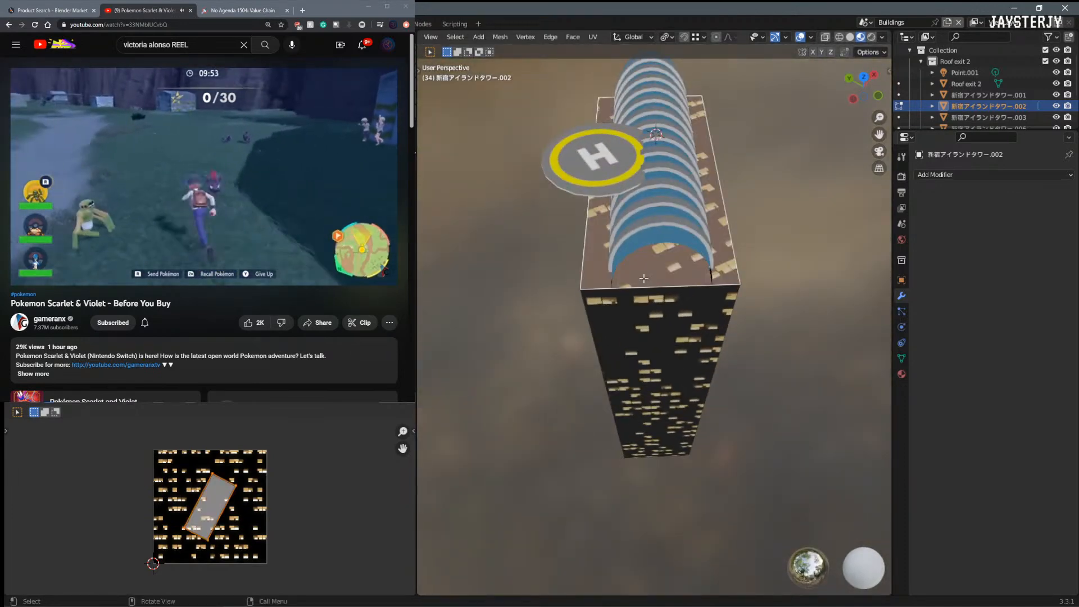
right_click(275, 469)
key("u")
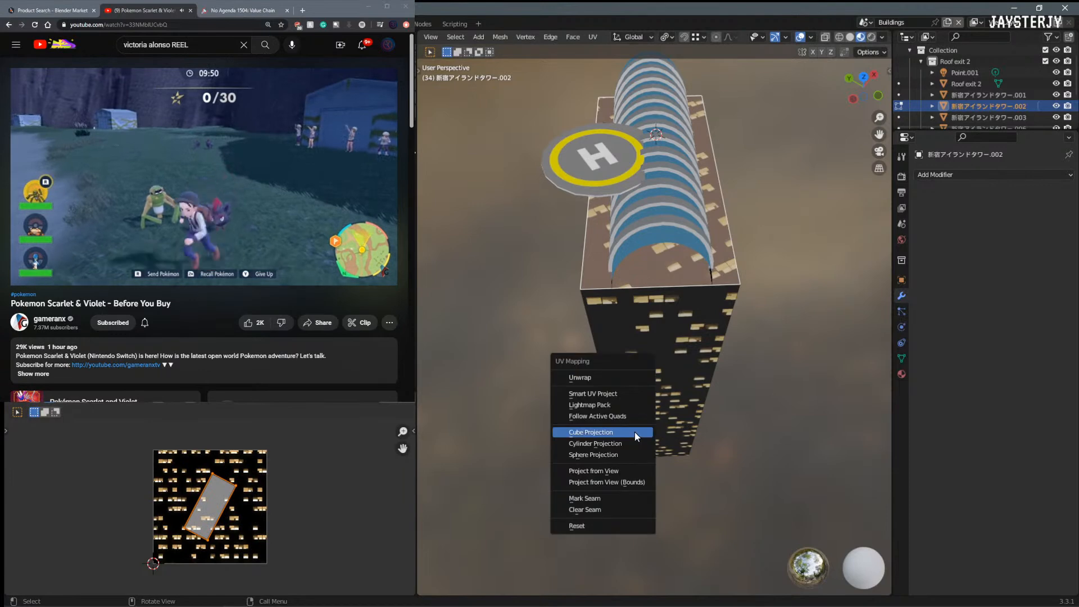
left_click(627, 434)
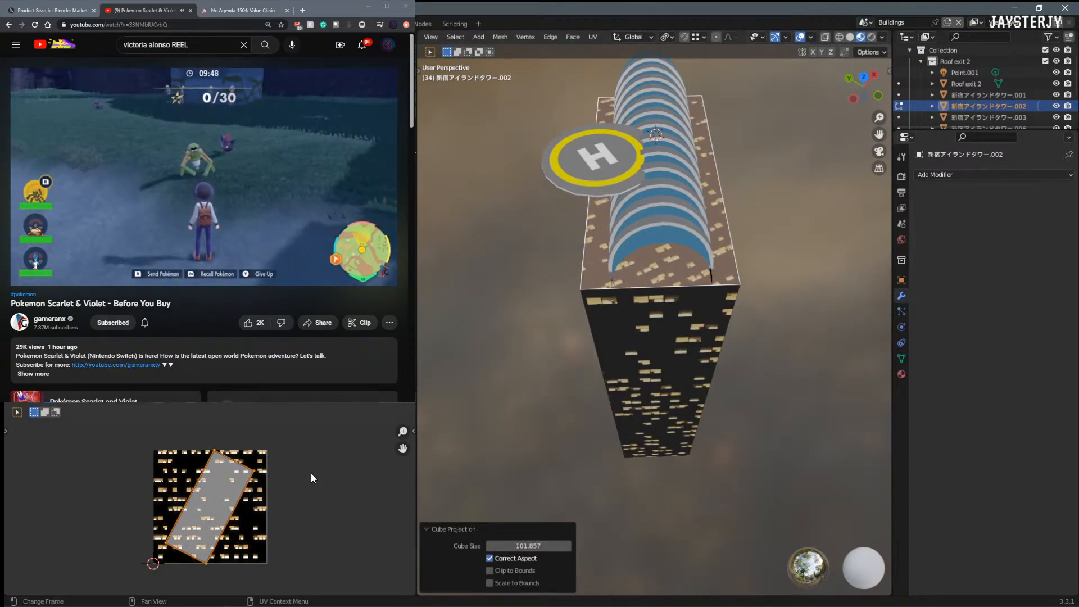
key("s")
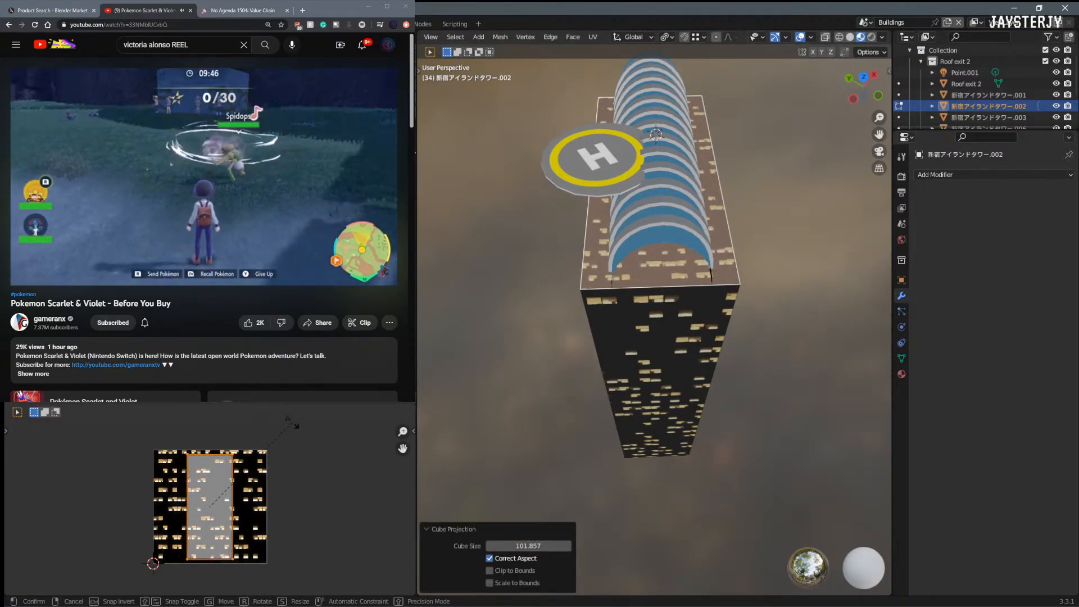
left_click(295, 424)
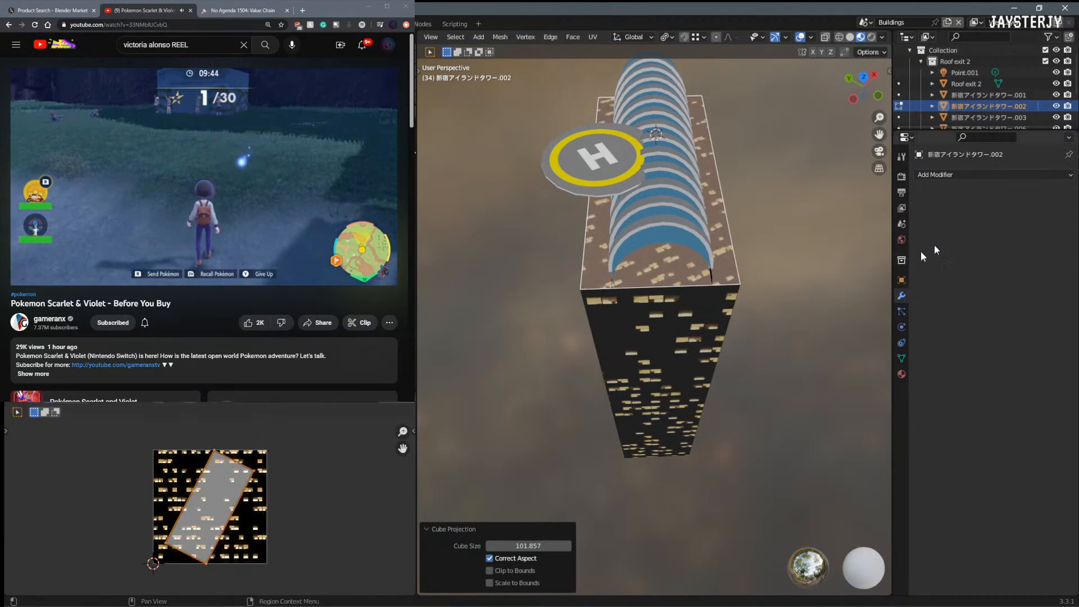
Step: Add a material slot with the concrete material, assign it to the block's top face, and leave Edit Mode
left_click(902, 372)
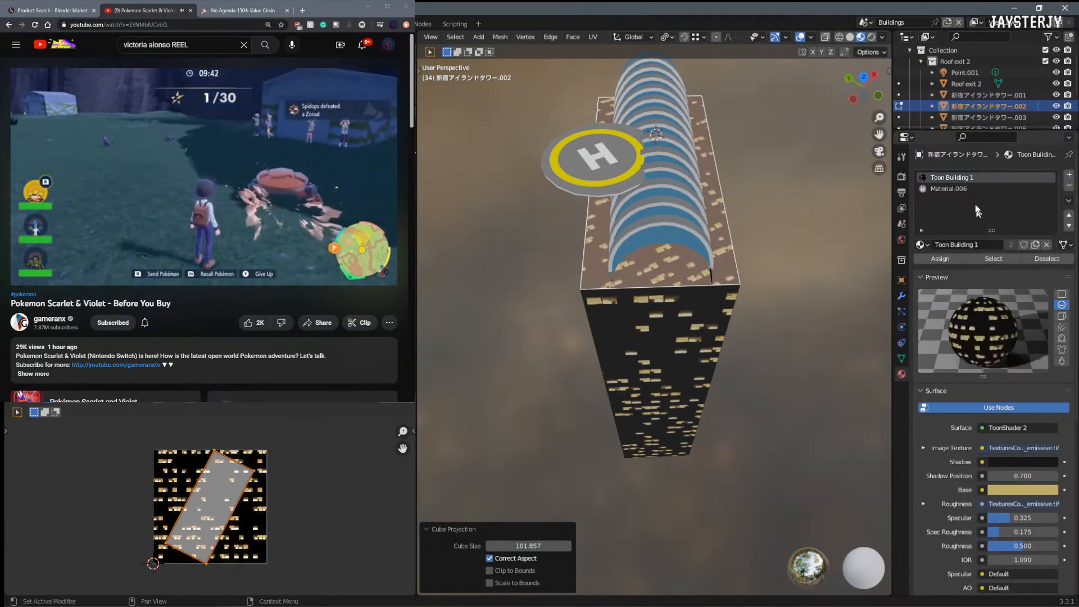
left_click(1070, 175)
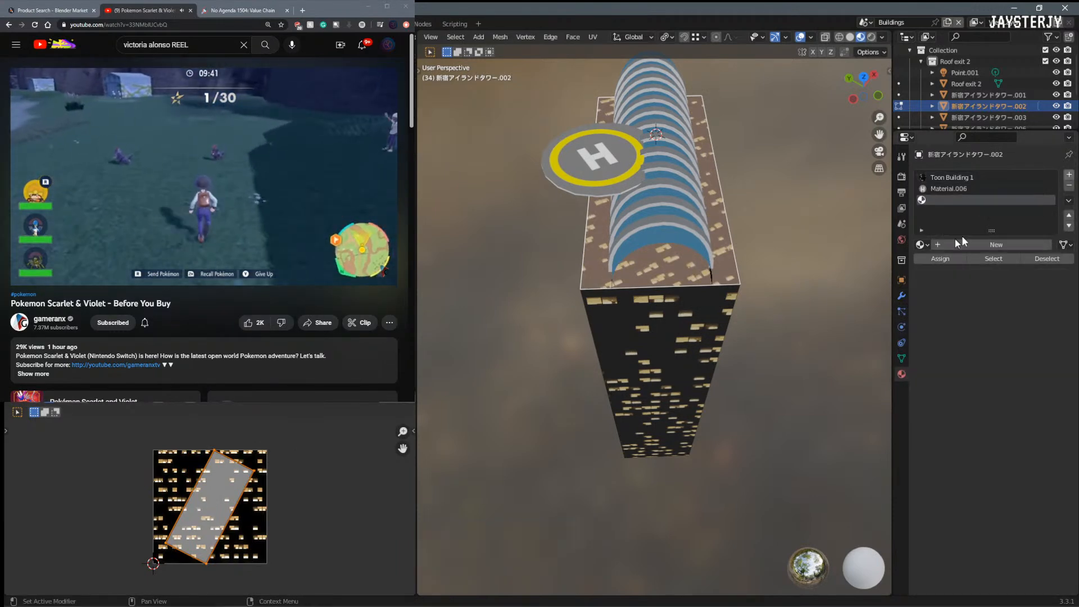
left_click(917, 246)
type("concrete")
left_click(919, 268)
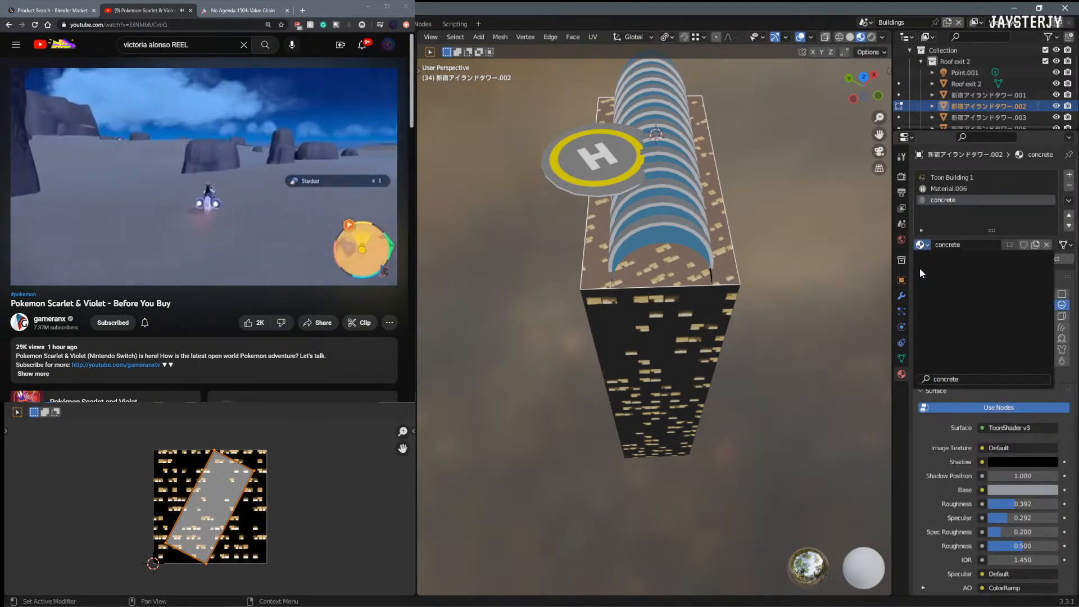
left_click(954, 261)
key("Tab")
Step: Select both halves of the curved roof and enter Edit Mode on them together
middle_click_drag(618, 270, 677, 225)
left_click(681, 201)
key("Tab")
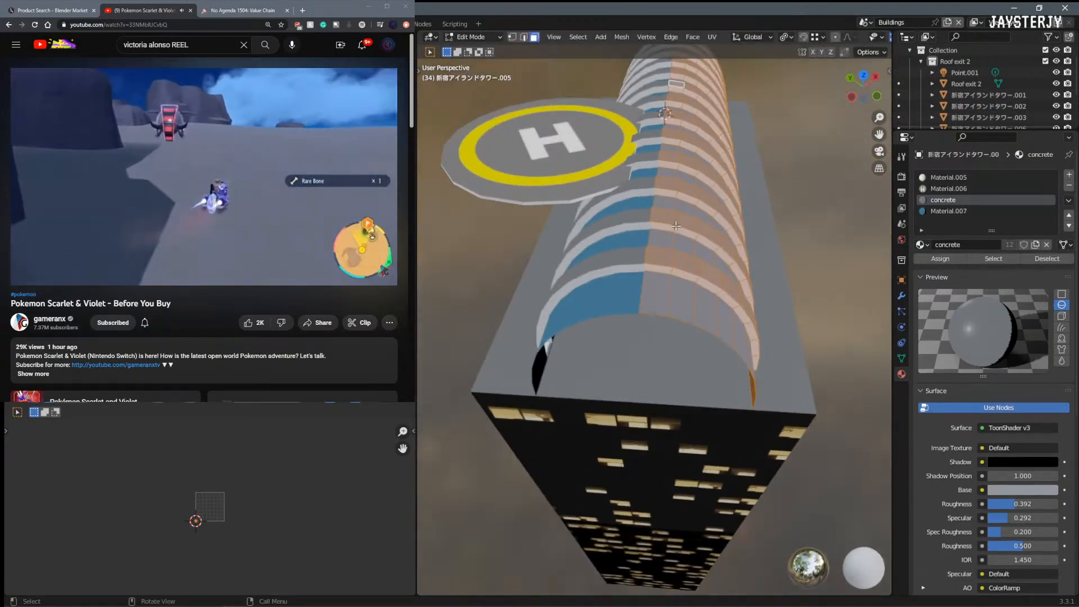
key("Tab")
key("Tab")
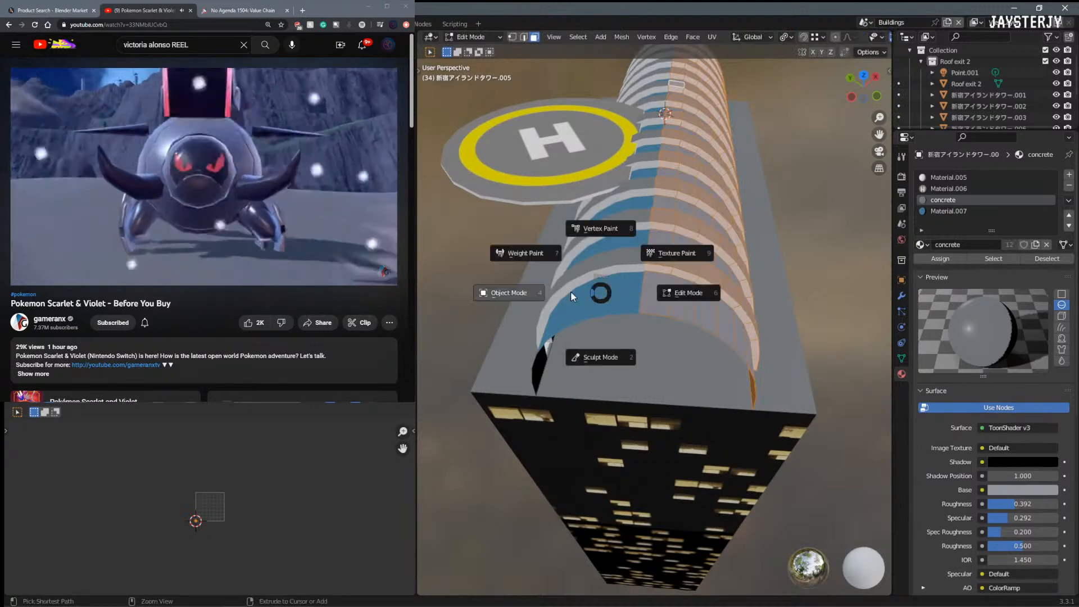
key("Tab")
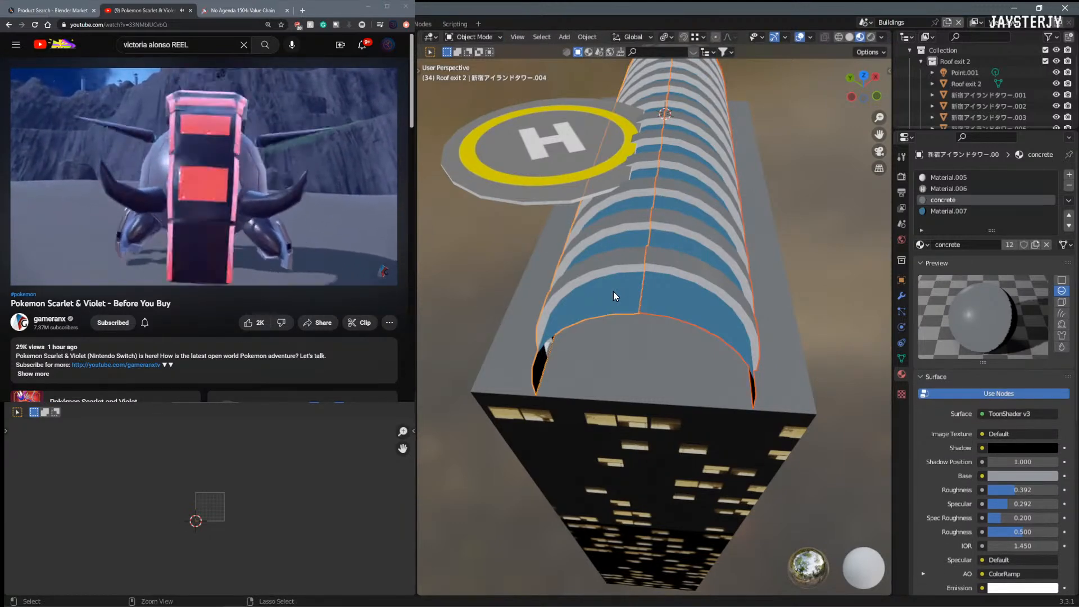
key("Tab")
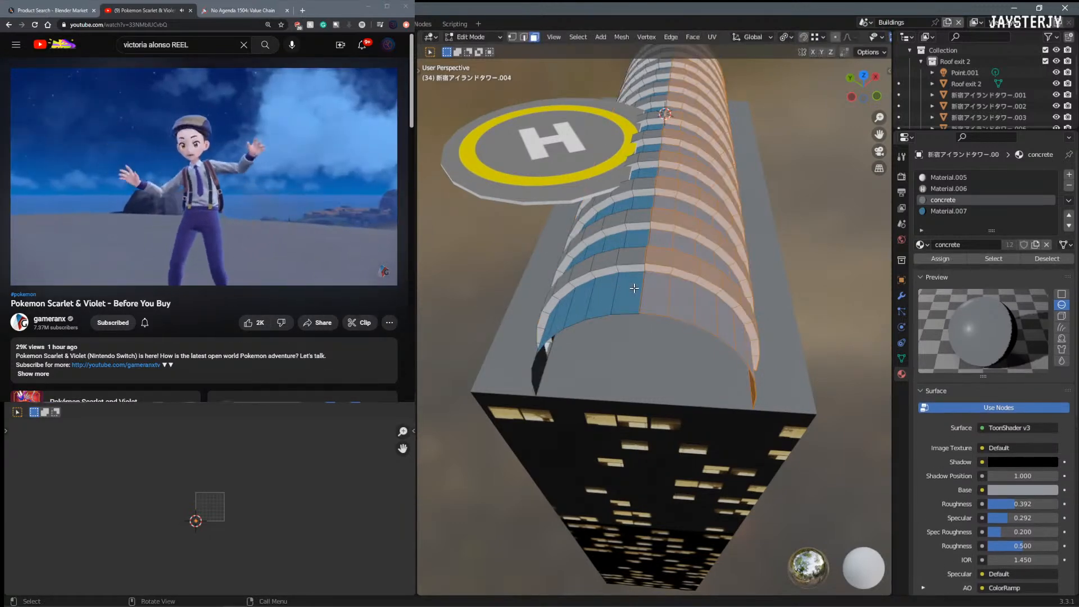
Step: Merge the selected roof vertices by distance, trying merge distances of 3.1 ft and 3.4 ft
key("m")
left_click(587, 330)
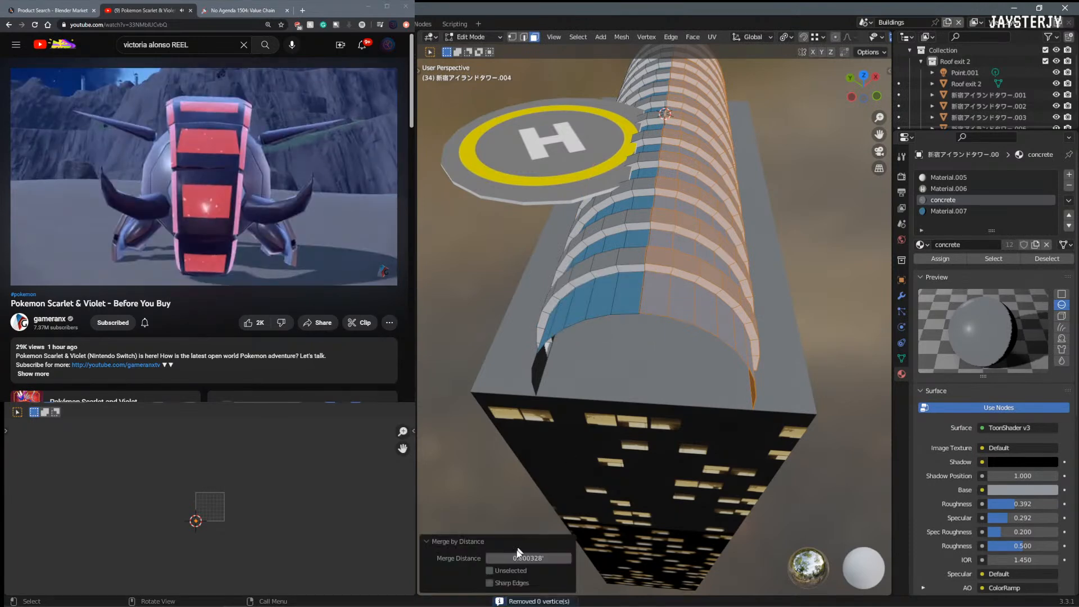
mouse_move(538, 552)
left_mouse_down()
mouse_move(568, 551)
mouse_move(537, 558)
mouse_move(548, 558)
left_mouse_up()
mouse_move(528, 558)
left_mouse_down()
mouse_move(546, 559)
mouse_move(521, 558)
mouse_move(531, 558)
left_mouse_up()
left_click(524, 558)
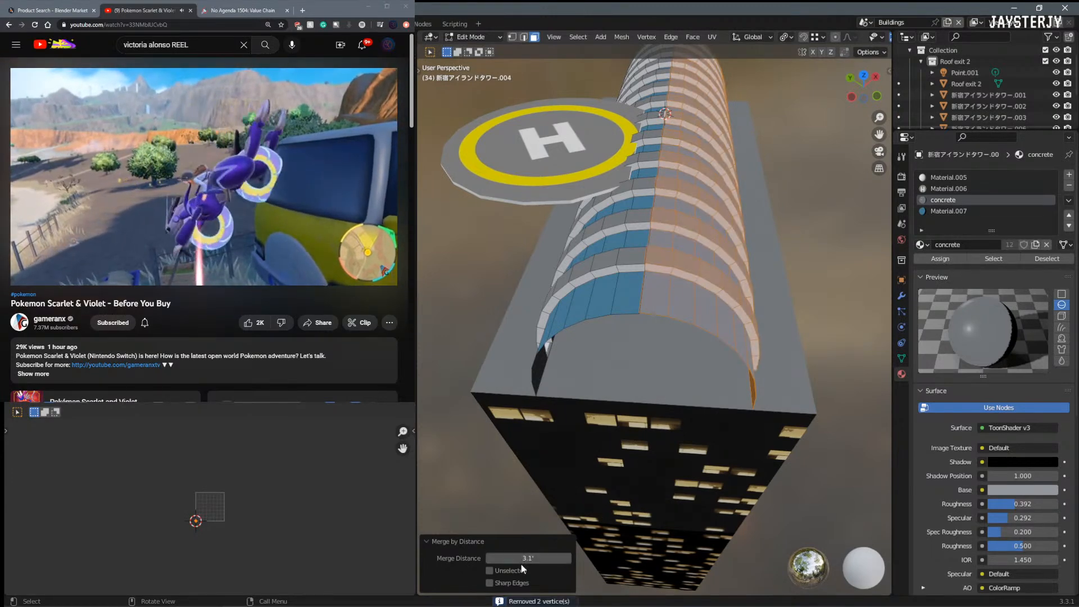
left_click(526, 558)
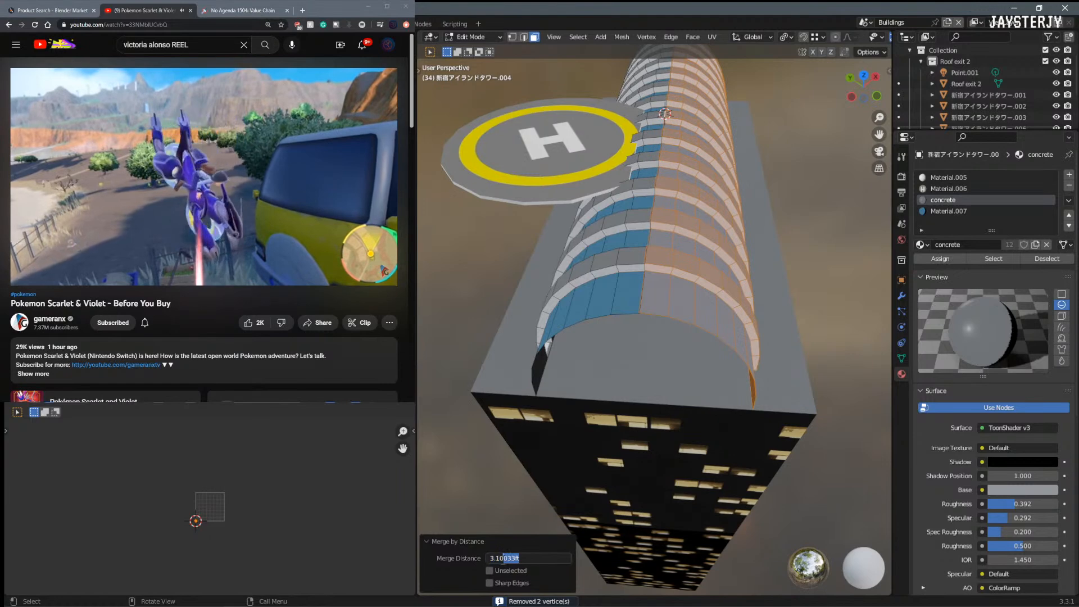
left_click_drag(500, 558, 497, 558)
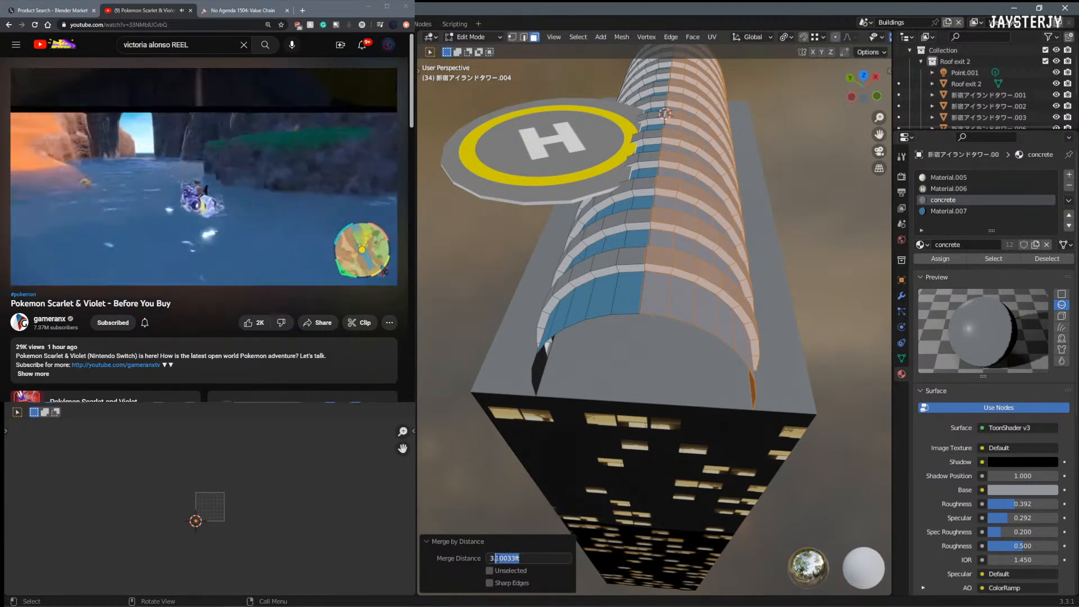
type("4")
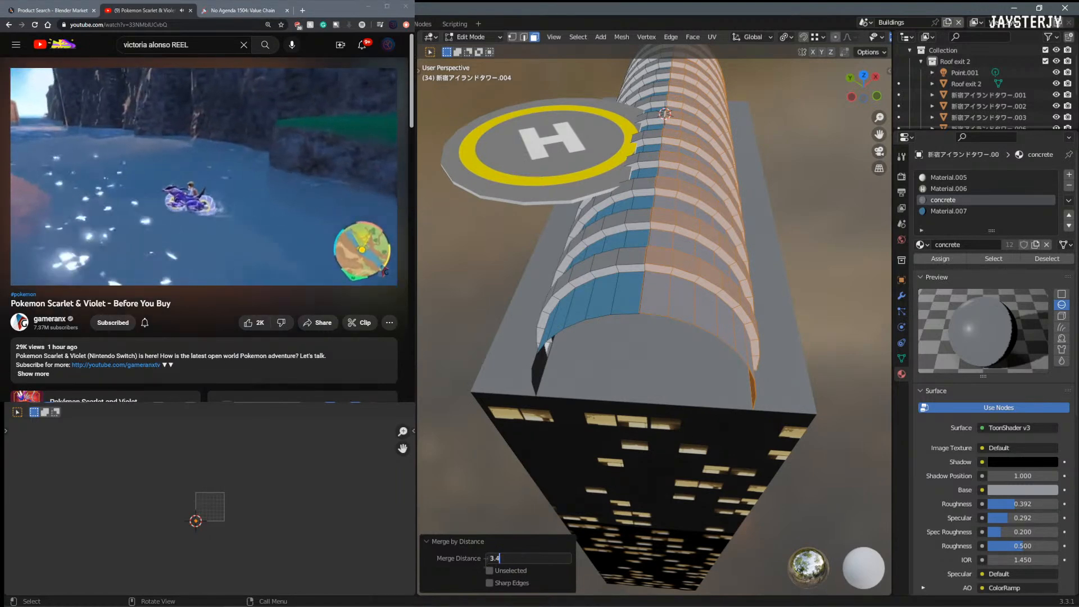
key("Return")
Step: Lower the merge distance in small decrements through 3.2 ft to 3.1 ft
left_click(538, 558)
left_click(518, 560)
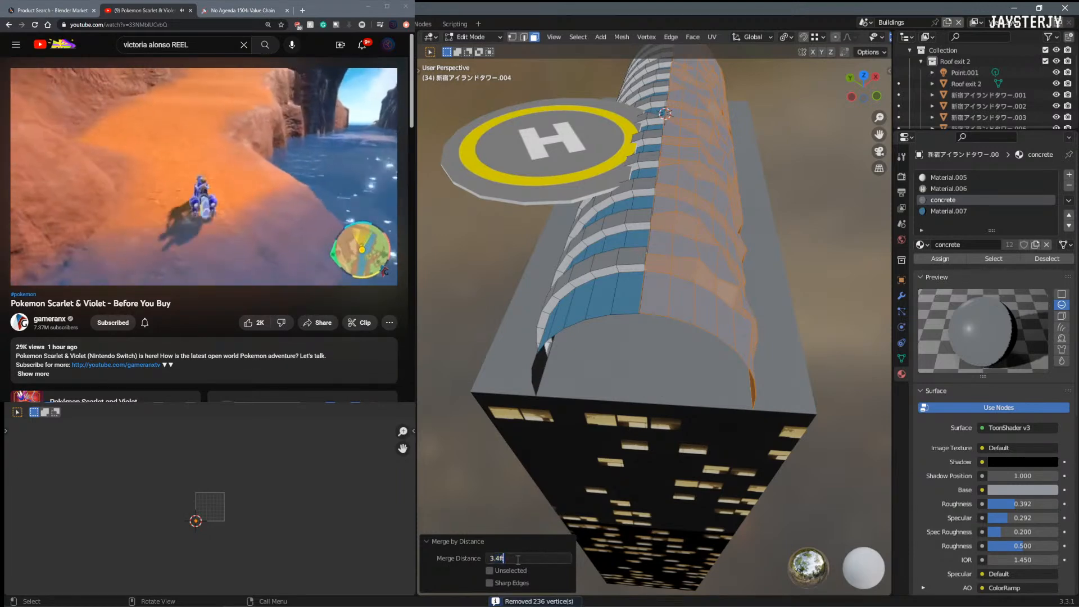
key("Return")
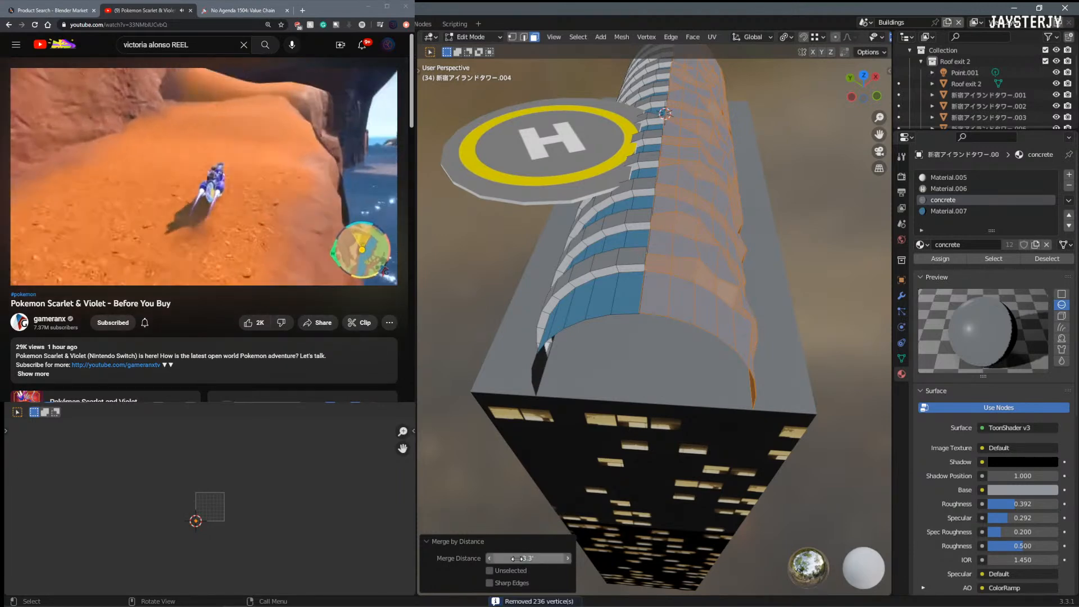
left_click(500, 557)
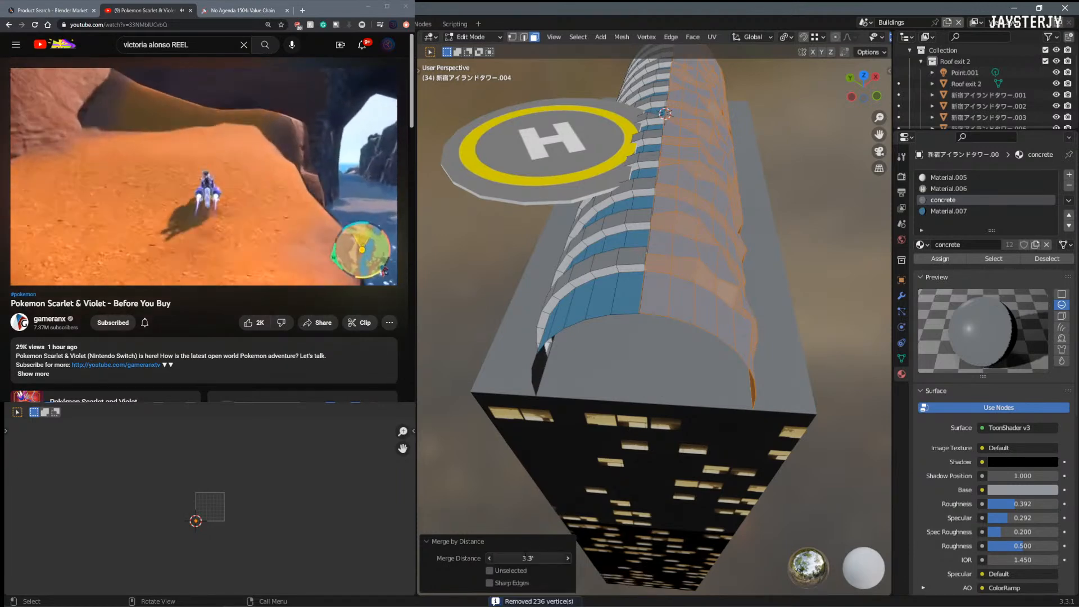
type(".2")
key("Return")
left_click(519, 558)
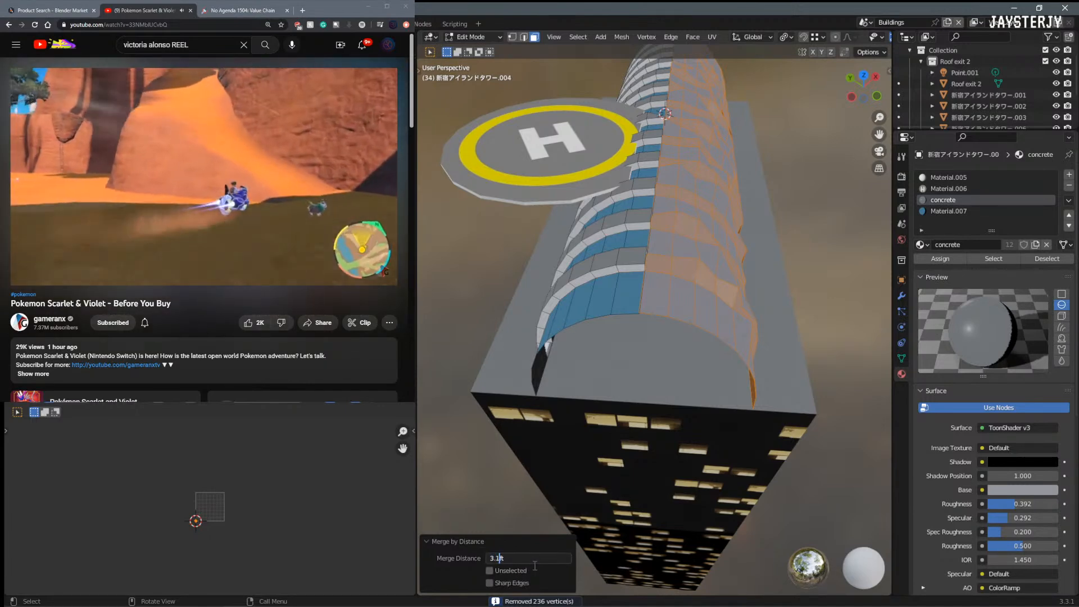
key("Return")
Step: Fine-tune the merge distance by trying 3.15 ft and settling on 3.12 ft
left_click(529, 558)
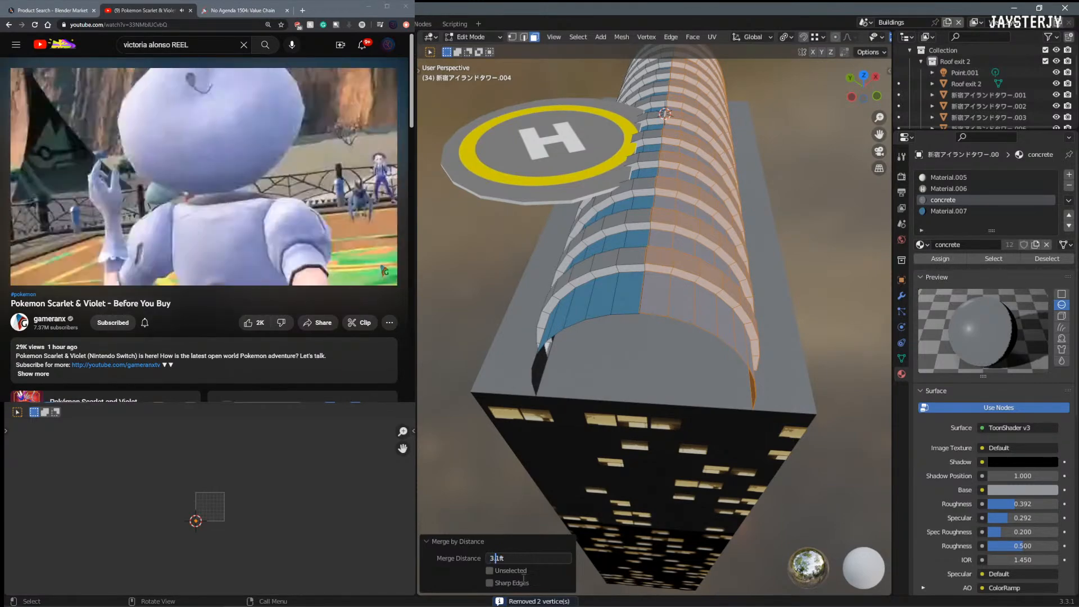
key("Right")
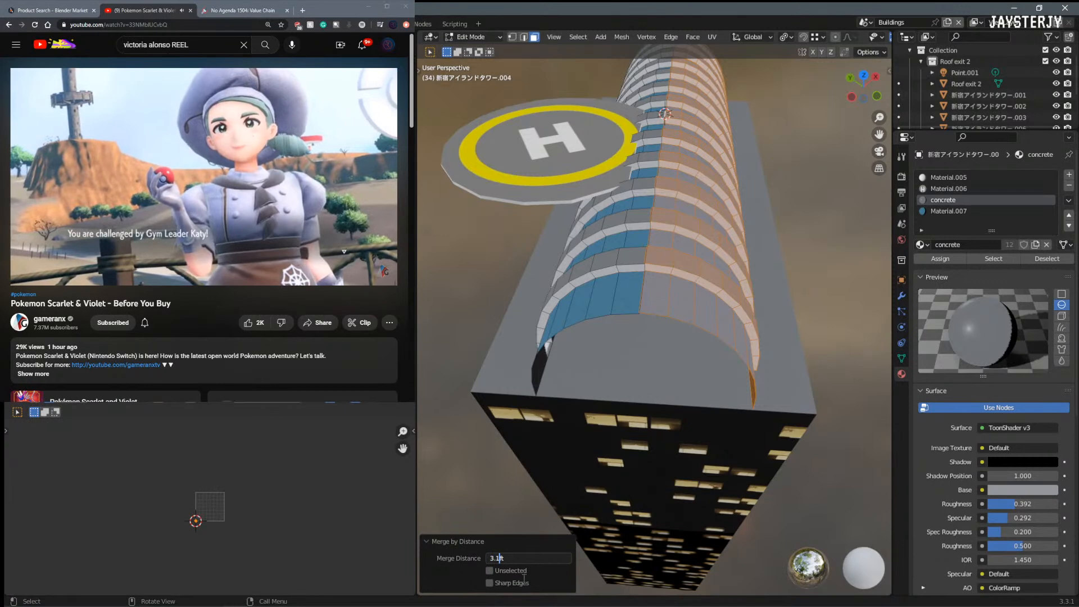
type("5")
key("Return")
left_click(504, 558)
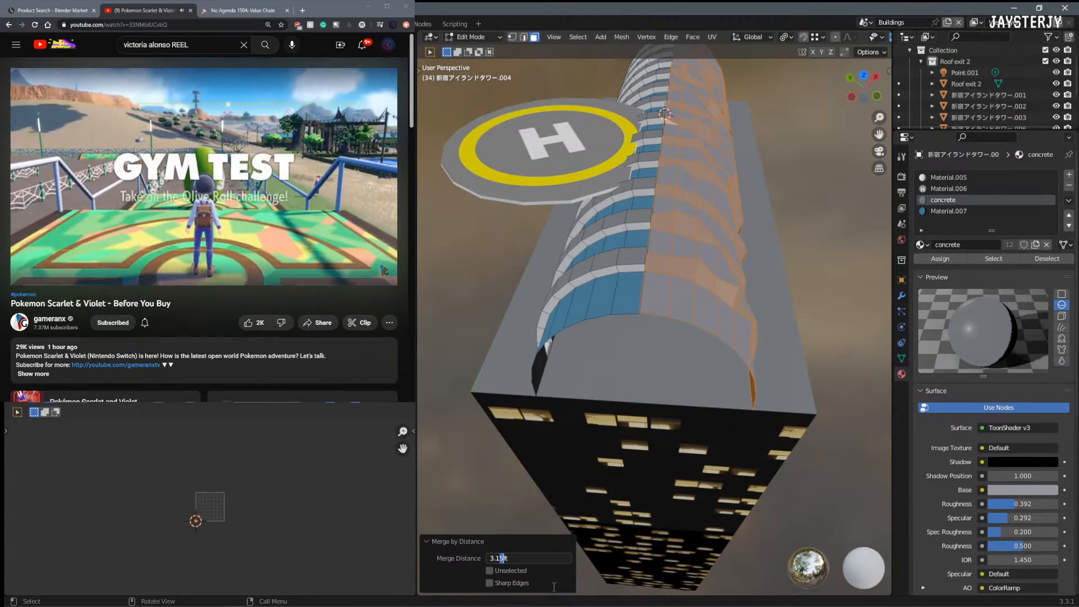
key("Return")
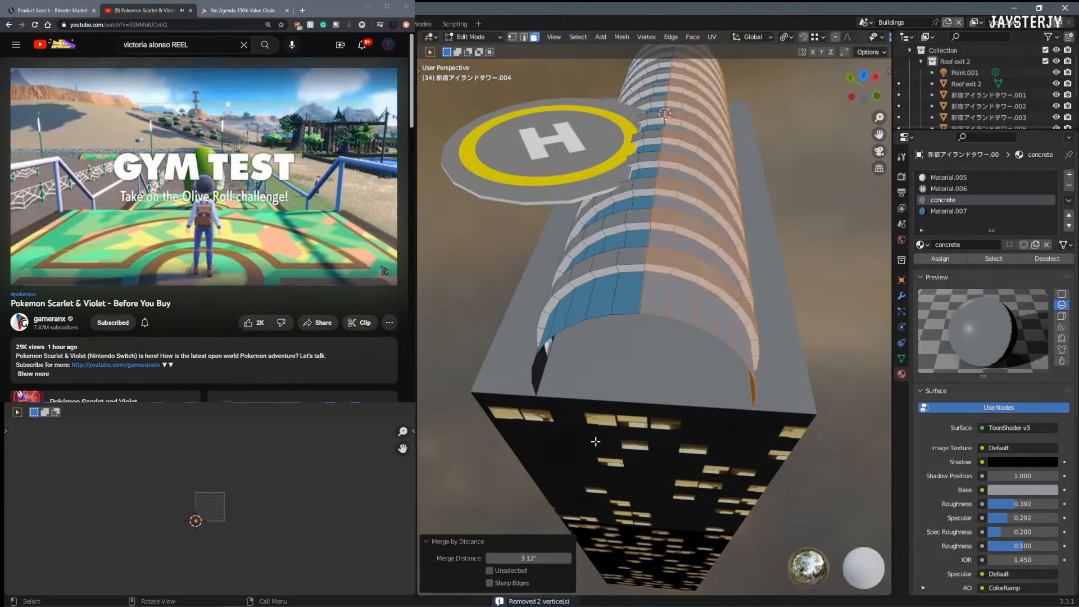
Step: Select the vertex loop along the roof's centre seam, switch to wireframe, and merge those vertices by distance at 3.12 ft
scroll(717, 322, "up", 4)
scroll(718, 321, "down", 1)
middle_click_drag(717, 321, 723, 340, "shift")
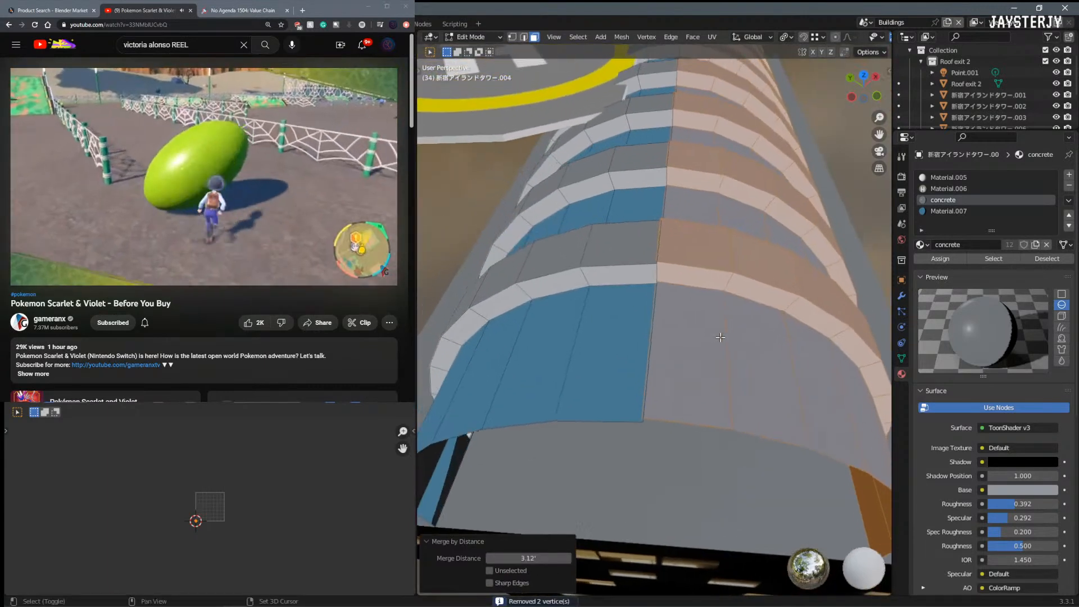
key("1")
left_click(656, 327, "alt")
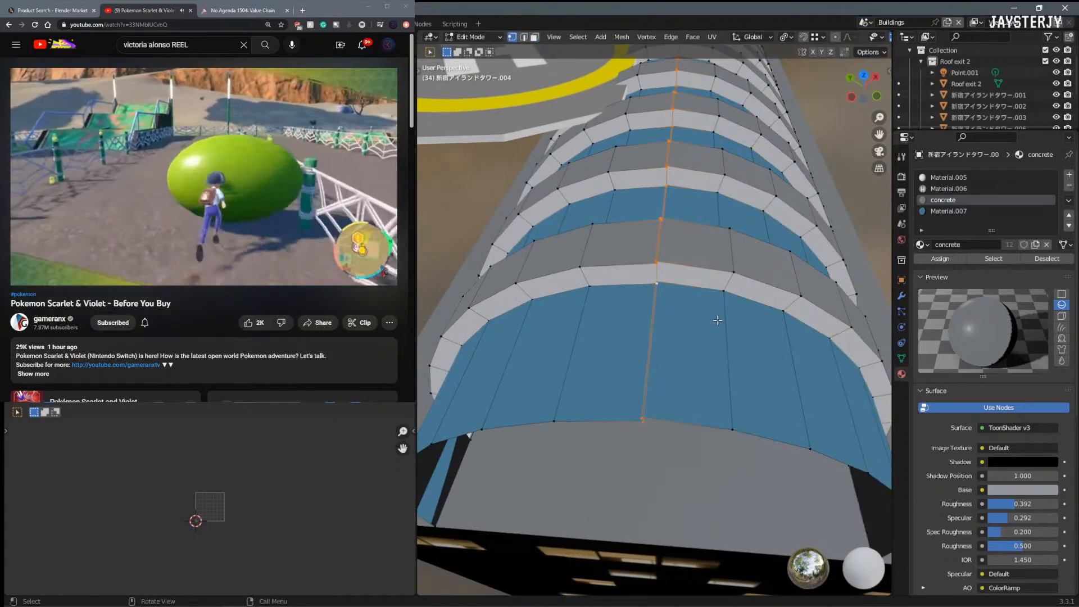
scroll(718, 320, "down", 9)
scroll(703, 344, "up", 8)
middle_click_drag(717, 321, 683, 357, "shift")
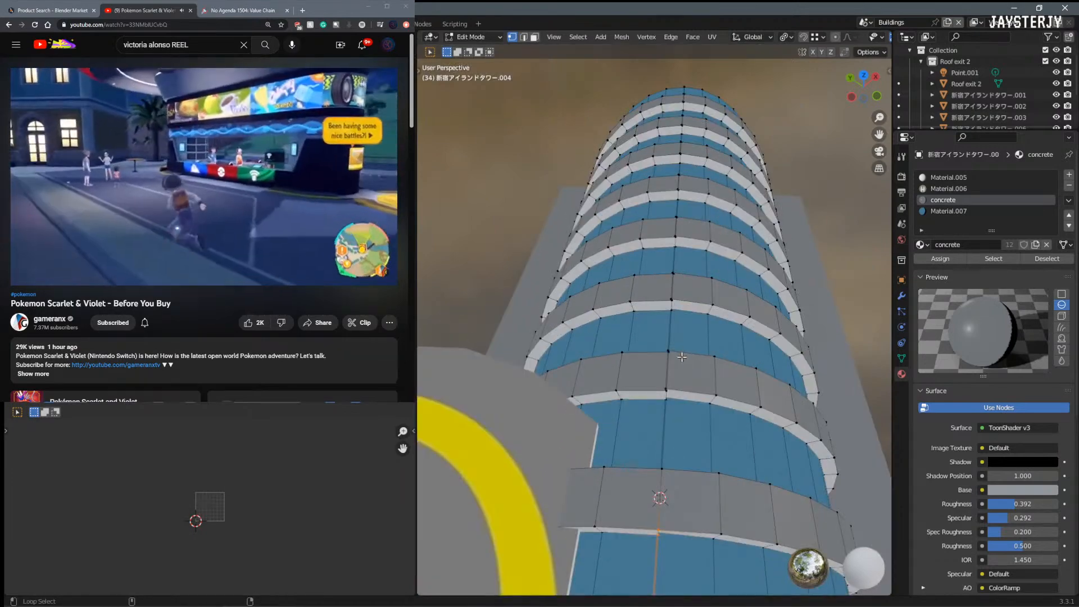
left_click(668, 415, "alt")
key("z")
left_click(598, 415)
middle_click_drag(651, 419, 672, 371, "shift")
scroll(671, 353, "down", 7)
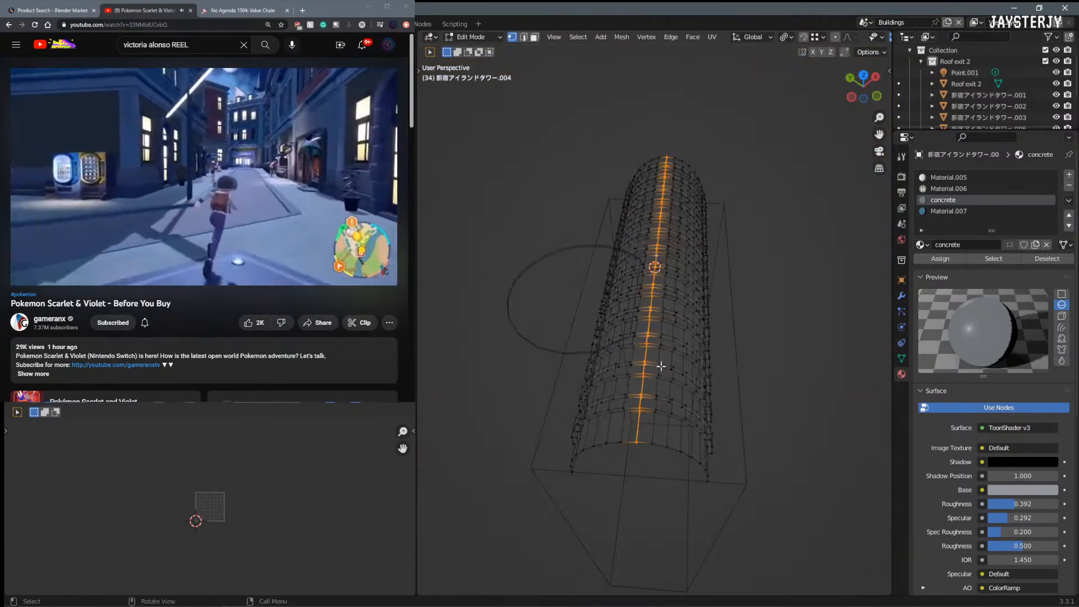
scroll(663, 368, "up", 2)
key("m")
left_click(665, 370)
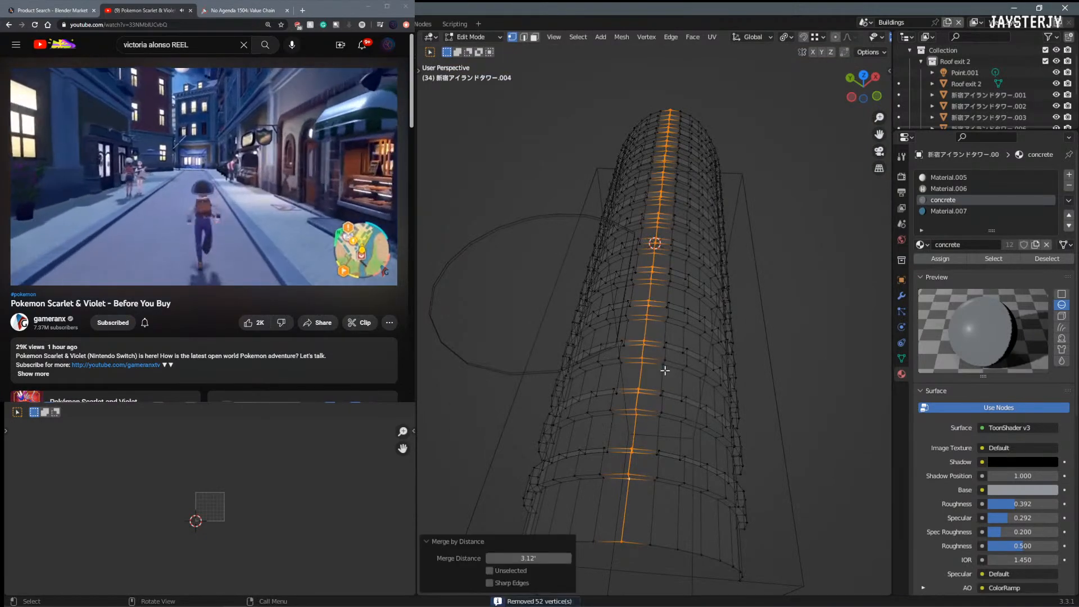
Step: Examine the merged centre seam along the roof and preview a loop cut across it
scroll(665, 370, "up", 6)
scroll(665, 370, "down", 3)
middle_click_drag(664, 370, 656, 466, "shift")
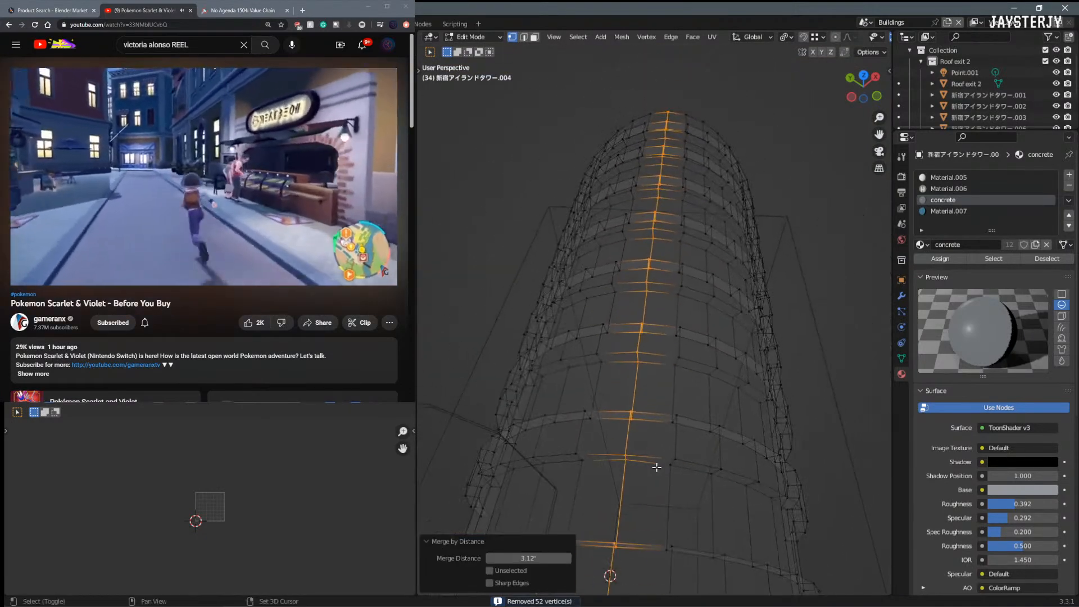
scroll(694, 354, "down", 1)
middle_click_drag(695, 354, 461, 301)
key("Tab")
key("Tab")
scroll(674, 388, "up", 4)
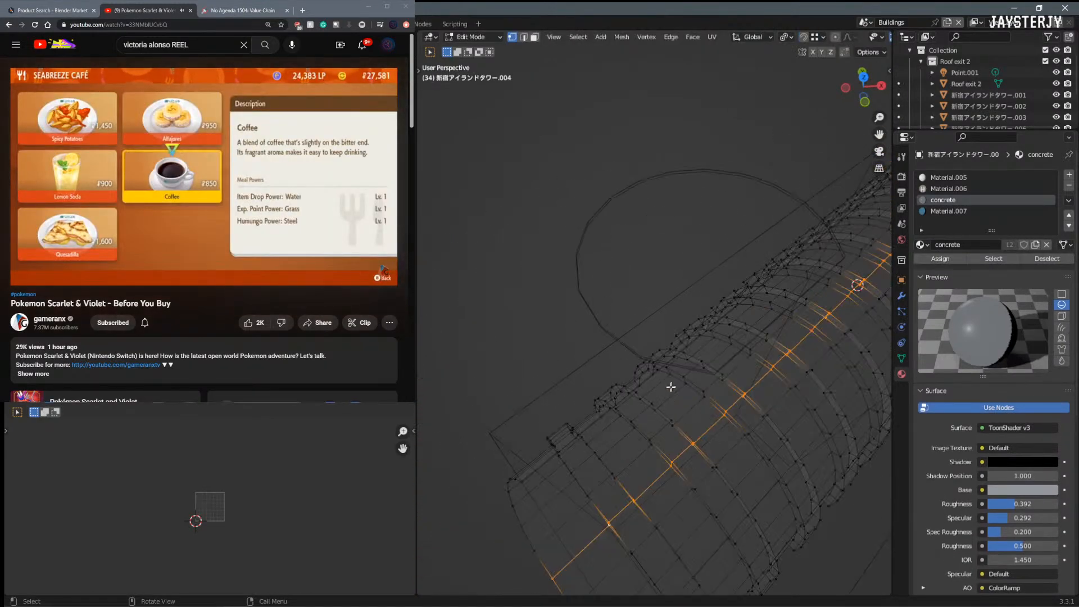
key("ctrl+r")
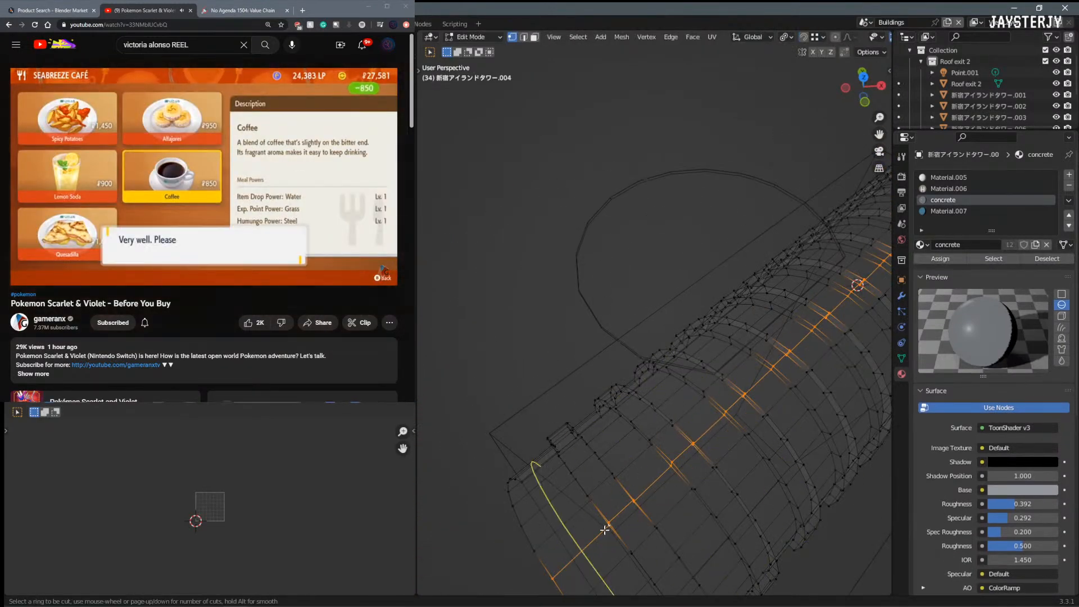
key("Escape")
Step: Leave Edit Mode, frame the curved roof, and switch the viewport to solid shading
key("Tab")
middle_click_drag(521, 450, 485, 471)
key("KP_Decimal")
key("shift+z")
mouse_move(699, 357)
middle_mouse_down()
mouse_move(811, 376)
mouse_move(744, 329)
mouse_move(725, 377)
mouse_move(771, 362)
middle_mouse_up()
Step: Try to extrude the roof's front opening edge loop and scale it inward, and undo the attempt
key("Tab")
left_click(708, 381, "alt")
key("i")
left_click(821, 397)
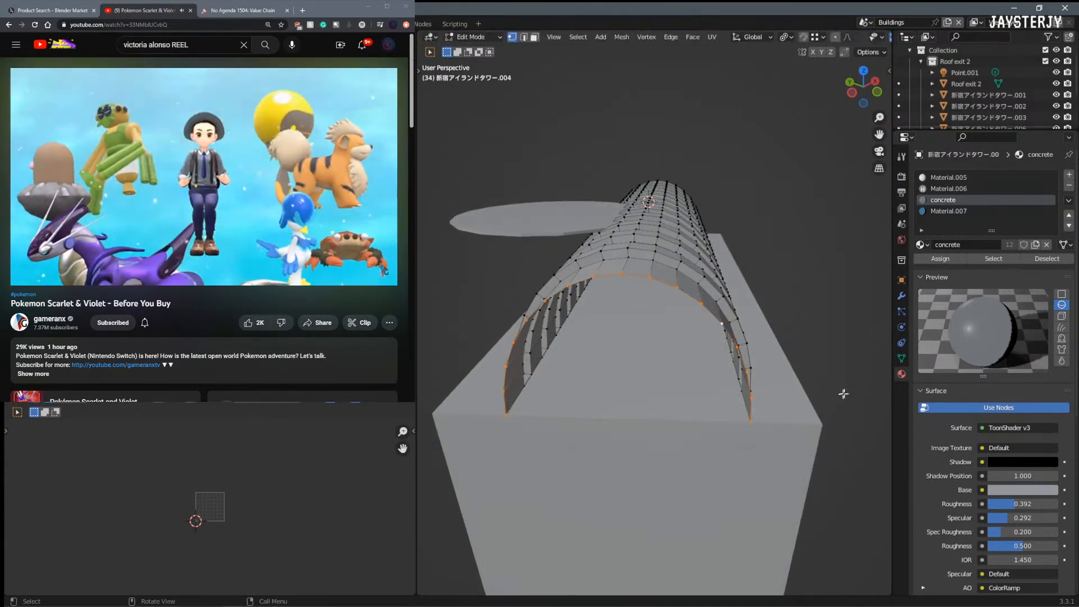
key("s")
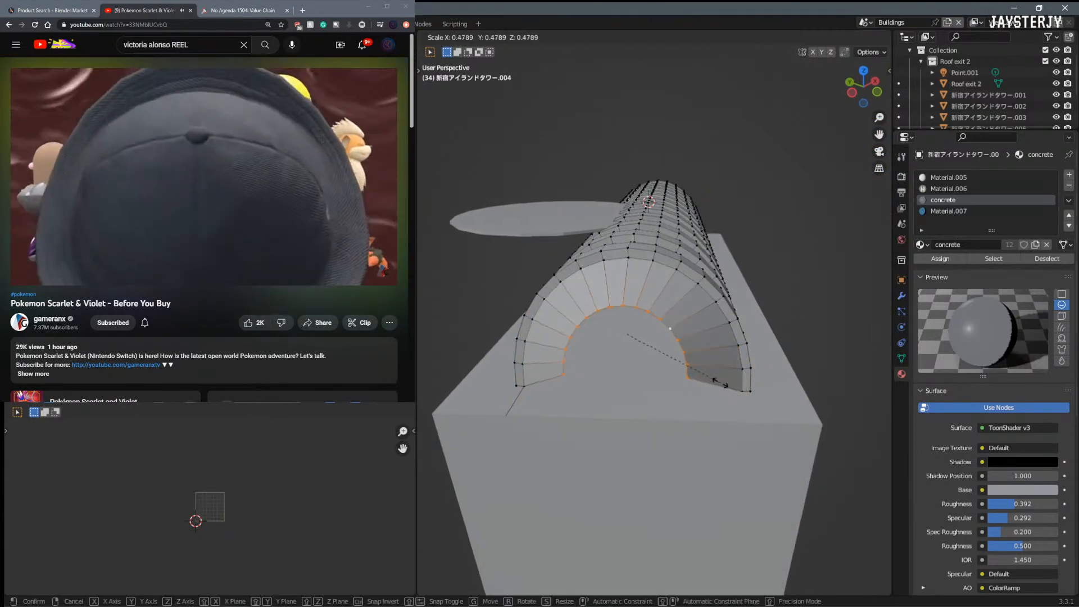
left_click(731, 365)
middle_click_drag(731, 365, 675, 389)
key("ctrl+z")
key("ctrl+z")
key("ctrl+z")
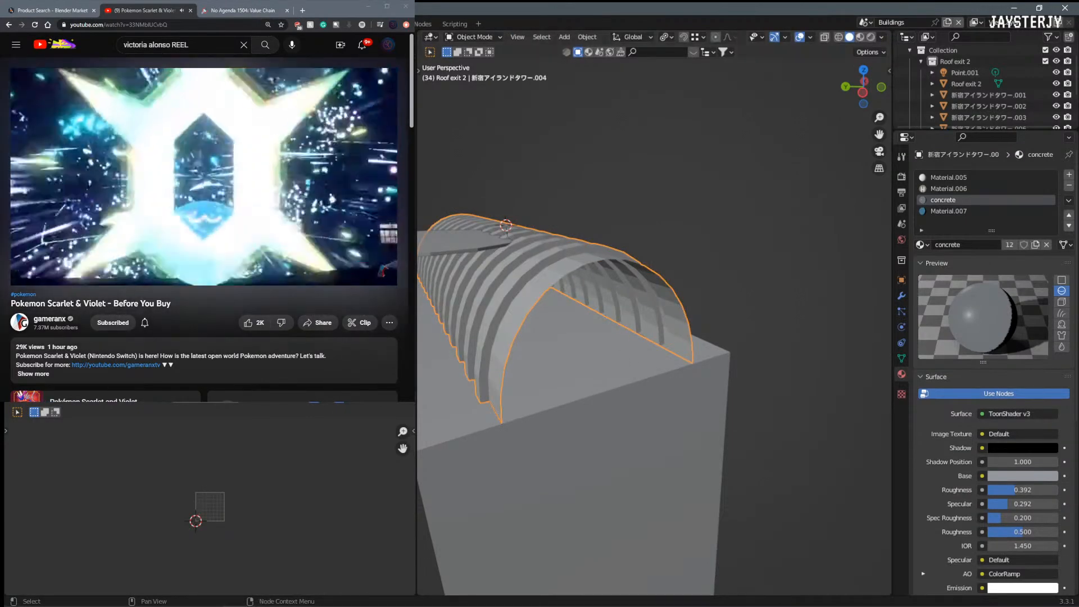
Step: Fill the open edge loops at the front and rear ends of the curved roof with faces
key("Tab")
left_click(582, 269, "alt")
left_click(669, 295, "alt")
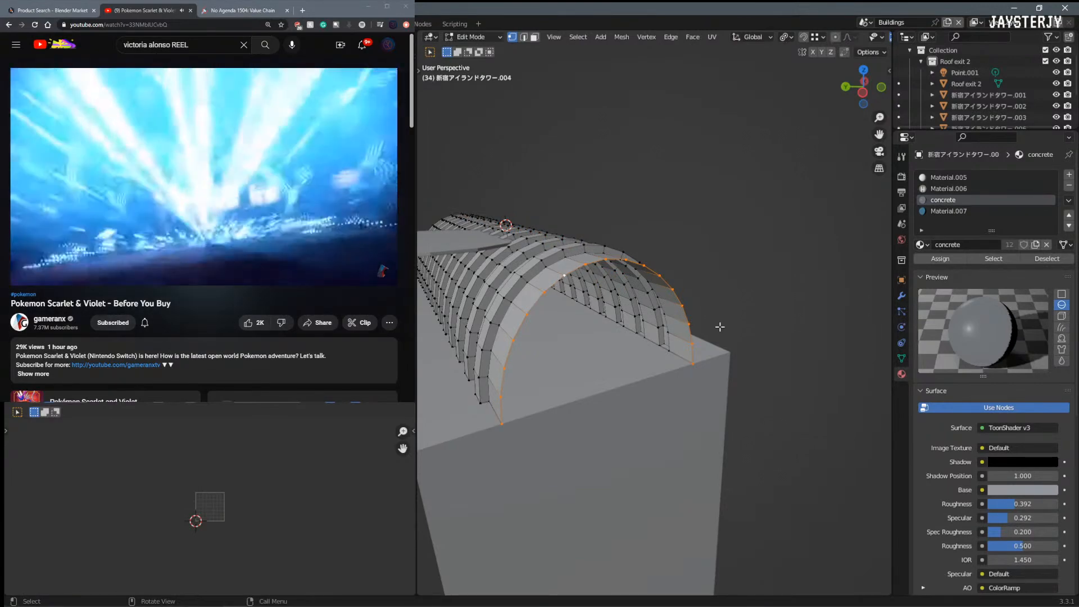
key("f")
mouse_move(689, 330)
middle_mouse_down()
mouse_move(813, 318)
mouse_move(674, 326)
mouse_move(635, 340)
middle_mouse_up()
left_click(812, 319, "alt")
key("f")
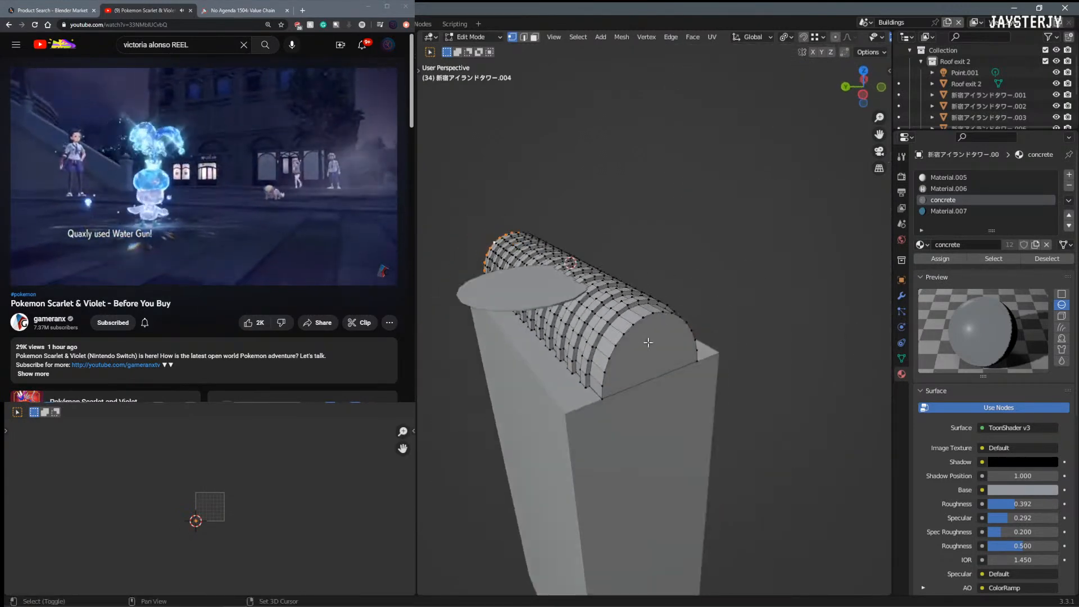
Step: Assign the concrete material to the roof's end faces in material preview and leave Edit Mode
key("z")
left_click(650, 410)
right_click(687, 359)
left_click(687, 359)
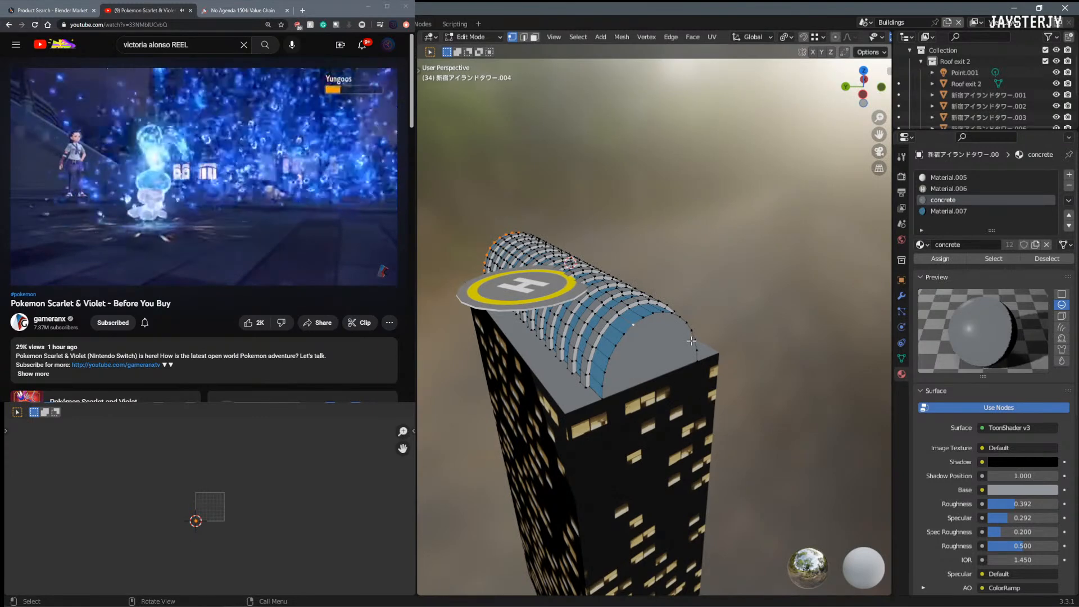
key("3")
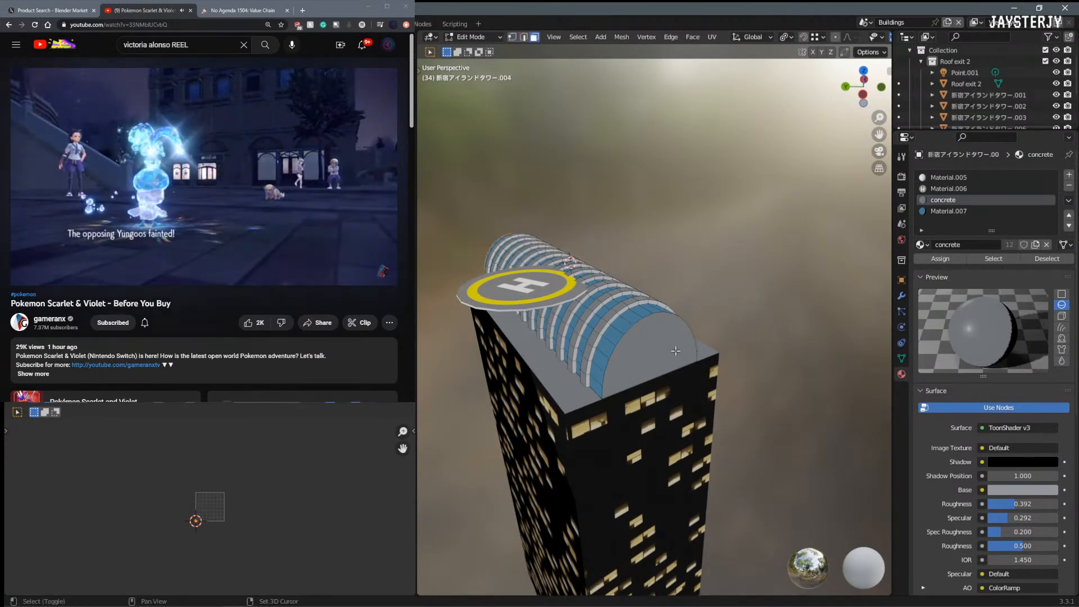
left_click(678, 351)
left_click(941, 262)
key("ctrl+Tab")
left_click(646, 333)
Step: Switch to rendered shading and check the roof against the surrounding towers
middle_click_drag(646, 333, 500, 317)
key("z")
key("z")
left_click(826, 331)
middle_click_drag(741, 261, 615, 258)
scroll(614, 257, "down", 3)
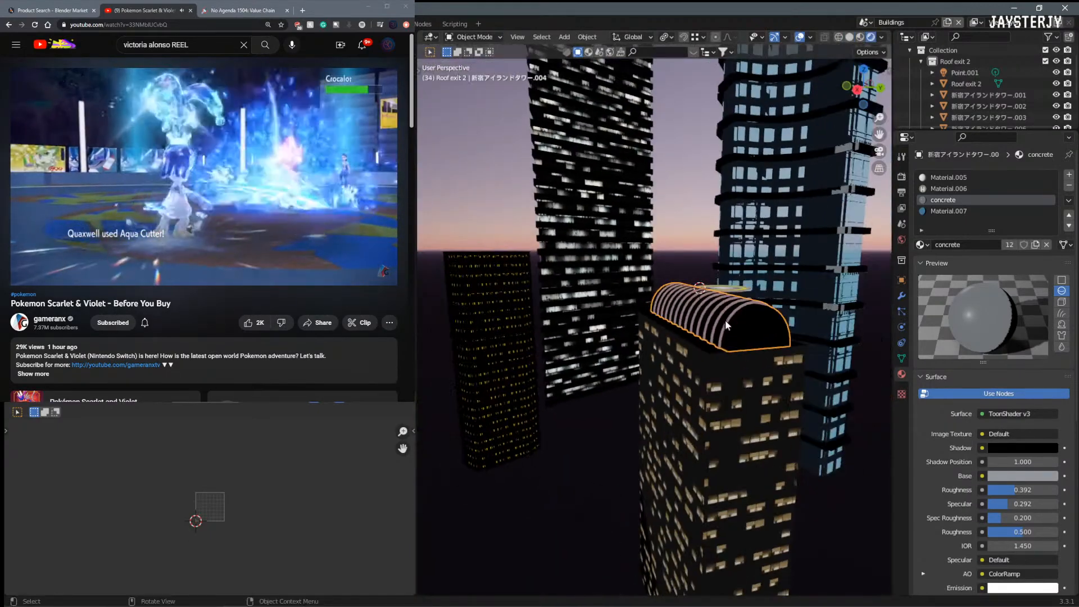
Step: Select the roof's blue glass material, Material.007, and set its Shadow Position to 0.960 while checking the roof from several angles
left_click(955, 211)
middle_click_drag(787, 337, 674, 338)
left_click_drag(1020, 476, 1062, 475)
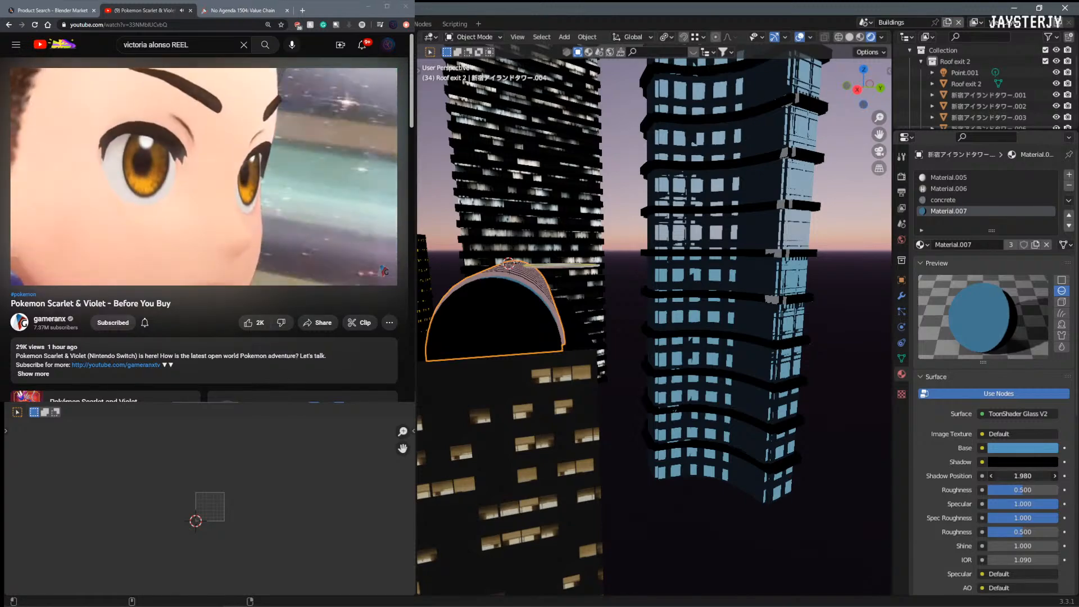
middle_click_drag(658, 382, 722, 375)
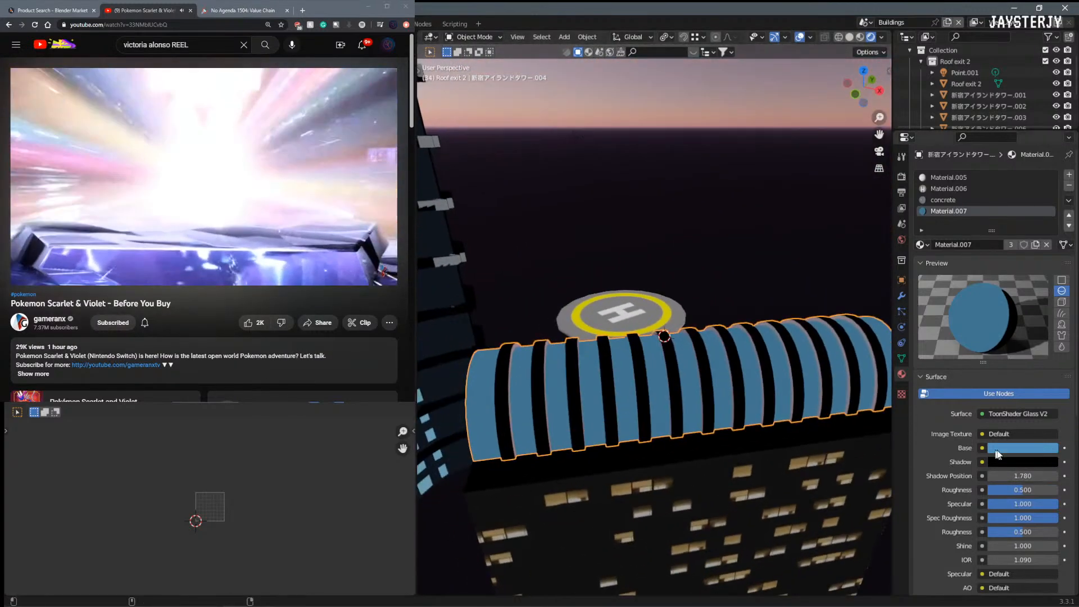
left_click(991, 476)
left_click_drag(1023, 476, 1003, 475)
middle_click_drag(624, 360, 731, 292)
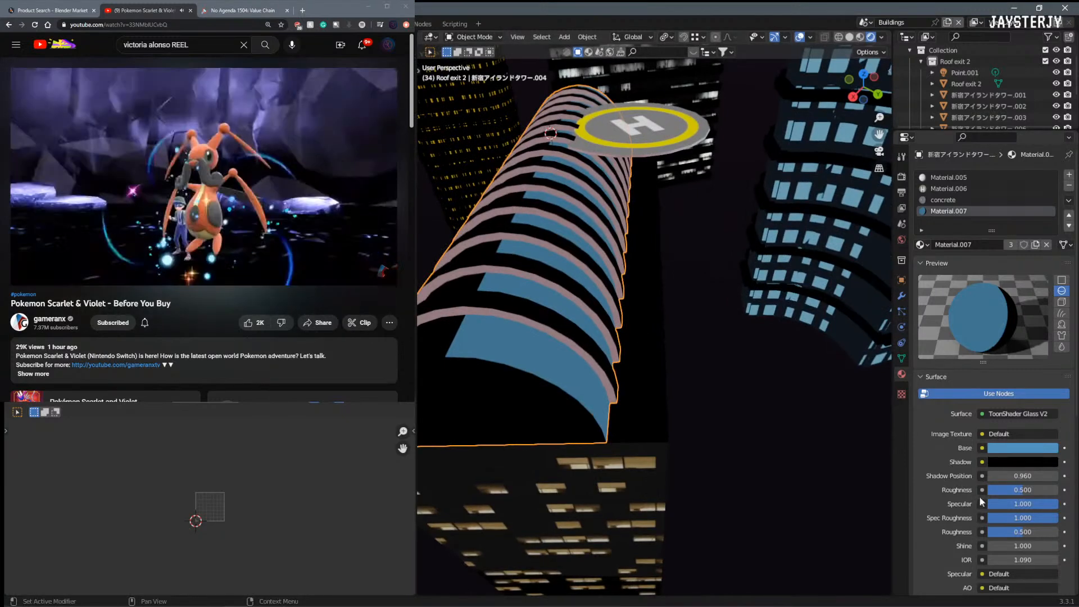
Step: Set the glass material's first Roughness to 0.224, Specular to 0.323, Spec Roughness to 0.244, and Shine to 1.500
mouse_move(1030, 507)
left_mouse_down()
mouse_move(958, 508)
mouse_move(1031, 522)
mouse_move(989, 517)
mouse_move(997, 490)
mouse_move(1024, 489)
left_mouse_up()
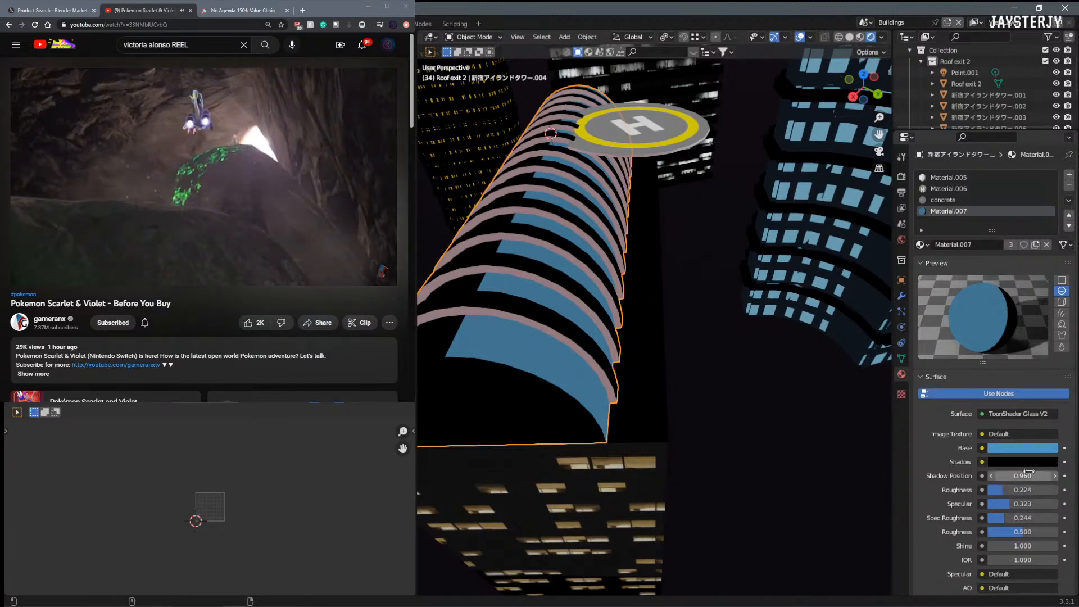
left_click_drag(1026, 545, 1051, 546)
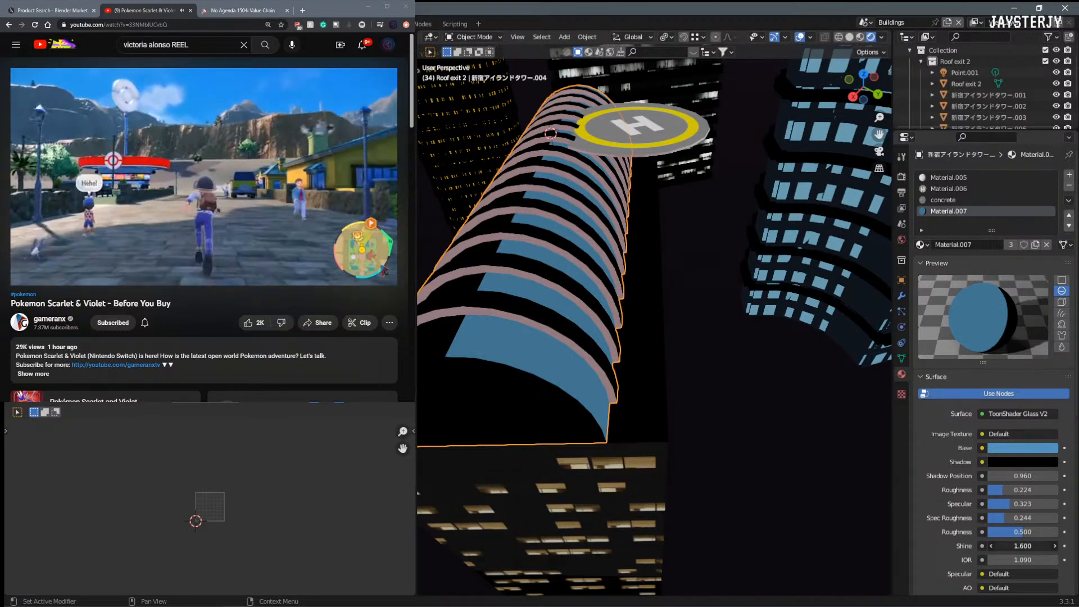
scroll(975, 461, "down", 4)
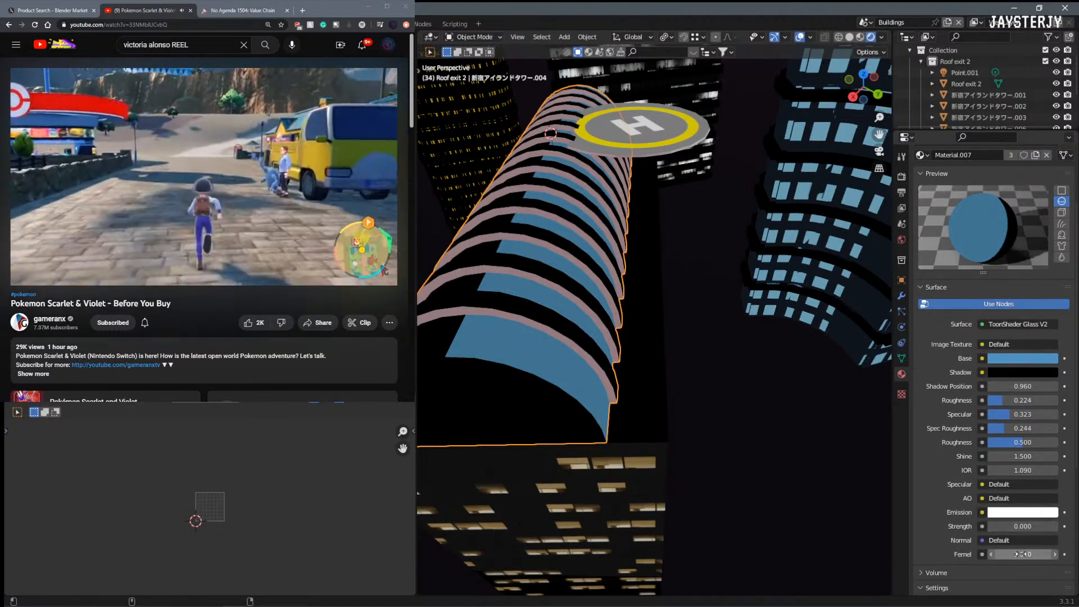
Step: Set the roof glass material's Fernel to 0.880 and brighten its Base color to a value of 1.000
left_click_drag(1022, 555, 1017, 555)
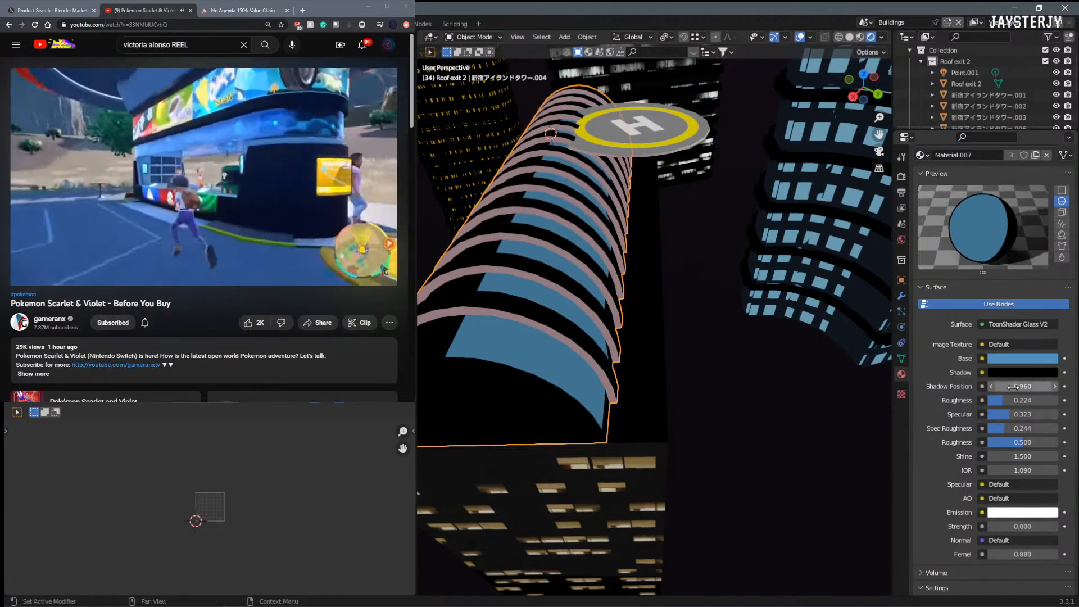
left_click(1054, 386)
left_click_drag(1024, 387, 1016, 377)
left_click(1020, 359)
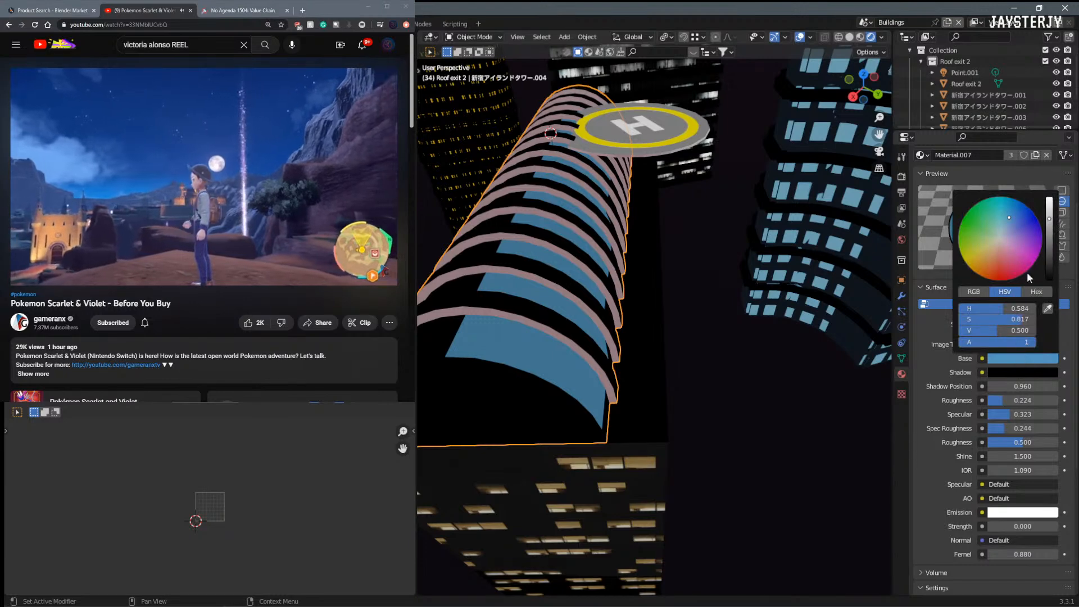
left_click_drag(1049, 215, 1049, 199)
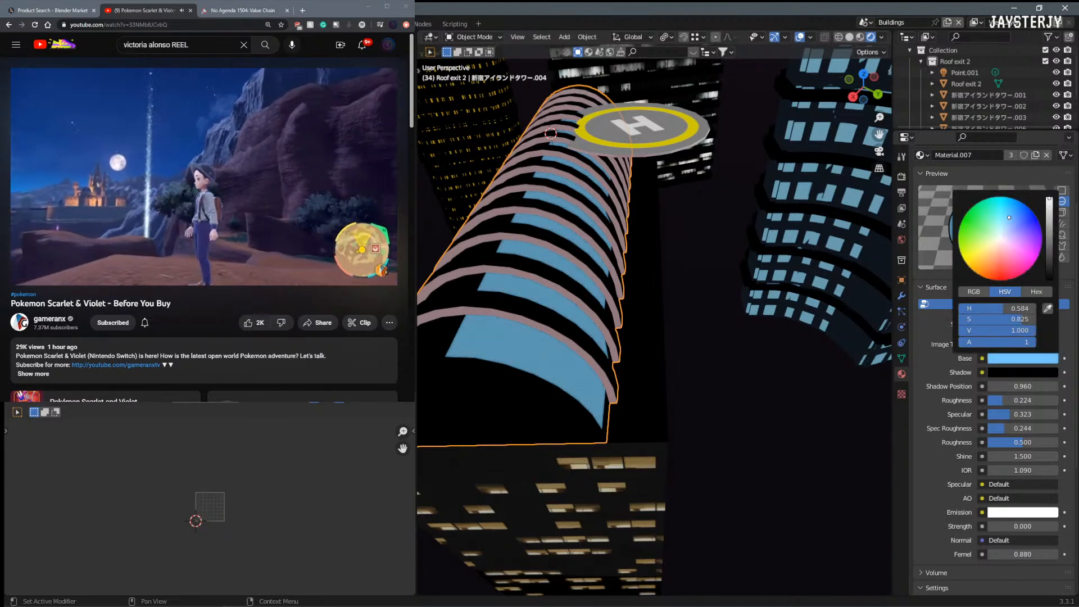
Step: Set the glass Roughness to 0.169, Specular to 0.213, Spec Roughness to 1.000, second Roughness to 0.248, and Shine to 3.000
mouse_move(997, 403)
left_mouse_down()
mouse_move(1052, 404)
mouse_move(979, 404)
mouse_move(1027, 404)
mouse_move(1002, 403)
mouse_move(1004, 420)
mouse_move(1028, 414)
mouse_move(1009, 414)
mouse_move(1004, 438)
mouse_move(1059, 430)
mouse_move(1024, 417)
mouse_move(1055, 417)
mouse_move(990, 414)
mouse_move(1059, 414)
mouse_move(1001, 414)
mouse_move(995, 400)
mouse_move(1008, 400)
mouse_move(999, 400)
left_mouse_up()
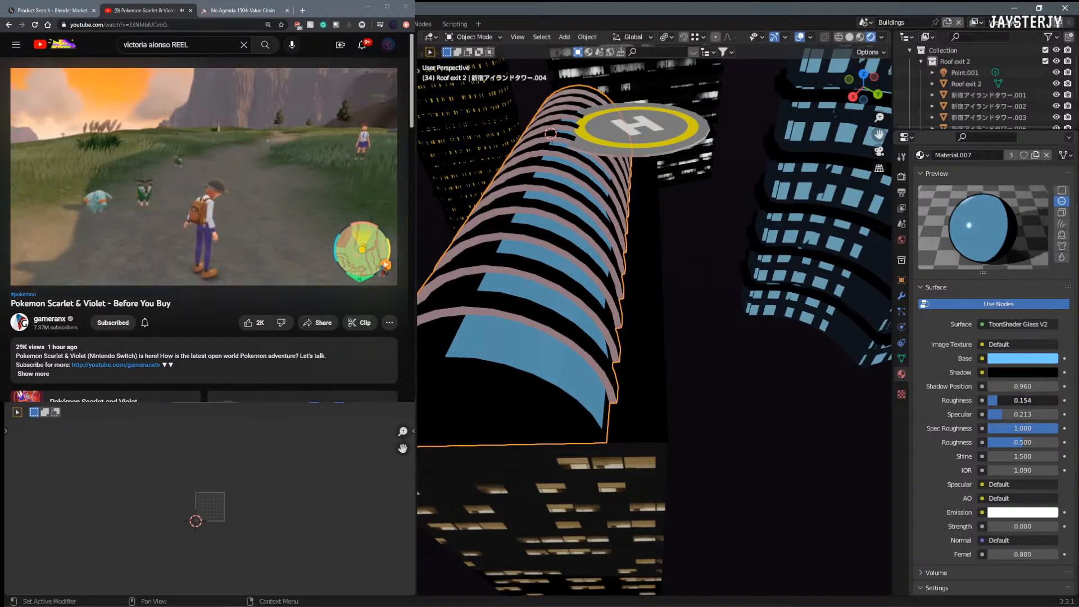
left_click_drag(1012, 442, 1047, 456)
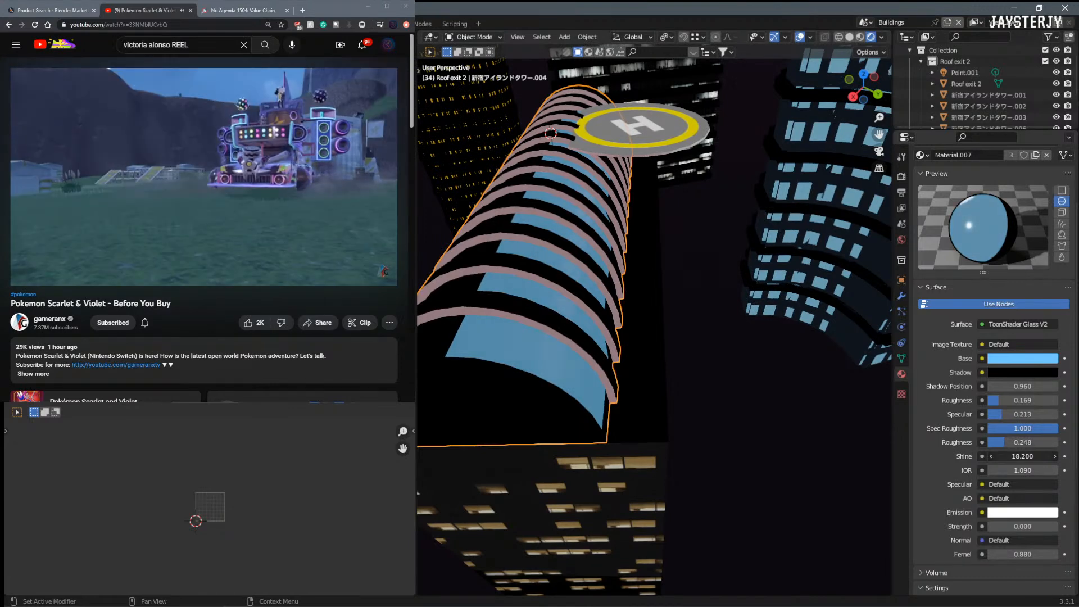
left_click(1036, 457)
type("1.5")
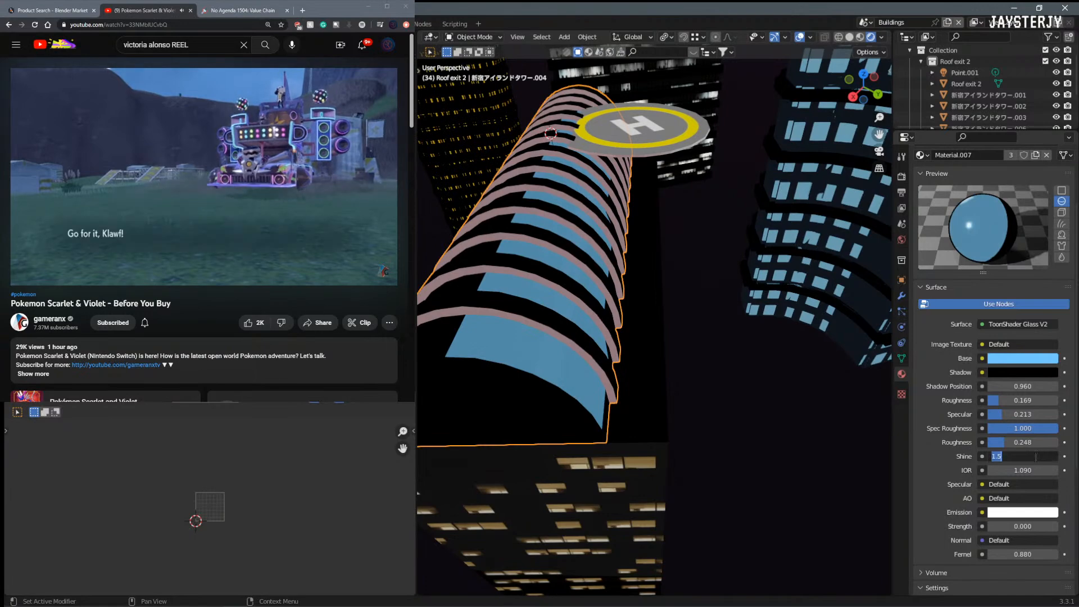
key("Return")
Step: Shade the roof's selected faces smooth in Edit Mode, return to Object Mode, and check the roof's end
middle_click_drag(701, 238, 471, 220)
middle_click_drag(476, 244, 579, 301)
key("Tab")
right_click(579, 303)
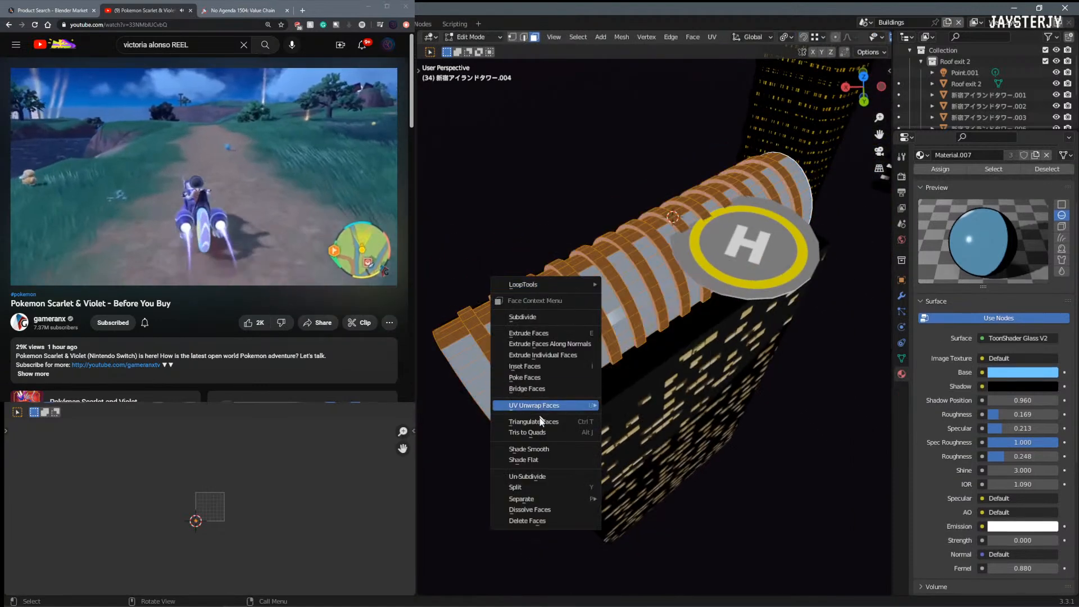
left_click(548, 451)
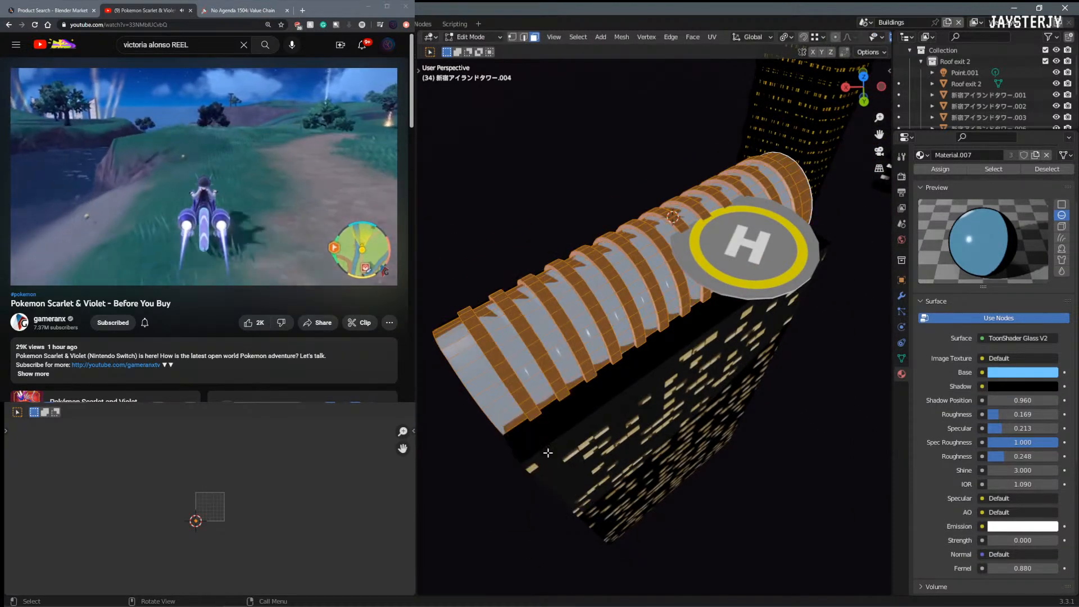
key("ctrl+Tab")
left_click(590, 398)
middle_click_drag(577, 372, 642, 391)
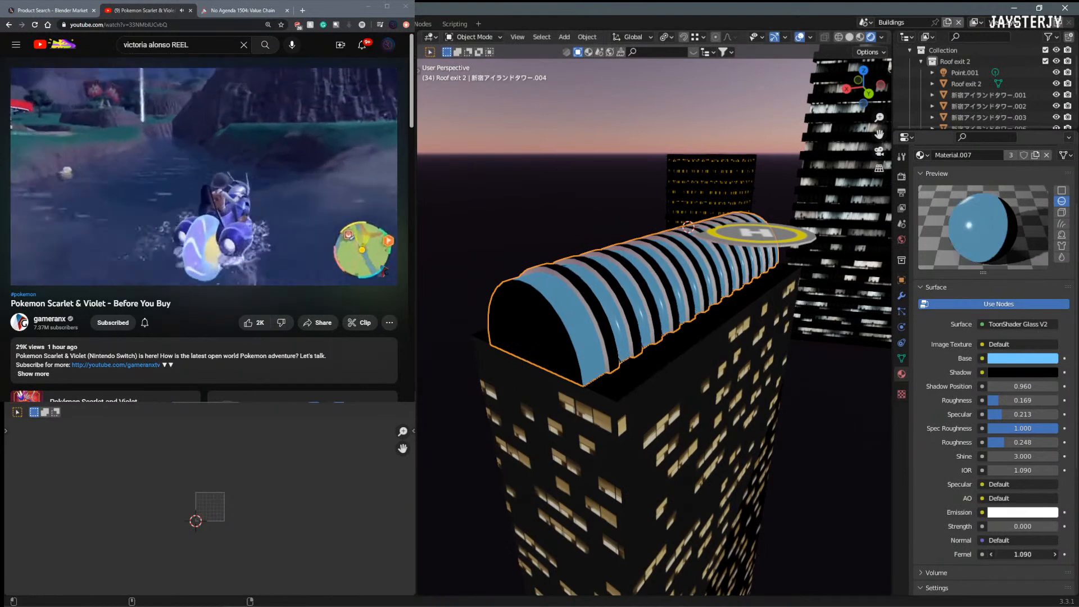
Step: Set the glass material's Fernel to 0.890, Shine to 15, and Shadow Position to about 1.320
left_click_drag(1022, 554, 1036, 556)
middle_click_drag(663, 360, 754, 397)
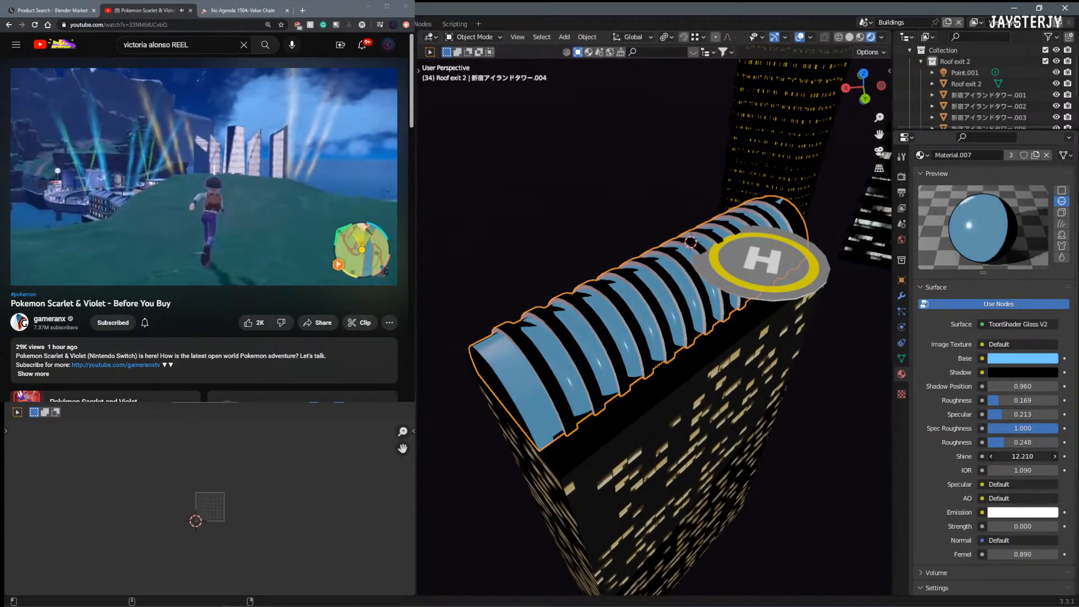
left_click(1022, 457)
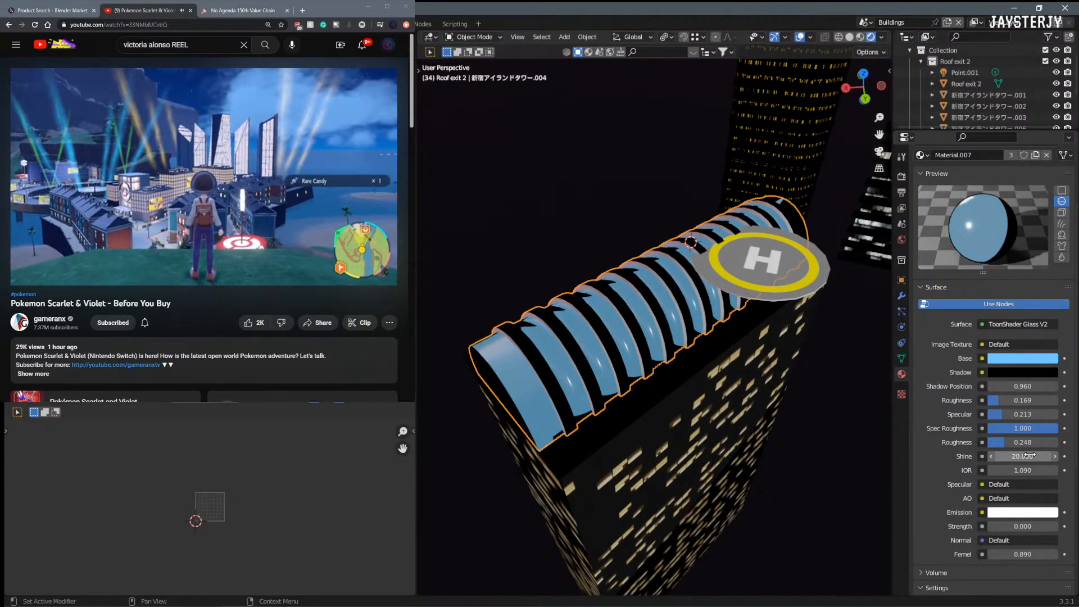
type("15")
key("Return")
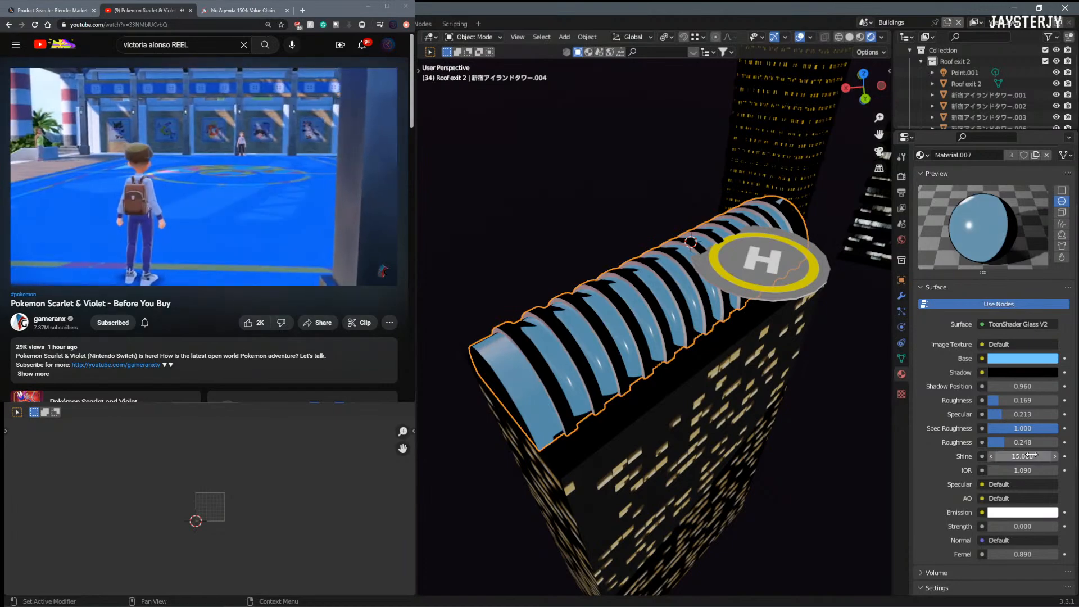
middle_click_drag(663, 402, 513, 454)
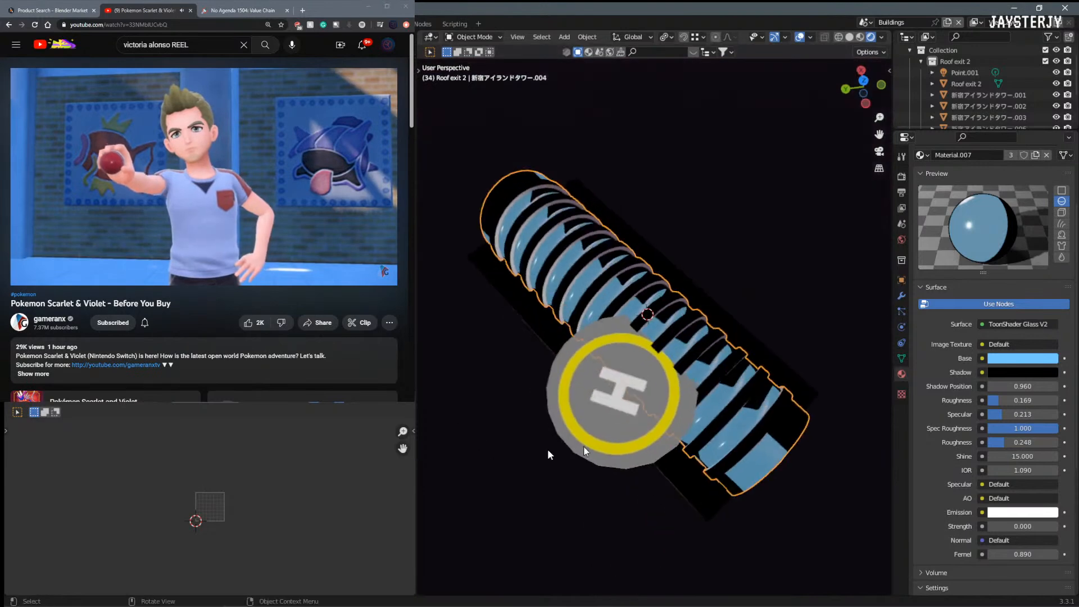
mouse_move(1023, 387)
left_mouse_down()
mouse_move(1010, 387)
mouse_move(1047, 387)
left_mouse_up()
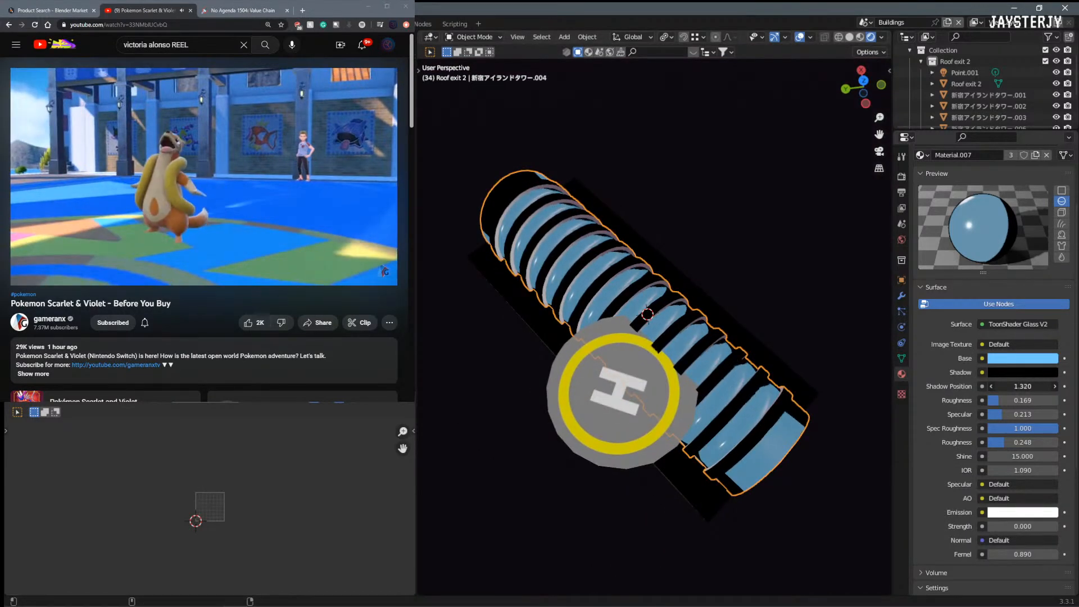
Step: Select the helipad and delete the Principled BSDF shader from its Material.005
middle_click_drag(880, 405, 787, 308)
left_click(787, 307)
scroll(702, 348, "down", 4)
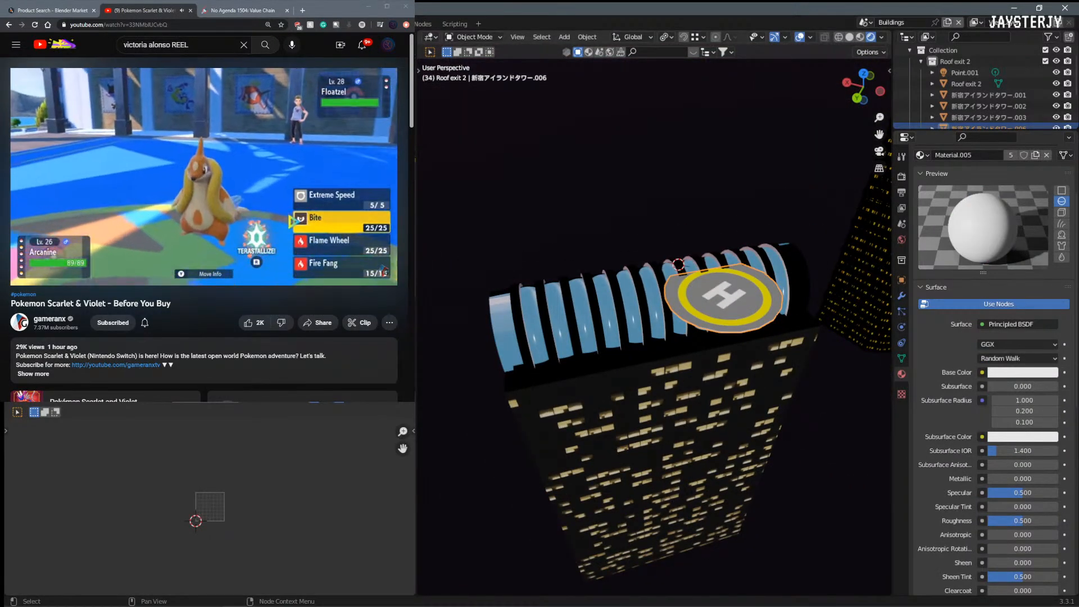
key("b")
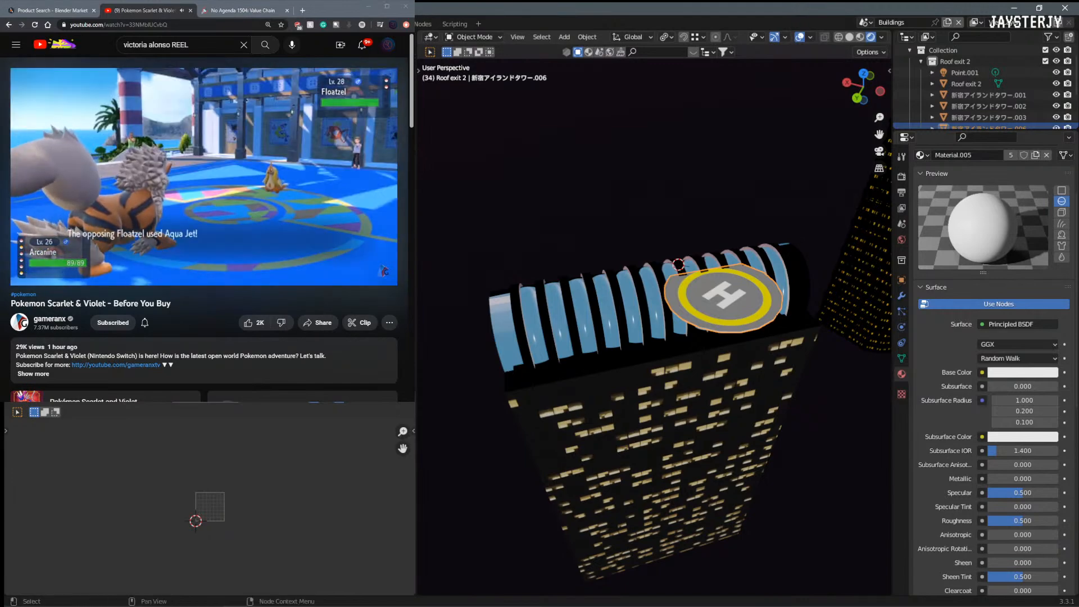
key("x")
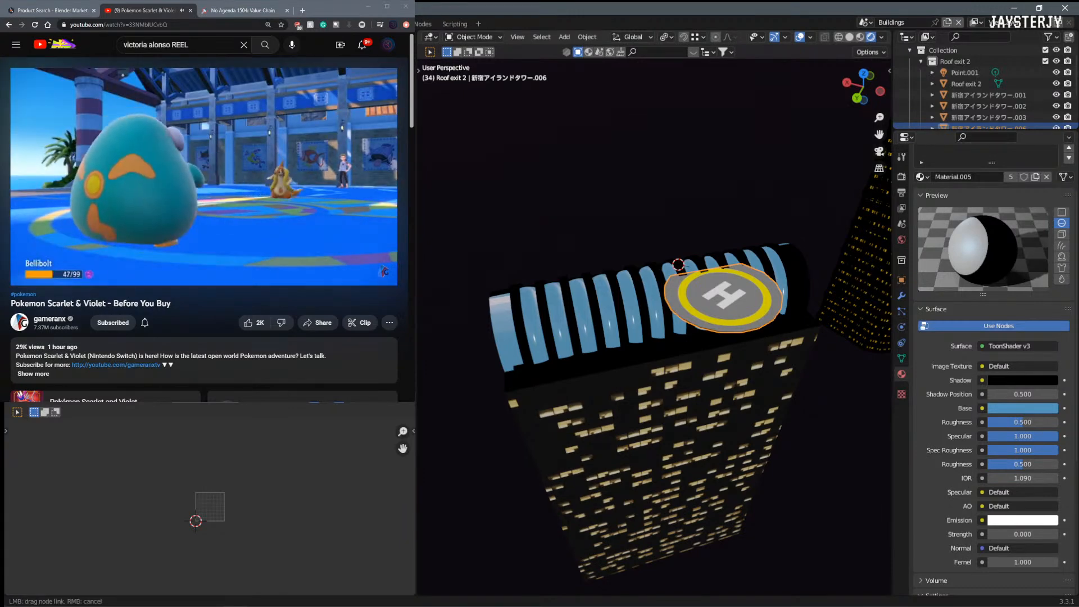
scroll(1054, 243, "up", 3)
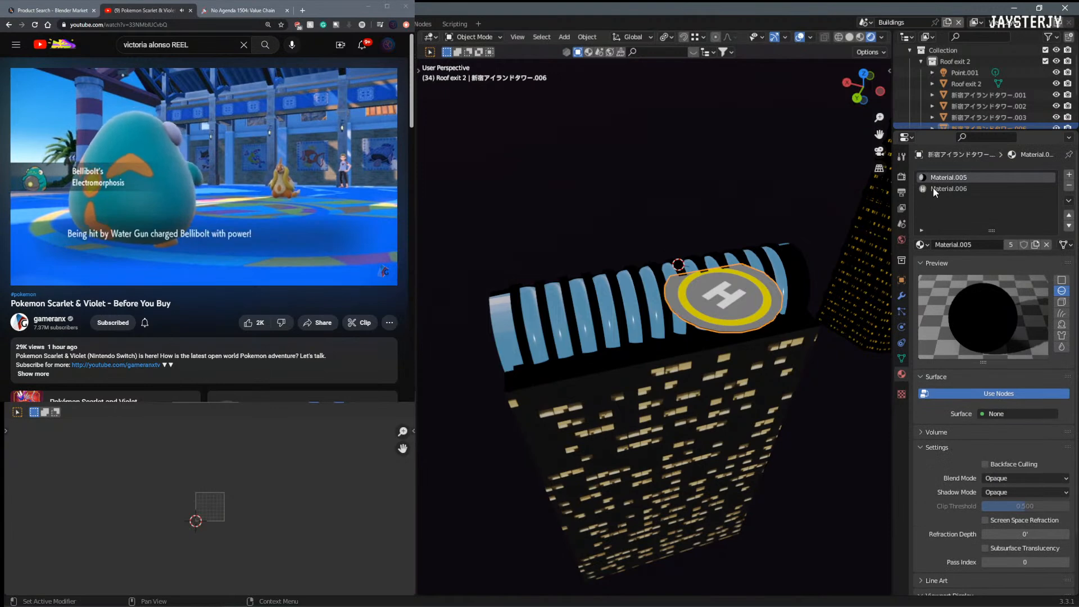
Step: Remove the Material.005 slot from the helipad, keeping the H-texture Material.006
left_click(933, 189)
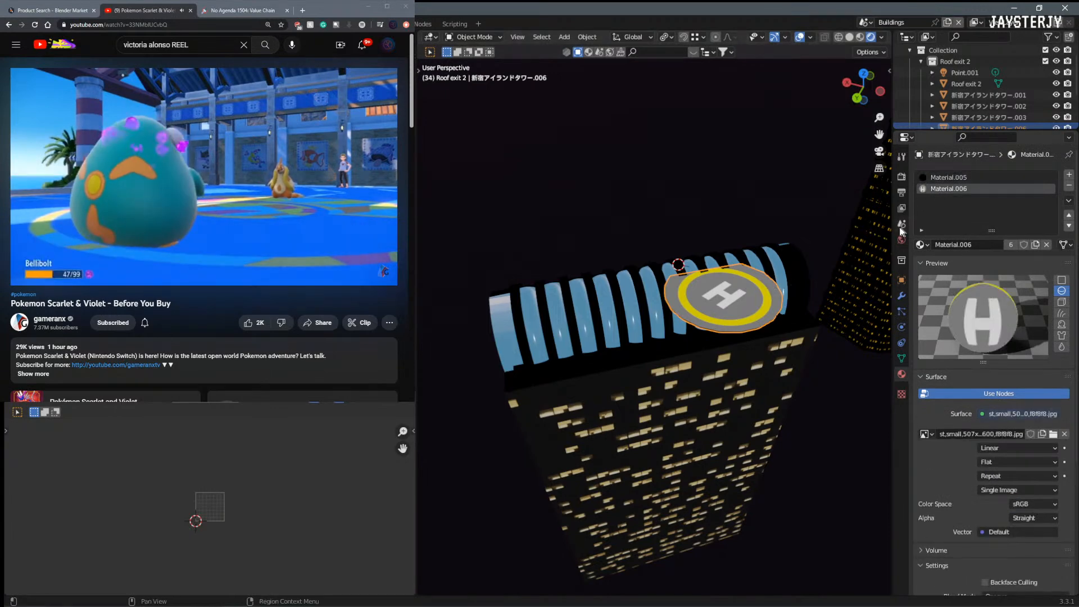
left_click(956, 178)
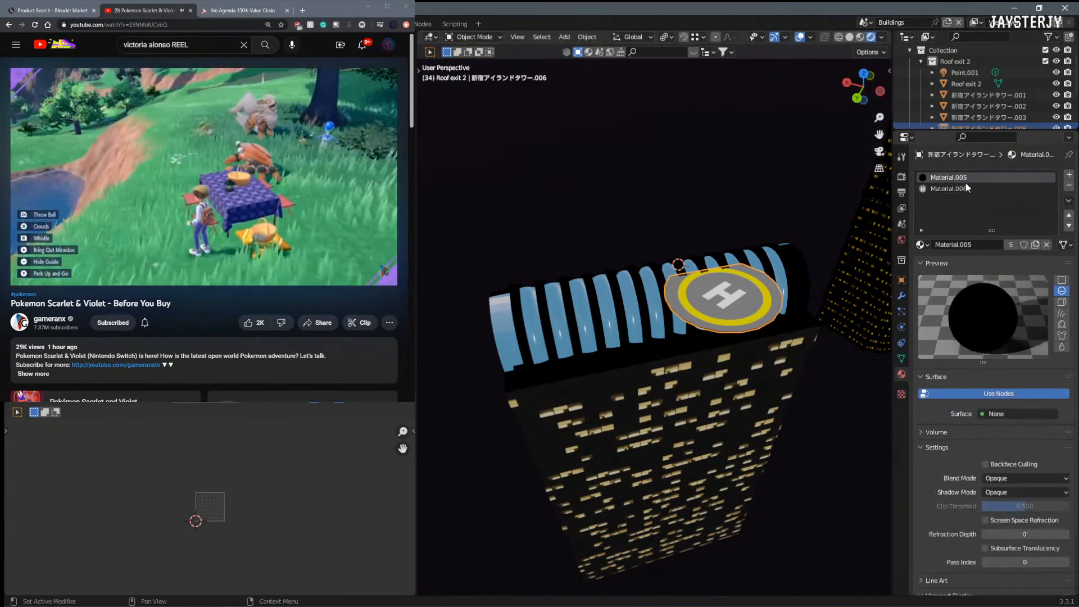
left_click(1068, 186)
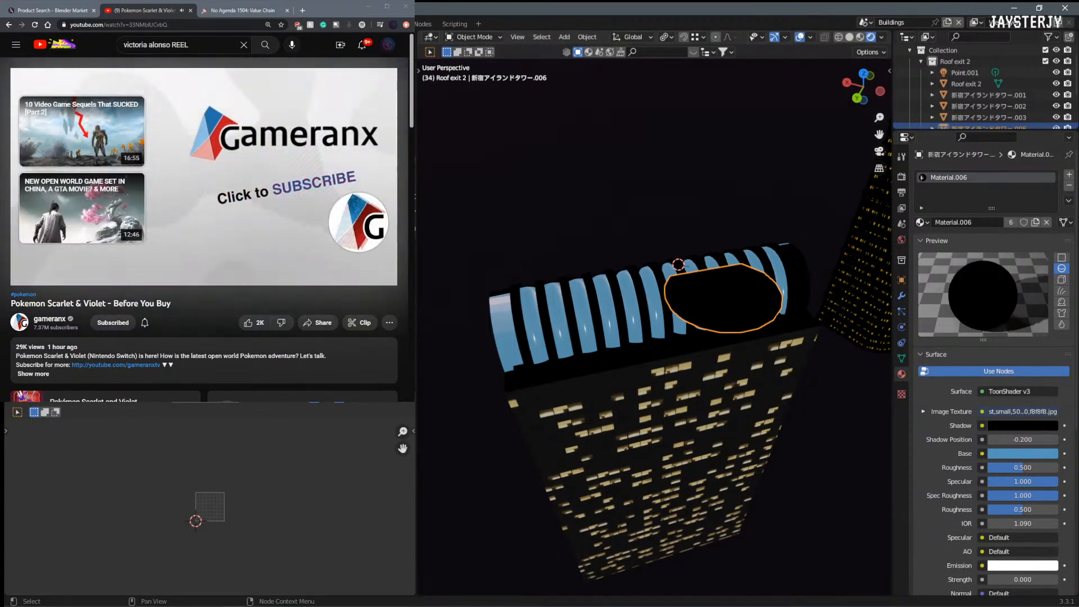
Step: Set the helipad material's Shadow Position to 3.300, Base color to bright yellow, Specular to 0.442, and Spec Roughness to 0.275
left_click_drag(1023, 439, 1040, 440)
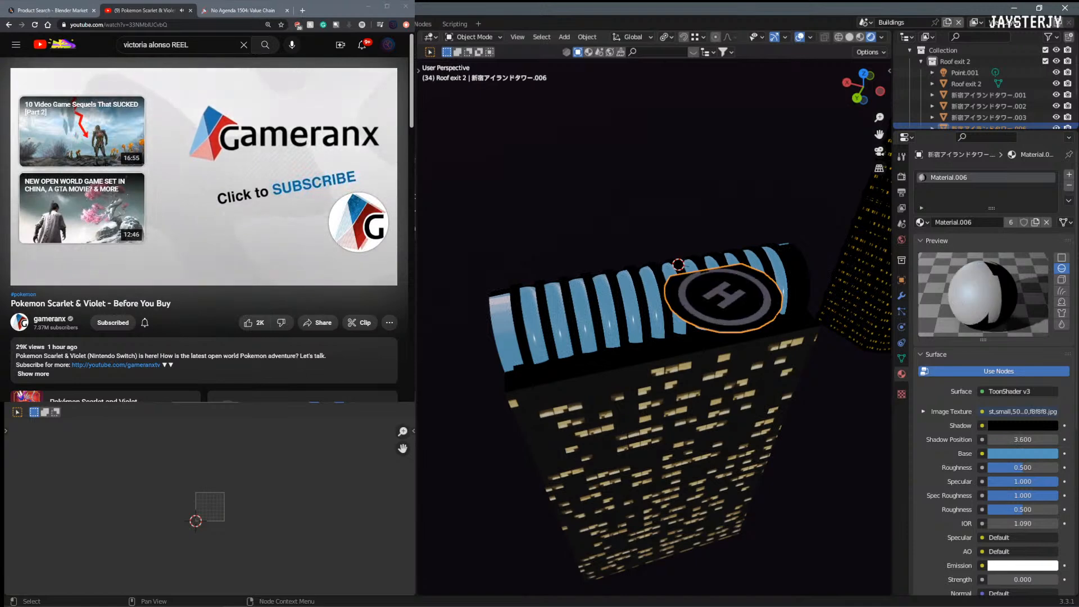
scroll(734, 281, "up", 3)
middle_click_drag(794, 287, 715, 316)
scroll(719, 316, "up", 2)
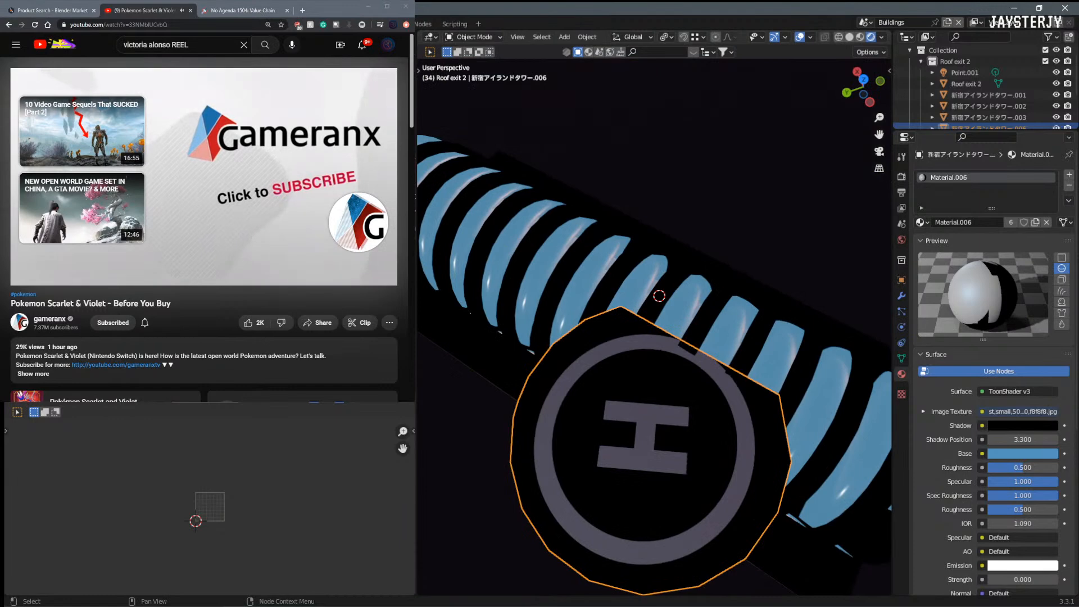
left_click(341, 239)
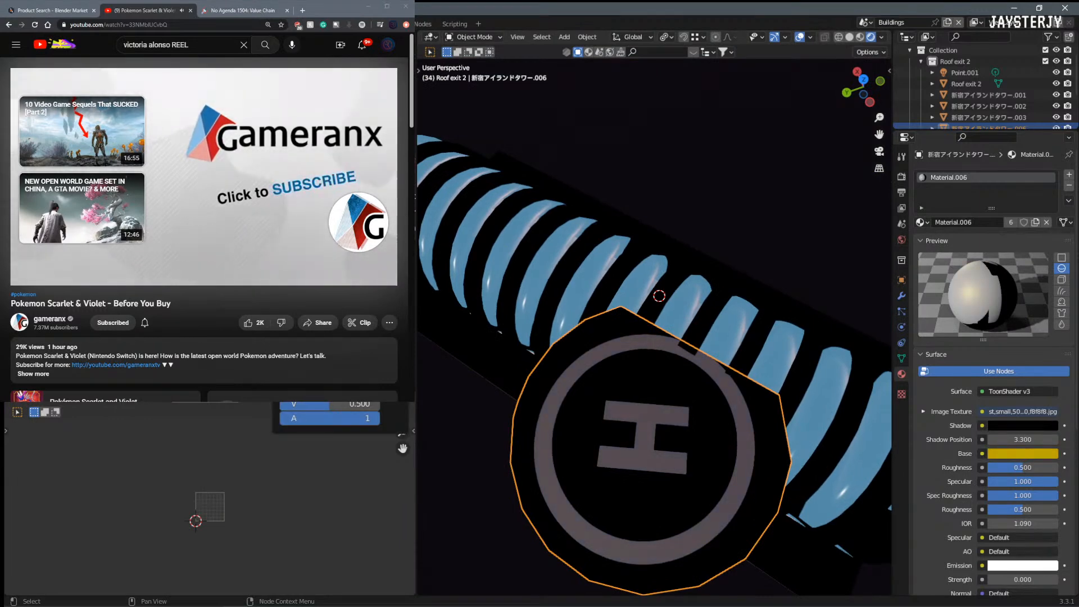
left_click_drag(397, 289, 396, 244)
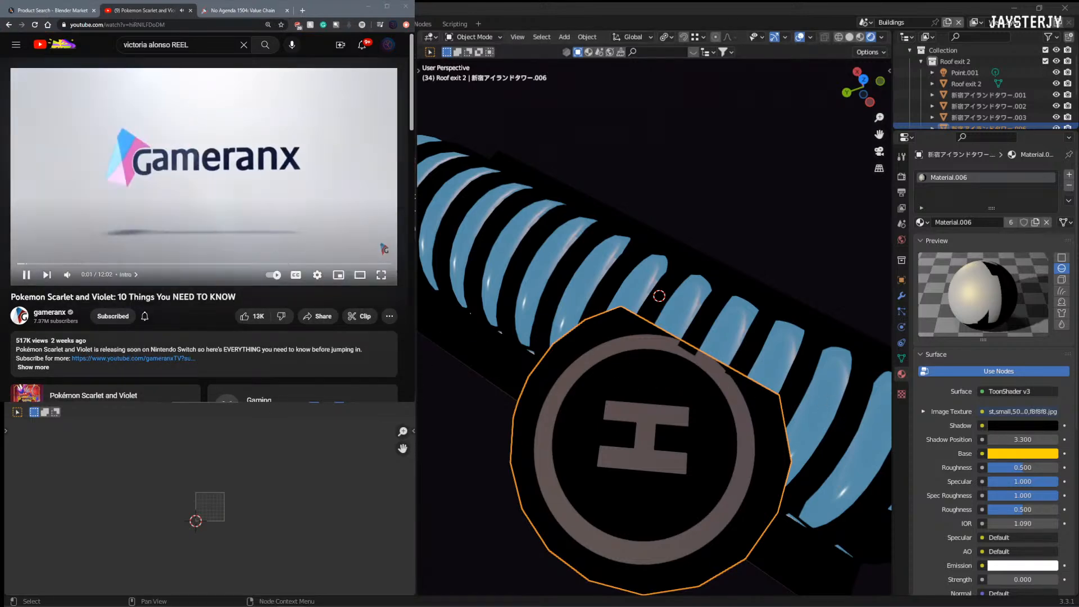
mouse_move(1033, 482)
left_mouse_down()
mouse_move(964, 482)
mouse_move(1019, 481)
mouse_move(1001, 495)
mouse_move(1023, 496)
mouse_move(1007, 495)
left_mouse_up()
Step: Raise the helipad 1.2677' along the Z axis above the curved roof
middle_click_drag(629, 315, 626, 379)
key("g")
key("z")
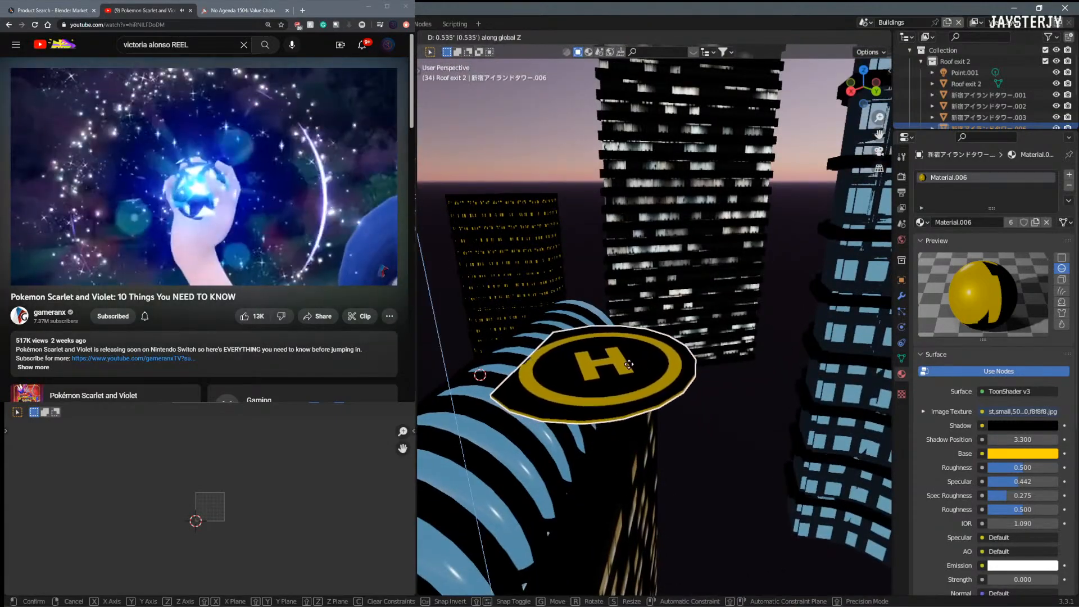
left_click(628, 362)
middle_click_drag(629, 362, 677, 406)
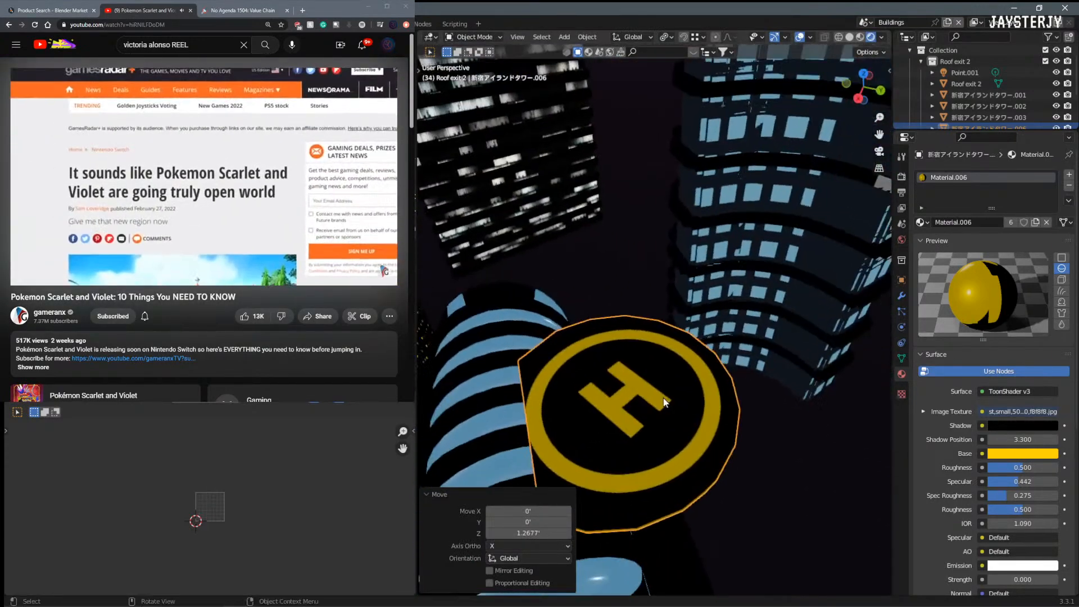
Step: Change the helipad toon material's Base color to bright green
left_click(340, 233)
left_click_drag(313, 293, 288, 267)
middle_click_drag(701, 360, 532, 254)
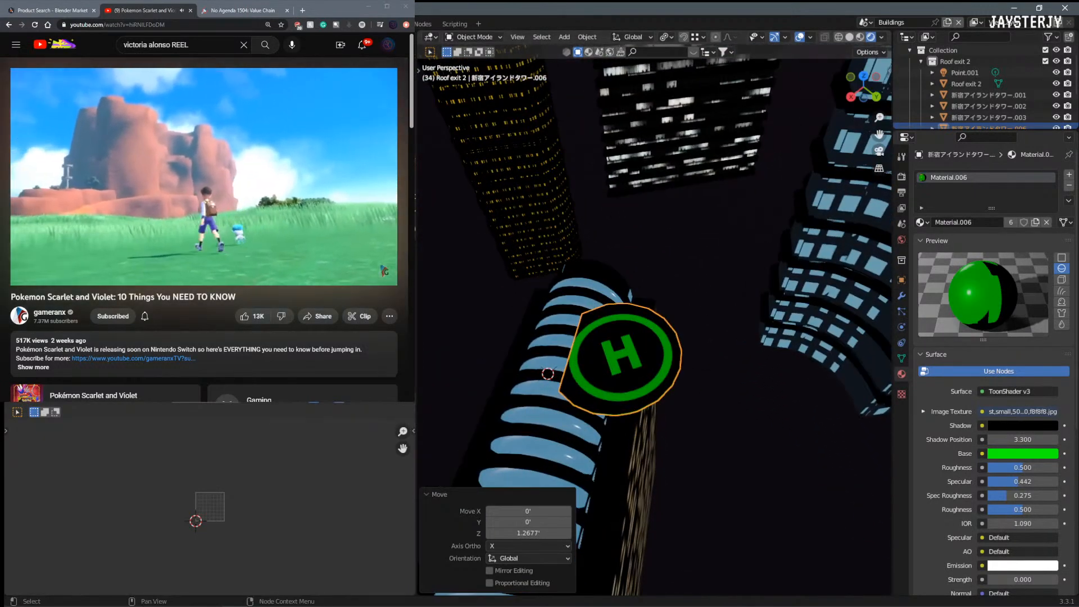
Step: Set the helipad material's Shadow Position to 3.090 while checking the shadow edge on the green ring up close
mouse_move(1022, 439)
left_mouse_down()
mouse_move(1008, 440)
mouse_move(1037, 439)
mouse_move(1014, 440)
mouse_move(1026, 440)
left_mouse_up()
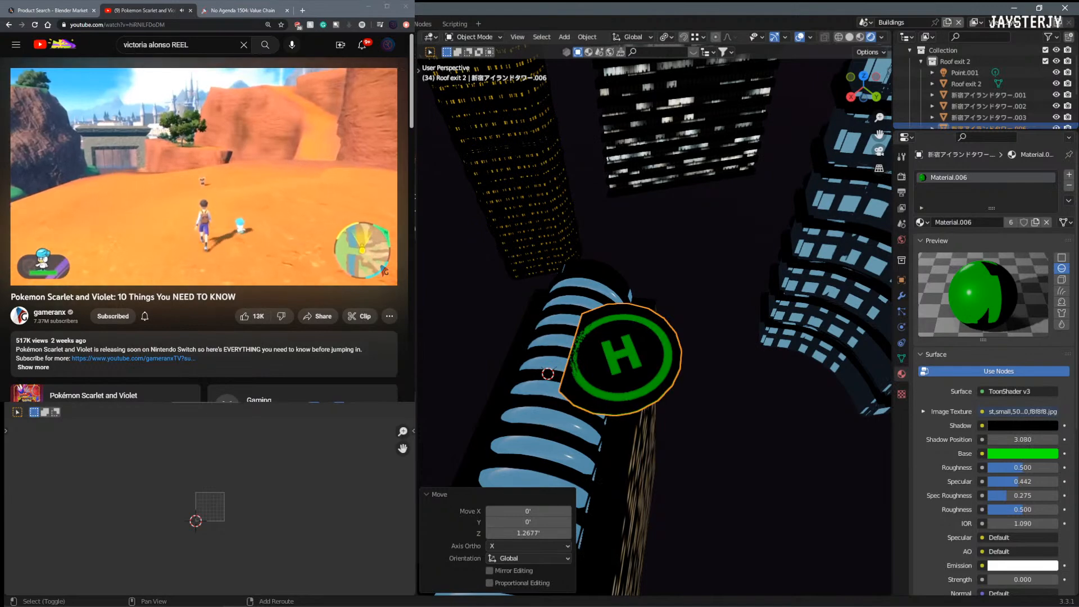
scroll(689, 463, "up", 4)
middle_click_drag(689, 463, 756, 313, "shift")
scroll(747, 428, "up", 3)
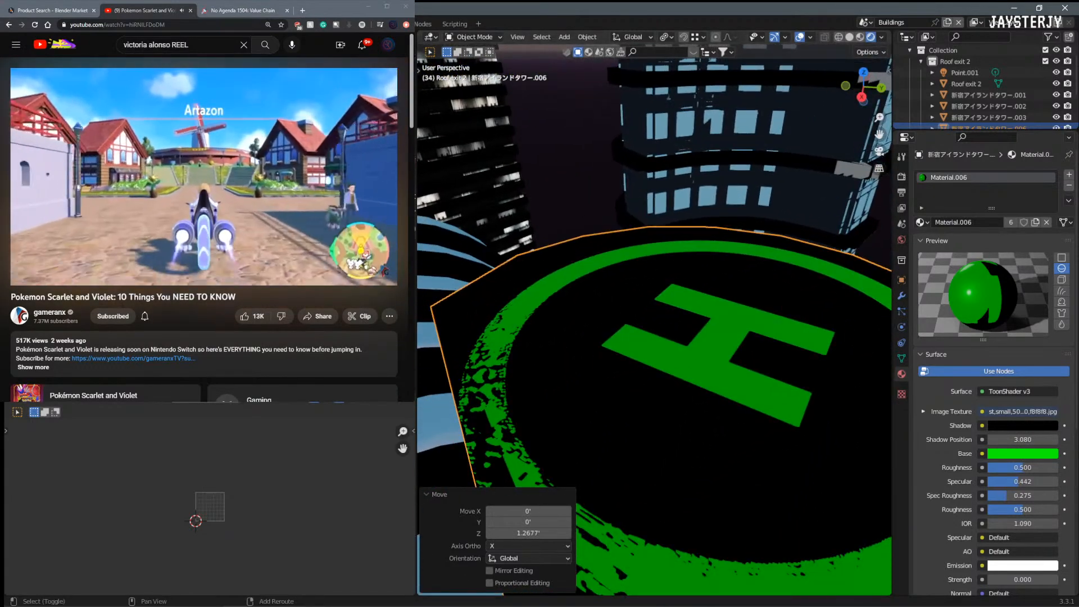
left_click_drag(1022, 439, 1021, 440)
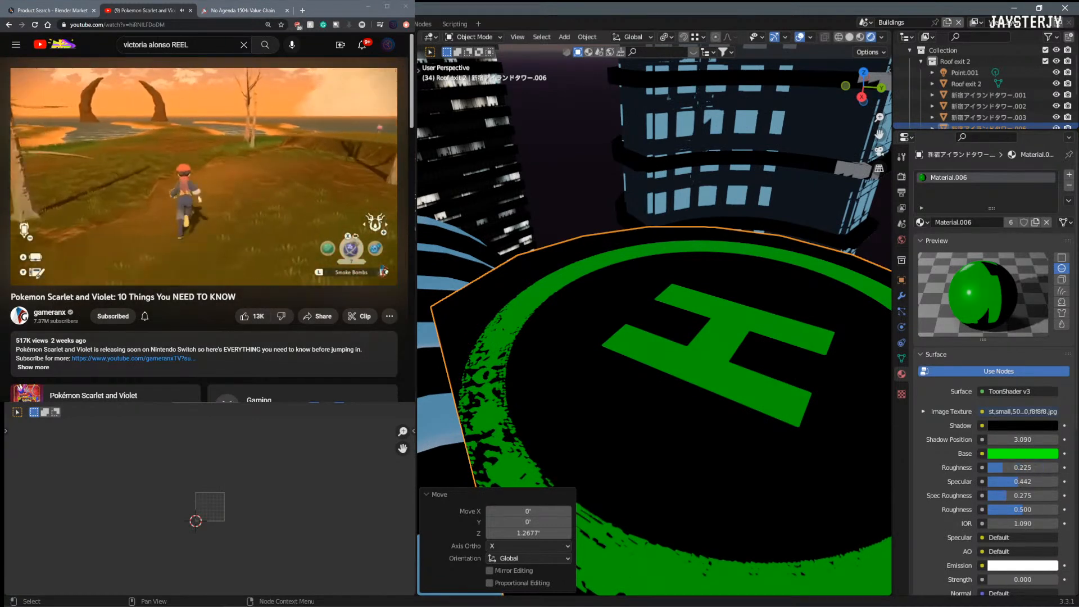
Step: Set the helipad material's two Roughness values and Specular to 1.000 and Spec Roughness to 0.000, checking the helipad from several angles
mouse_move(1022, 482)
left_mouse_down()
mouse_move(1057, 481)
mouse_move(1022, 496)
mouse_move(1058, 496)
mouse_move(989, 495)
left_mouse_up()
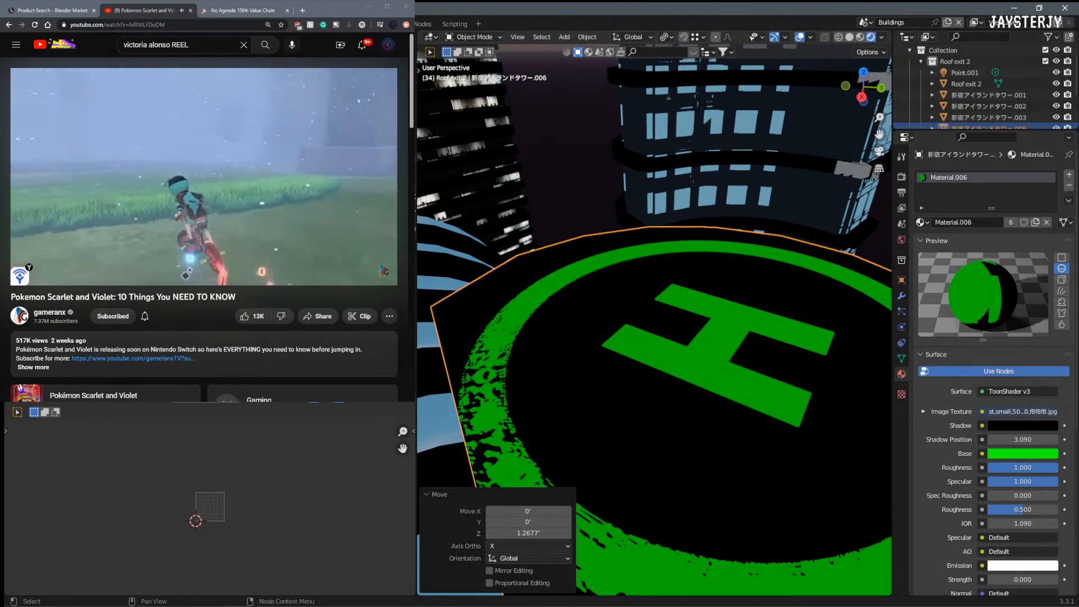
left_click_drag(1023, 481, 1060, 509)
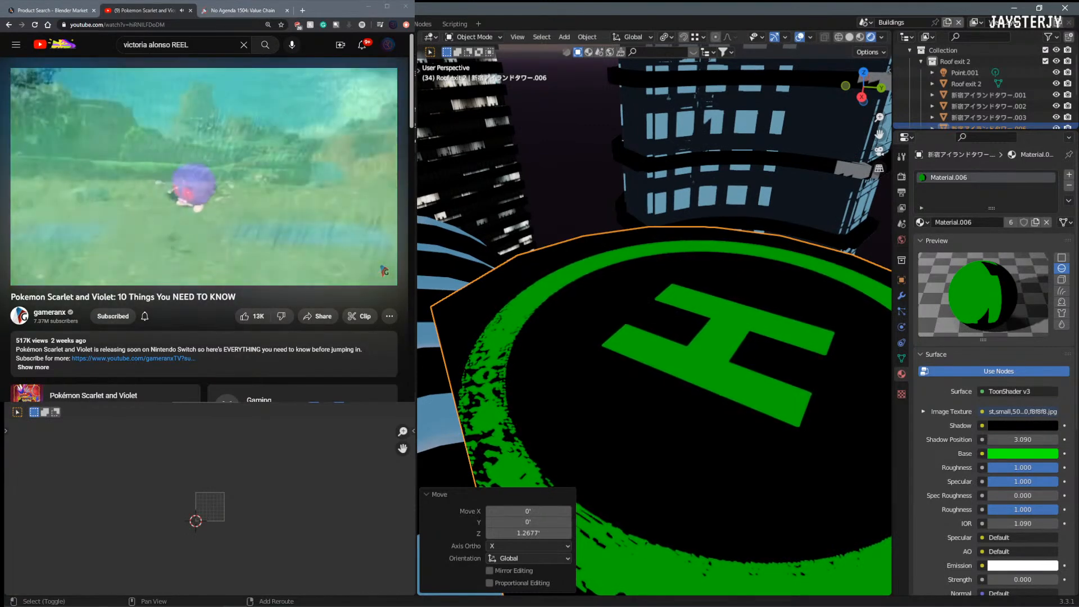
middle_click_drag(529, 240, 436, 250)
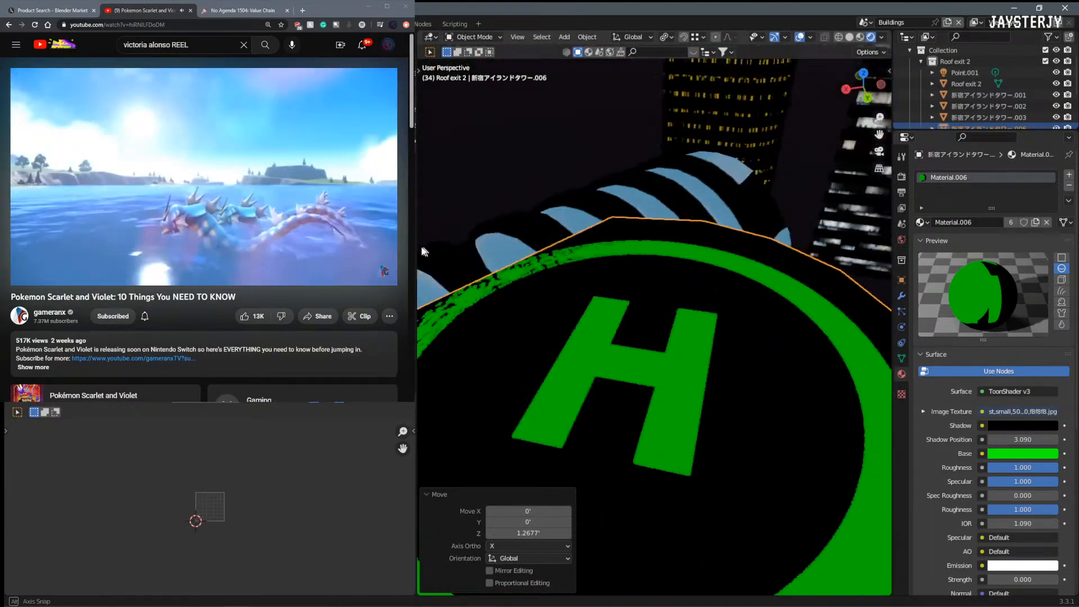
scroll(436, 250, "down", 4)
middle_click_drag(745, 295, 670, 257)
scroll(669, 256, "down", 3)
middle_click_drag(692, 295, 538, 245)
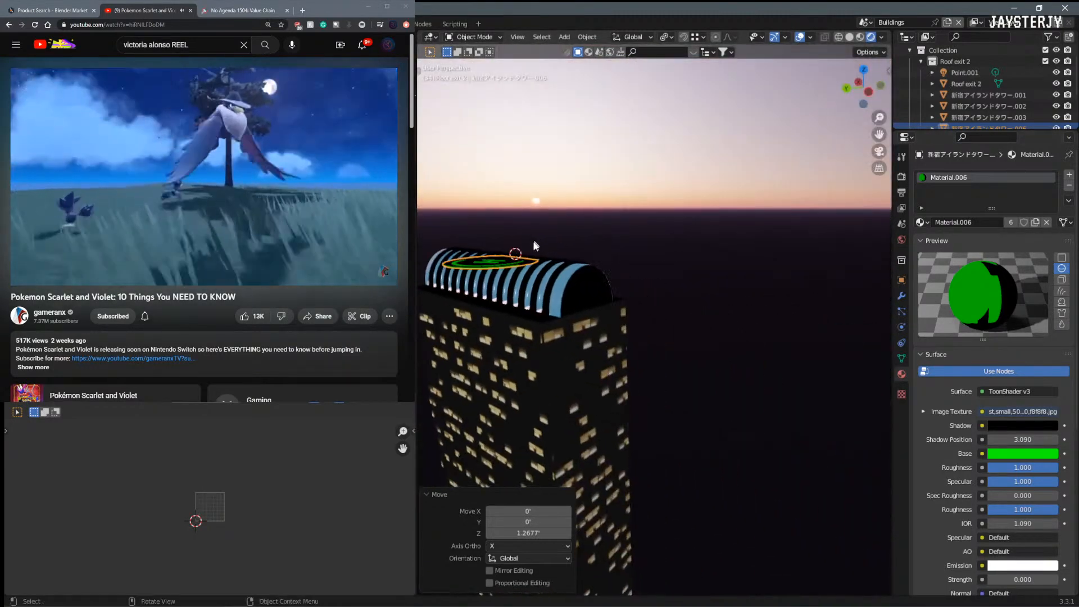
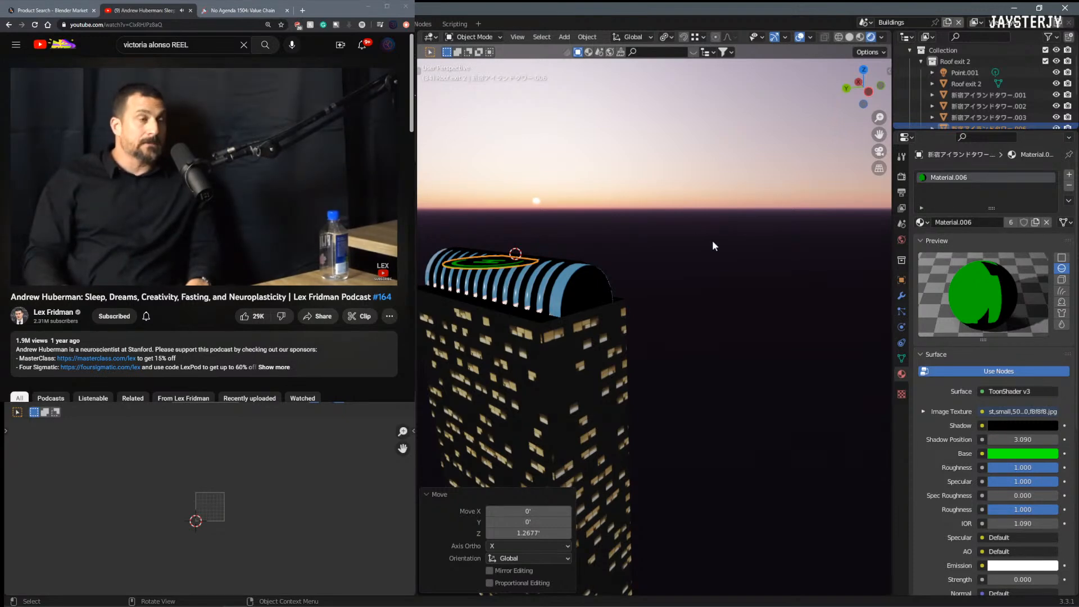
Step: Select the tower body and set its concrete material's Shadow Position to 0.660 and IOR to 0.940
left_click(515, 403)
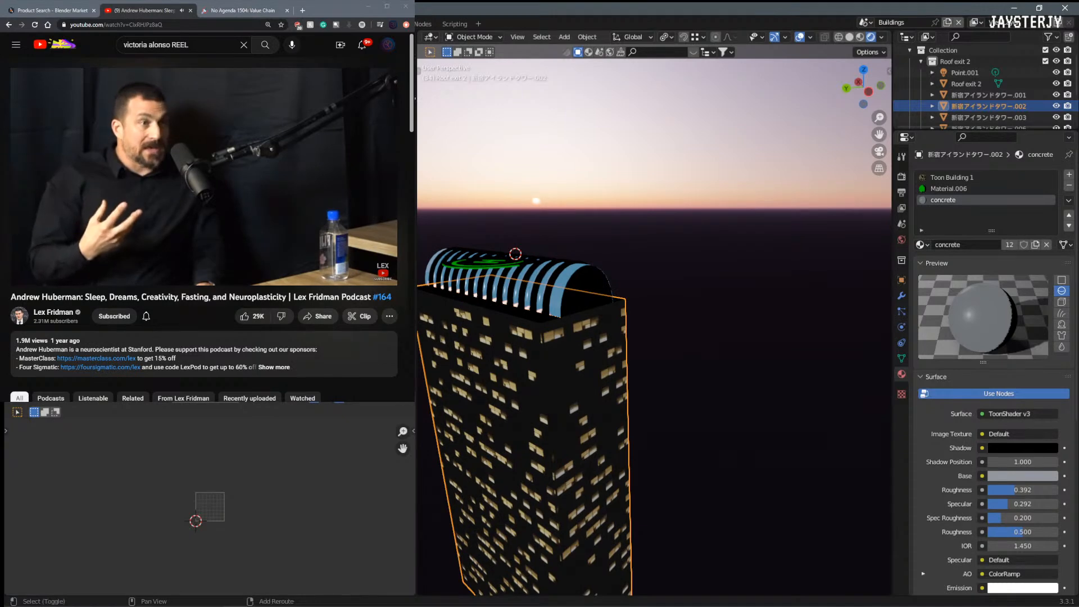
mouse_move(1022, 461)
left_mouse_down()
mouse_move(1000, 462)
mouse_move(1040, 461)
left_mouse_up()
middle_click_drag(549, 300, 552, 313)
middle_click_drag(553, 312, 585, 394, "shift")
scroll(665, 308, "up", 2)
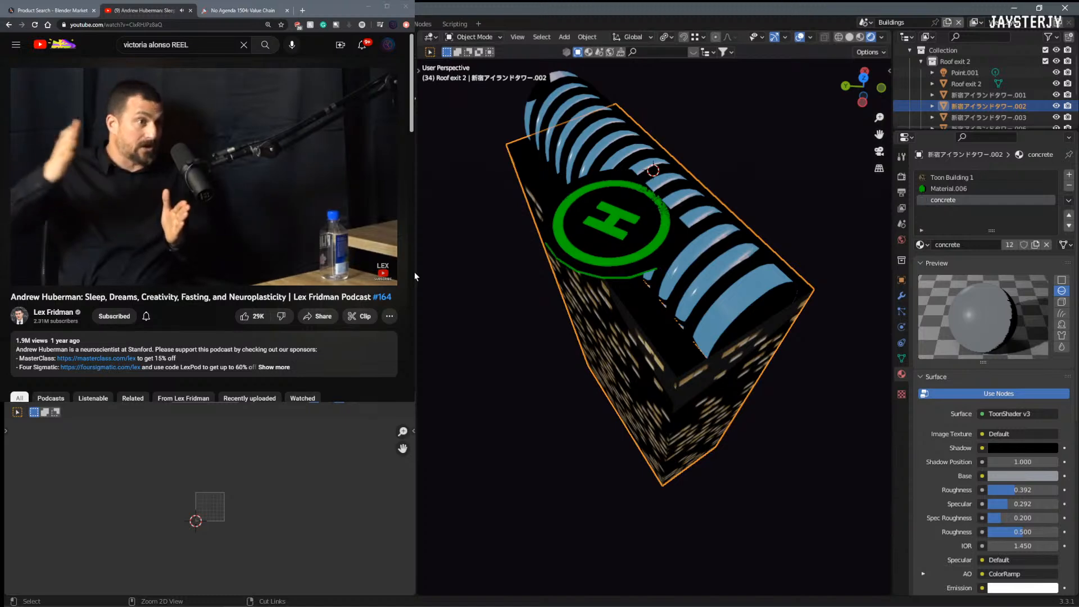
mouse_move(1020, 462)
left_mouse_down()
mouse_move(1046, 462)
mouse_move(1007, 462)
mouse_move(1022, 462)
left_mouse_up()
middle_click_drag(636, 266, 645, 224)
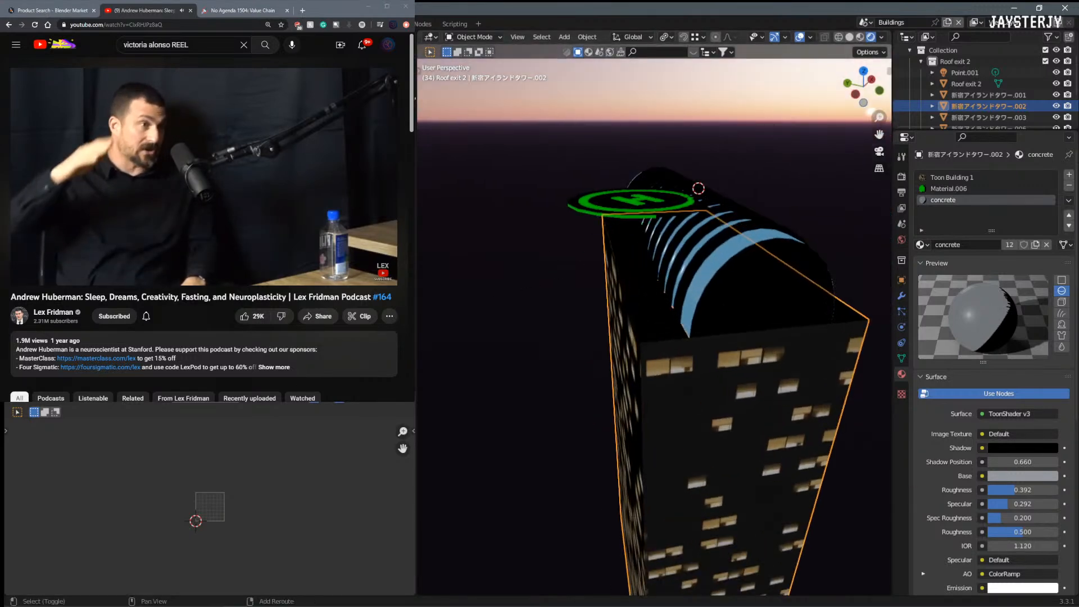
mouse_move(1023, 545)
left_mouse_down()
mouse_move(985, 545)
mouse_move(1006, 546)
left_mouse_up()
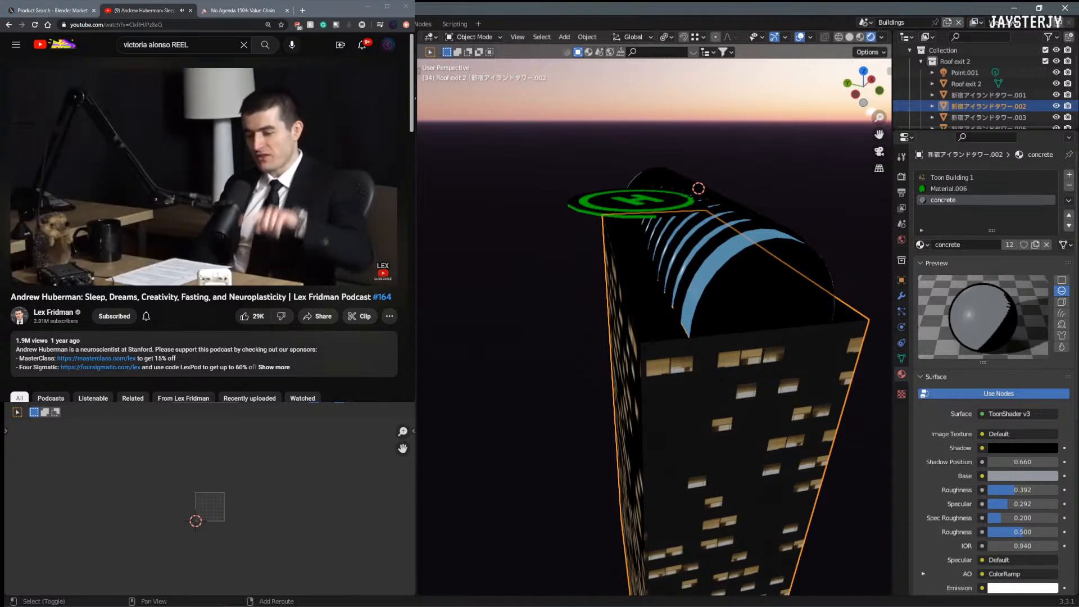
Step: Try driving the Shadow color of the helipad's Material.006 with a new ColorRamp node
middle_click_drag(624, 253, 638, 302)
scroll(639, 302, "up", 2)
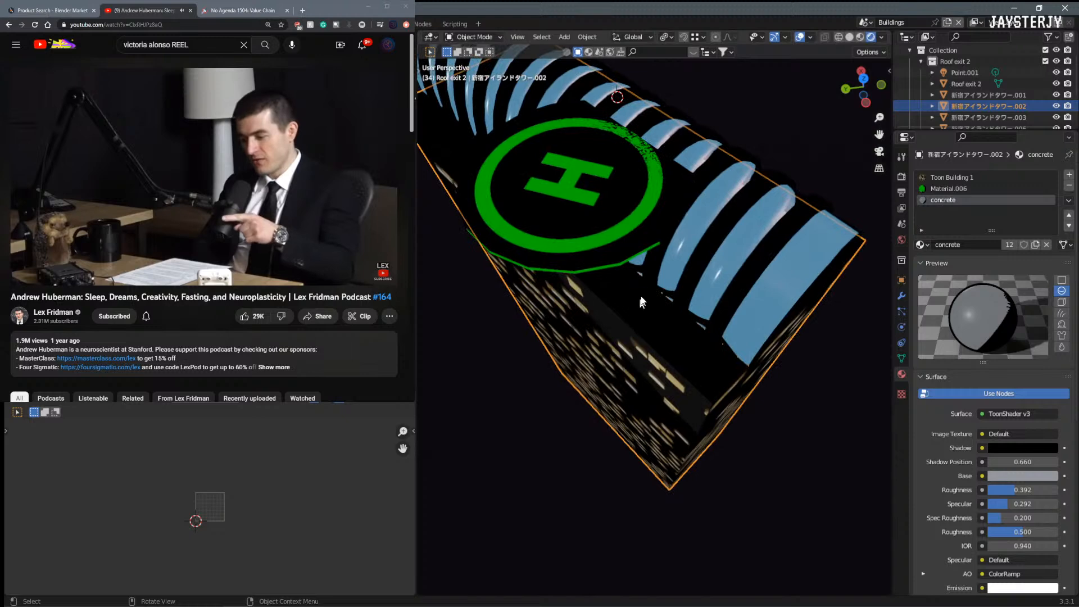
scroll(614, 237, "up", 1)
middle_click_drag(612, 234, 706, 268)
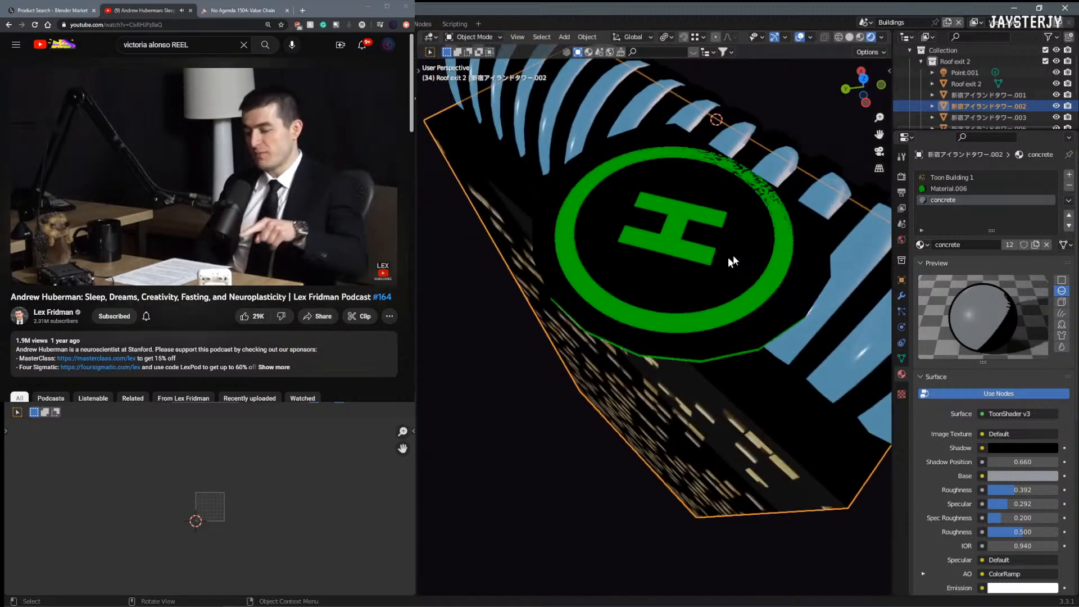
left_click(946, 190)
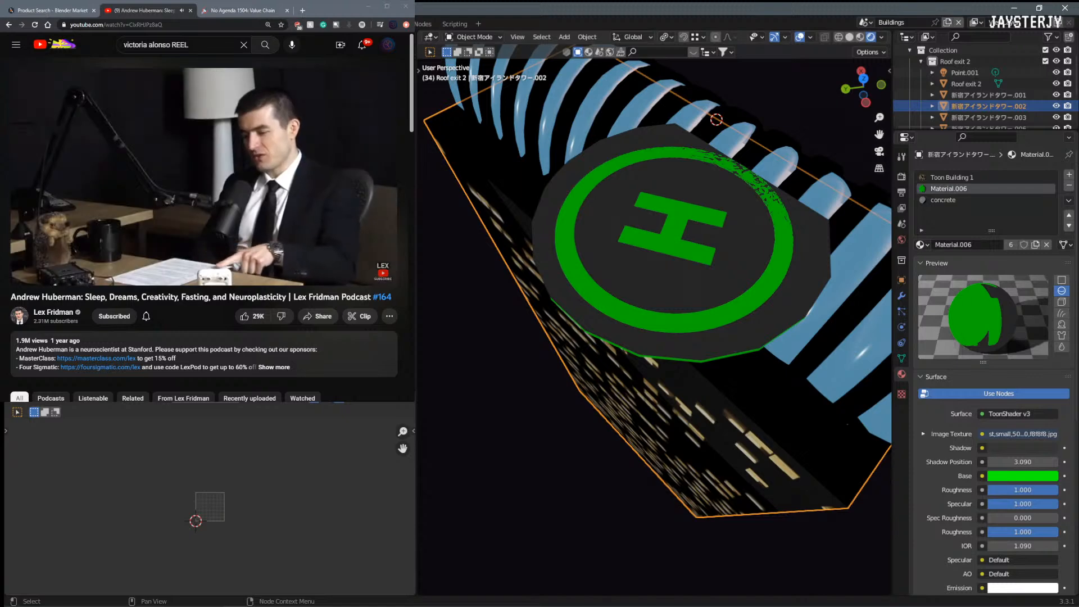
key("shift+a")
left_click(300, 282)
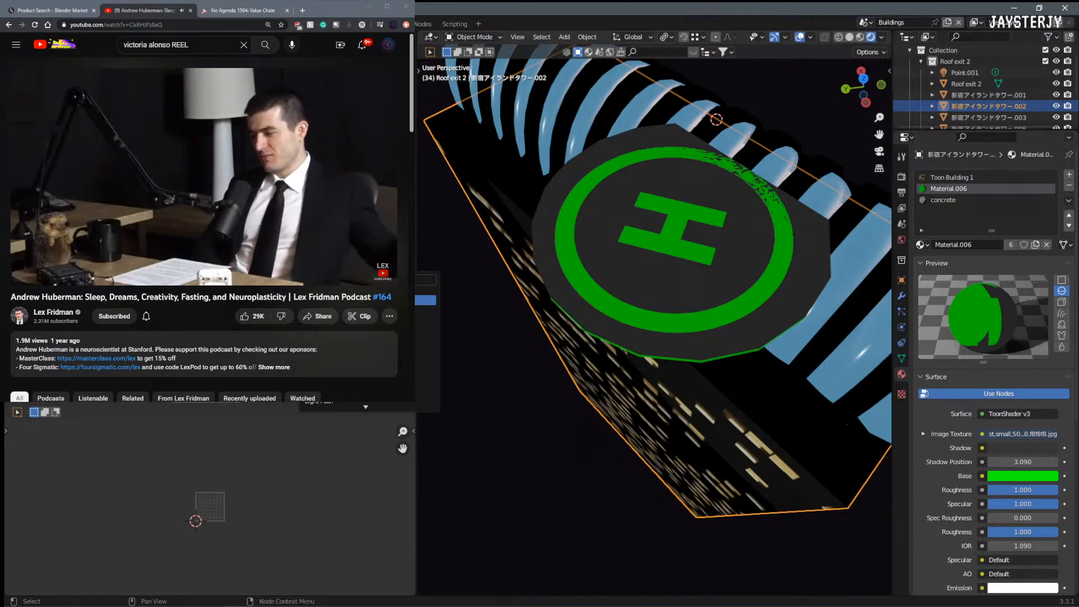
key("Return")
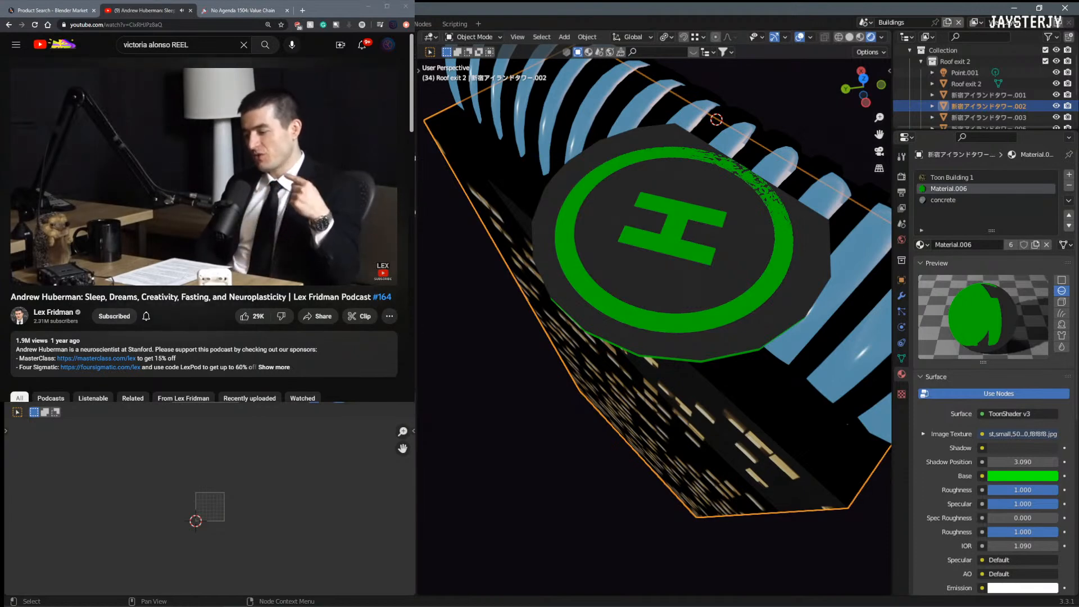
left_click_drag(315, 225, 337, 224)
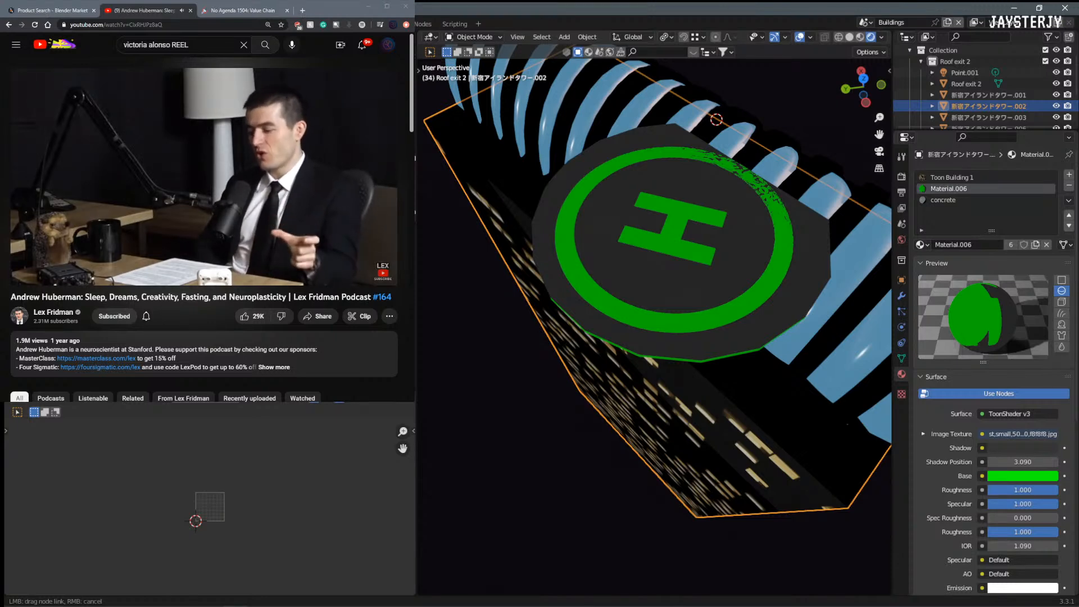
left_click_drag(338, 225, 360, 225)
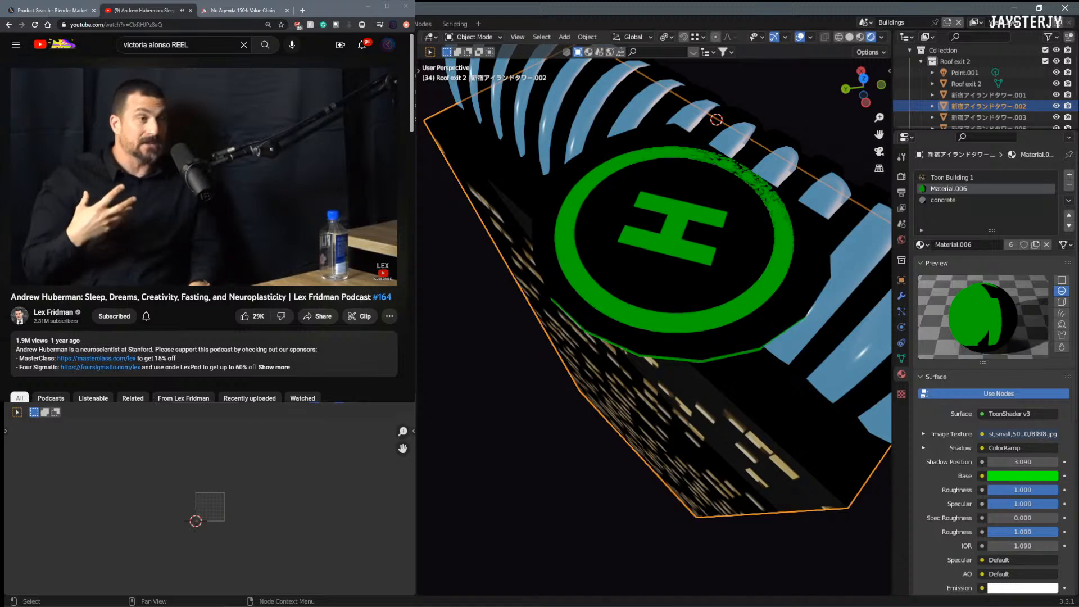
Step: Mute and unmute the ColorRamp node to compare the helipad's shadow color with and without it
key("m")
key("m")
key("m")
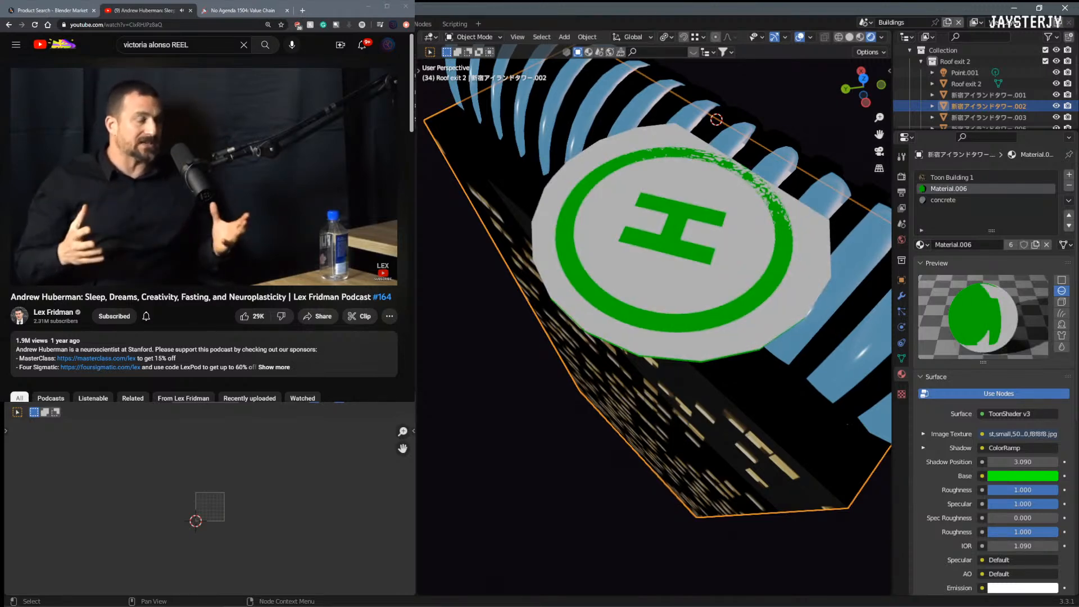
key("m")
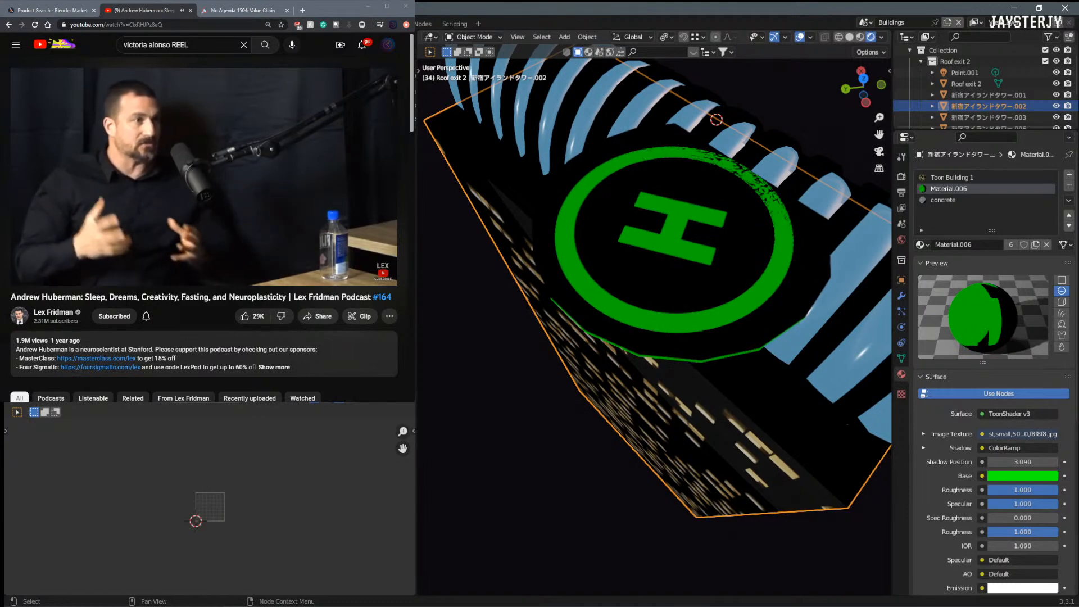
Step: Try feeding the helipad material's Shadow color through a Math node set to Multiply, and undo the shadow node setup
key("shift+a")
type("s")
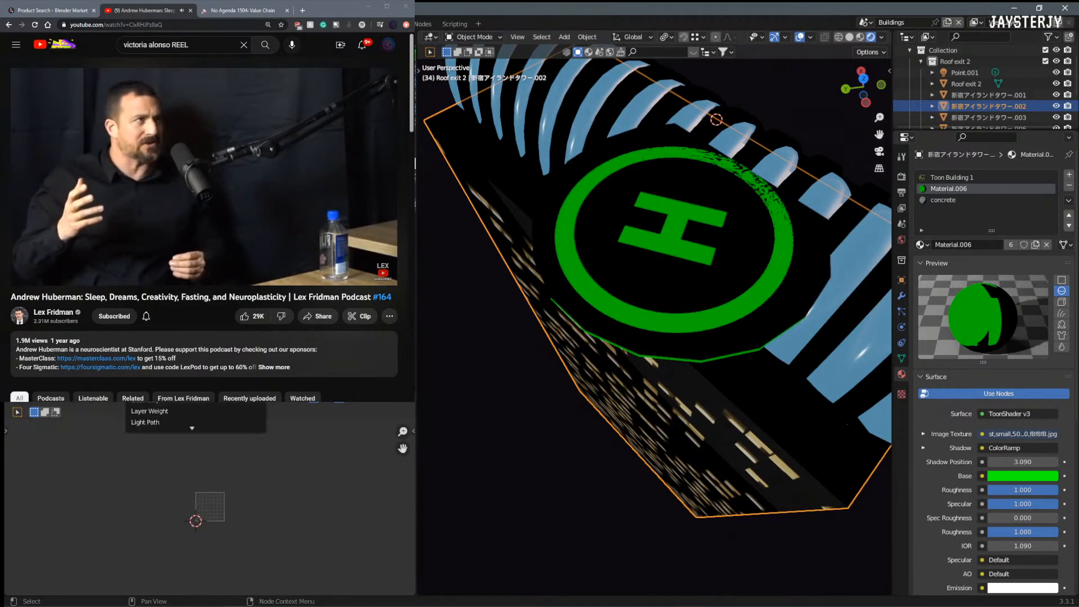
type("m")
key("Escape")
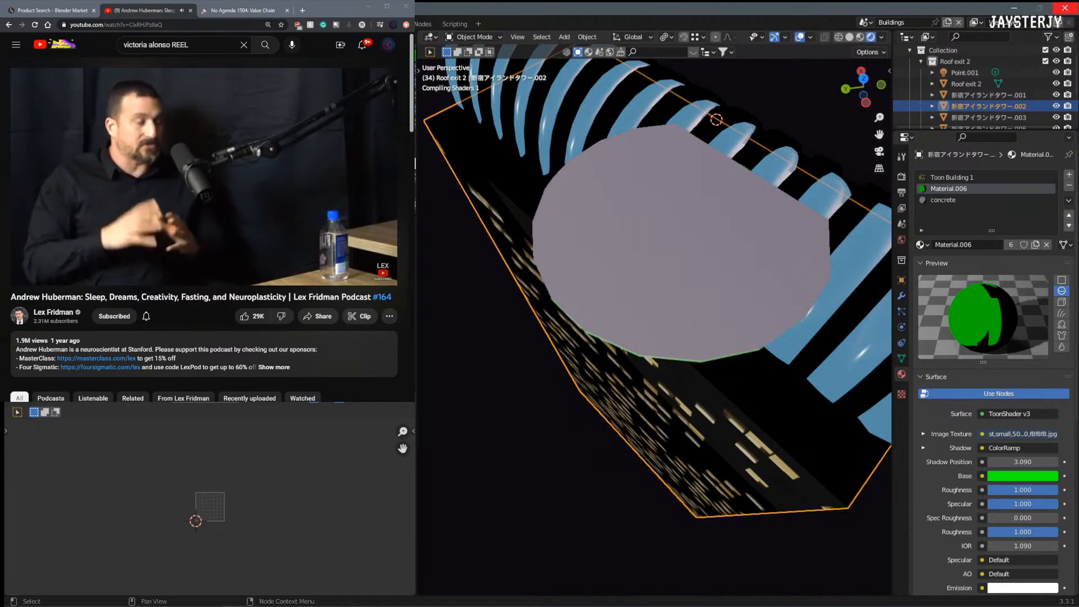
left_click(79, 314)
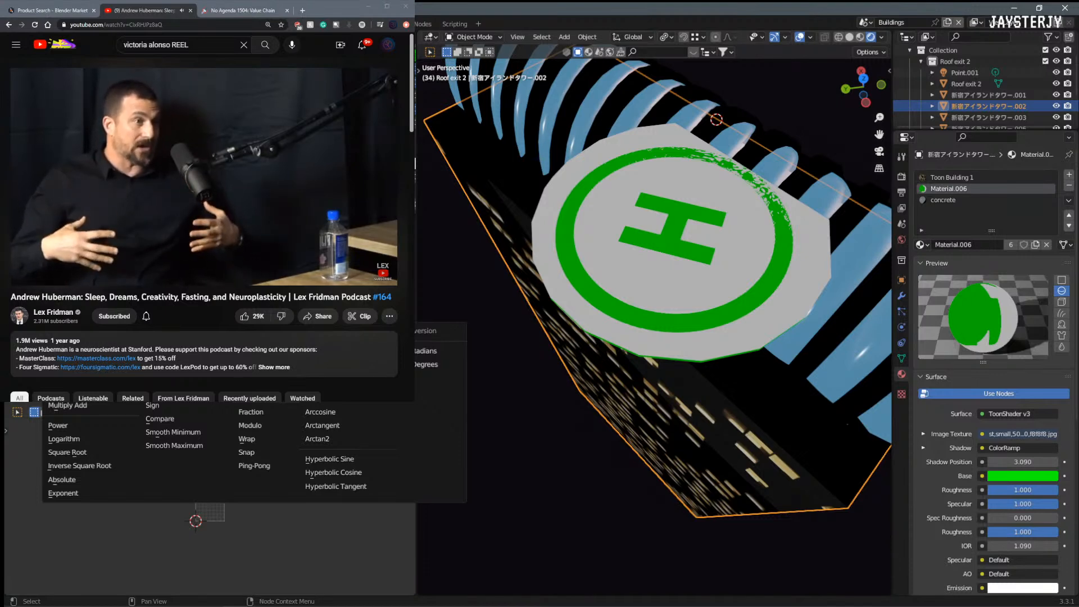
key("Escape")
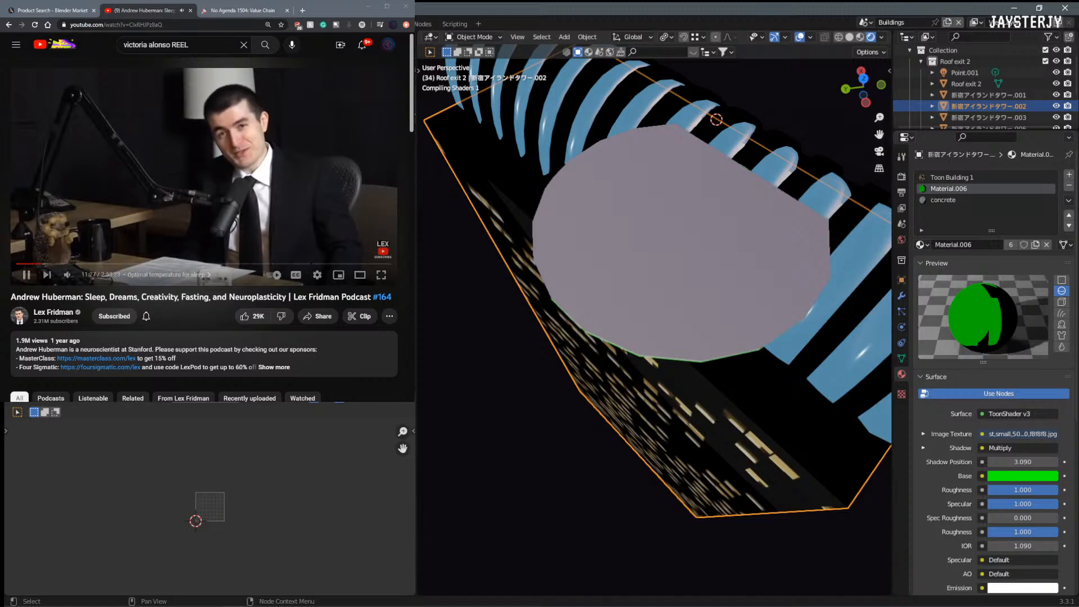
left_click(51, 51)
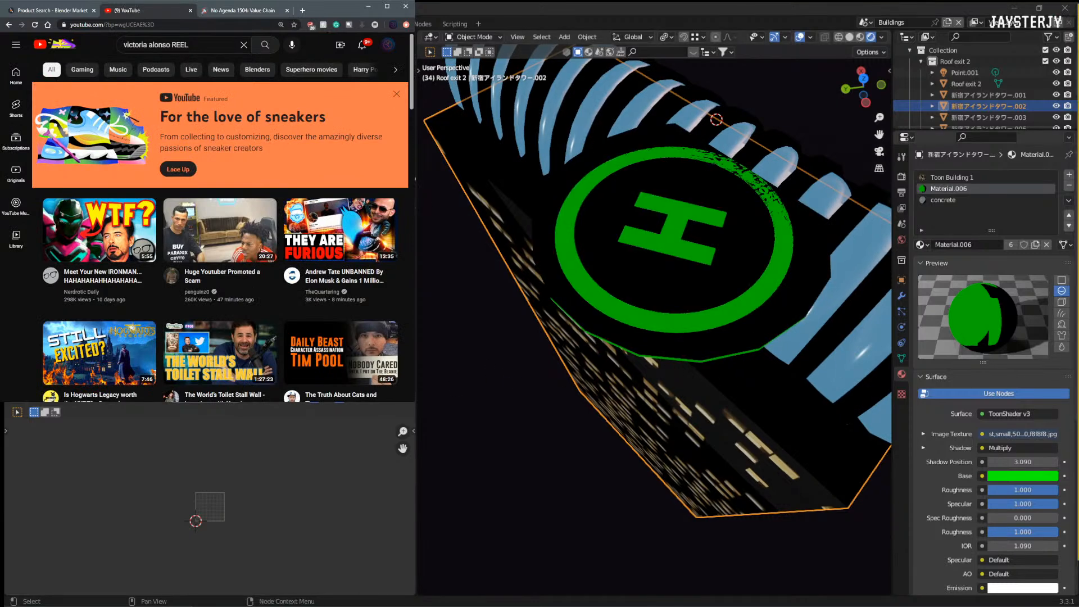
key("alt+Tab")
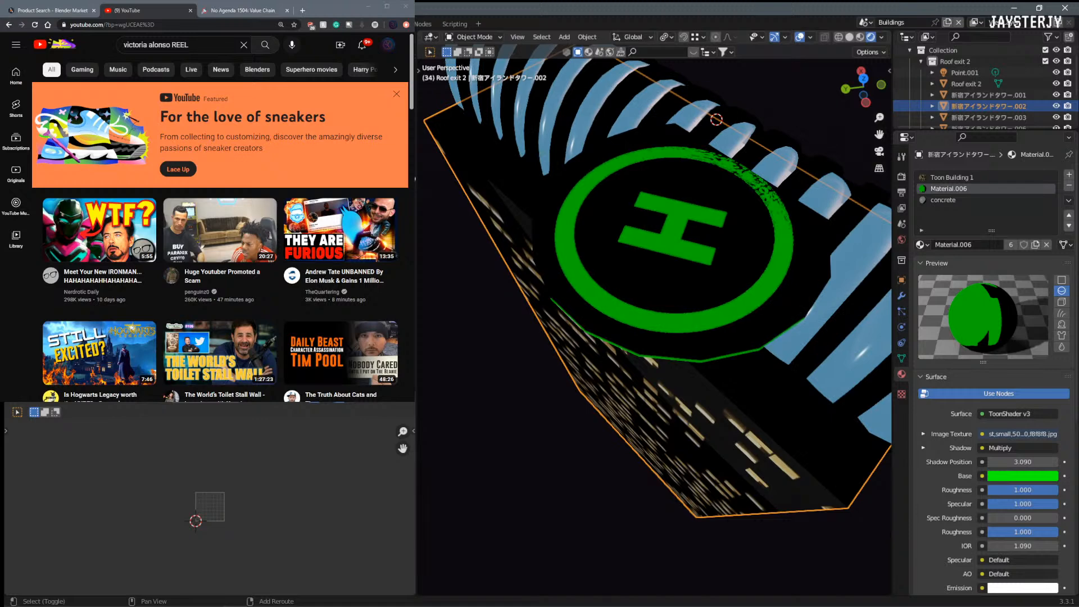
left_click(360, 211)
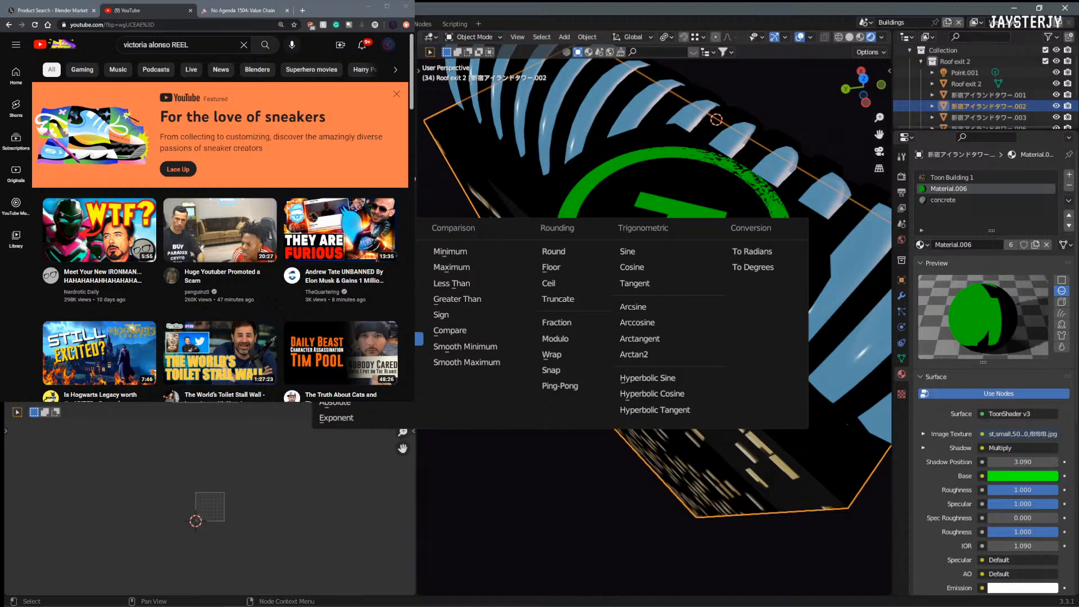
left_click(364, 283)
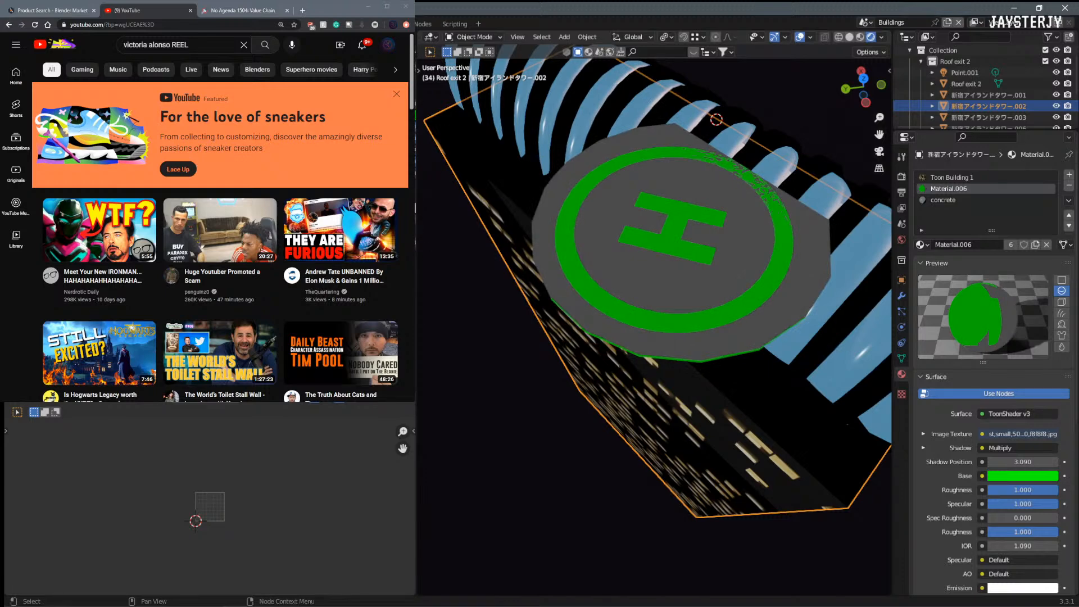
key("ctrl+z")
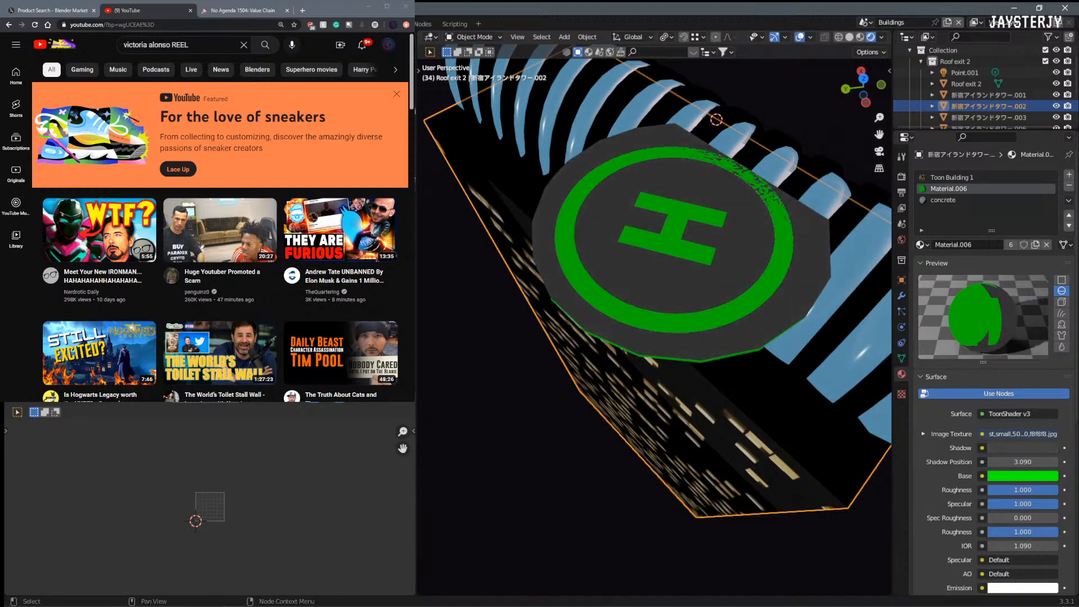
Step: Select the helipad and insert a Mix Shader with Fac 0.500 after the ToonShader v3 node of Material.006
scroll(659, 236, "down", 4)
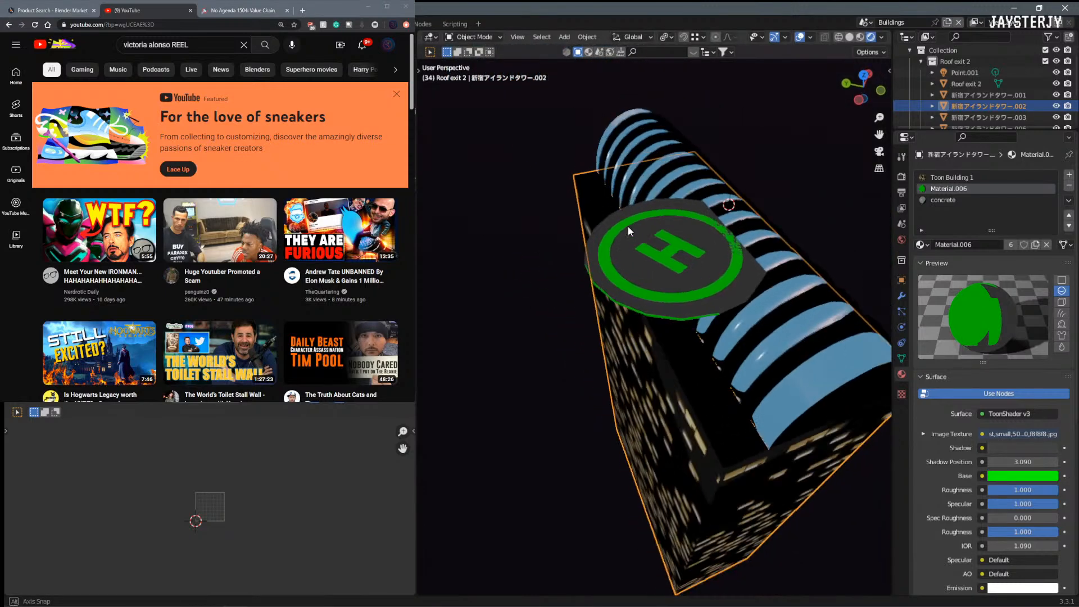
scroll(641, 236, "up", 6)
left_click(690, 256)
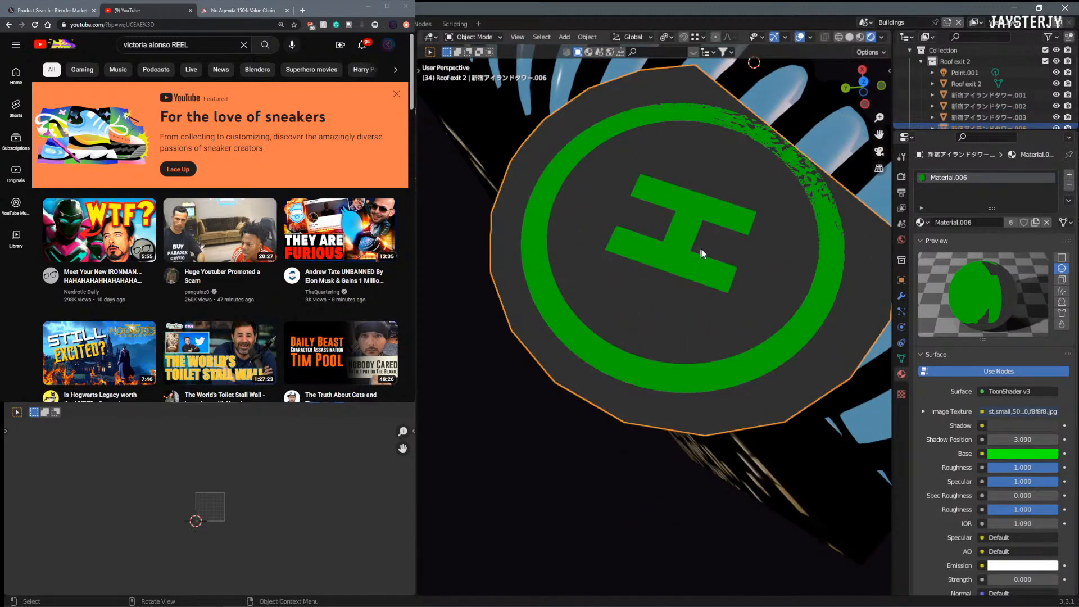
key("Tab")
key("Tab")
key("Tab")
key("Tab")
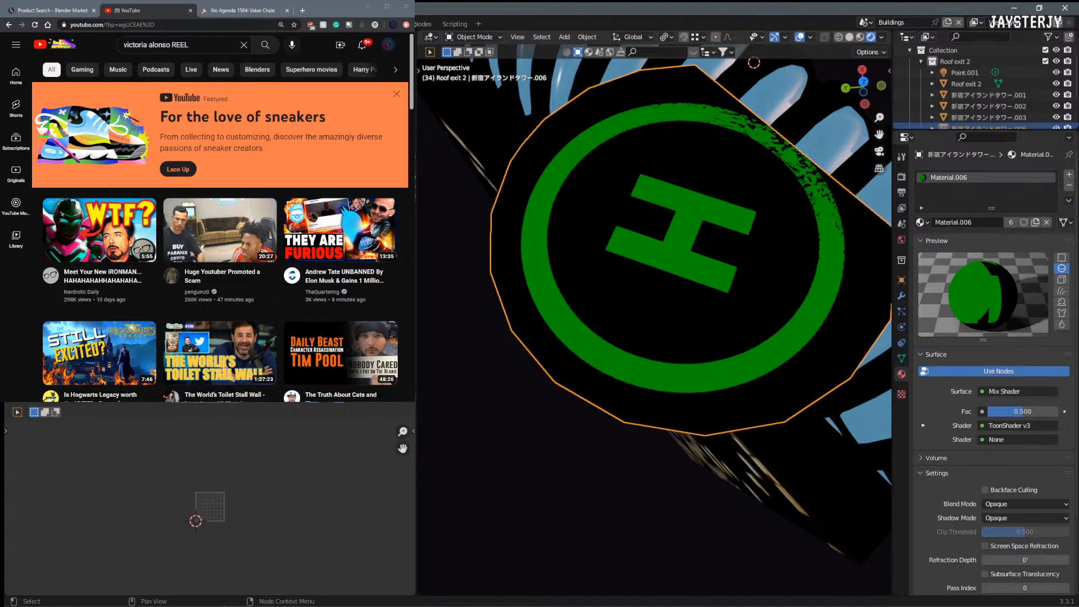
Step: Minimize the browser window covering the shader node editor
scroll(989, 366, "down", 3)
scroll(219, 242, "down", 3)
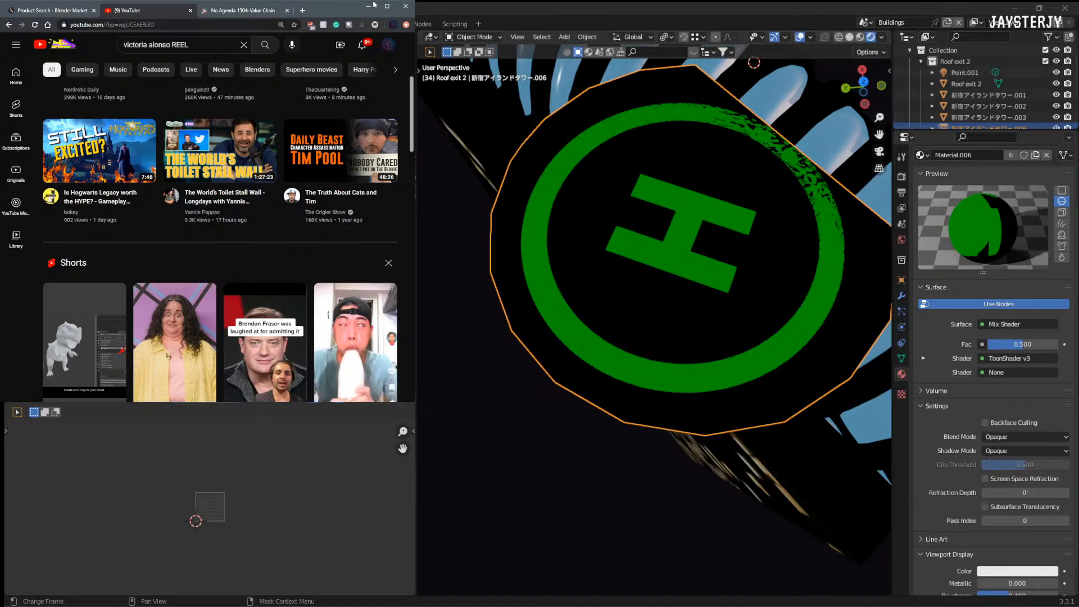
left_click(370, 5)
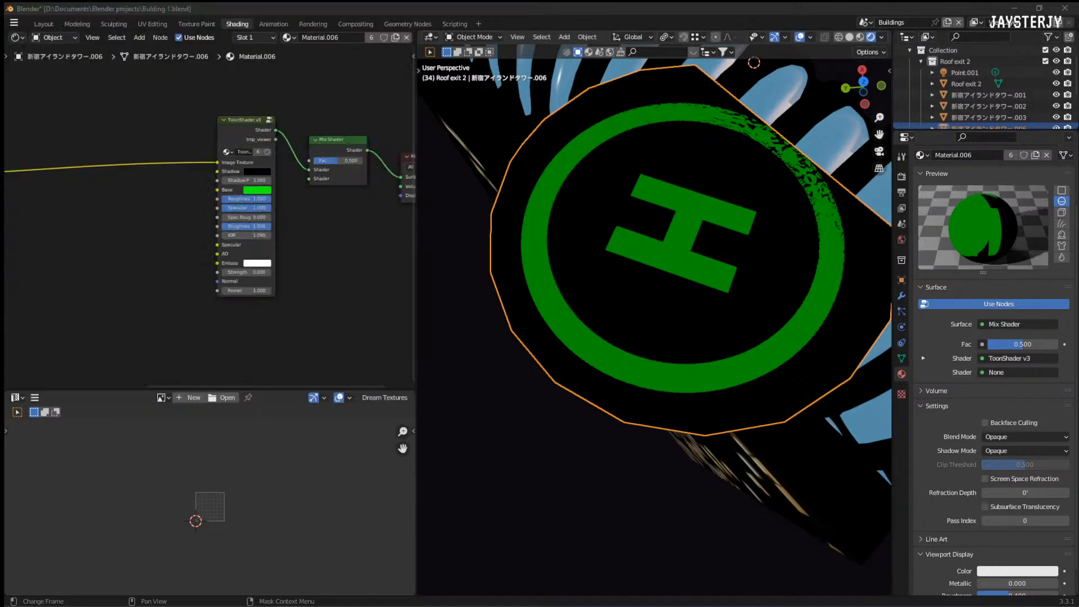
Step: Add a second material slot to the helipad and assign the existing concrete material to it
middle_click_drag(571, 205, 618, 208)
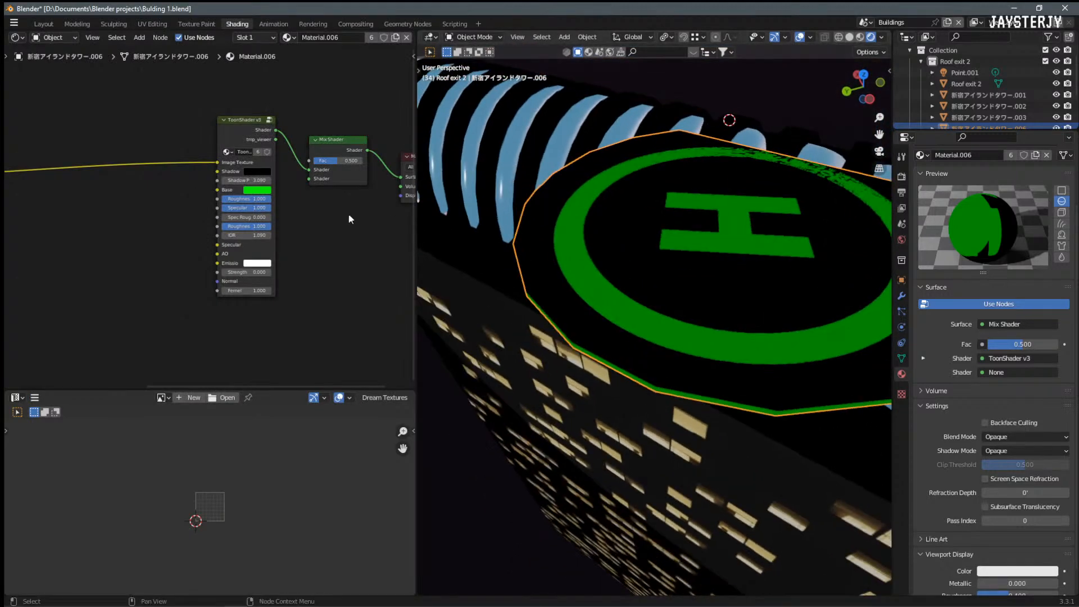
scroll(349, 214, "down", 4)
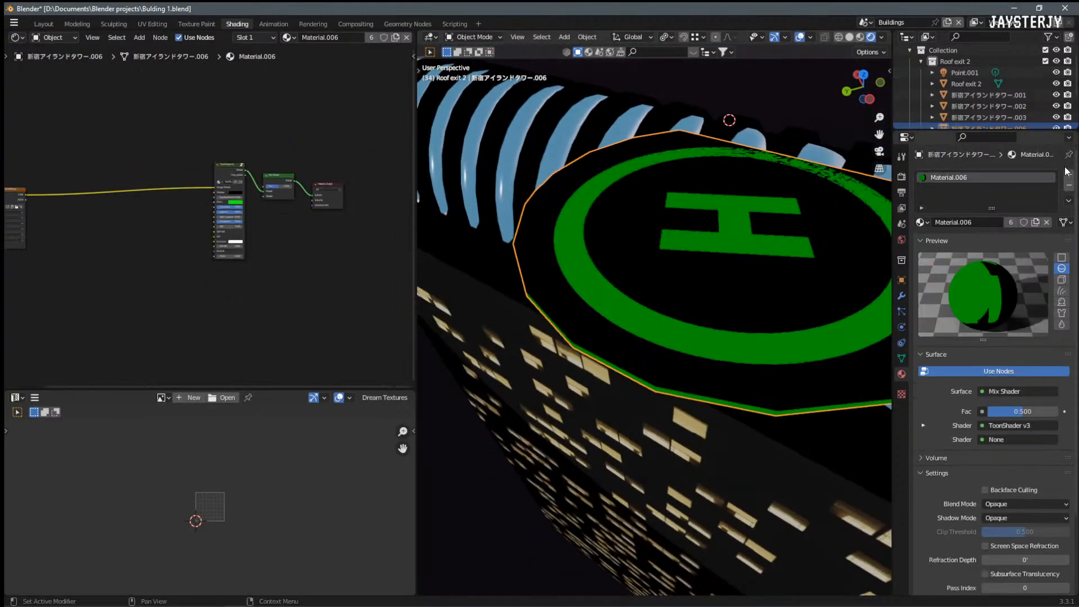
scroll(1067, 180, "up", 3)
left_click(1069, 176)
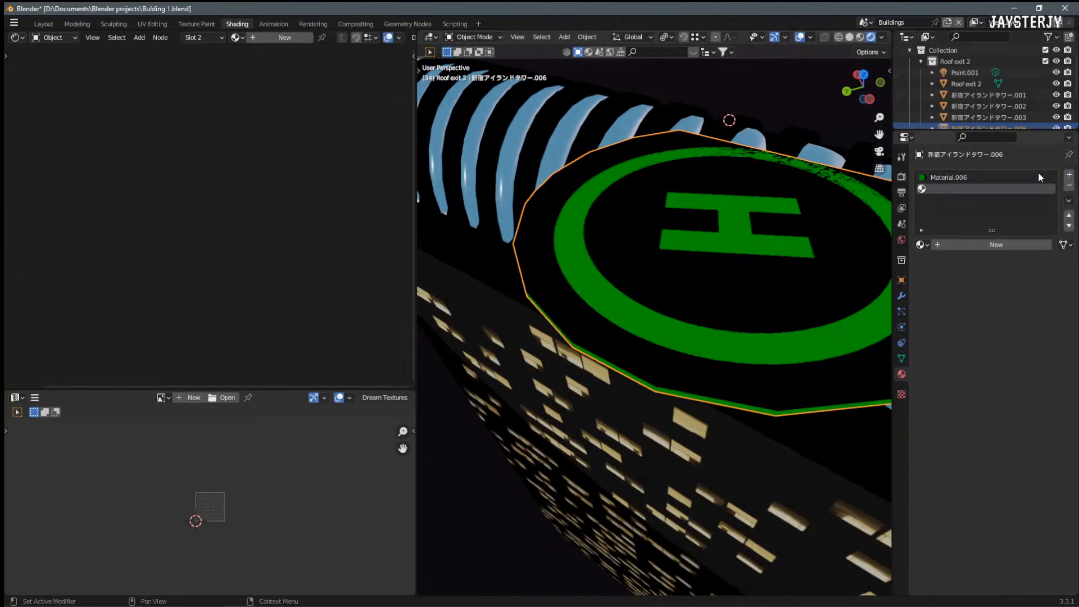
left_click(920, 244)
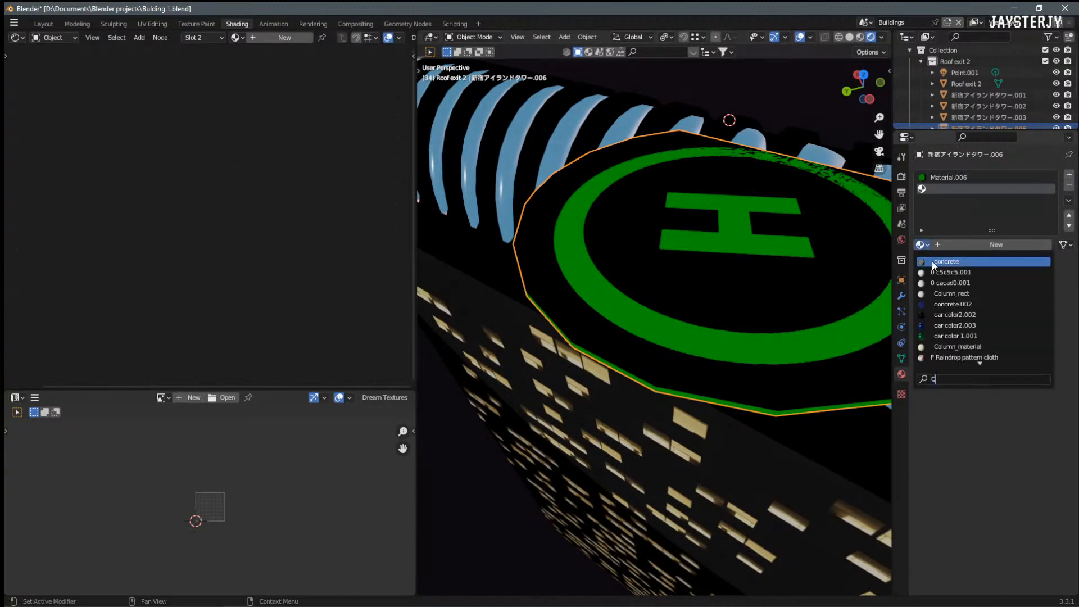
left_click(932, 263)
Step: Copy the concrete material's toon shader nodes into Material.006 and link their shader output to the Mix Shader's second input
scroll(345, 246, "down", 1)
left_click_drag(332, 184, 45, 372)
key("ctrl+c")
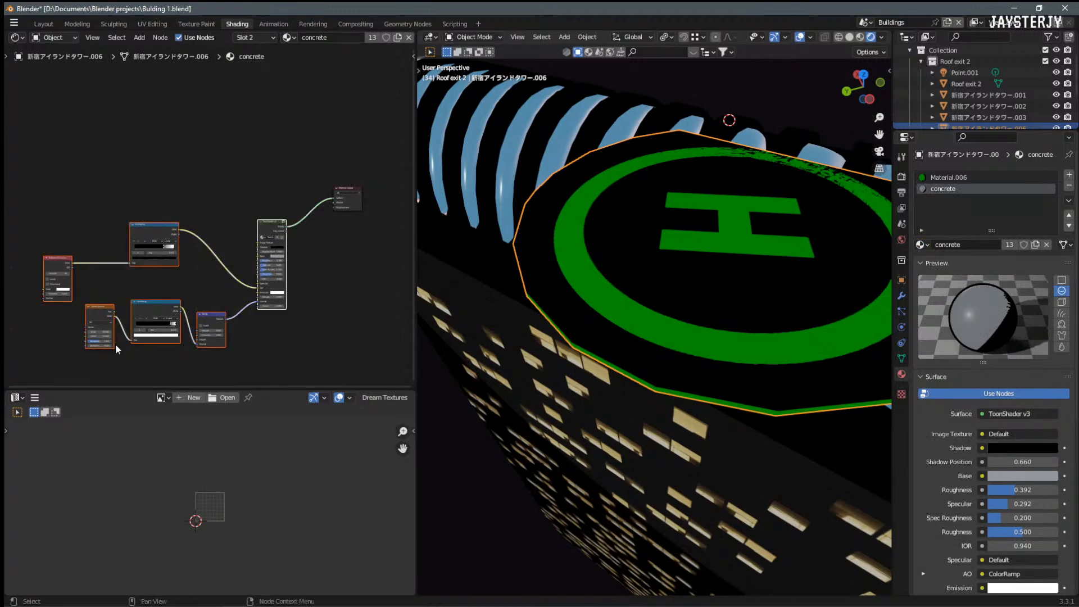
left_click(939, 179)
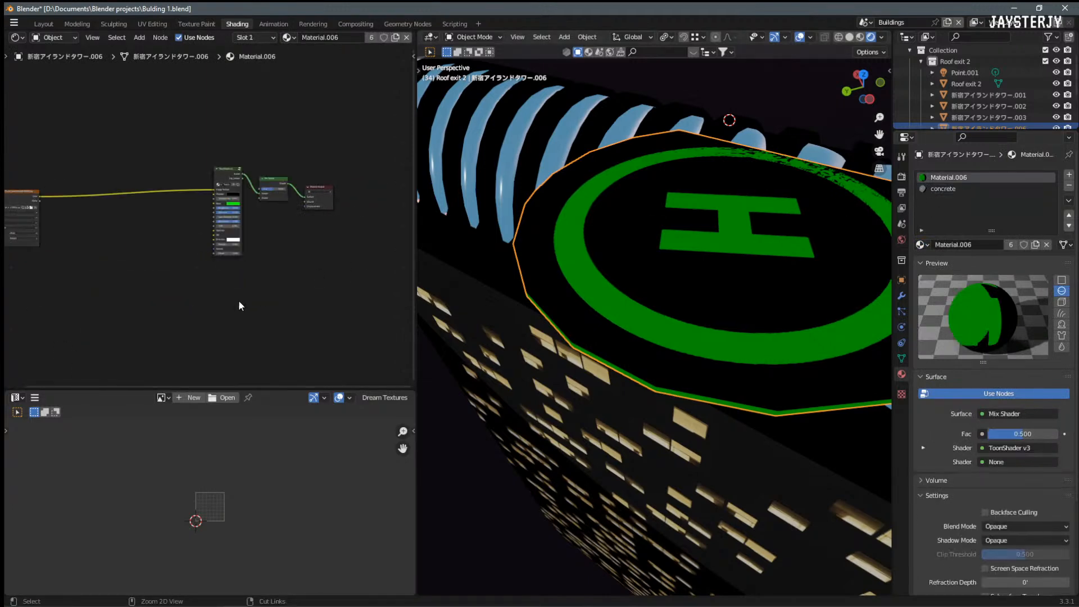
key("ctrl+v")
left_click_drag(271, 230, 262, 197)
left_click(266, 281)
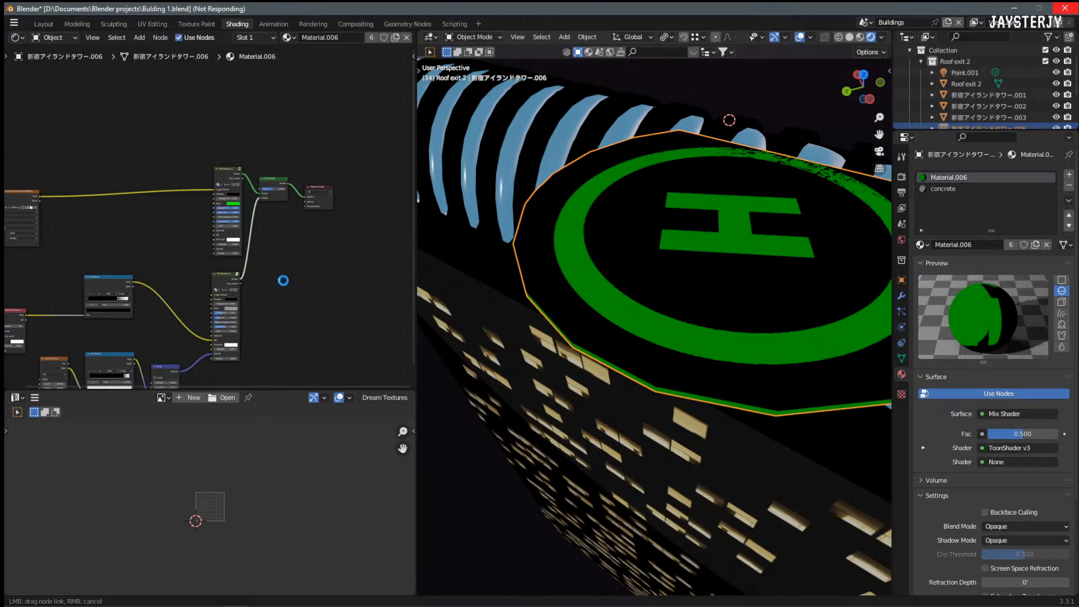
Step: Set the Shadow P value of the green ToonShader v3 node to 3.040
scroll(283, 279, "up", 1)
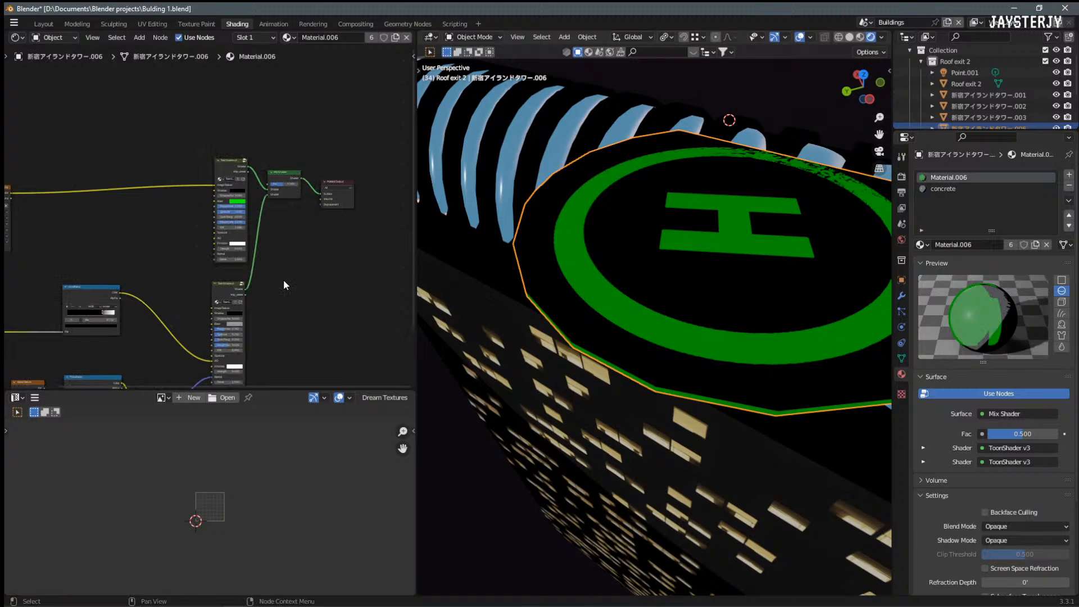
scroll(283, 279, "up", 7)
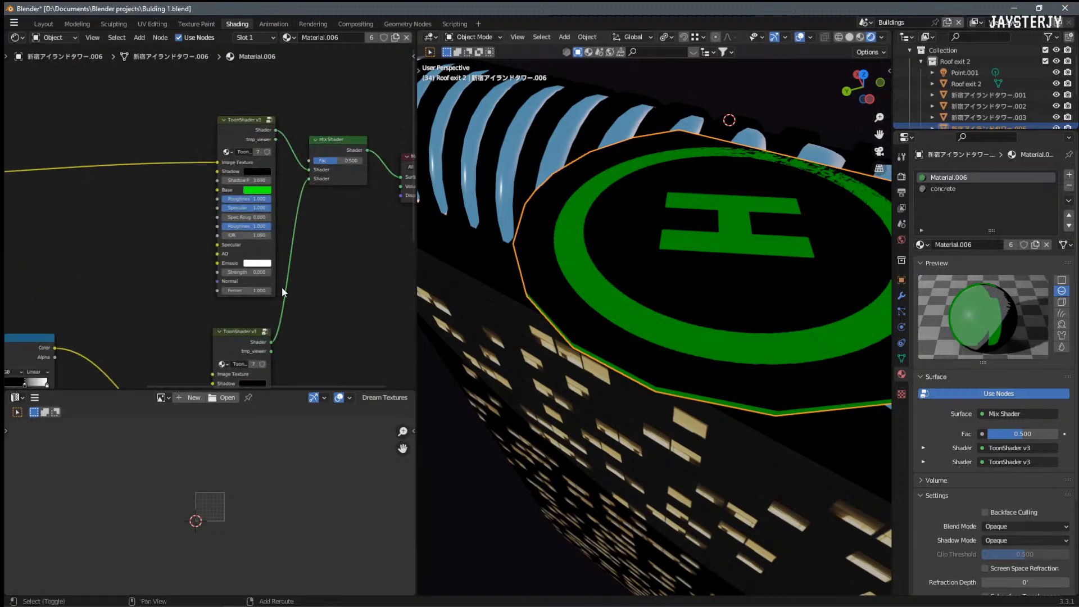
middle_click_drag(284, 290, 231, 236)
scroll(200, 137, "up", 2)
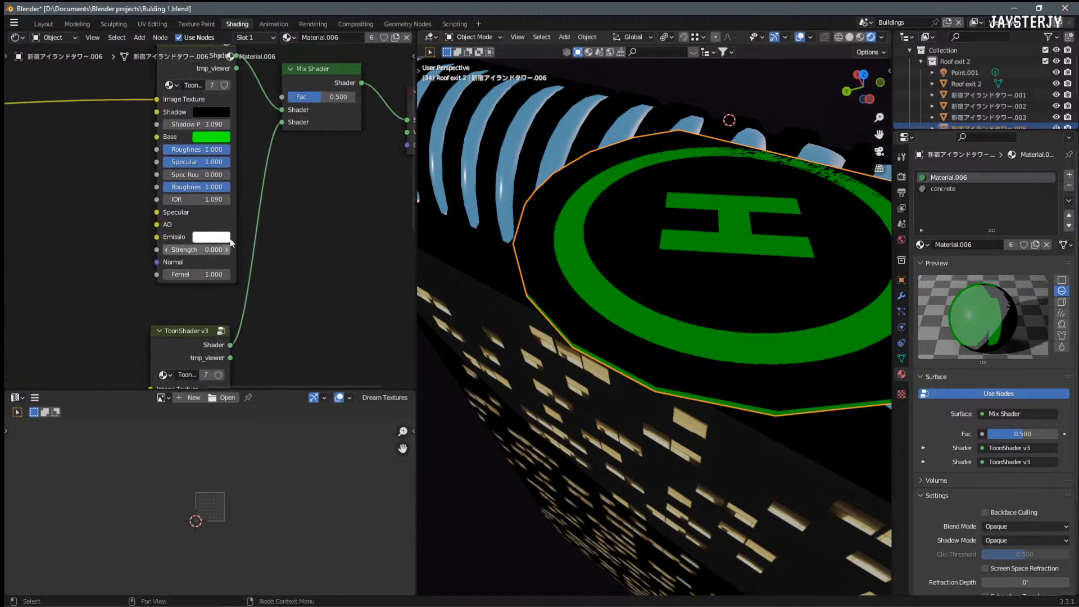
mouse_move(200, 125)
left_mouse_down()
mouse_move(178, 124)
mouse_move(194, 124)
left_mouse_up()
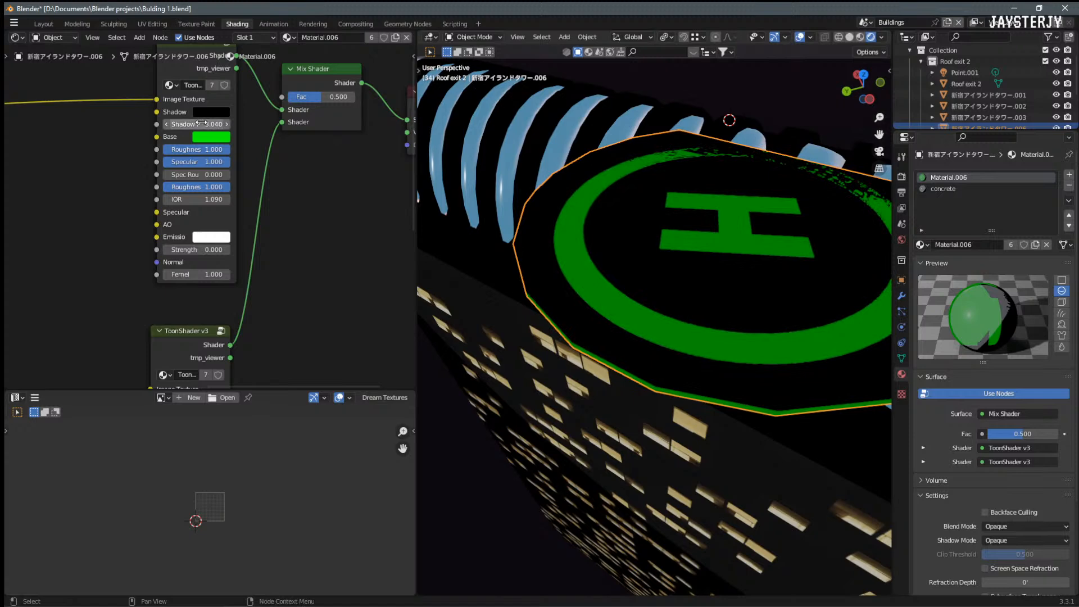
left_click(194, 125)
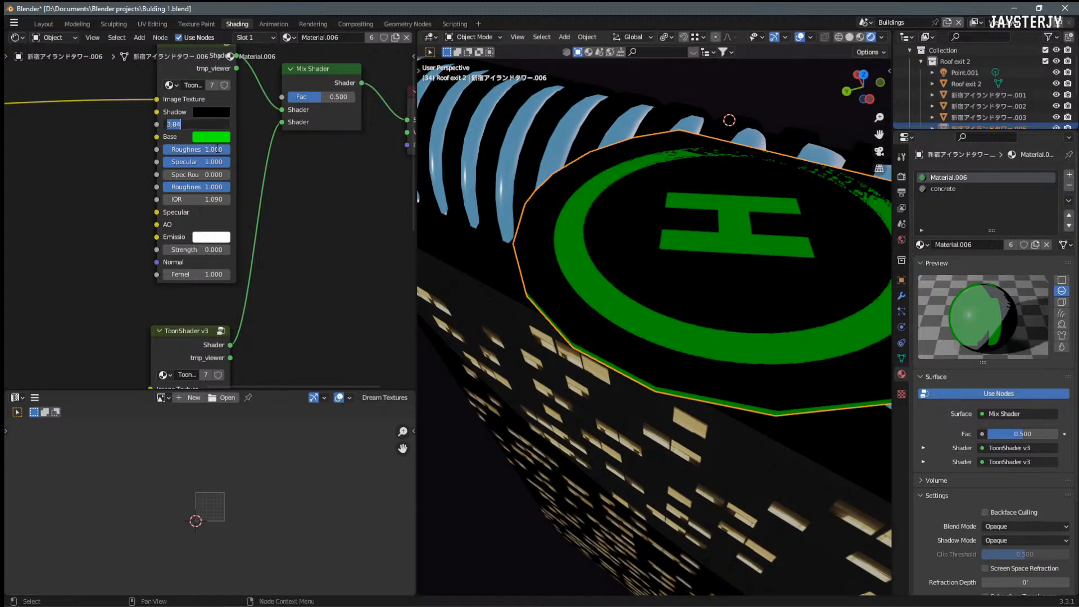
left_click(292, 221)
Step: On the concrete ToonShader v3 node, set the upper Roughness to 1.000, Specular to 0.000 and Spec Roughness to 1.000
middle_click_drag(253, 330, 267, 239)
left_click_drag(216, 322, 231, 322, "shift")
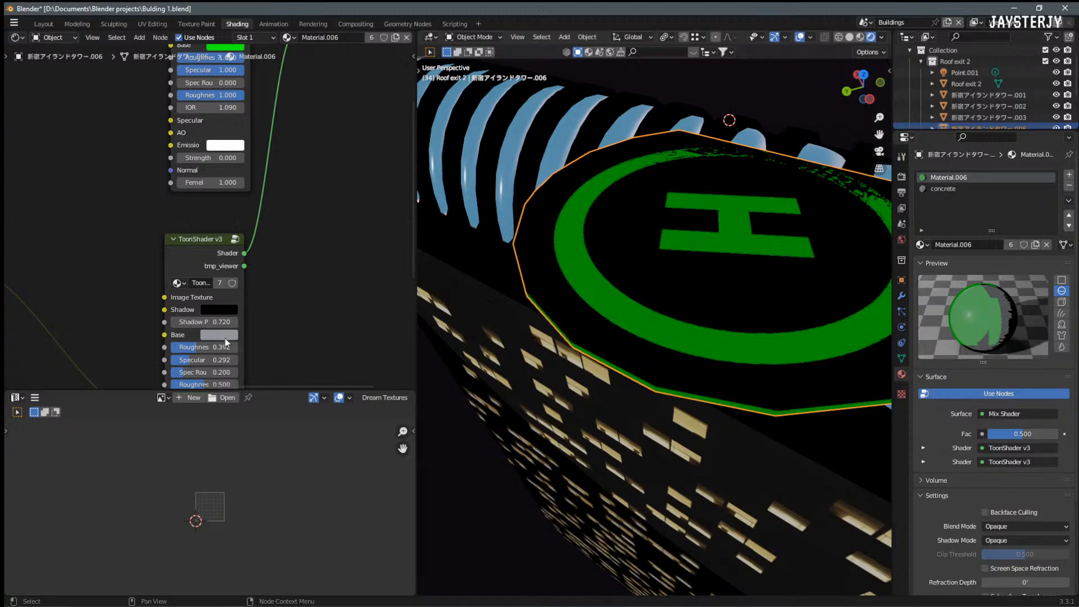
left_click_drag(219, 347, 218, 372)
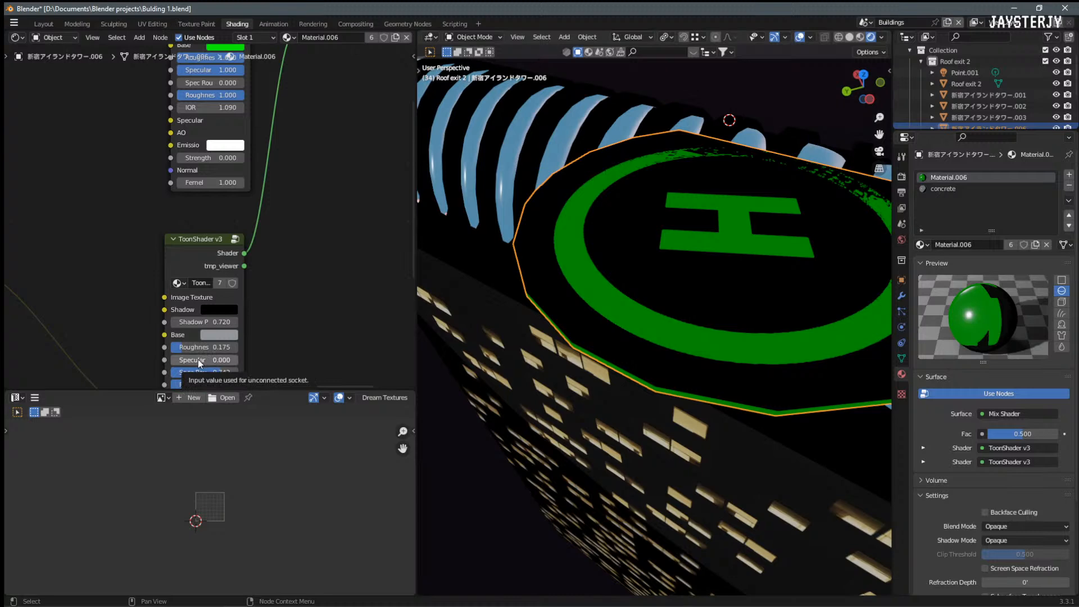
left_click_drag(189, 345, 253, 345)
left_click_drag(206, 372, 242, 372)
middle_click_drag(237, 374, 217, 315)
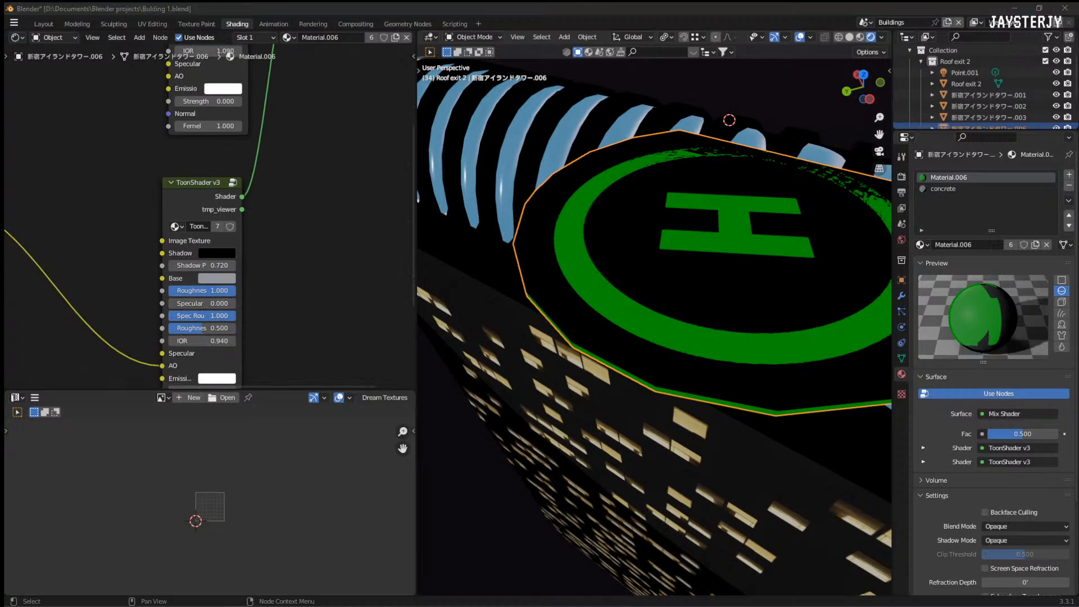
Step: Set the concrete toon shader's lower Roughness to 1.000 and its IOR to 1.45
left_click_drag(195, 329, 235, 329)
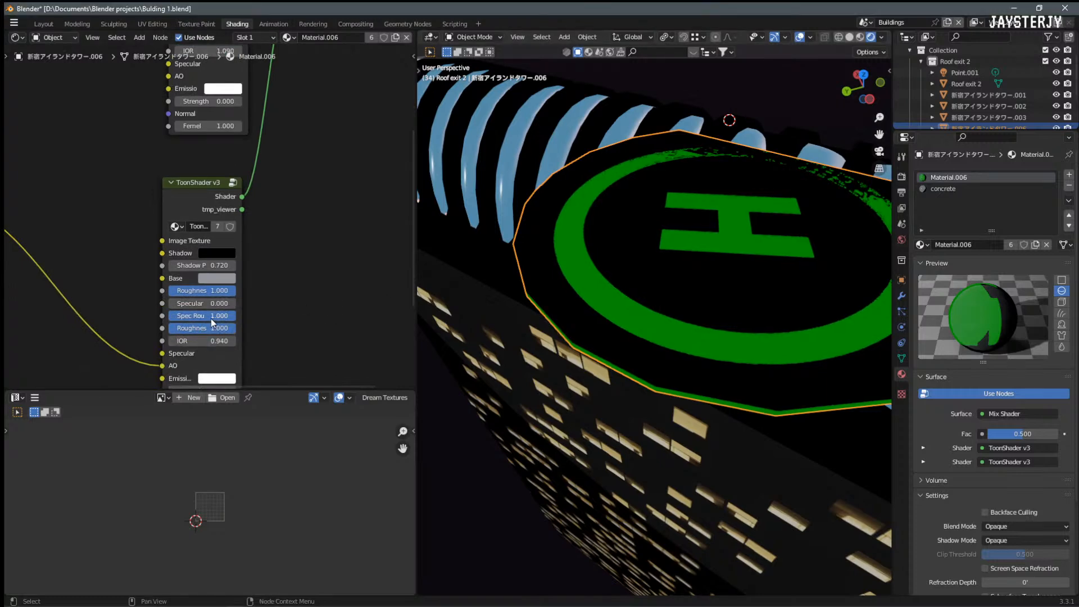
left_click_drag(191, 303, 168, 304)
left_click_drag(219, 340, 227, 341)
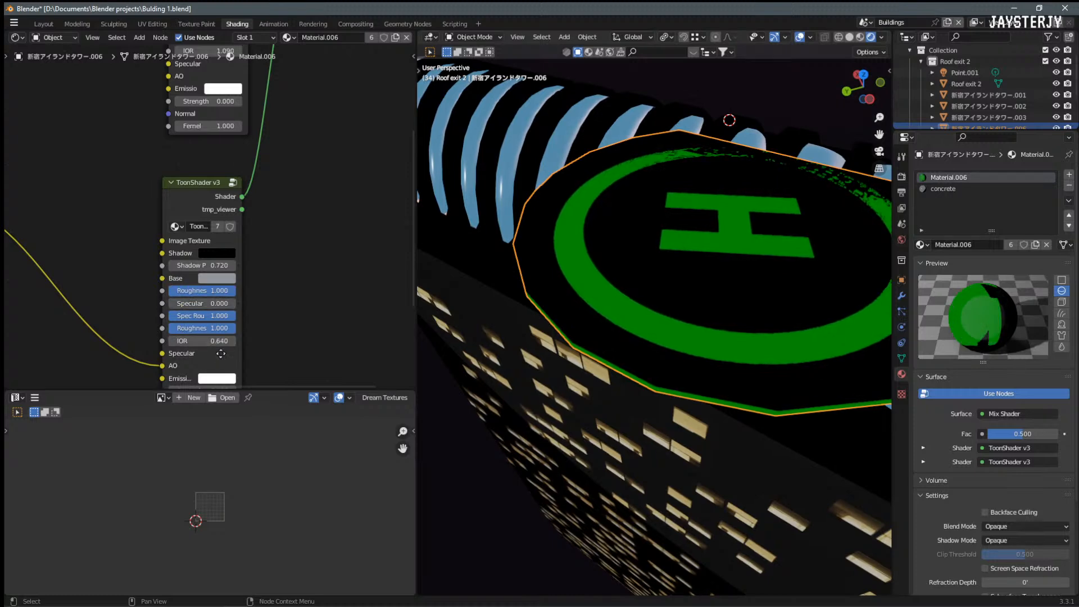
middle_click_drag(221, 356, 231, 296)
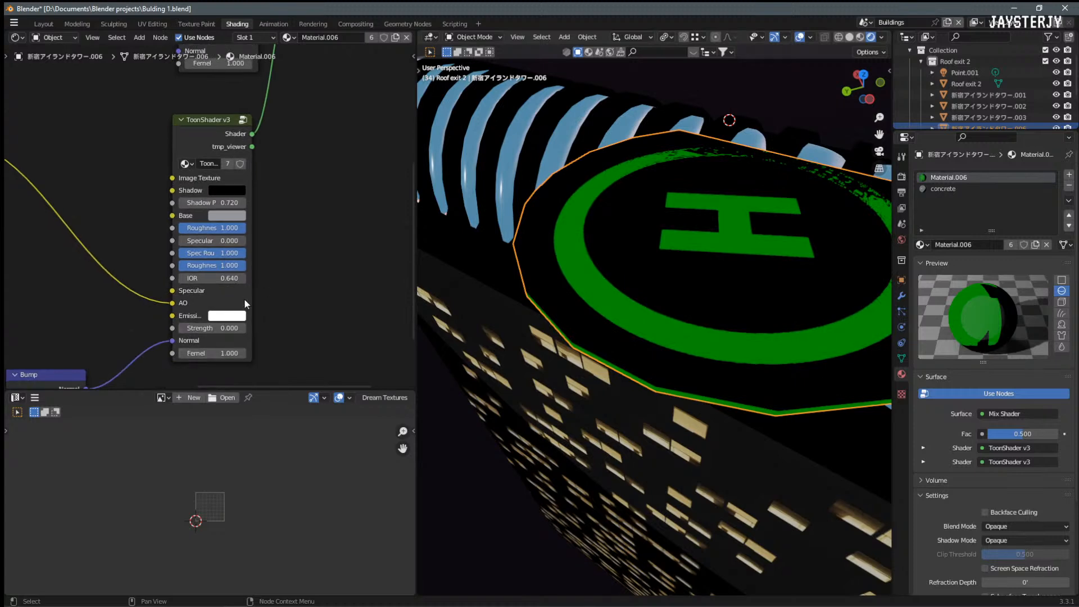
left_click(218, 278)
type("1.45")
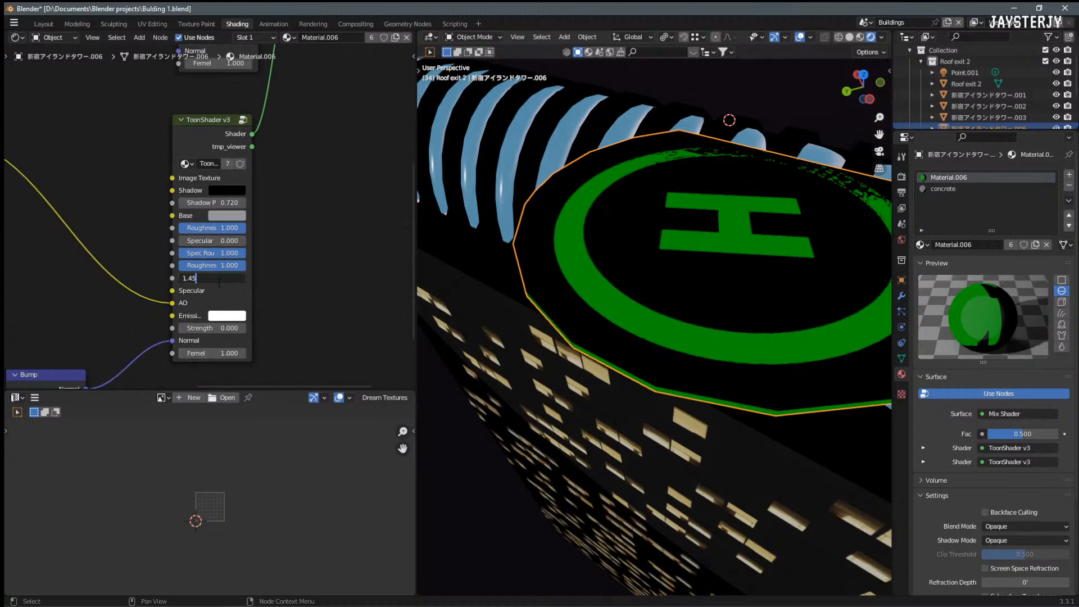
key("Return")
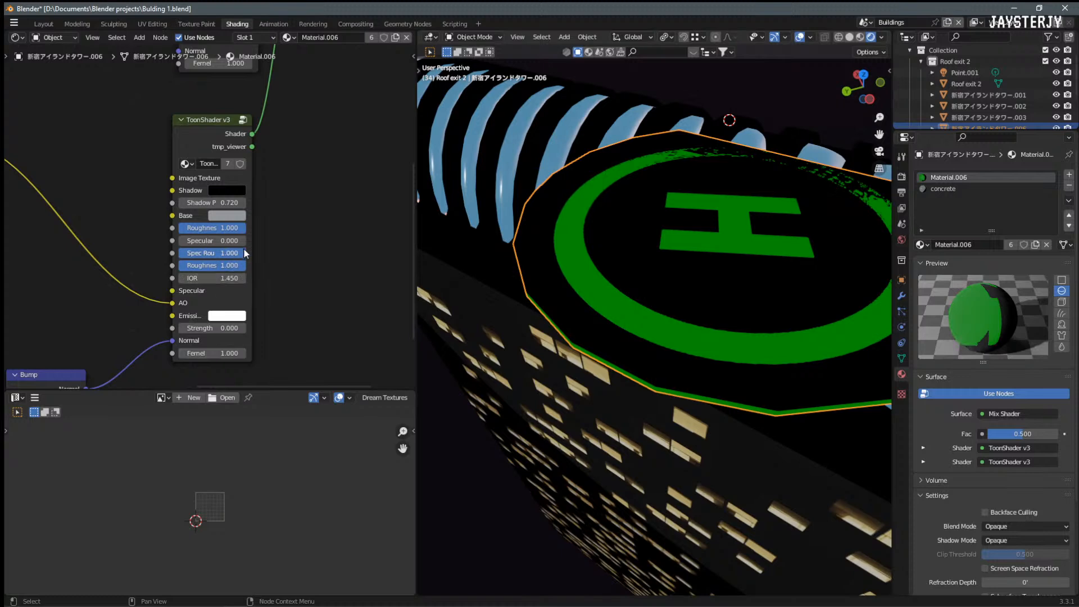
Step: Set the Mix Shader's Fac to 0.542
middle_click_drag(247, 226, 364, 127)
scroll(187, 251, "down", 1)
scroll(187, 251, "up", 1)
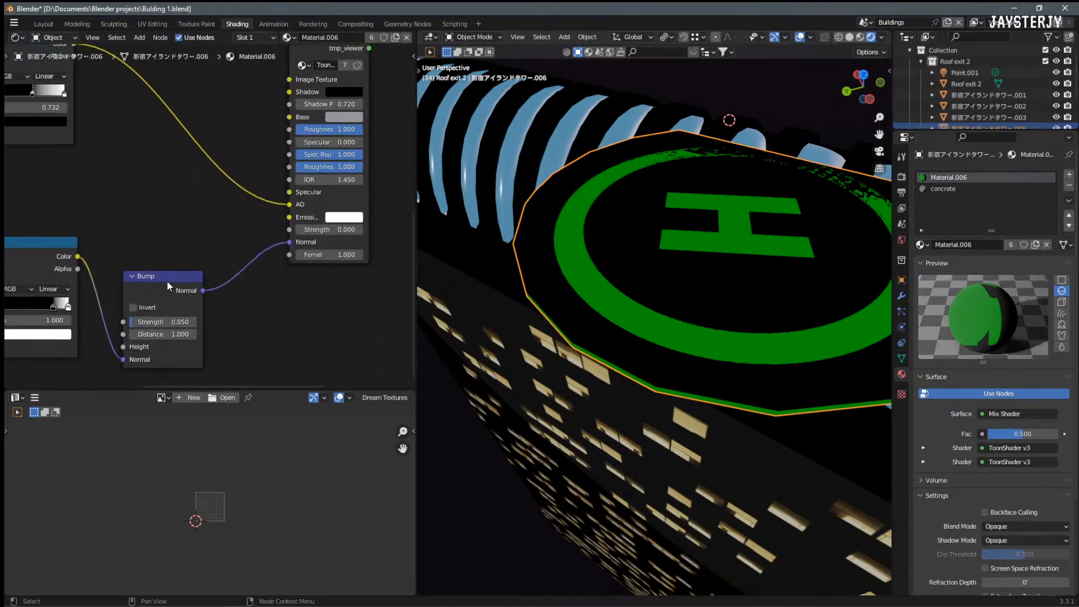
middle_click_drag(237, 264, 193, 337)
middle_click_drag(234, 143, 239, 311)
mouse_move(227, 160)
left_mouse_down()
mouse_move(272, 160)
mouse_move(239, 160)
left_mouse_up()
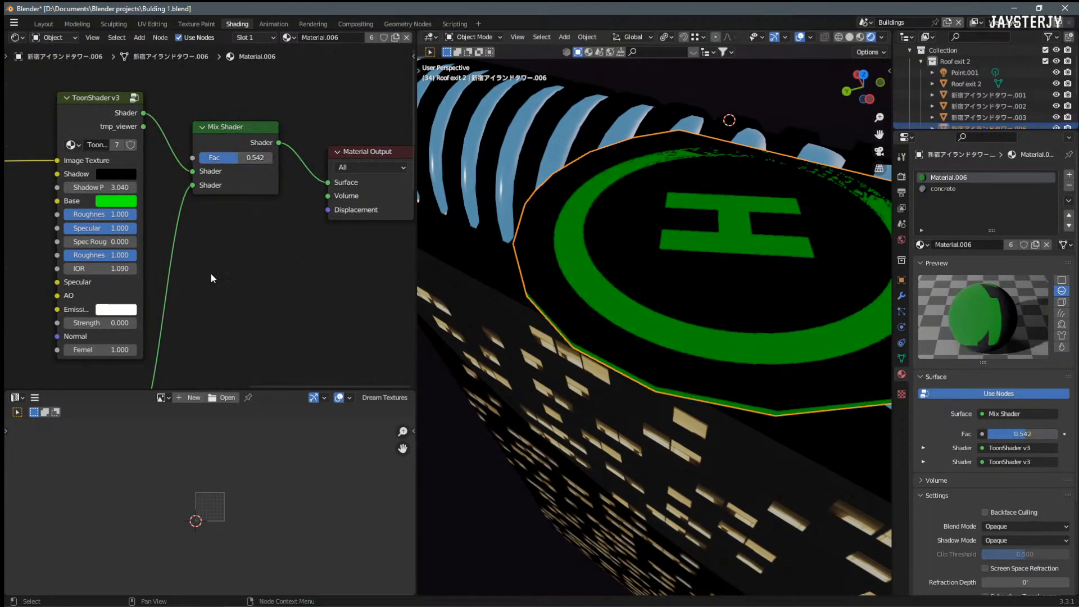
Step: Shift the black stops of the ColorRamps feeding the concrete shader's AO and Bump inputs toward the start of each ramp
scroll(228, 262, "down", 2)
scroll(229, 262, "down", 1)
middle_click_drag(225, 263, 305, 163)
scroll(239, 257, "up", 2)
middle_click_drag(244, 264, 9, 188)
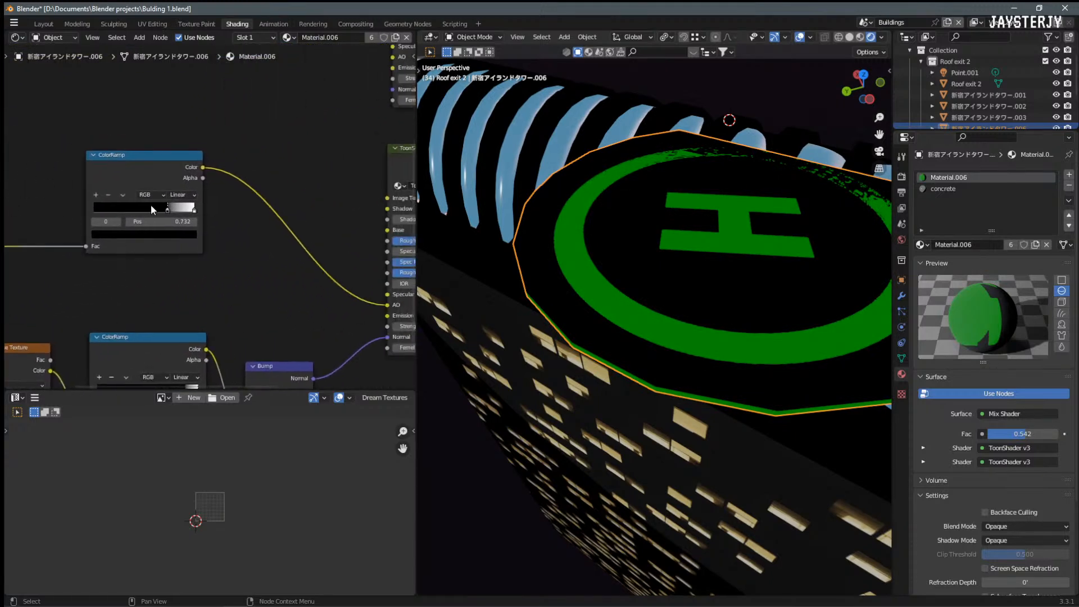
mouse_move(162, 211)
left_mouse_down()
mouse_move(102, 215)
mouse_move(158, 218)
left_mouse_up()
middle_click_drag(151, 226, 188, 107)
left_click_drag(217, 271, 191, 272)
left_click_drag(187, 271, 189, 271)
Step: Add a ColorRamp node linked to the Mix Shader's Fac and pull its black and white stops inward
middle_click_drag(348, 147, 332, 306)
scroll(332, 306, "up", 2)
middle_click_drag(210, 136, 287, 298)
key("shift+a")
left_click(223, 192)
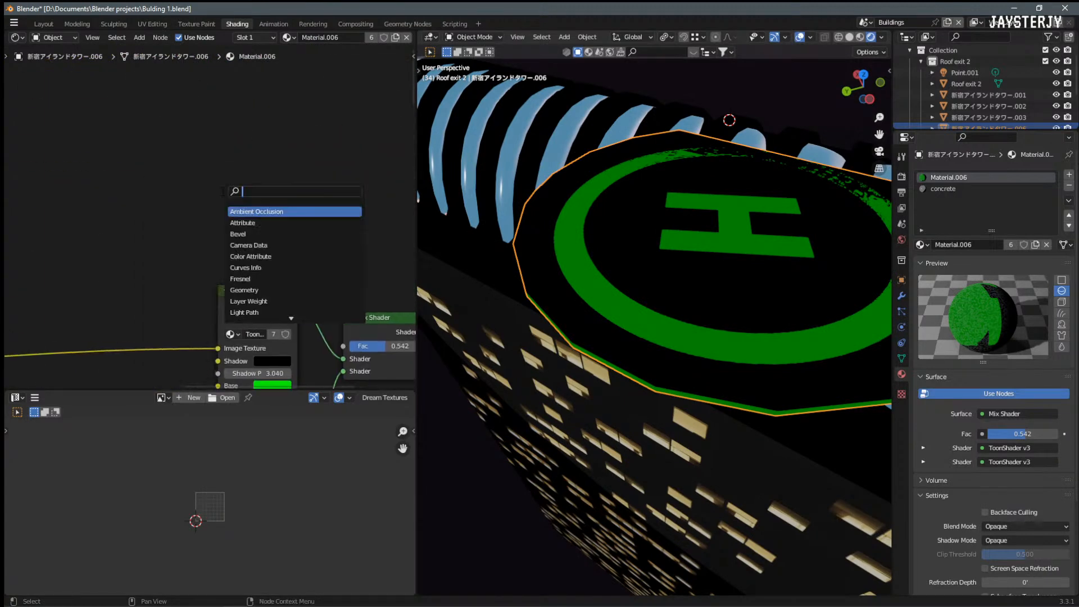
type("color ramp")
key("Return")
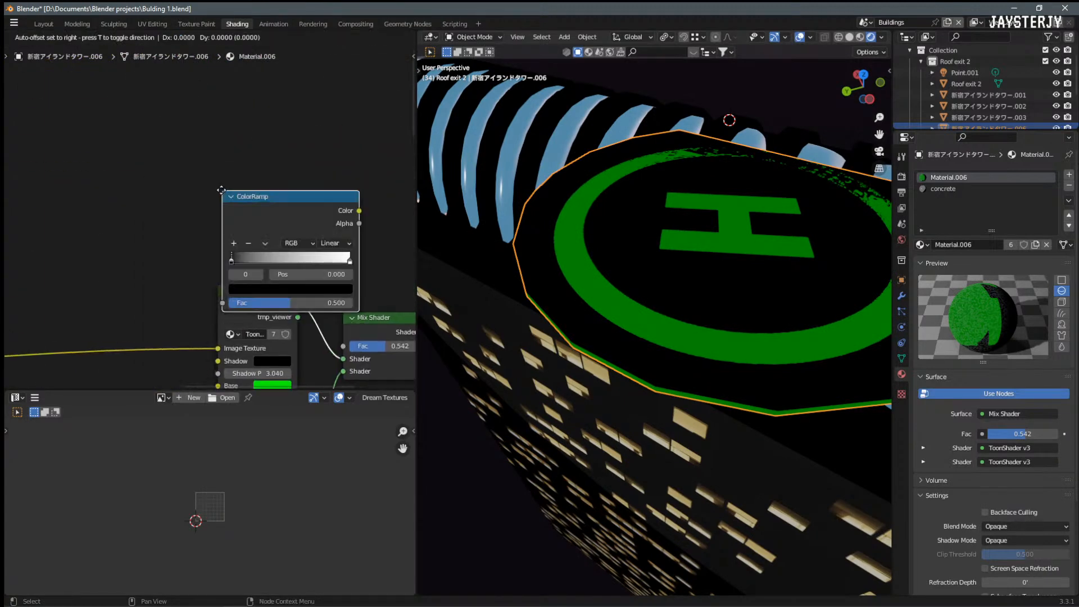
left_click(107, 150)
left_click_drag(242, 167, 353, 347)
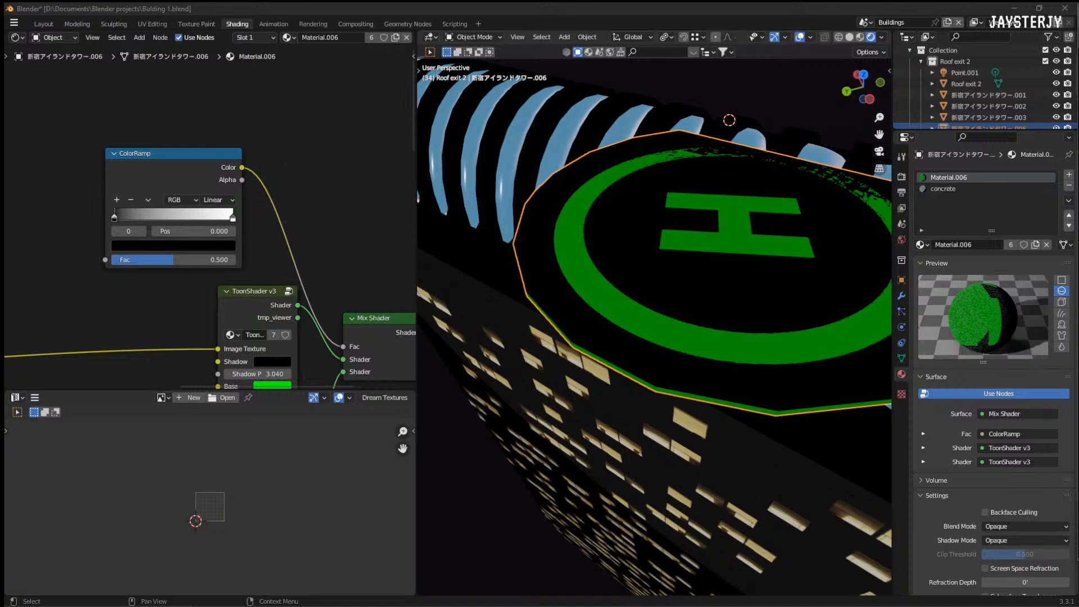
mouse_move(115, 216)
left_mouse_down()
mouse_move(210, 227)
mouse_move(130, 226)
left_mouse_up()
left_click_drag(234, 218, 184, 223)
Step: Set the concrete toon shader's Shadow P to 2.330 and its shadow colour to a grey with V 0.133
scroll(183, 225, "down", 10, "shift")
scroll(268, 158, "down", 4, "shift")
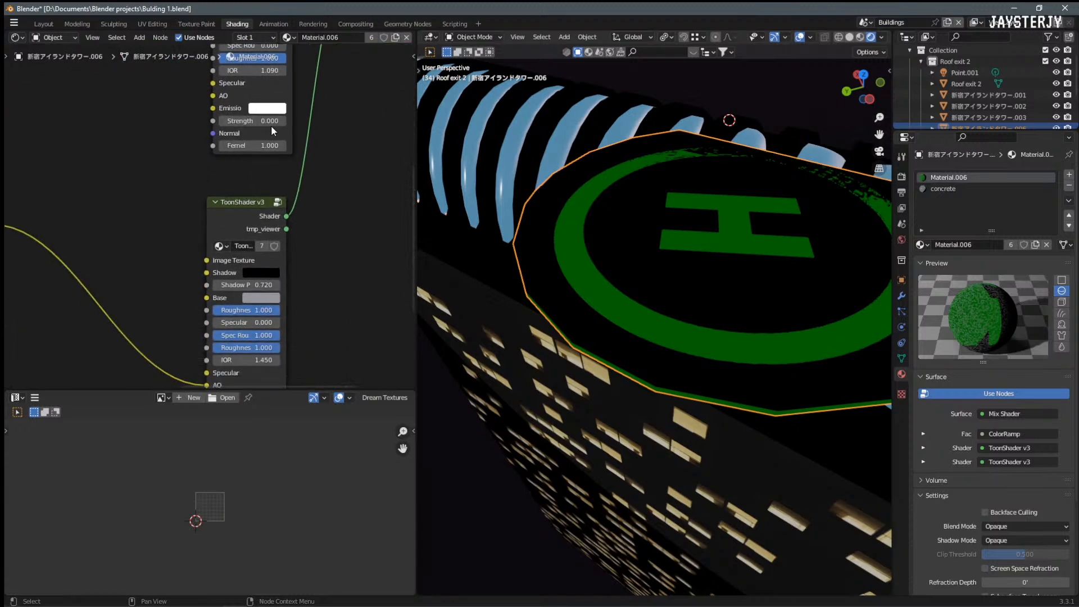
mouse_move(244, 280)
left_mouse_down()
mouse_move(293, 280)
mouse_move(235, 280)
left_mouse_up()
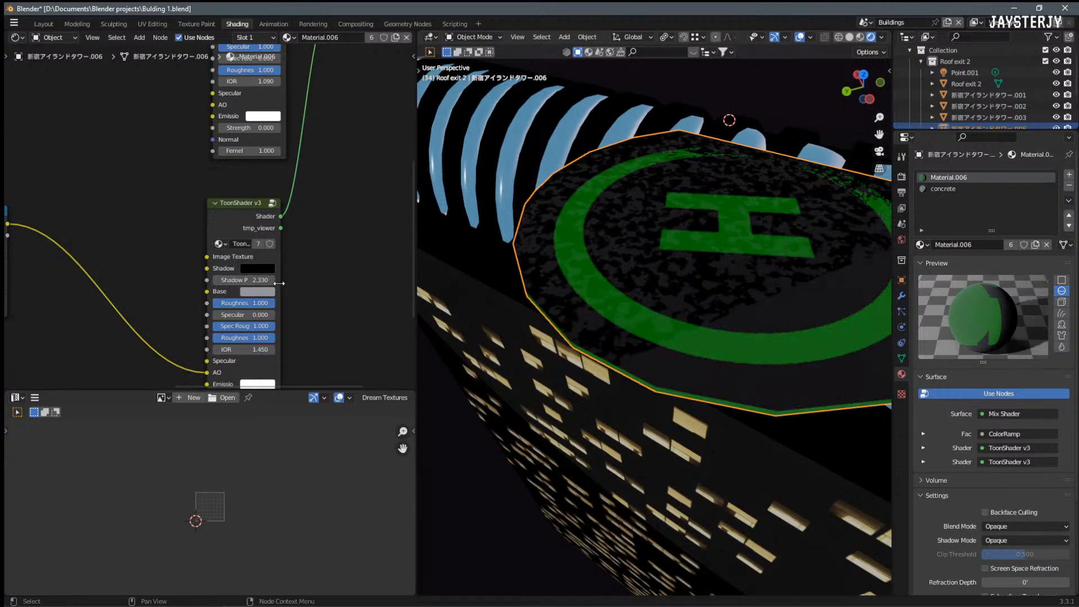
scroll(283, 316, "up", 1)
middle_click_drag(282, 302, 271, 212)
left_click(257, 189)
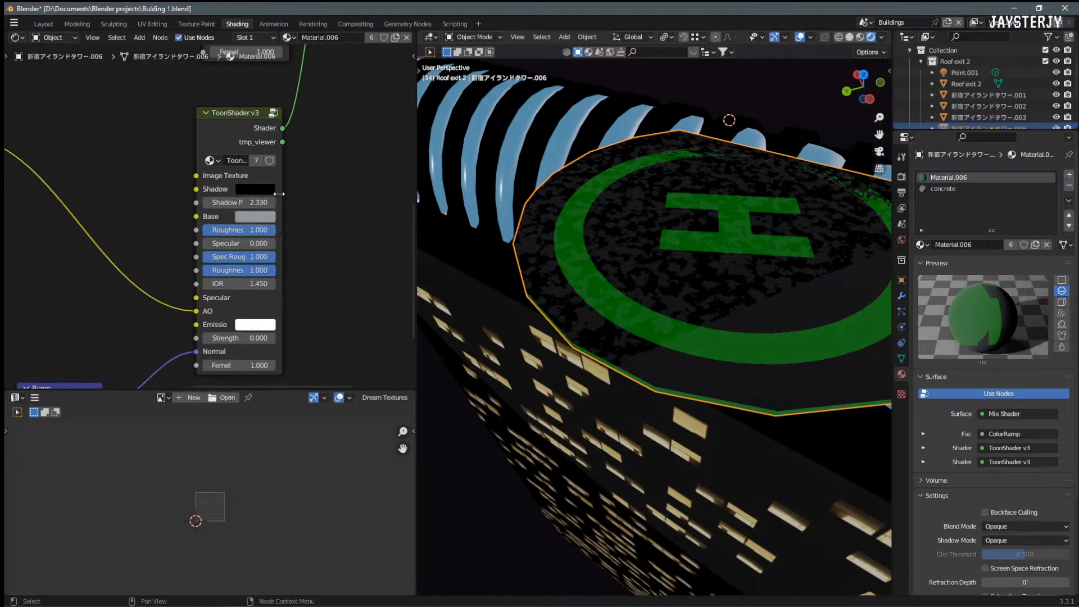
left_click(269, 189)
mouse_move(341, 271)
left_mouse_down()
mouse_move(341, 250)
mouse_move(341, 276)
mouse_move(340, 259)
left_mouse_up()
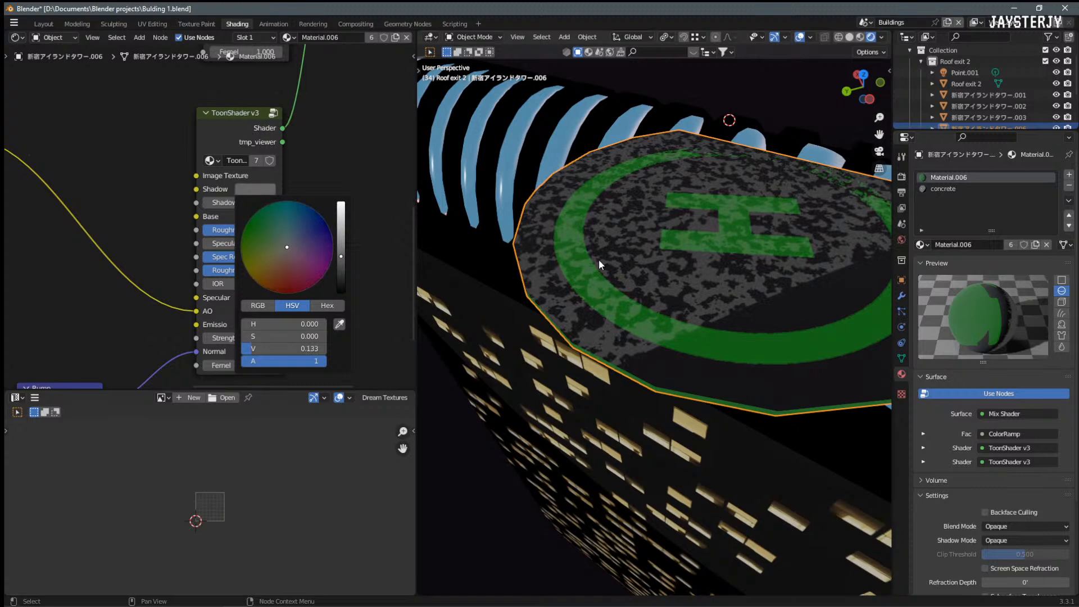
Step: Fine-tune the concrete toon shader's Shadow P and move the white stop of the Mix Shader's ColorRamp to 1.000
scroll(600, 264, "down", 3)
mouse_move(261, 203)
left_mouse_down("shift")
mouse_move(284, 202)
mouse_move(250, 202)
left_mouse_up("shift")
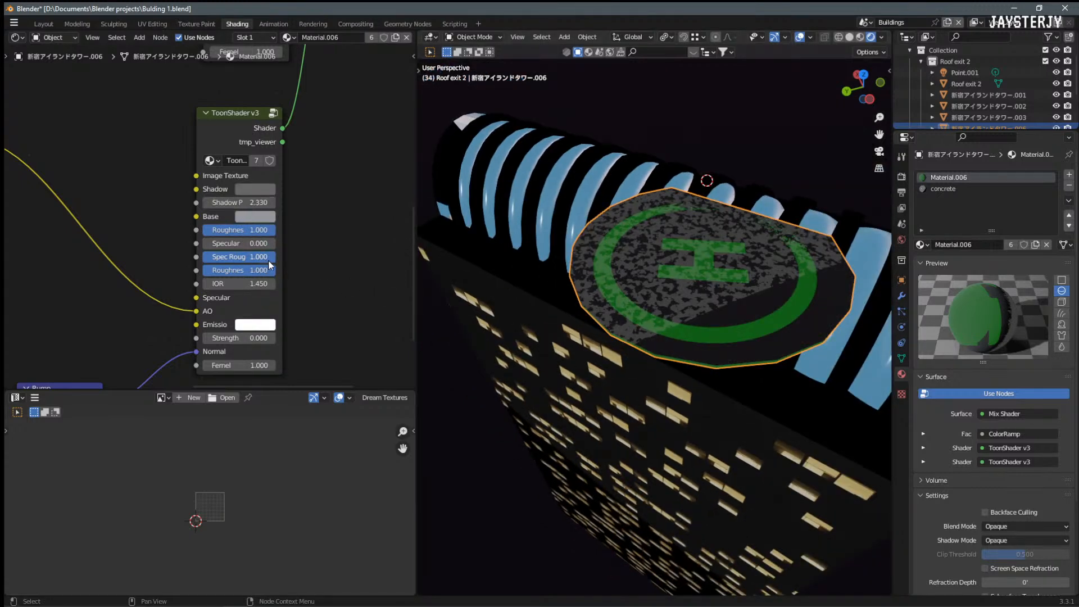
mouse_move(263, 276)
left_mouse_down()
mouse_move(190, 276)
mouse_move(269, 281)
mouse_move(260, 298)
left_mouse_up()
scroll(256, 260, "up", 1)
middle_click_drag(286, 183, 352, 287, "shift")
left_click_drag(228, 145, 294, 141)
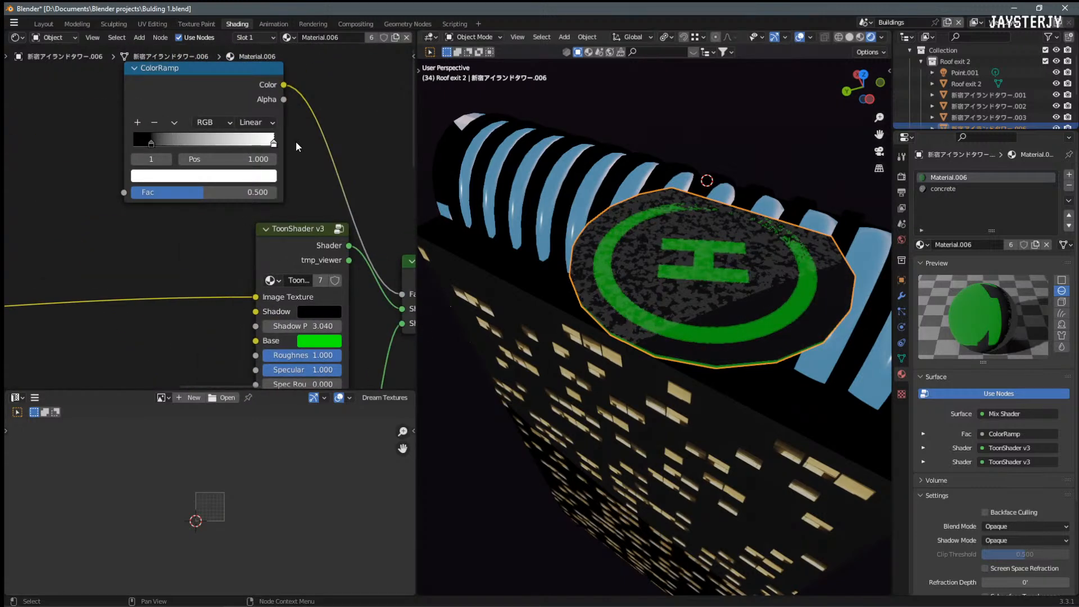
Step: Examine the helipad's blended shading from several angles and distances around the building
scroll(663, 281, "up", 3)
middle_click_drag(664, 281, 539, 241)
scroll(593, 295, "up", 3)
scroll(612, 281, "down", 5)
scroll(509, 224, "down", 5)
scroll(538, 241, "up", 4)
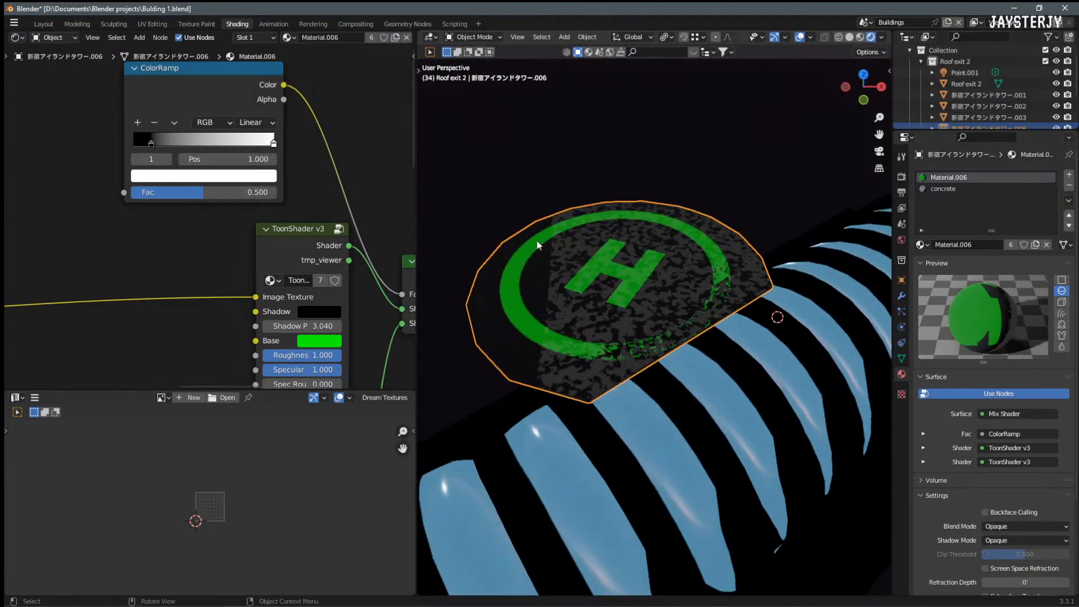
scroll(512, 224, "down", 10)
scroll(511, 224, "down", 1)
scroll(959, 94, "up", 1)
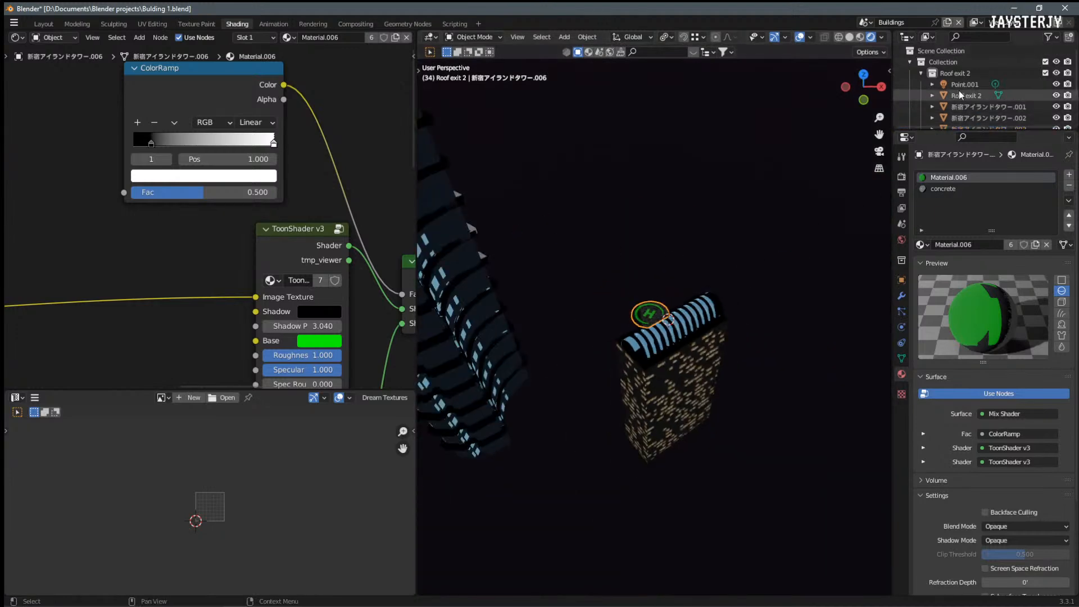
Step: Select the Point.001 light, move it toward the helipad building and raise it 166.9' along Z
left_click(958, 92)
left_click(961, 84)
scroll(618, 275, "up", 2)
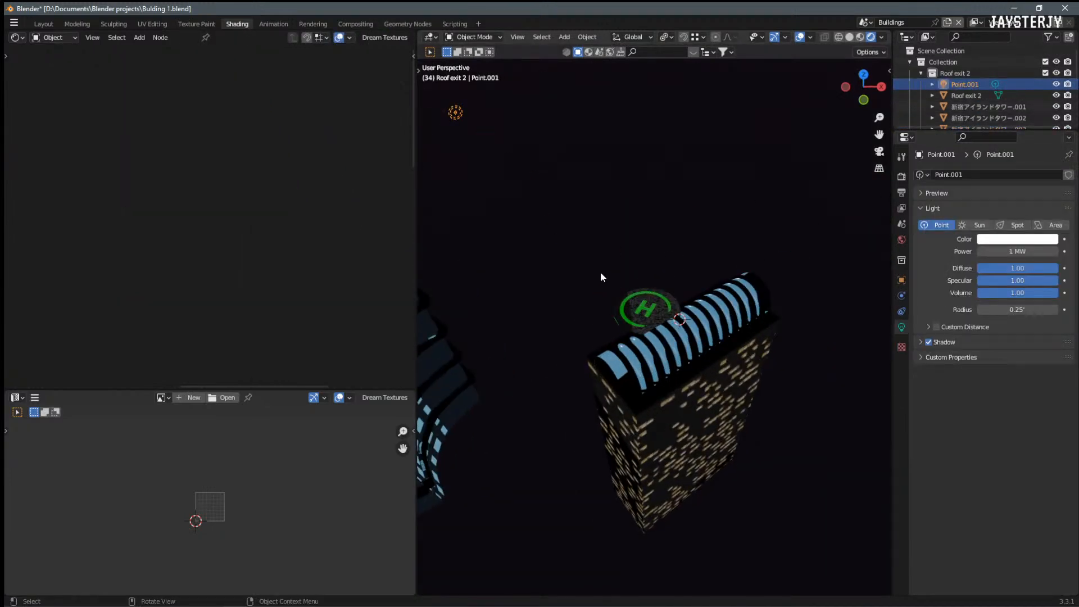
key("g")
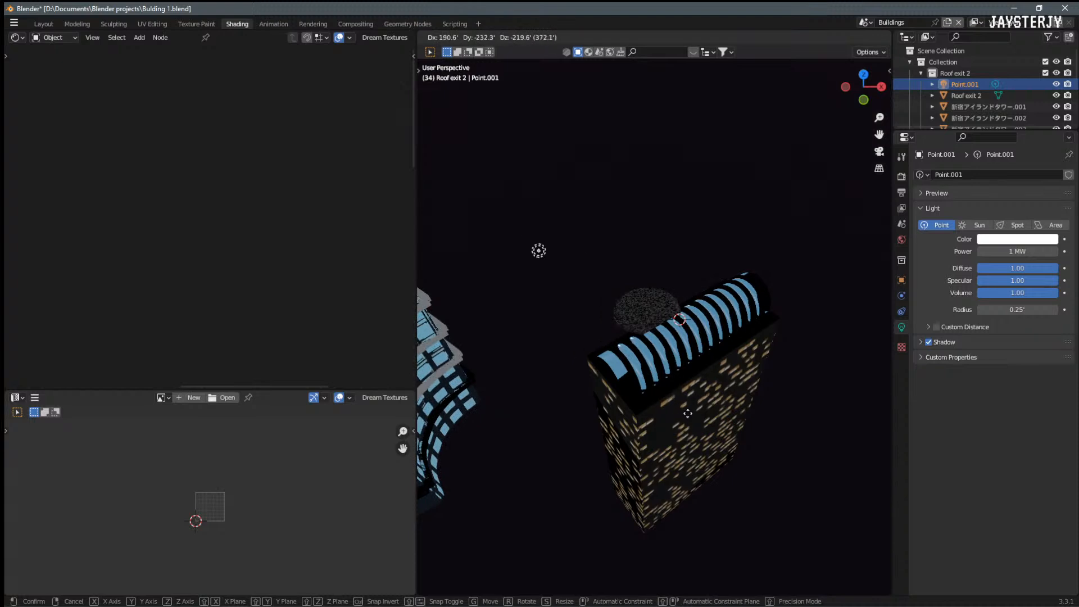
left_click(770, 449)
key("g")
key("z")
left_click(755, 388)
Step: Move the point light 53.122' in X and -212.78' in Y, and raise it 62.113' along Z
key("g")
key("shift+z")
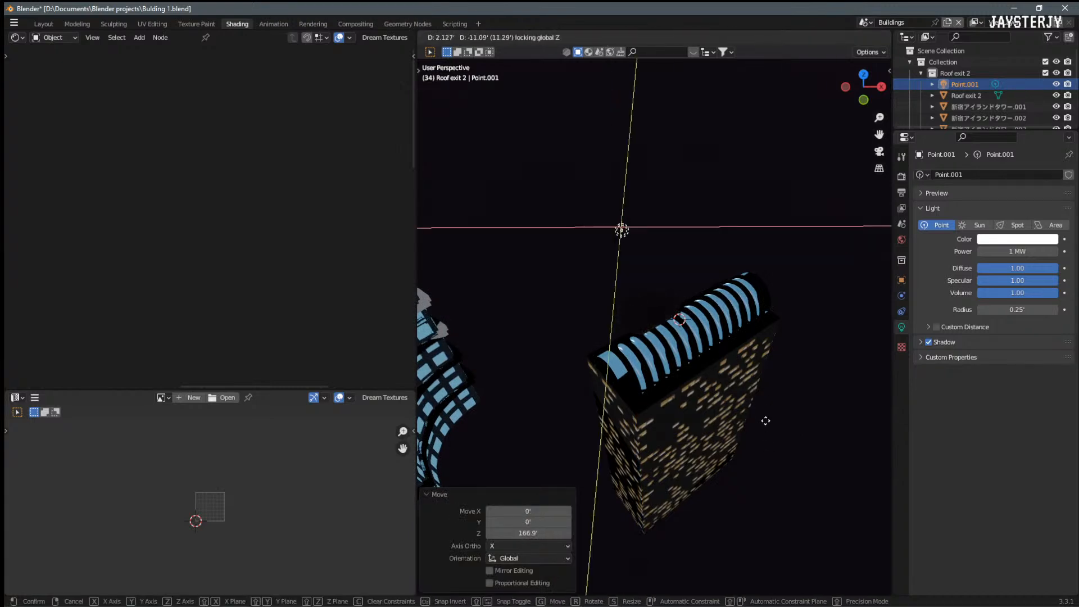
left_click(448, 167)
key("g")
key("z")
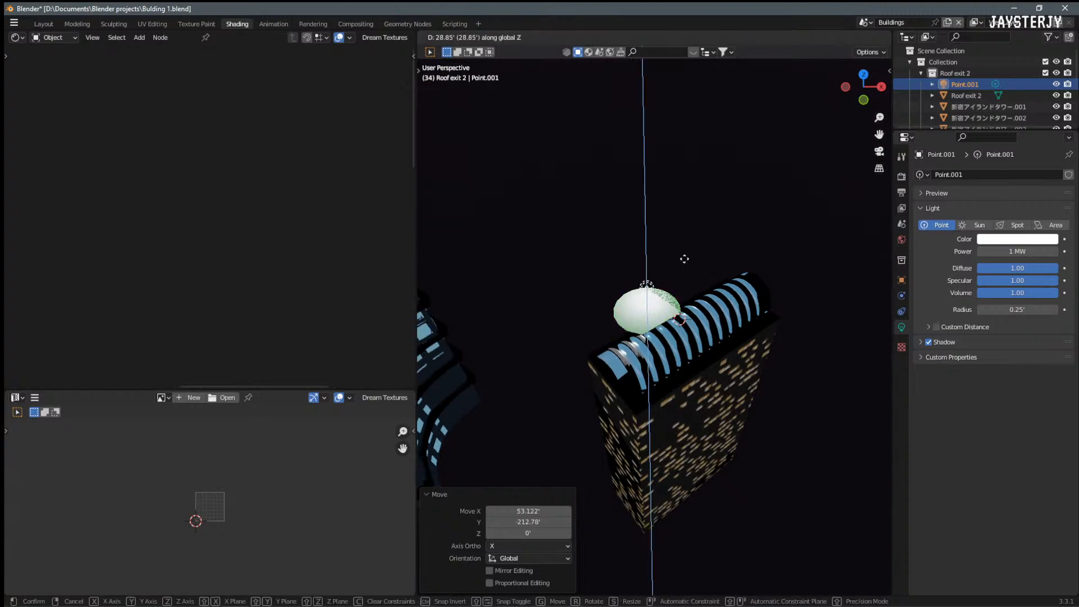
left_click(684, 242)
Step: Move the point light 0.8219' in X and -32.395' in Y, and raise it higher above the helipad
key("g")
key("shift+z")
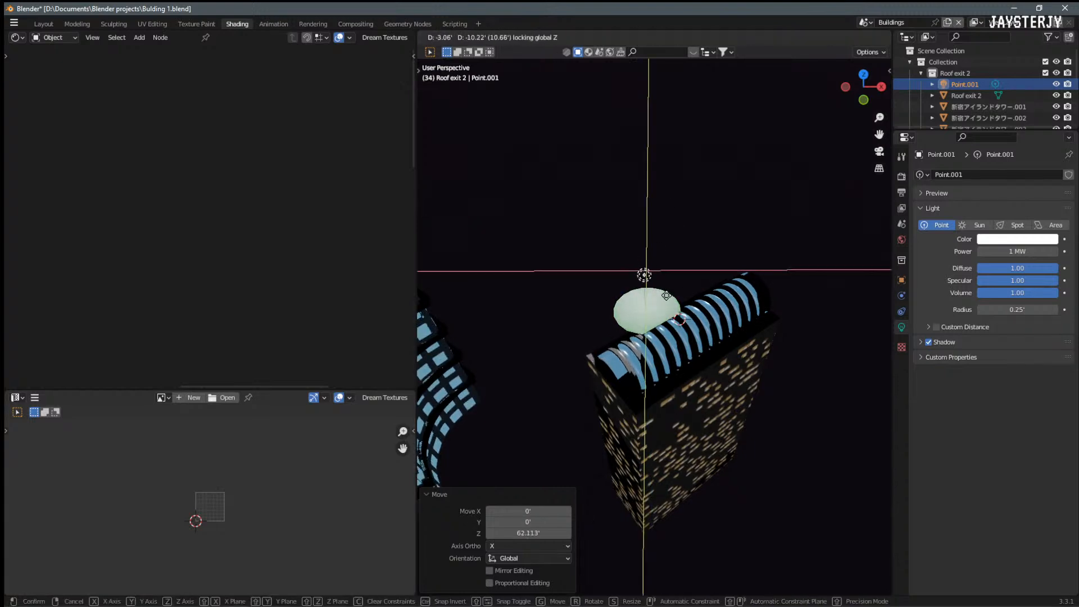
left_click(677, 386)
key("g")
key("z")
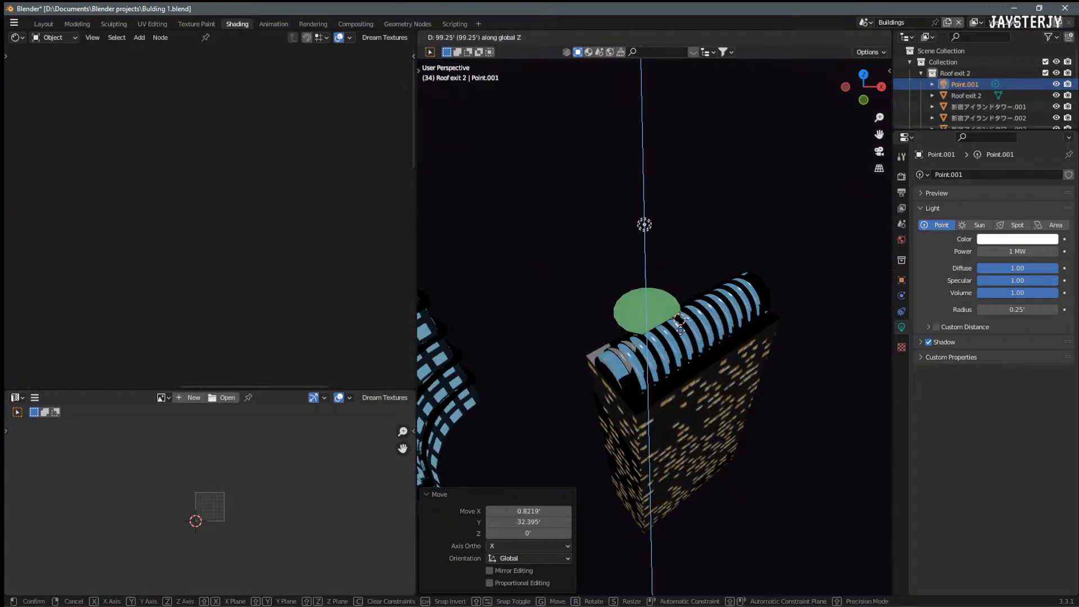
left_click(676, 285)
Step: Select the helipad, cut the image texture's link to the green toon shader and reconnect it to the Image Texture input
scroll(666, 294, "up", 3)
middle_click_drag(665, 293, 750, 295)
scroll(710, 293, "up", 3)
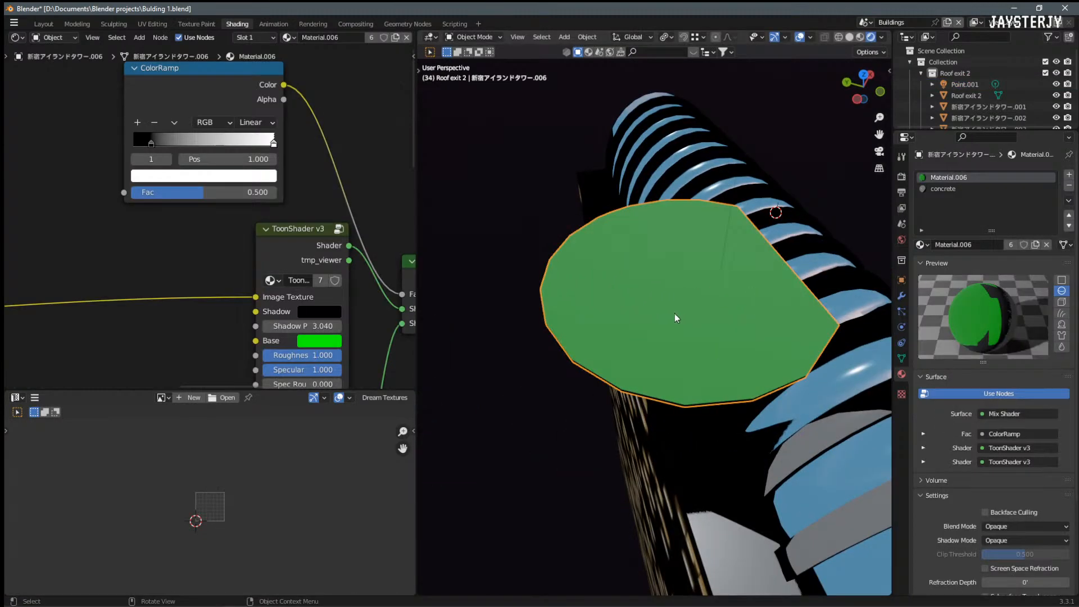
middle_click_drag(335, 336, 40, 254)
scroll(300, 297, "down", 4)
scroll(40, 251, "down", 8)
right_click_drag(147, 232, 225, 235, "ctrl")
left_click_drag(67, 223, 197, 213)
scroll(180, 237, "up", 5)
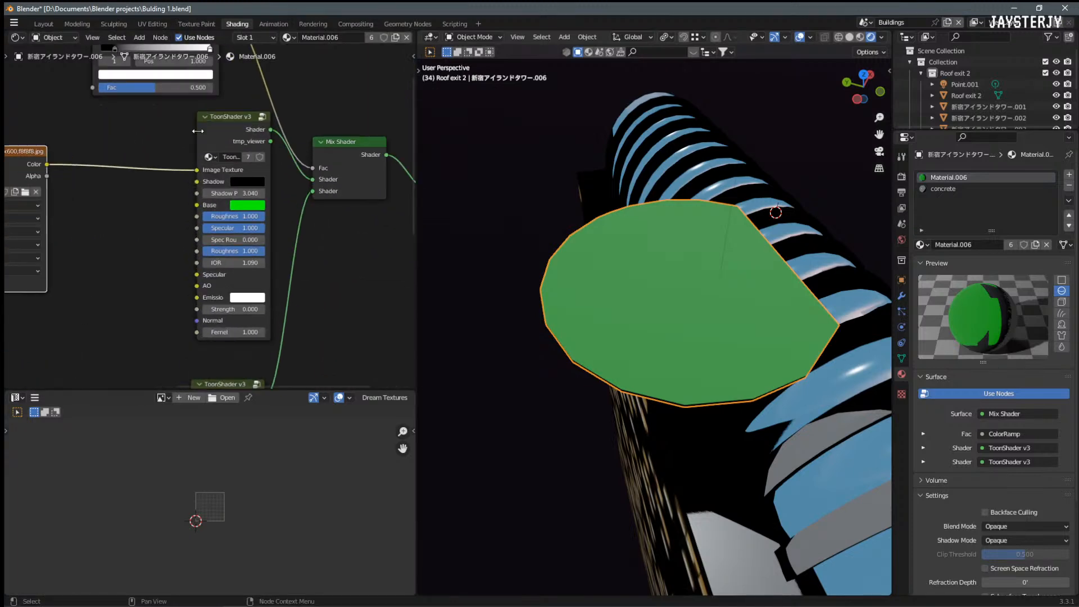
Step: Lower the green toon shader's Shadow Po value to 0.560 and the concrete toon shader's to 1.880
left_click_drag(237, 189, 182, 190)
middle_click_drag(624, 214, 650, 308)
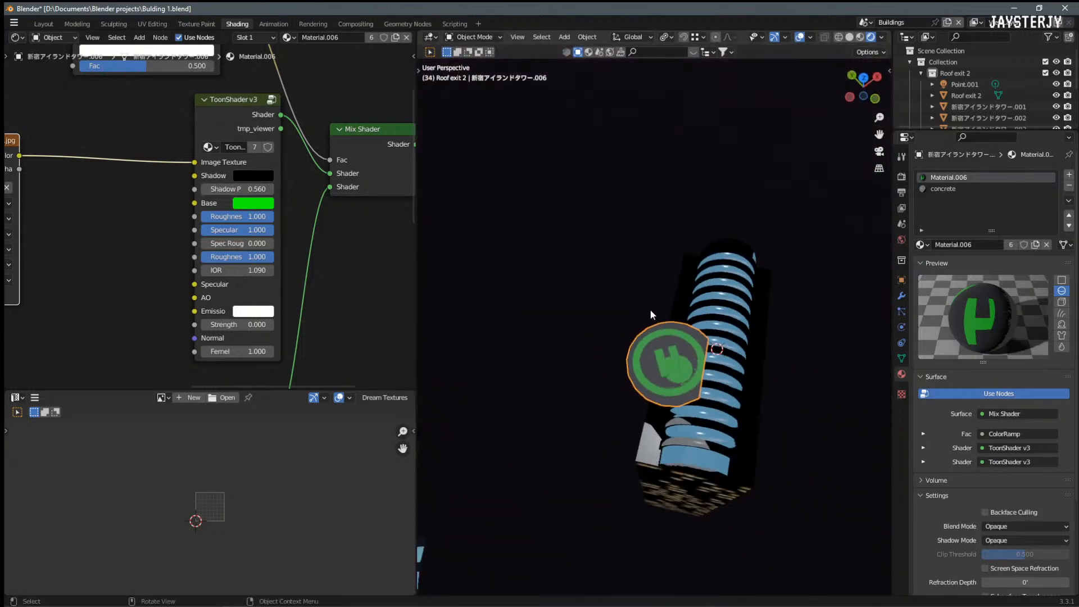
scroll(651, 308, "up", 3)
middle_click_drag(298, 321, 268, 203)
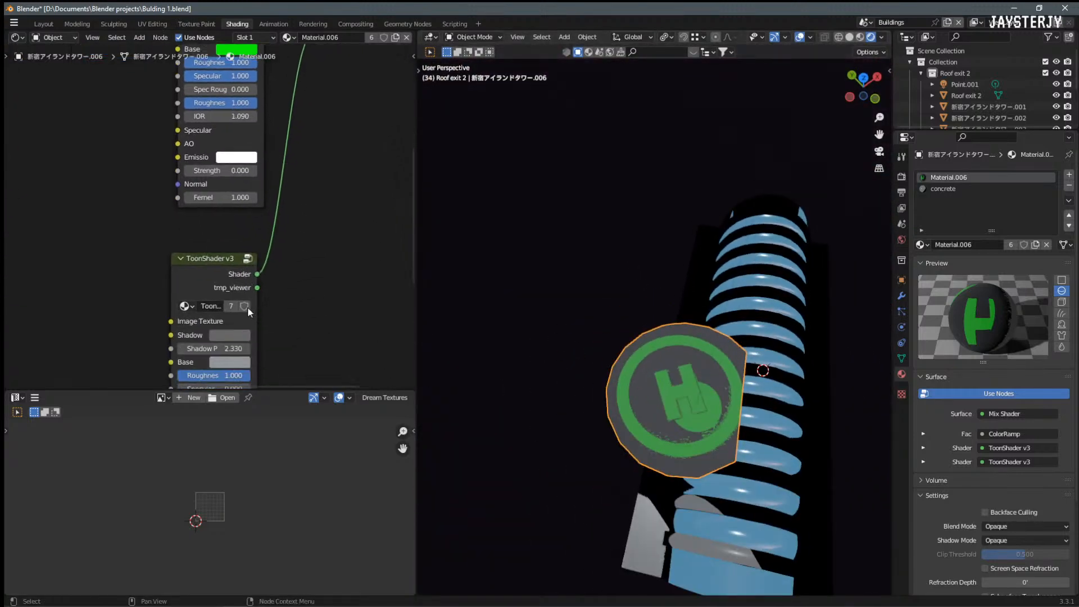
left_click_drag(214, 348, 213, 348)
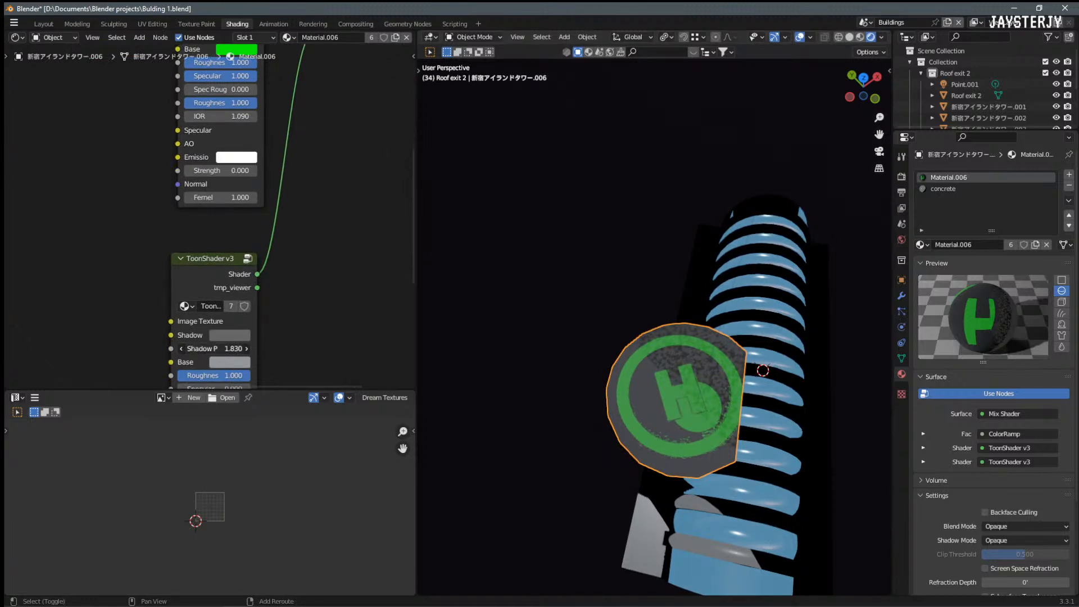
middle_click_drag(578, 302, 656, 234)
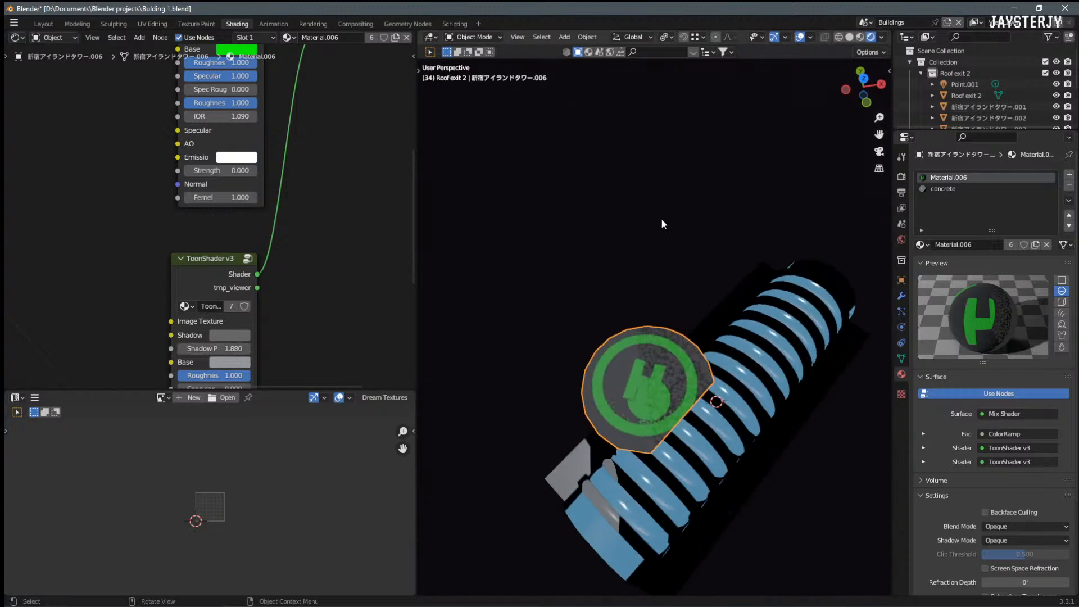
Step: Select the Point.001 light and shift it horizontally above the helipad with its global Z height locked
left_click(964, 84)
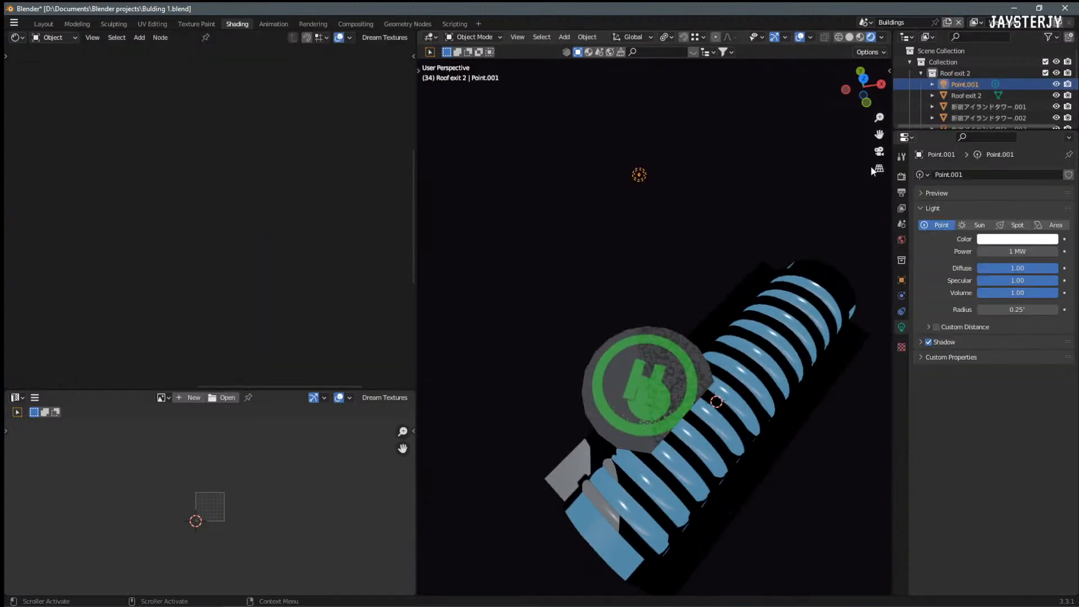
scroll(731, 326, "up", 2)
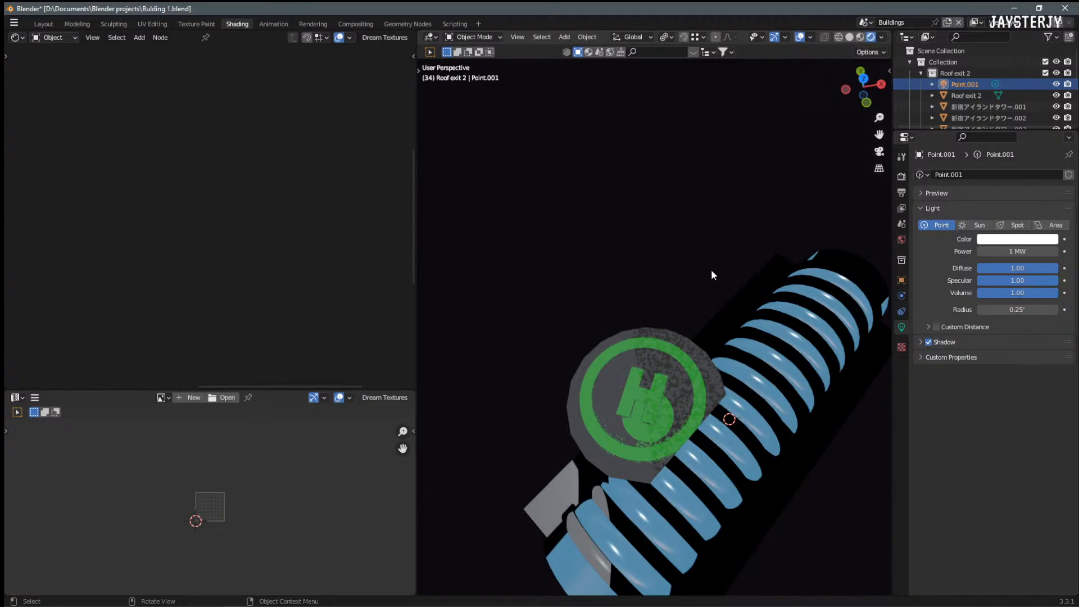
key("g")
key("z")
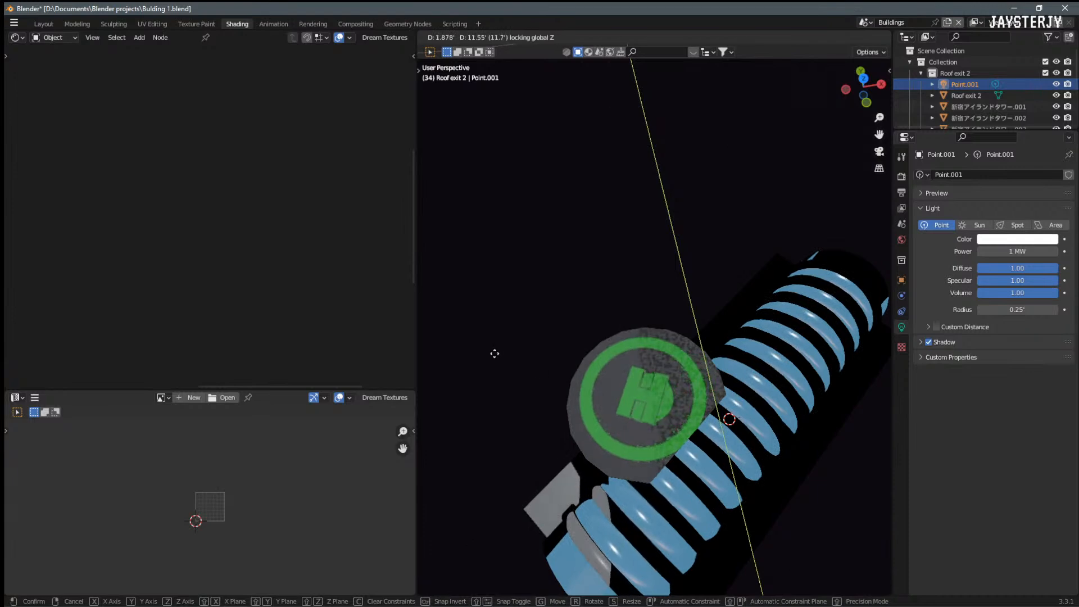
left_click(629, 436)
Step: Select the helipad and set the black stop of the concrete shader's AO color ramp to position 0.959
left_click(653, 386)
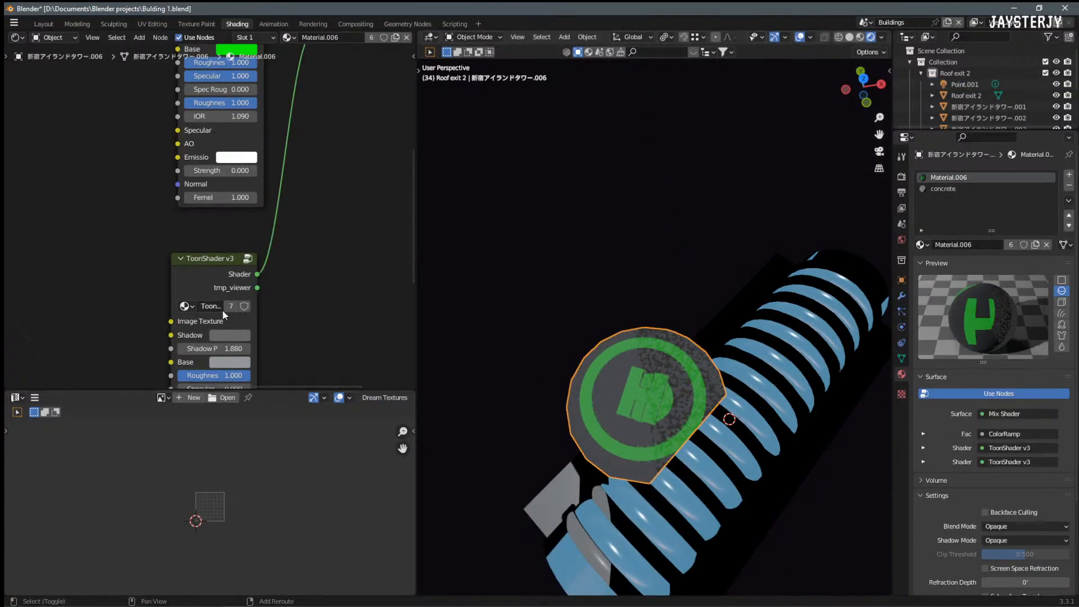
scroll(220, 311, "up", 4)
left_click_drag(116, 235, 77, 247)
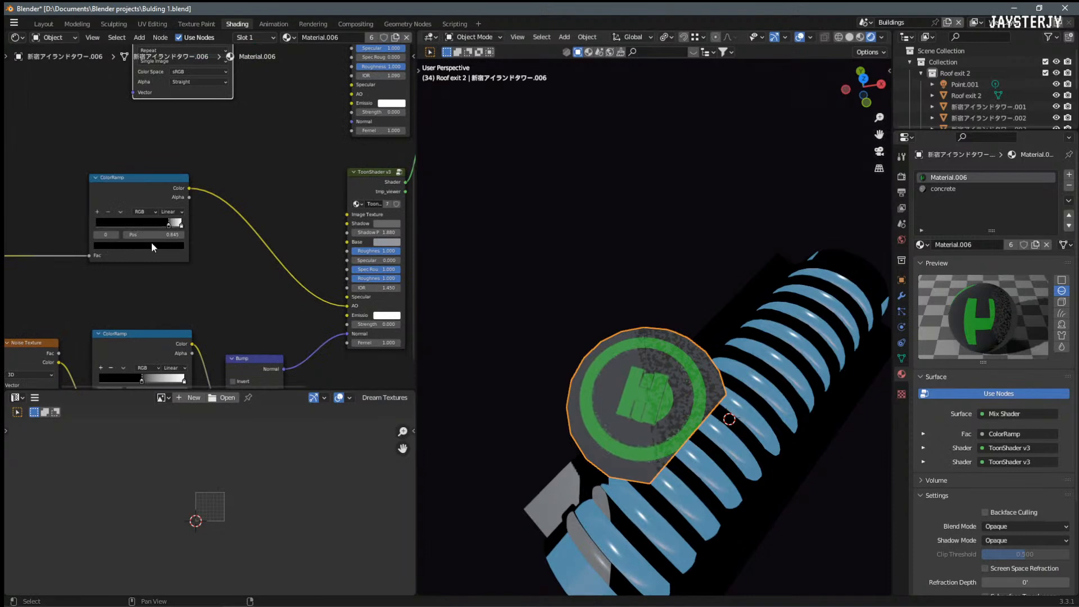
left_click(181, 225)
left_click_drag(165, 227, 176, 230)
left_click(170, 224)
Step: Adjust the stops of the noise texture's color ramp feeding the Bump node, placing the black stop at position 0.477
middle_click_drag(176, 326, 223, 234)
scroll(224, 235, "up", 2)
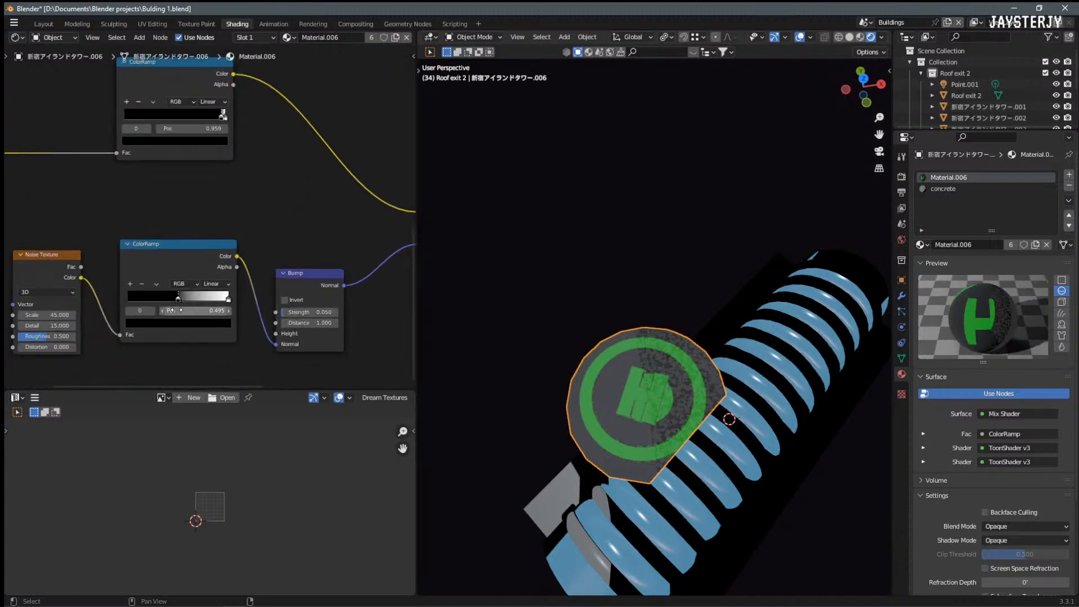
mouse_move(176, 295)
left_mouse_down()
mouse_move(220, 296)
mouse_move(197, 299)
left_mouse_up()
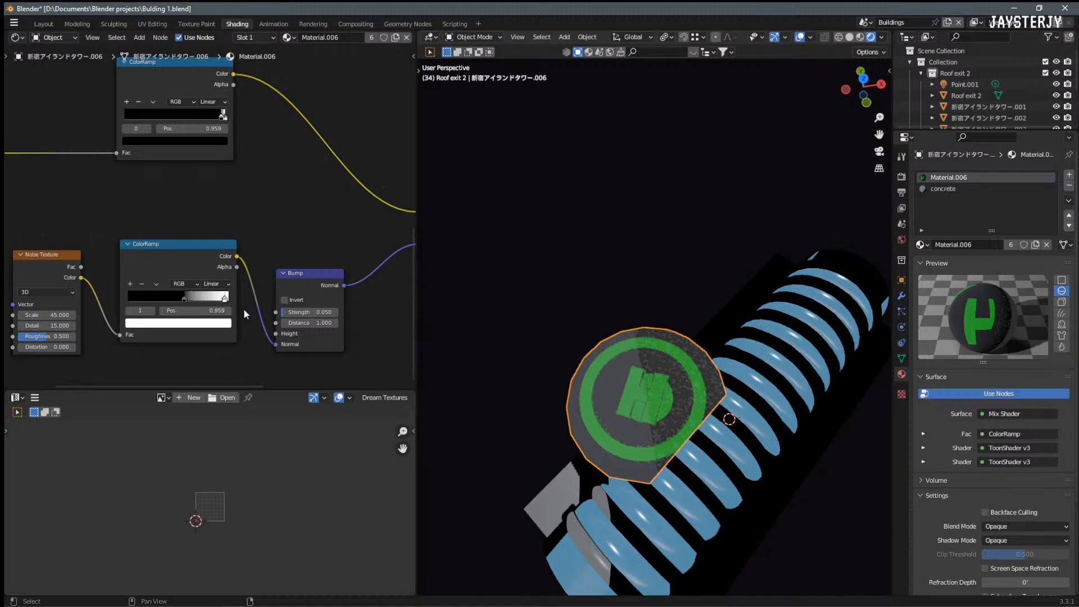
mouse_move(184, 297)
left_mouse_down()
mouse_move(154, 302)
mouse_move(178, 303)
left_mouse_up()
middle_click_drag(506, 370, 540, 376)
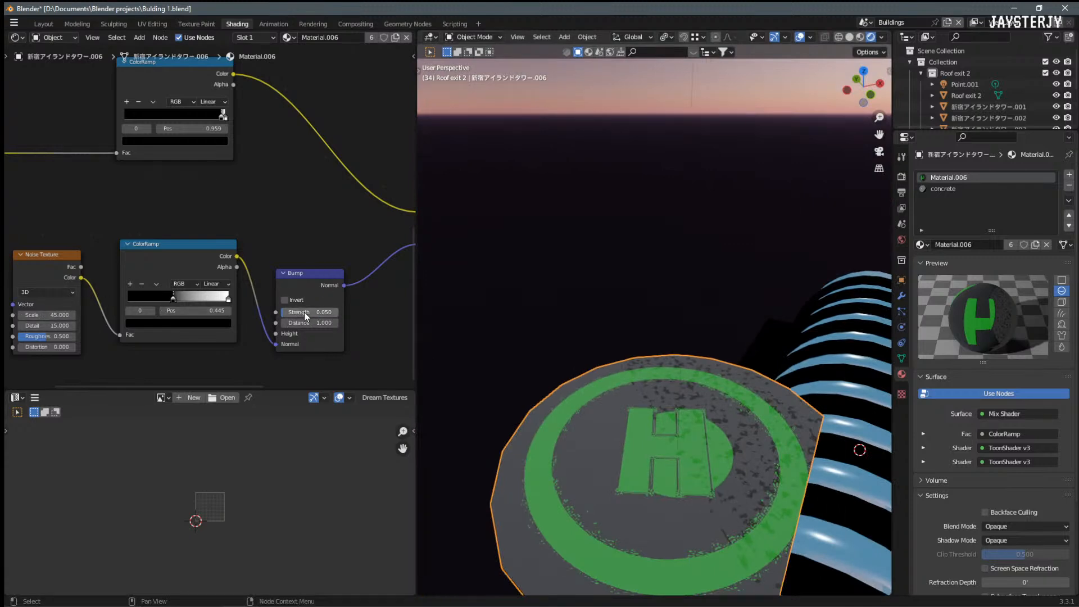
middle_click_drag(381, 230, 322, 277)
scroll(276, 266, "down", 1)
left_click_drag(140, 333, 143, 332)
left_click_drag(197, 300, 228, 274)
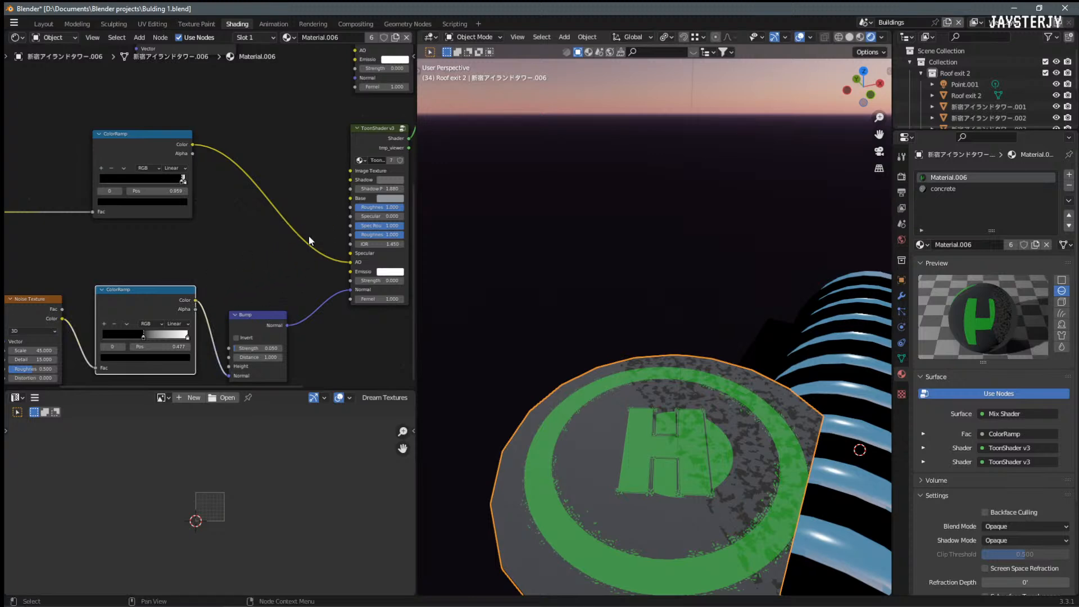
Step: Try the concrete toon shader's Shadow Po value at 2.510, 1.300 and 2
mouse_move(380, 189)
left_mouse_down()
mouse_move(287, 189)
mouse_move(408, 189)
left_mouse_up()
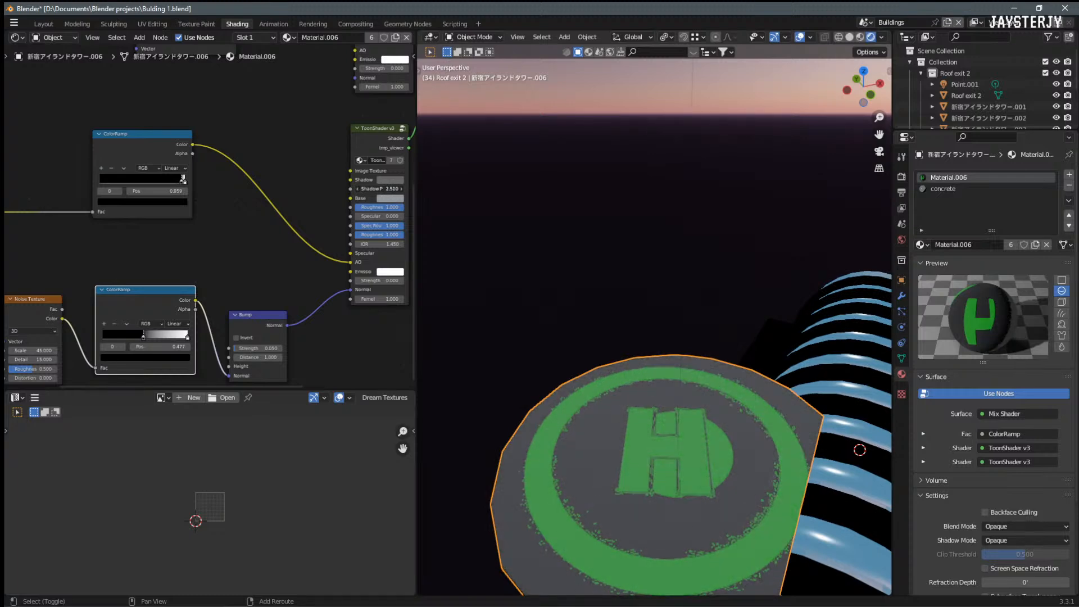
left_click_drag(407, 189, 384, 189)
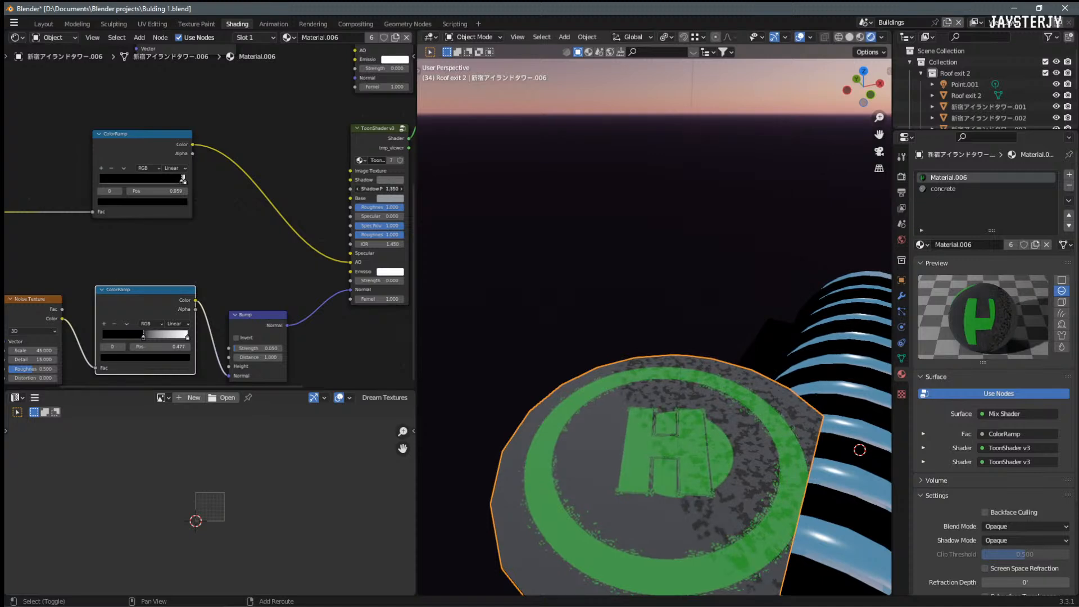
left_click(376, 190)
type("2")
key("Return")
Step: Set the concrete toon shader's Shadow Po value to 0.5
middle_click_drag(368, 87, 277, 272)
middle_click_drag(311, 240, 281, 152)
left_click(250, 292)
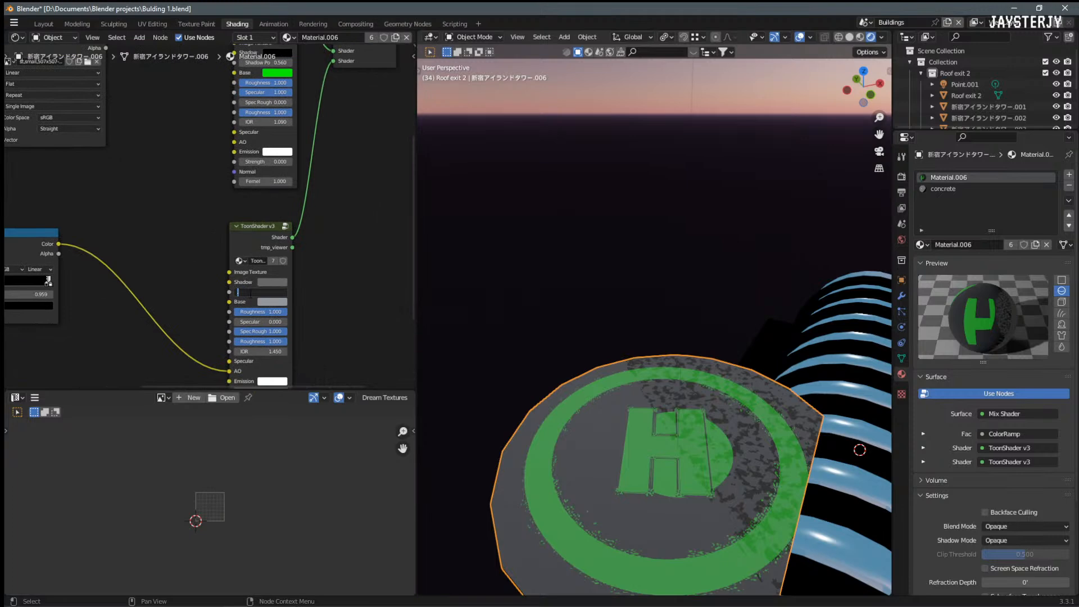
type(".5")
key("Return")
scroll(412, 281, "down", 1)
scroll(955, 281, "down", 3)
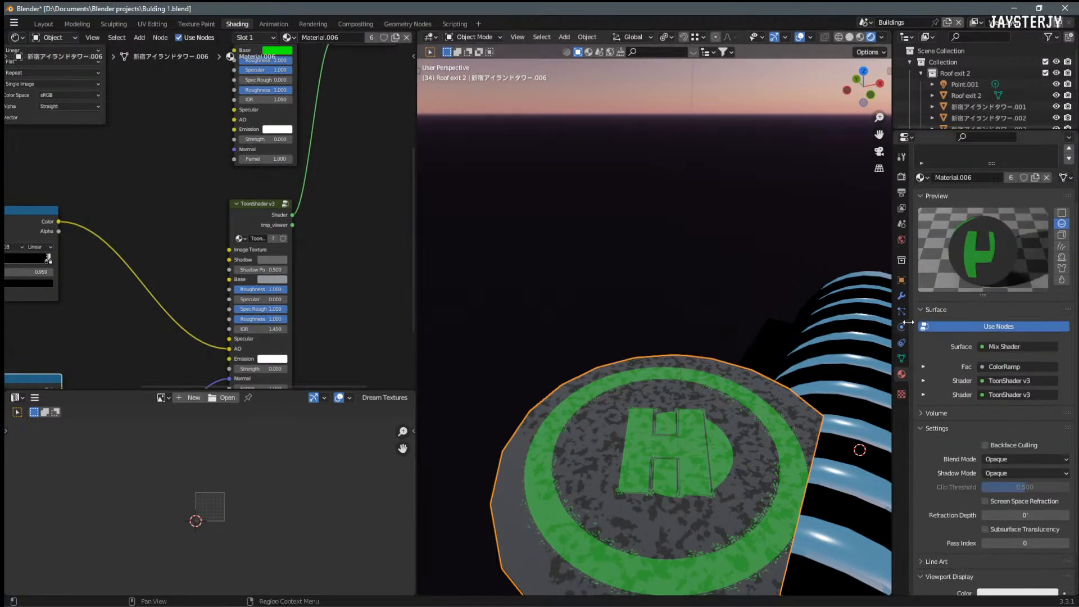
scroll(723, 274, "down", 5)
scroll(722, 269, "down", 1)
Step: Select the Point.001 light and move it freely to a lower spot over the helipad
middle_click_drag(722, 270, 700, 305)
scroll(701, 298, "up", 2)
left_click(665, 258)
scroll(665, 258, "down", 1)
mouse_move(666, 258)
middle_mouse_down()
mouse_move(699, 231)
mouse_move(686, 260)
middle_mouse_up()
key("g")
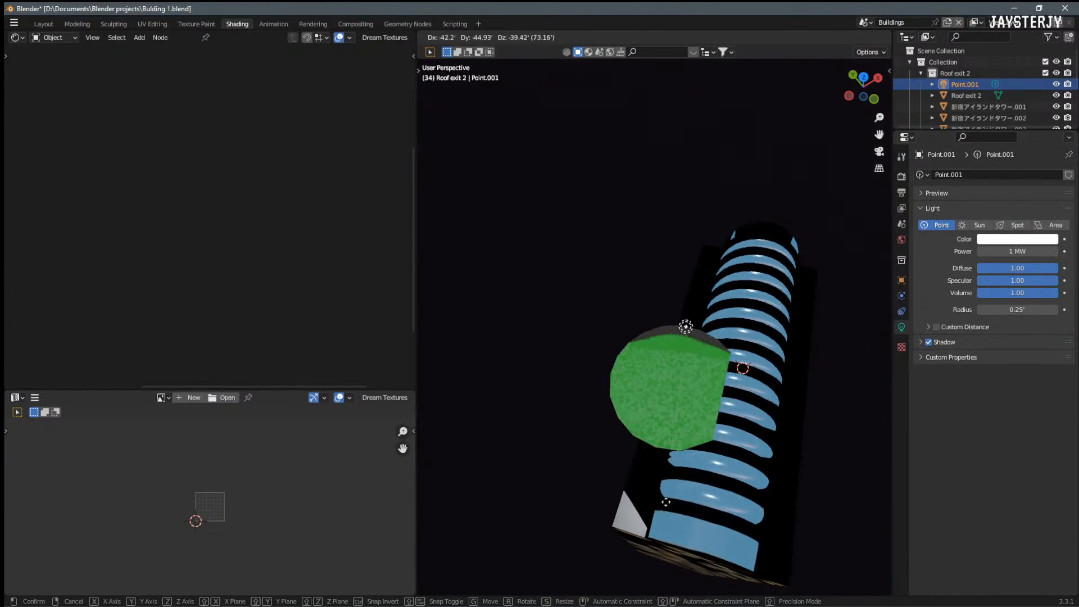
left_click(712, 378)
middle_click_drag(713, 378, 664, 386)
scroll(642, 383, "up", 4)
Step: Select the helipad and raise the green toon shader's Shadow Po value to 0.630
left_click(585, 413)
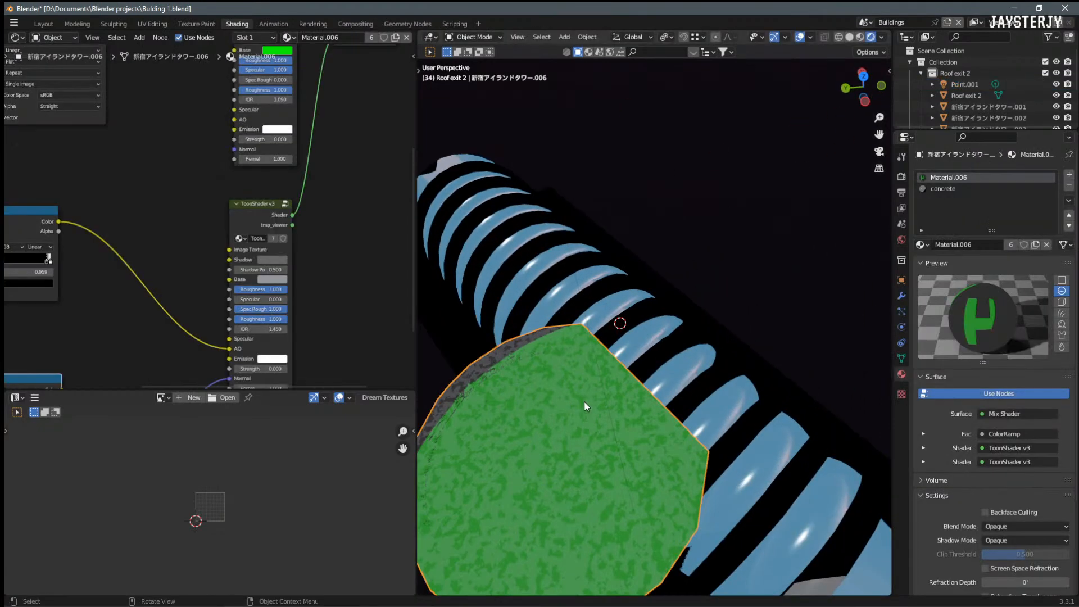
middle_click_drag(251, 200, 268, 297, "shift")
scroll(329, 152, "up", 2)
middle_click_drag(329, 152, 368, 220, "shift")
scroll(365, 219, "up", 3)
left_click_drag(314, 216, 336, 201)
middle_click_drag(173, 213, 167, 266)
scroll(218, 214, "down", 4)
scroll(167, 266, "up", 4)
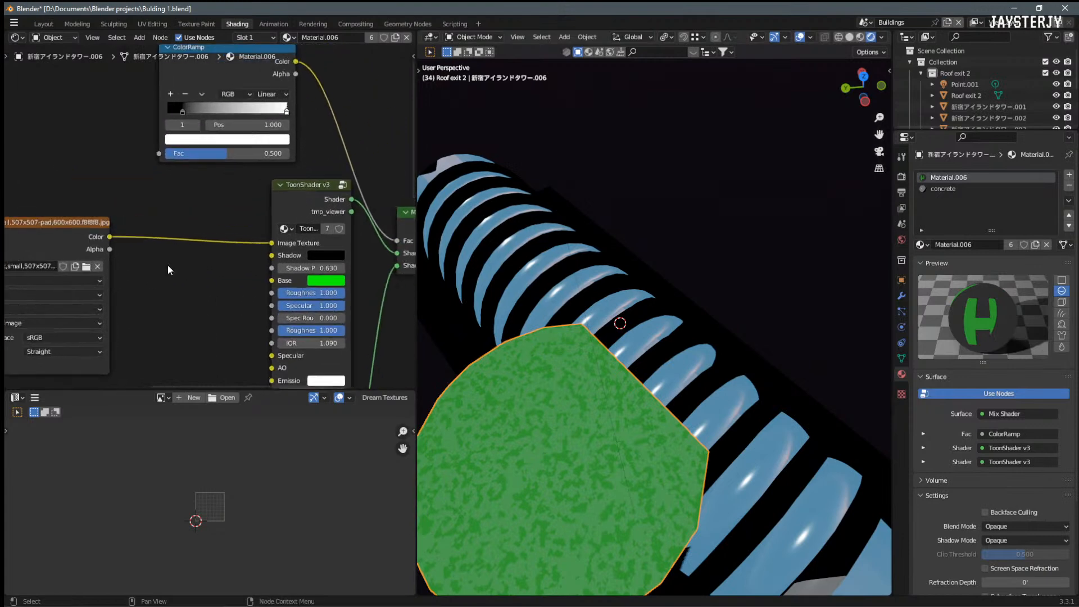
Step: Open the green toon shader's second Roughness value, just above IOR, for editing
scroll(242, 285, "up", 1)
middle_click_drag(242, 285, 183, 232)
mouse_move(270, 273)
left_mouse_down()
mouse_move(196, 273)
mouse_move(274, 273)
mouse_move(264, 257)
mouse_move(230, 257)
mouse_move(278, 257)
left_mouse_up()
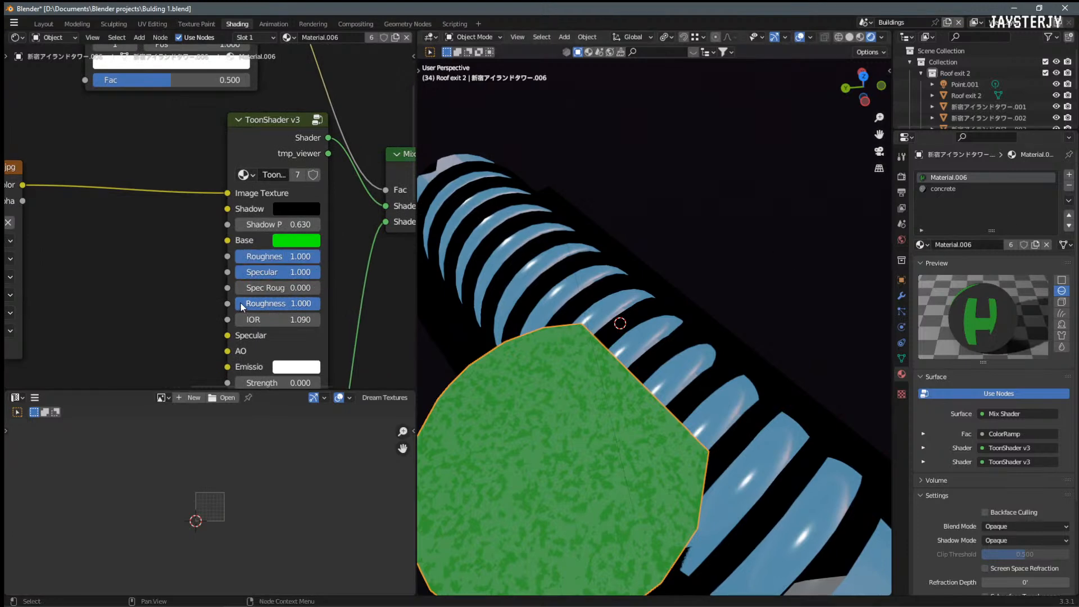
mouse_move(289, 303)
left_mouse_down()
mouse_move(245, 304)
mouse_move(293, 304)
left_mouse_up()
left_click(263, 304)
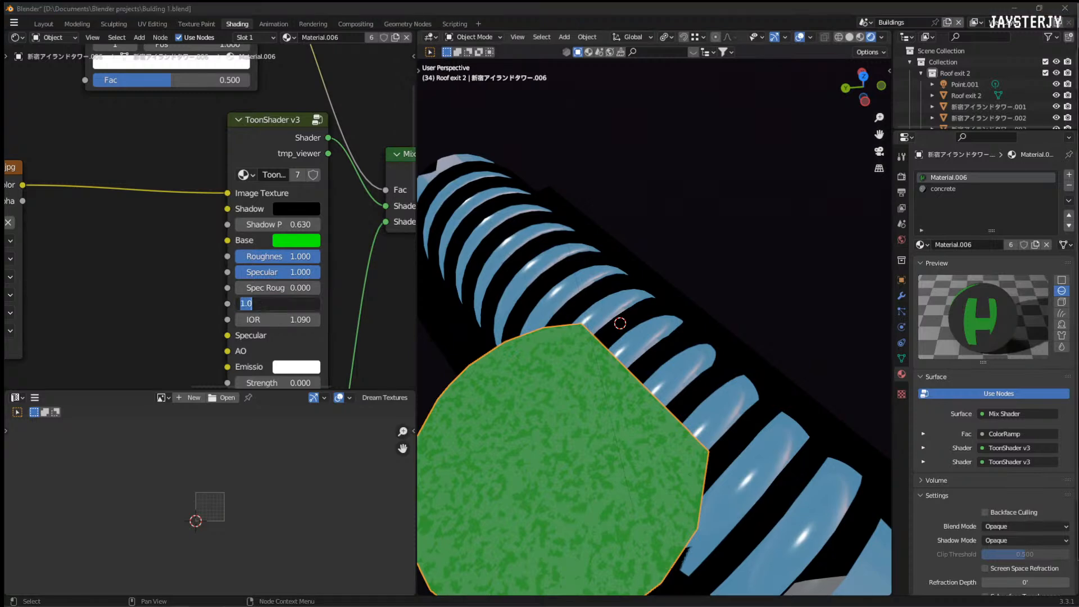